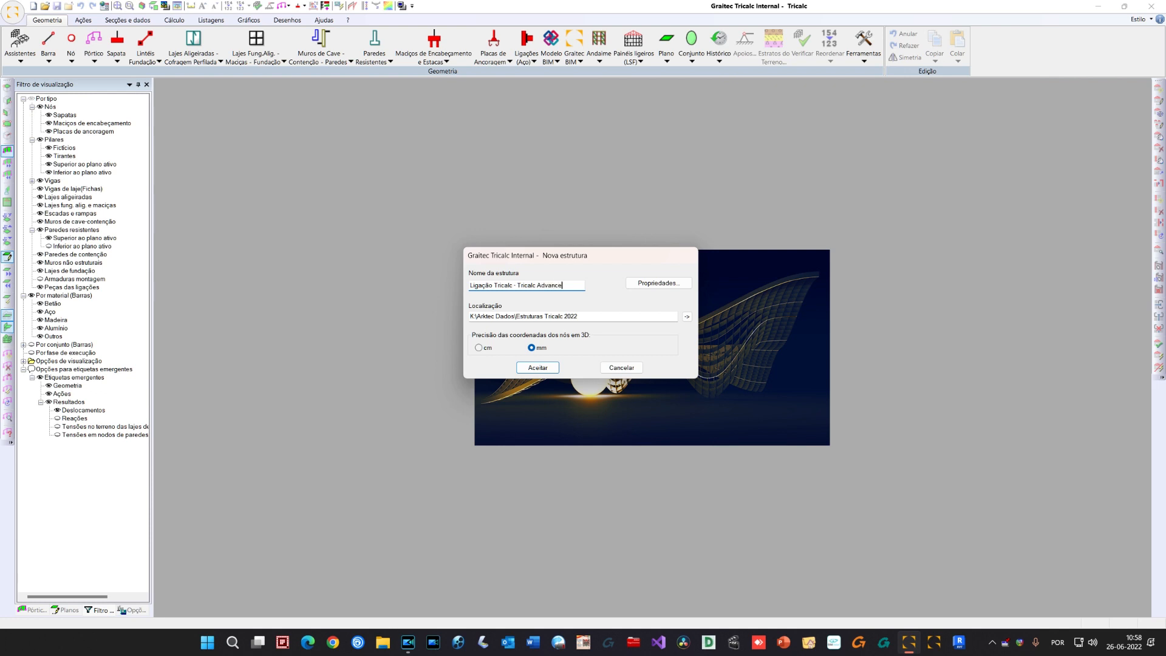
Create the new structure "Ligação Tricalc - Tricalc Advance" with 3D node coordinate precision in mm
click(553, 366)
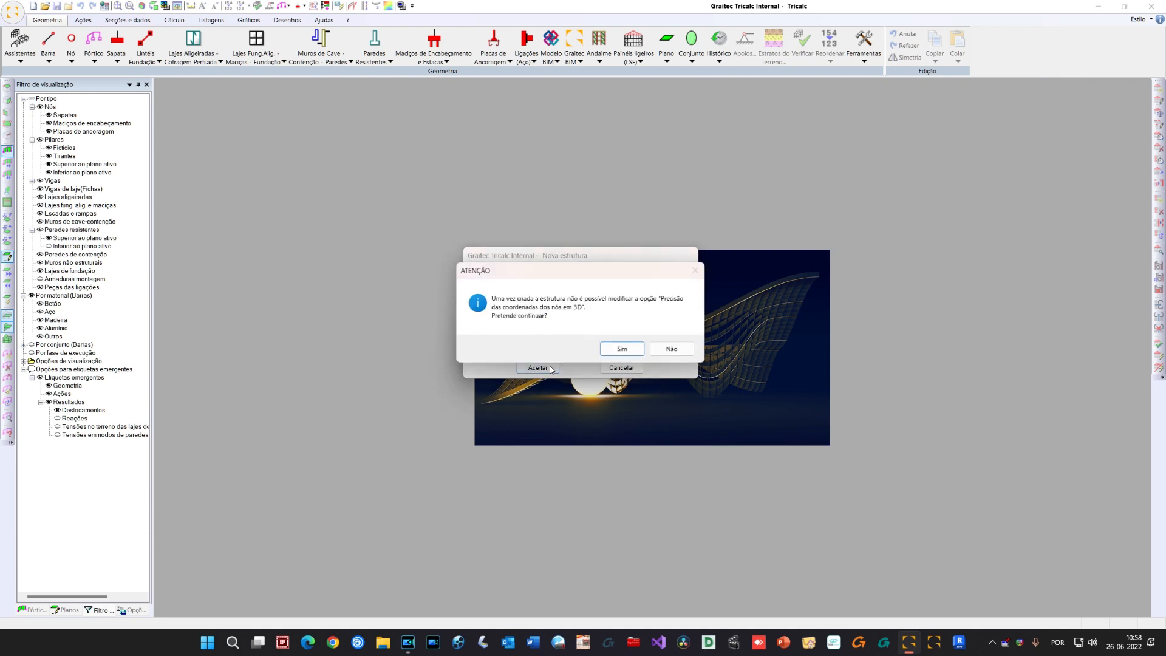
click(616, 349)
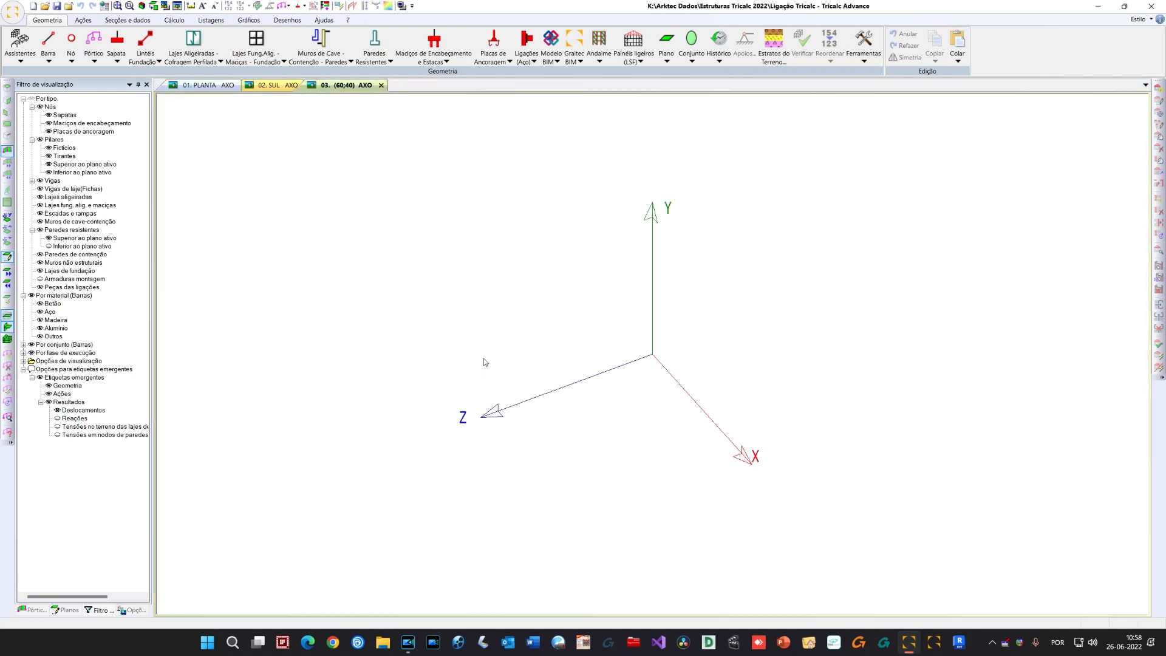
scroll(484, 362, down, 2)
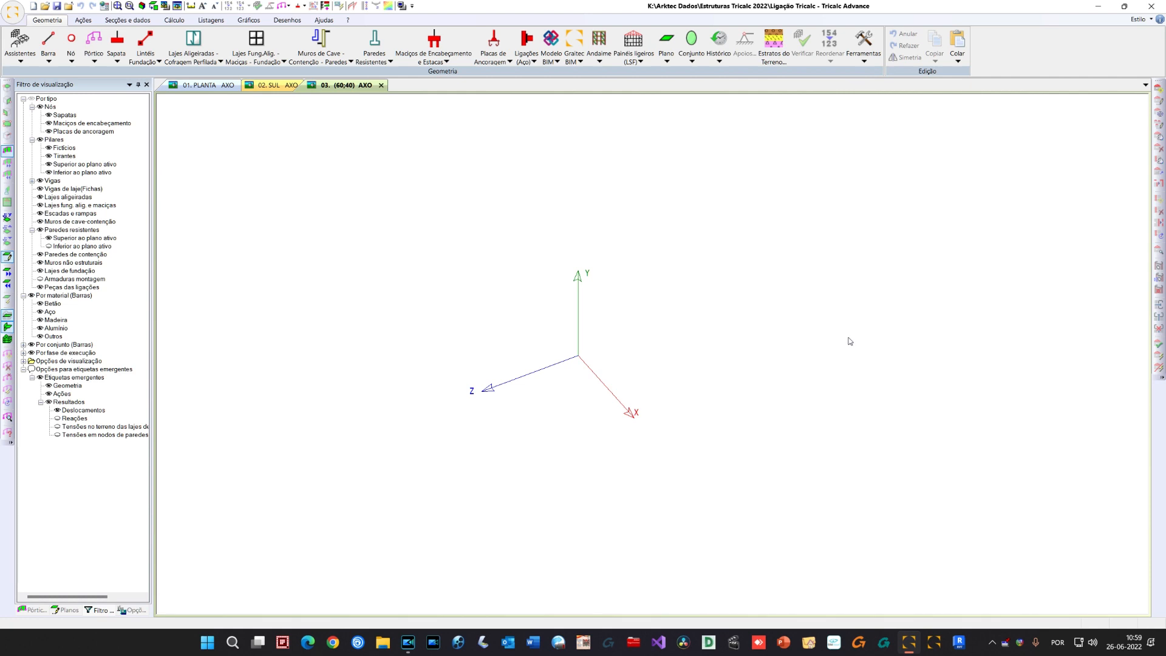
middle_drag(673, 345, 665, 348)
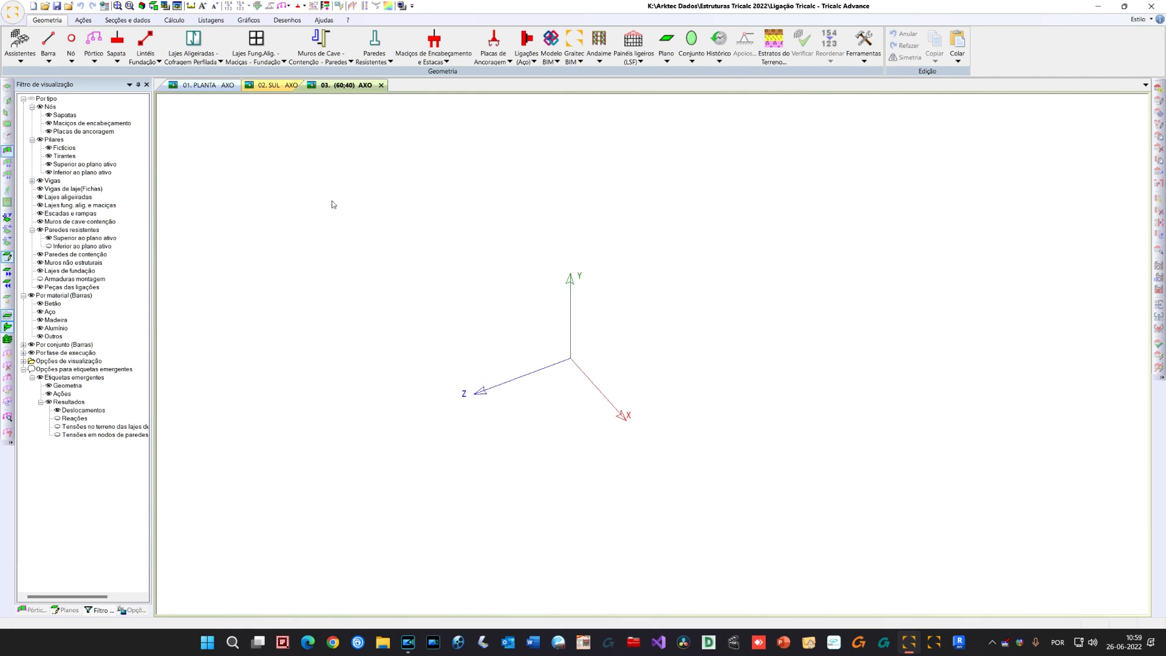
Open the DWG drawing selection and add planes at elevations 0, 300 and 600
click(324, 20)
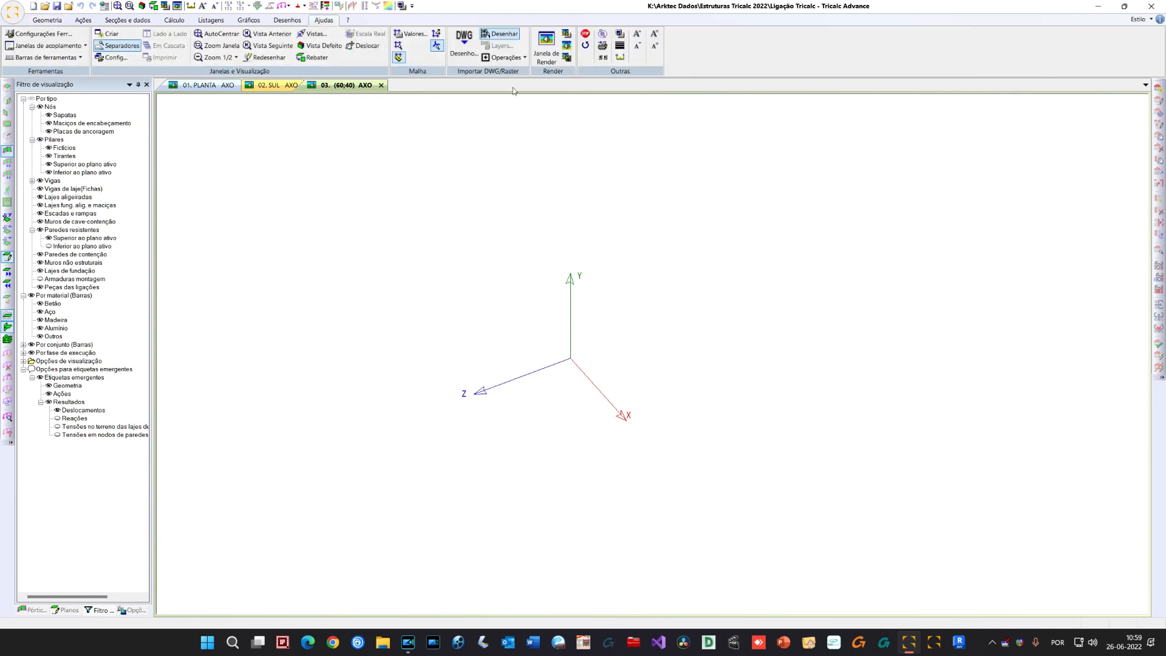
click(464, 41)
click(467, 84)
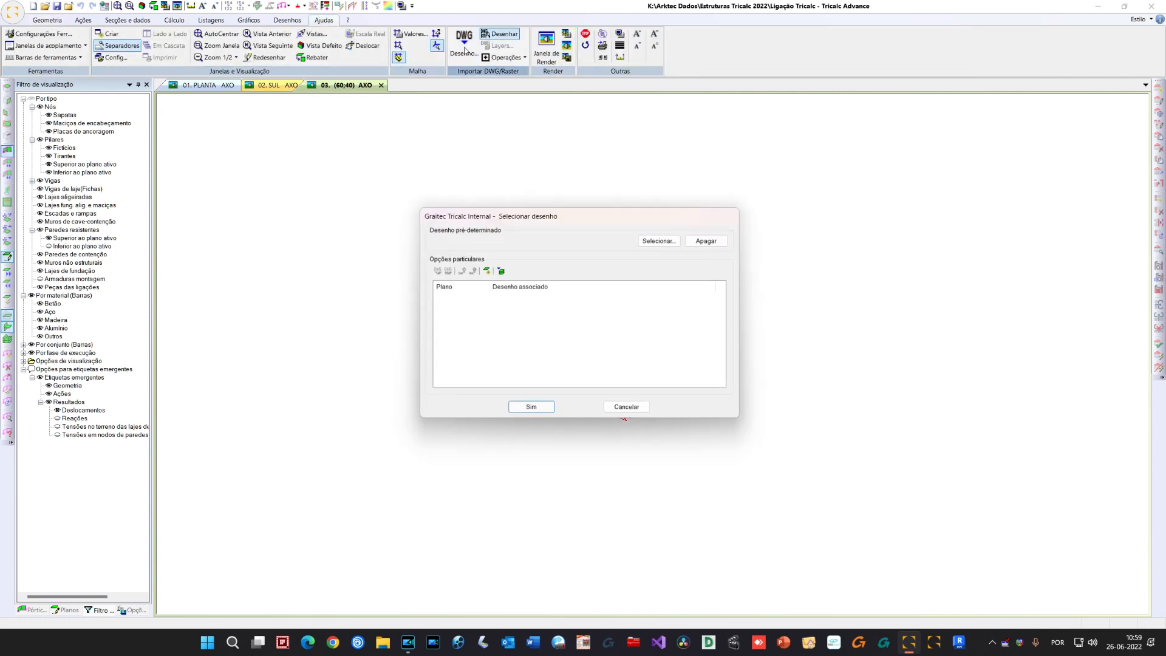
click(488, 272)
key(Return)
click(487, 272)
text(300)
click(555, 340)
click(487, 271)
text(600)
click(550, 340)
Add further planes at elevations 900, 1200 and 1500 to the drawing selection
click(487, 271)
text(900)
click(548, 339)
click(487, 271)
text(1200)
click(539, 339)
click(487, 271)
text(1500)
click(563, 337)
Start associating a drawing with plane 0 and browse to the "Edificio Arktec - Exercicio 06 - DWG" folder
click(445, 297)
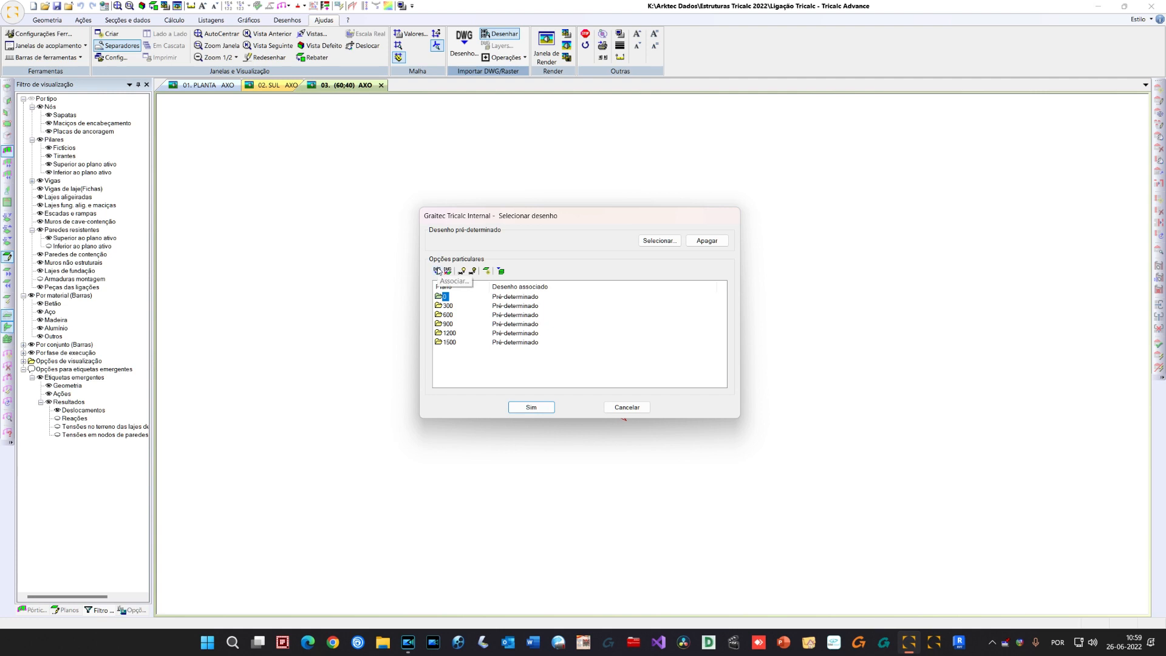
click(437, 271)
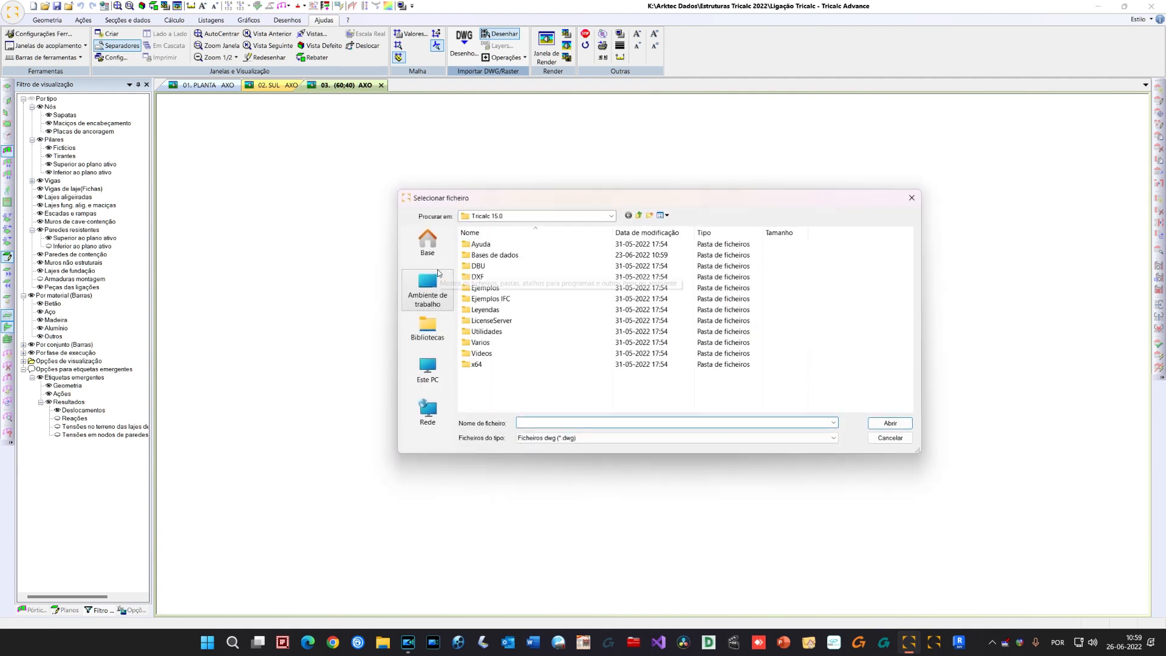
click(428, 246)
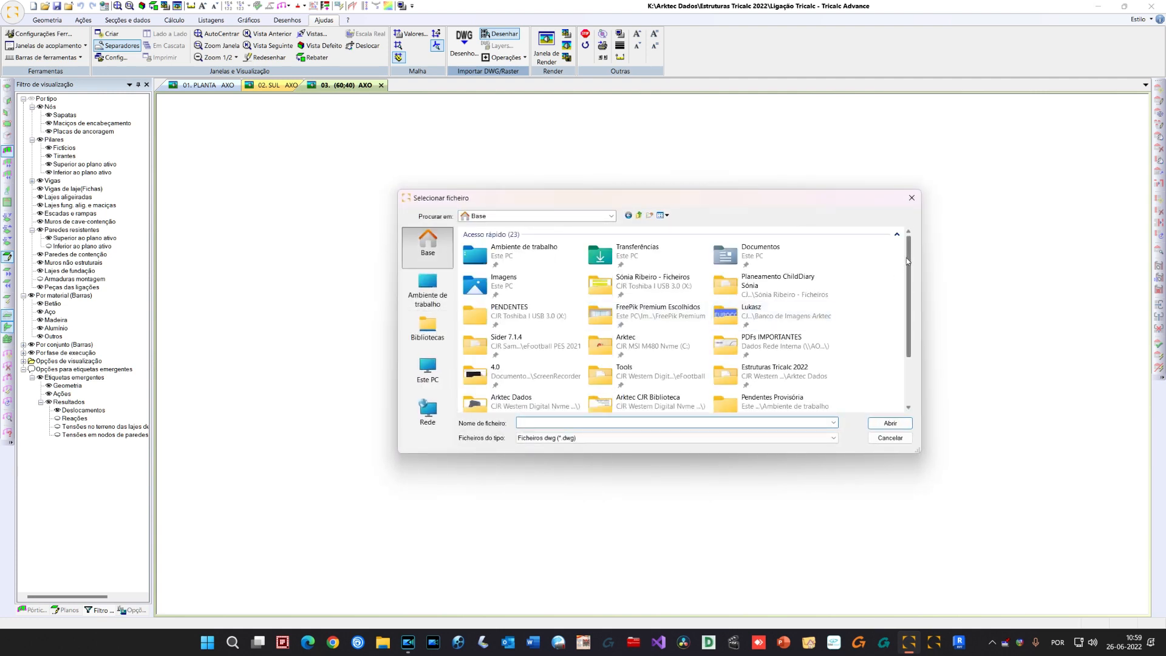
drag(905, 257, 907, 325)
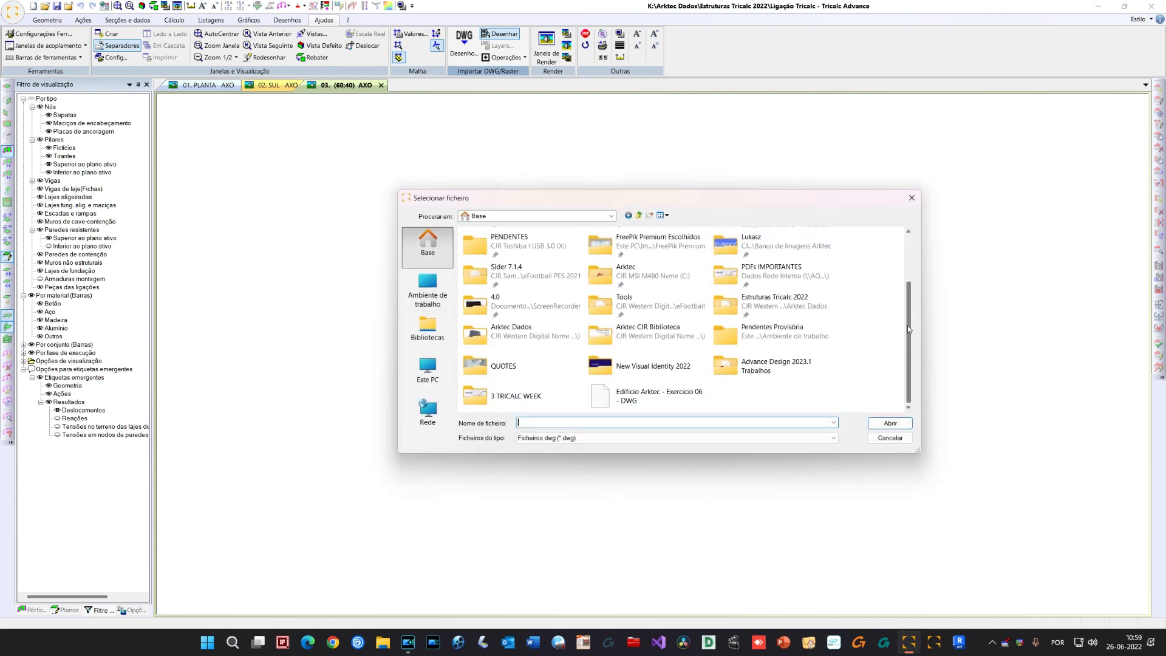
double_click(659, 395)
drag(612, 233, 672, 232)
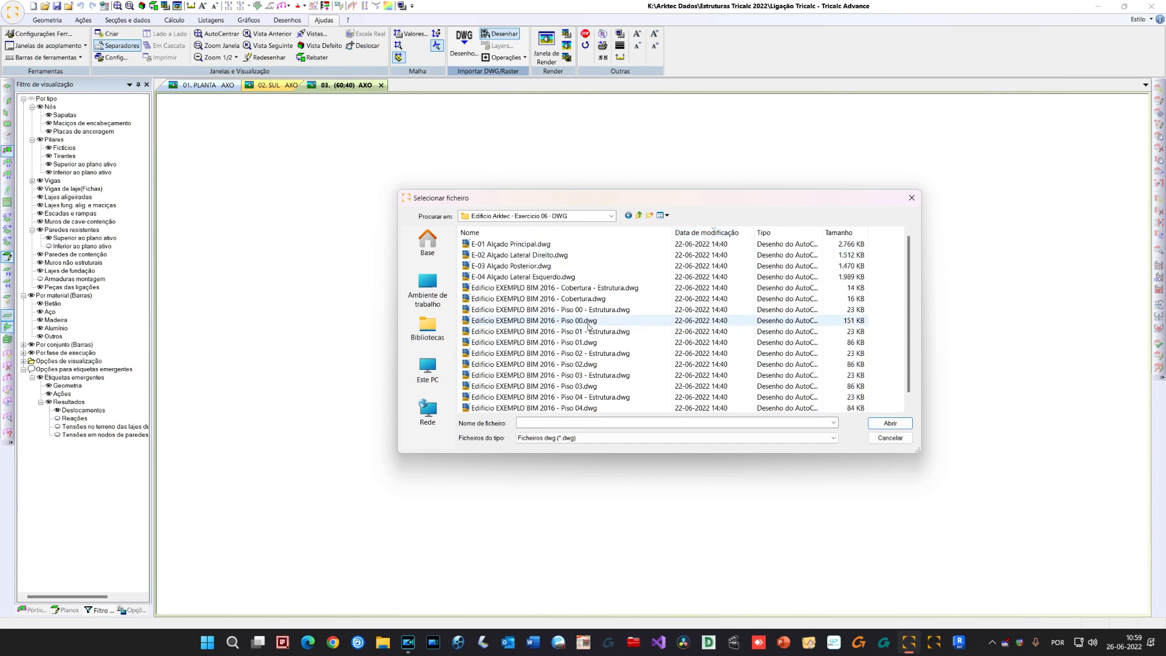
Associate "Edificio EXEMPLO BIM 2016 - Piso 00 - Estrutura.dwg" with plane 0, using mm as the file units
click(486, 312)
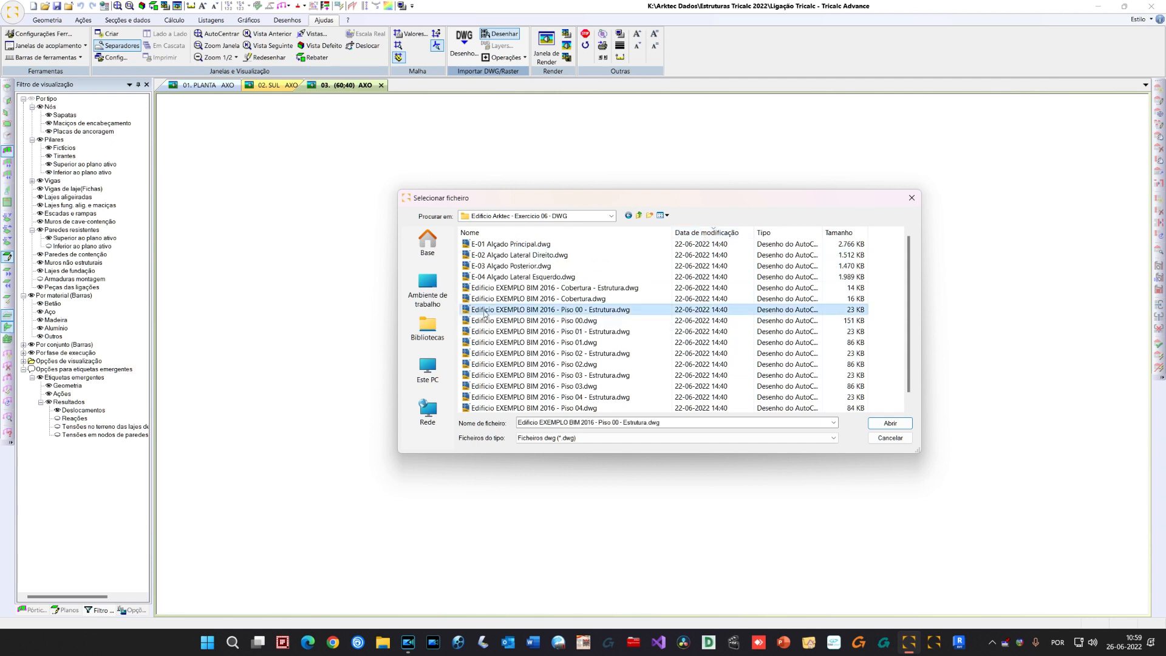
click(560, 321)
click(577, 311)
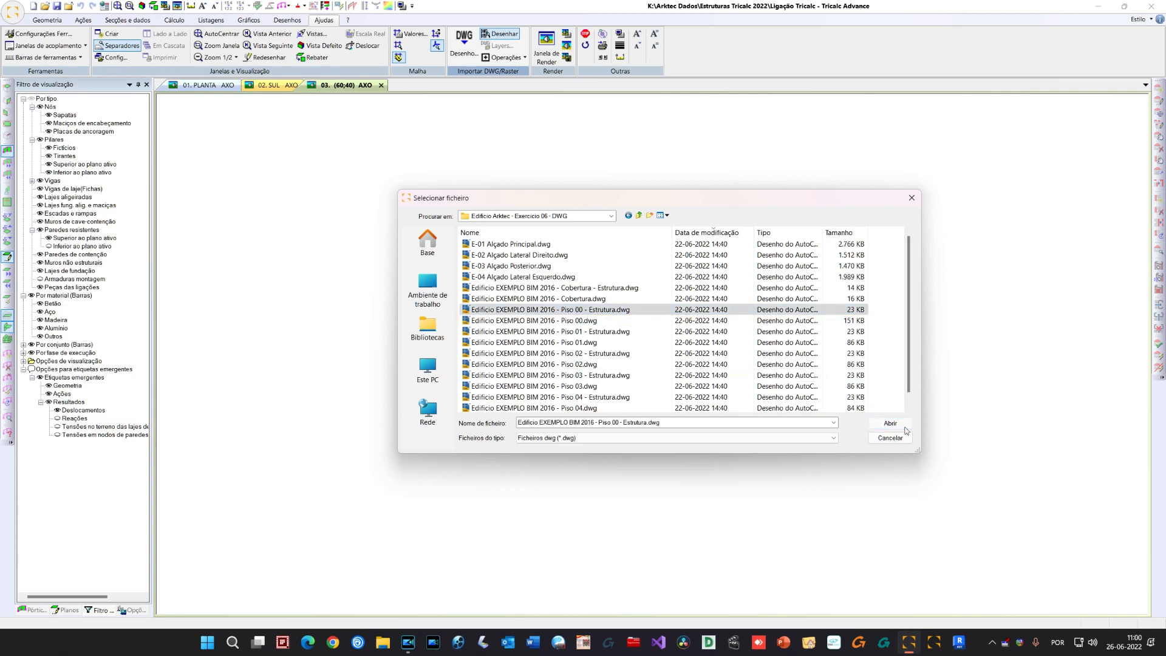
click(890, 423)
click(584, 345)
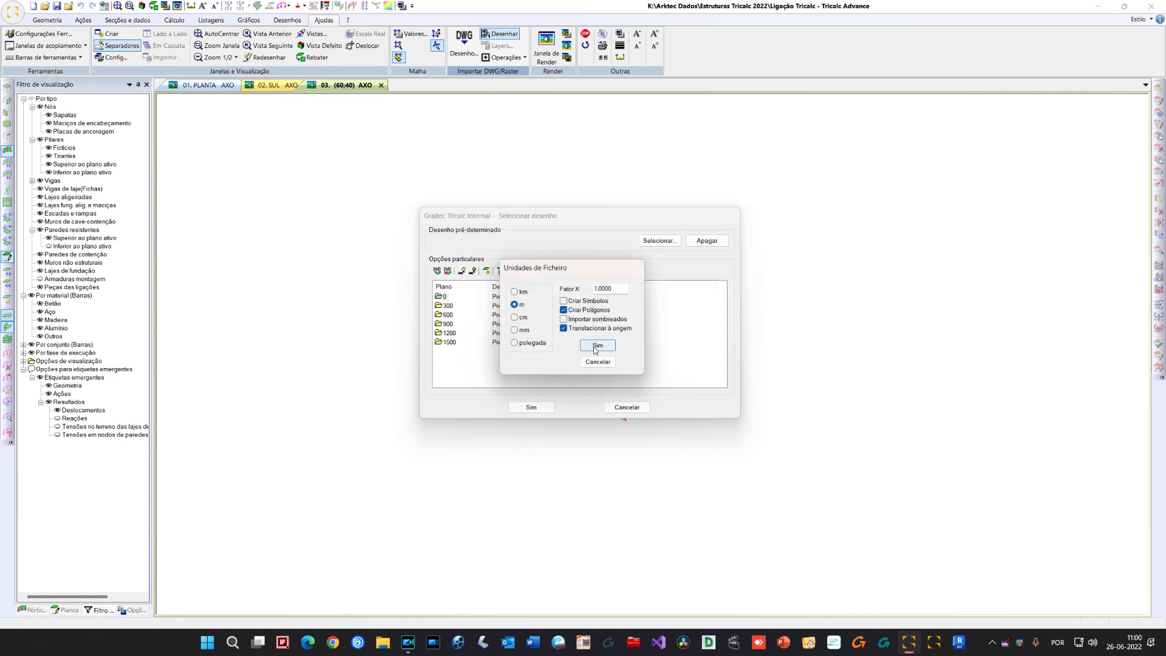
click(517, 331)
click(592, 347)
Associate "Edificio EXEMPLO BIM 2016 - Piso 01 - Estrutura.dwg" with plane 300, using mm as the file units
click(447, 306)
click(437, 271)
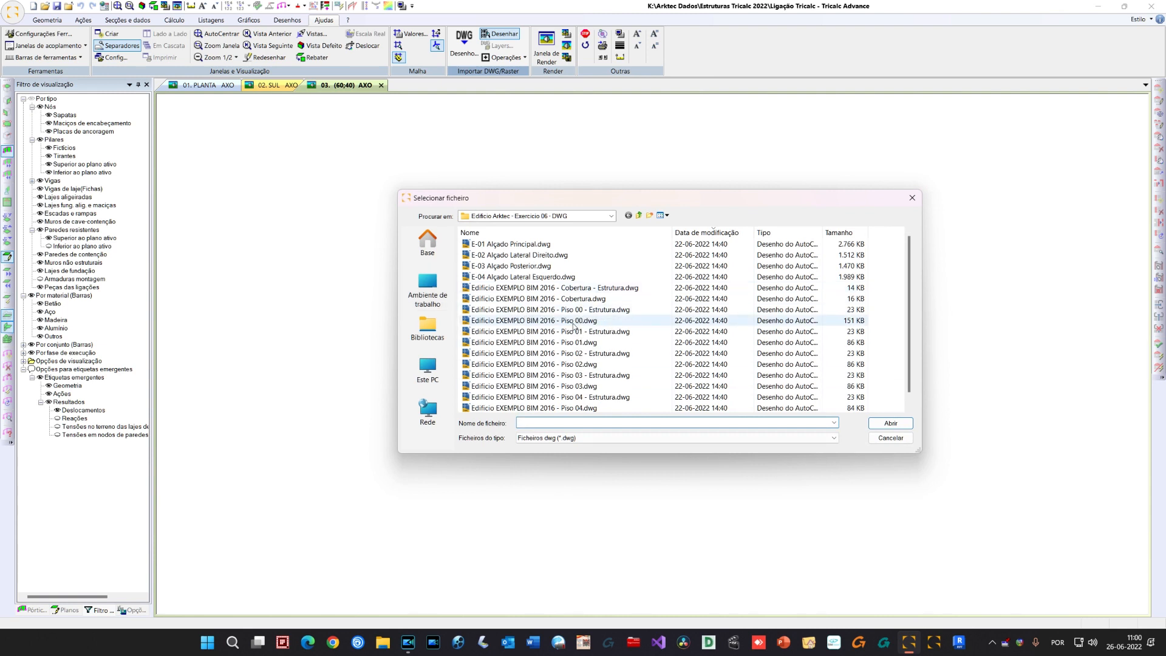
click(535, 332)
click(890, 423)
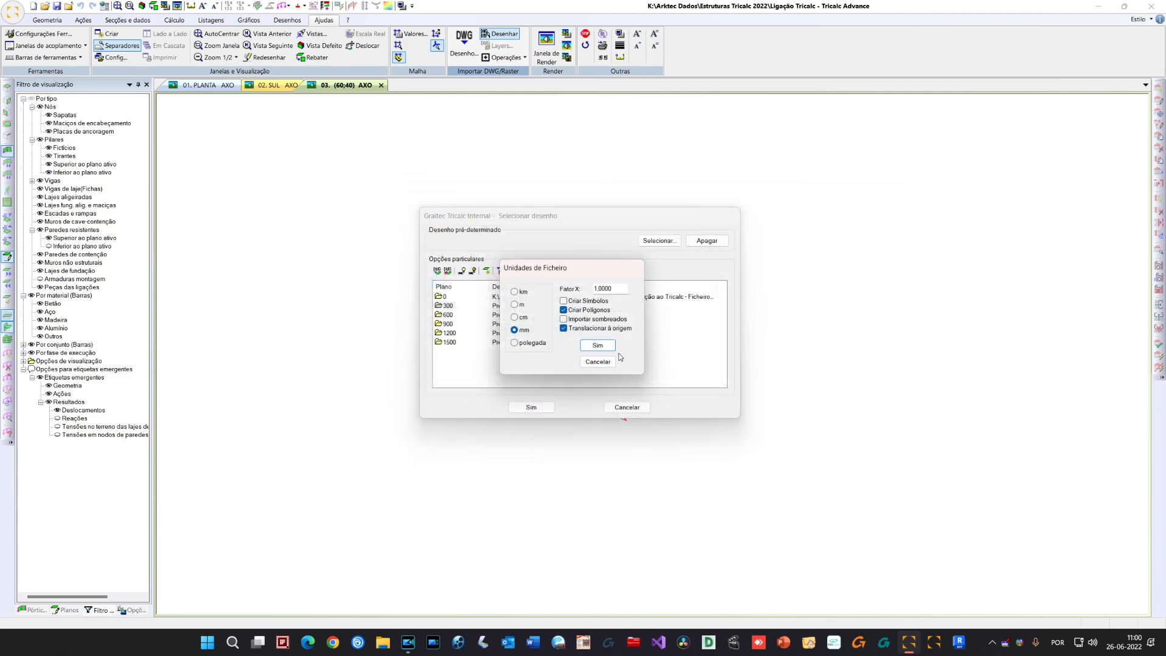
click(600, 350)
Associate the Piso 02 drawing with plane 600, using mm as the file units
click(448, 314)
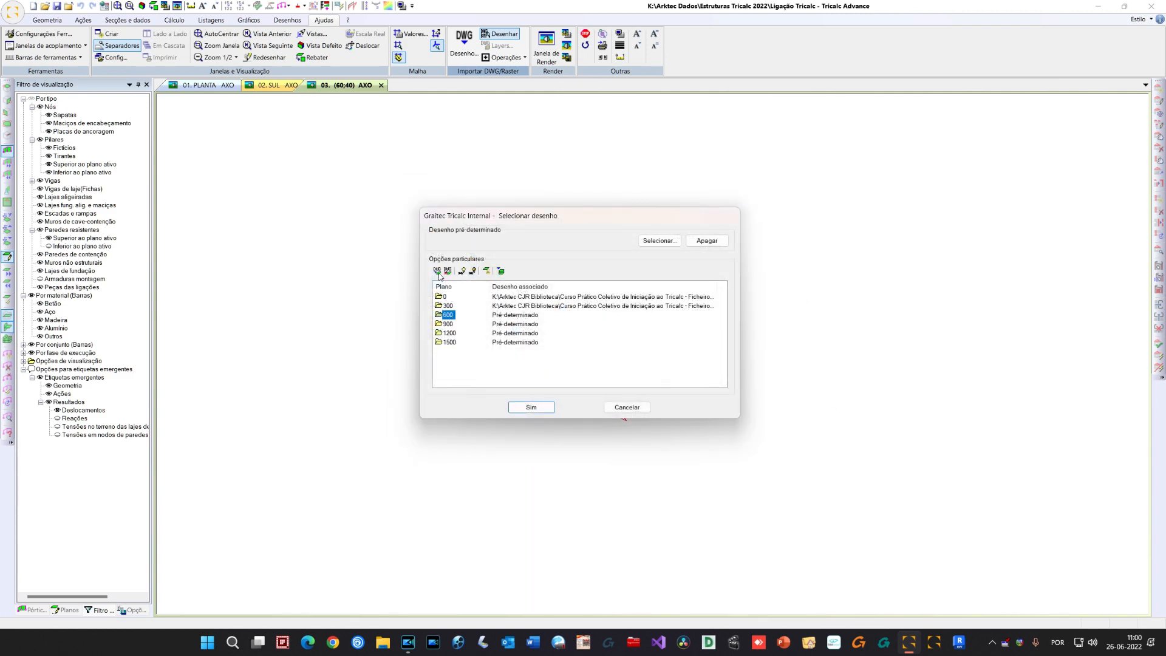
double_click(450, 315)
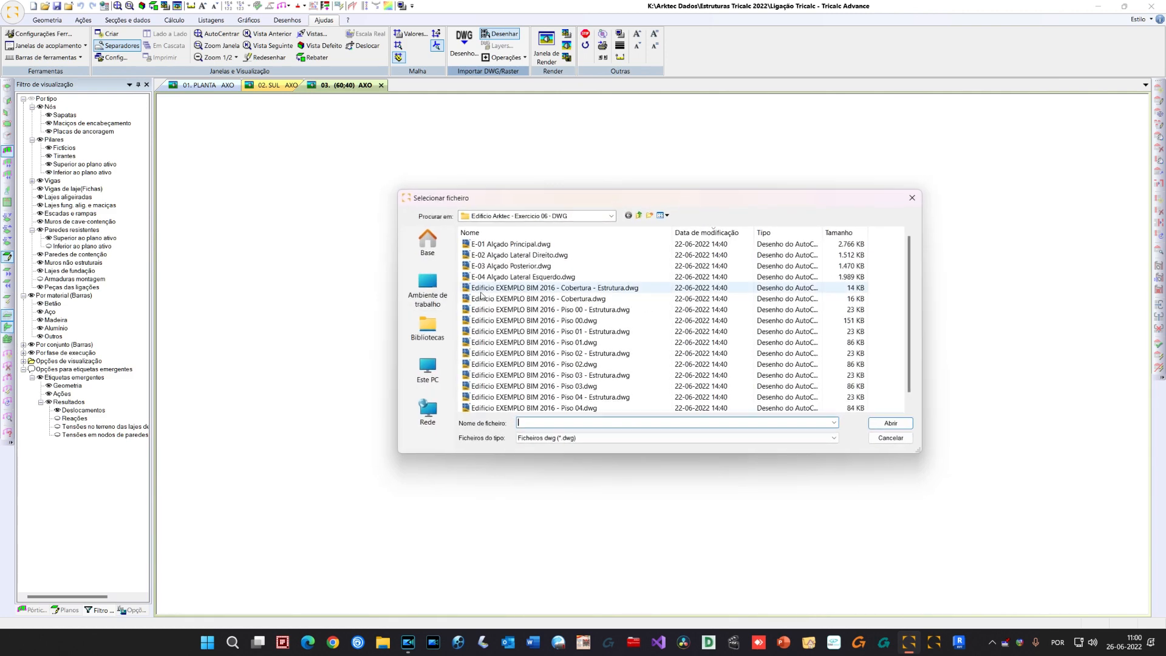
click(561, 365)
click(890, 423)
click(600, 350)
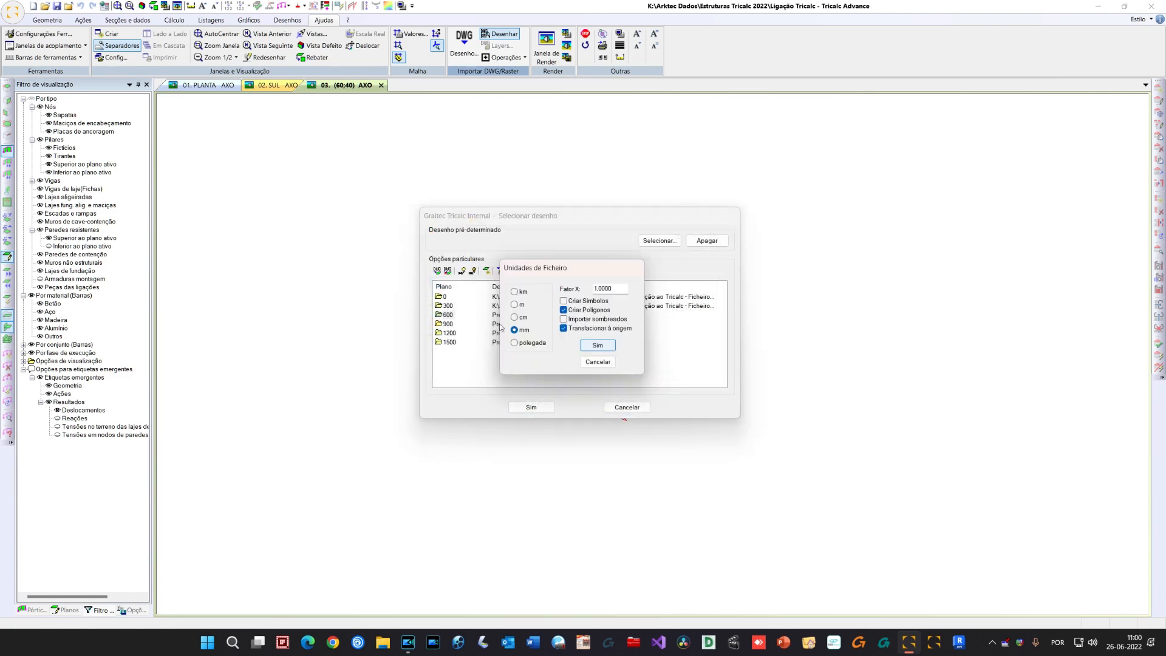
click(600, 346)
Associate "Edificio EXEMPLO BIM 2016 - Piso 03 - Estrutura.dwg" with plane 900, using mm as the file units
click(449, 324)
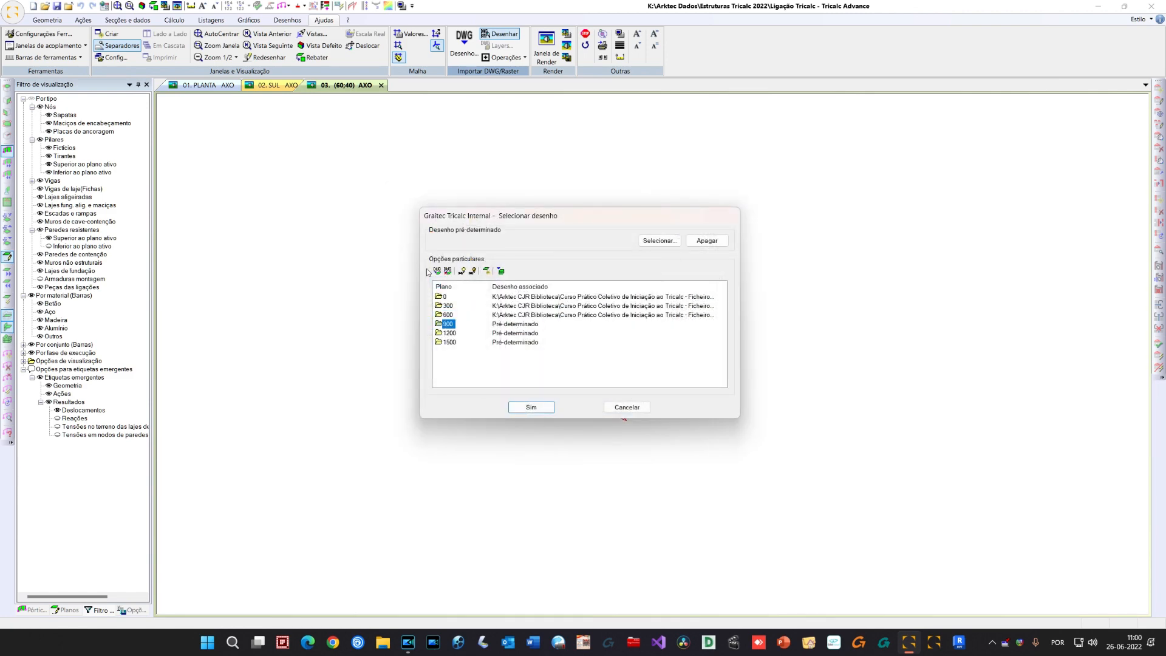
click(437, 271)
click(572, 386)
click(577, 375)
click(880, 423)
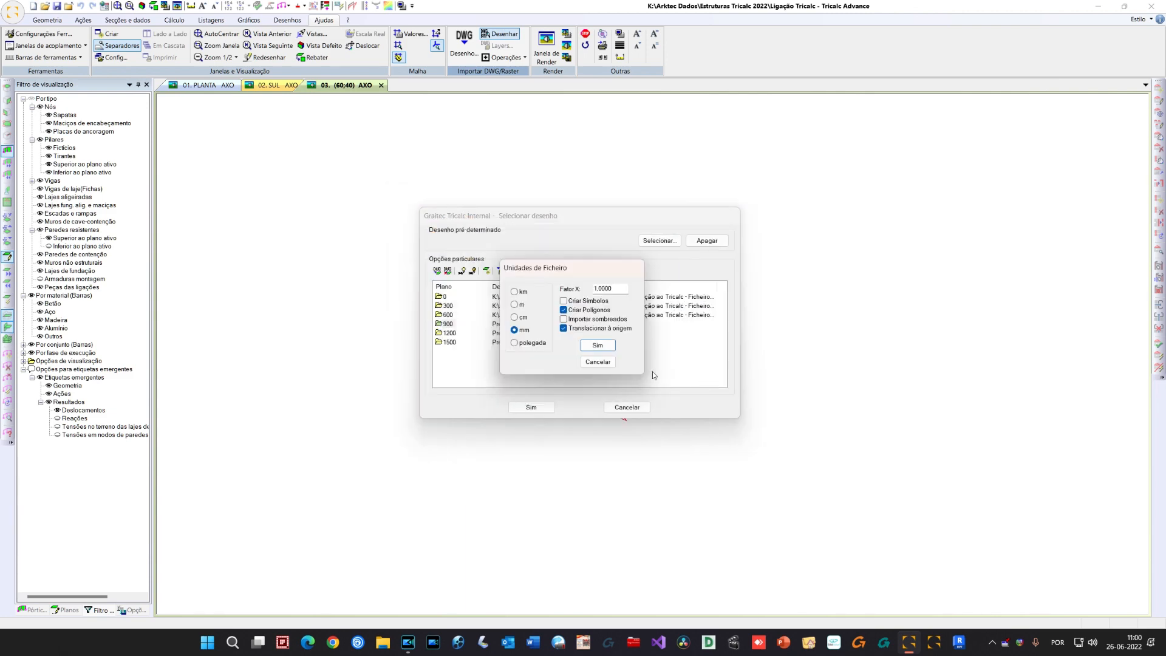
click(603, 346)
Widen the associated drawing column and check the file paths assigned to the planes
click(448, 335)
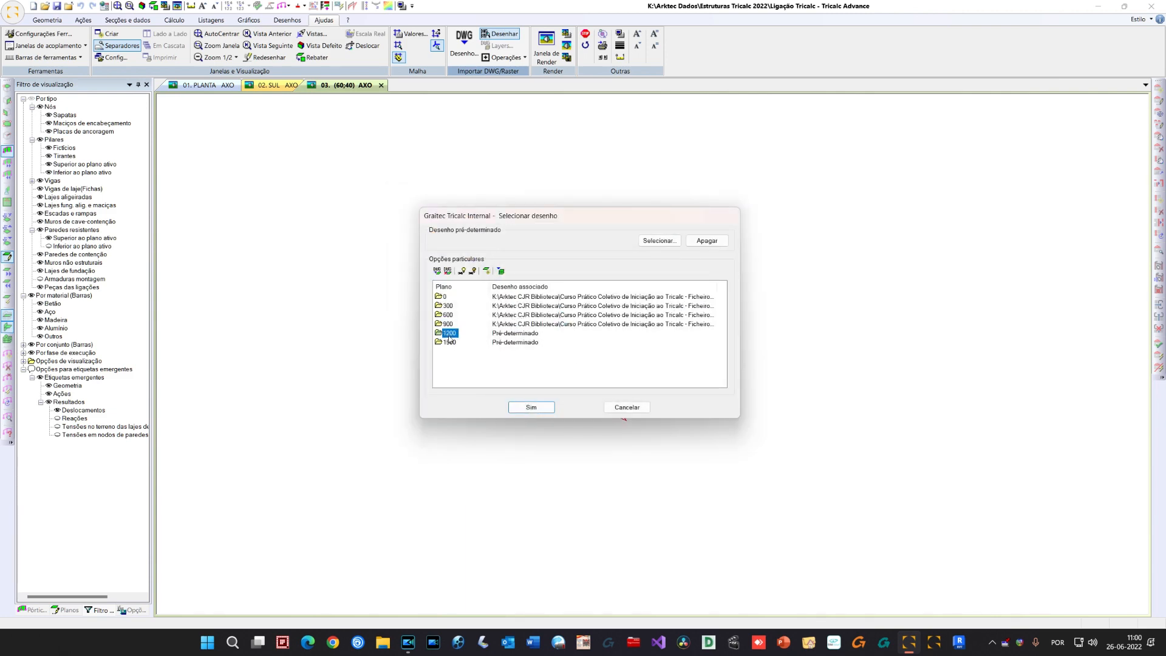
drag(717, 287, 791, 288)
click(720, 382)
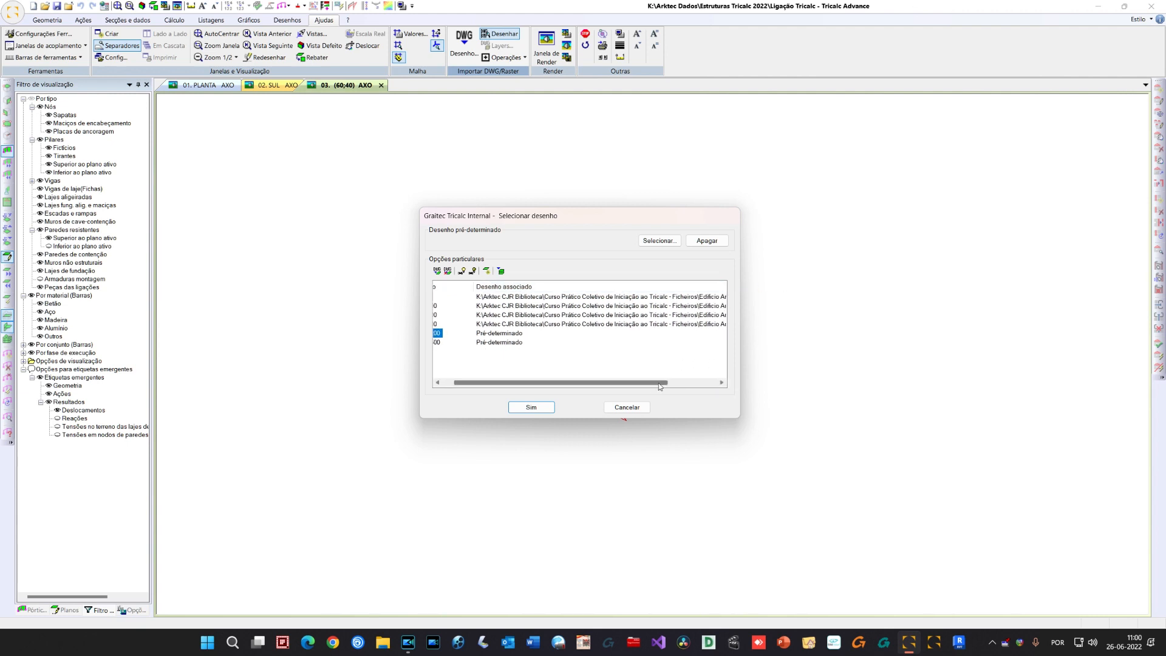
drag(653, 383, 728, 385)
drag(725, 285, 791, 284)
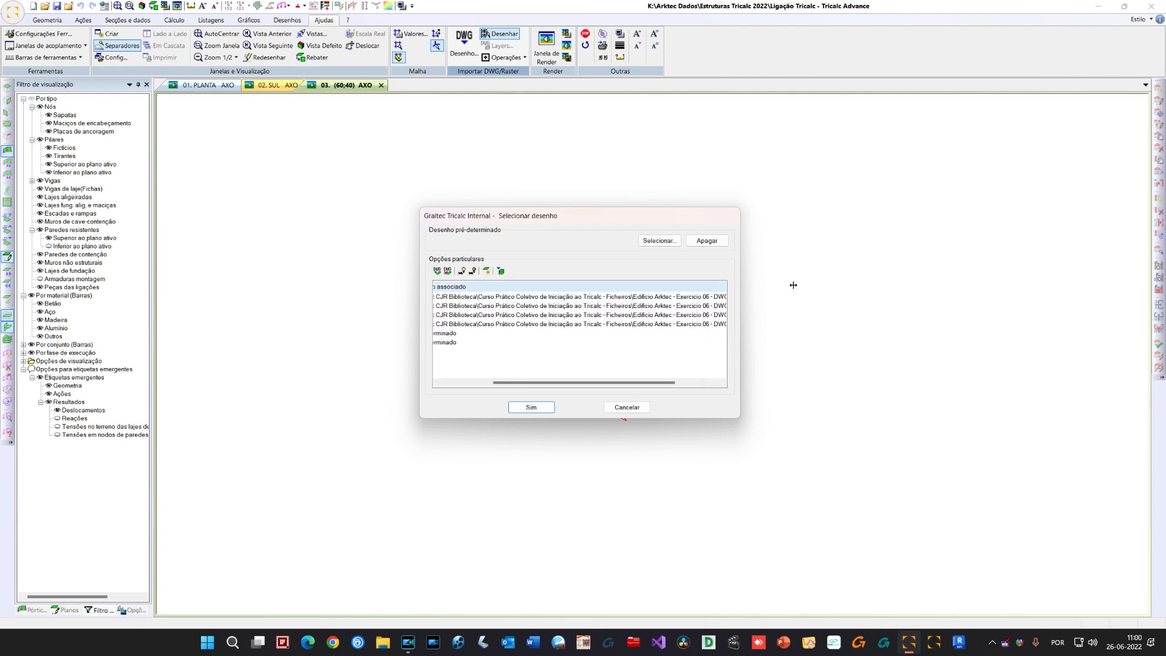
drag(652, 381, 714, 380)
drag(725, 287, 780, 288)
drag(664, 384, 534, 382)
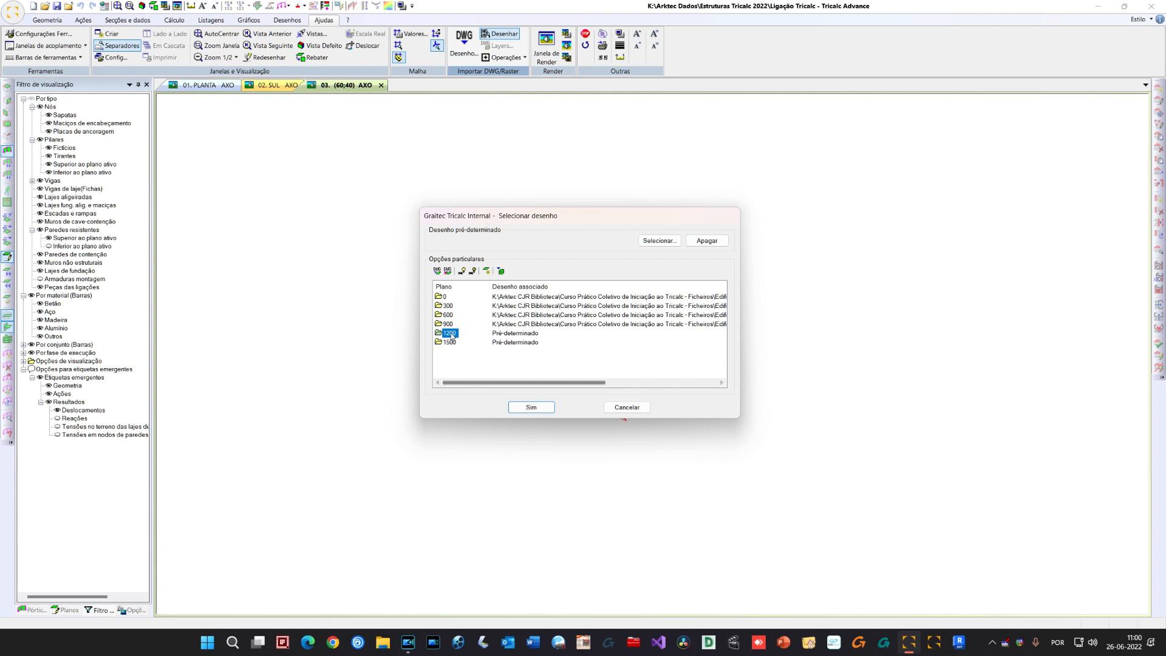
Associate "Edificio EXEMPLO BIM 2016 - Piso 04 - Estrutura.dwg" with plane 1200, using mm as the file units
click(438, 271)
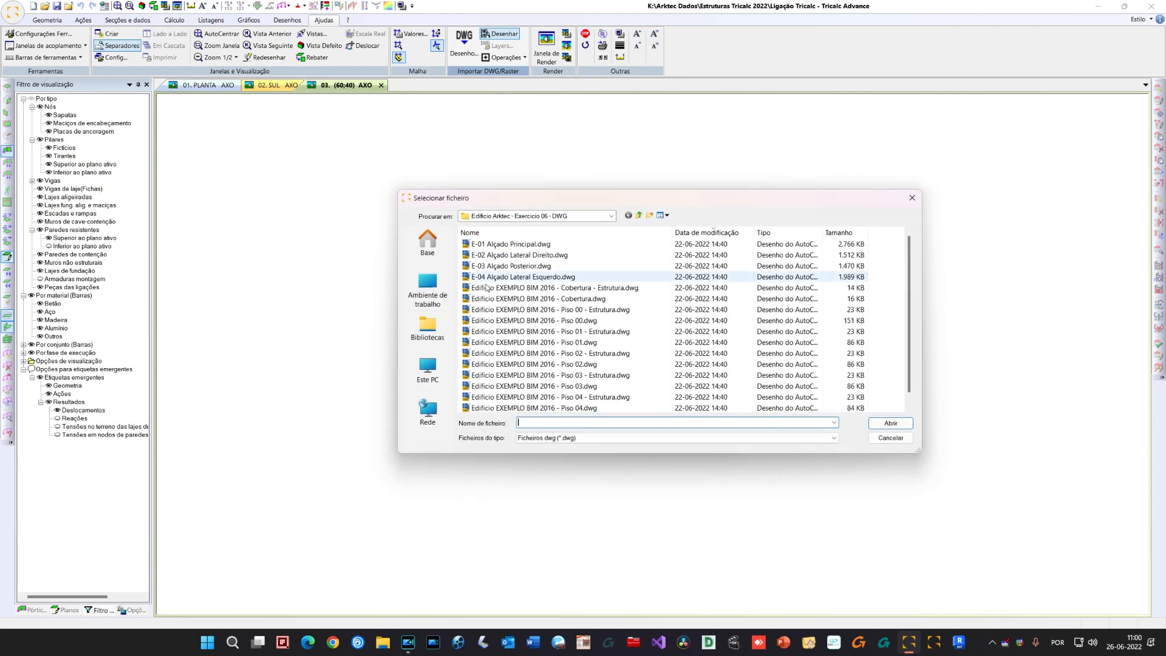
scroll(606, 389, down, 1)
click(606, 387)
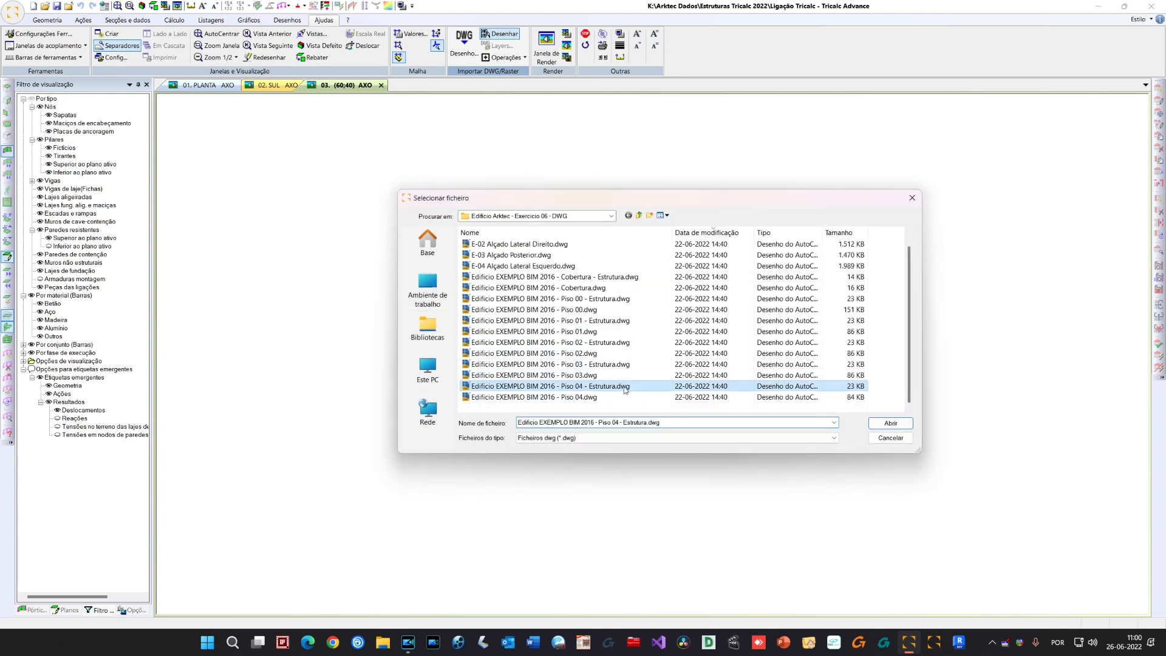
click(890, 424)
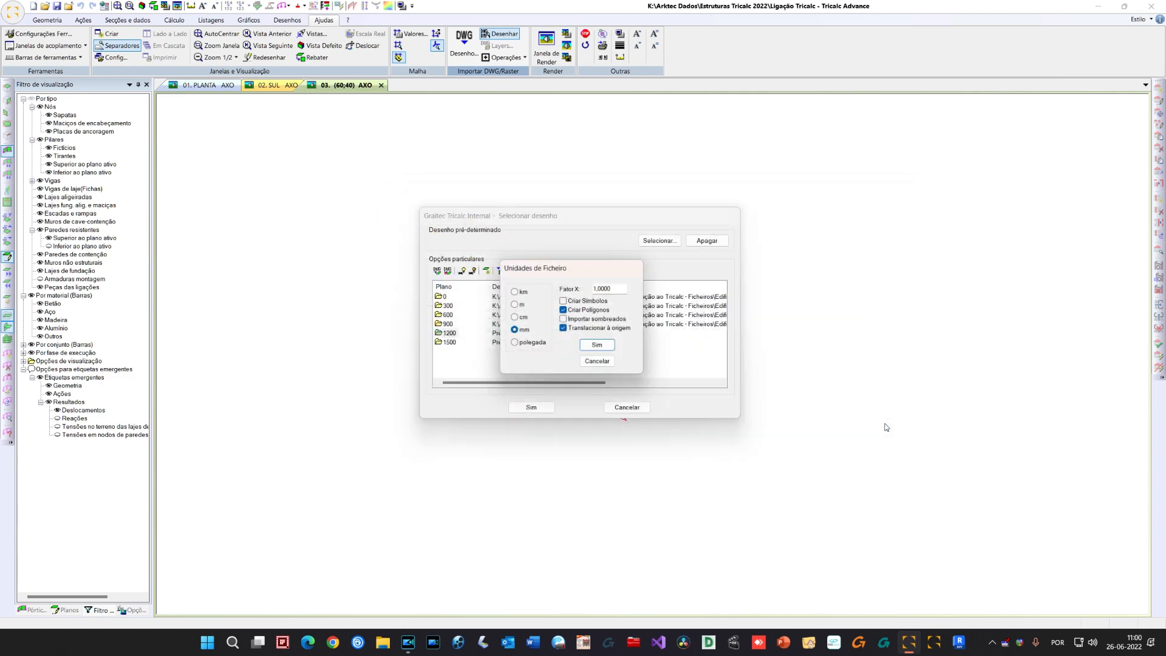
click(592, 345)
Associate "Edificio EXEMPLO BIM 2016 - Cobertura - Estrutura.dwg" with plane 1500 in mm and accept the drawing selection
click(486, 344)
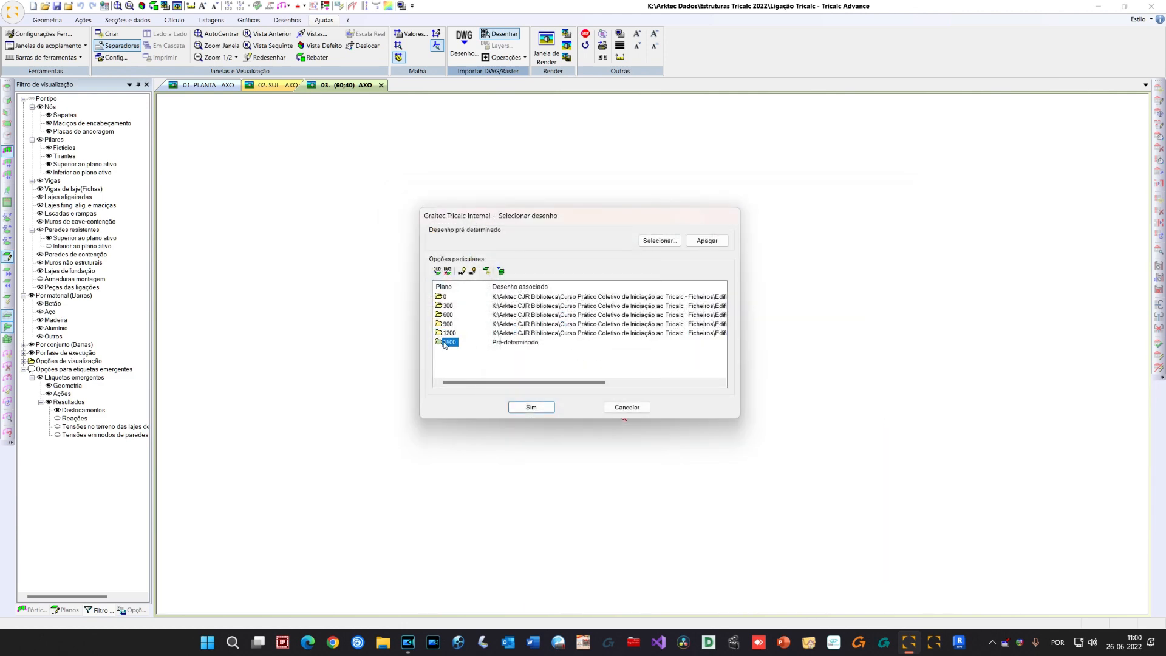
click(438, 271)
scroll(913, 314, down, 1)
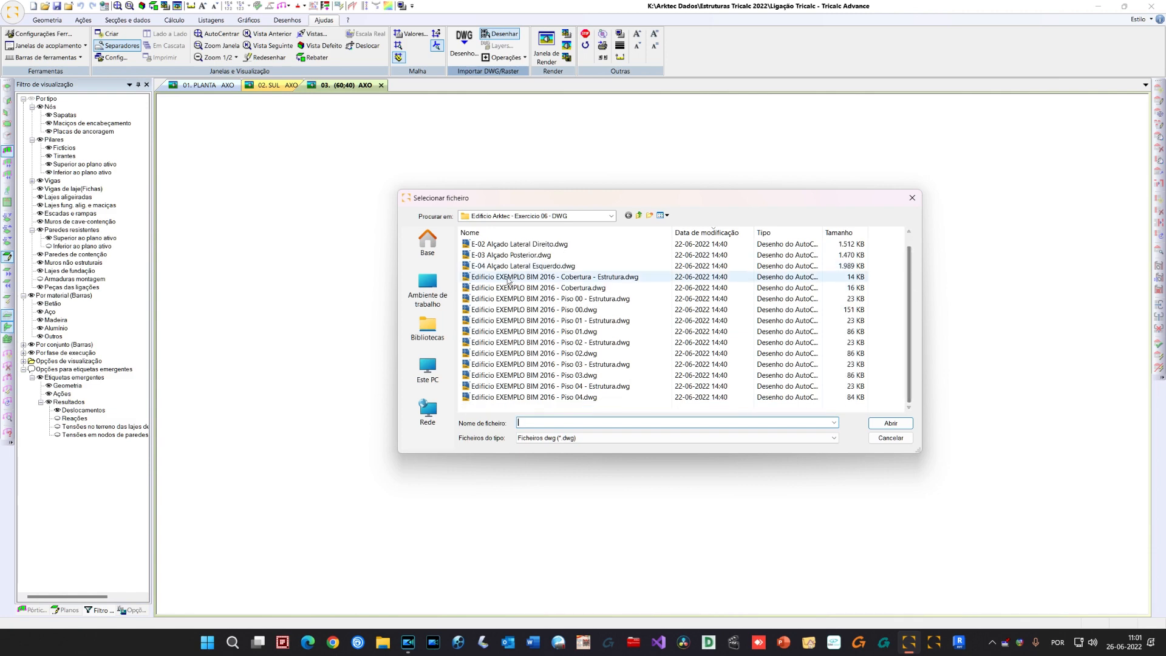
click(504, 278)
click(890, 424)
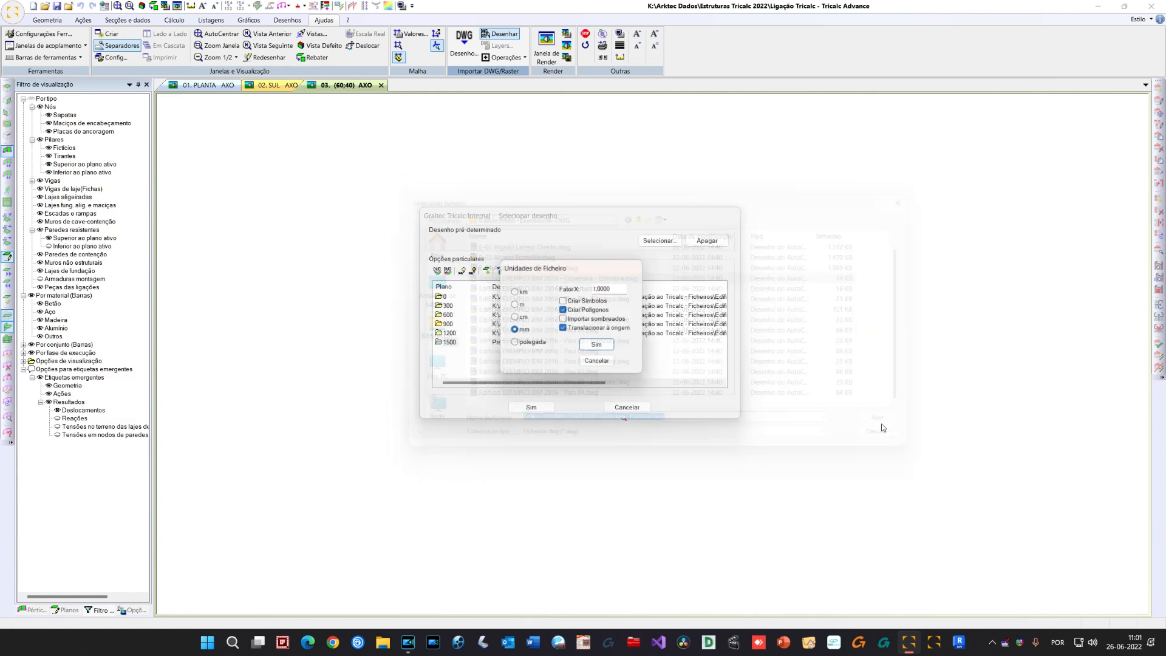
click(605, 345)
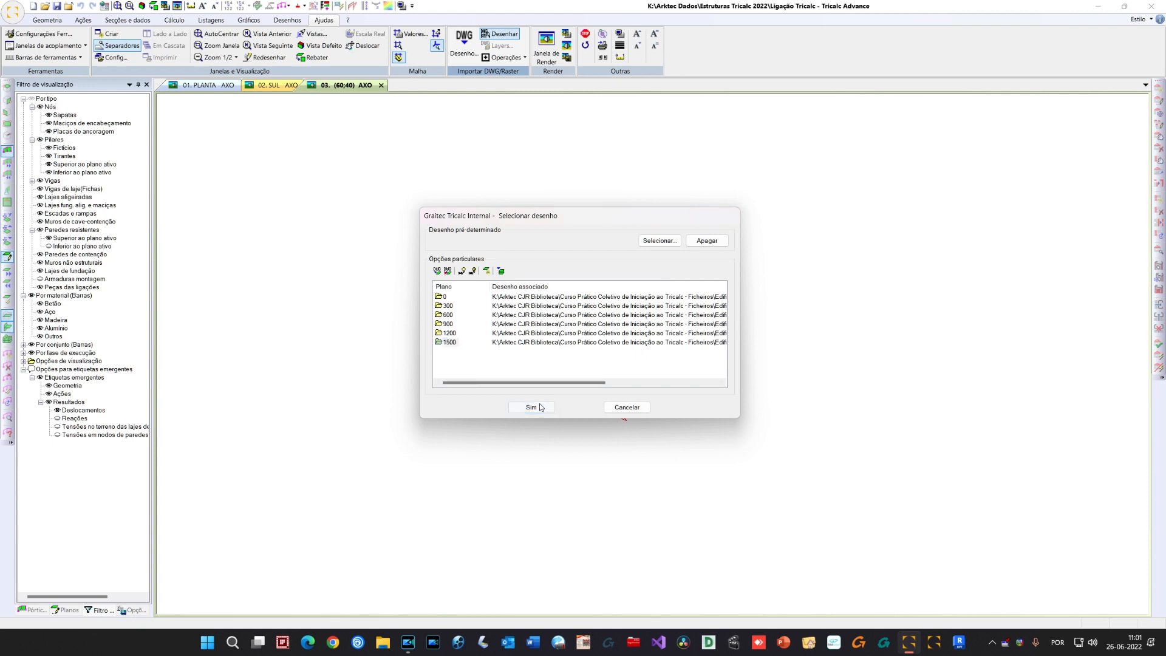
click(539, 405)
click(634, 350)
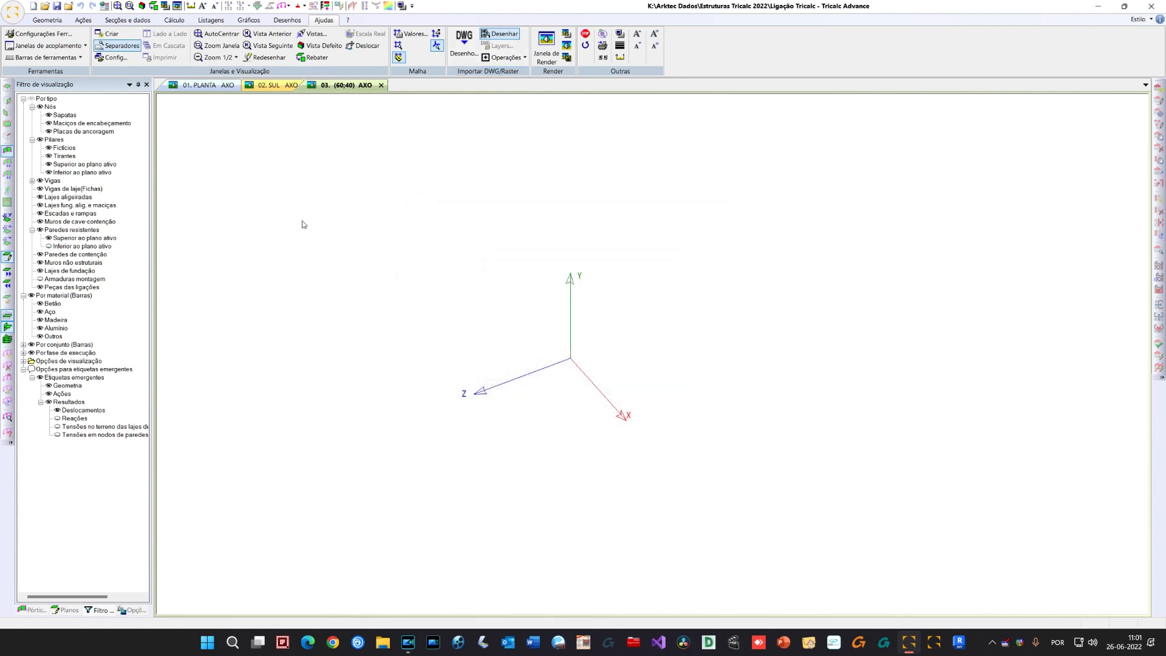
Activate the horizontal work plane at elevation 0
click(47, 20)
click(690, 62)
click(666, 61)
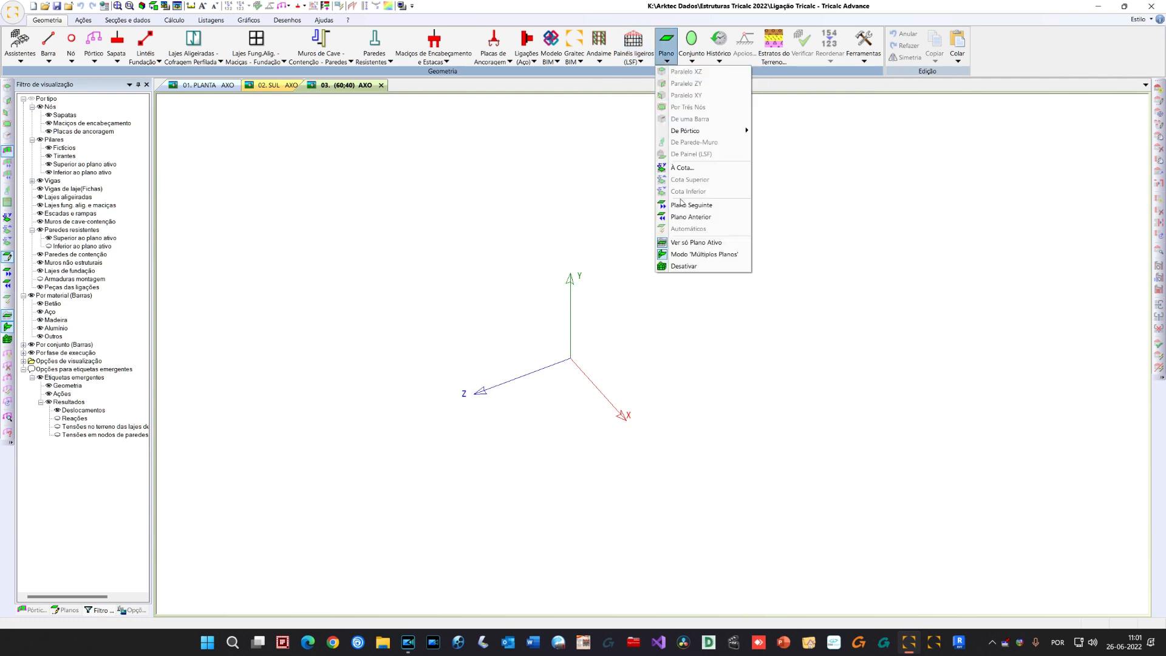
click(682, 167)
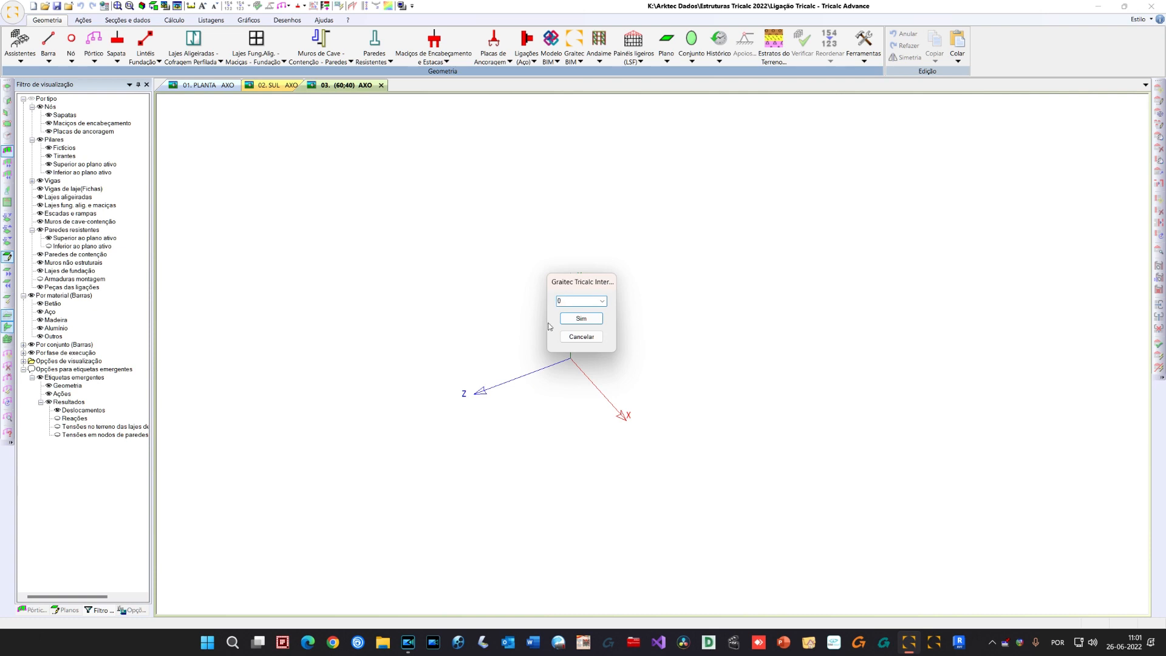
click(581, 318)
Examine the structural drawing linked to plane 0, checking the pillar grid and the far corner pillar from different angles
scroll(570, 311, down, 1)
middle_drag(804, 297, 533, 315)
scroll(583, 262, up, 2)
scroll(557, 272, up, 4)
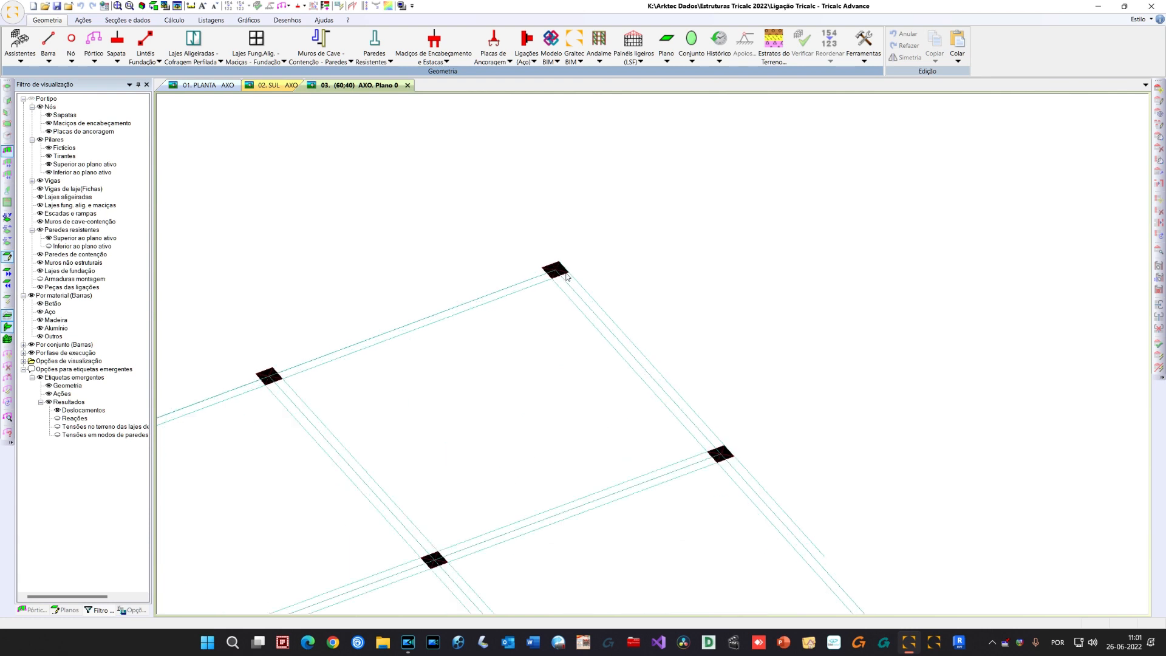
scroll(564, 276, down, 1)
scroll(566, 277, down, 6)
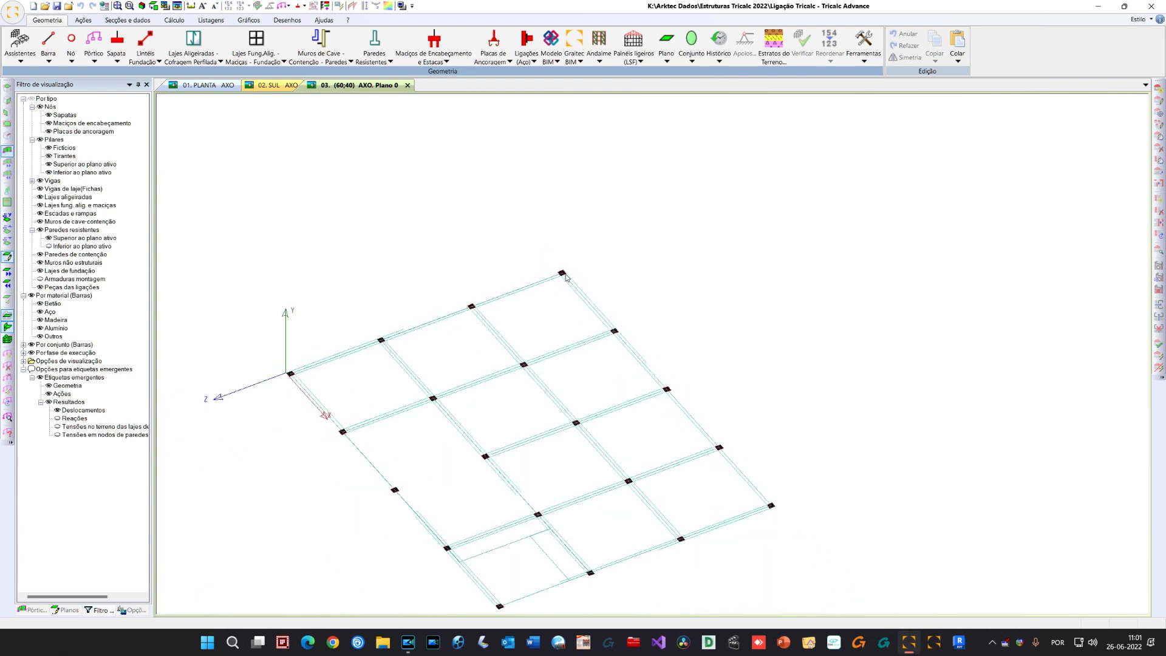
shift+middle_drag(541, 394, 486, 367)
scroll(434, 302, up, 4)
scroll(422, 300, down, 1)
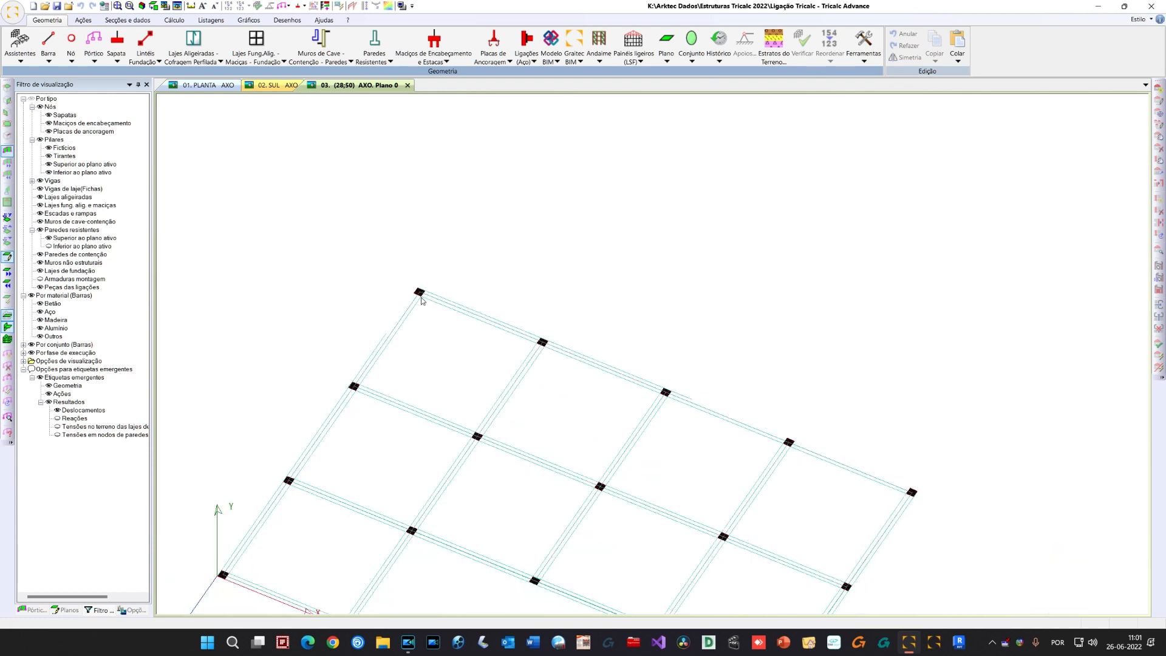
middle_drag(431, 312, 446, 242)
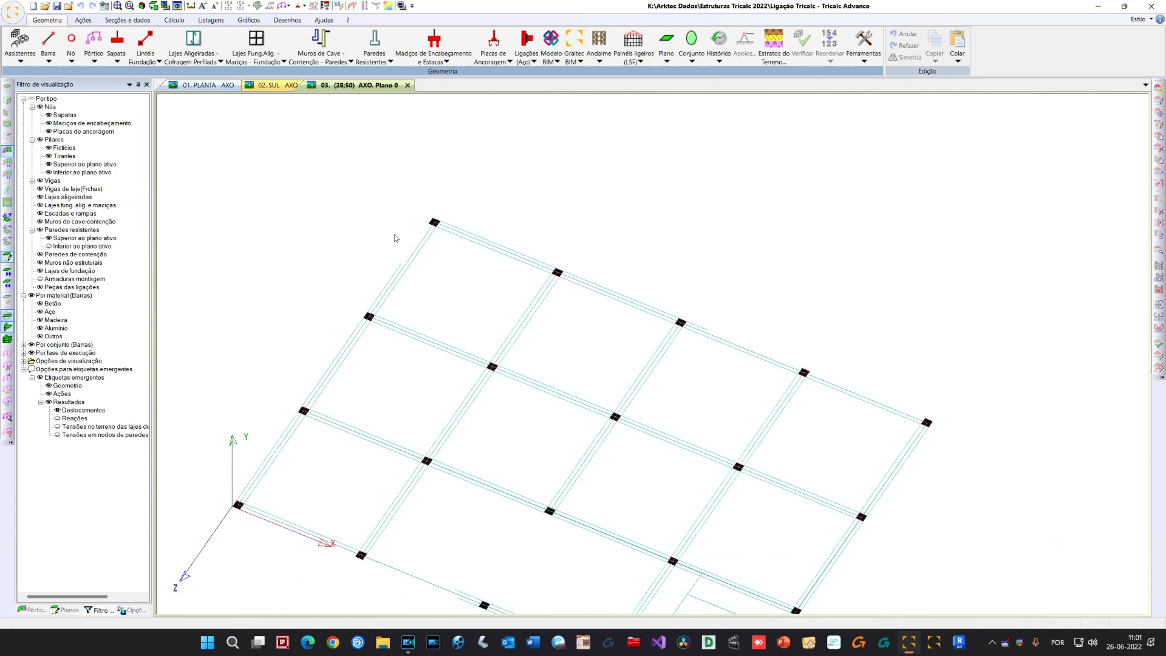
Insert nodes on plane 0 at the five pillars along the far edge of the grid, parallel to the X axis
right_click(268, 162)
mouse_move(290, 189)
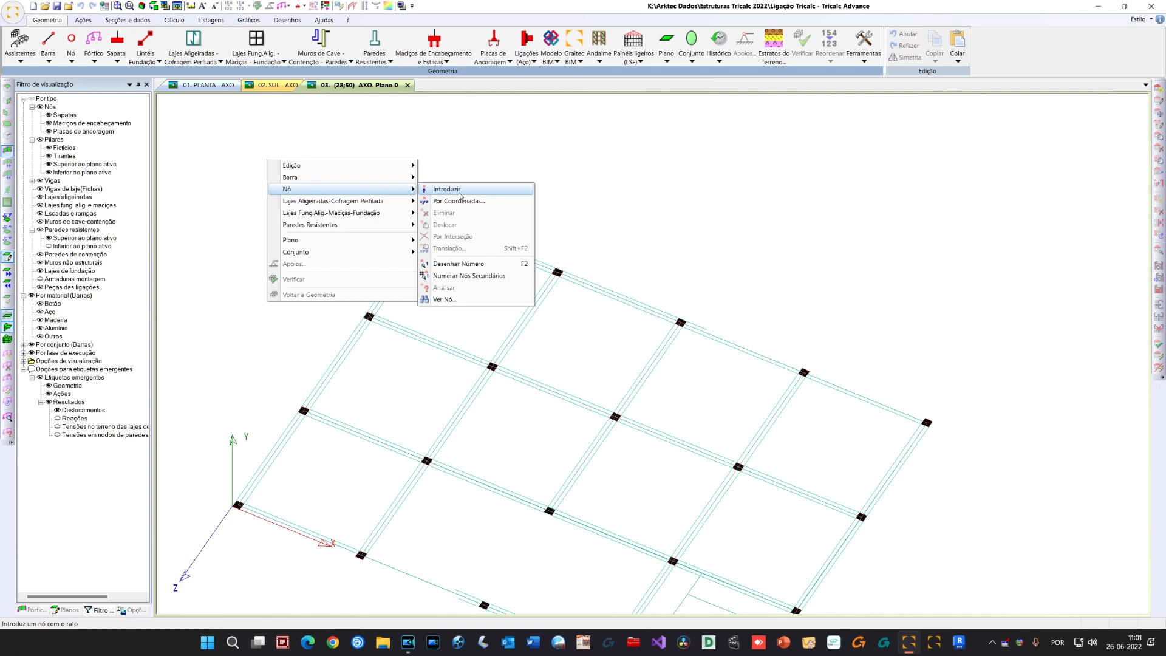
click(460, 196)
scroll(445, 223, up, 4)
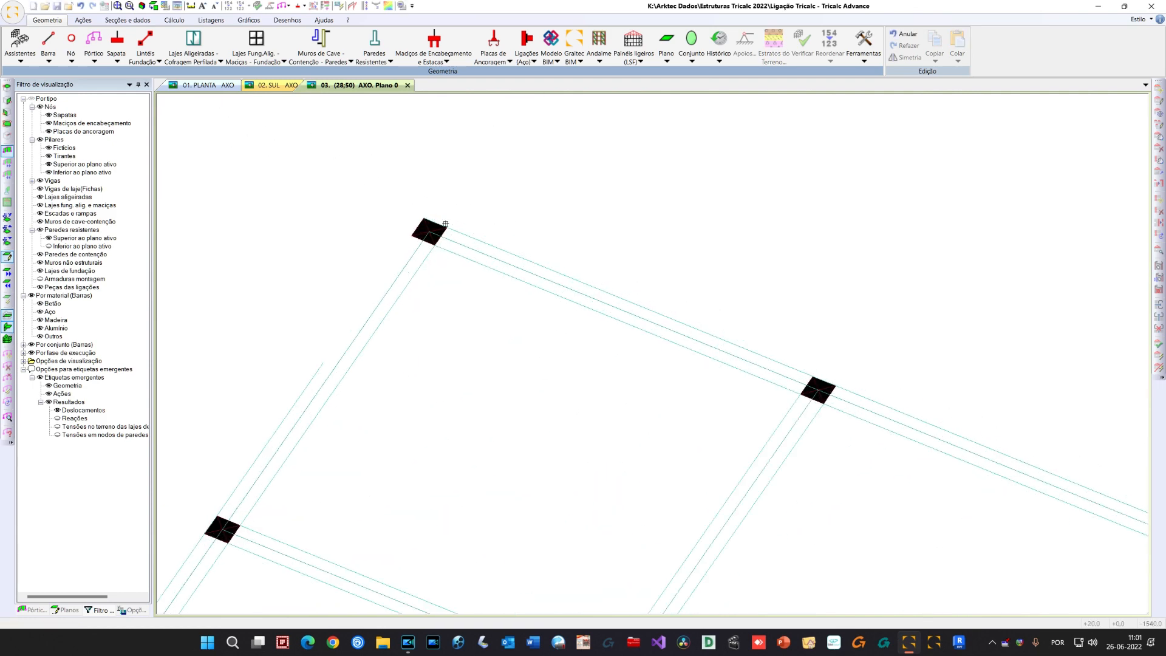
scroll(445, 222, up, 2)
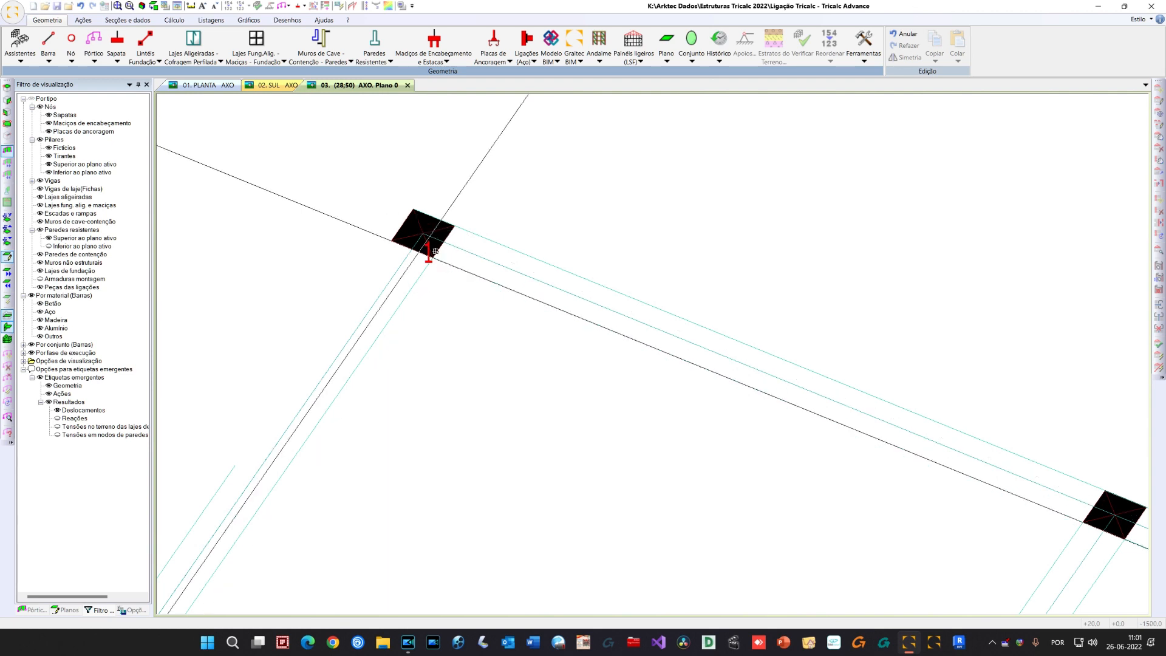
scroll(438, 231, down, 3)
scroll(670, 338, down, 1)
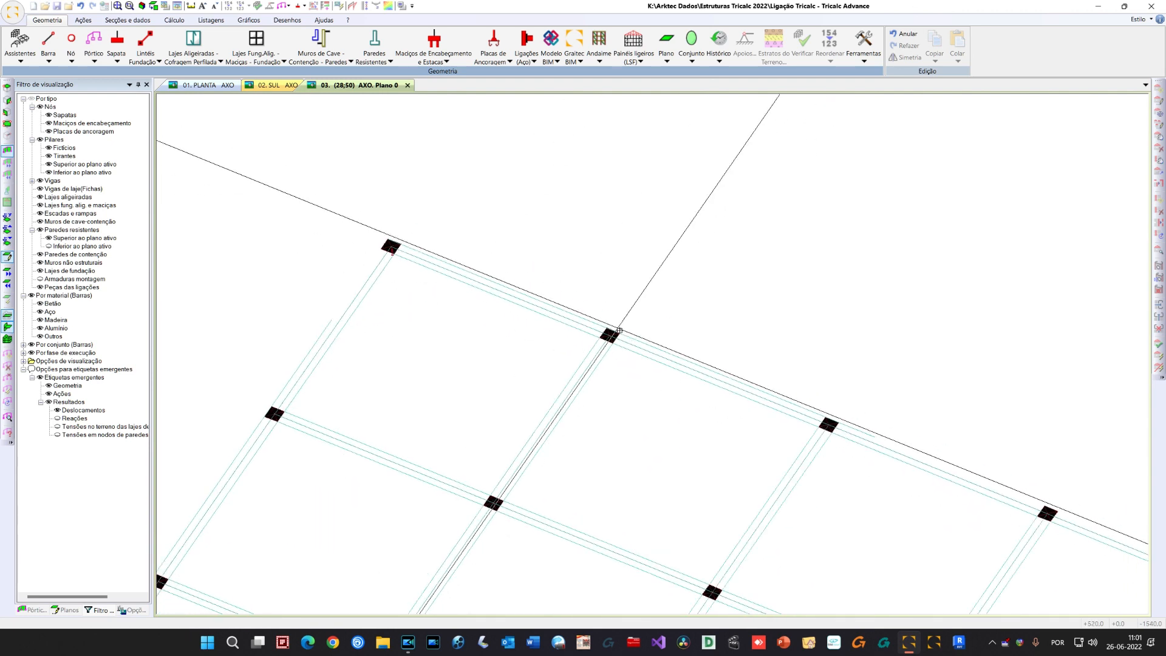
scroll(607, 337, up, 1)
middle_drag(677, 377, 561, 312)
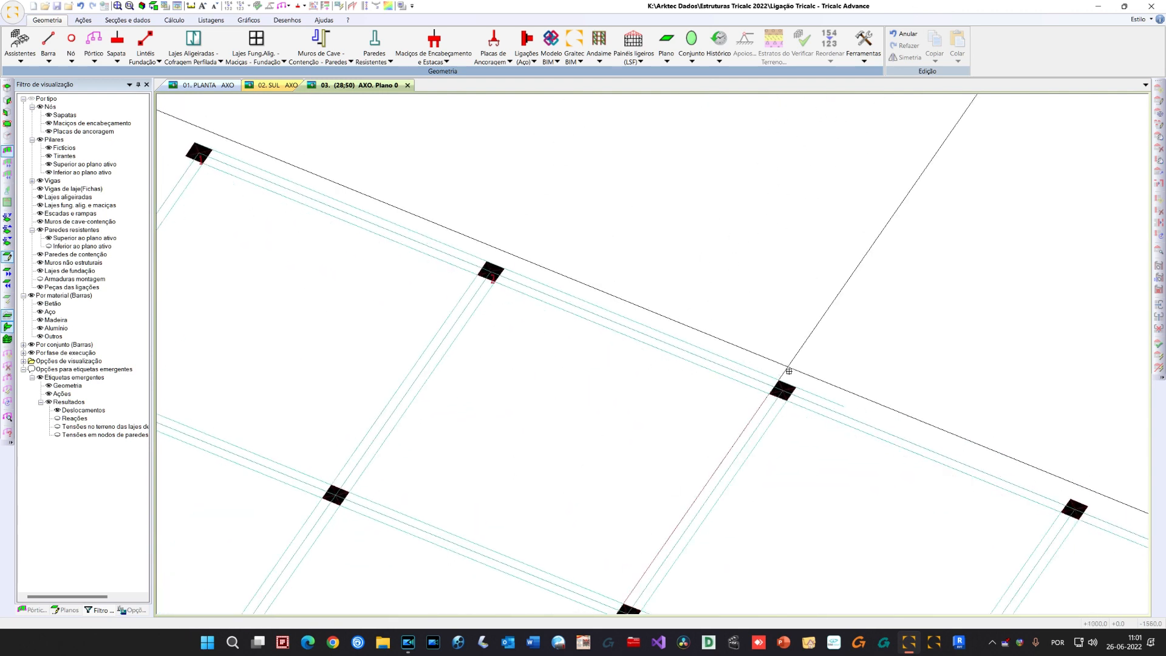
scroll(674, 380, down, 4)
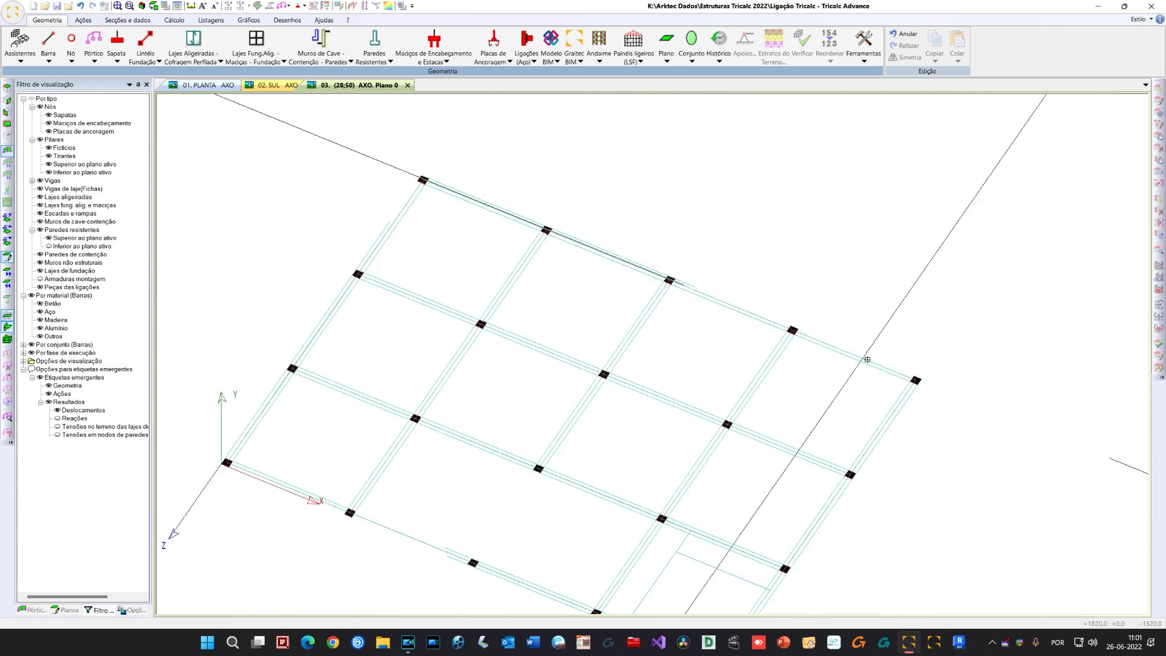
scroll(914, 380, up, 5)
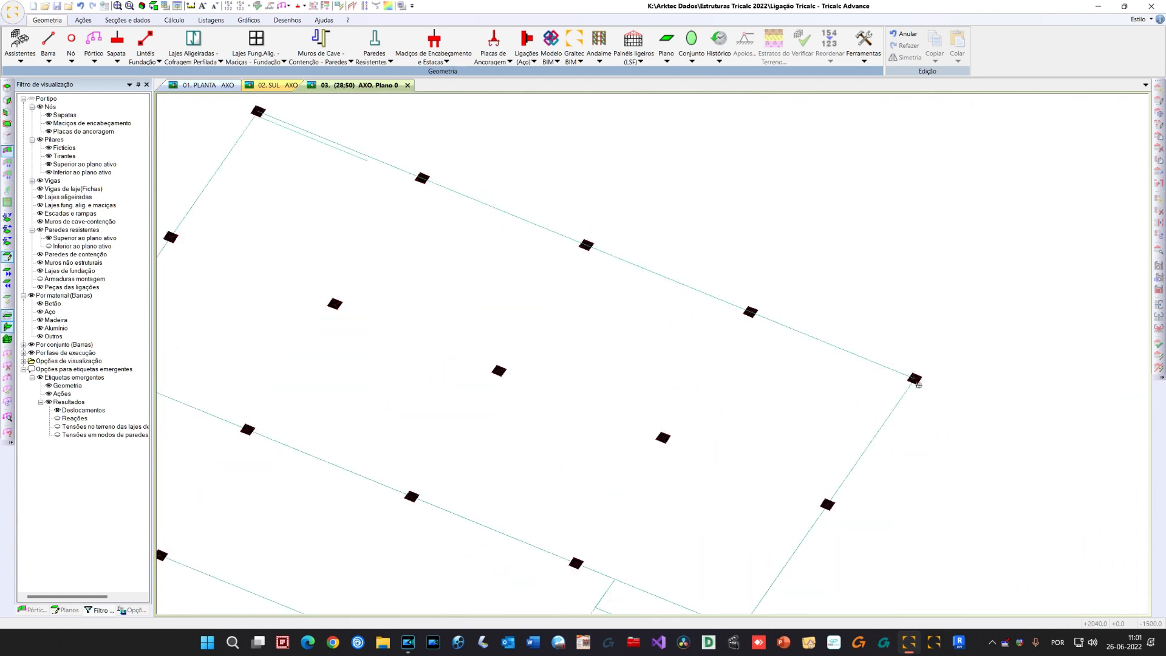
scroll(698, 312, down, 4)
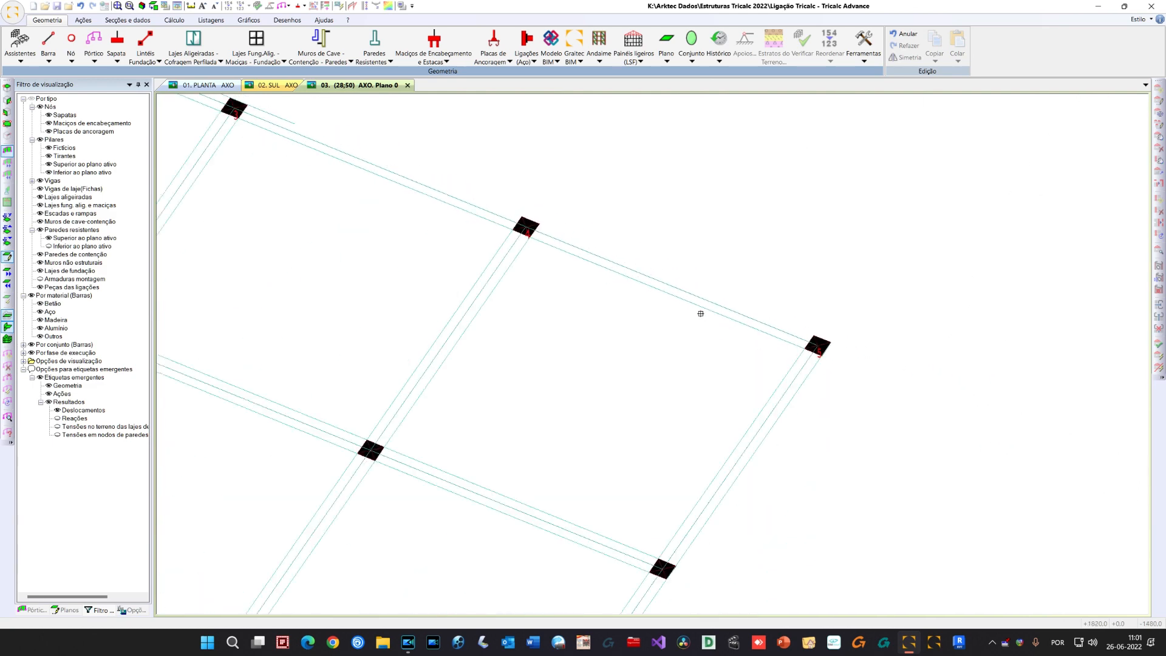
scroll(700, 313, down, 5)
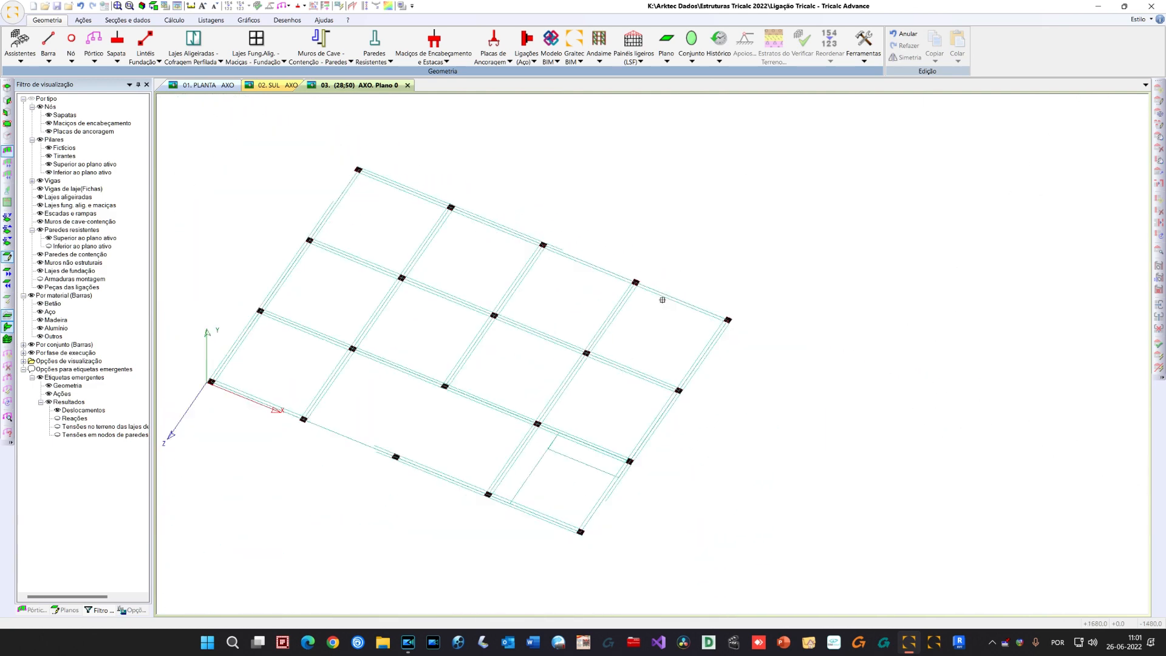
middle_drag(387, 205, 493, 243)
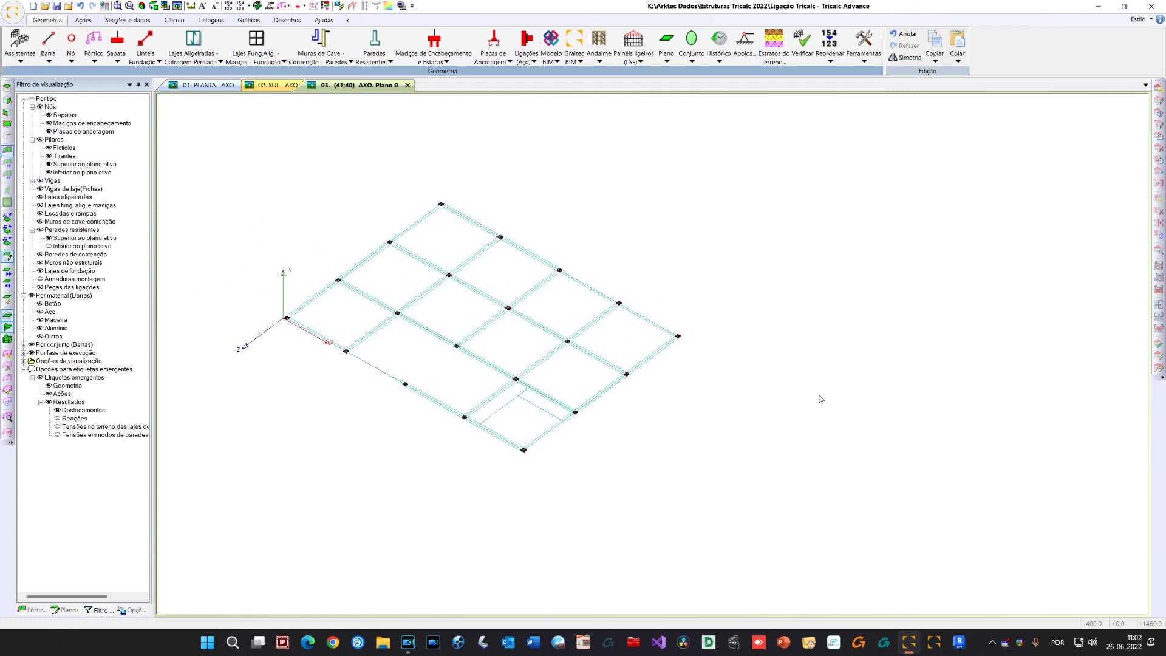
Translate the five nodes by 300 cm in Y with one copy, creating bars between the original and copied nodes
click(72, 54)
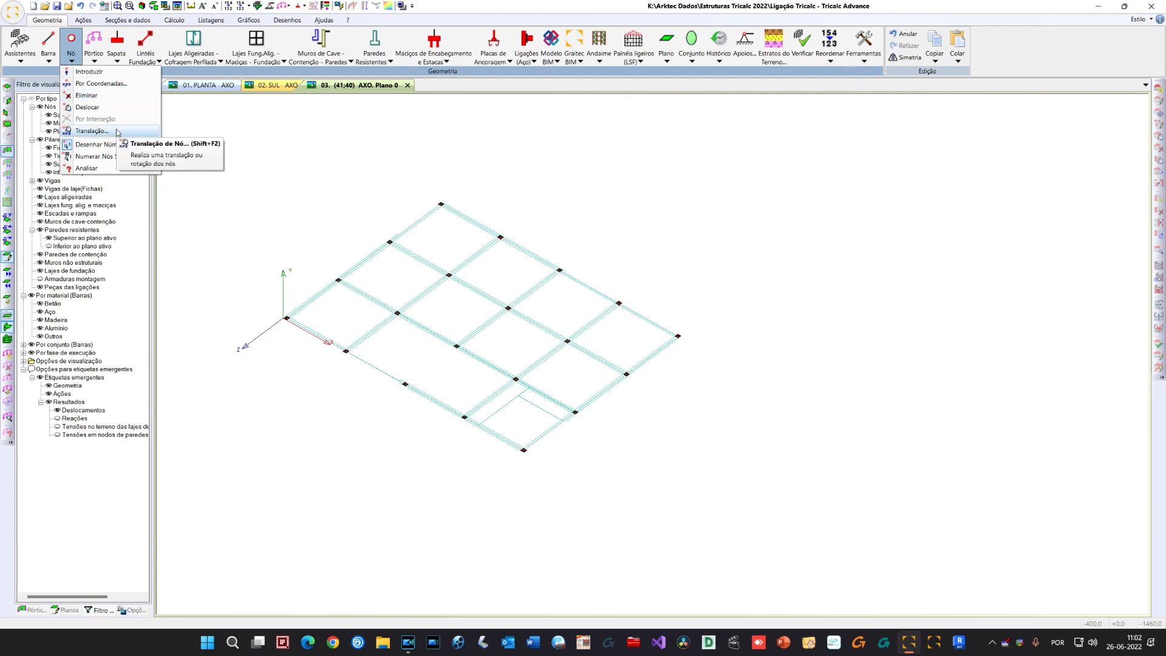
click(91, 131)
drag(578, 207, 698, 201)
double_click(698, 235)
text(300)
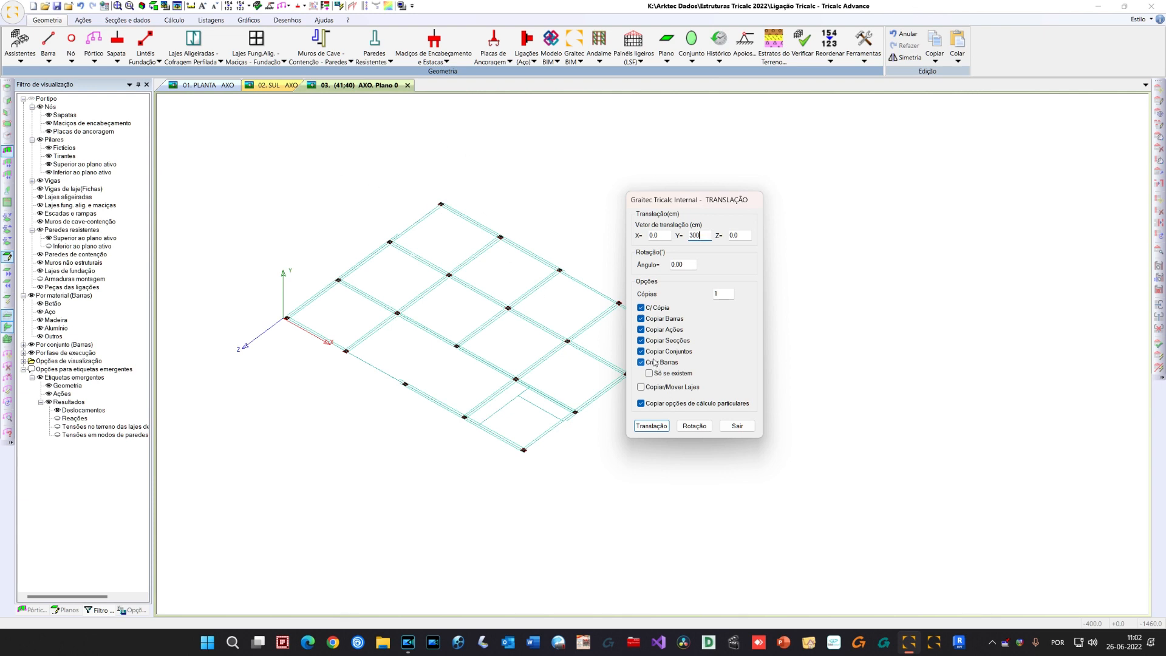
click(652, 427)
drag(417, 170, 781, 397)
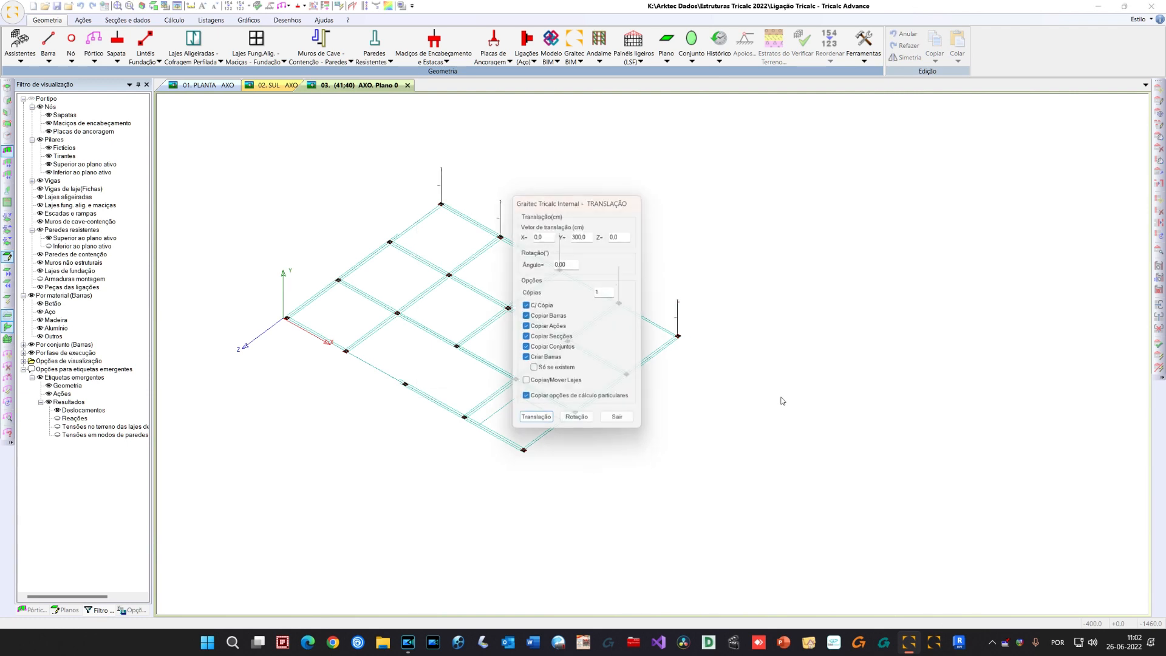
click(612, 427)
Assign sections to the five pillars with automatic pre-dimensioning, accepting the loss of any existing pre-dimensioning
middle_drag(592, 295, 571, 271)
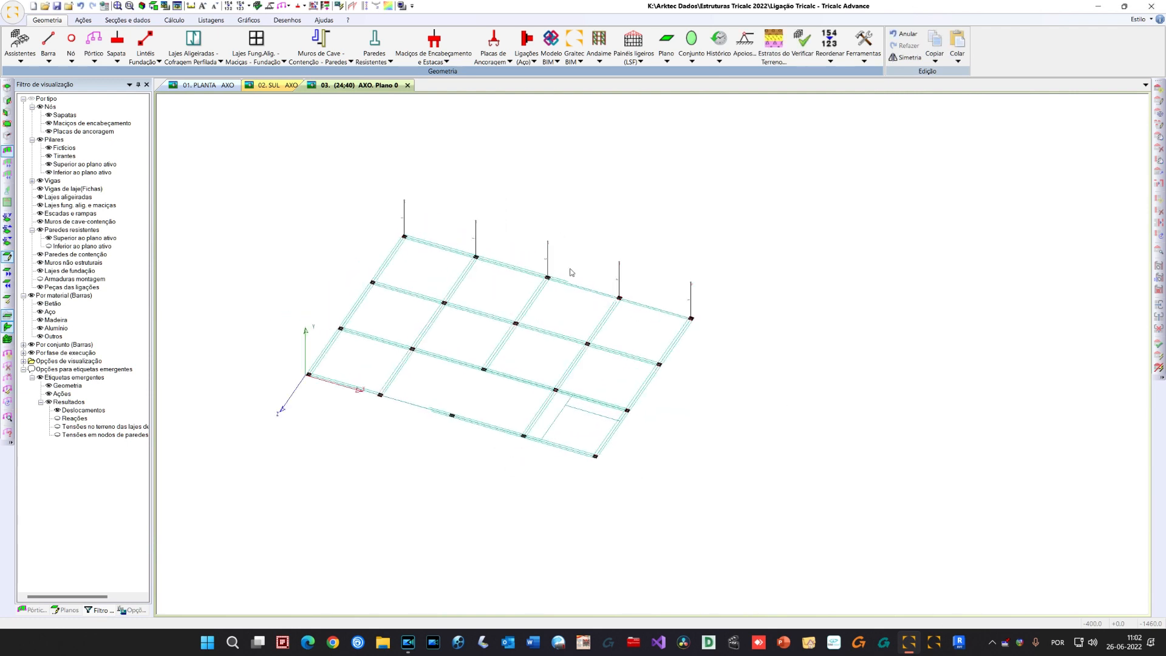
scroll(571, 271, up, 2)
scroll(533, 269, up, 2)
middle_drag(455, 270, 531, 299)
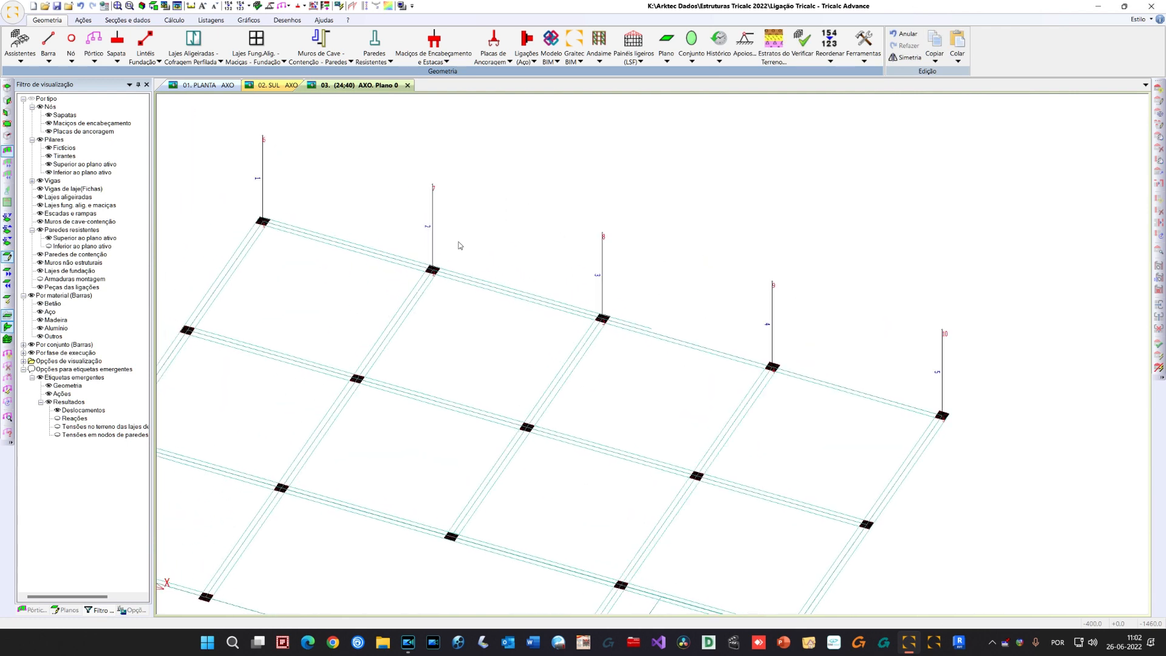
click(121, 24)
click(117, 34)
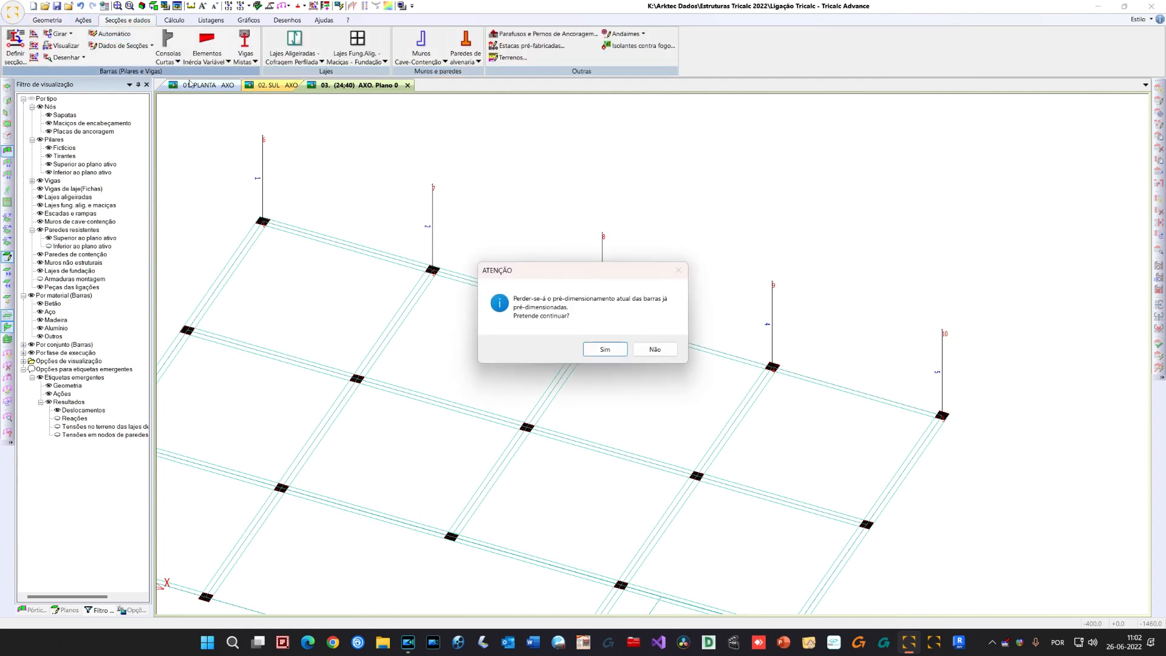
click(594, 349)
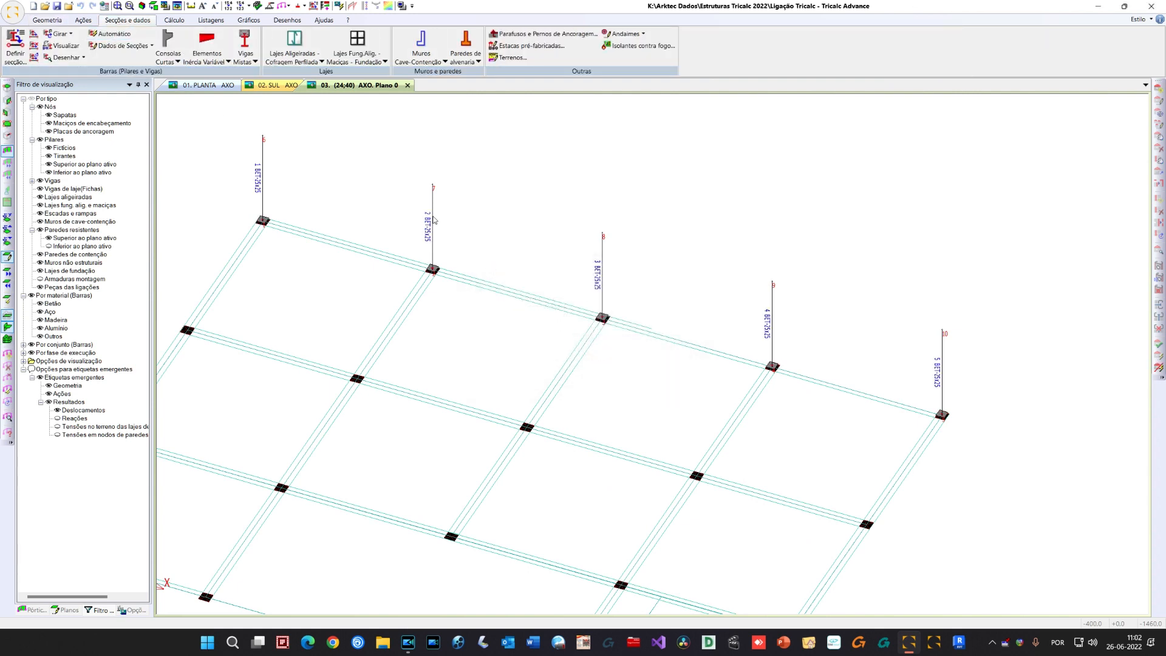
Render the structure in the current view and enable "Desenhar modelo arame" in the render options
scroll(255, 190, up, 1)
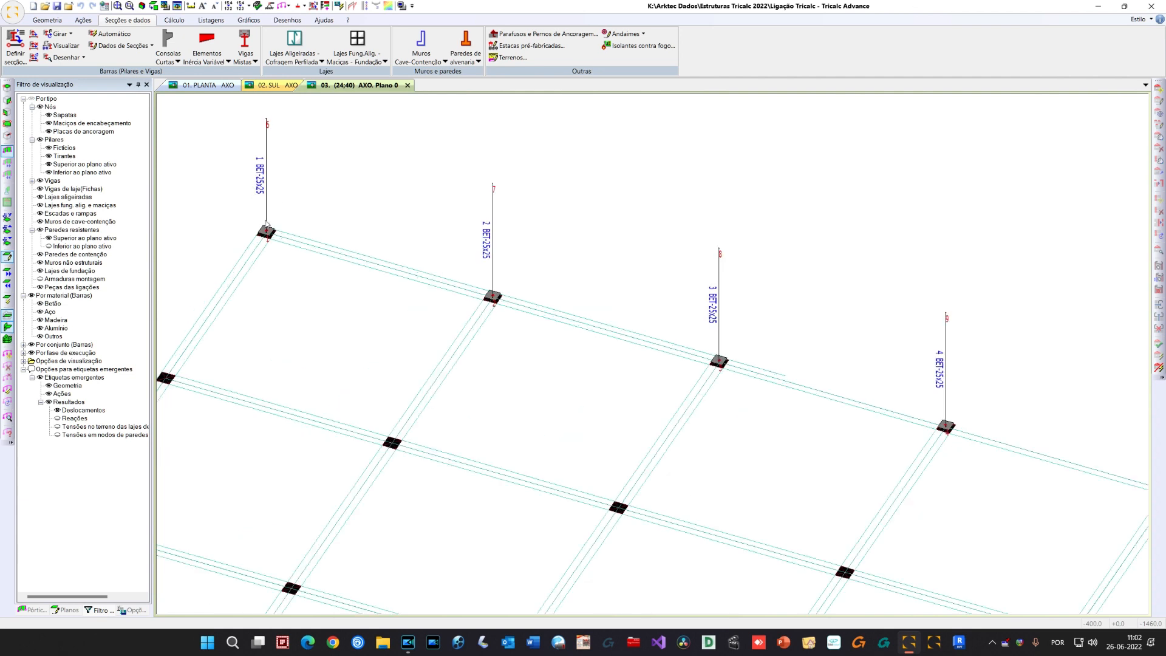
click(177, 6)
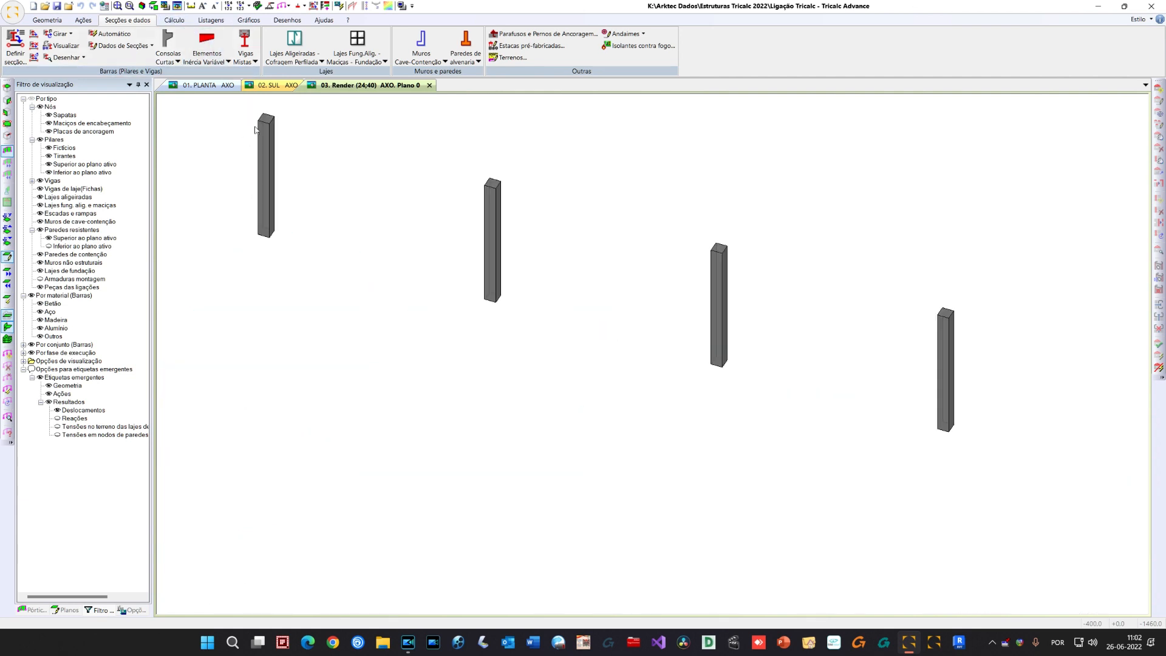
click(166, 7)
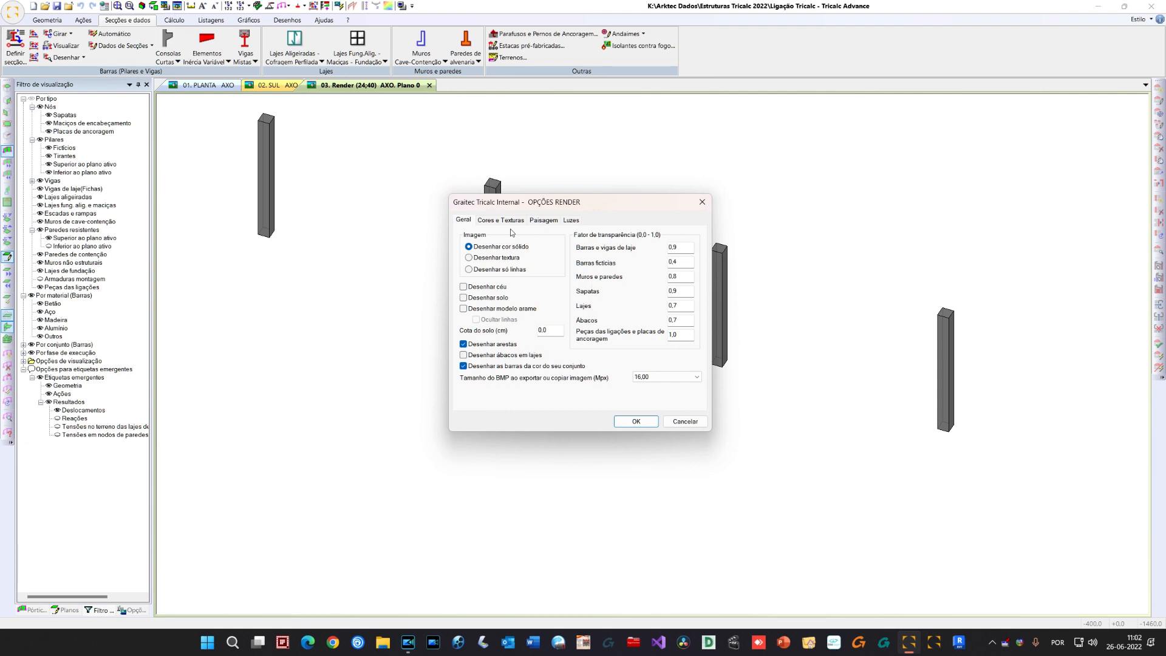
click(636, 420)
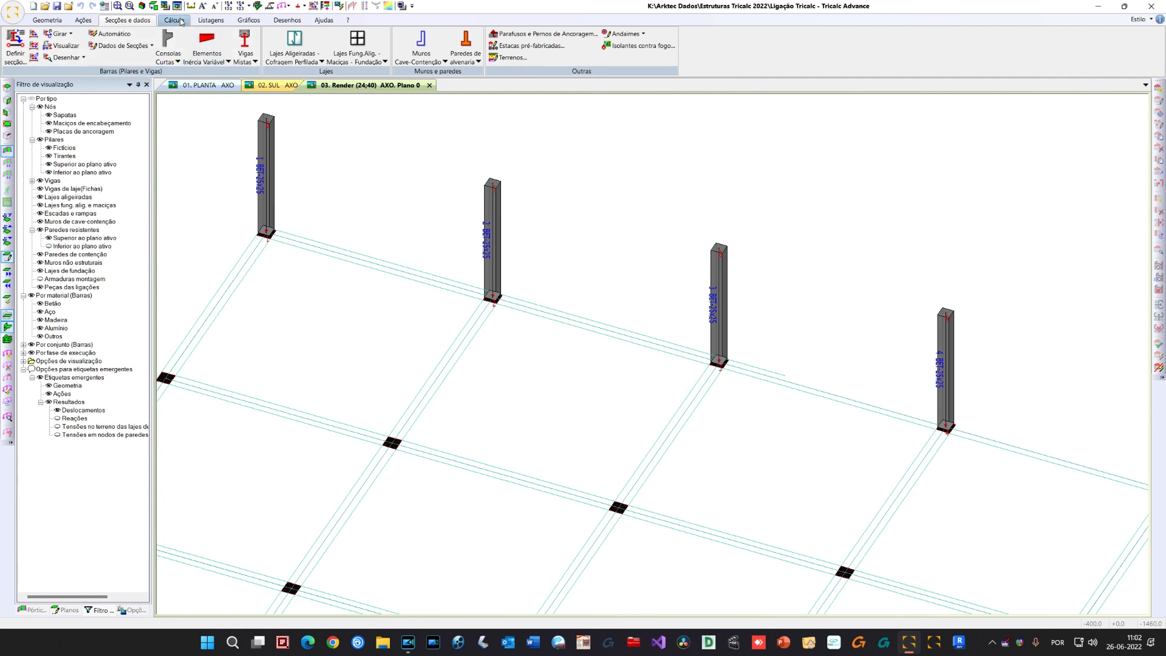
Reopen the render options to review the general display settings and accept them
click(324, 21)
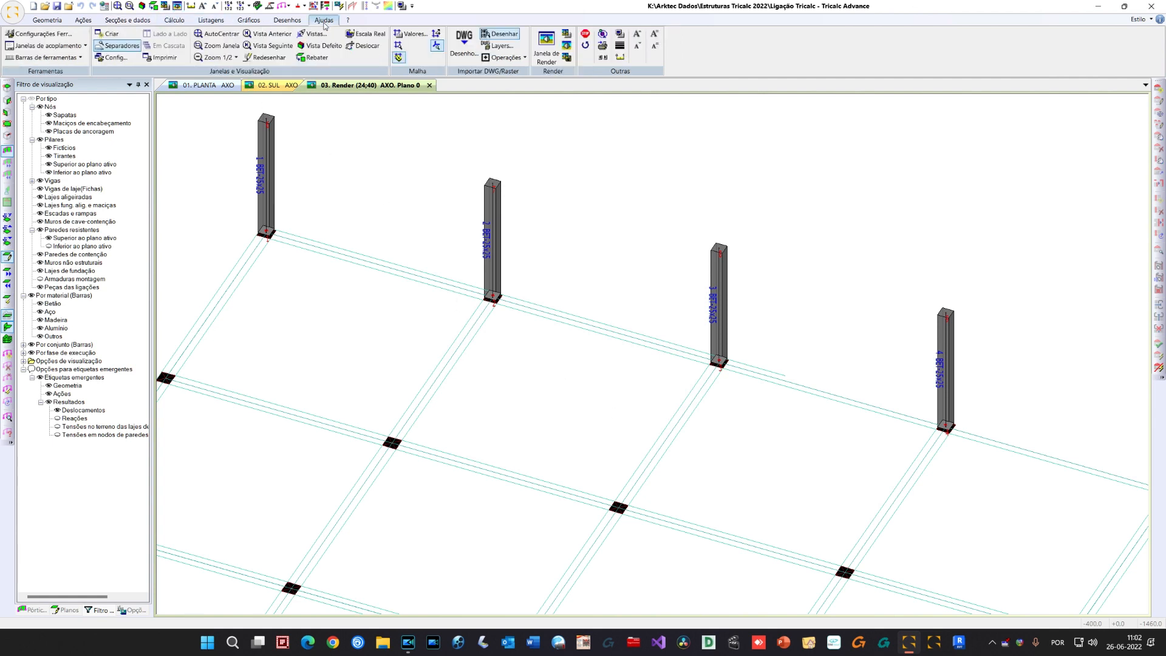
click(548, 40)
click(549, 43)
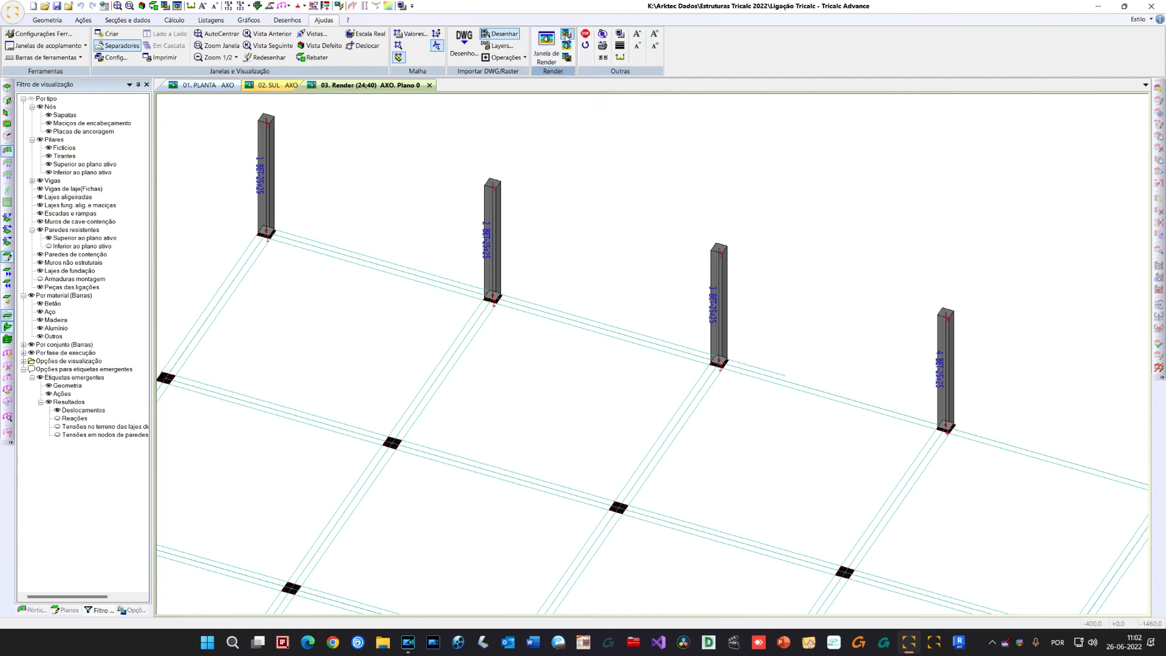
click(566, 35)
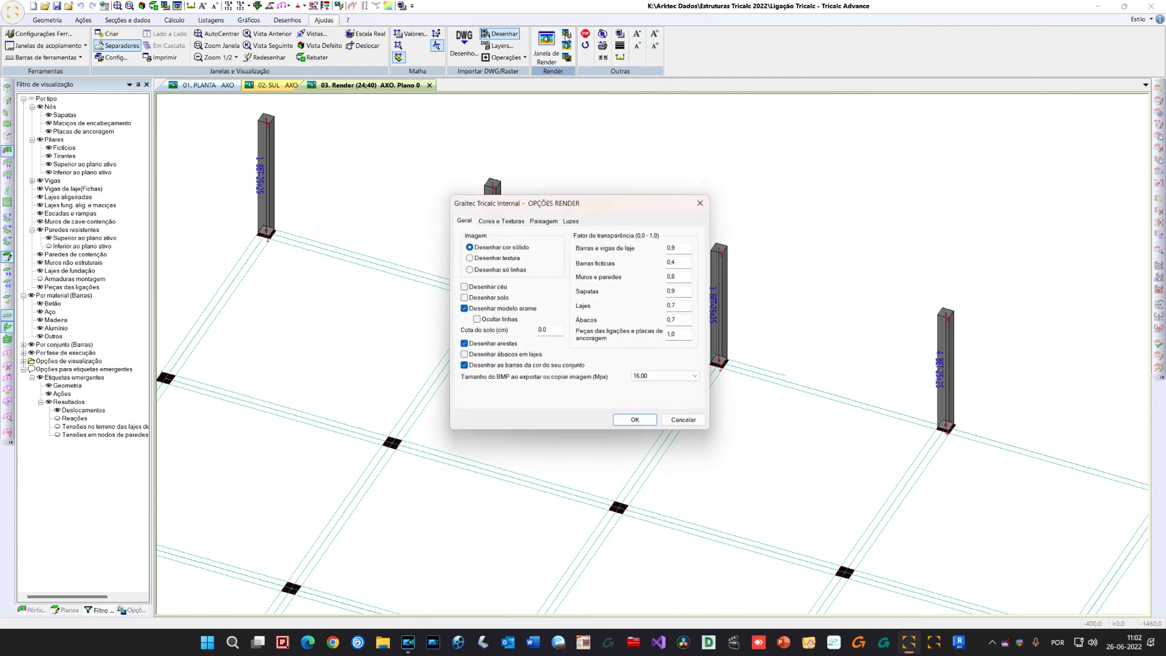
click(635, 420)
Copy the row of five pillars, using the base of the far corner pillar as the insertion point
middle_drag(622, 413, 617, 338)
scroll(612, 408, down, 2)
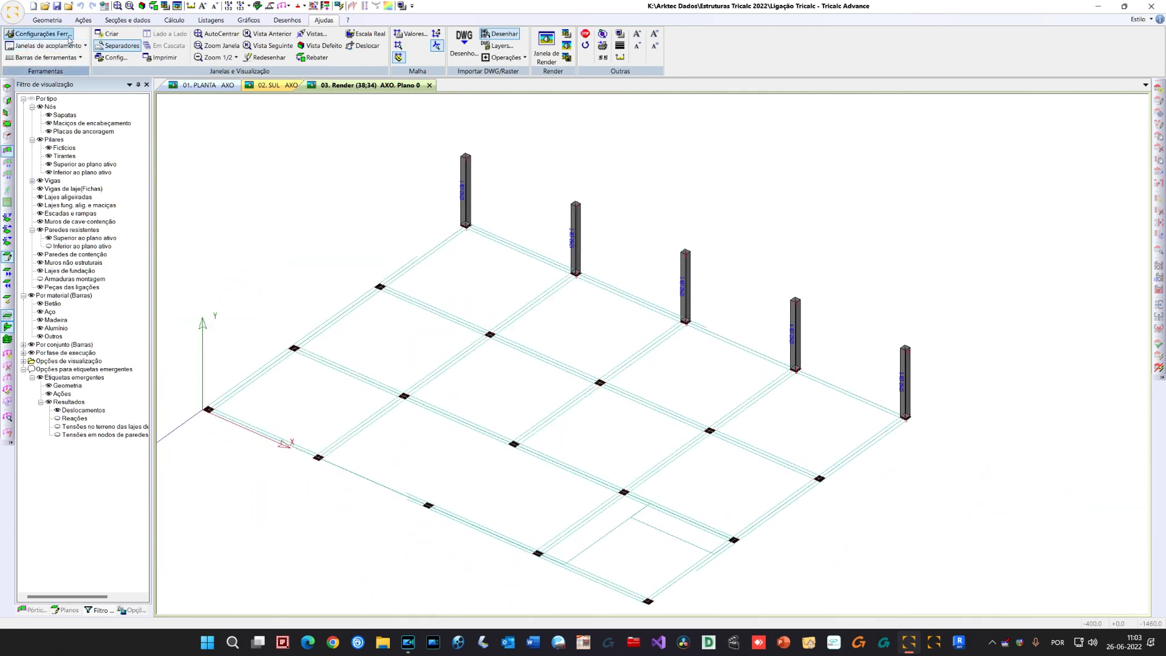
click(47, 20)
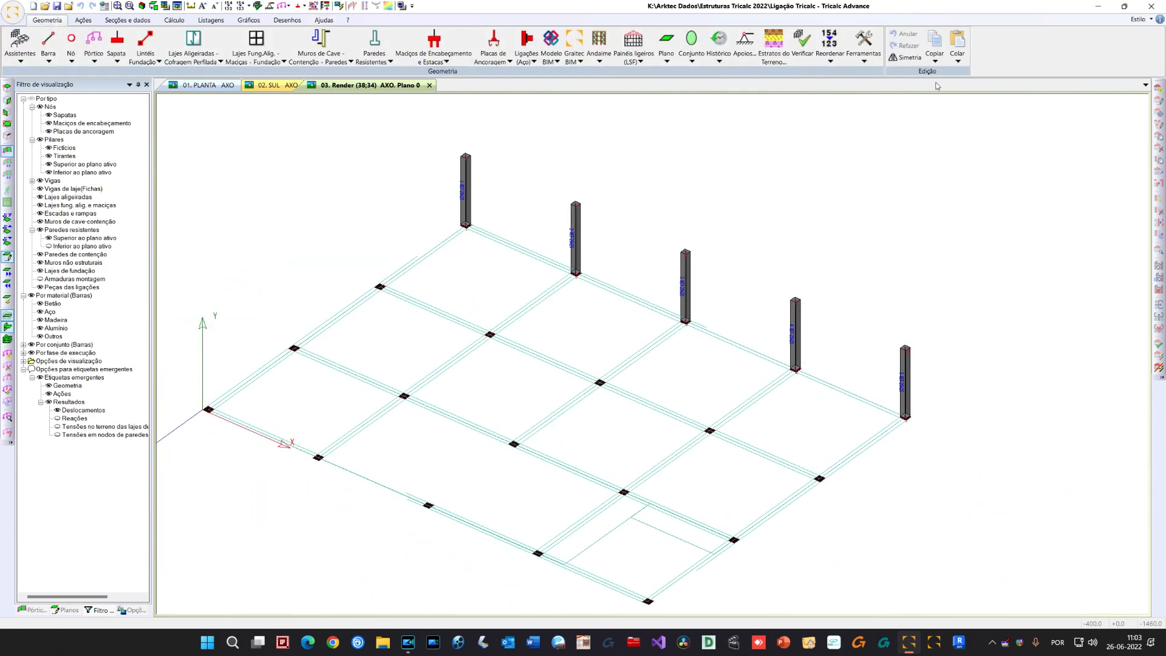
click(936, 61)
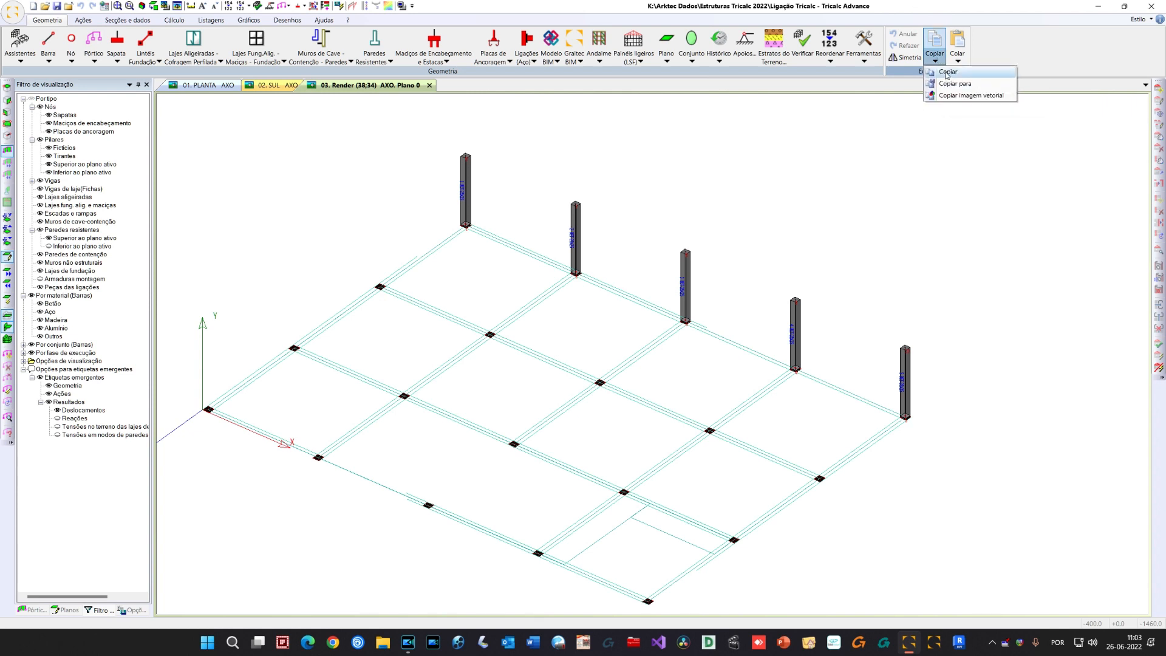
click(946, 73)
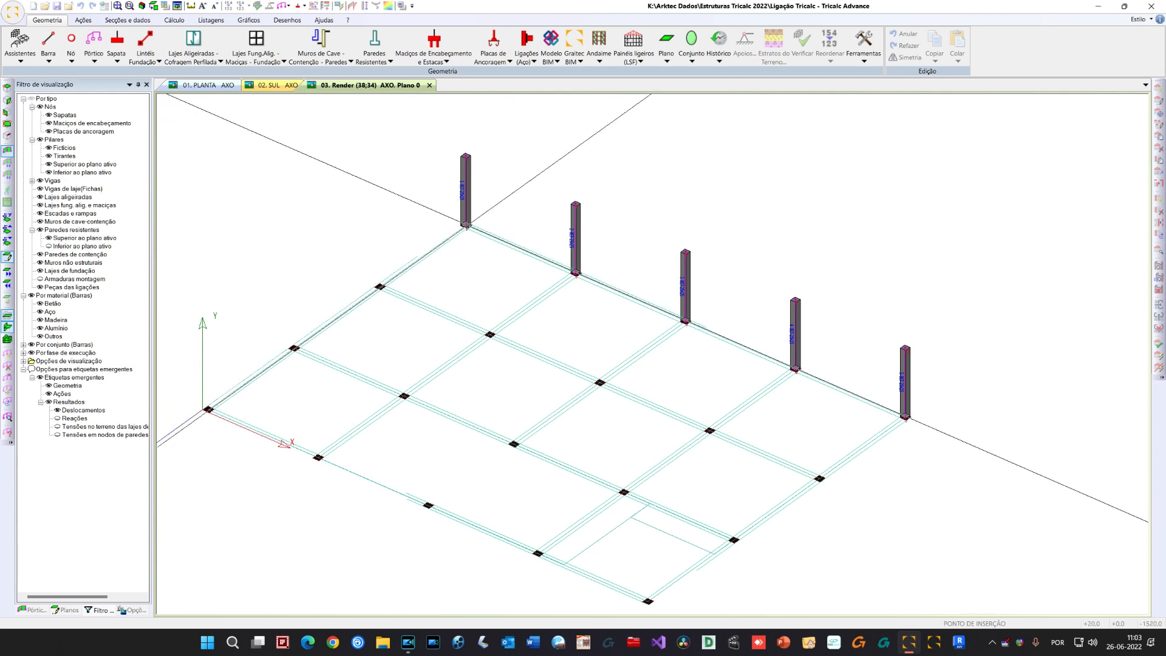
right_click(420, 195)
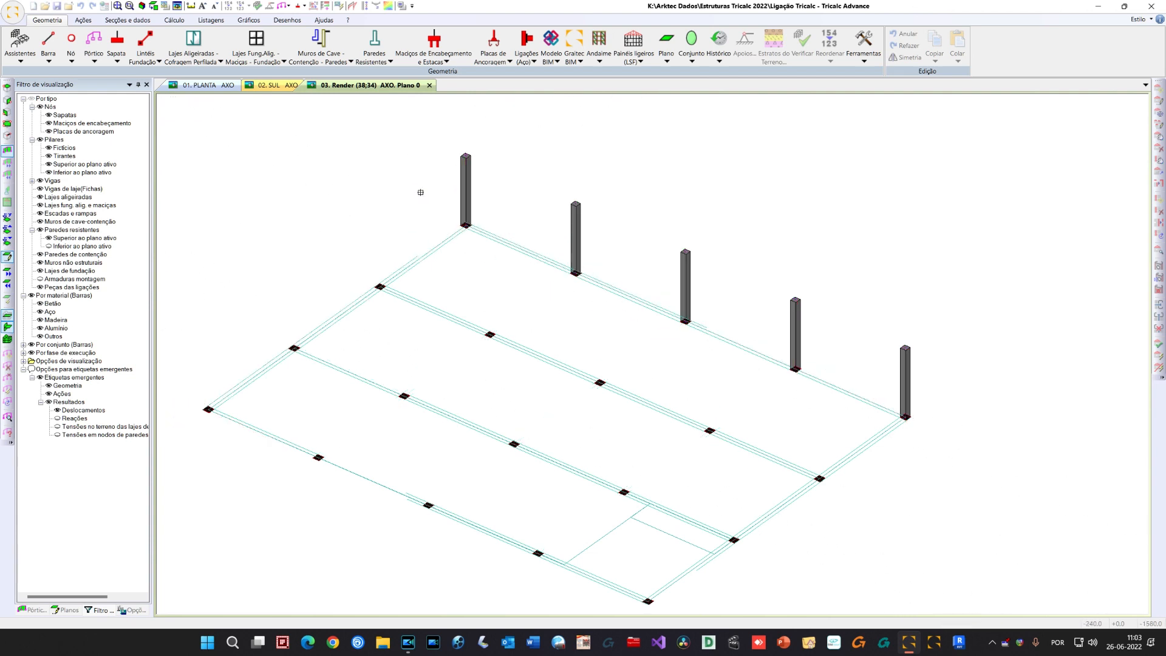
Paste the copied row of five pillars onto the three remaining pillar rows of the plane 0 floor plan
key(ctrl+v)
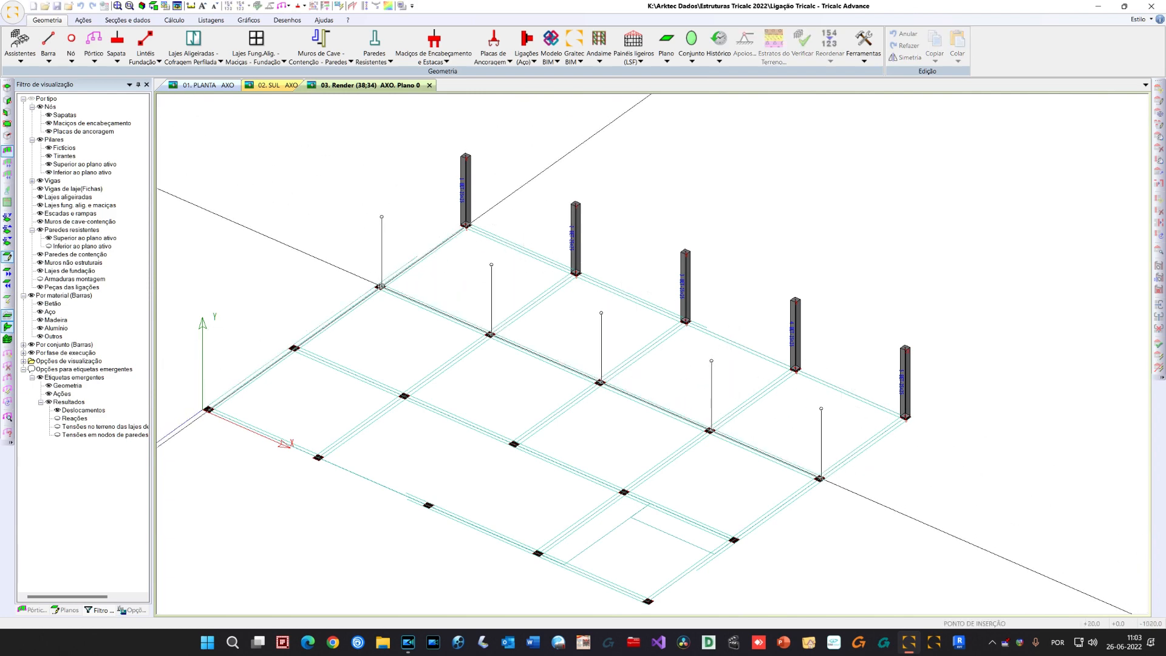
click(381, 287)
scroll(380, 287, up, 3)
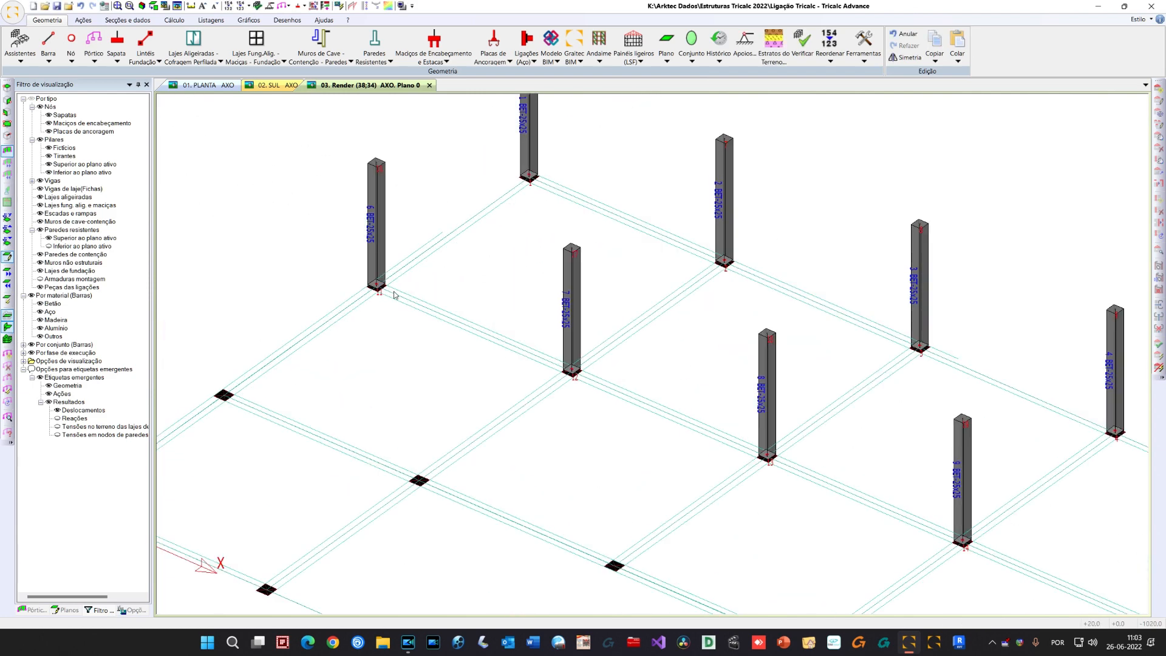
scroll(384, 292, down, 4)
key(ctrl+v)
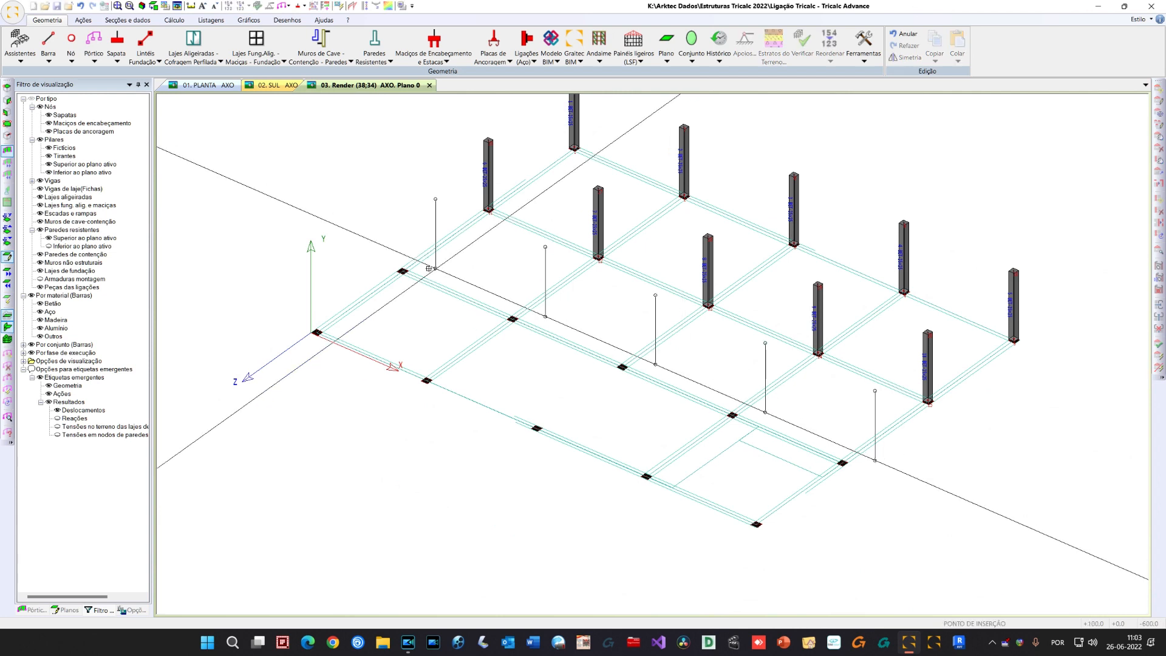
click(403, 271)
key(ctrl+v)
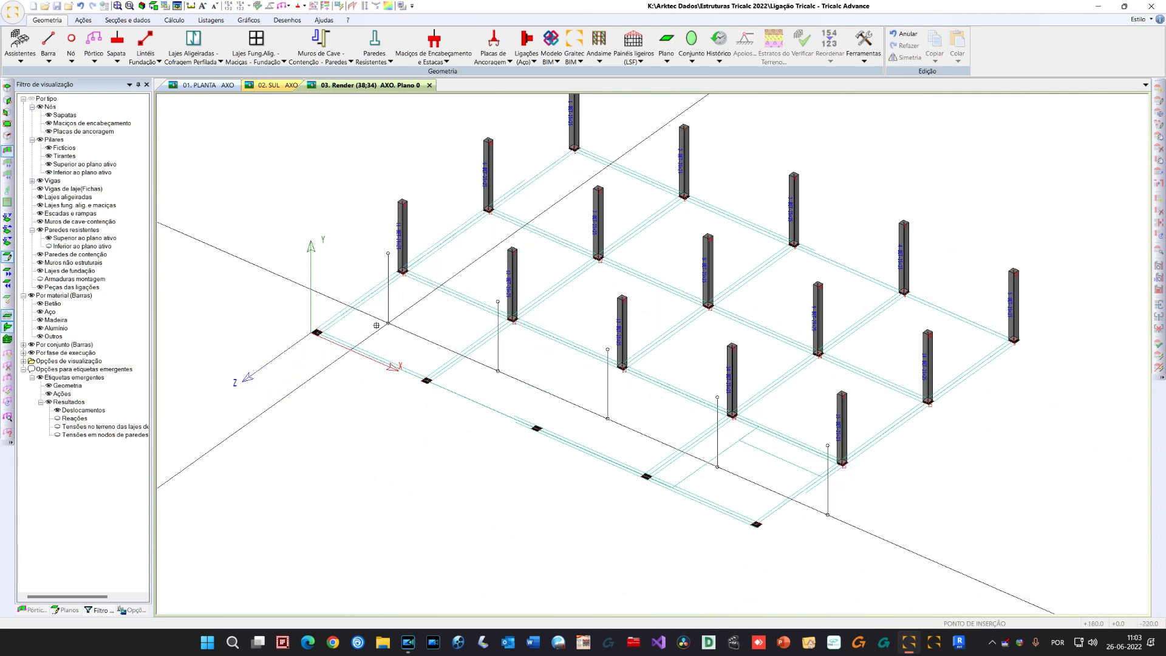
click(316, 332)
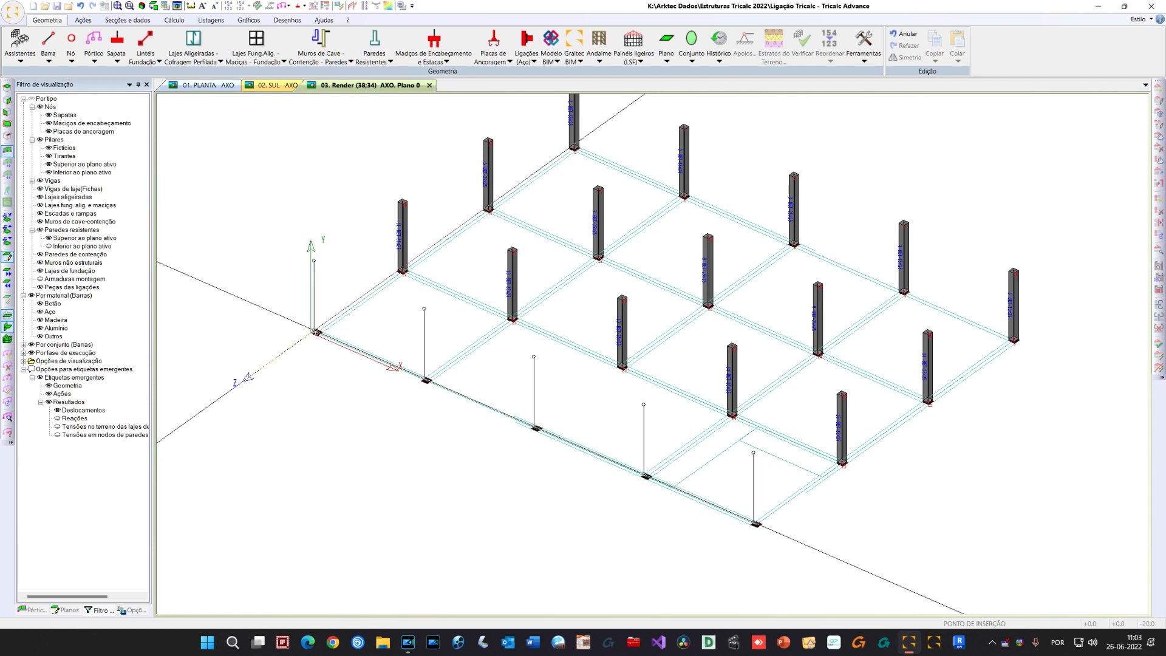
middle_drag(287, 238, 368, 371)
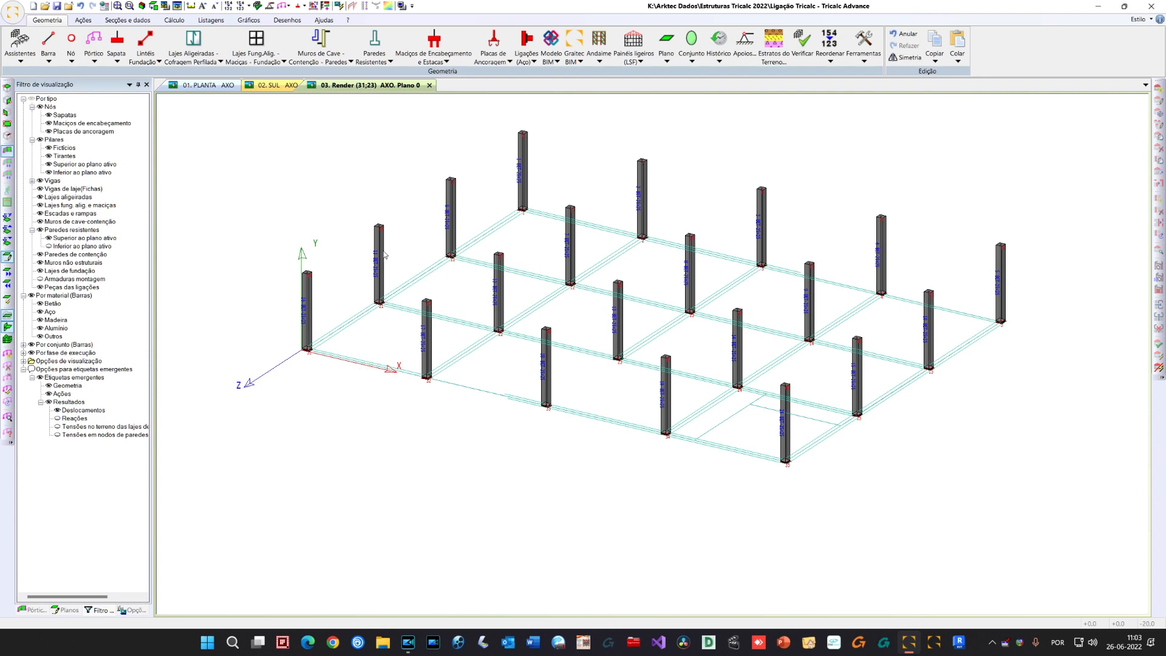
Assign the ENCASTRADO XYZ restraint to the base nodes of all pillars
middle_drag(465, 313, 465, 299)
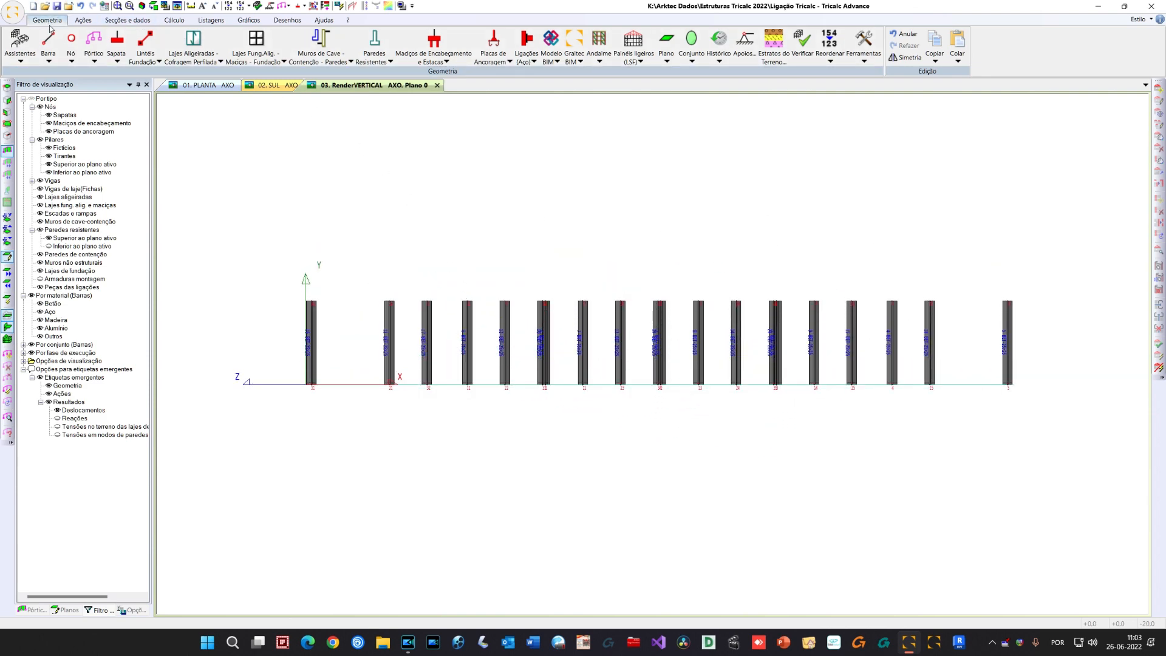
click(746, 46)
click(546, 289)
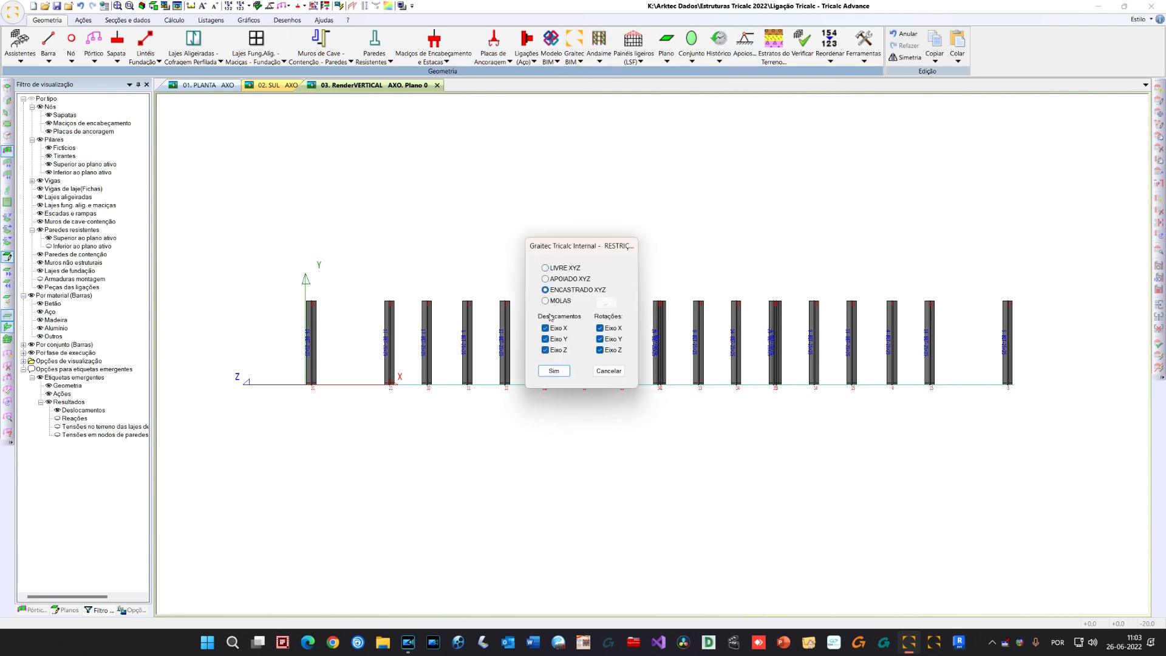
click(553, 371)
drag(282, 370, 1050, 424)
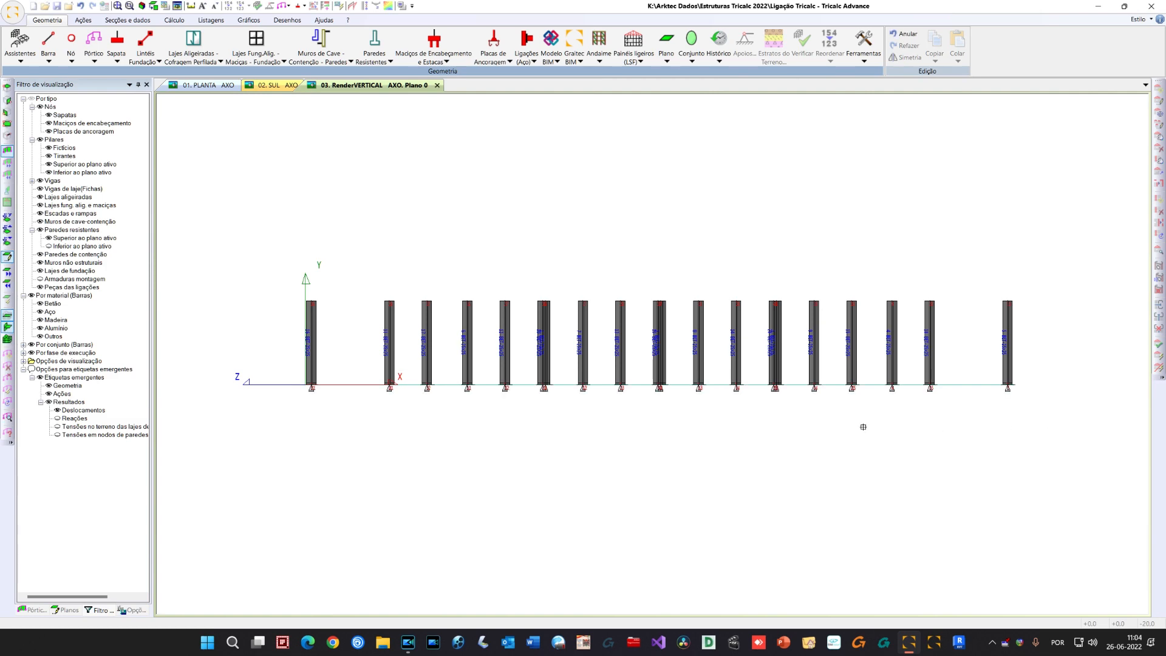
click(609, 371)
Add footings at the base of every pillar in the structure
drag(662, 296, 696, 189)
scroll(513, 483, up, 15)
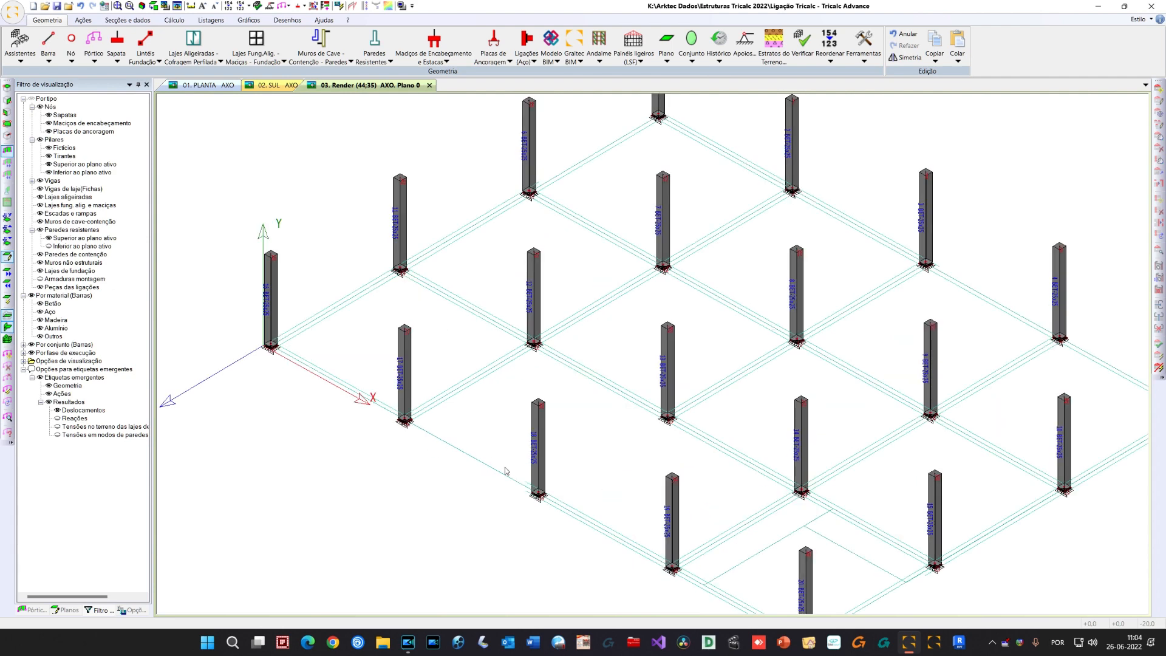
scroll(536, 504, down, 5)
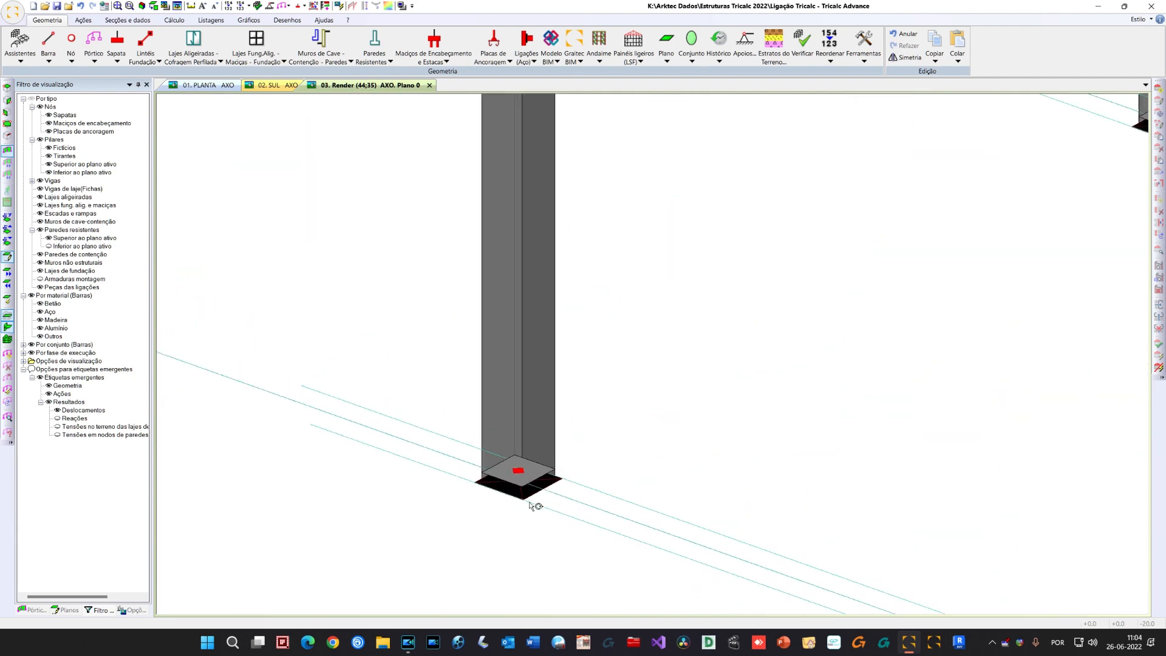
scroll(536, 504, up, 5)
scroll(536, 503, down, 10)
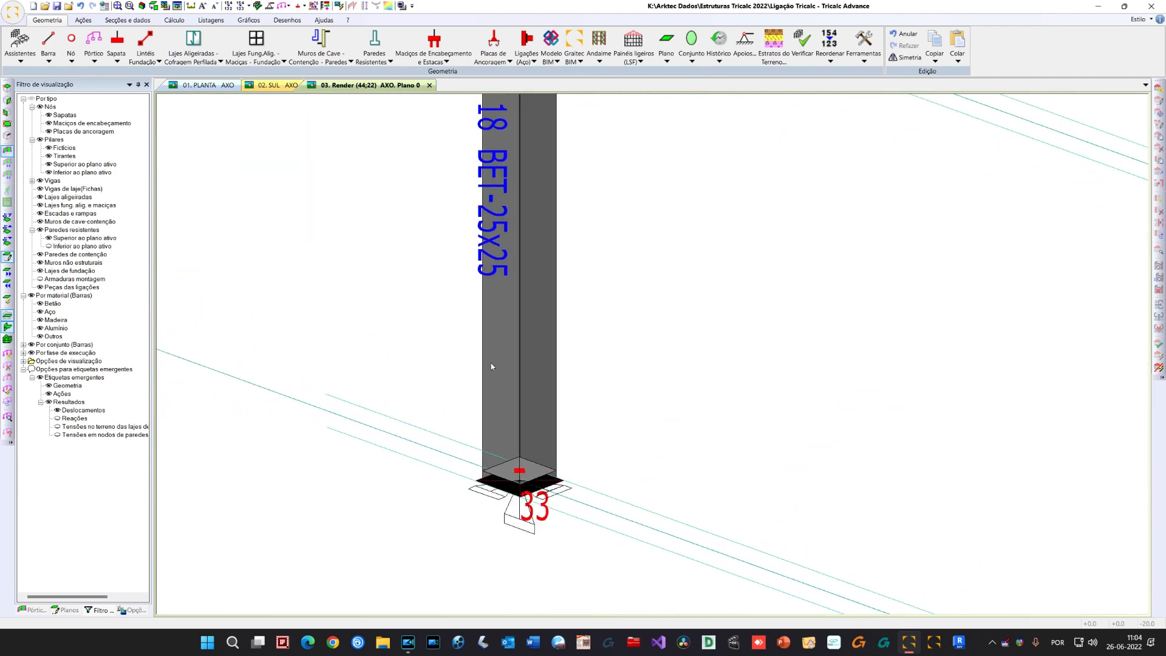
drag(504, 419, 538, 341)
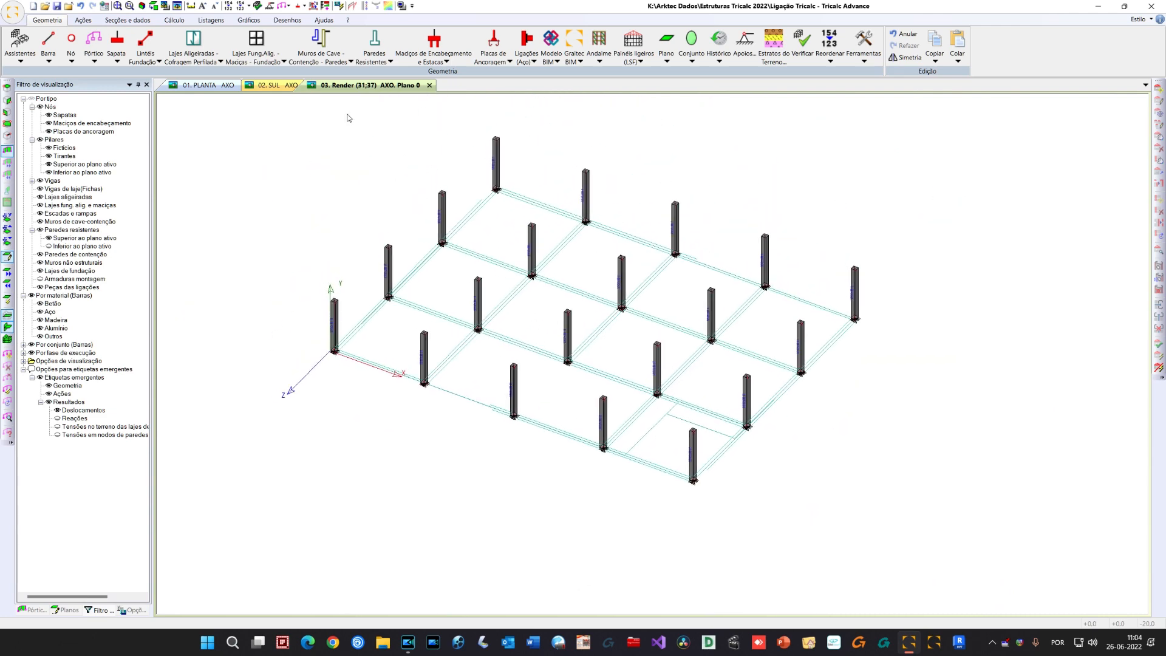
click(117, 49)
click(135, 73)
drag(227, 117, 902, 505)
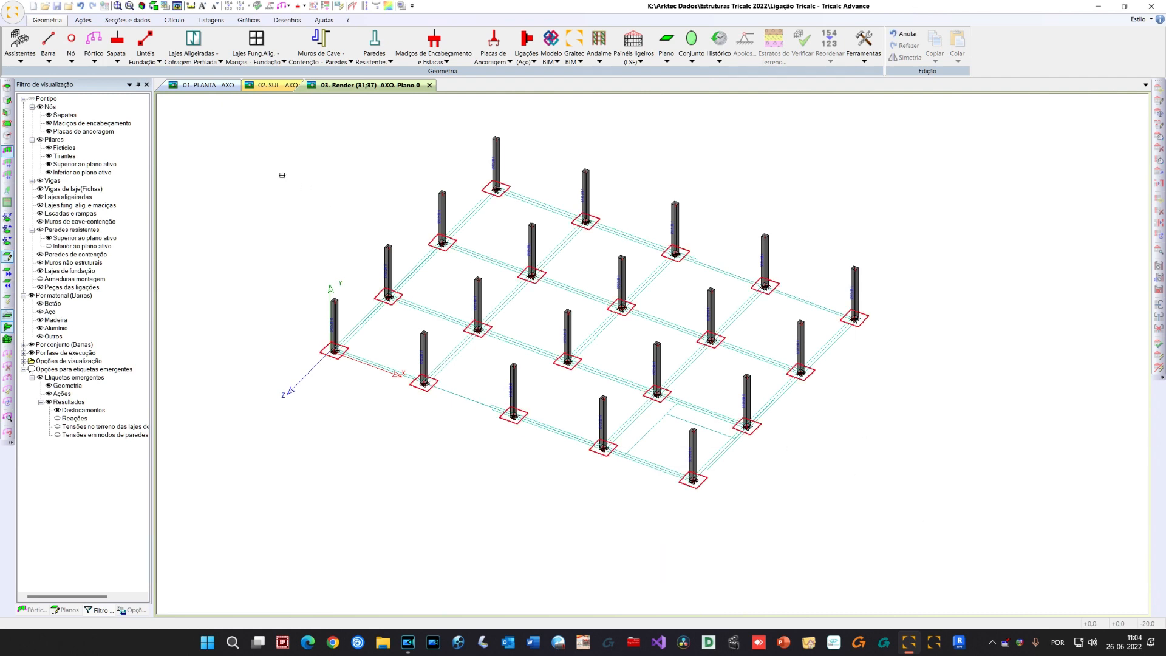
Draw foundation tie beams around the building's perimeter, connecting the four corner pillar bases in a closed loop
click(145, 48)
click(162, 72)
click(496, 189)
click(854, 317)
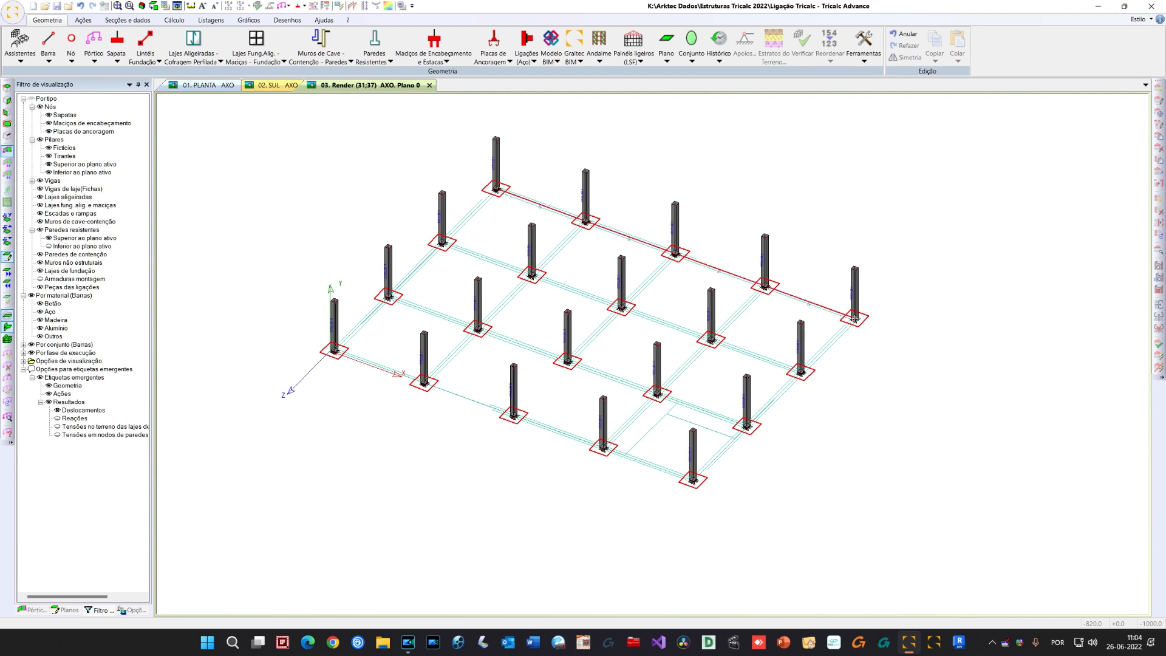
click(692, 479)
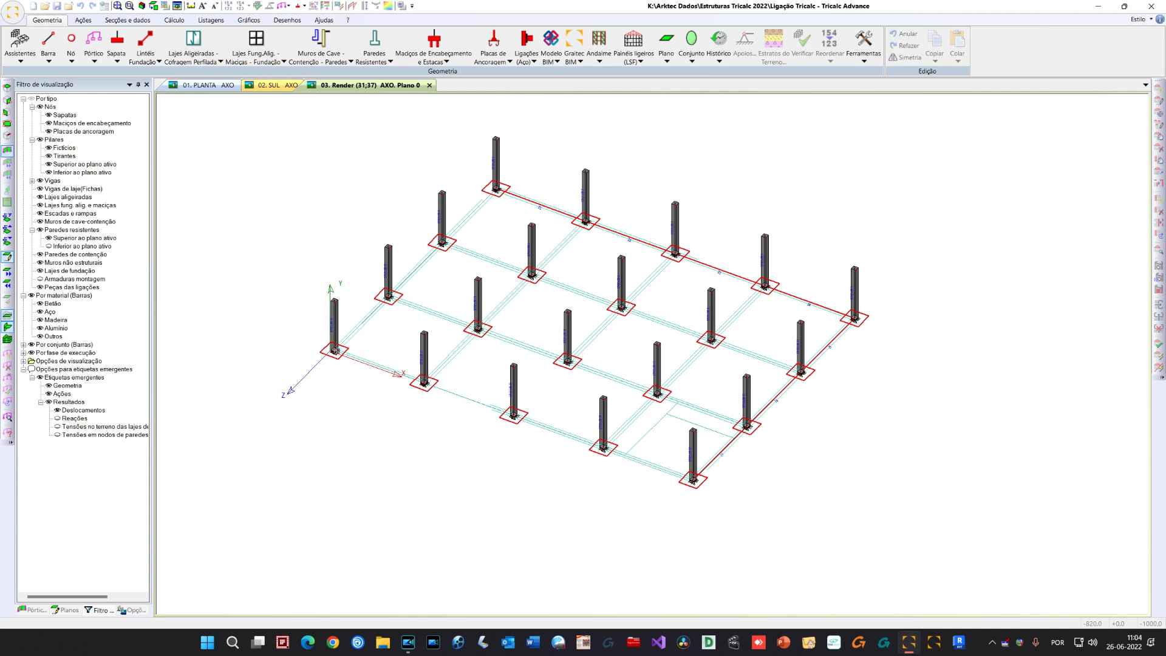
click(334, 351)
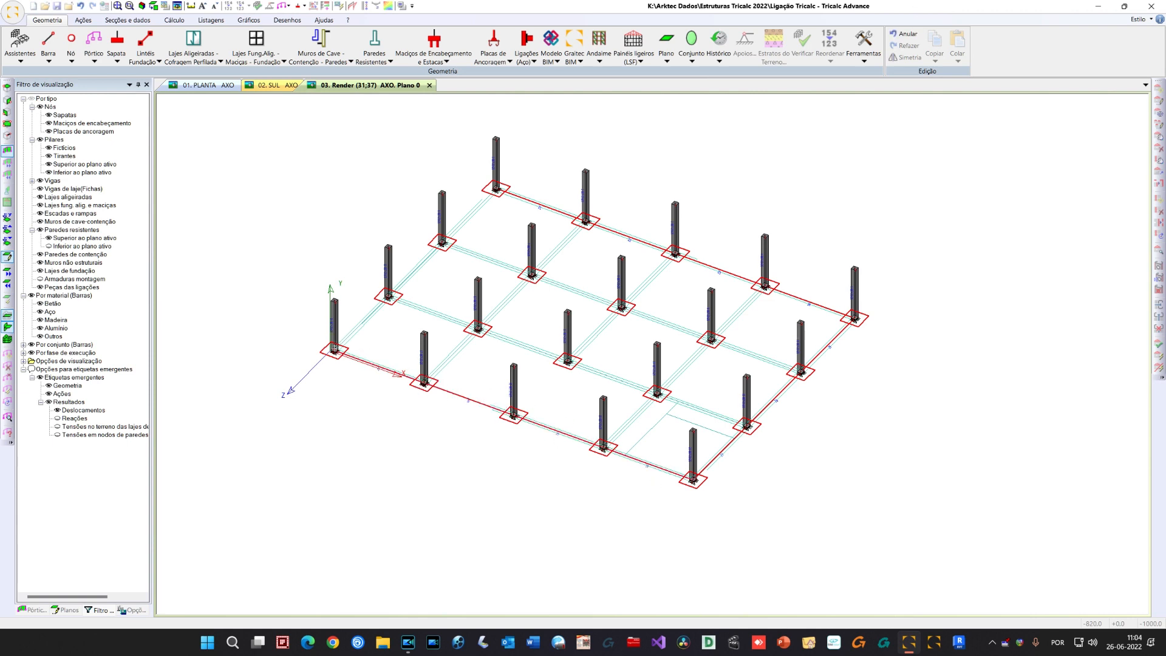
click(496, 188)
Draw foundation tie beams along the two interior pillar rows parallel to the X axis, from edge to edge
click(442, 242)
click(801, 372)
click(388, 296)
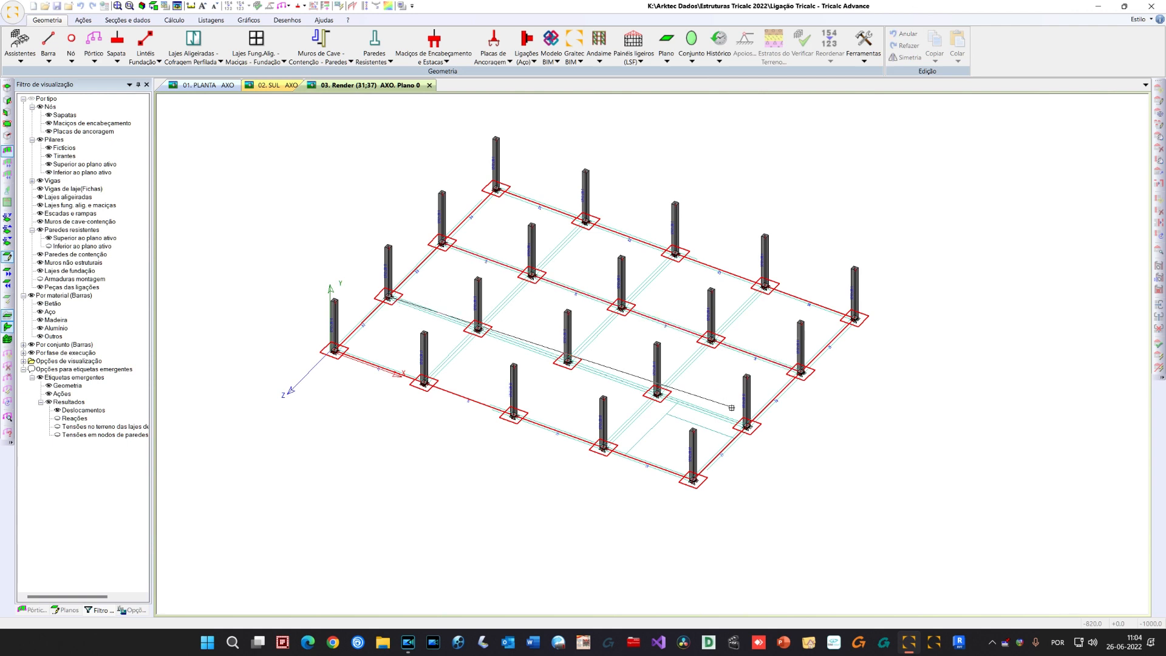
key(Escape)
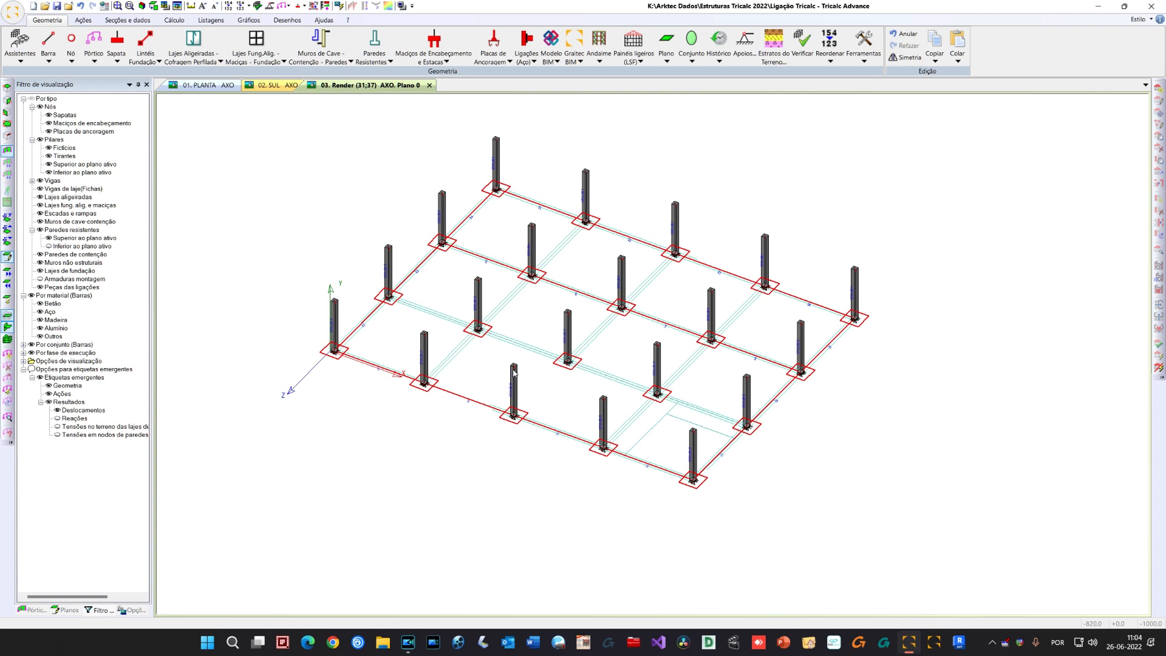
key(Return)
click(747, 425)
Draw foundation tie beams along the three interior pillar lines parallel to the Z axis, from edge to edge
click(422, 383)
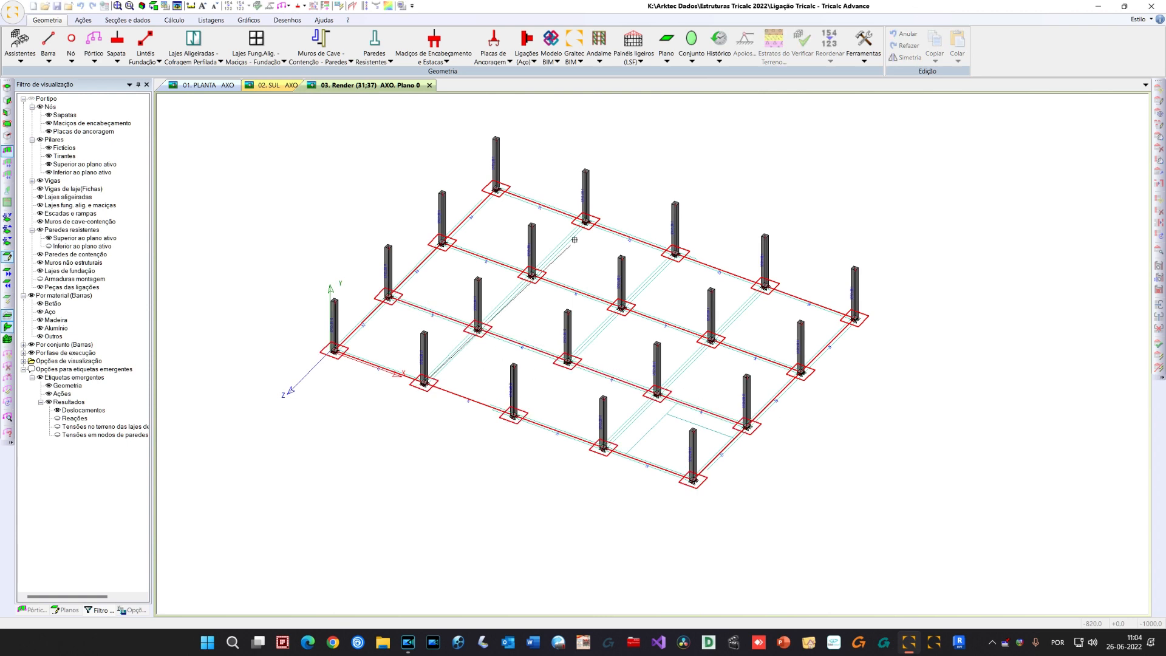
click(585, 222)
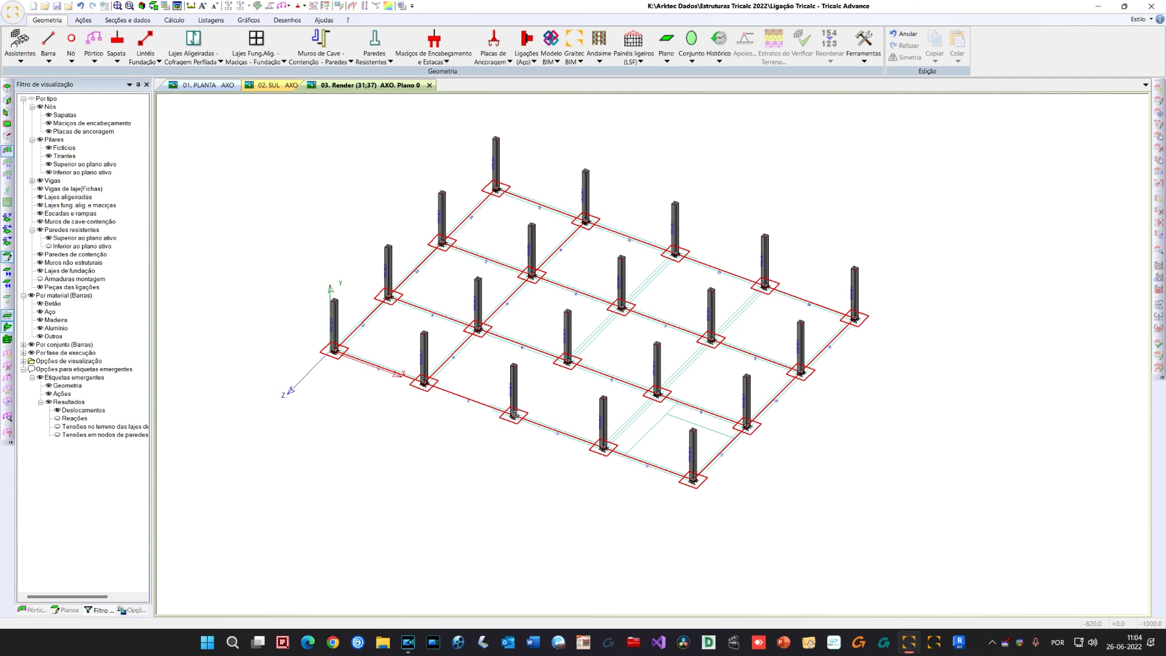
click(514, 416)
click(674, 254)
click(603, 447)
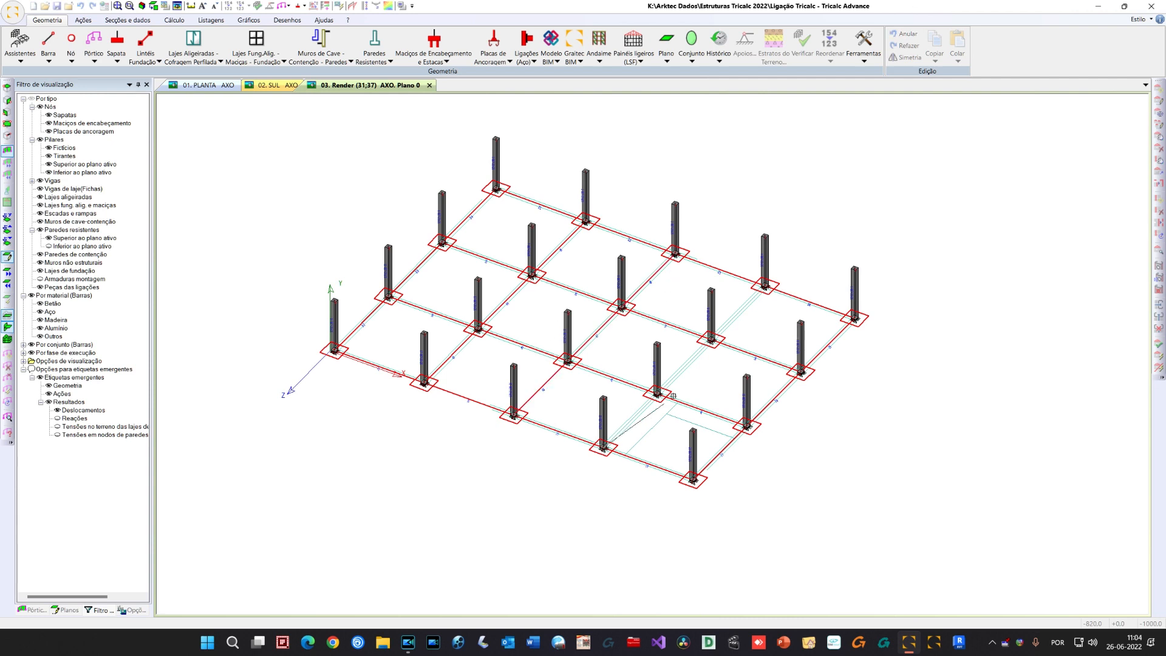
click(764, 285)
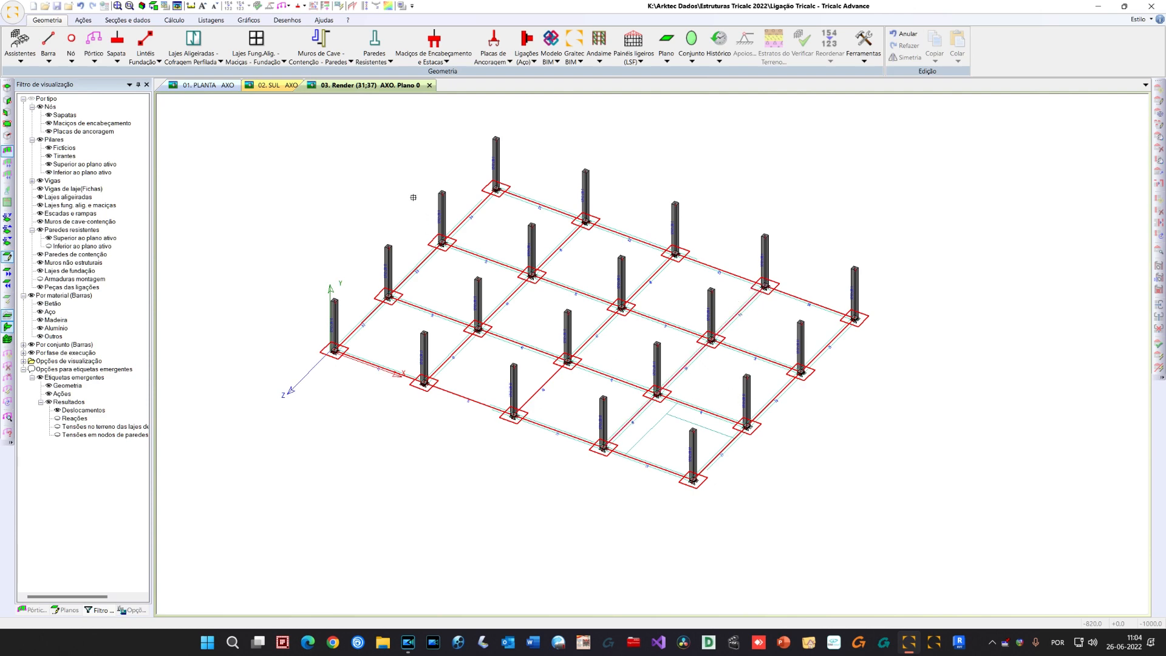
key(Escape)
middle_drag(508, 308, 506, 304)
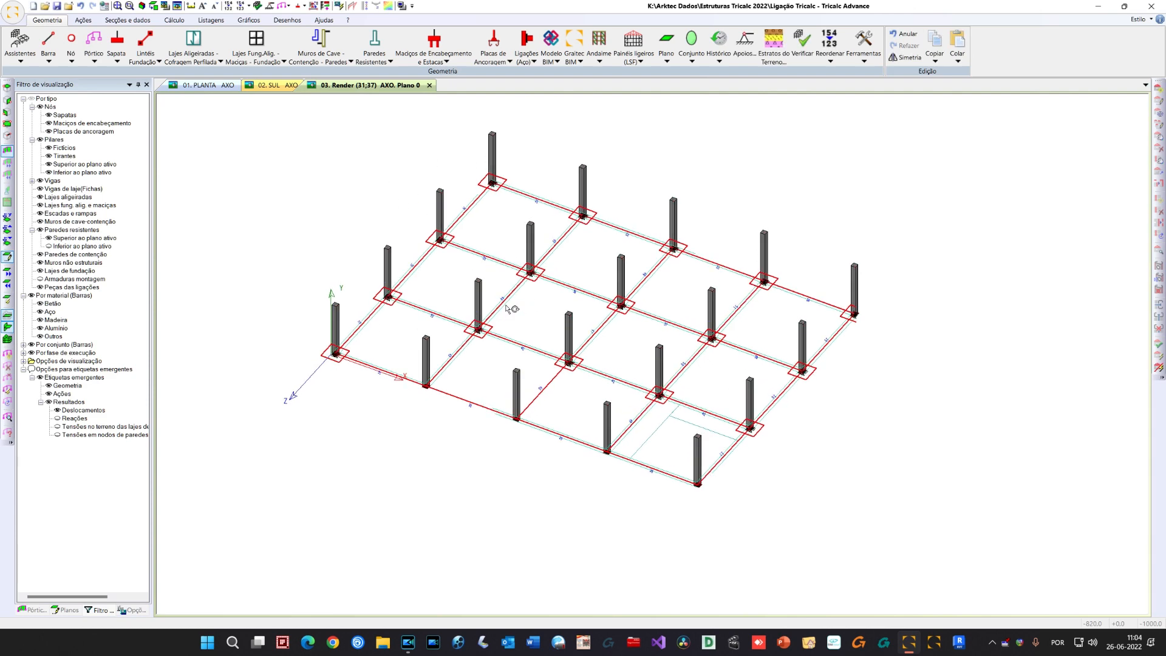
Turn off the multiple planes mode and make plane 300 the only active work plane
click(154, 6)
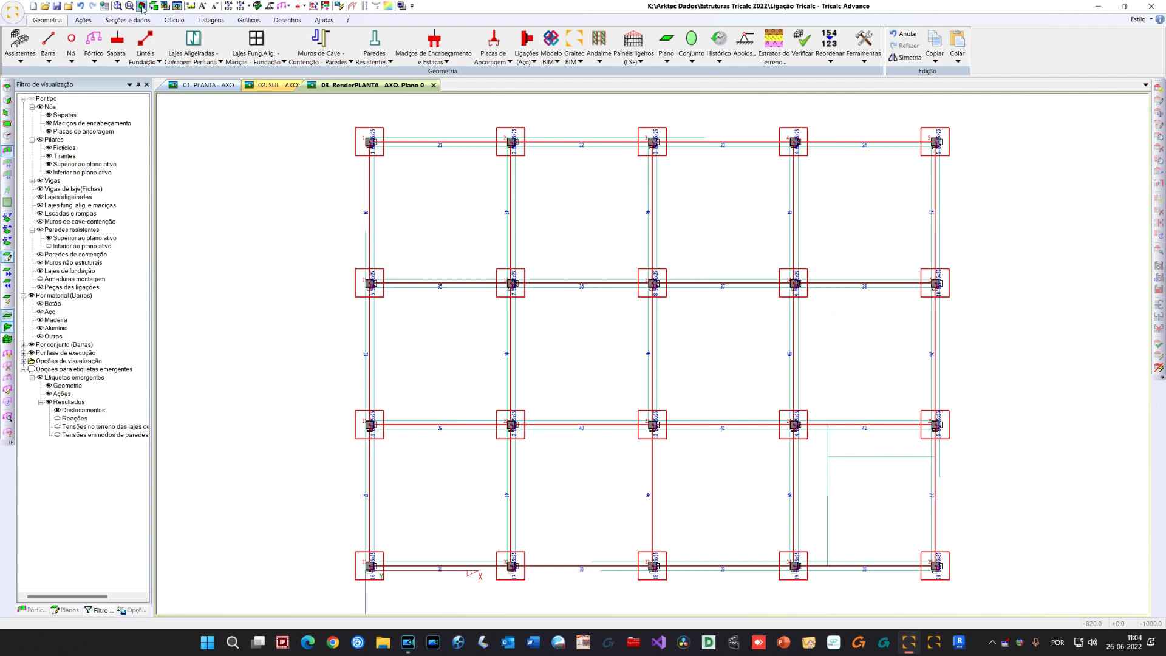
click(165, 6)
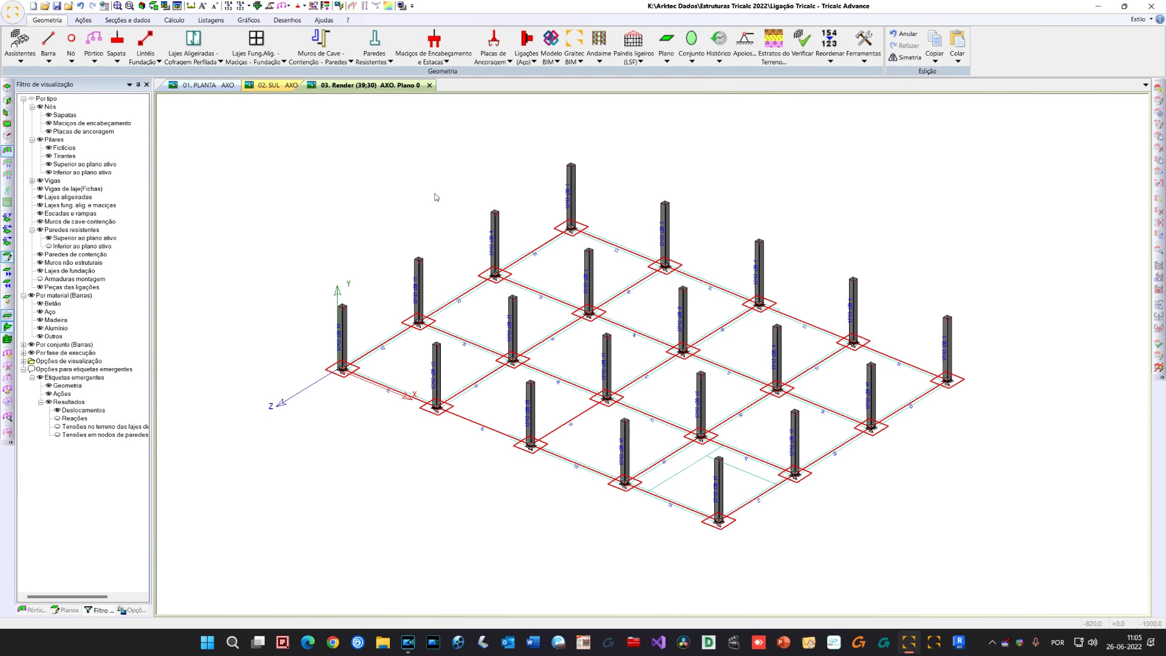
middle_drag(432, 194, 420, 208)
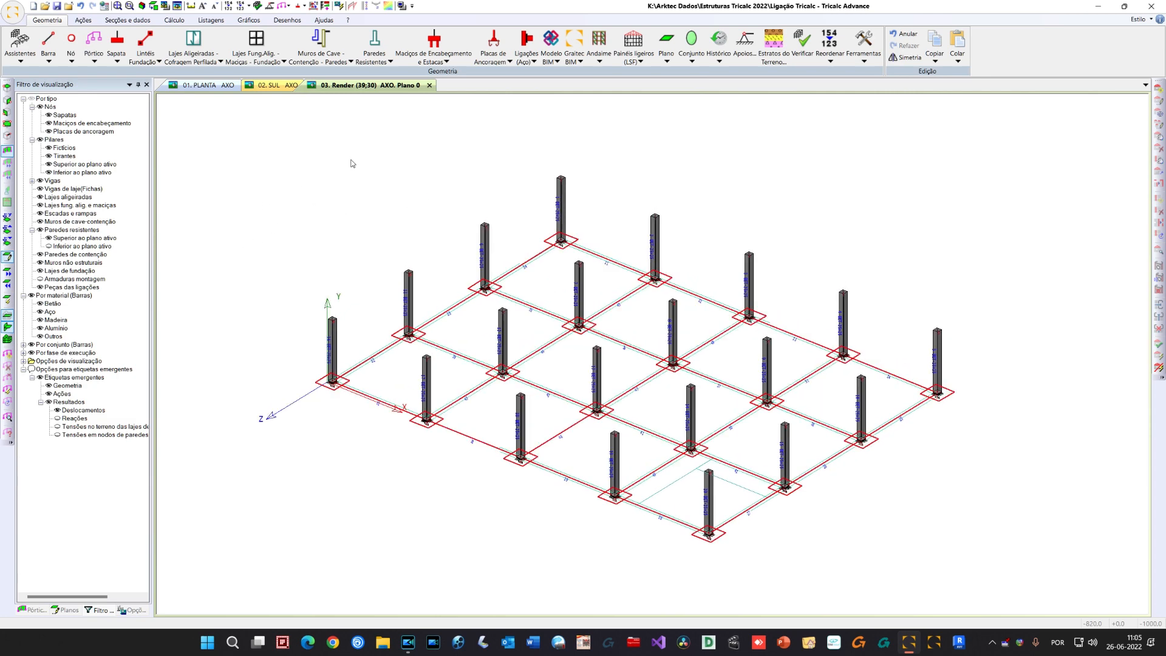
click(67, 609)
click(32, 123)
double_click(33, 123)
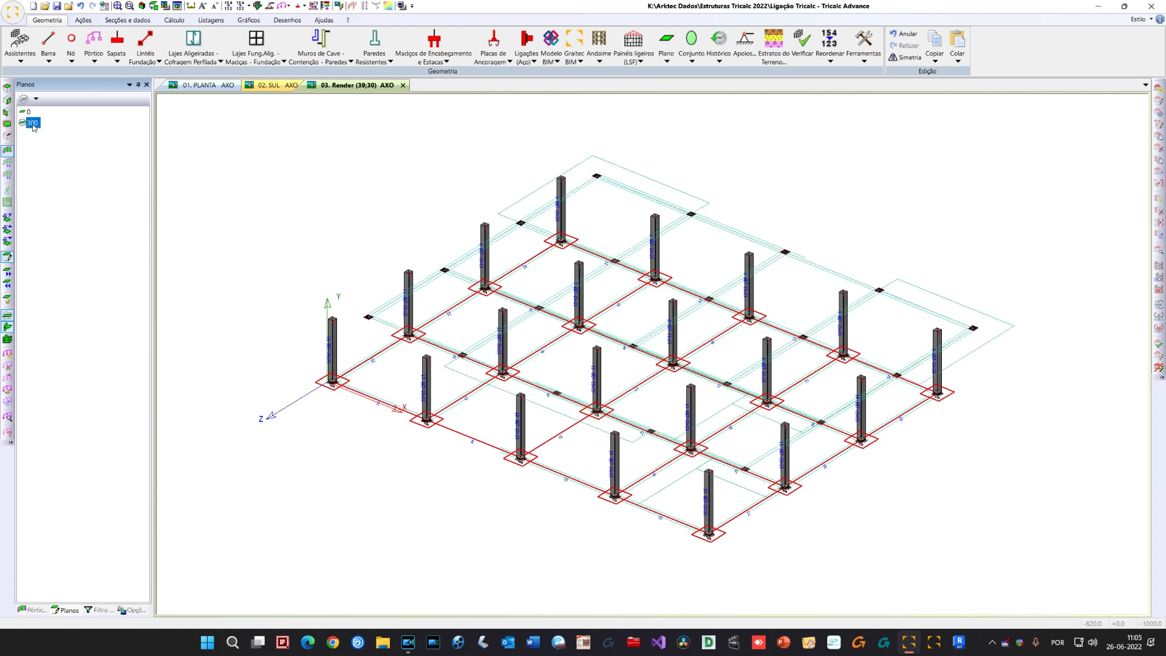
click(8, 328)
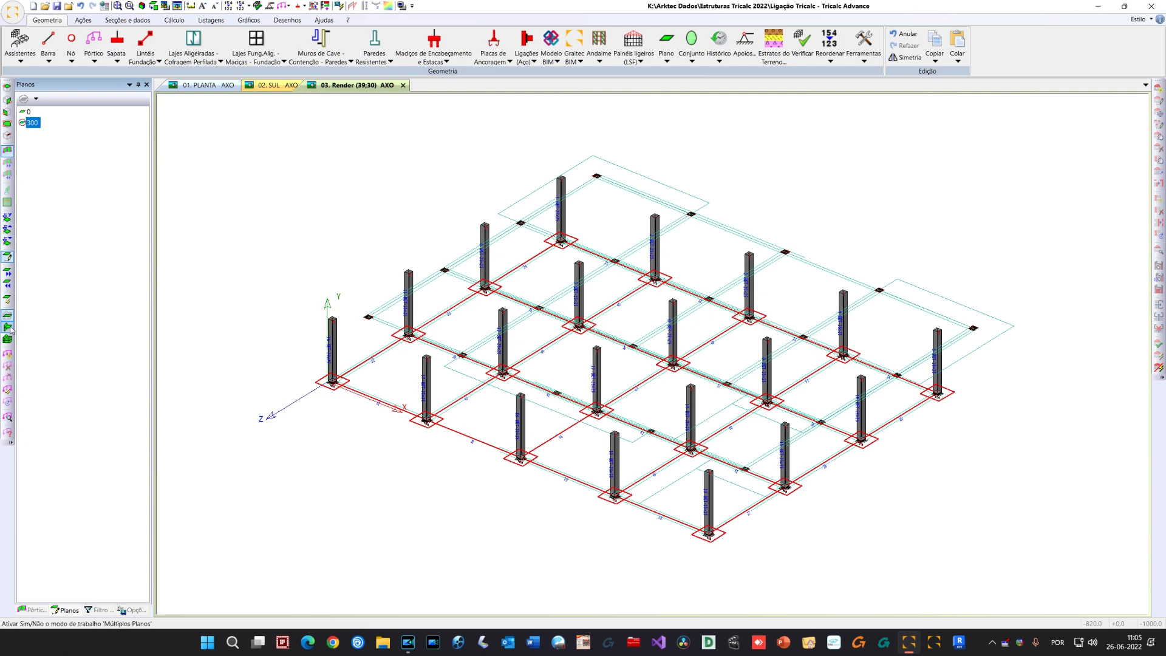
double_click(34, 126)
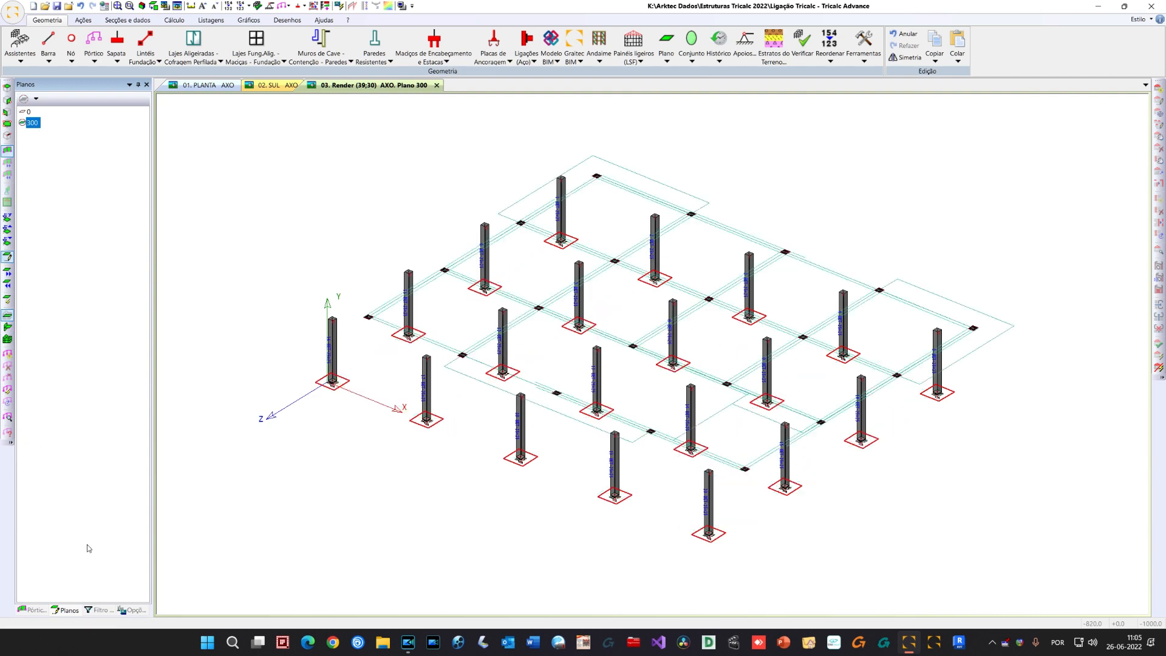
Hide the pillars below the active plane 300 in the display filter
click(98, 610)
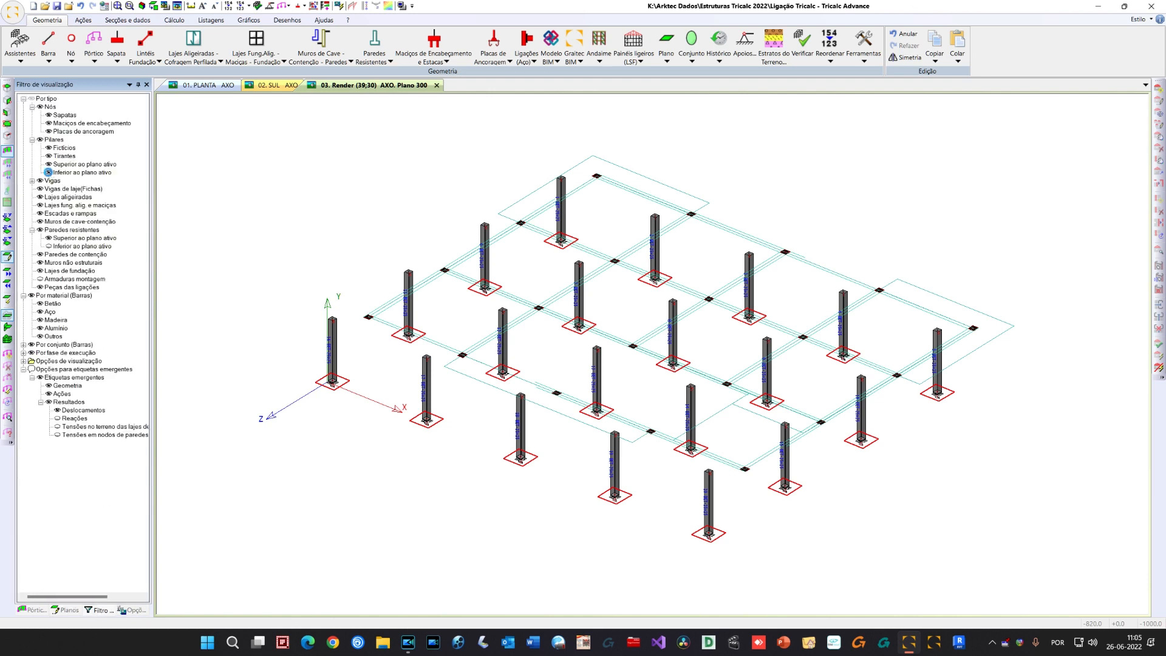
click(49, 172)
middle_drag(425, 285, 386, 345)
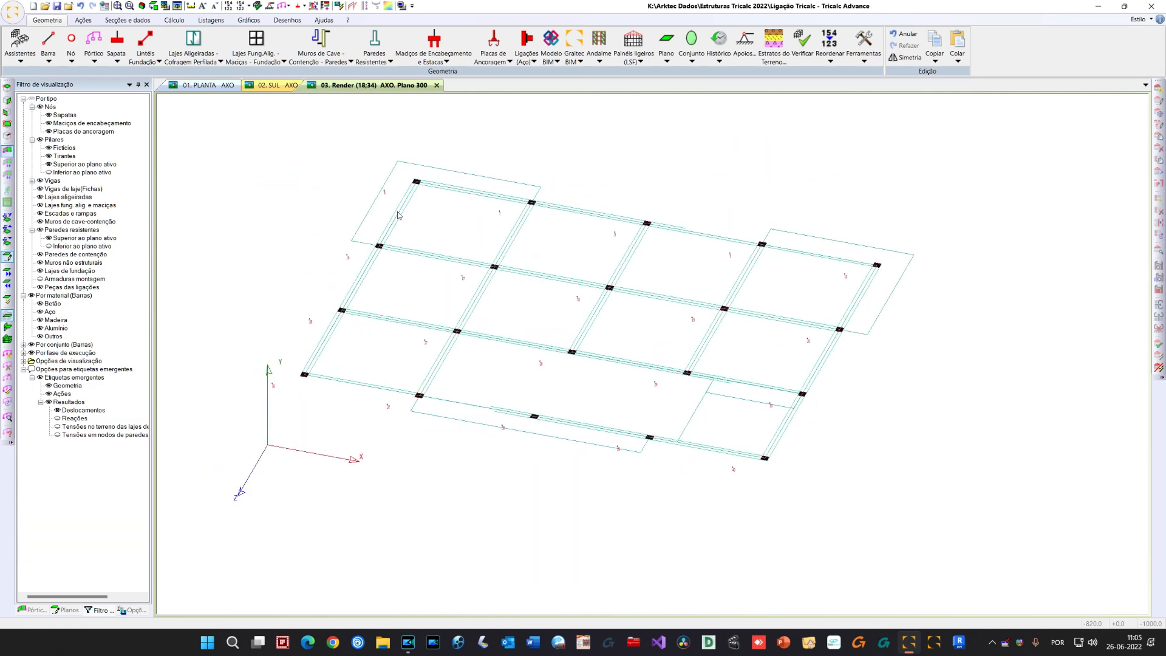
scroll(312, 388, up, 5)
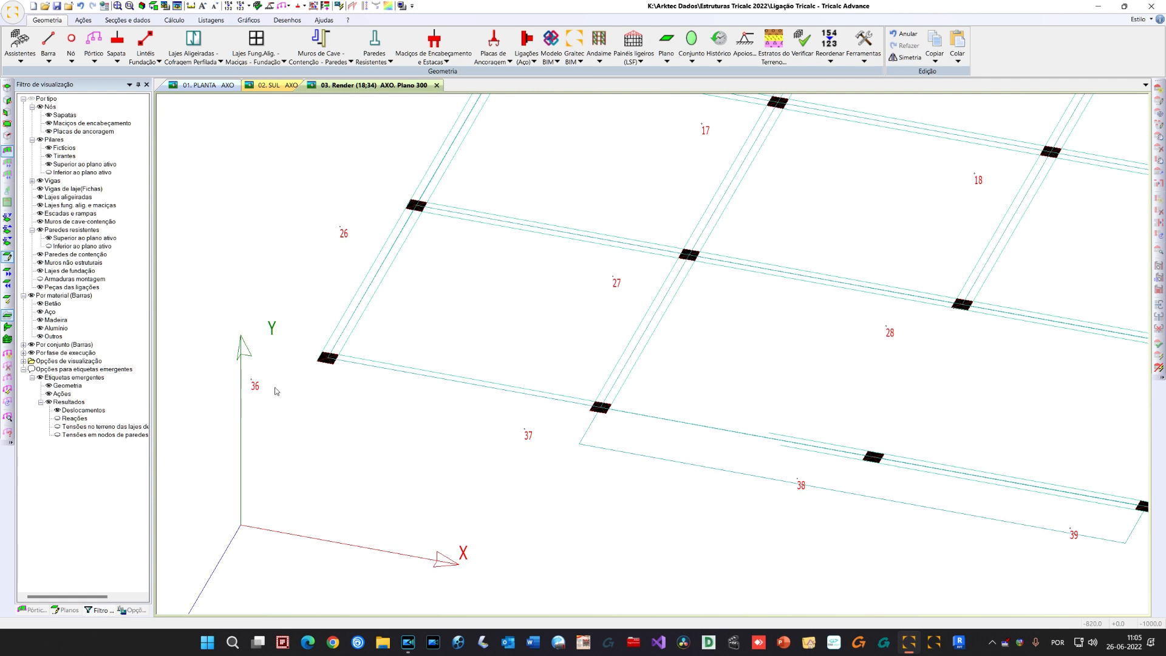
Display planes 0 and 300 together in plan view to compare the alignment of their linked drawings
click(154, 7)
click(68, 610)
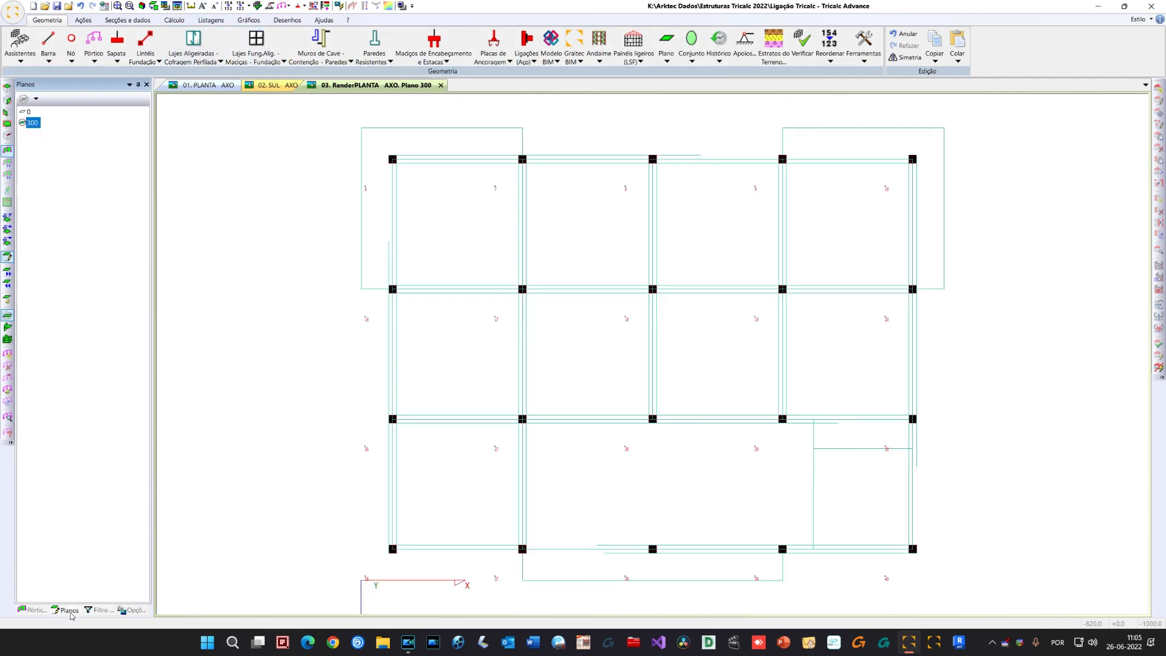
click(28, 111)
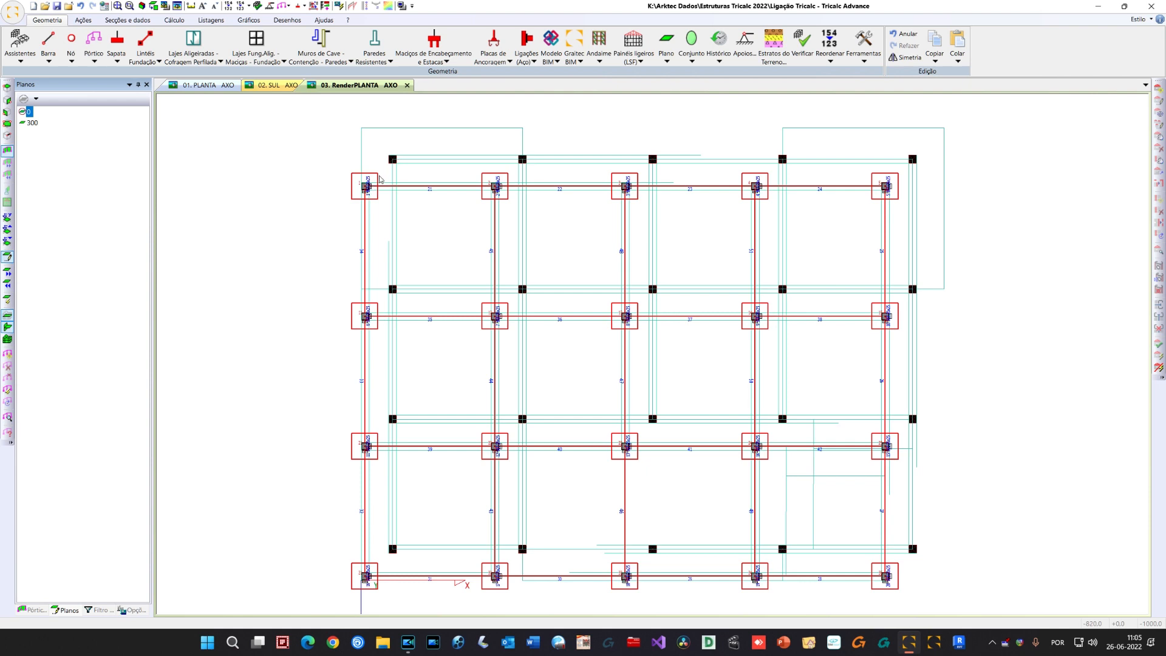
Make plane 300 the only active work plane in the plan view
scroll(380, 179, up, 2)
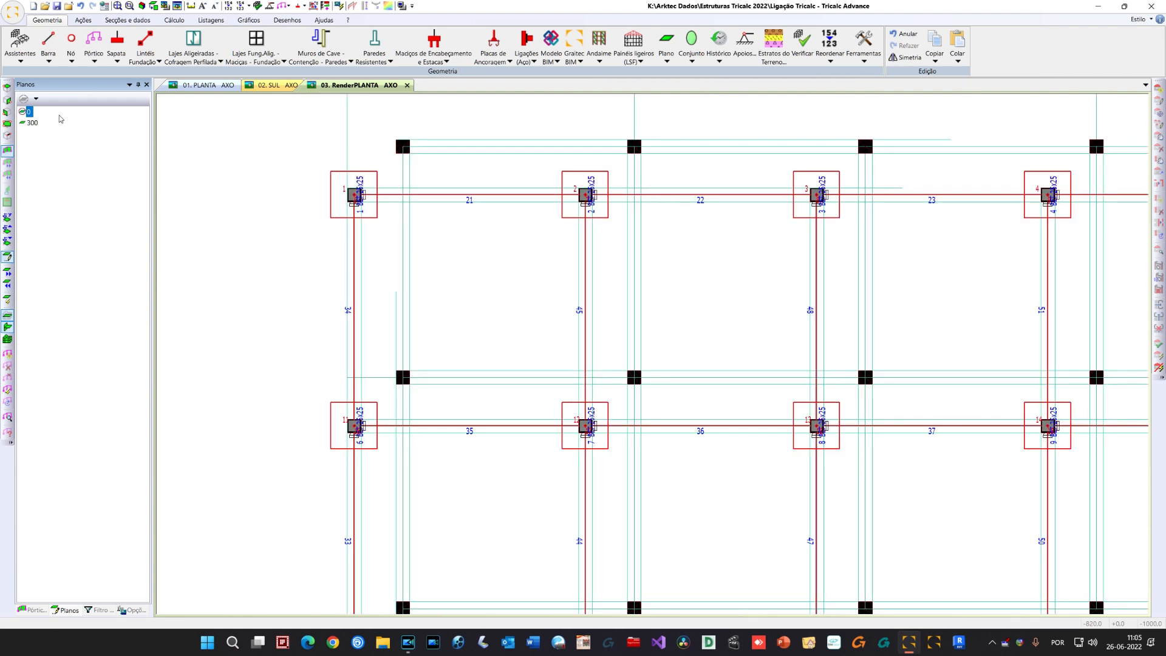
click(31, 123)
scroll(223, 178, down, 3)
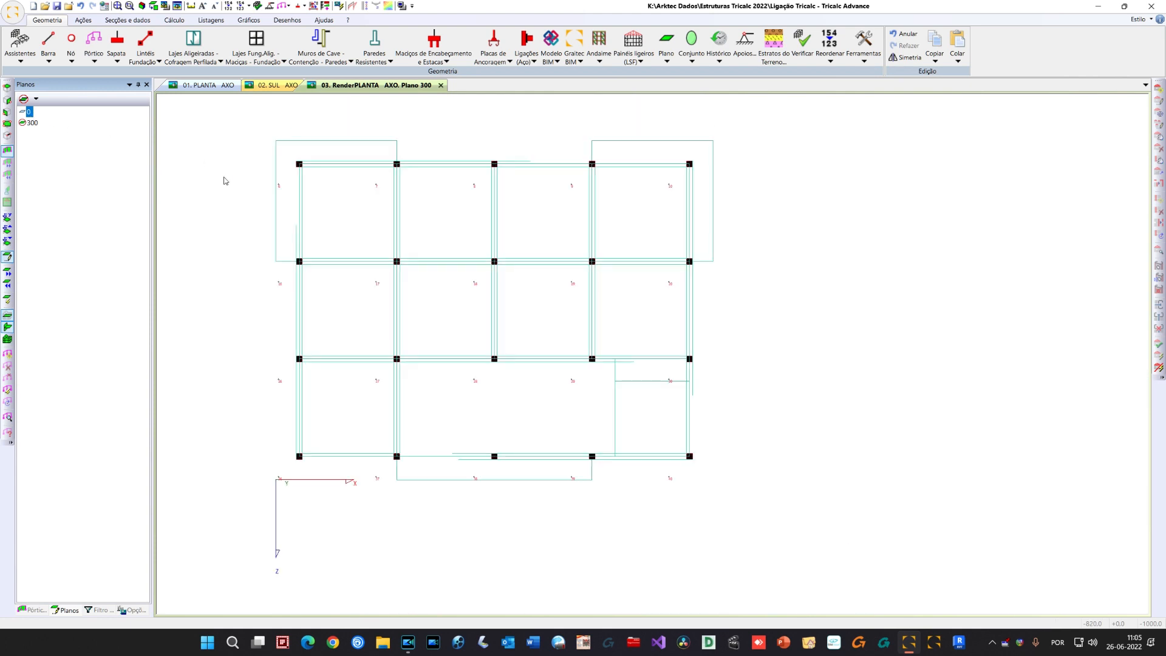
middle_drag(278, 161, 310, 209)
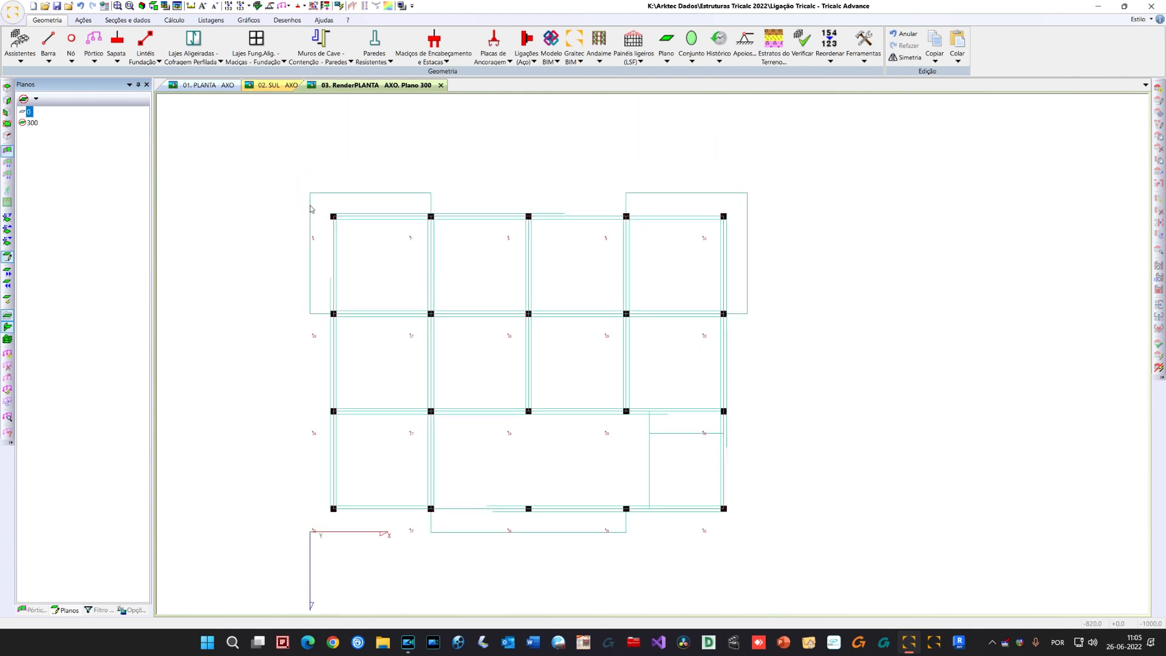
Move the linked DWG drawing of plane 300 so the centre of its upper-left corner pillar lies on node 6
click(322, 21)
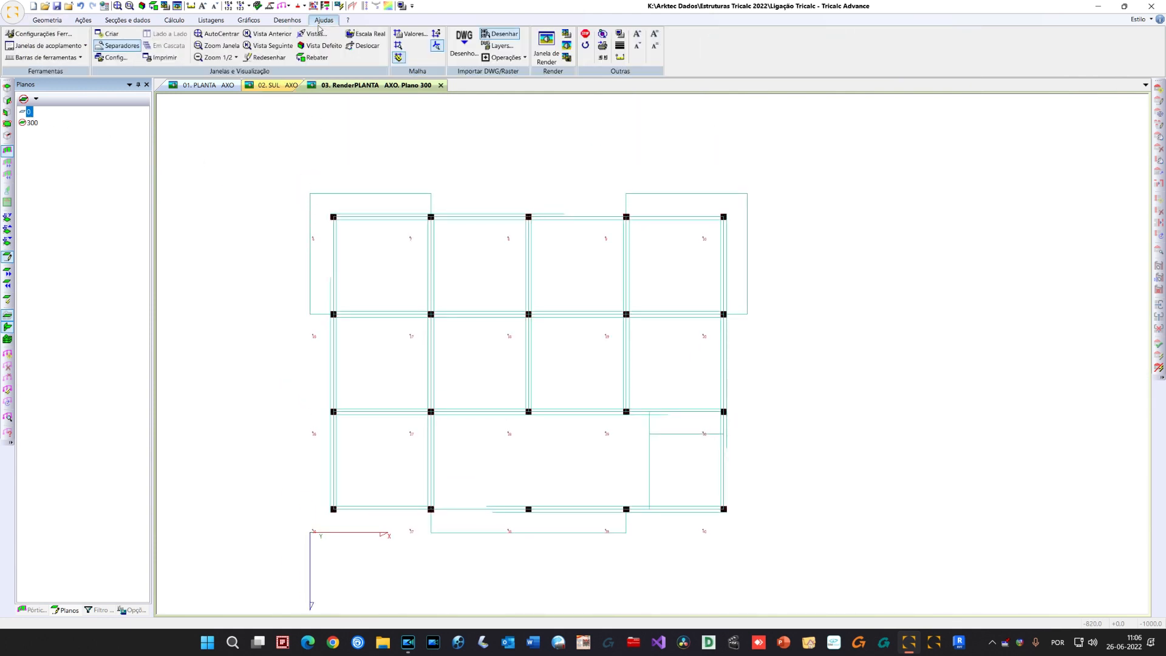
click(503, 57)
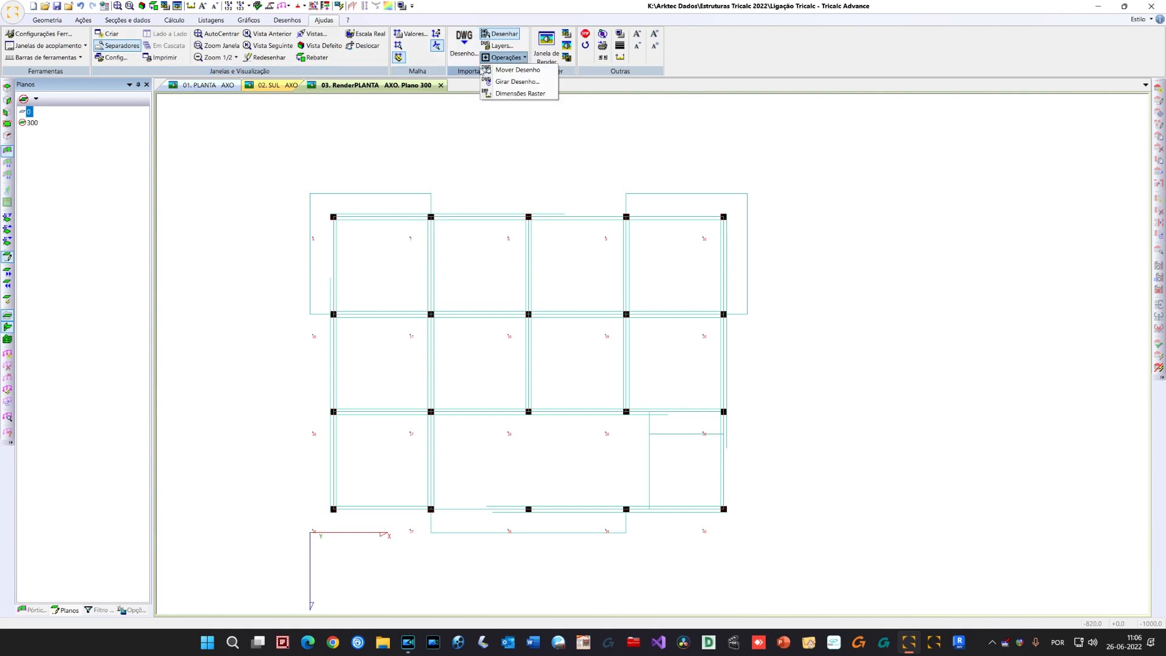
click(513, 74)
scroll(340, 232, up, 2)
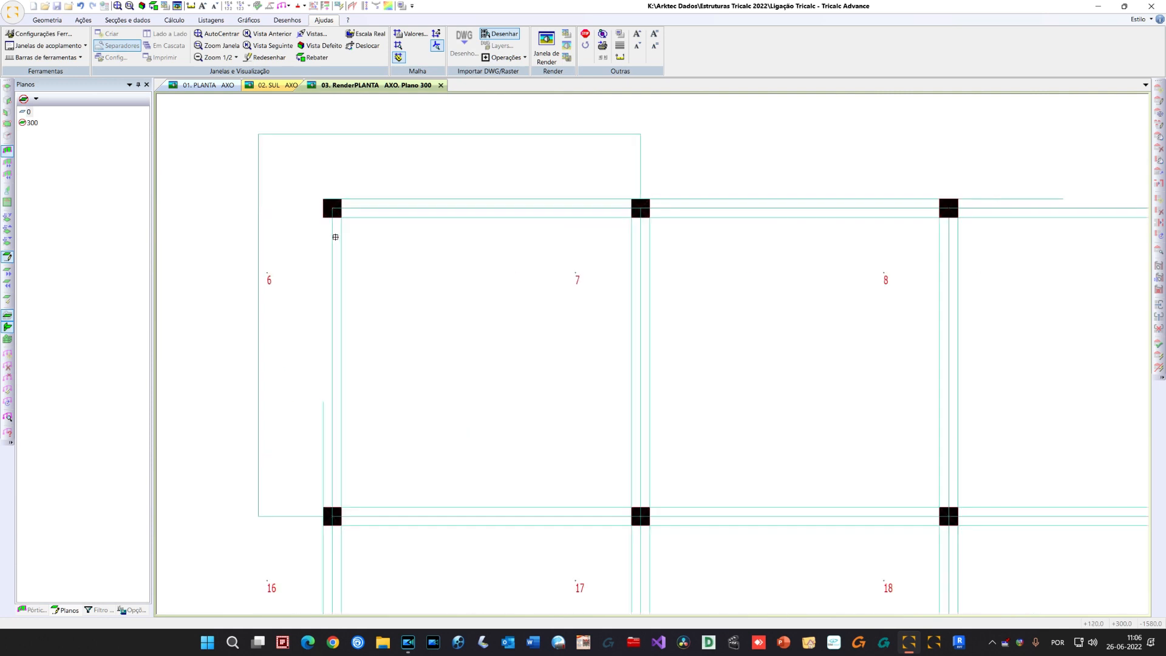
middle_drag(333, 207, 268, 273)
scroll(271, 287, down, 3)
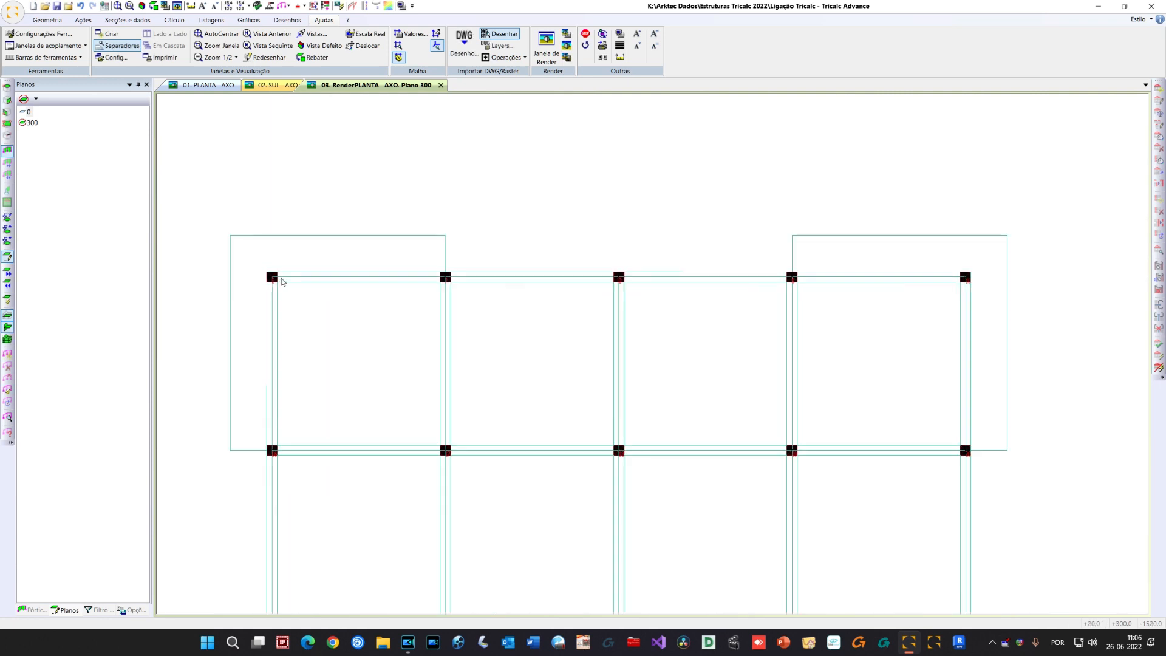
Check the moved drawing against the pillars in 3D with plane 0 displayed, and return to the plan view of plane 300
shift+middle_drag(316, 318, 352, 235)
scroll(323, 293, down, 1)
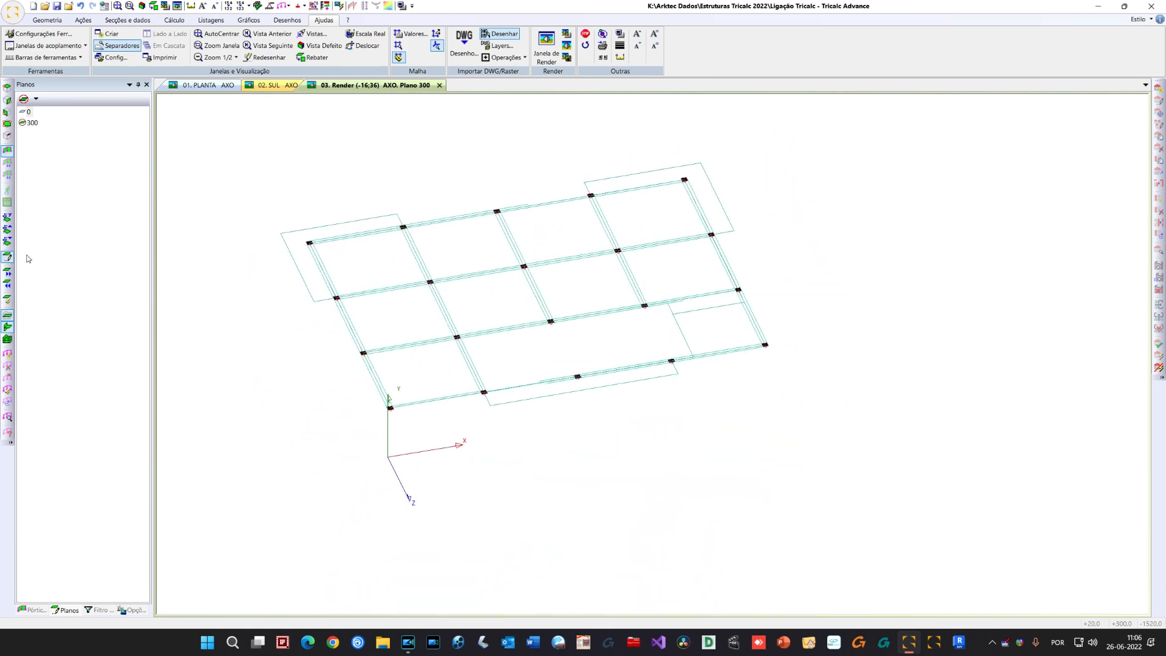
click(27, 117)
scroll(318, 279, up, 3)
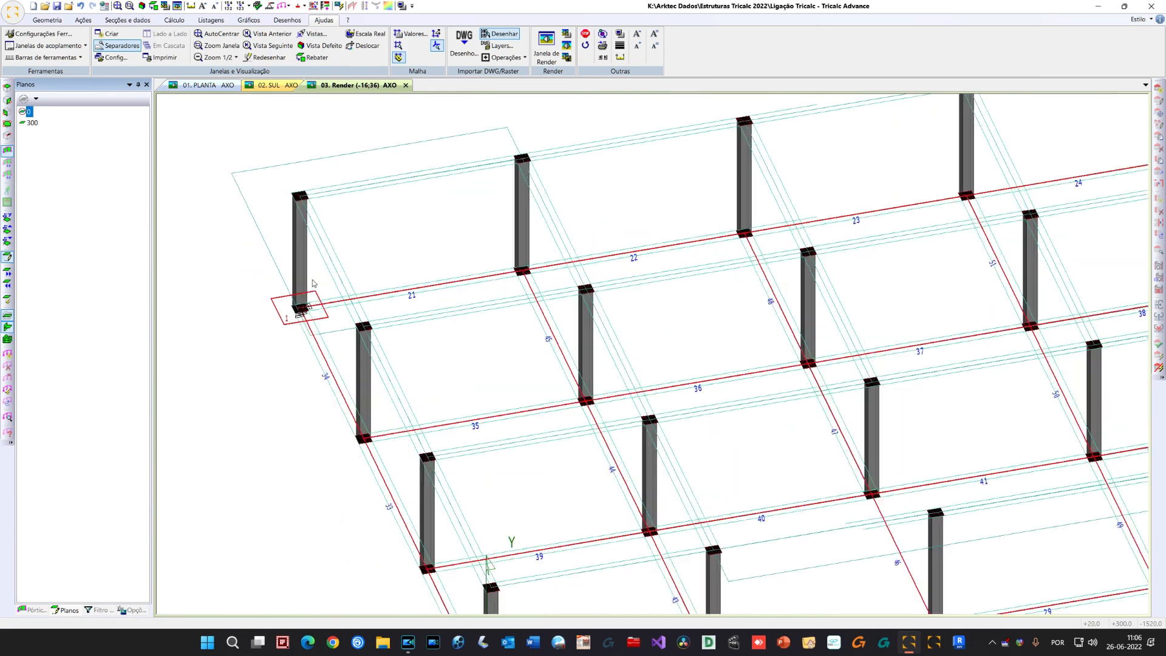
double_click(27, 113)
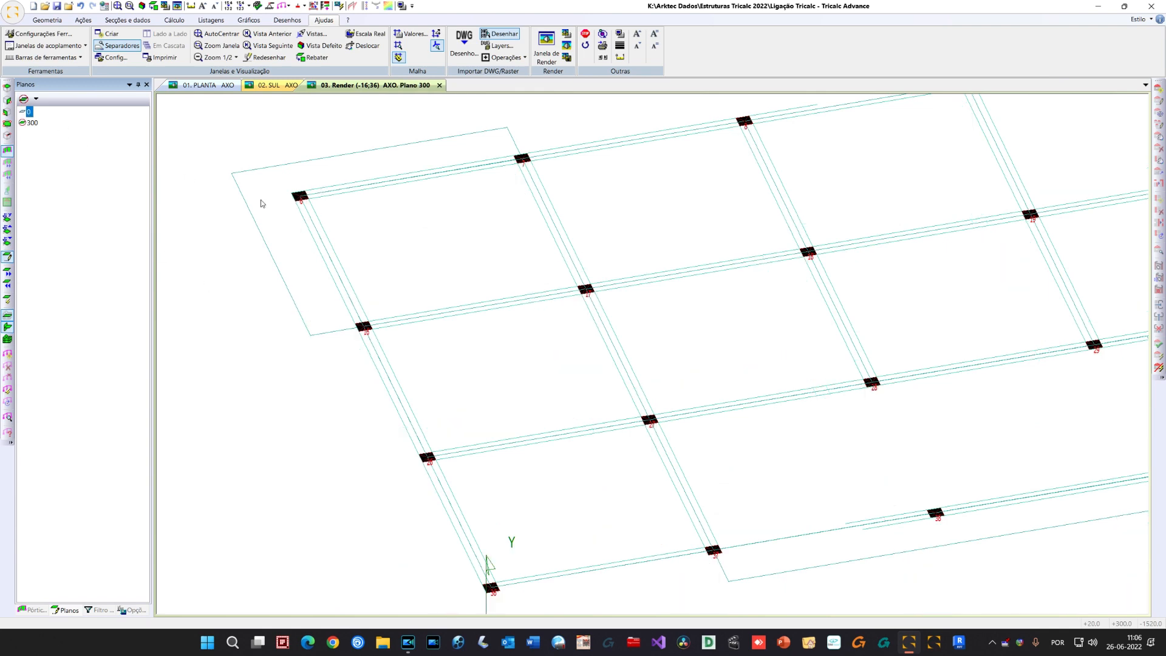
click(153, 5)
middle_drag(271, 202, 237, 231)
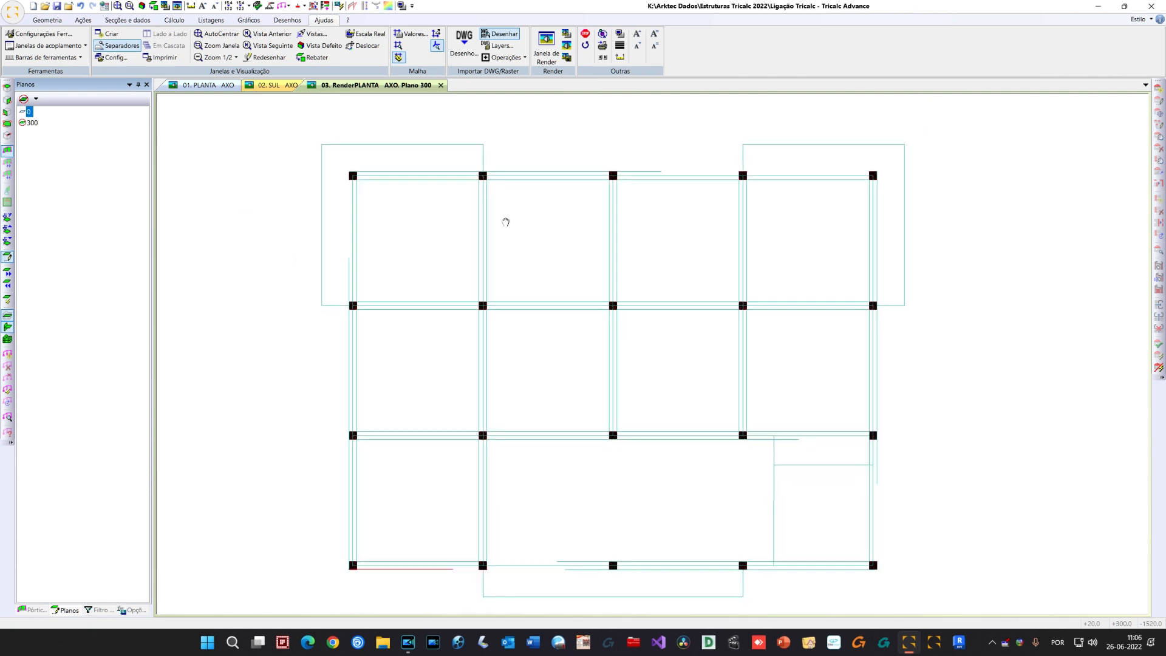
Set up a solid slab with surface actions of 3 permanent, 2 and 0 kN/m² live, and centred perimeter beams
click(47, 20)
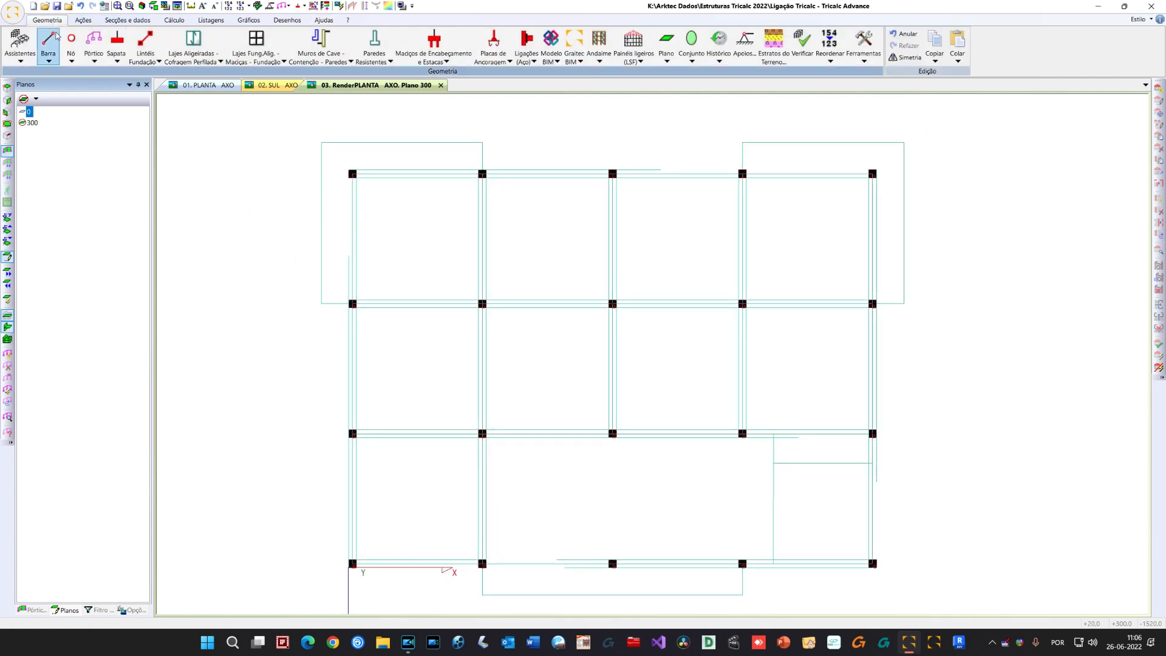
click(265, 61)
click(273, 83)
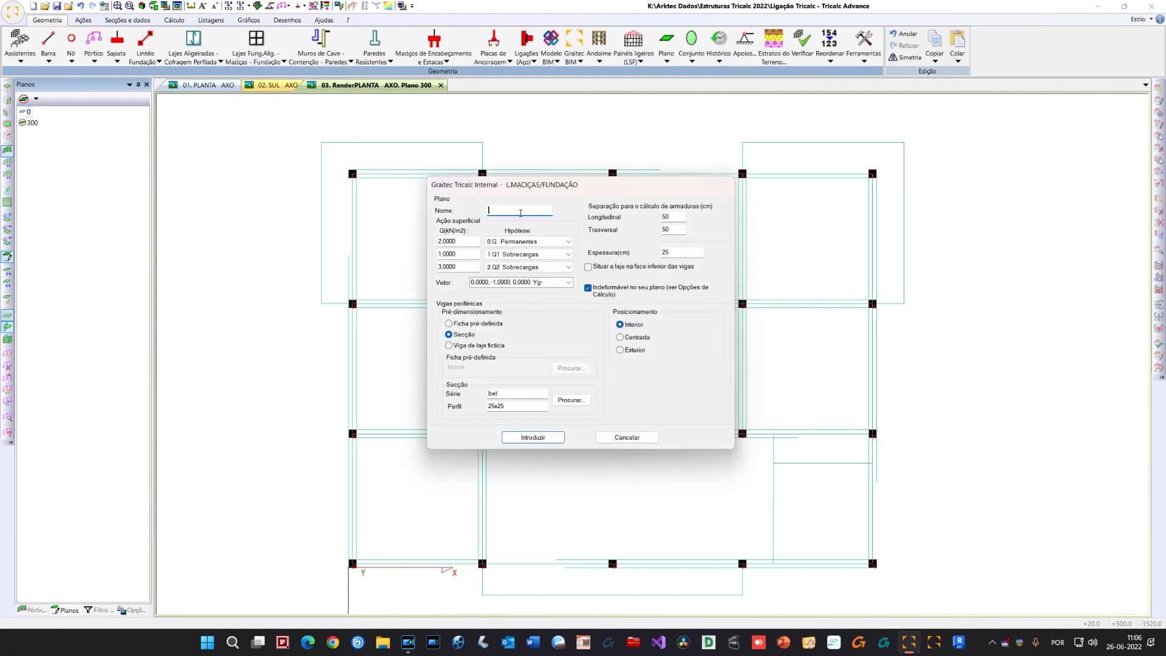
double_click(458, 240)
text(3)
key(Tab)
text(2)
key(Tab)
text(0)
click(631, 340)
click(533, 437)
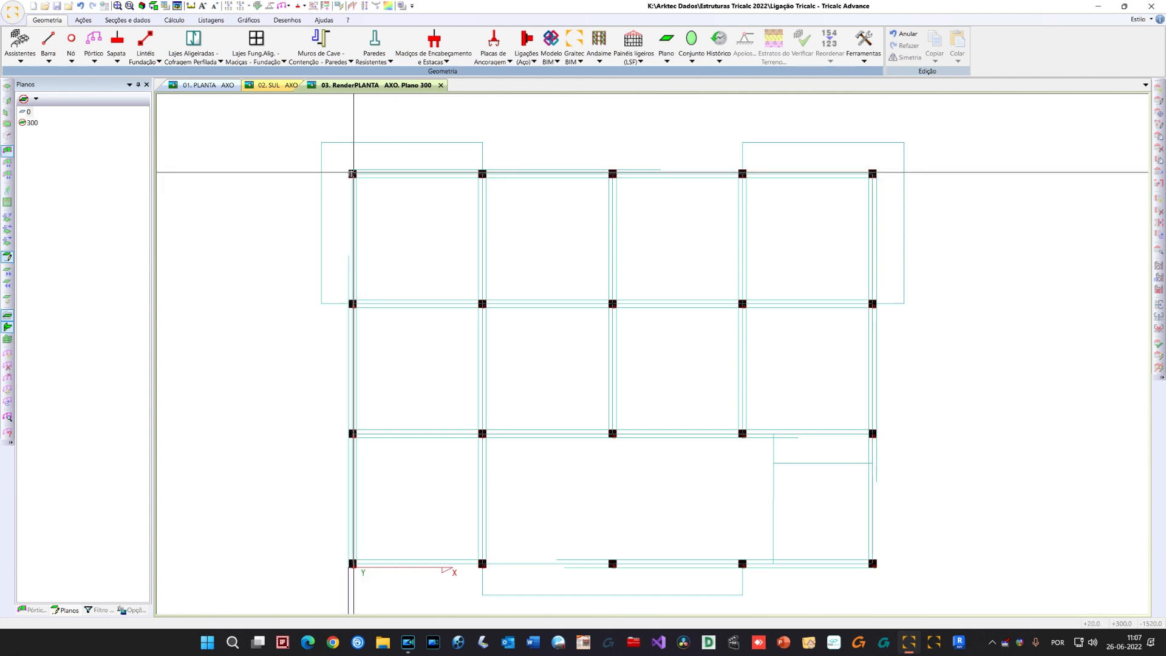
Trace the slab outline along the upper facade, following both corner overhangs to the second pillar row of the right facade
click(322, 141)
click(482, 141)
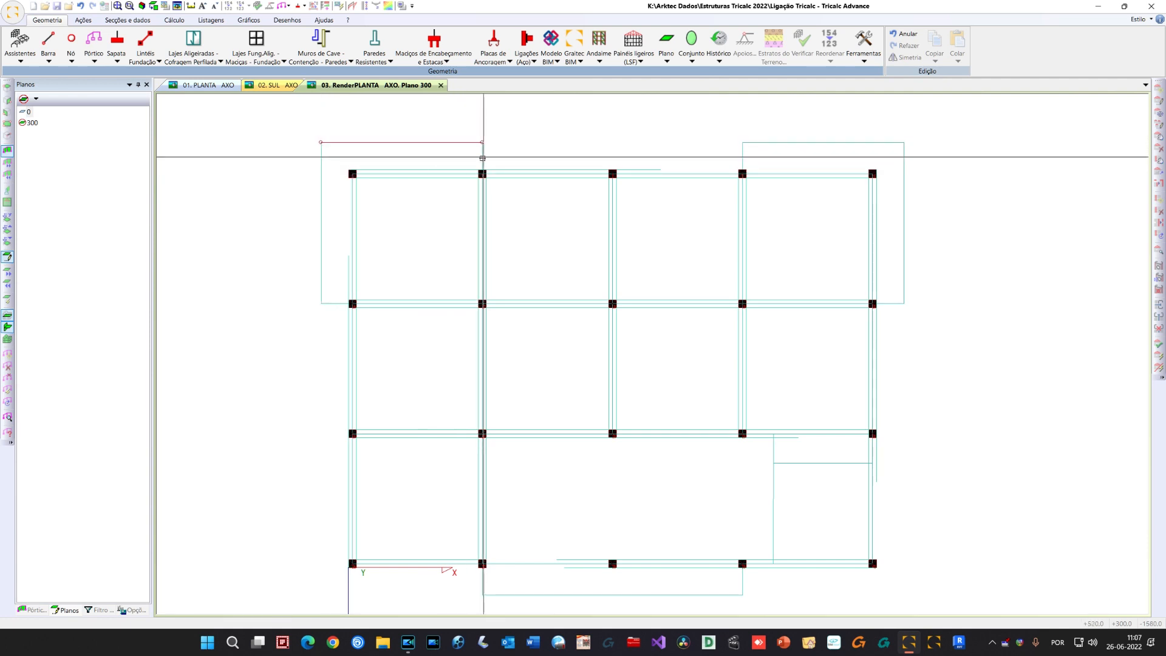
click(742, 173)
click(742, 142)
click(903, 141)
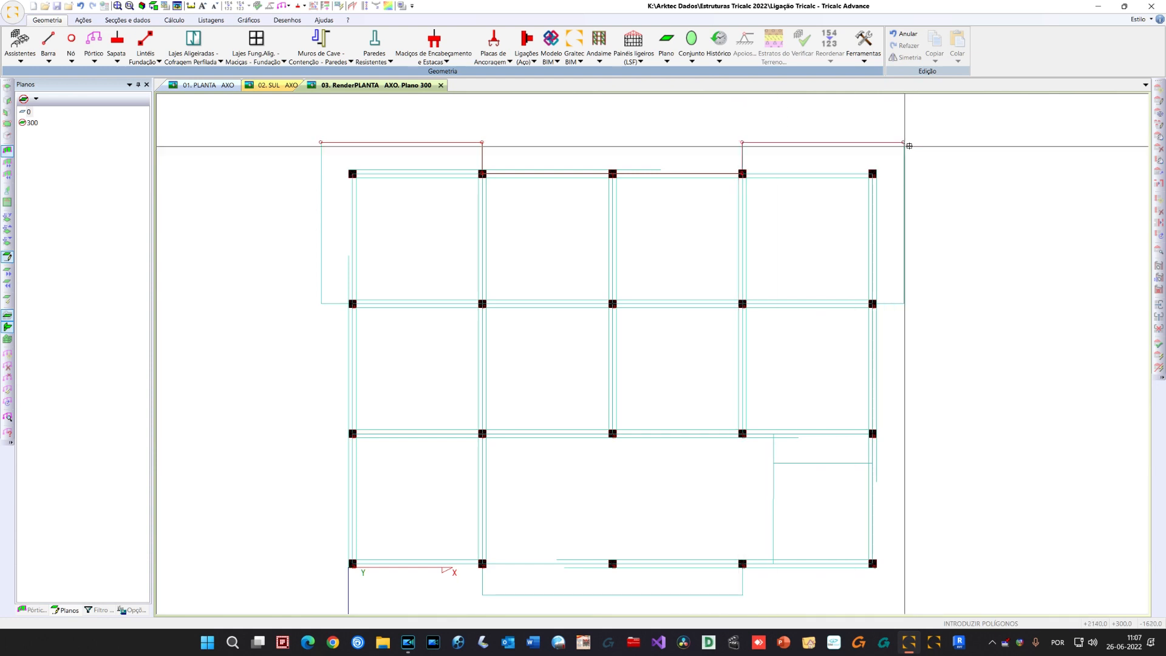
click(903, 302)
click(873, 303)
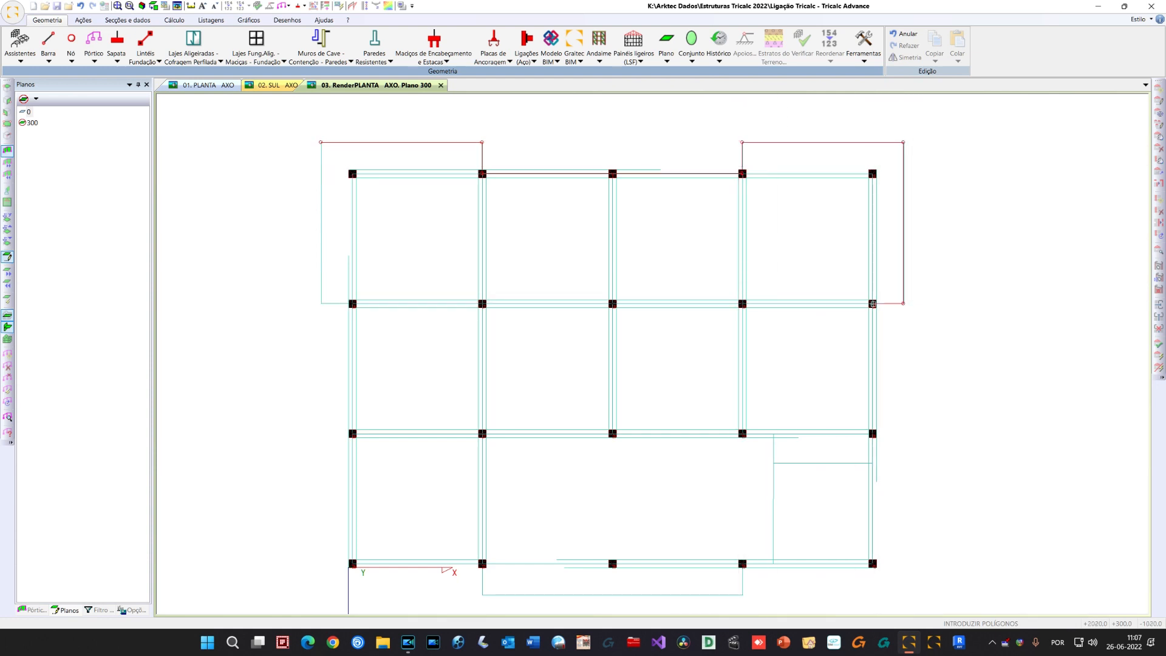
Continue the slab outline down the right facade and around the stairwell recess to the lower pillar line
click(873, 433)
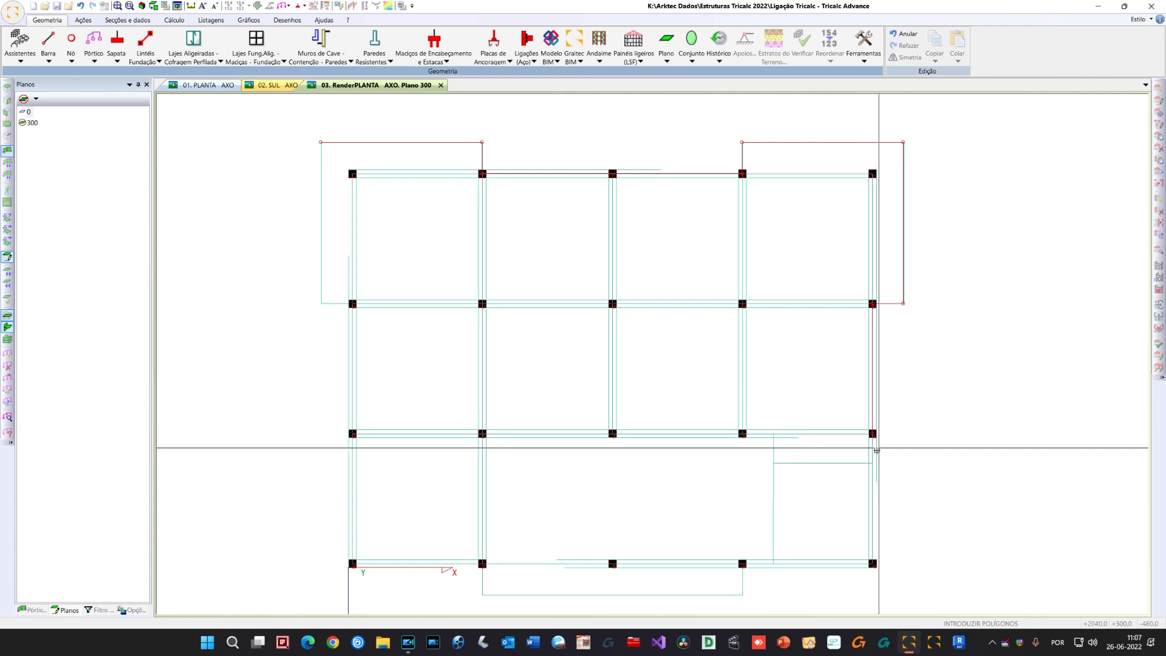
click(873, 462)
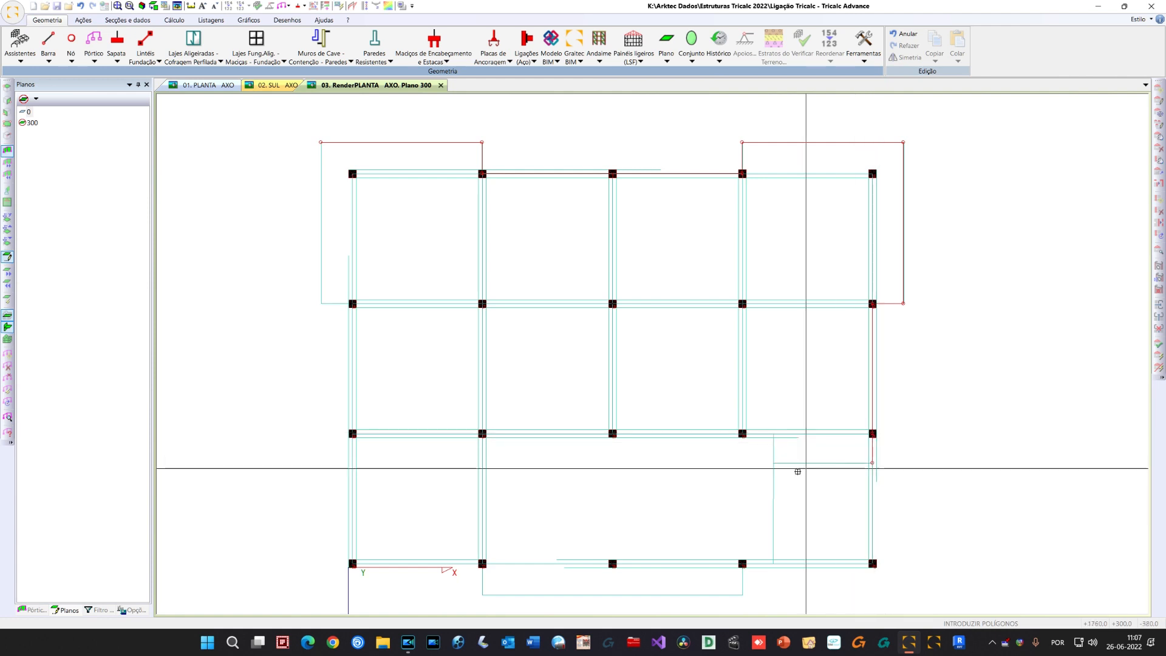
click(773, 463)
click(773, 563)
click(742, 563)
Trace the slab outline around the lower overhang and up the left facade, closing it at the upper-left overhang corner
click(742, 594)
click(482, 594)
click(482, 563)
click(352, 563)
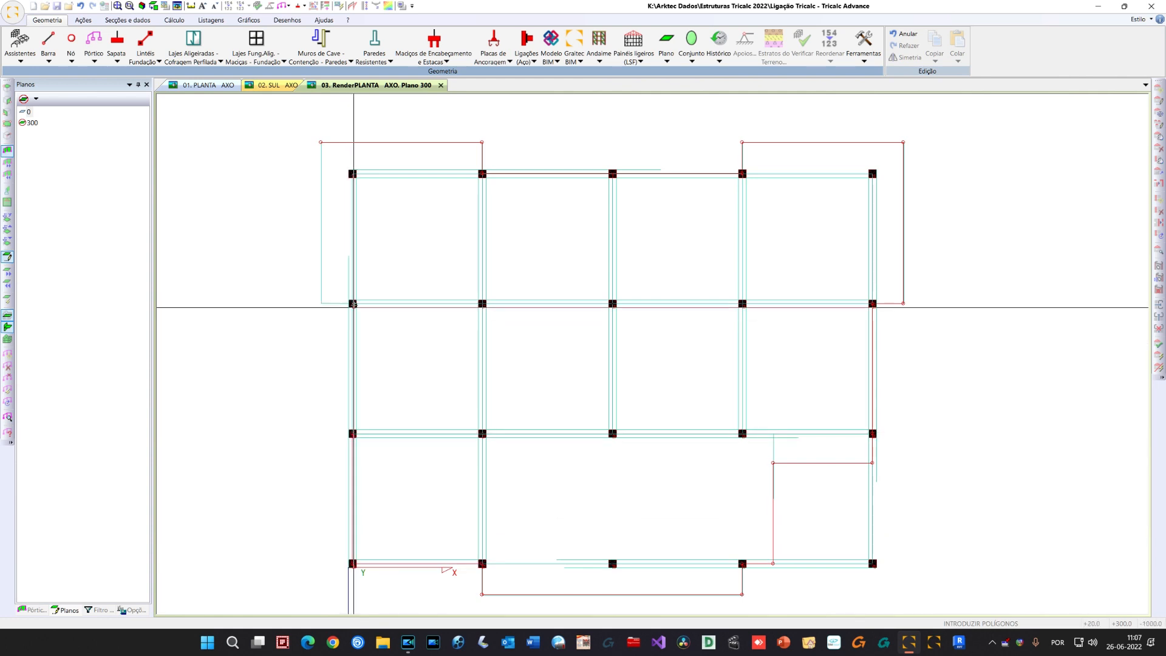
click(353, 302)
click(321, 303)
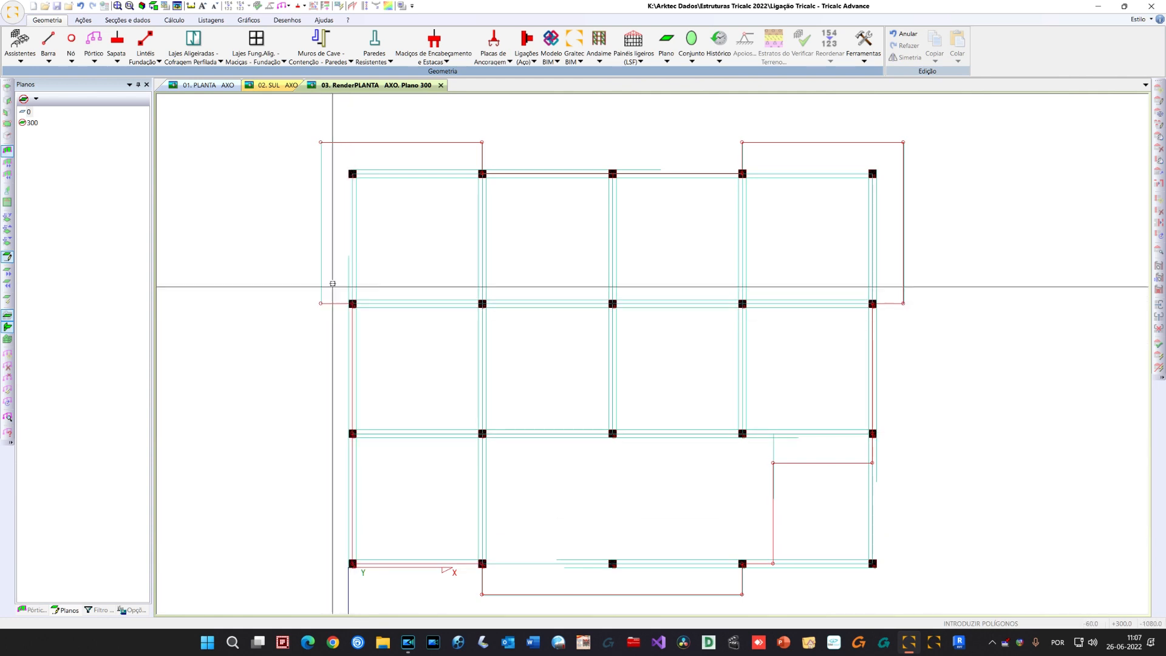
click(320, 142)
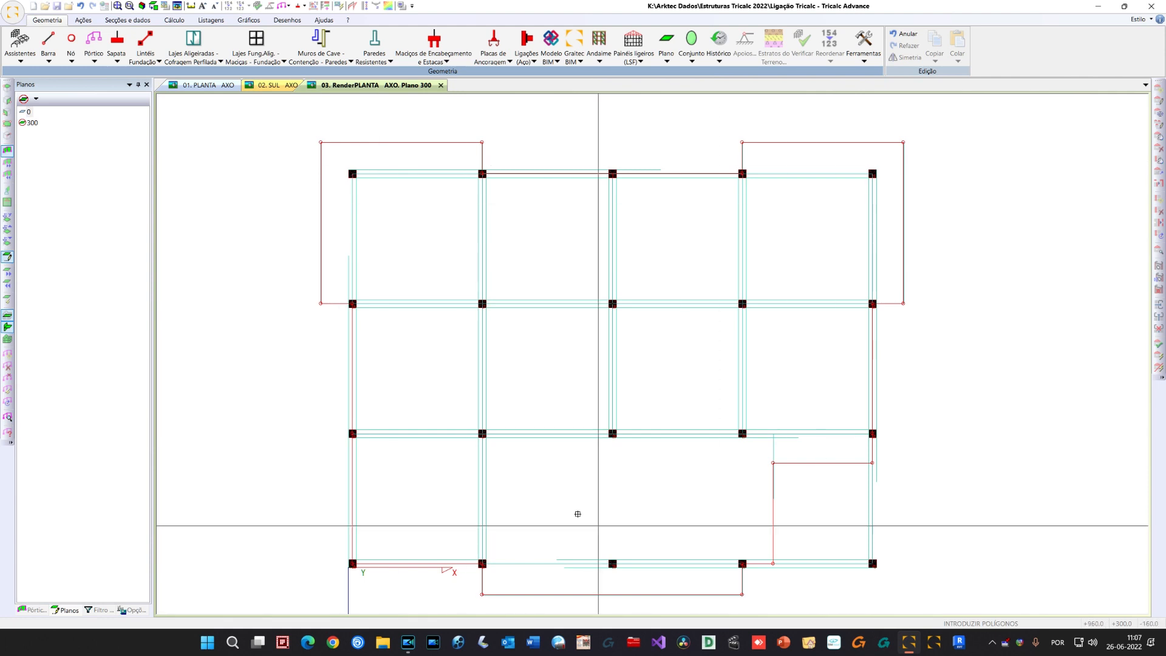
Finish the slab outline and define its direction at the second pillar of the upper facade, creating the solid slab on plane 300
right_click(247, 164)
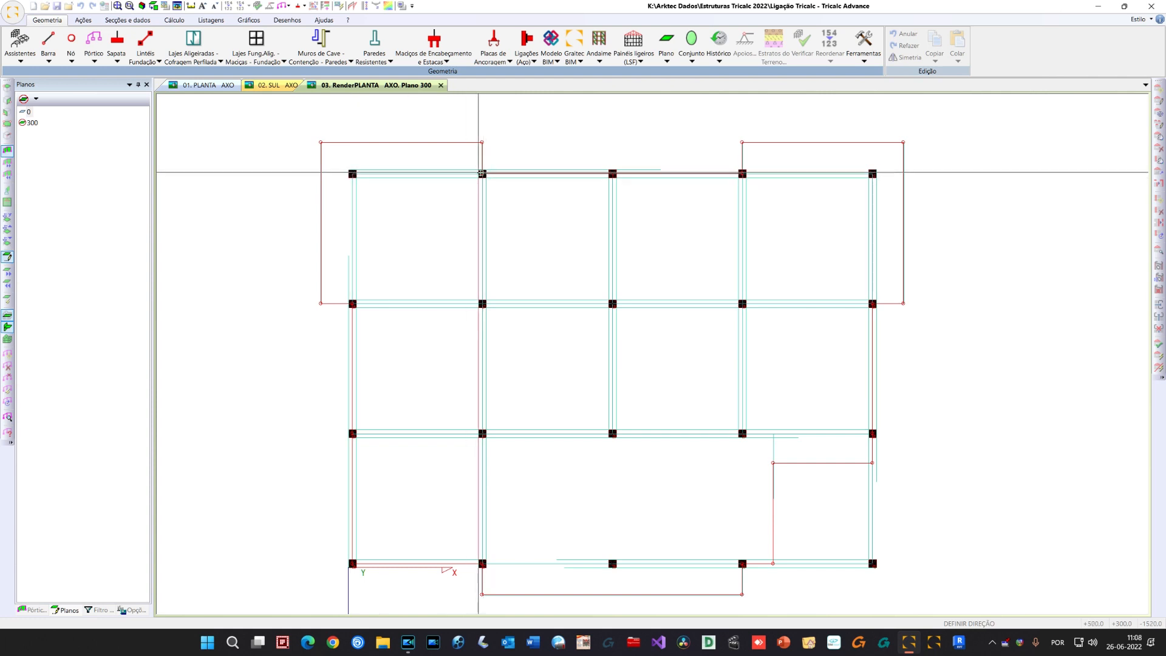
click(483, 173)
click(626, 438)
middle_drag(550, 416, 397, 396)
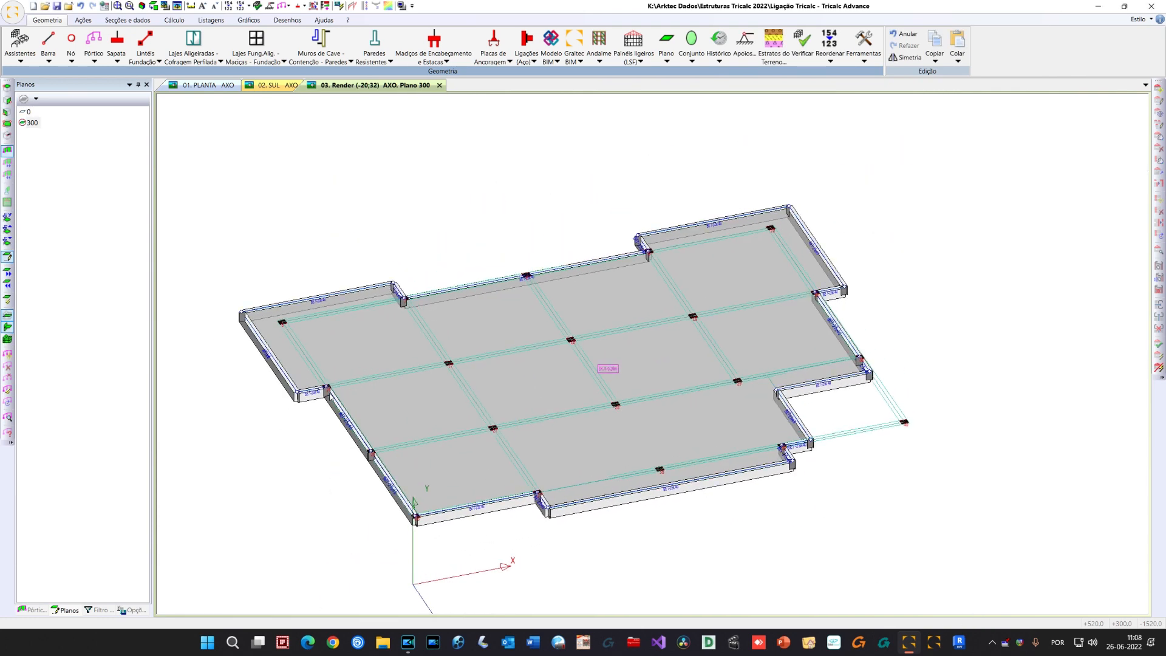
scroll(353, 431, up, 3)
scroll(354, 434, down, 5)
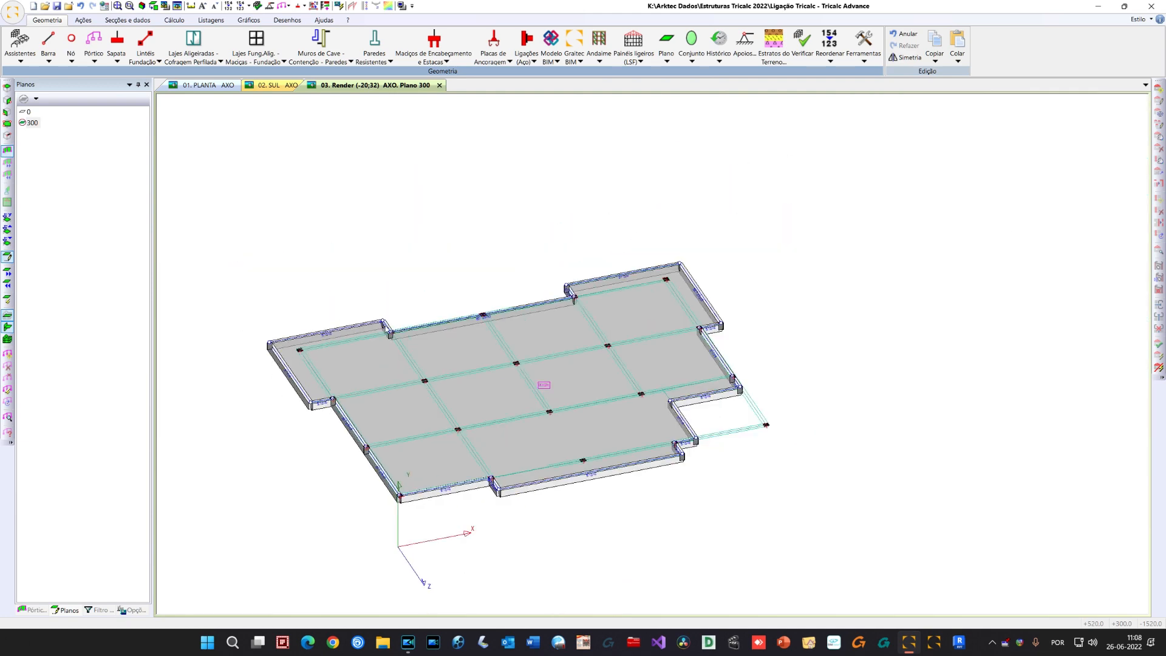
Convert the edge beams around the slab's upper-left overhang to fictitious slab beams
click(255, 58)
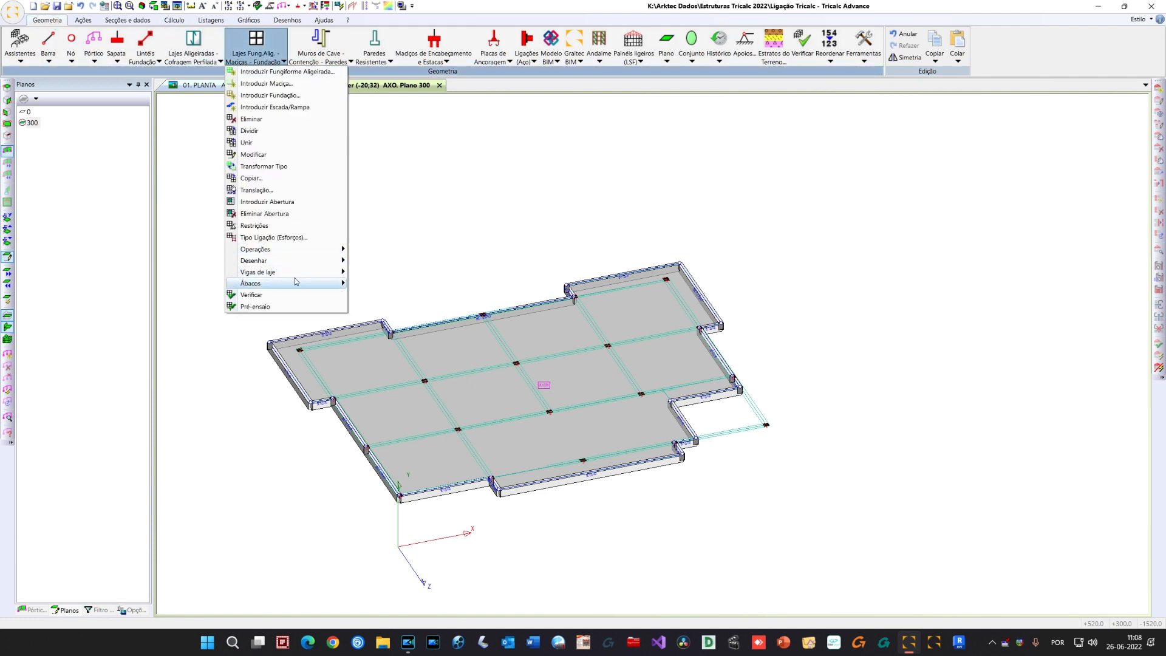
mouse_move(257, 274)
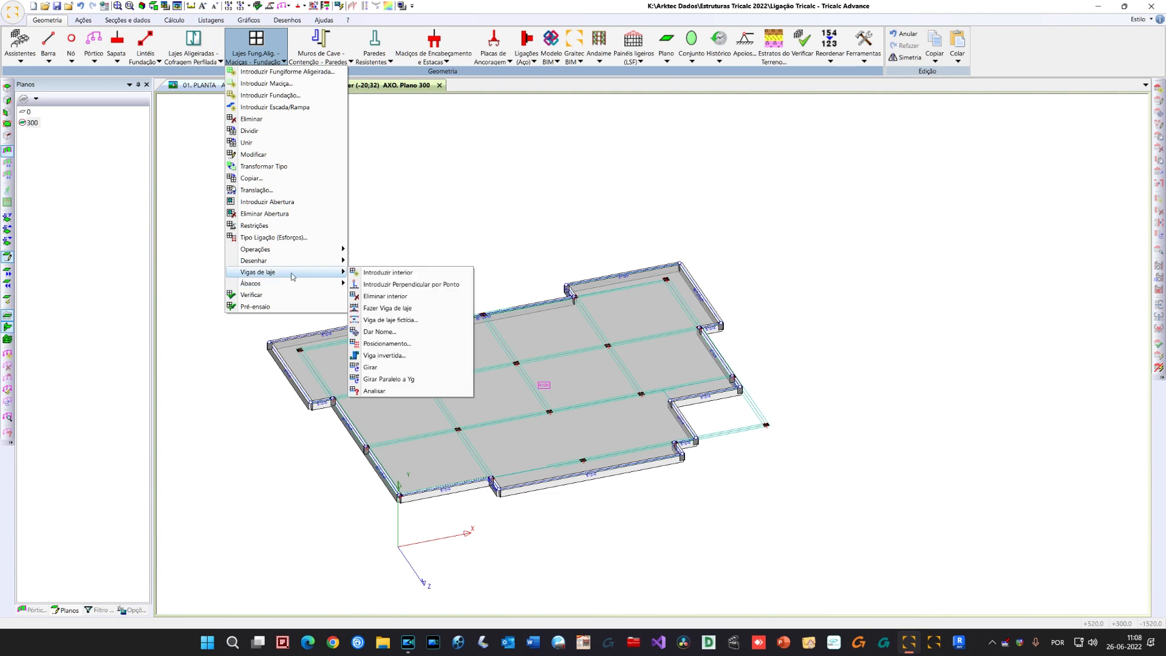
click(400, 320)
click(620, 310)
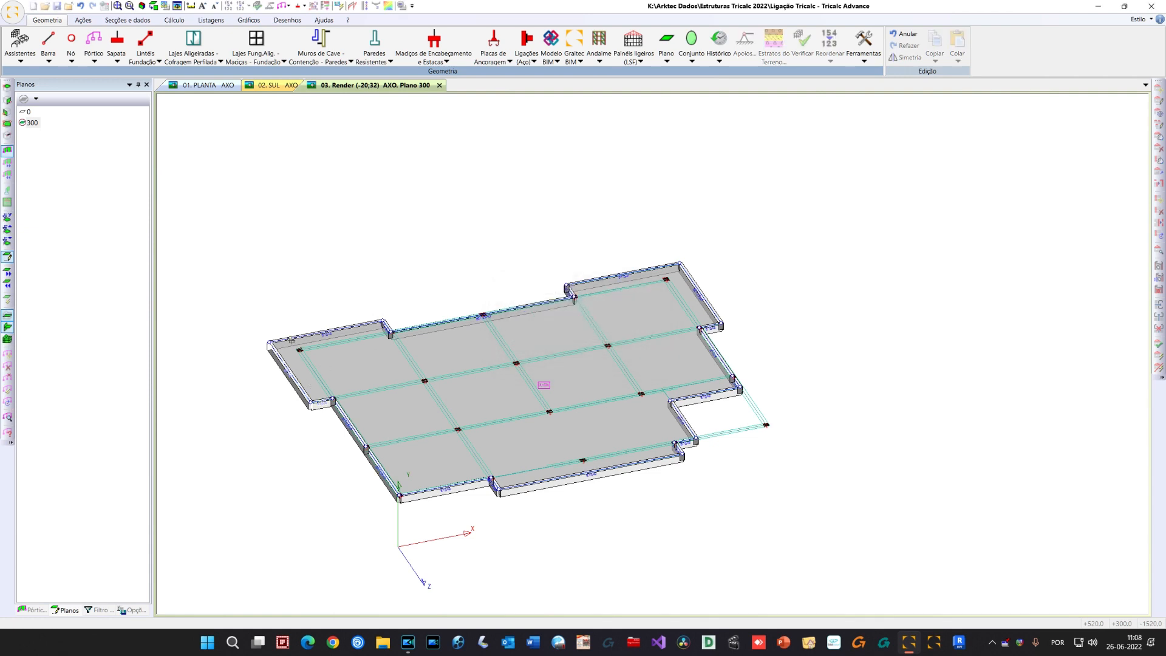
scroll(388, 325, up, 2)
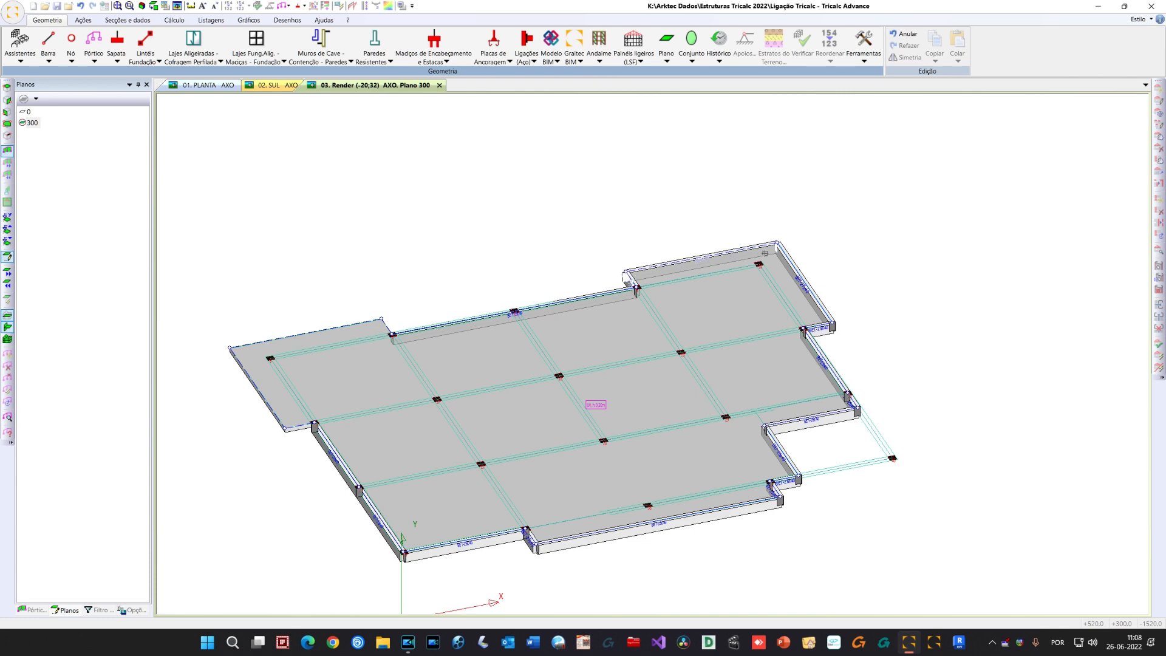
Convert the edge beams around the upper-right and lower slab overhangs to fictitious slab beams
click(822, 324)
scroll(818, 315, up, 2)
scroll(816, 317, down, 2)
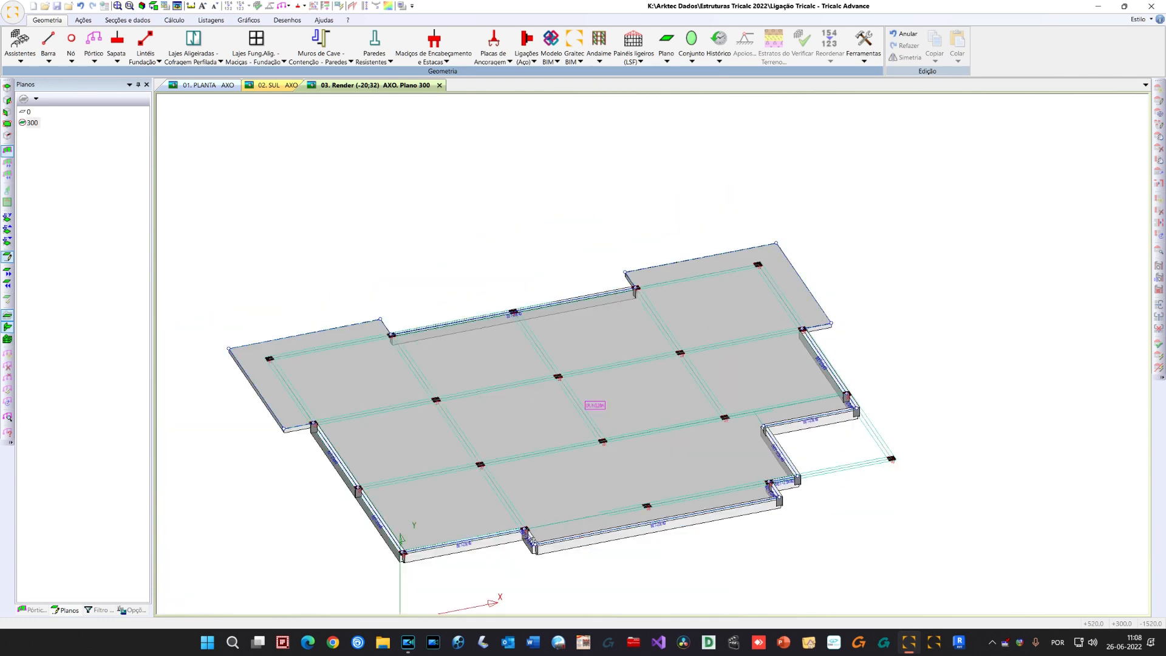
click(777, 492)
right_click(410, 248)
click(624, 332)
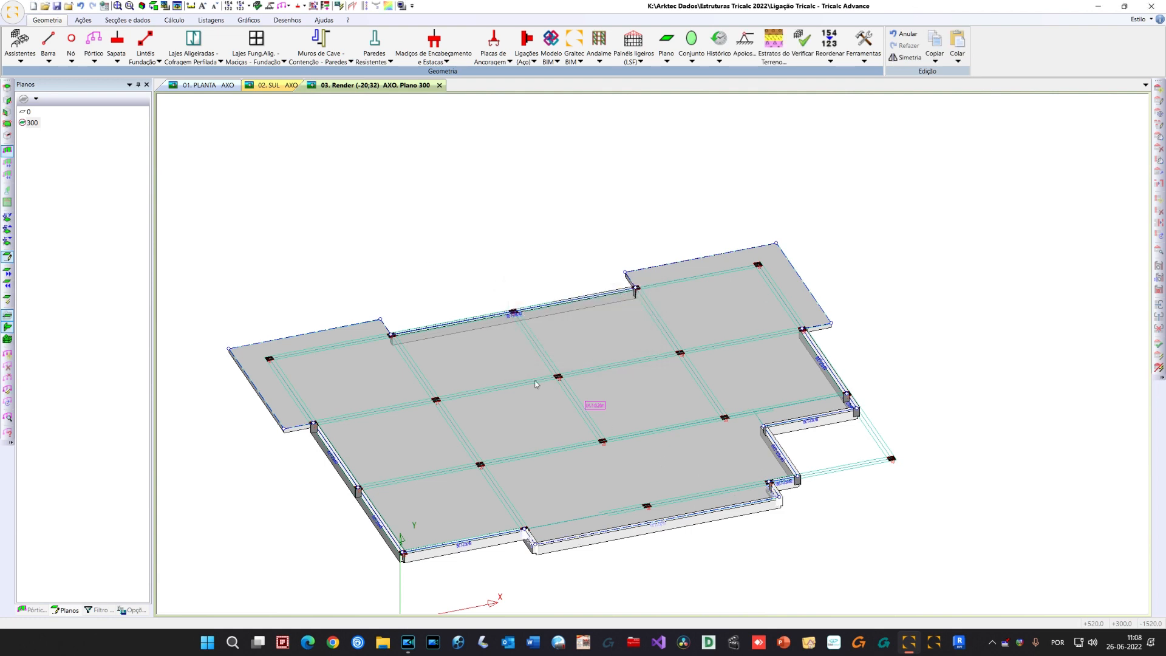
Insert interior slab beams joining the corner pillars of the upper-left and upper-right overhangs to the adjacent upper facade pillars
shift+middle_drag(498, 398, 503, 420)
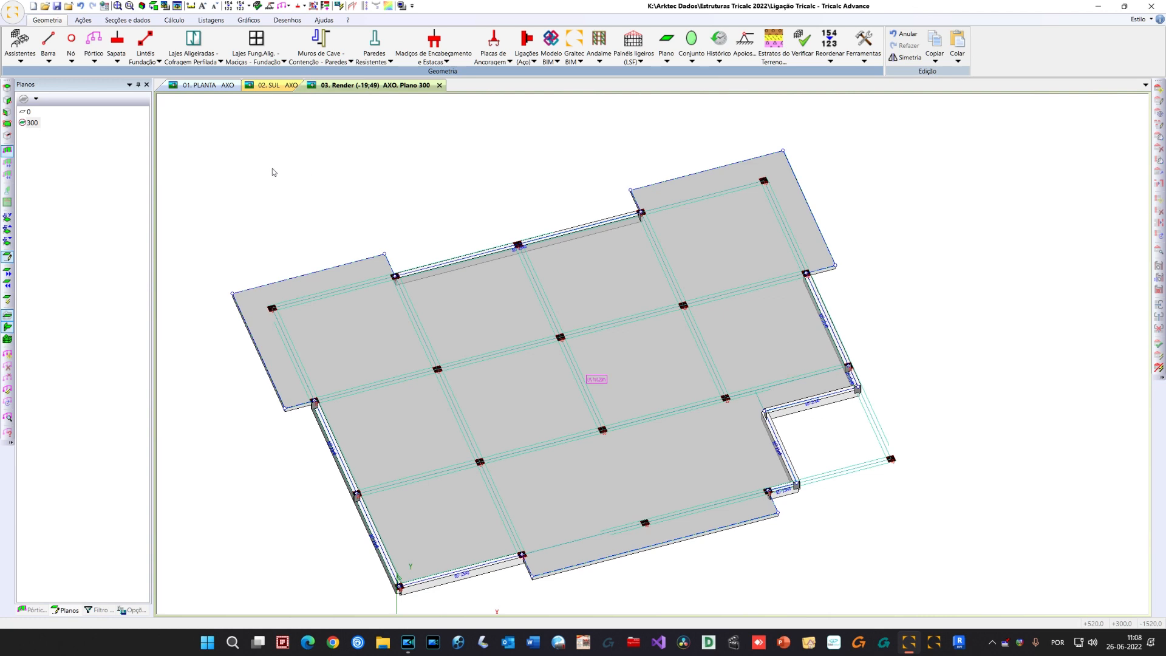
middle_drag(267, 170, 267, 146)
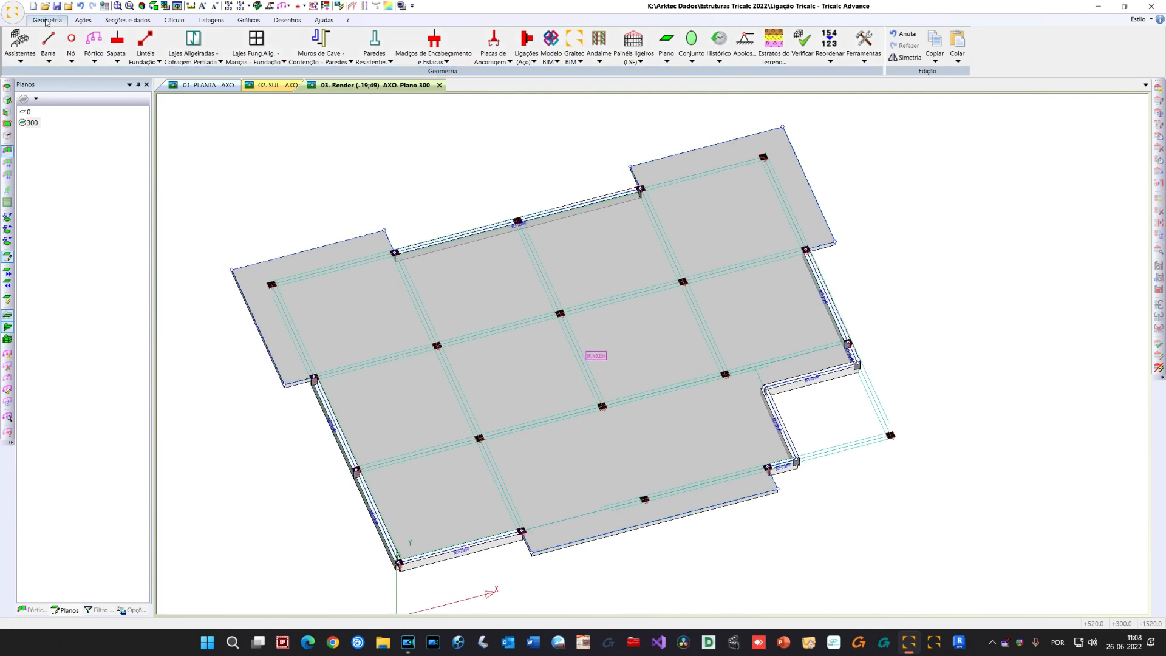
click(261, 59)
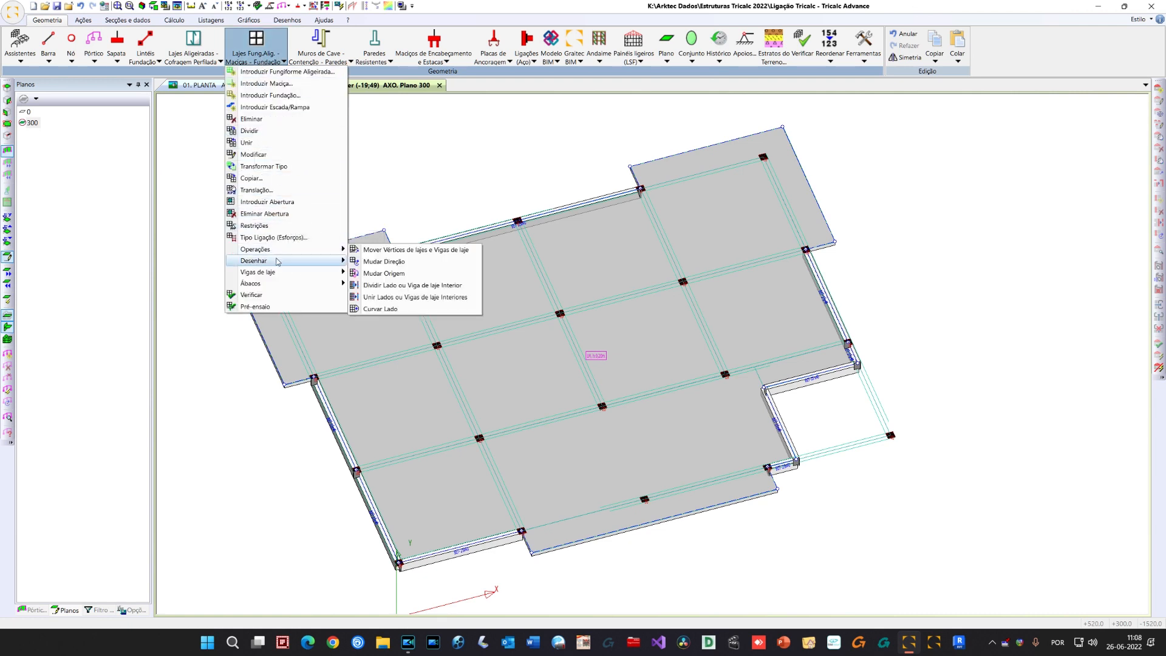
mouse_move(345, 273)
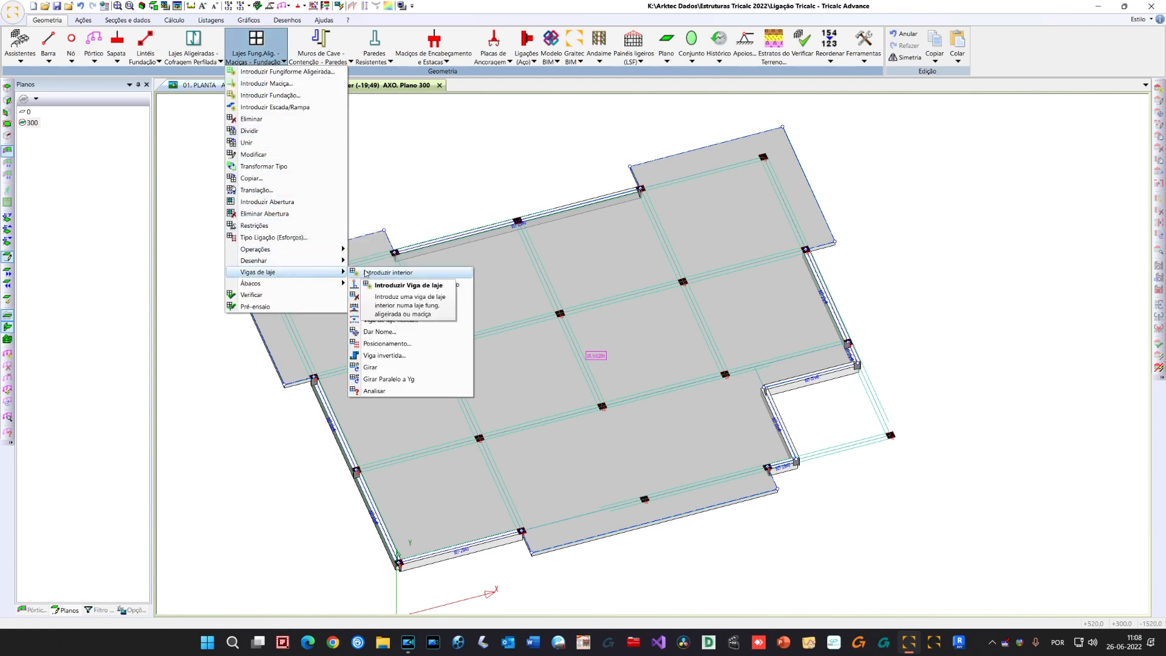
click(366, 273)
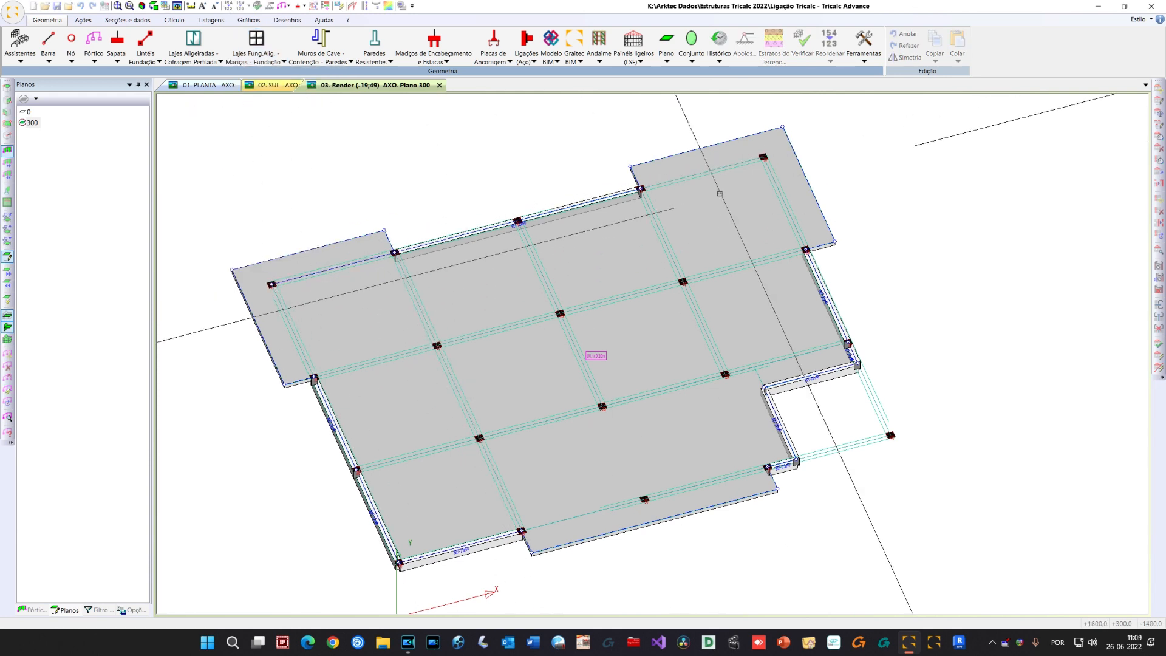
click(763, 156)
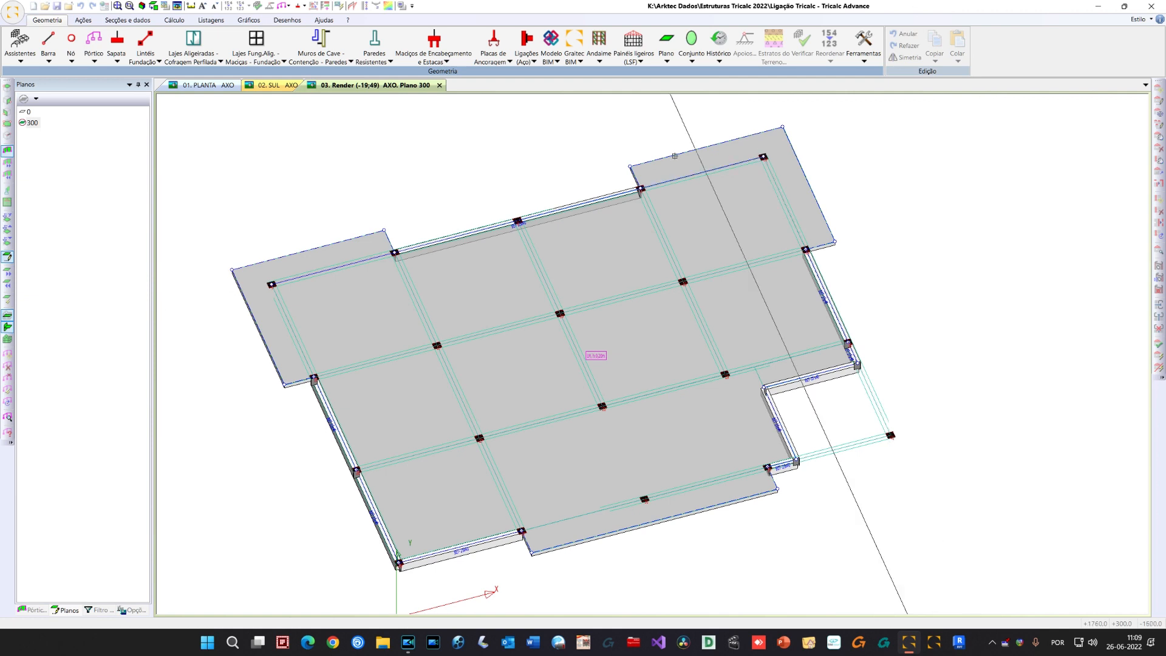
key(Escape)
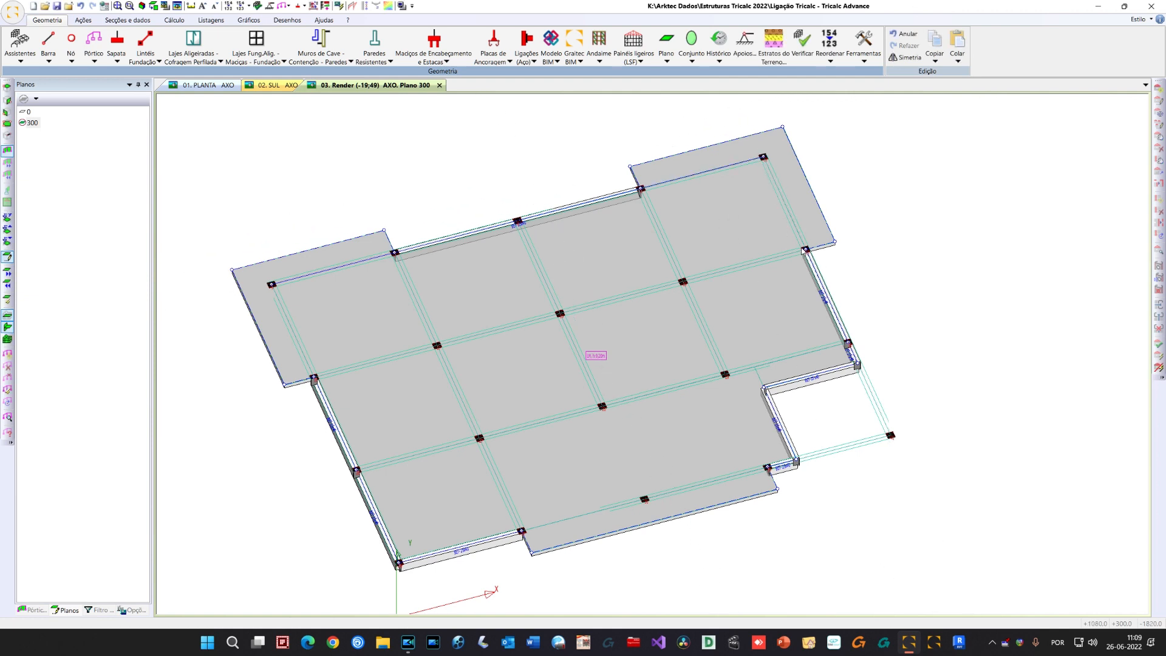
Draw two longitudinal bars across plane 300 along the two interior pillar rows, from the left facade to the right facade pillars
click(49, 60)
click(155, 330)
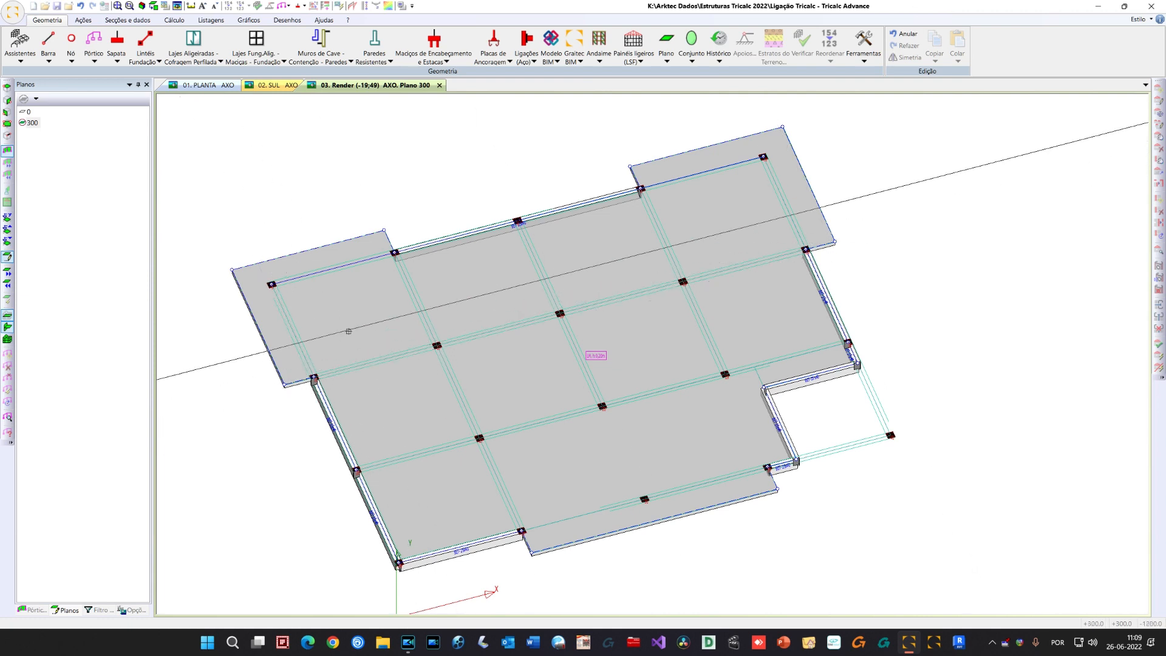
click(314, 377)
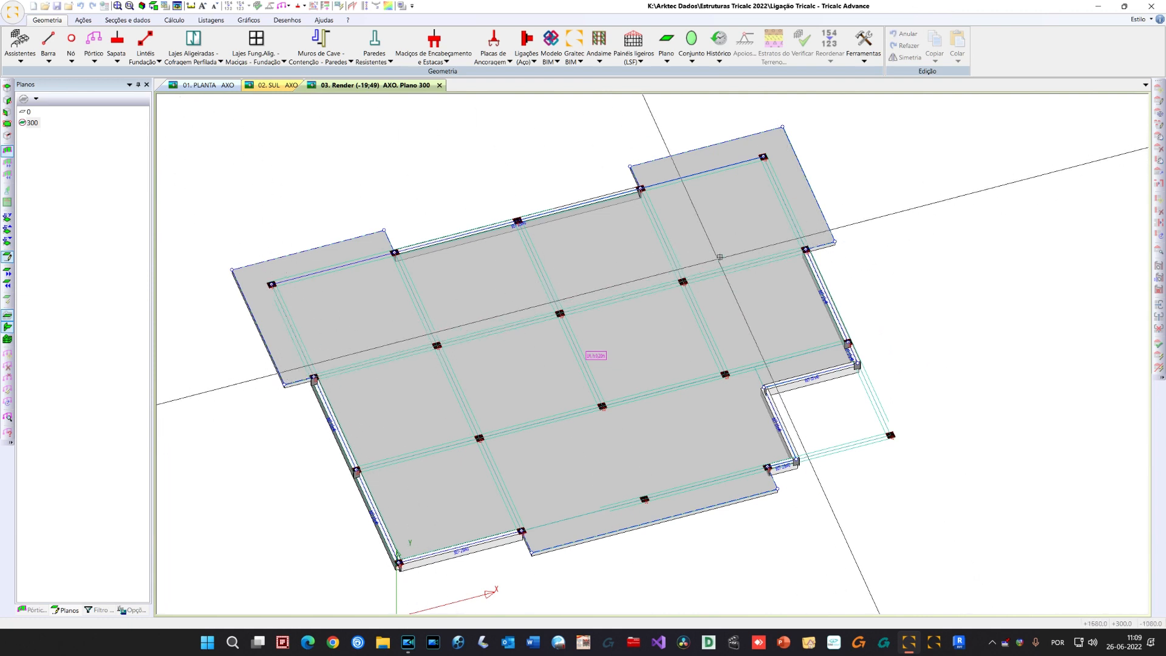
click(805, 250)
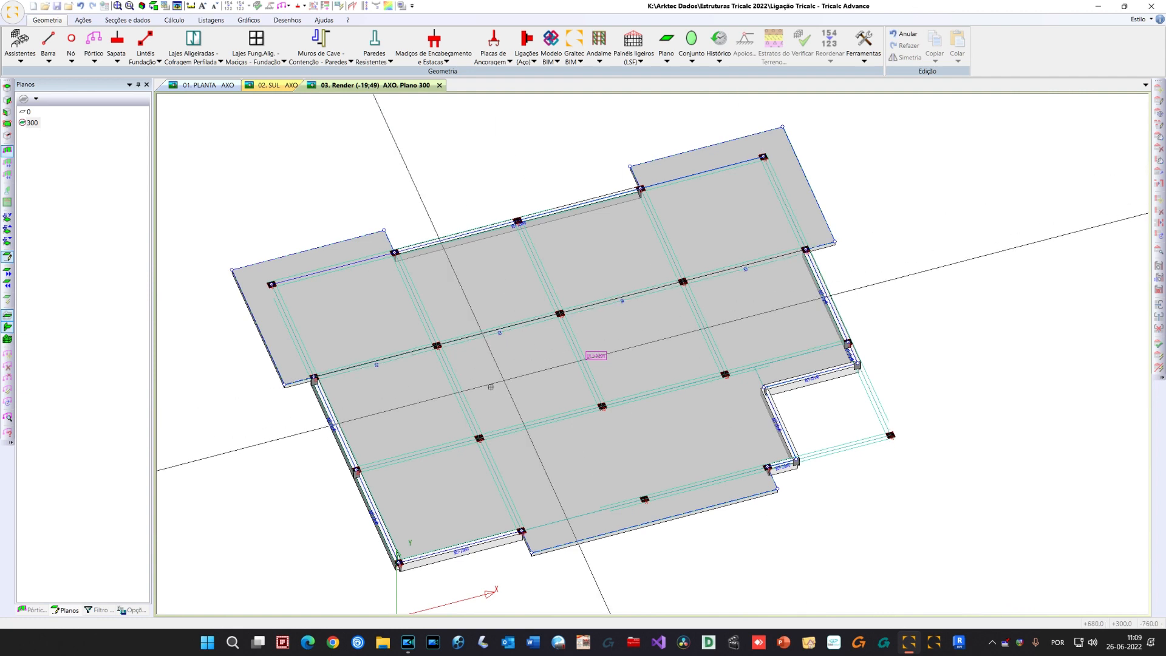
click(357, 470)
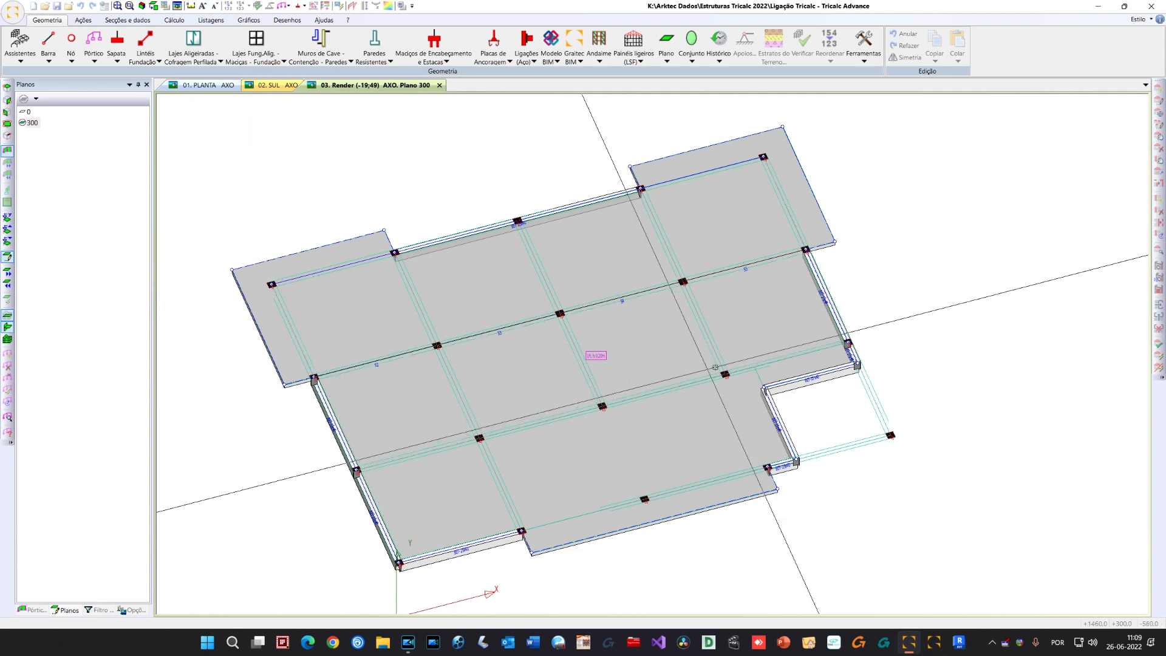
click(848, 343)
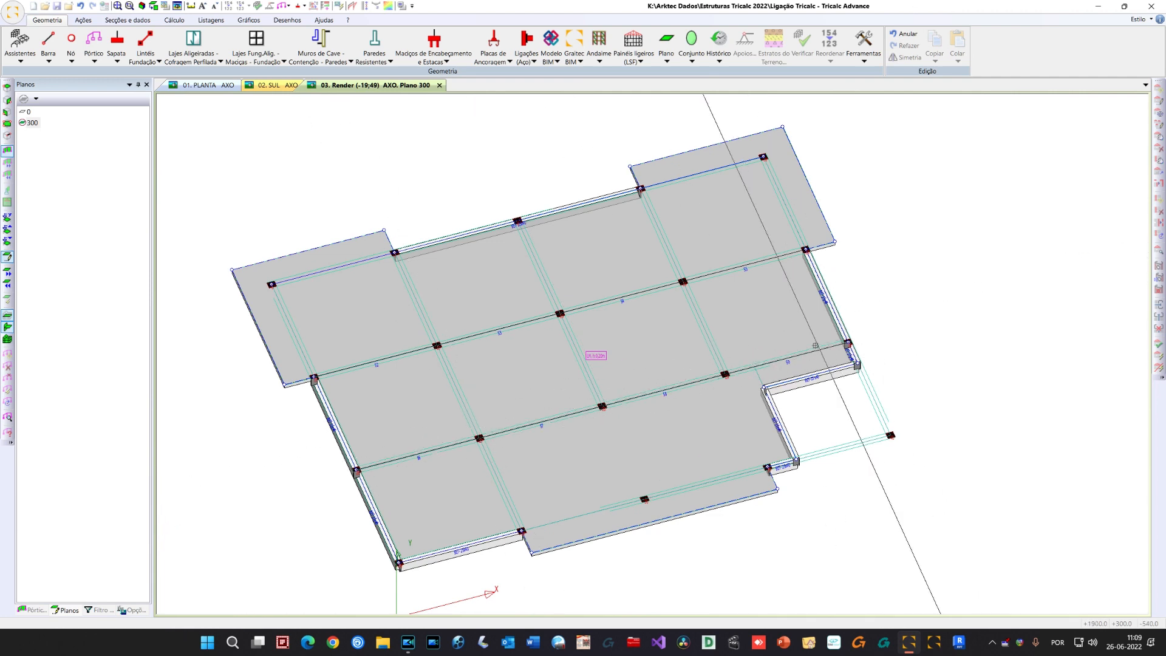
click(394, 252)
click(521, 530)
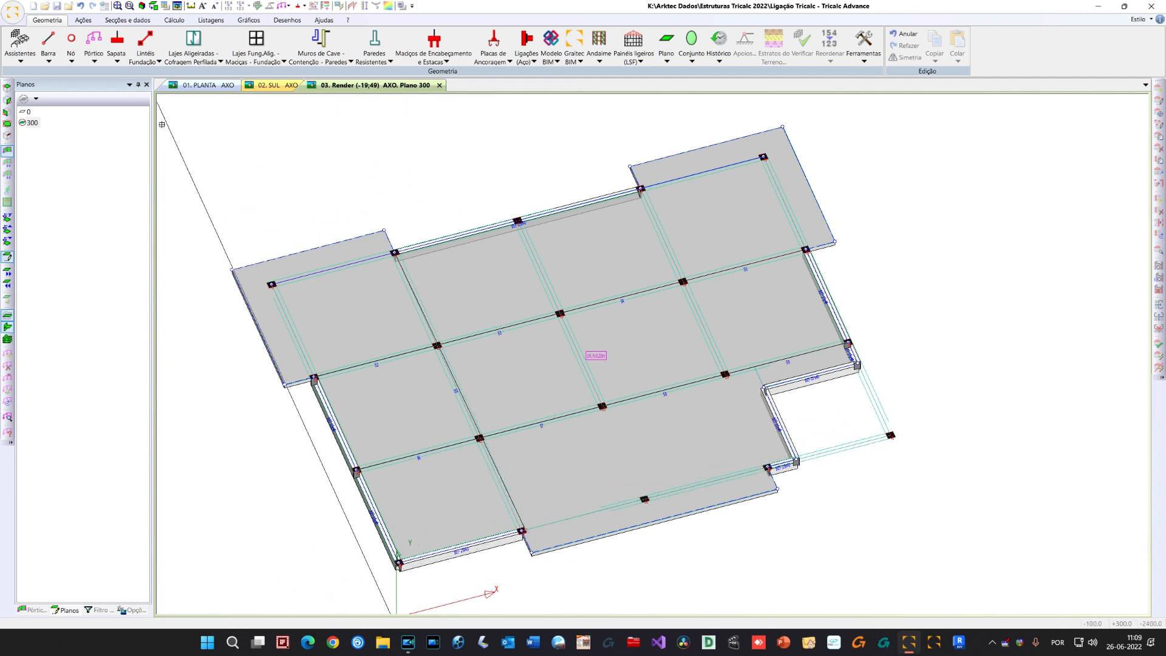
key(ctrl+z)
Draw three transverse bars along the interior pillar lines, from the upper facade pillars to the lower facade pillars
click(394, 251)
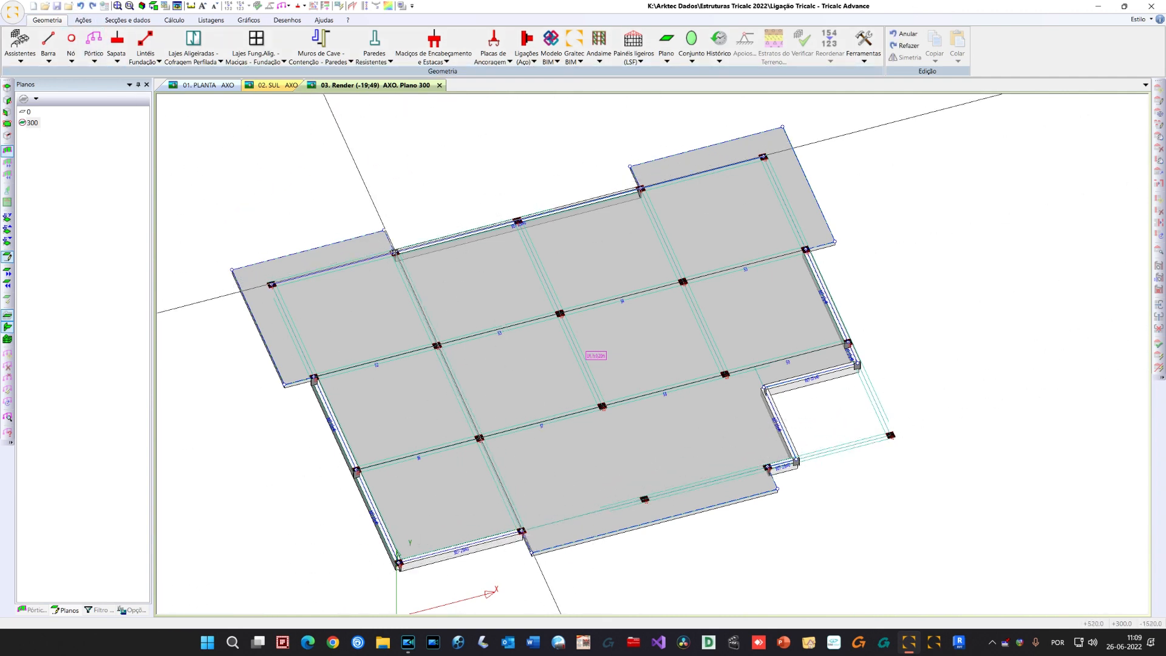
click(520, 531)
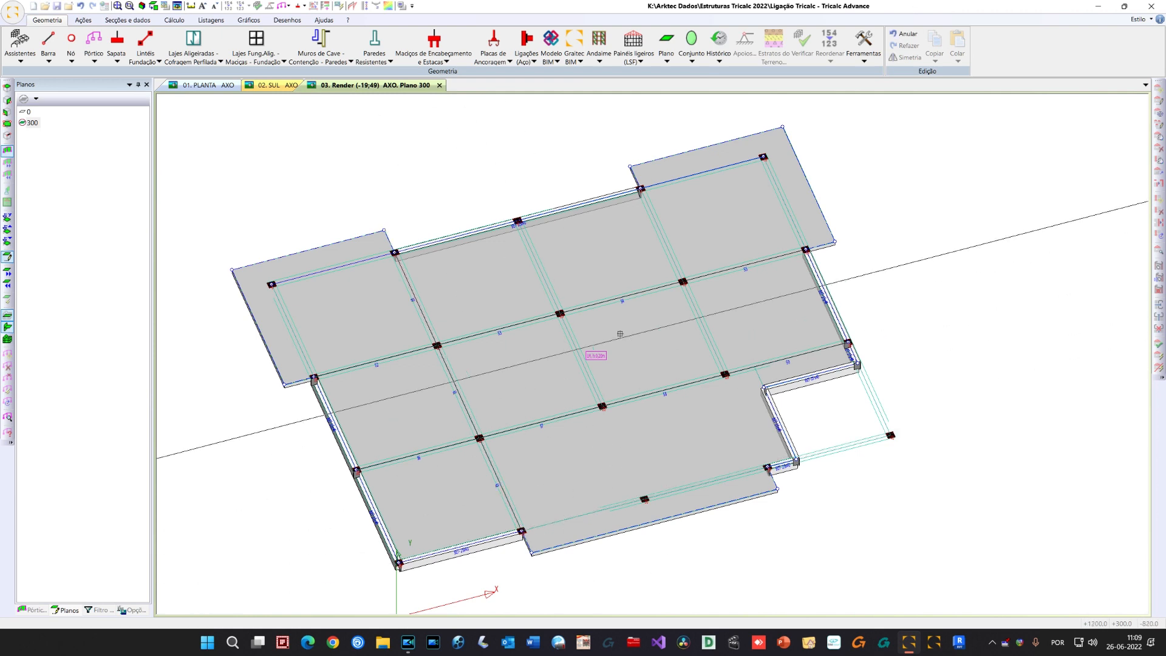
click(644, 499)
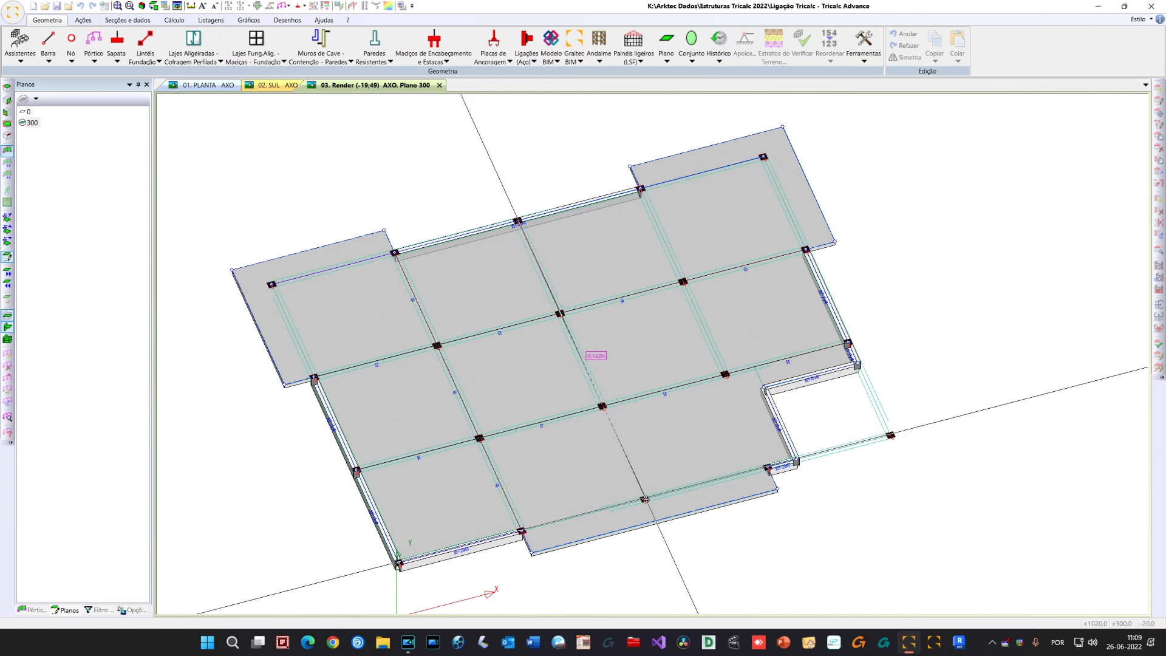
click(641, 189)
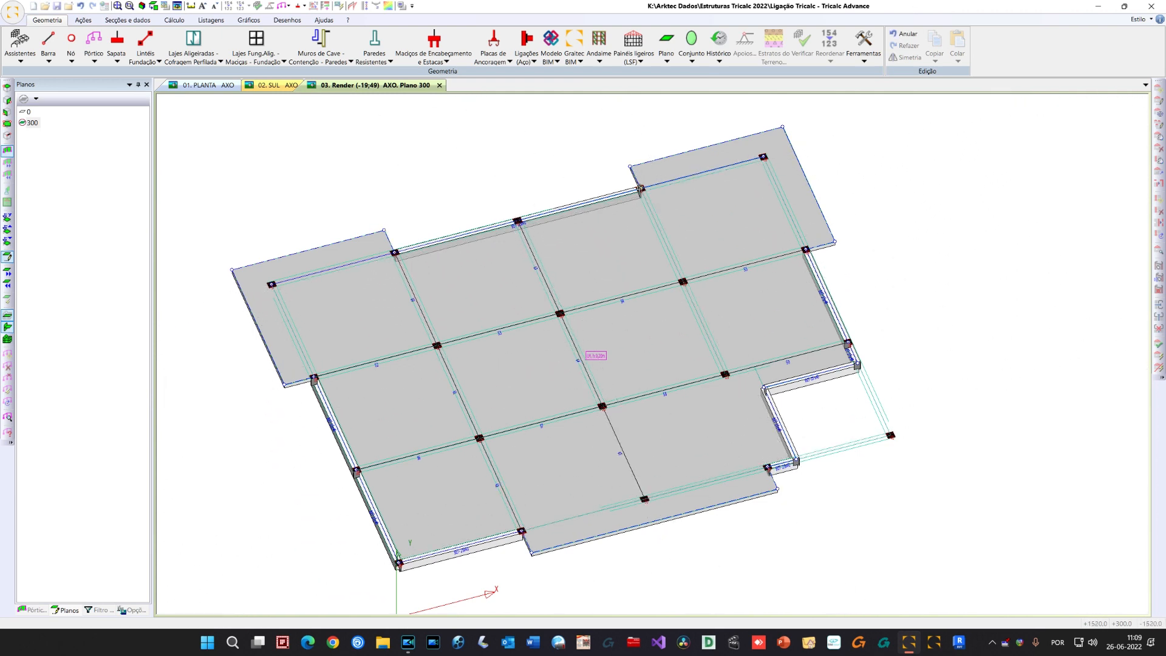
click(768, 467)
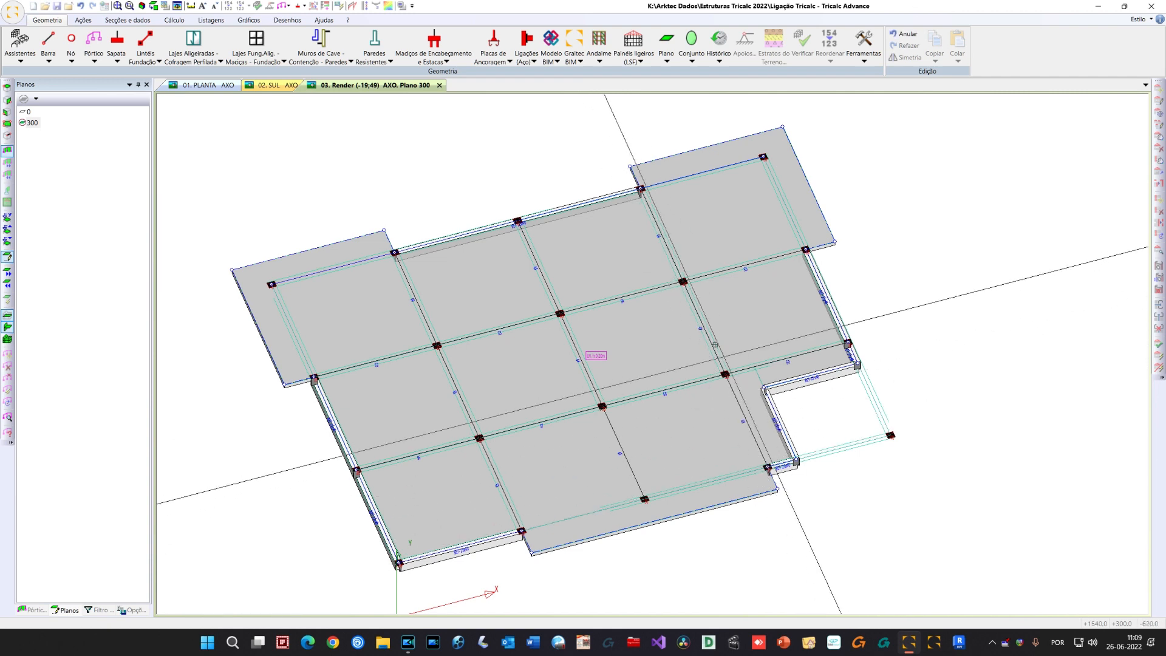
Draw the remaining perimeter bars between the pillars beside the upper-left, lower and upper-right overhangs
click(314, 380)
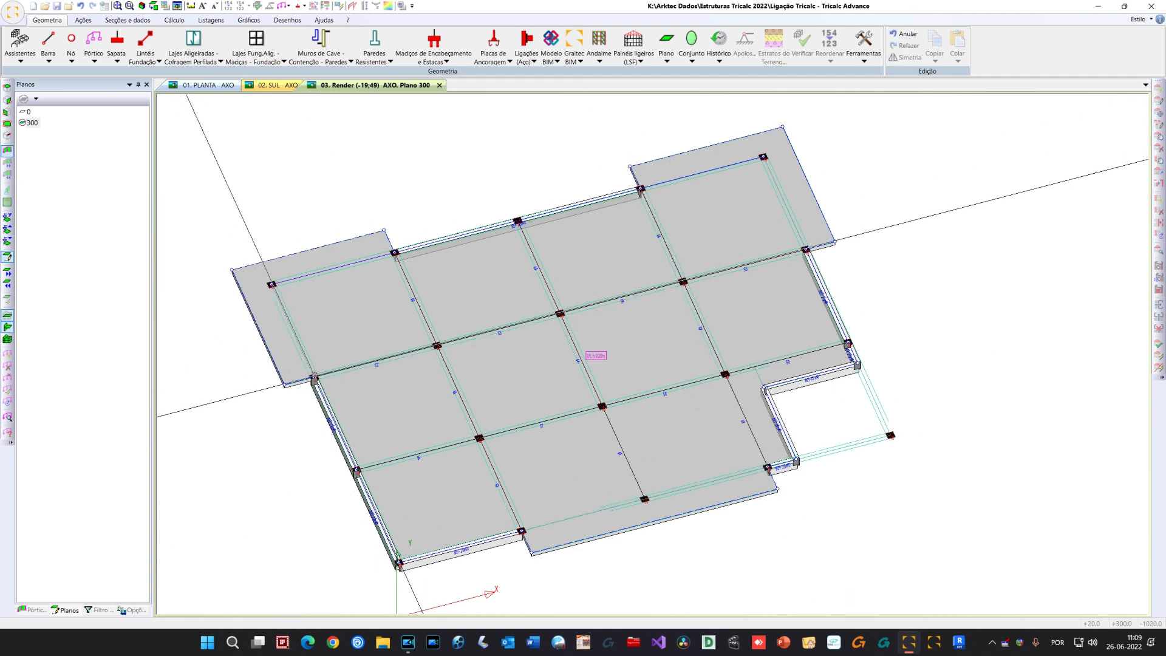
click(272, 283)
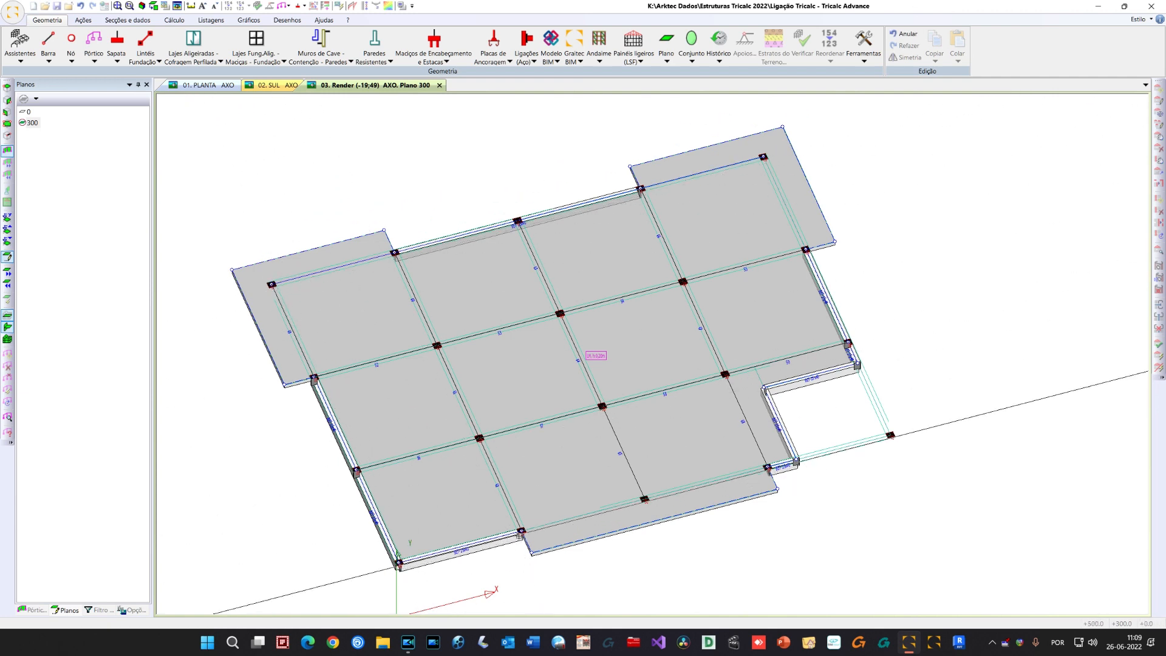
click(521, 531)
click(767, 467)
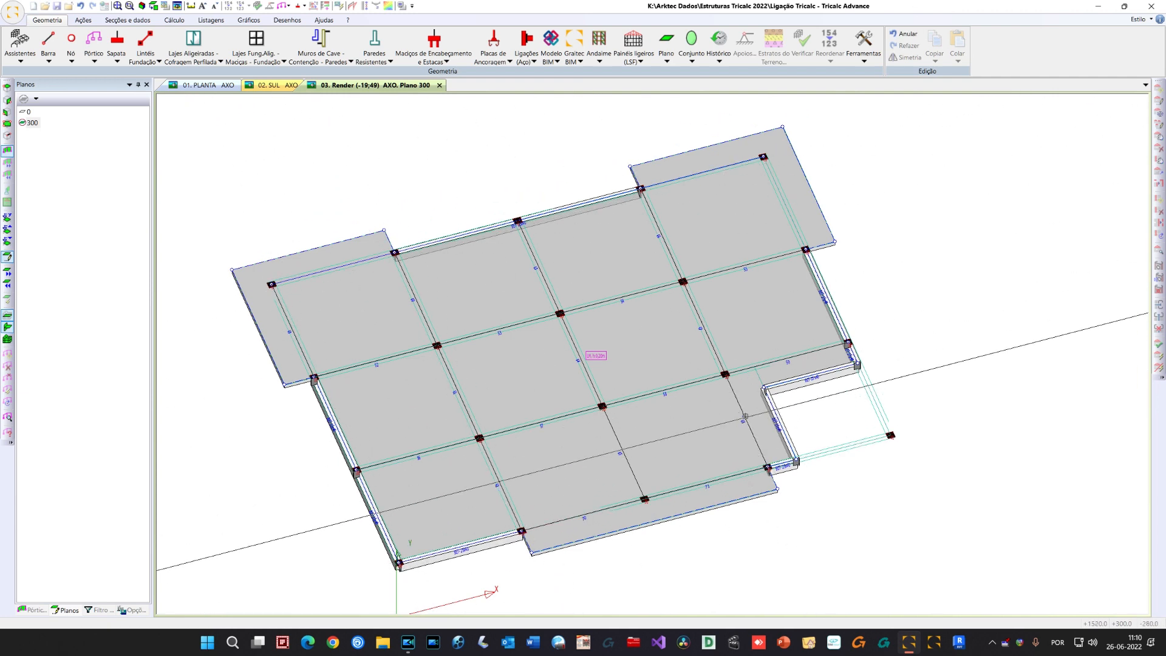
click(763, 157)
click(806, 249)
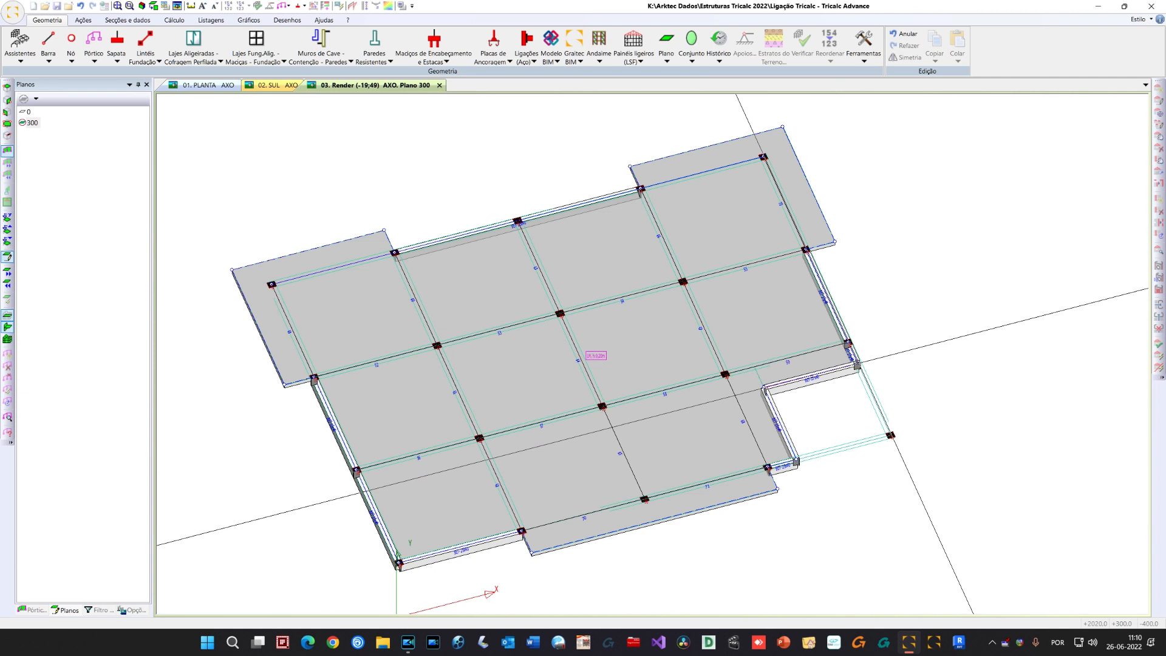
Draw two bars joining the isolated lower-right pillar to the slab corners on both sides of the open recess
click(891, 435)
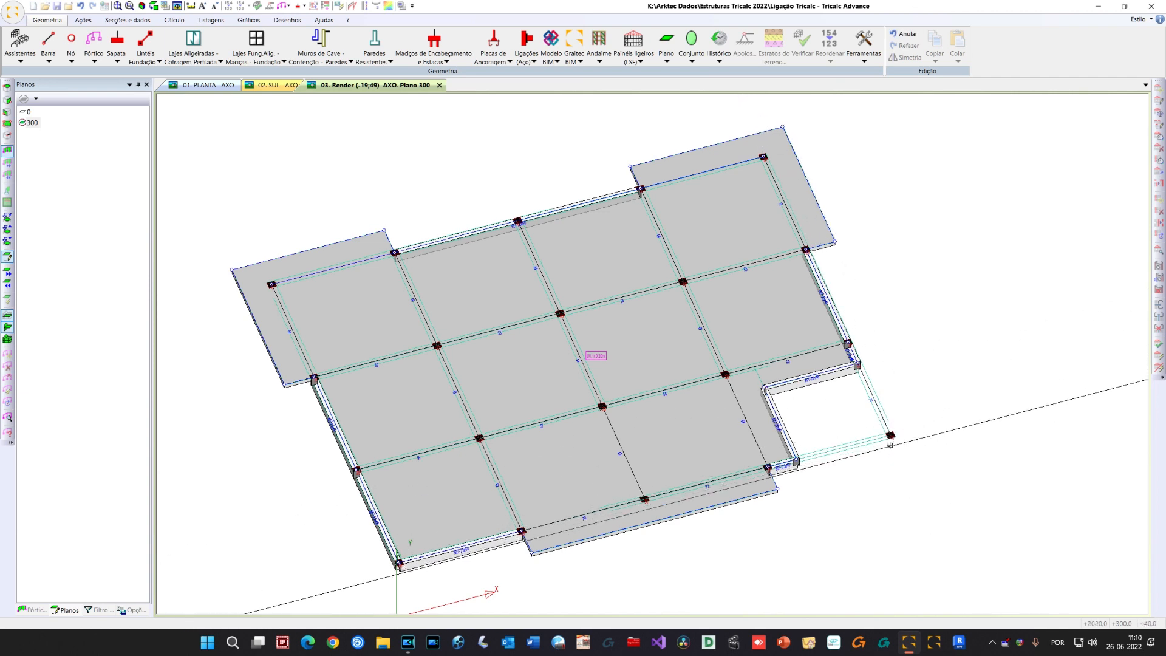
click(797, 460)
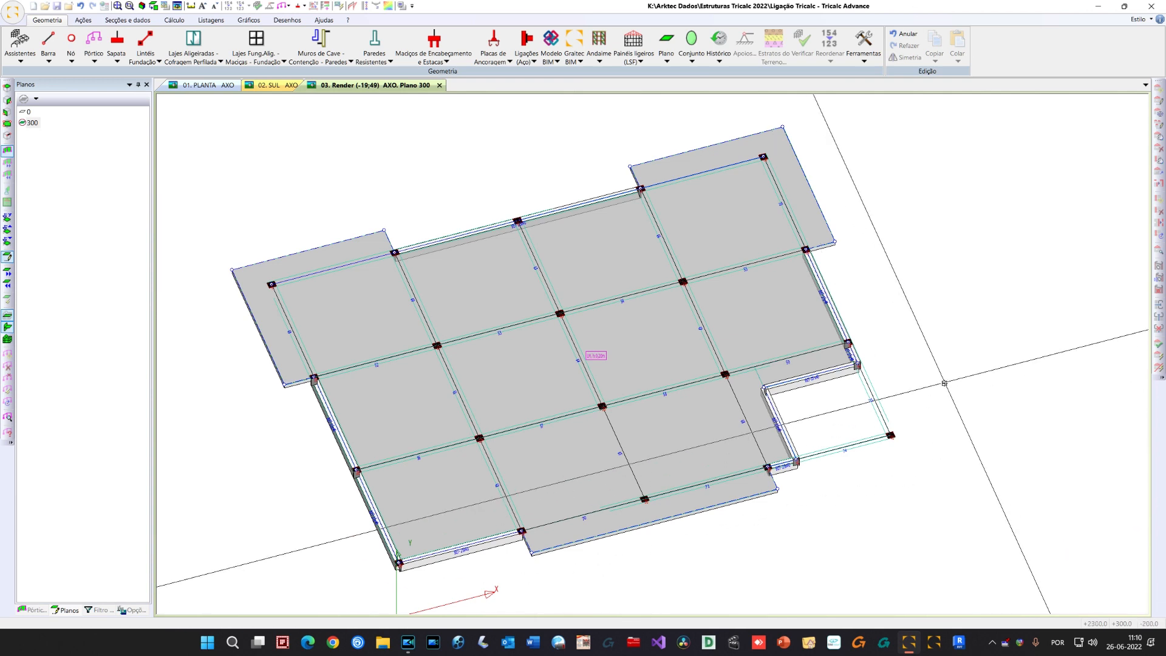
key(Escape)
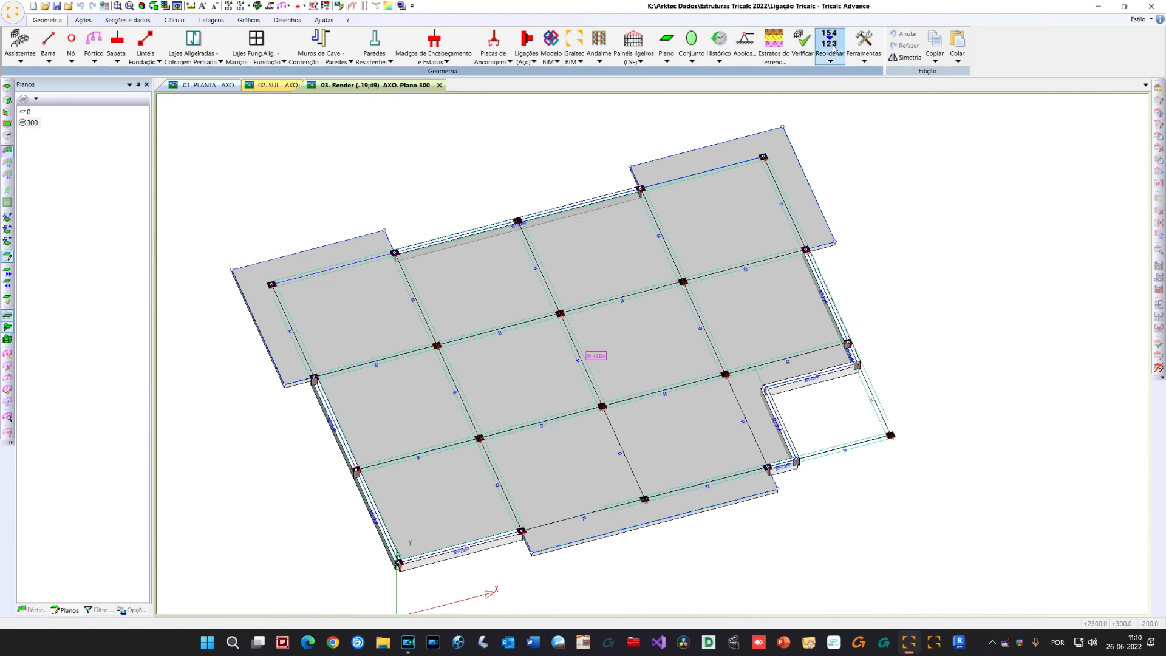
Verify the model geometry with the current verification options, including dividing bars that cross solid slabs
click(802, 42)
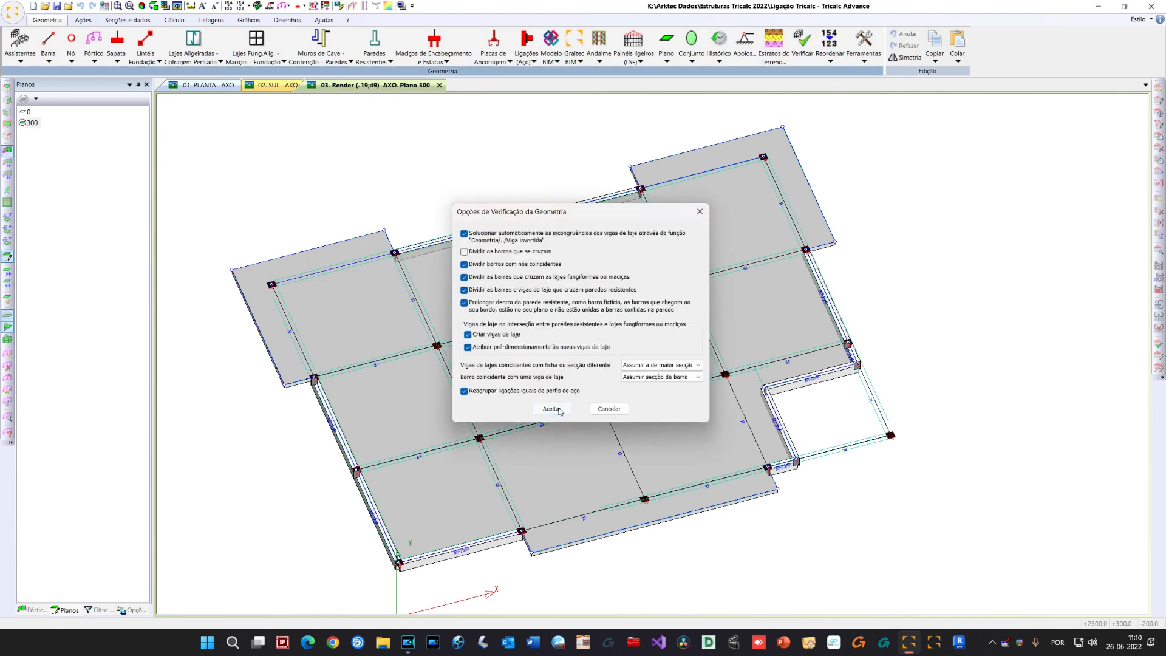
click(560, 411)
click(600, 346)
Examine the verified slab beams and the two bars around the open lower-right recess in the 3D view
middle_drag(490, 282, 613, 454)
click(1146, 506)
scroll(482, 373, up, 5)
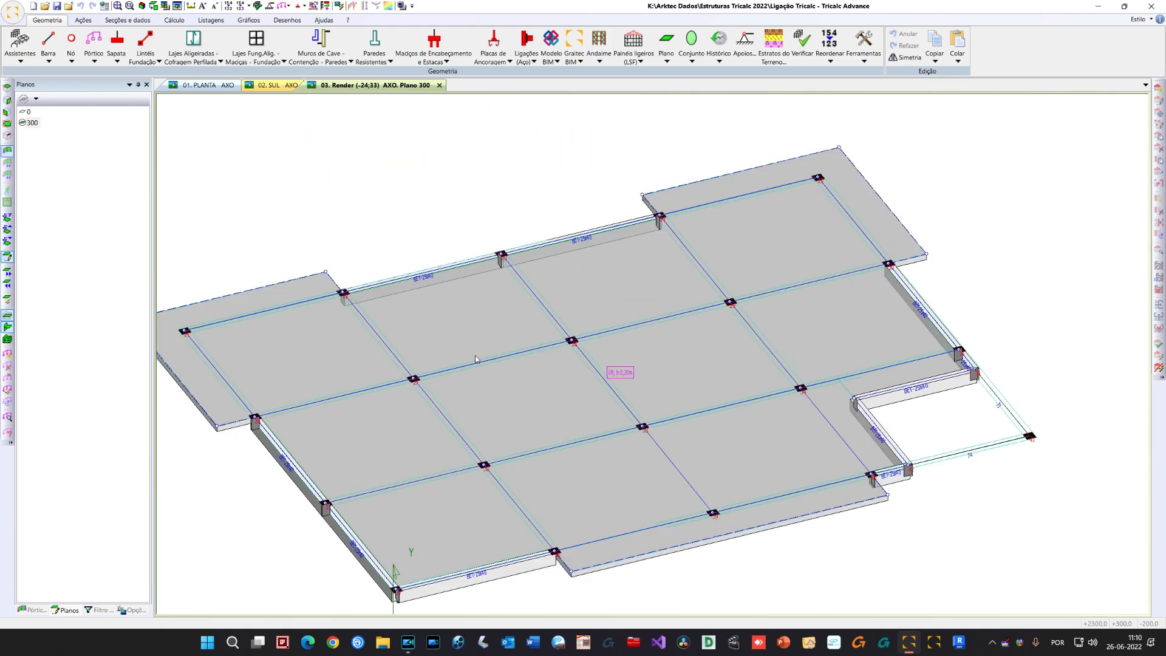
scroll(482, 374, down, 5)
middle_drag(515, 339, 657, 391)
scroll(781, 417, up, 2)
scroll(781, 417, up, 4)
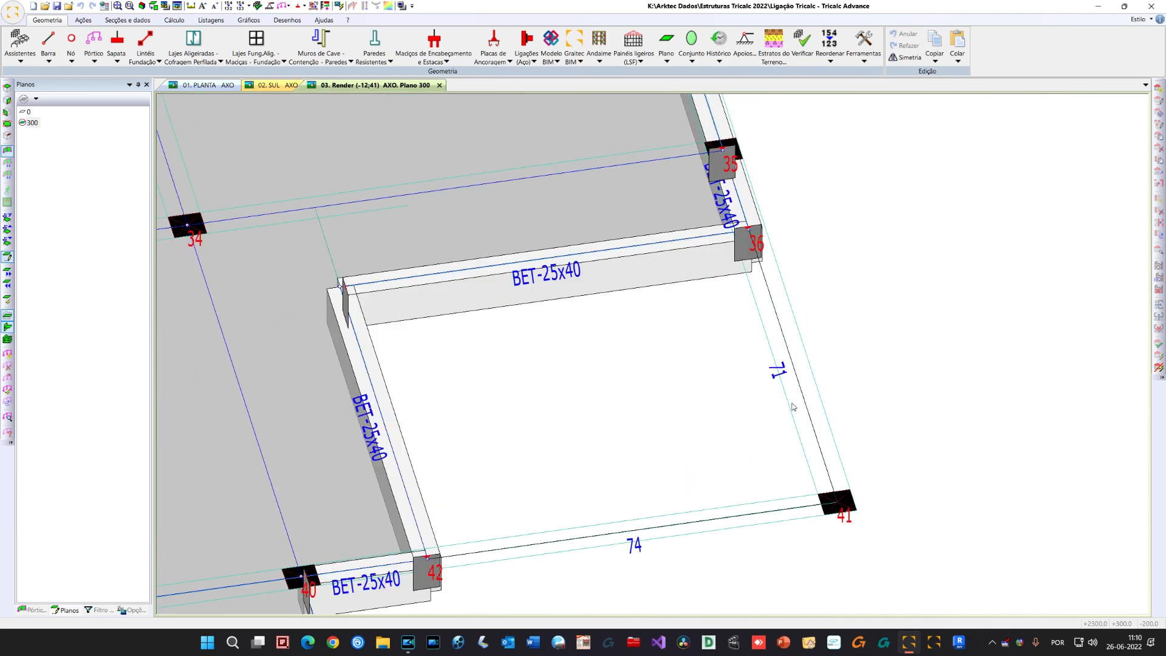
scroll(655, 376, down, 3)
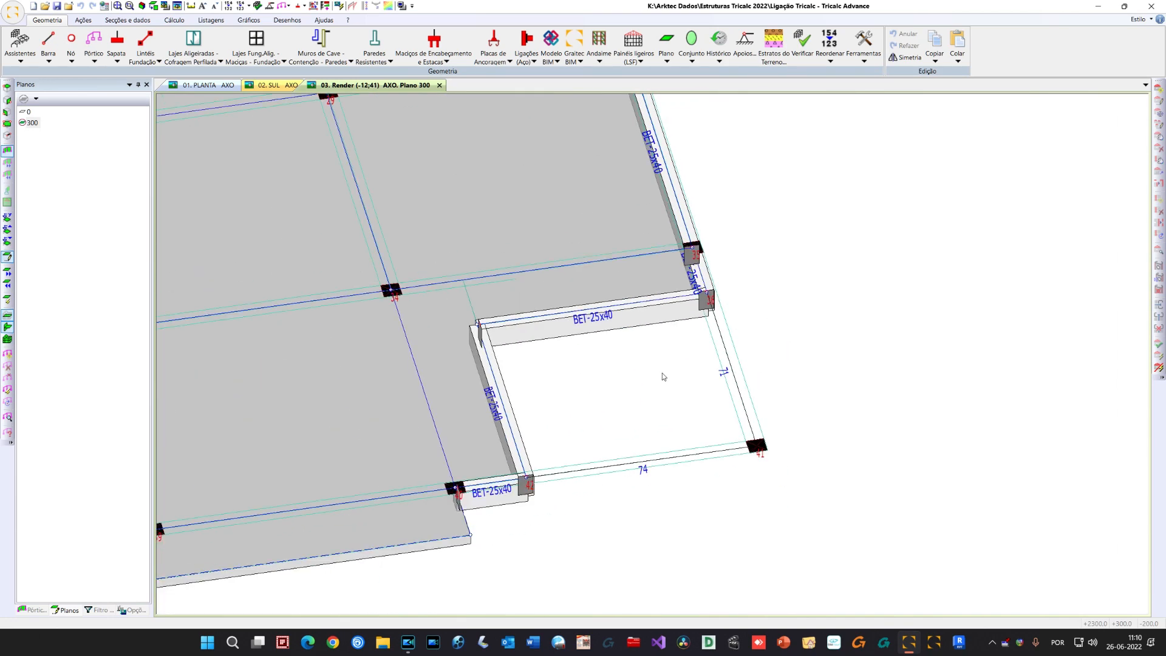
scroll(661, 376, down, 2)
scroll(533, 294, down, 4)
middle_drag(447, 302, 498, 347)
shift+middle_drag(538, 269, 497, 270)
Try to introduce a continuous permanent load of 10 kN/m on the bars, starting at the upper-left corner pillar
click(83, 20)
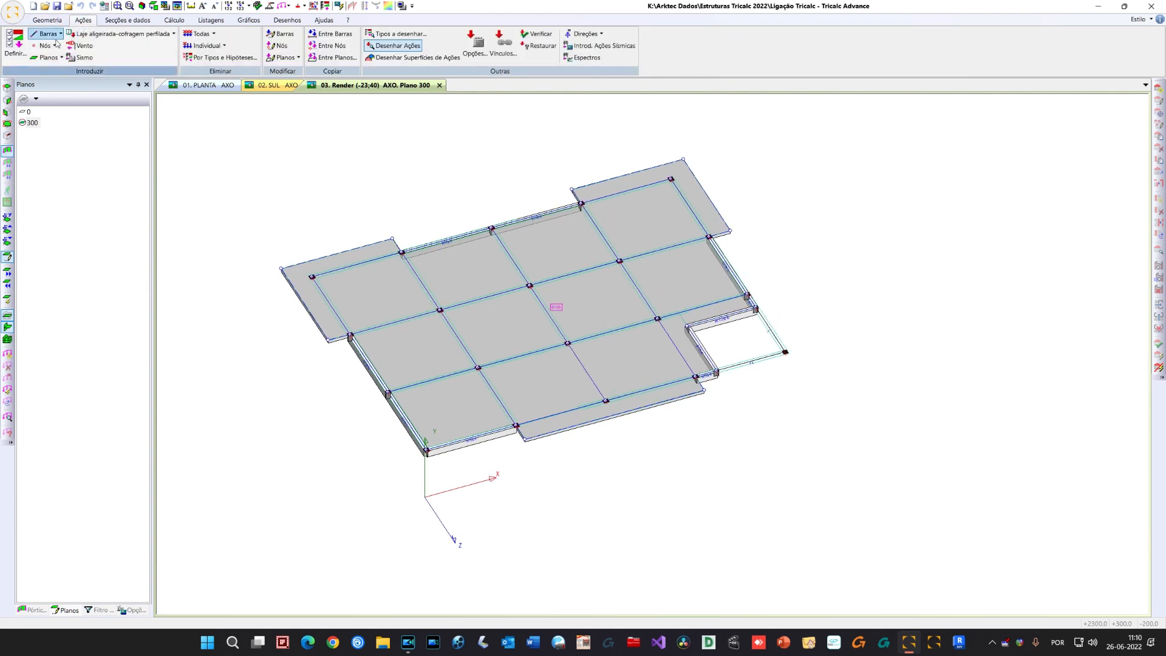
click(15, 46)
click(498, 261)
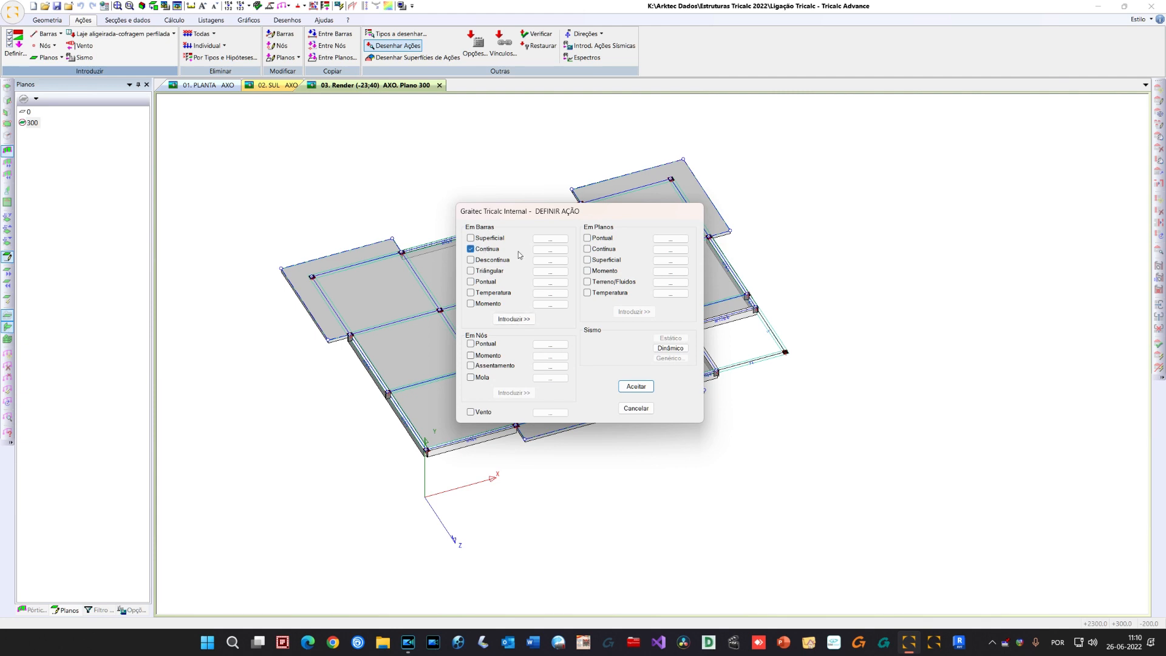
click(550, 250)
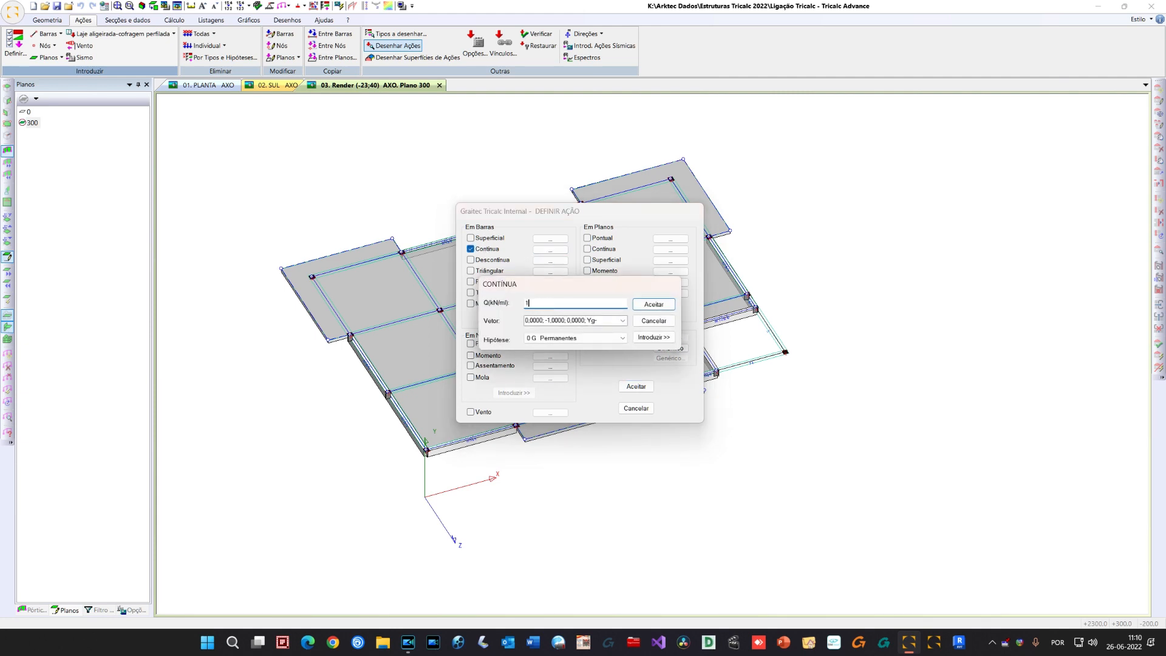
click(653, 337)
click(311, 276)
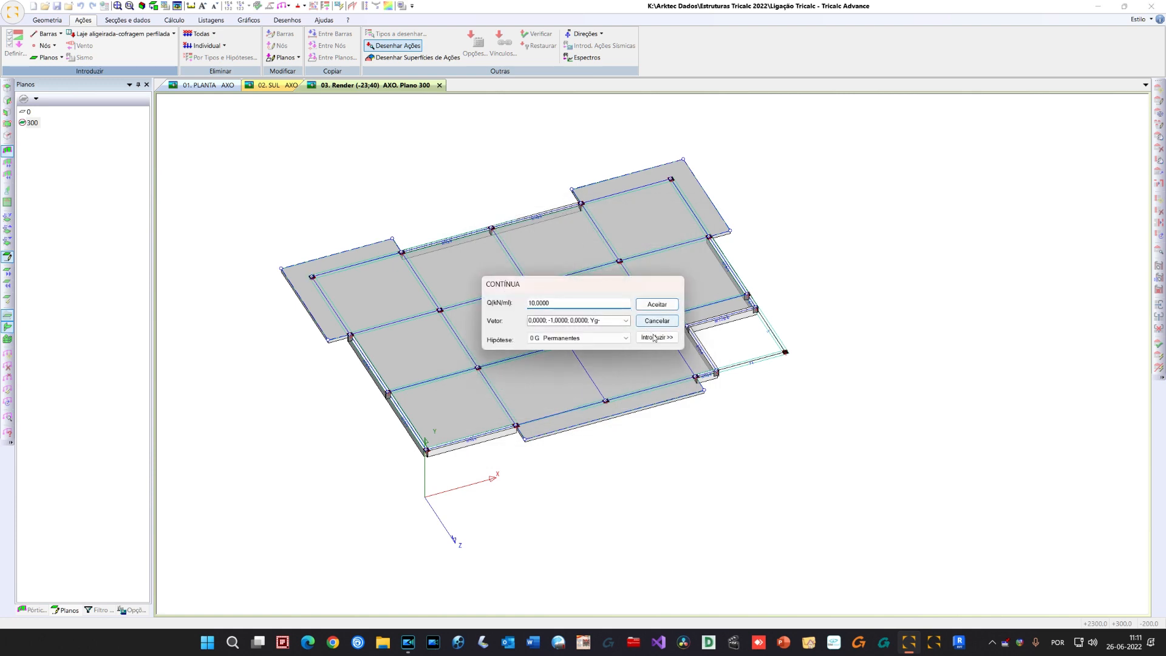
key(Return)
click(652, 322)
Introduce a continuous permanent load of 10 kN/m on the plane 300 slab along its perimeter pillar lines, skipping the open recess
click(472, 249)
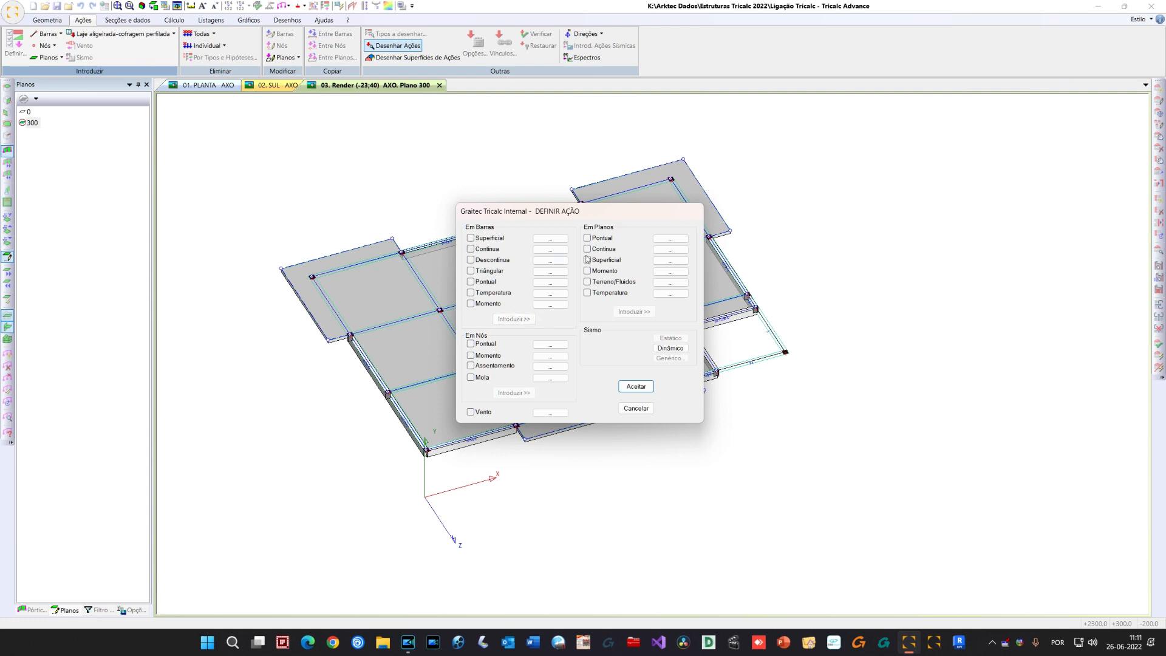
click(671, 249)
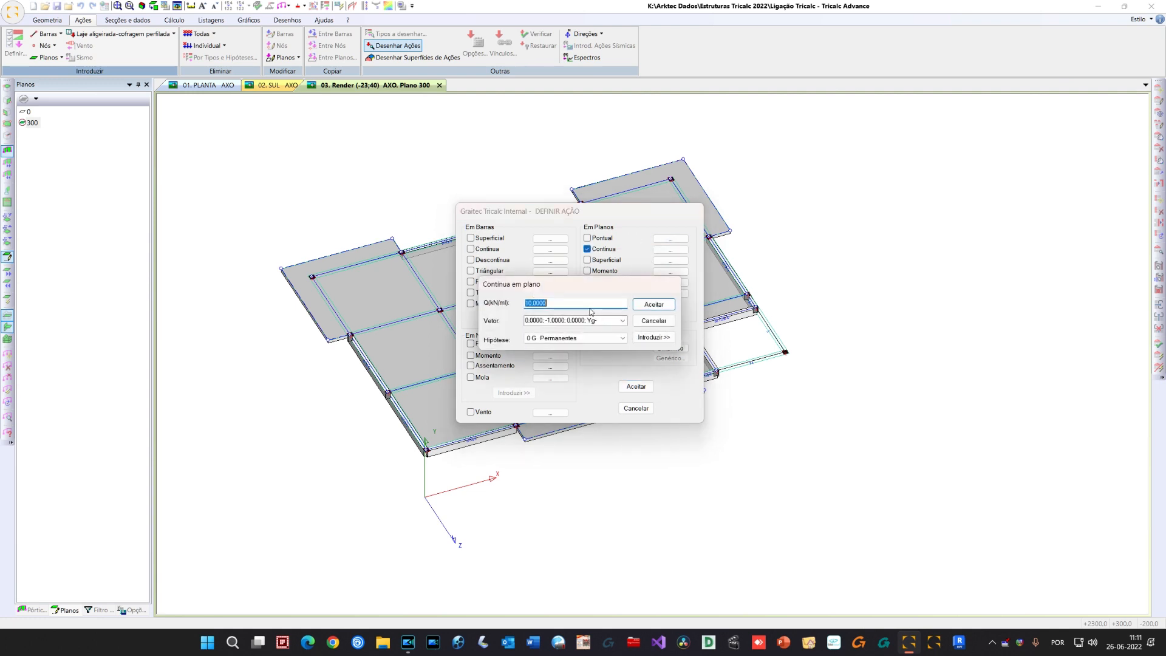
click(653, 337)
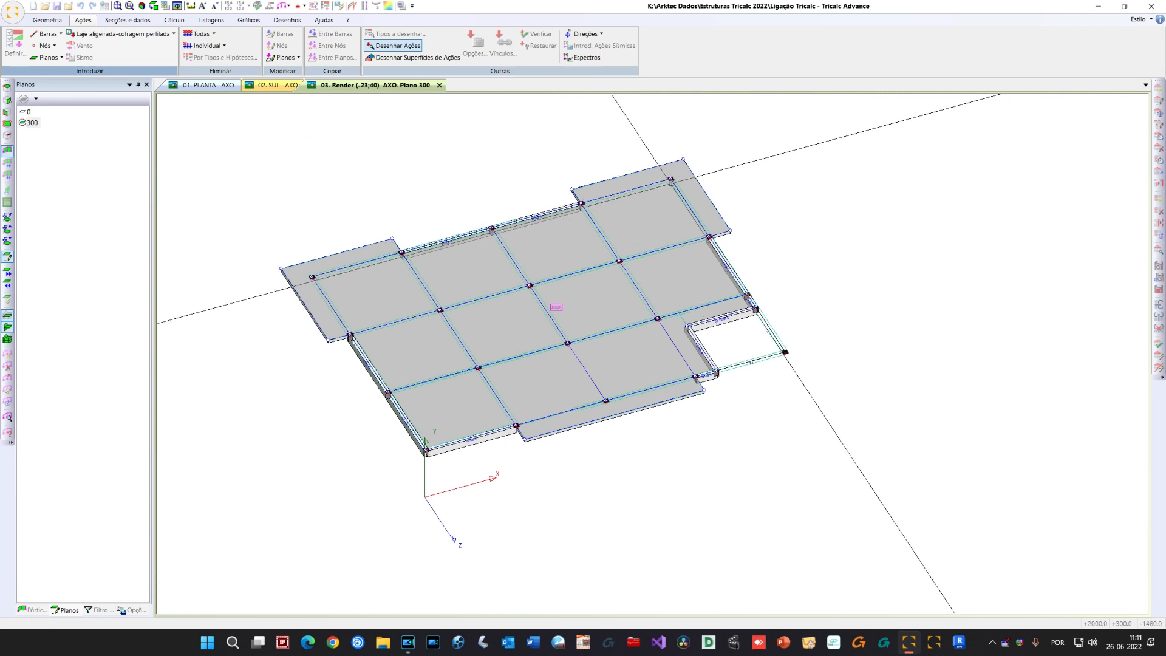
click(671, 178)
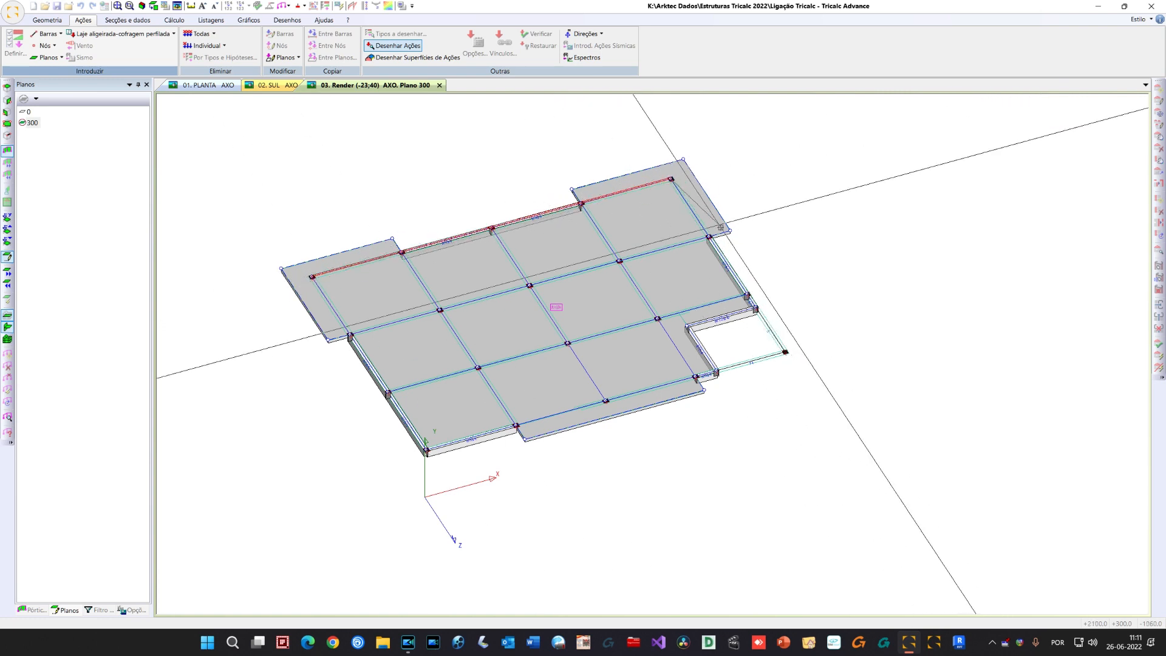
click(755, 305)
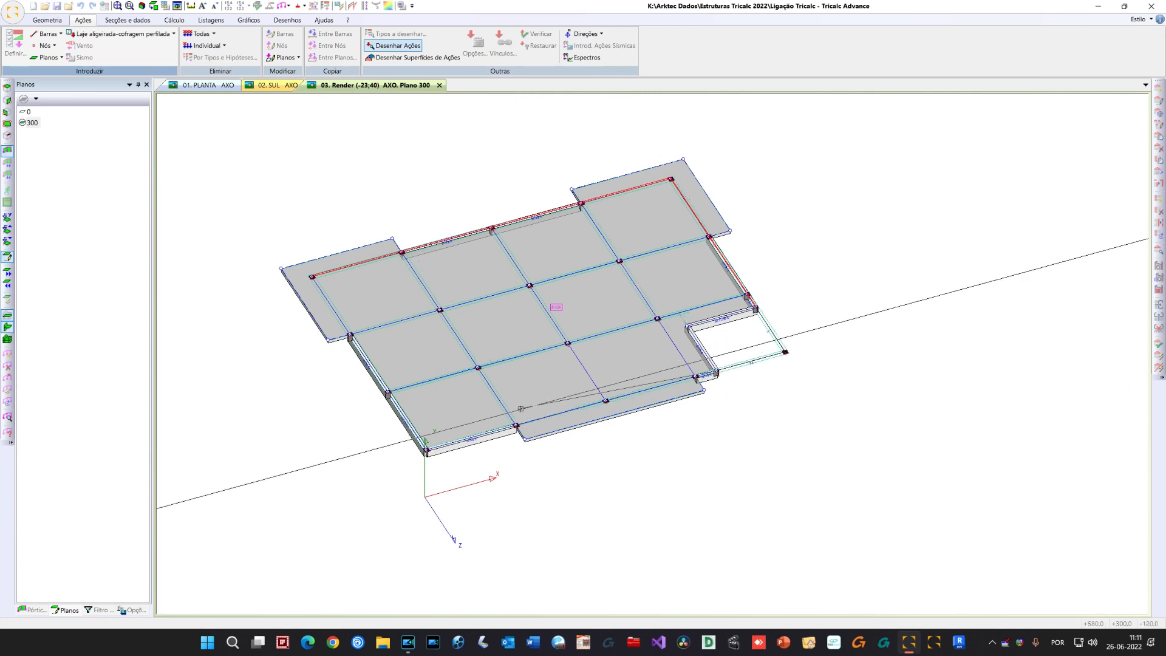
click(426, 449)
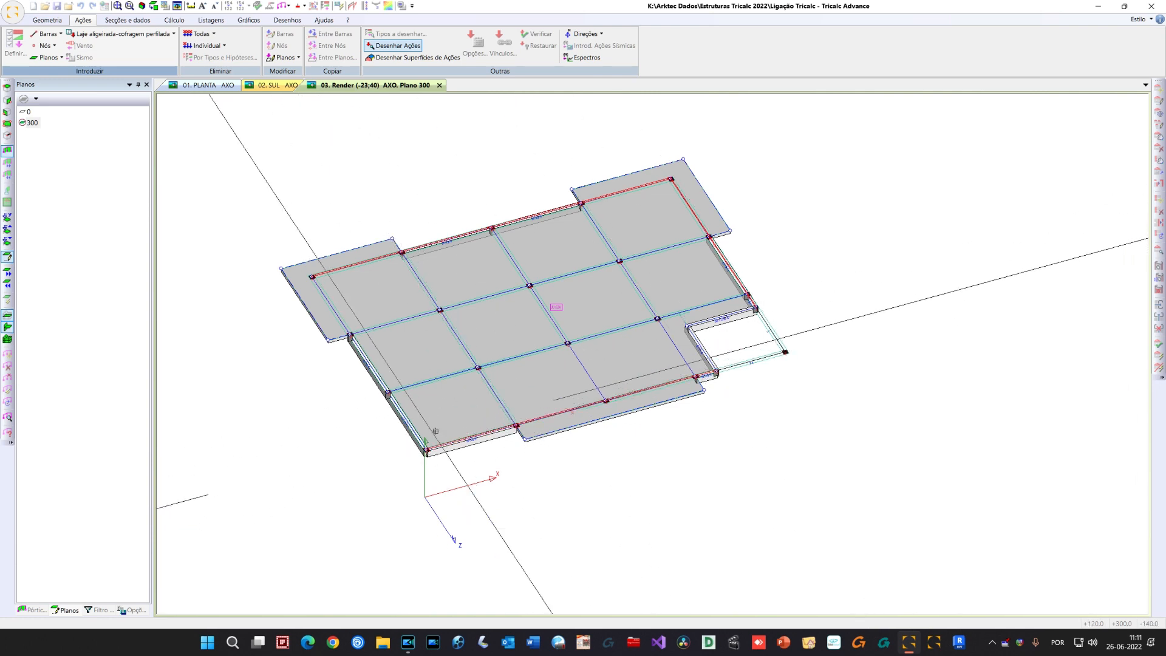
click(312, 277)
right_click(358, 208)
Introduce a continuous permanent load of 10 kN/m on the two outer bars enclosing the open recess
click(650, 336)
click(543, 250)
click(654, 337)
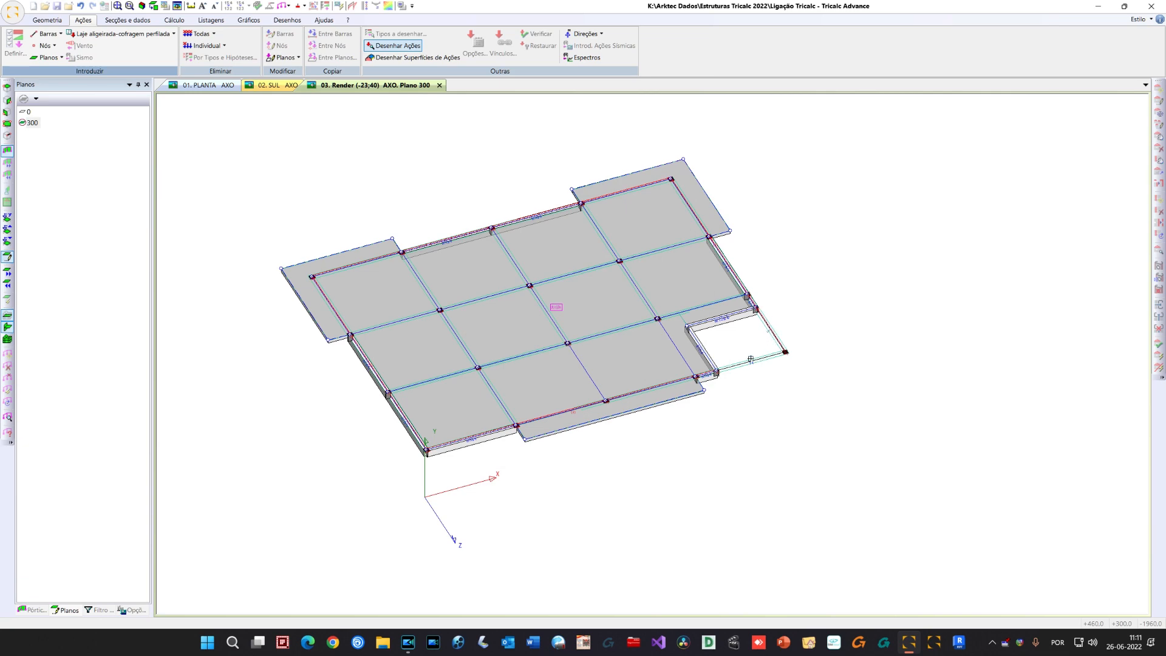
scroll(768, 350, up, 4)
scroll(765, 348, down, 1)
right_click(817, 275)
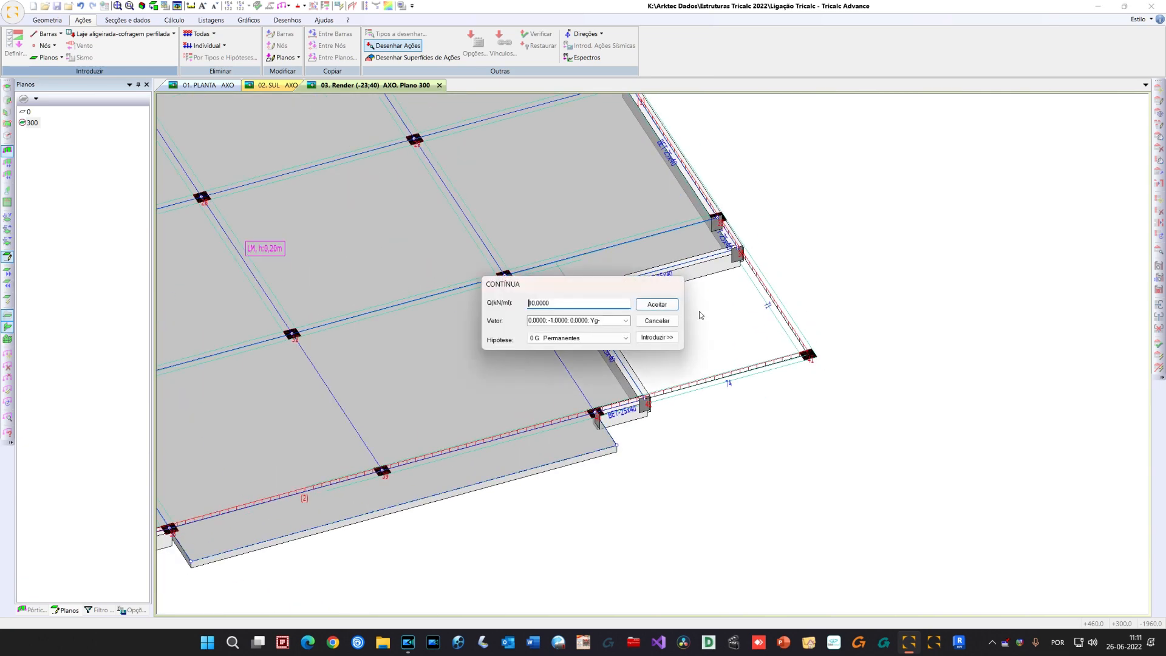
click(663, 325)
click(634, 407)
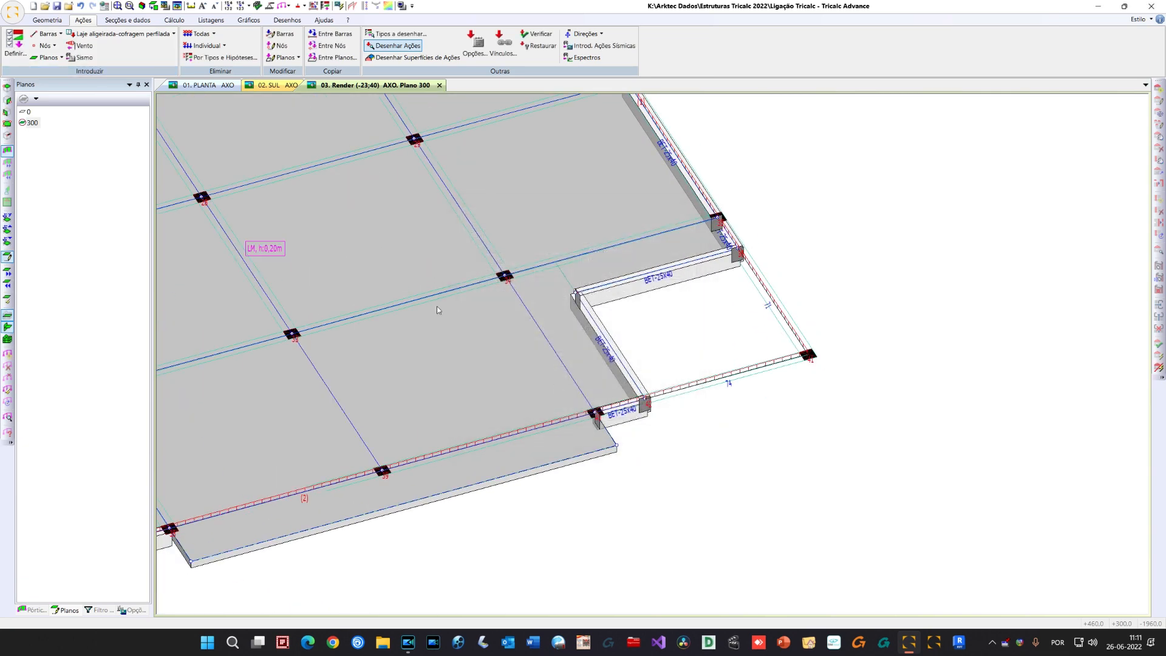
Examine the line loads around the slab perimeter and the open recess in the 3D view
click(103, 610)
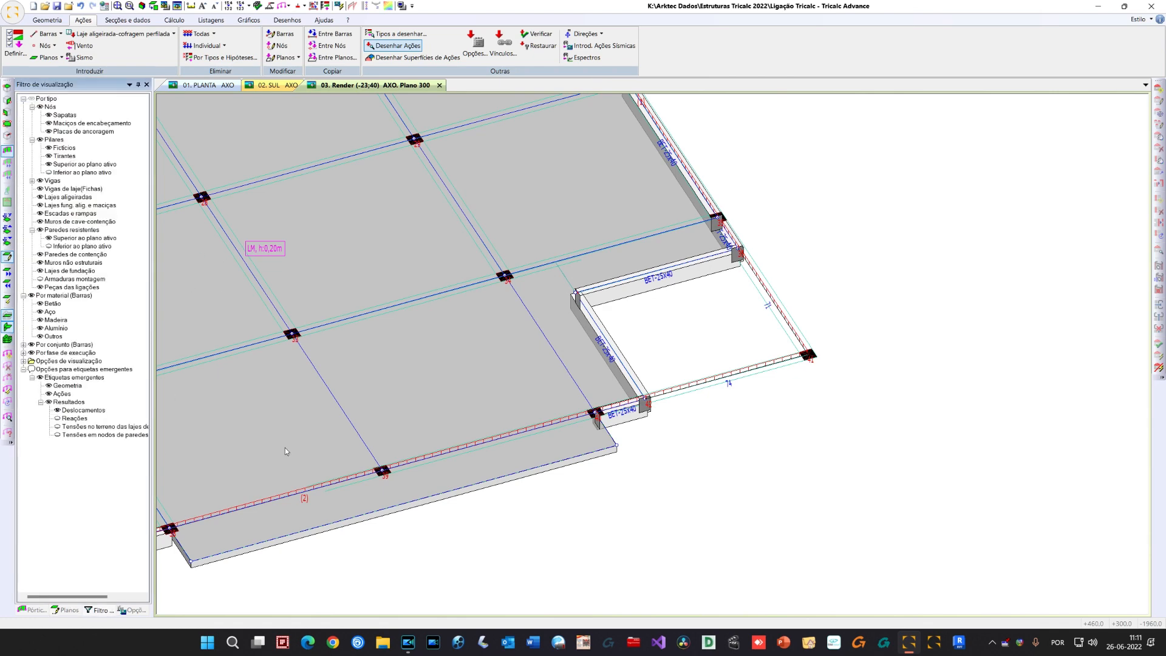
scroll(583, 411, up, 3)
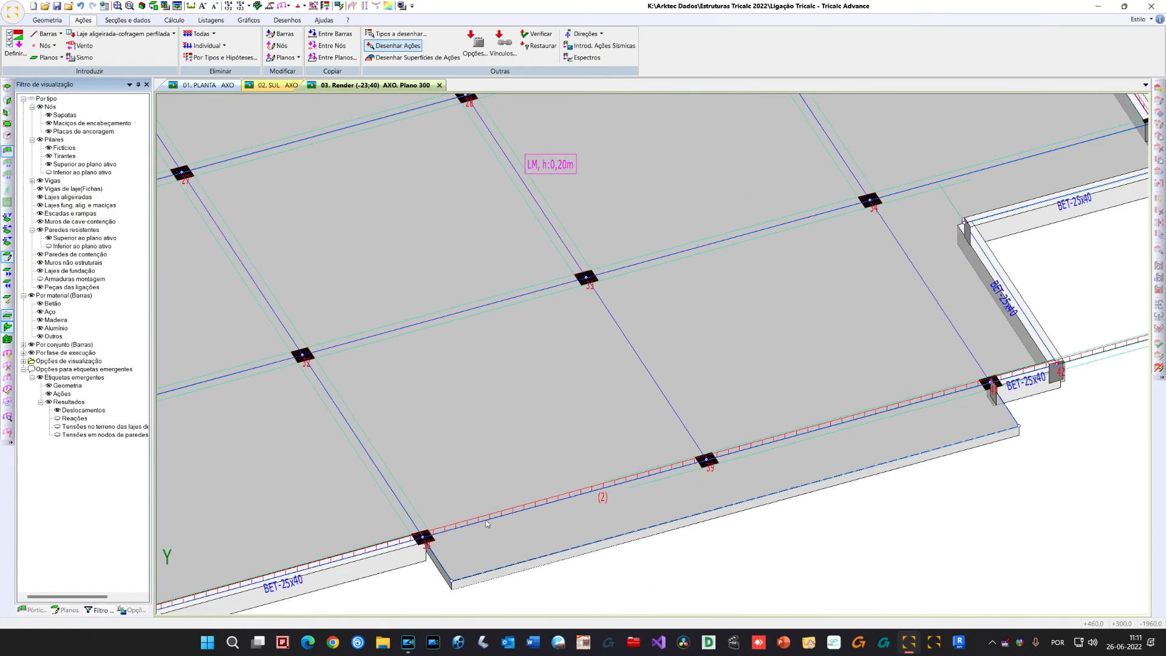
scroll(401, 502, down, 3)
middle_drag(448, 485, 466, 516)
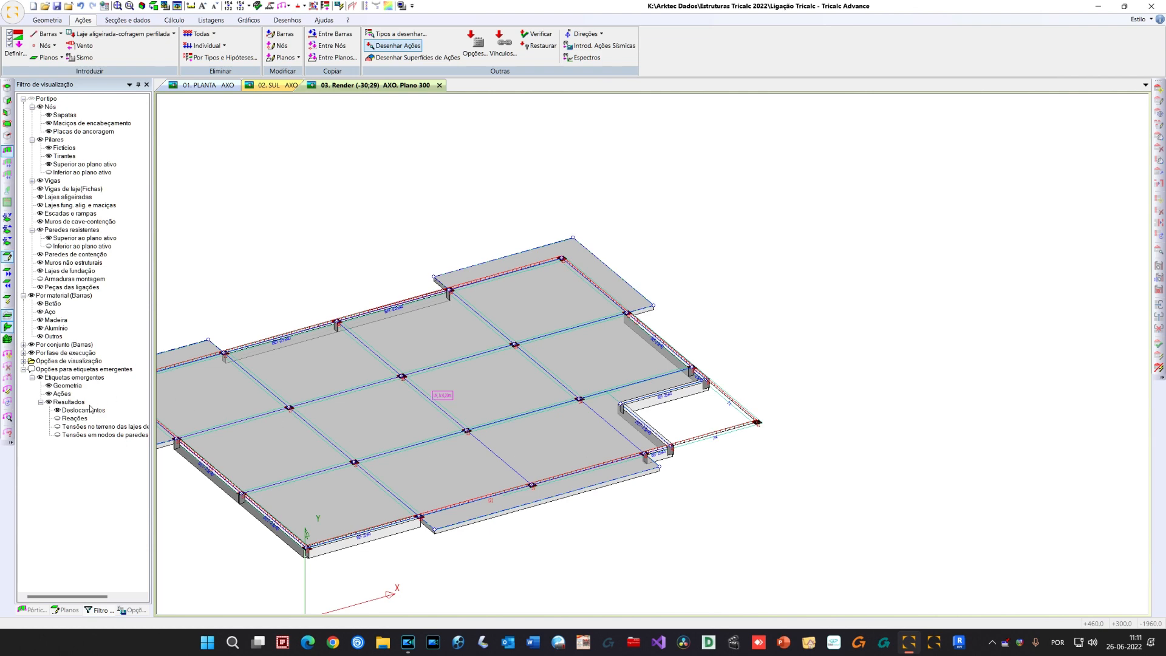
middle_drag(190, 311, 406, 285)
middle_drag(300, 332, 299, 334)
middle_drag(453, 421, 447, 422)
middle_drag(575, 471, 515, 448)
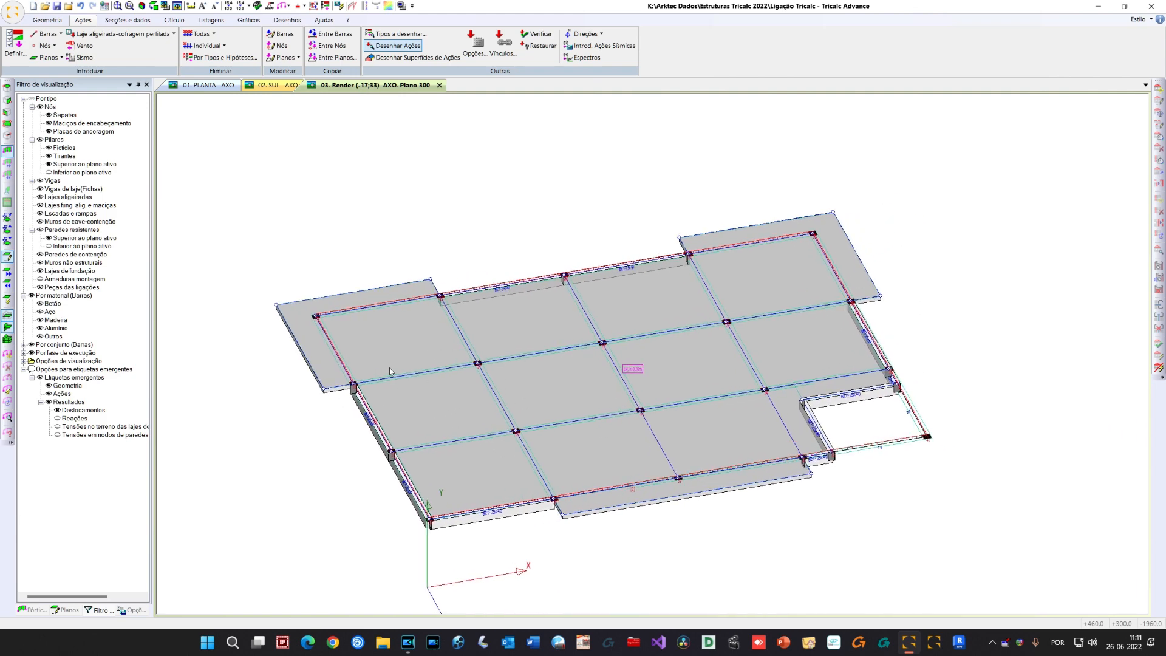
Assign the BET 25x40 section to all bars of plane 300
click(128, 20)
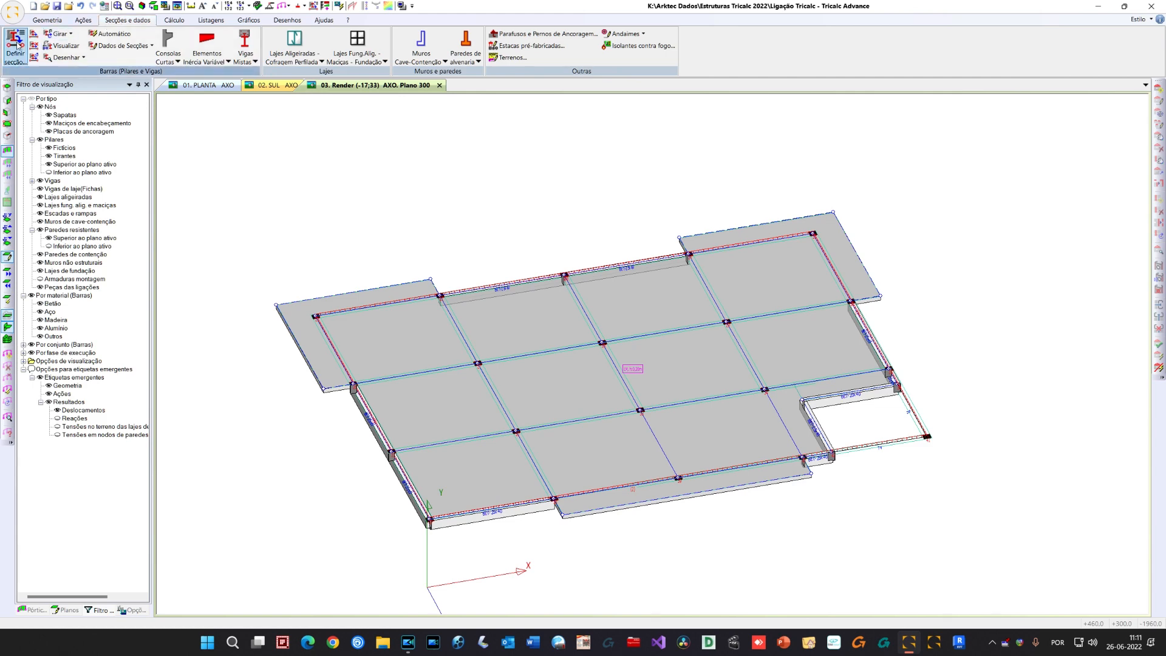
click(15, 45)
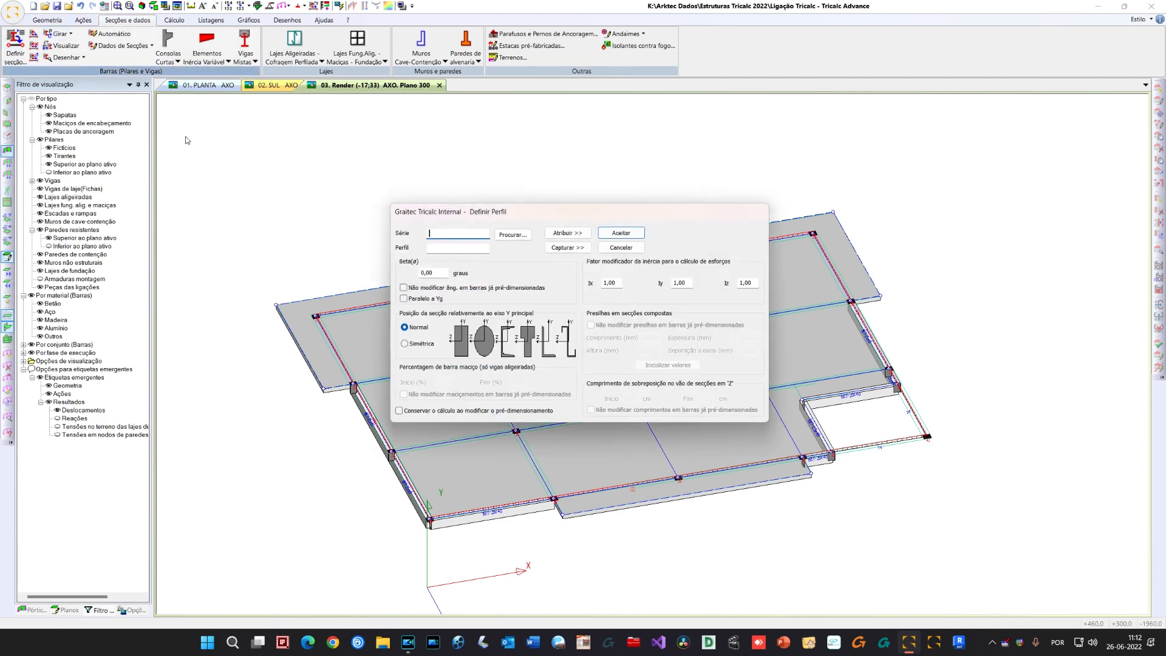
click(480, 249)
click(570, 235)
drag(238, 124, 1049, 564)
right_click(931, 296)
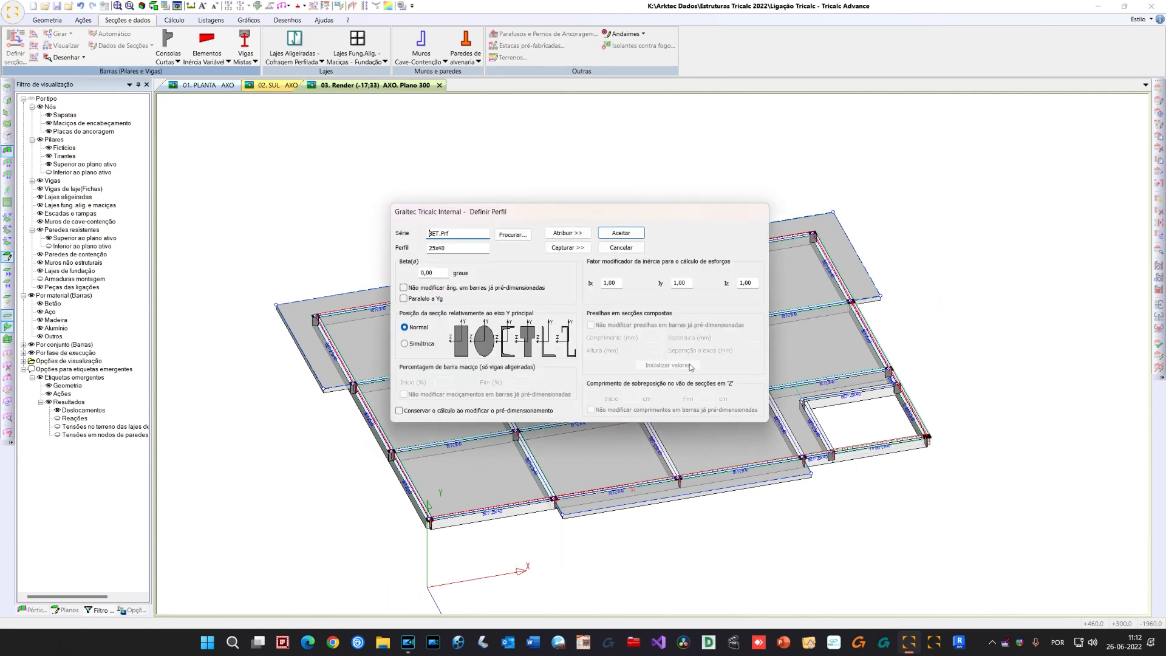
click(629, 234)
mouse_move(660, 384)
middle_down()
mouse_move(698, 355)
mouse_move(674, 375)
middle_up()
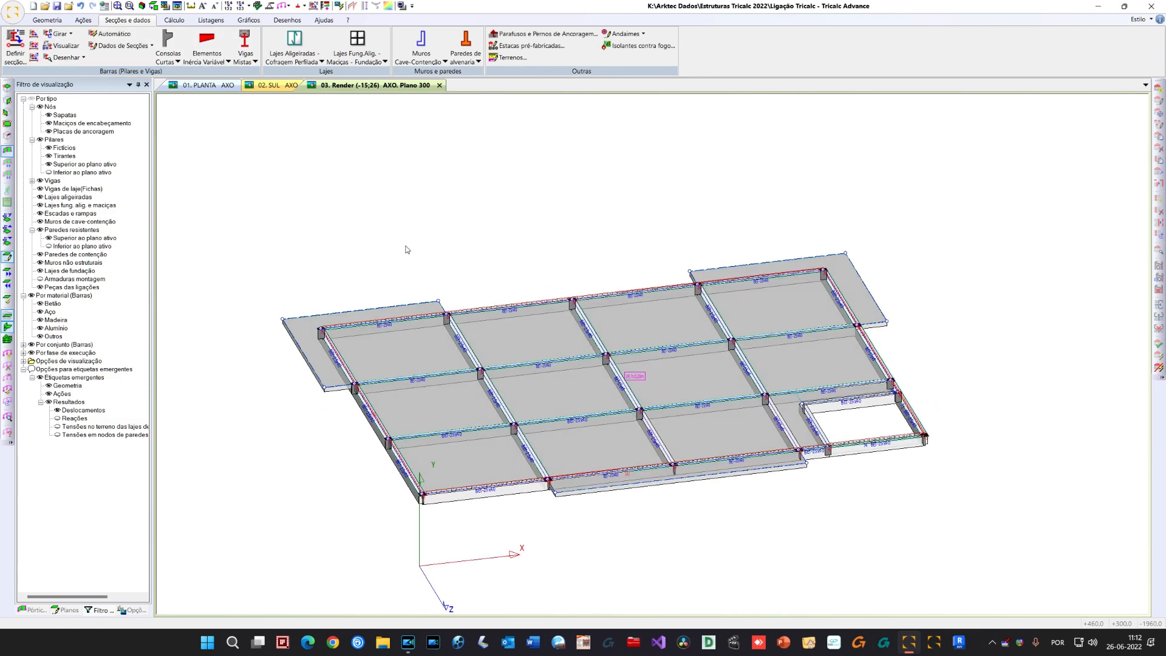
Verify the model geometry with the current verification options and dismiss the verification messages
click(47, 20)
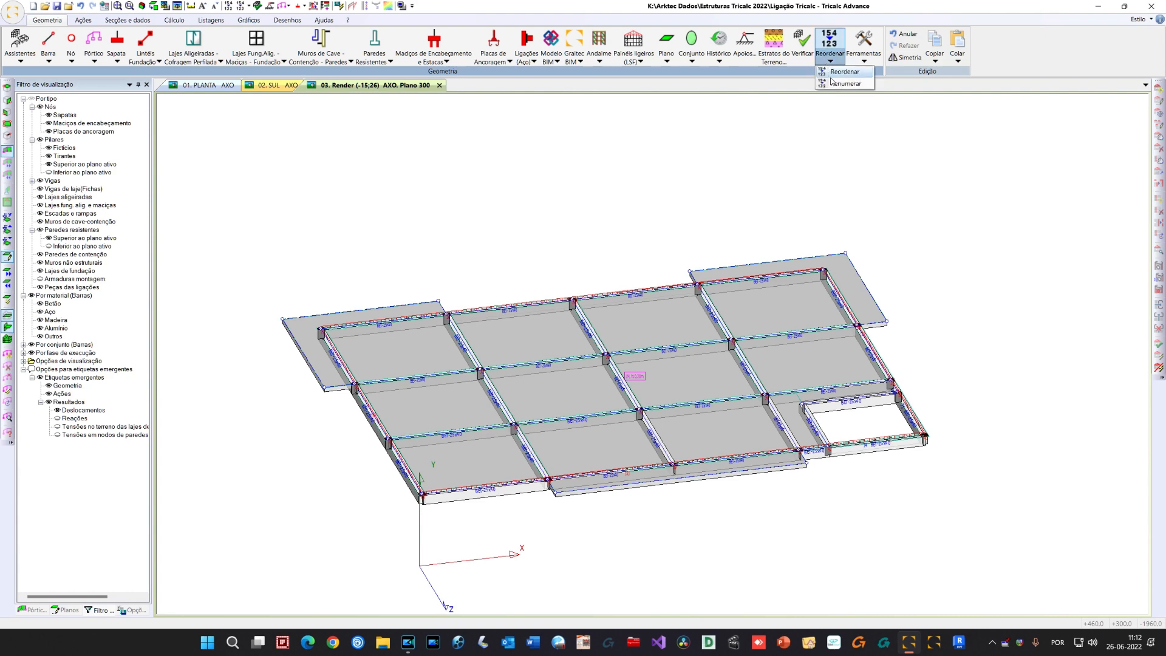
click(802, 43)
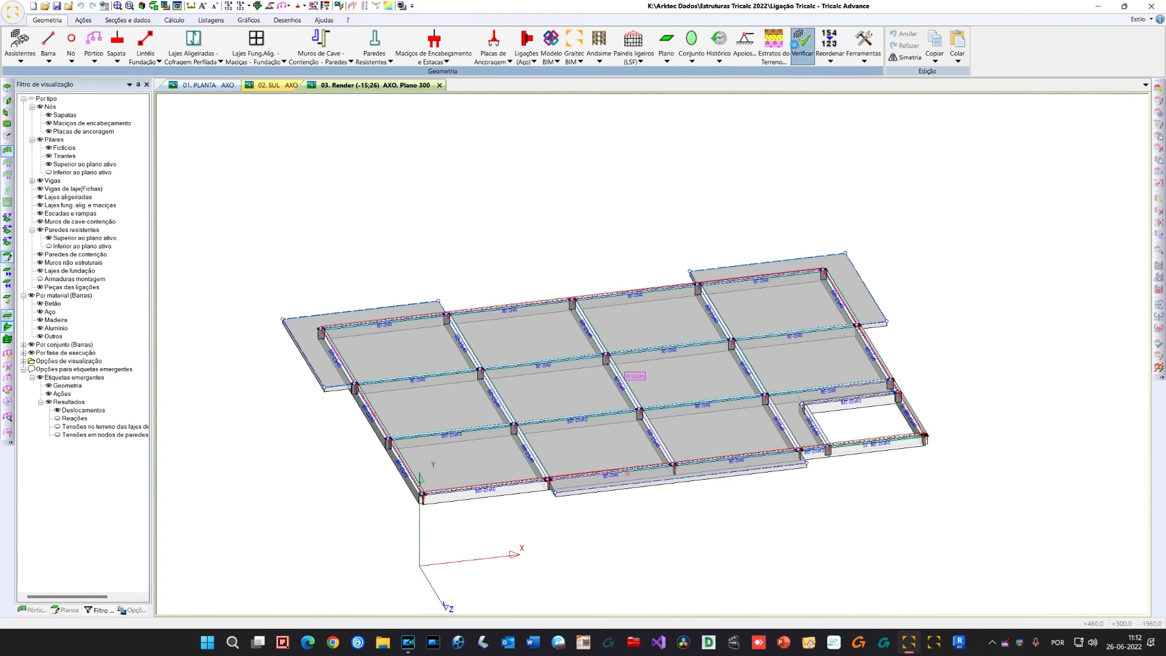
click(552, 408)
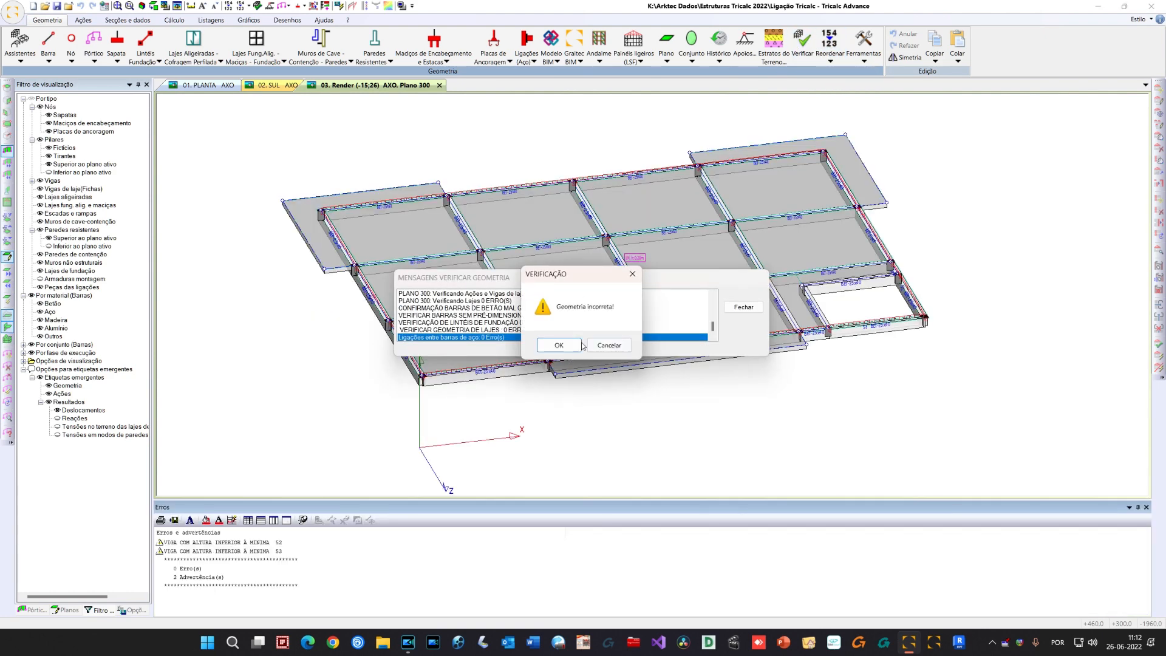
click(592, 347)
Locate beams 52 and 53 from the verification warnings in the 3D view and close the error list
drag(269, 560, 283, 542)
middle_drag(761, 373, 759, 380)
scroll(875, 347, up, 3)
scroll(869, 352, up, 3)
click(1084, 344)
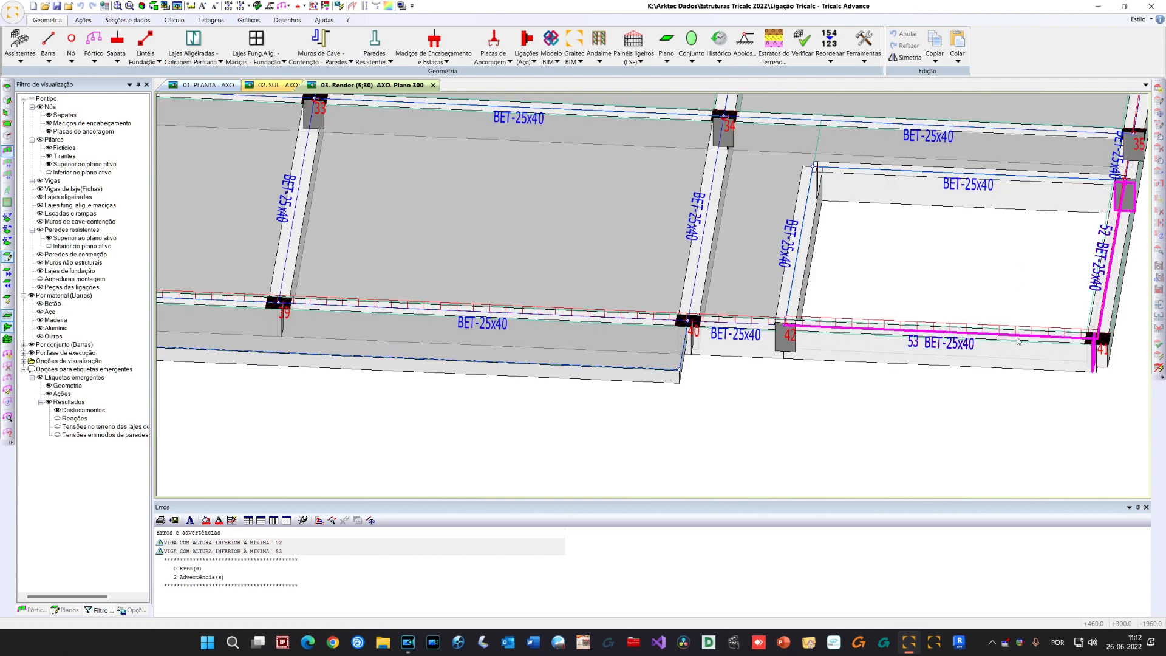
scroll(850, 400, down, 2)
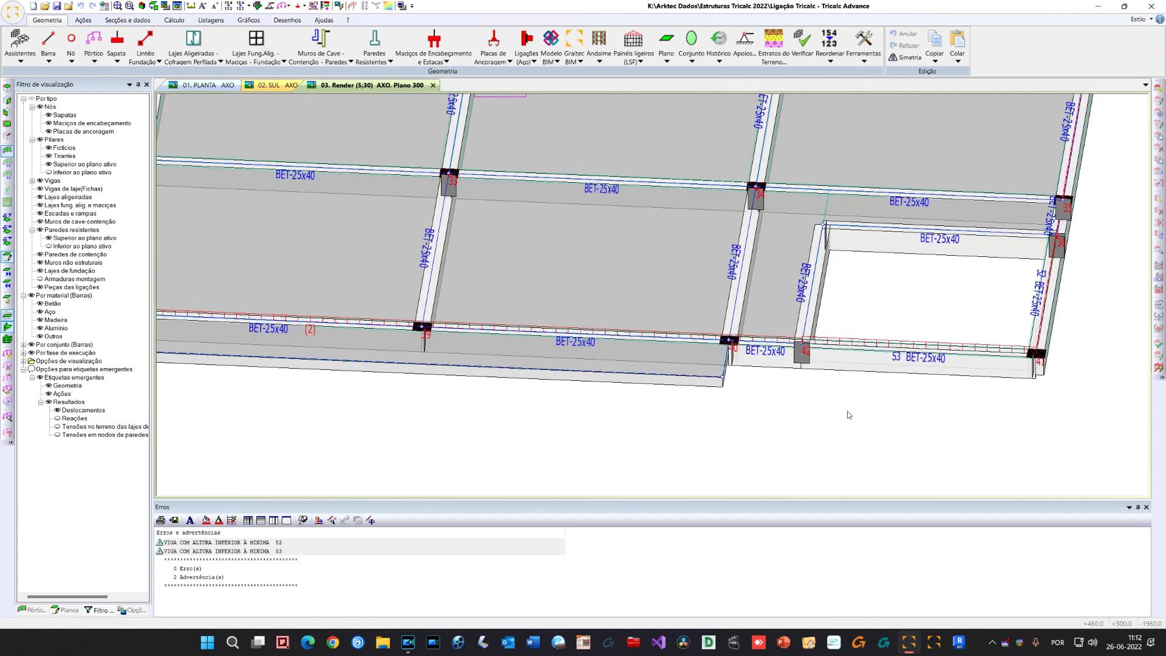
click(1146, 508)
scroll(868, 460, down, 3)
shift+middle_drag(689, 346, 716, 318)
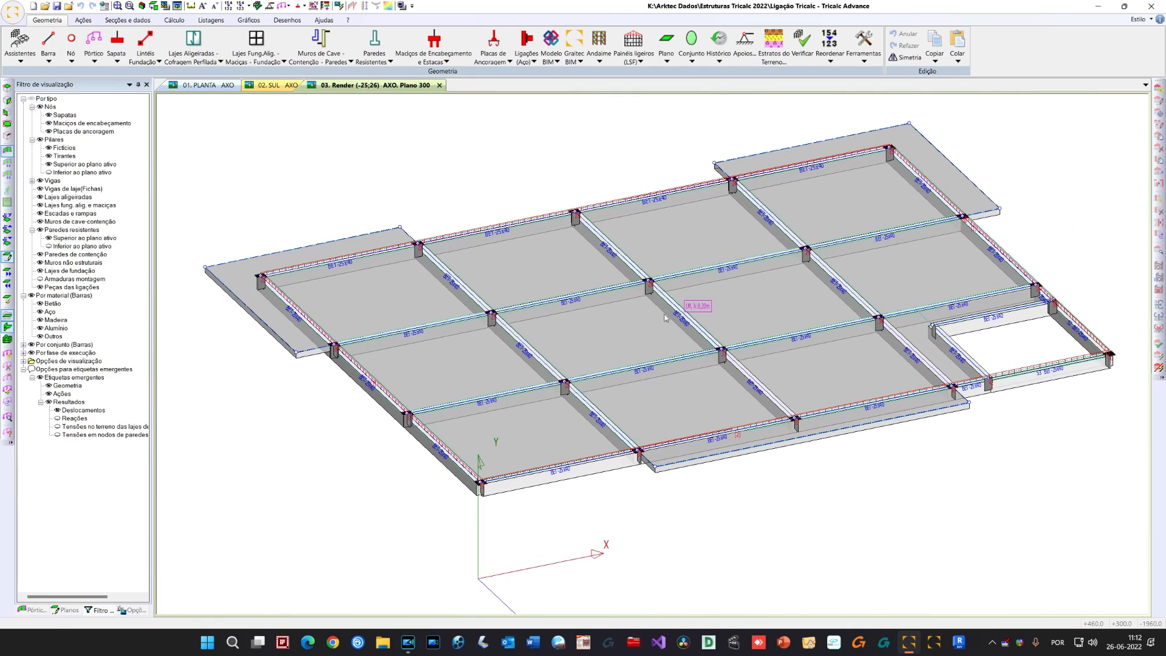
Review the whole structure in 3D and return the display to plane 300 only
key(Escape)
shift+middle_drag(587, 387, 560, 353)
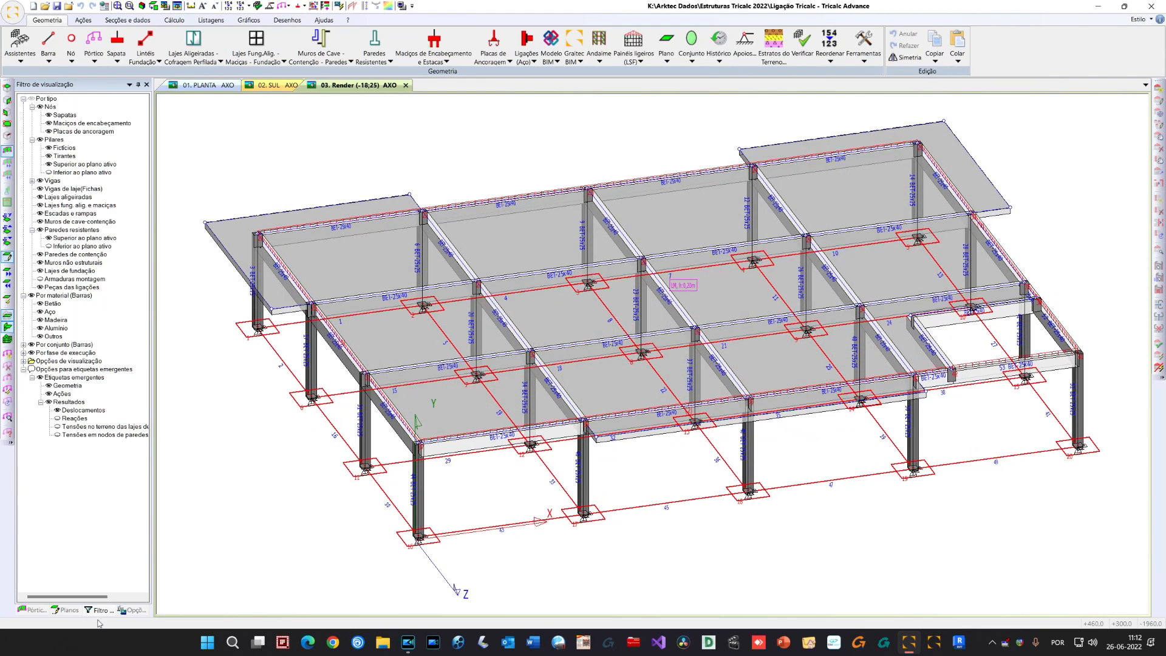
click(67, 610)
double_click(32, 123)
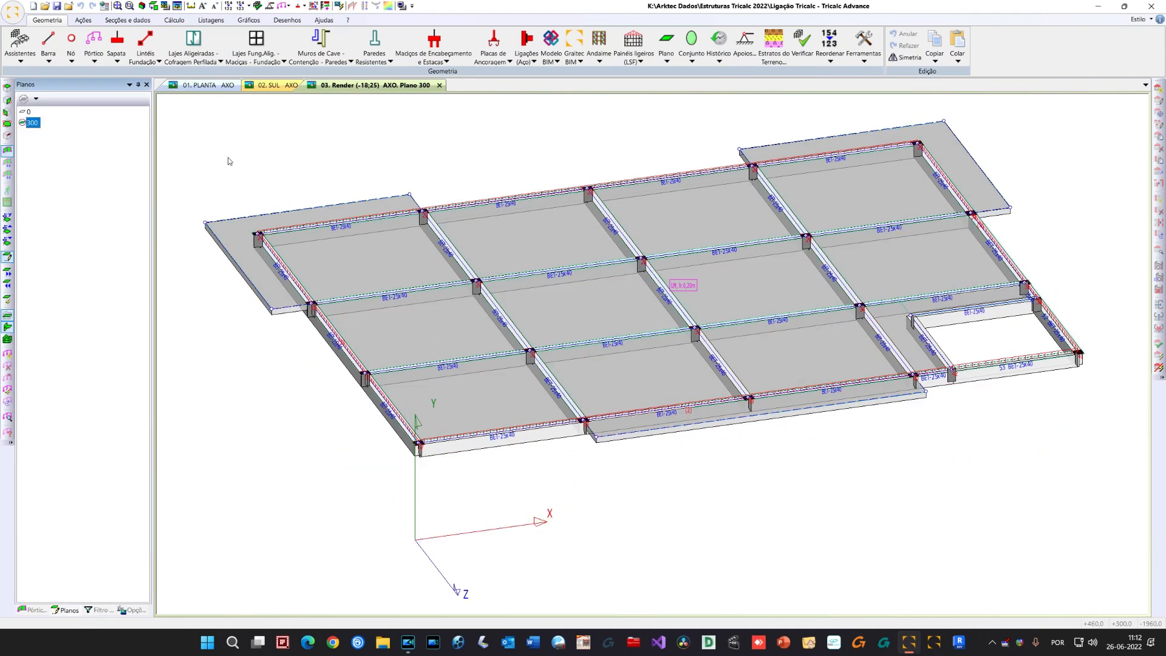
shift+middle_drag(343, 264, 332, 251)
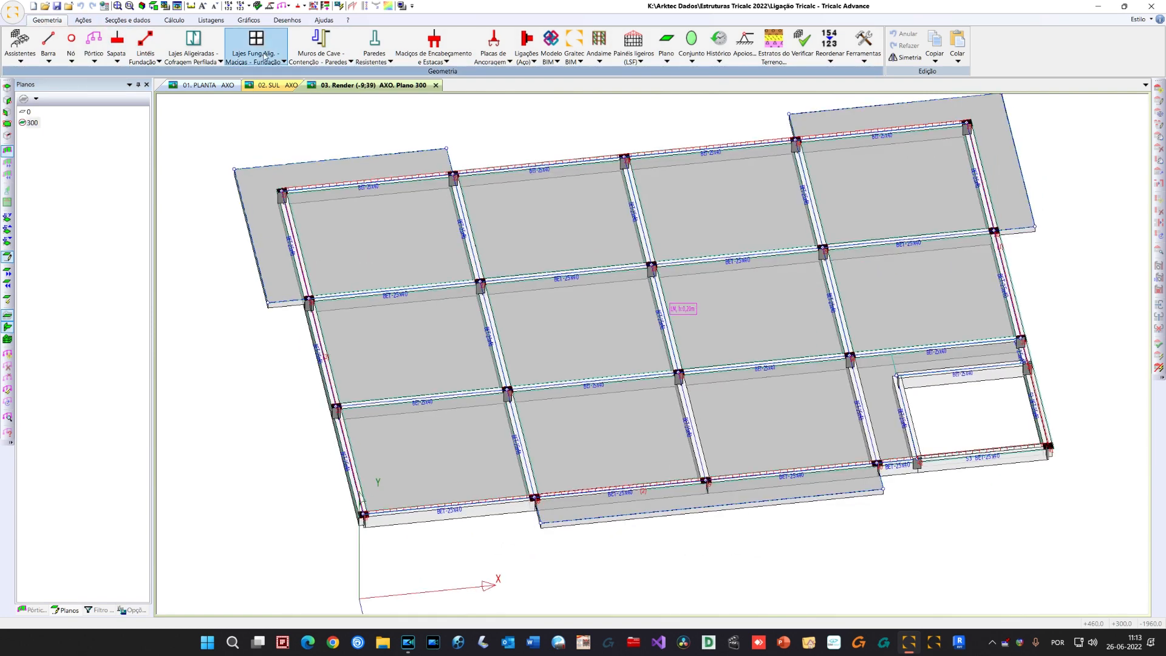
Copy the plane 300 slab upward by translation with its nodes and connecting bars, creating planes 600, 900 and 1200, and display the whole structure
click(265, 55)
click(323, 207)
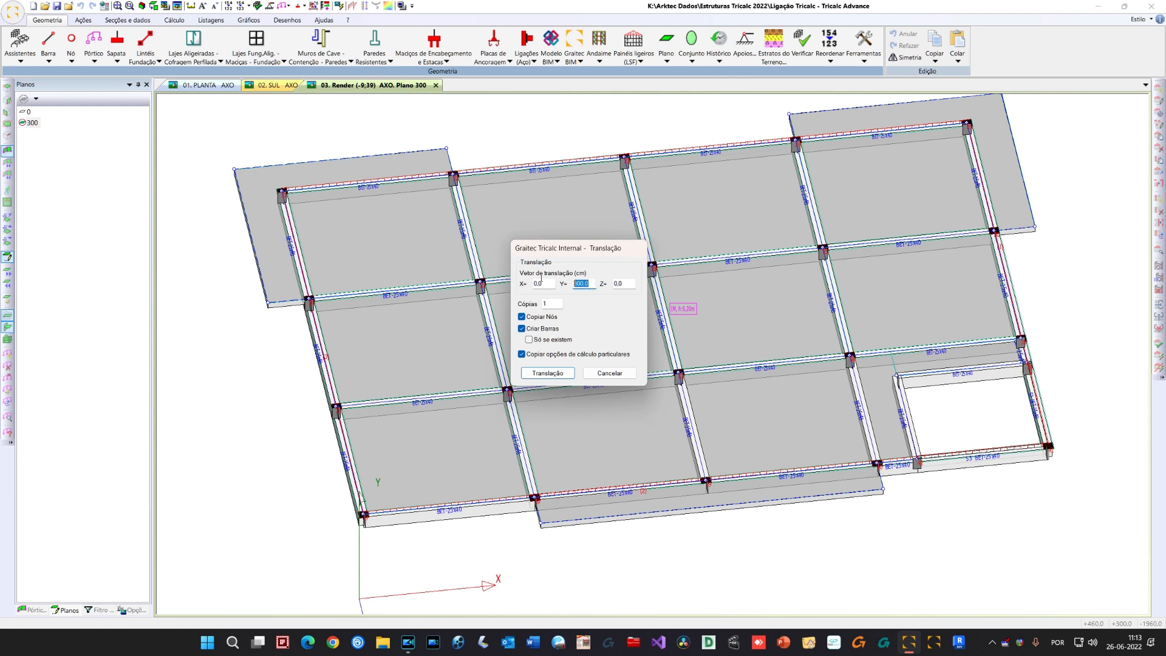
click(558, 306)
click(547, 373)
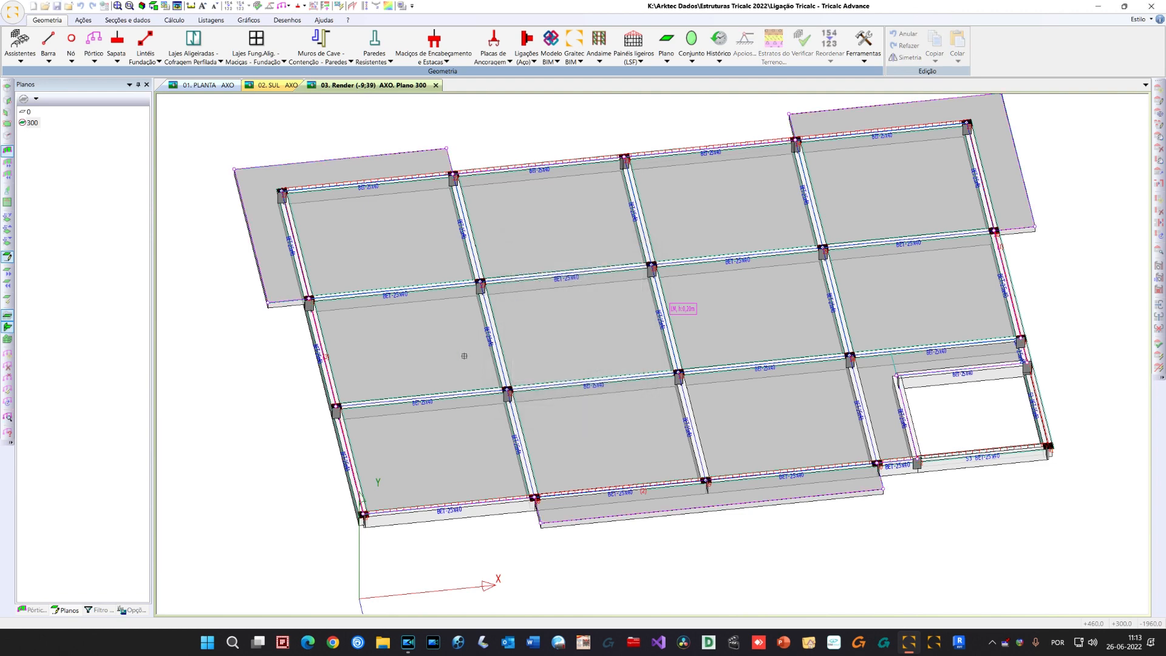
shift+middle_drag(621, 492, 570, 427)
middle_drag(570, 427, 640, 397)
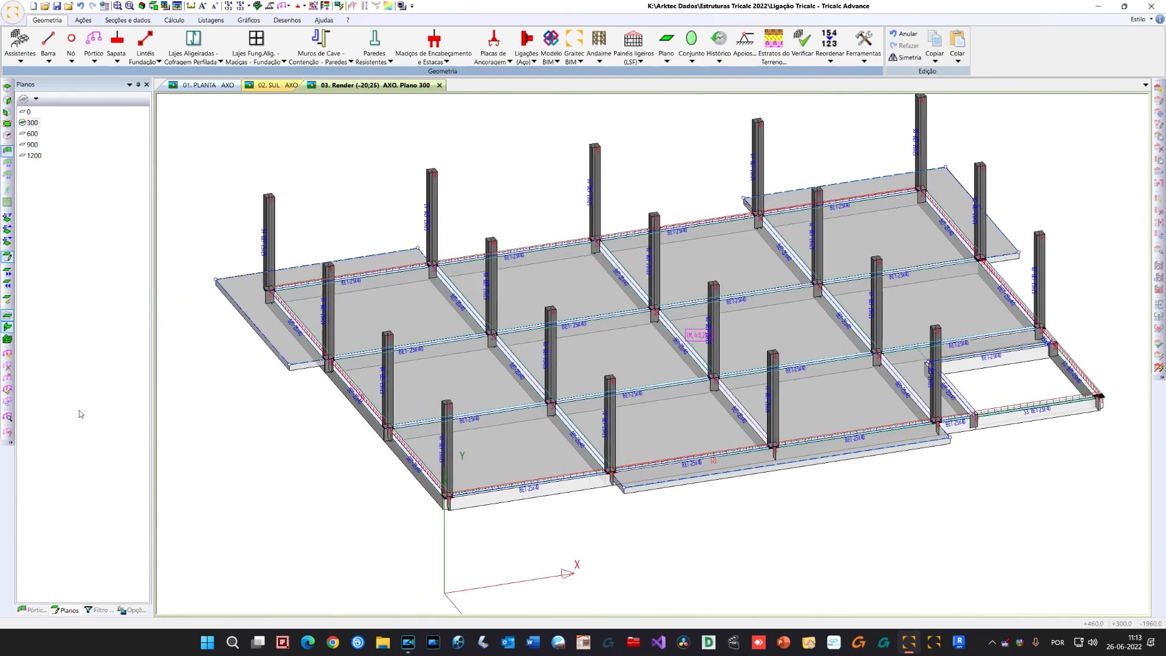
click(7, 340)
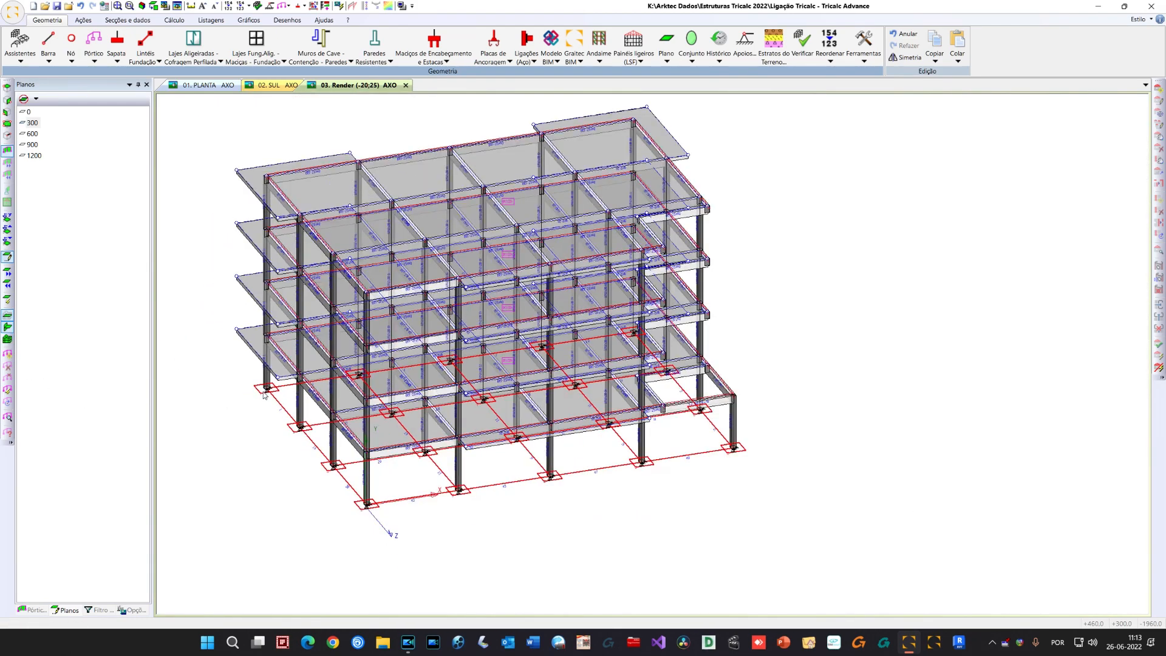
Copy the recess's outer corner pillar with its two loaded beams and paste them on top of that pillar, up to plane 600
shift+middle_drag(328, 412, 363, 417)
scroll(723, 425, up, 3)
scroll(723, 425, up, 3)
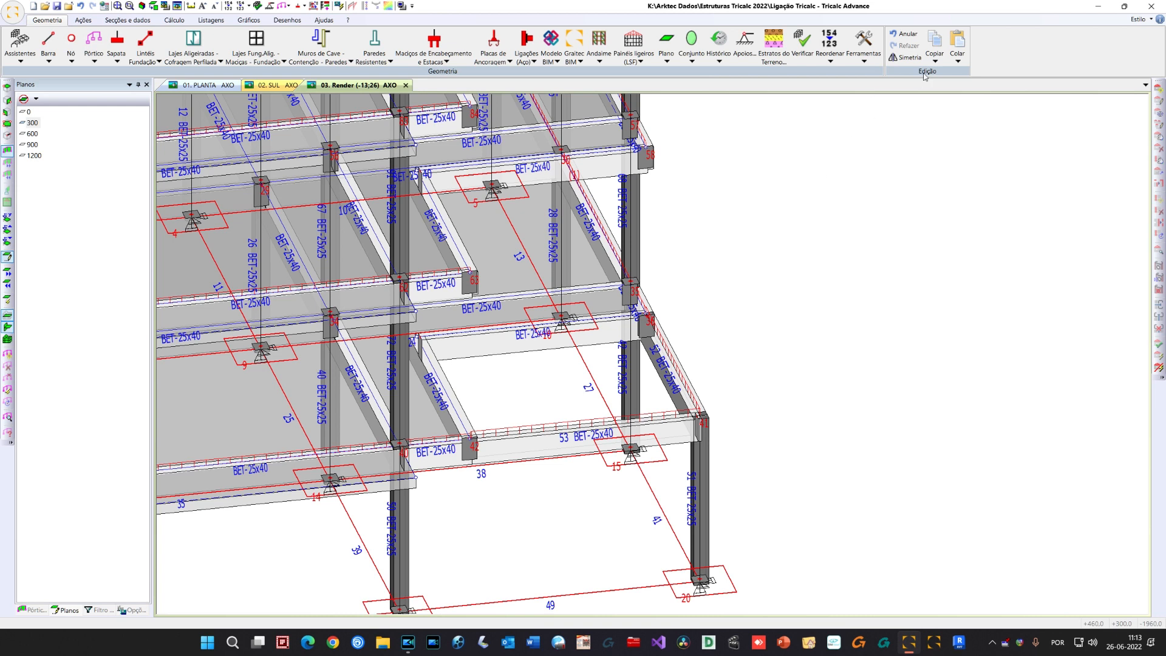
click(938, 59)
click(945, 74)
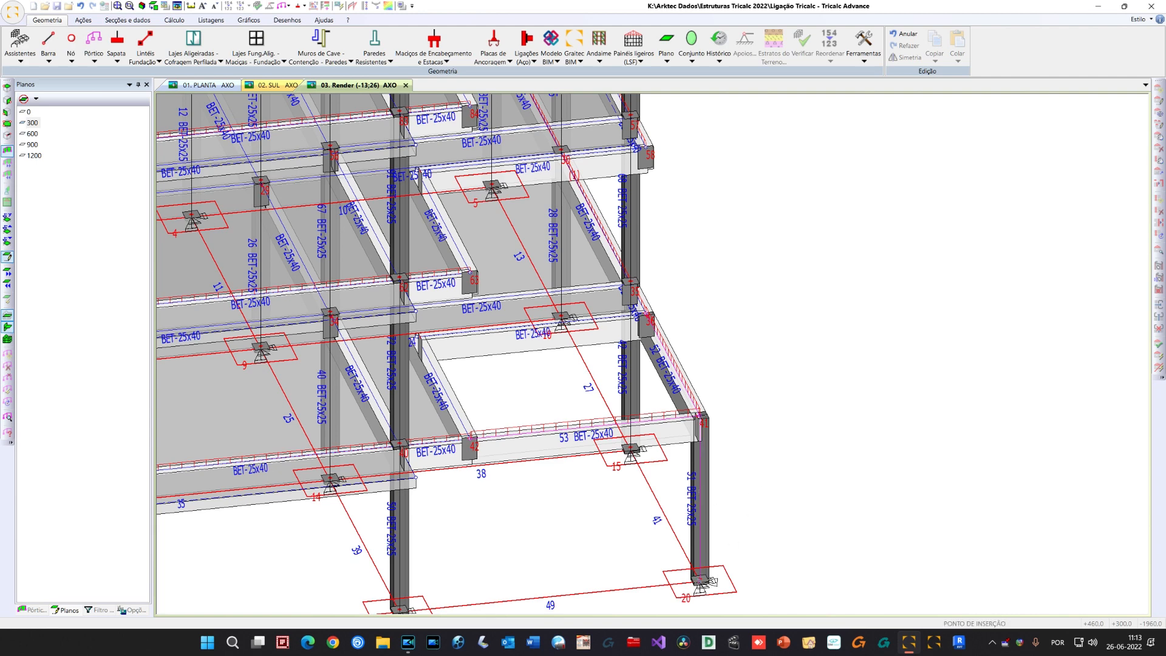
key(Escape)
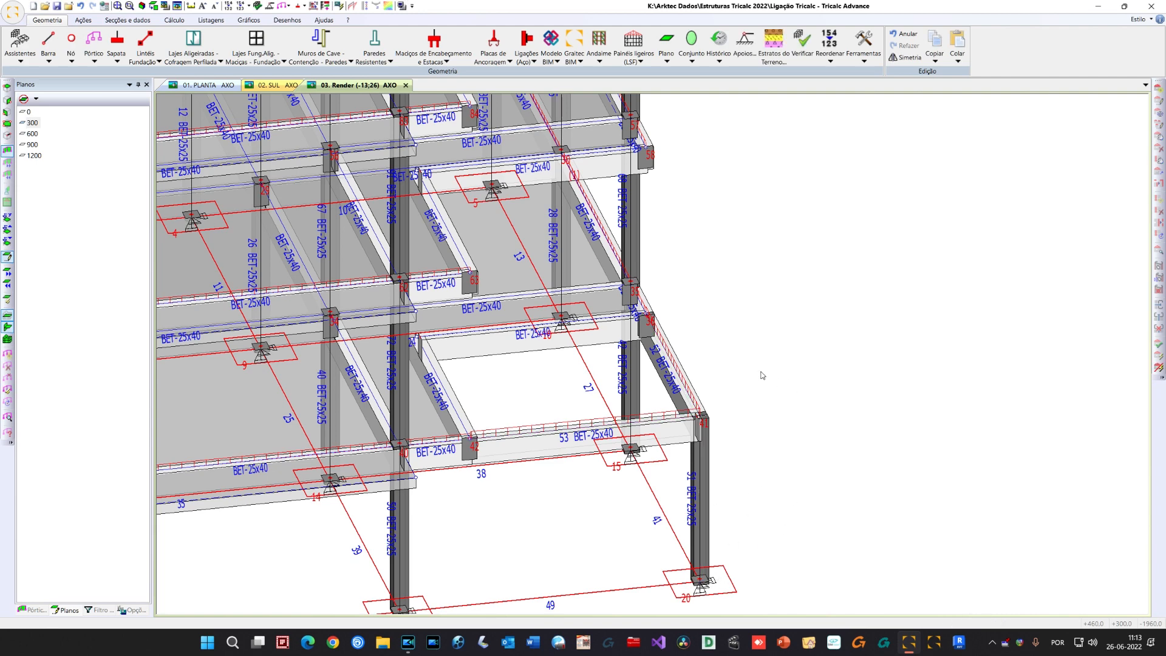
key(ctrl+v)
click(702, 415)
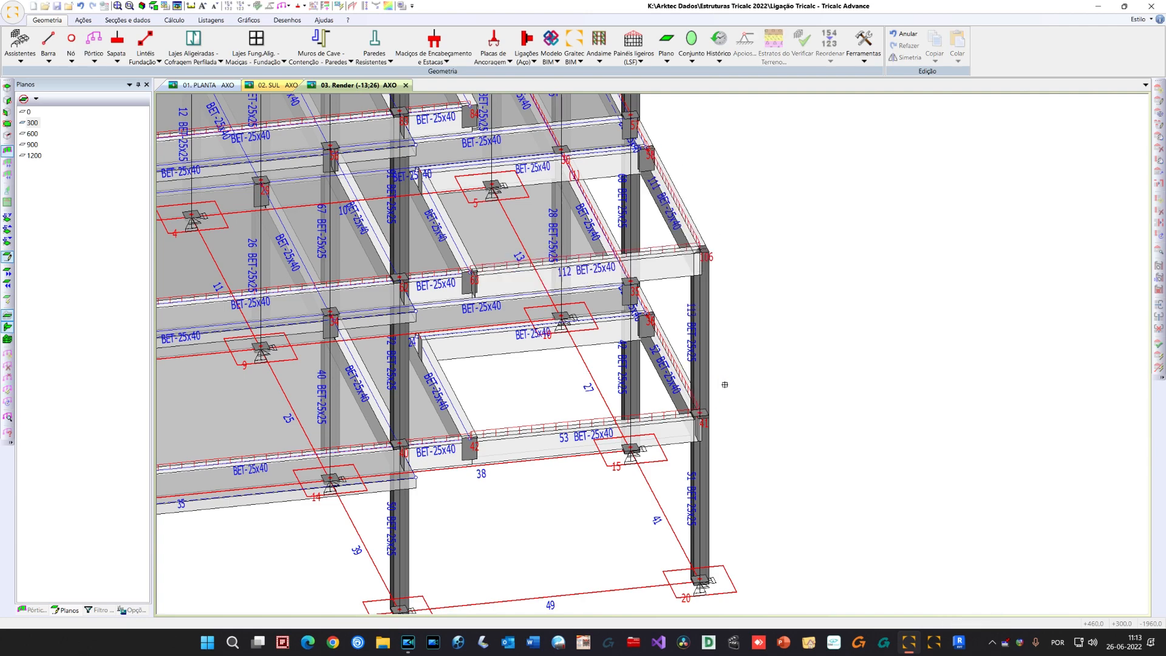
middle_drag(746, 385, 728, 517)
scroll(740, 345, down, 2)
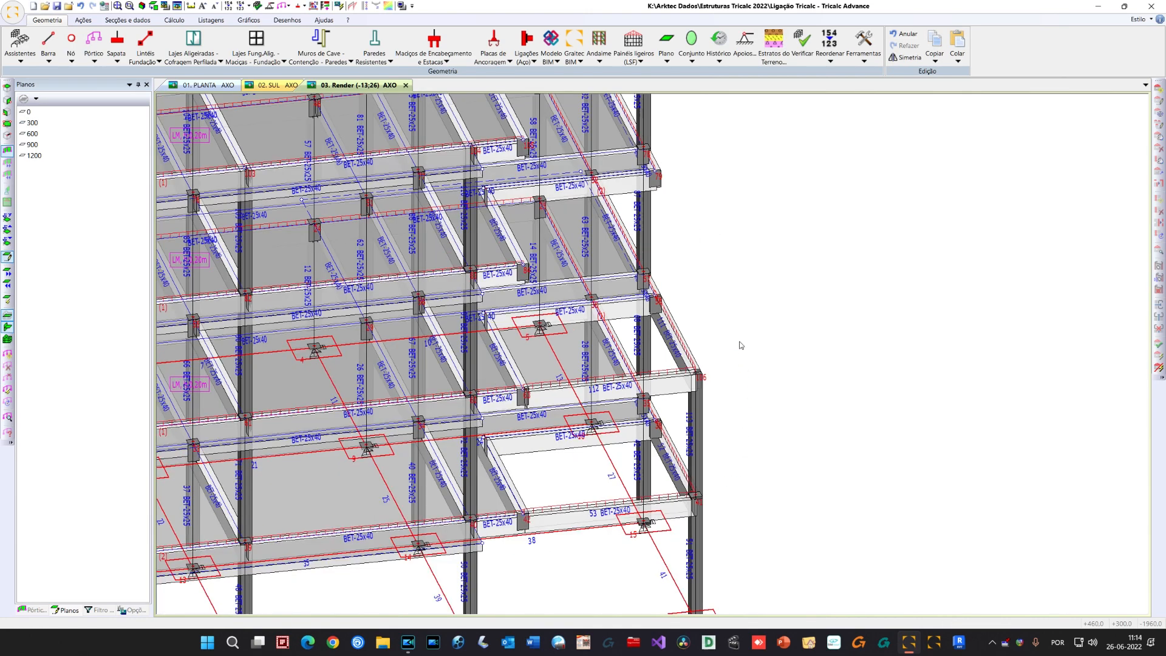
Paste the copied corner pillar with its two loaded beams on the recess's outer corner up to planes 900 and 1200
key(ctrl+v)
click(697, 371)
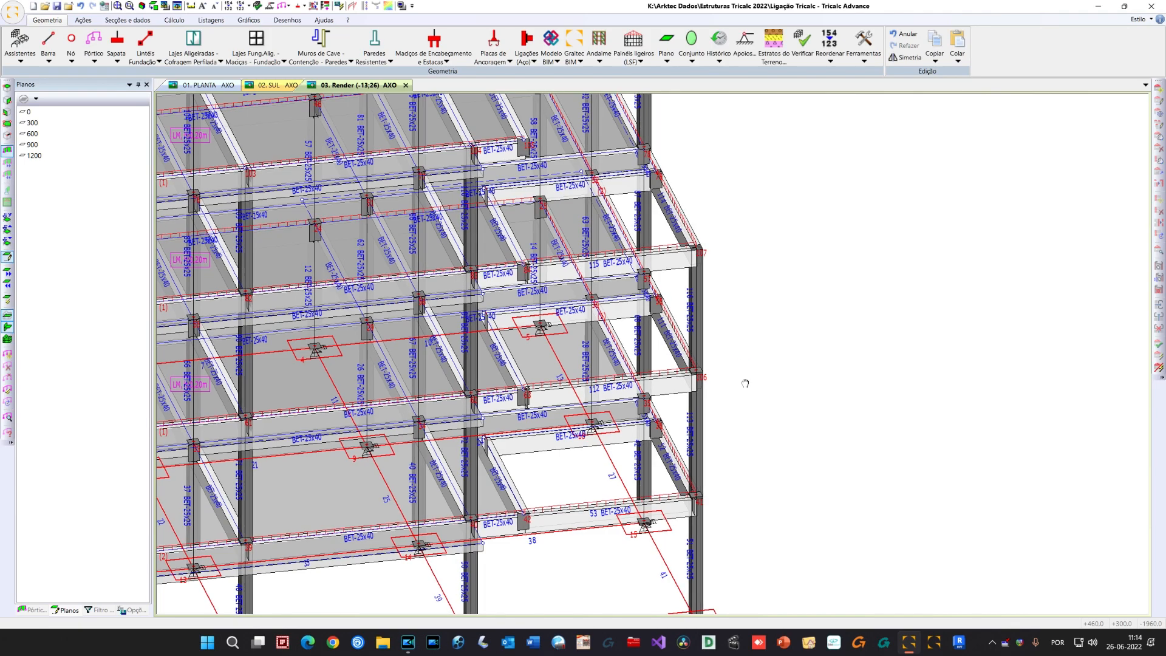
scroll(744, 365, down, 1)
middle_drag(740, 312, 753, 409)
key(ctrl+v)
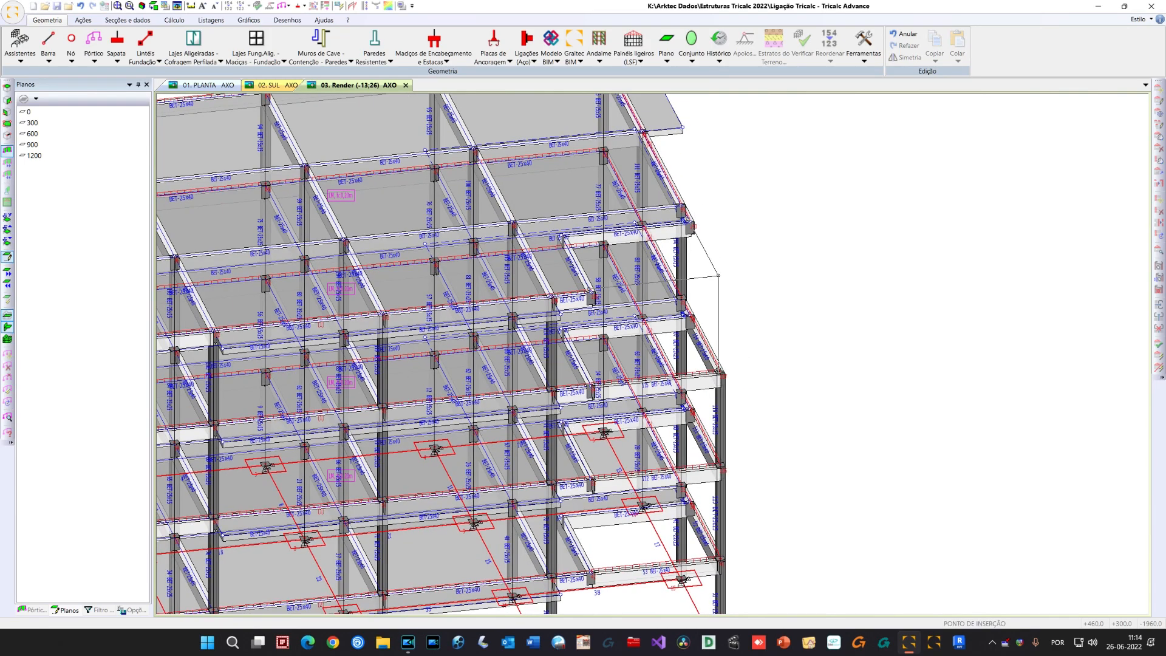
click(721, 367)
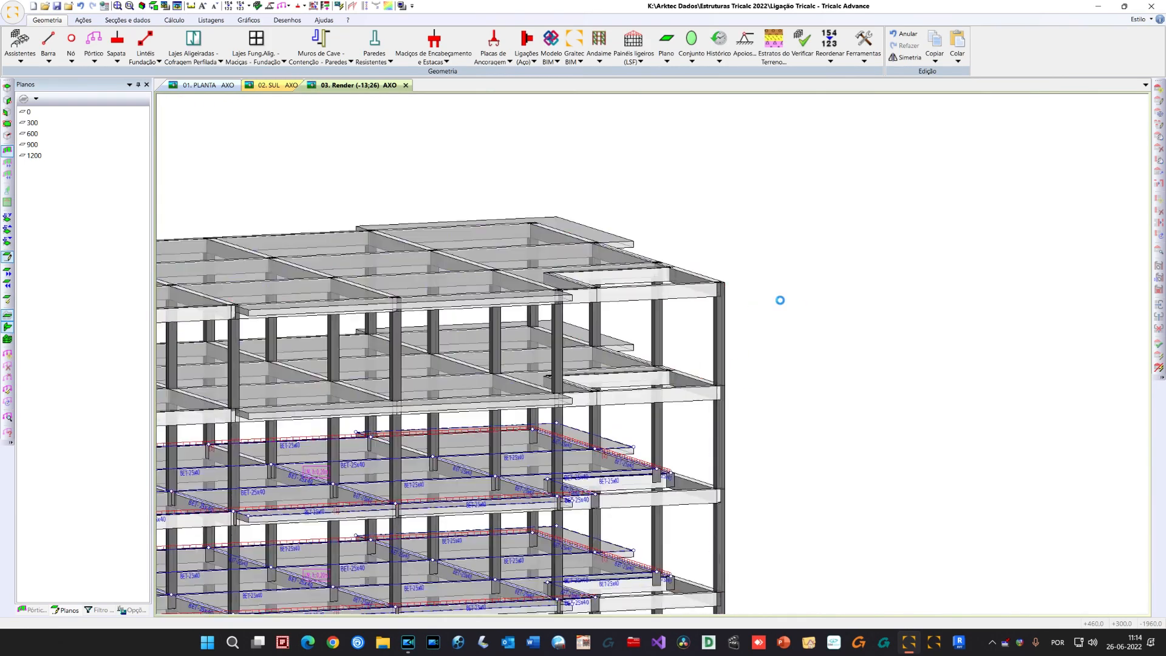
scroll(782, 288, down, 1)
middle_drag(784, 289, 877, 261)
scroll(877, 261, down, 2)
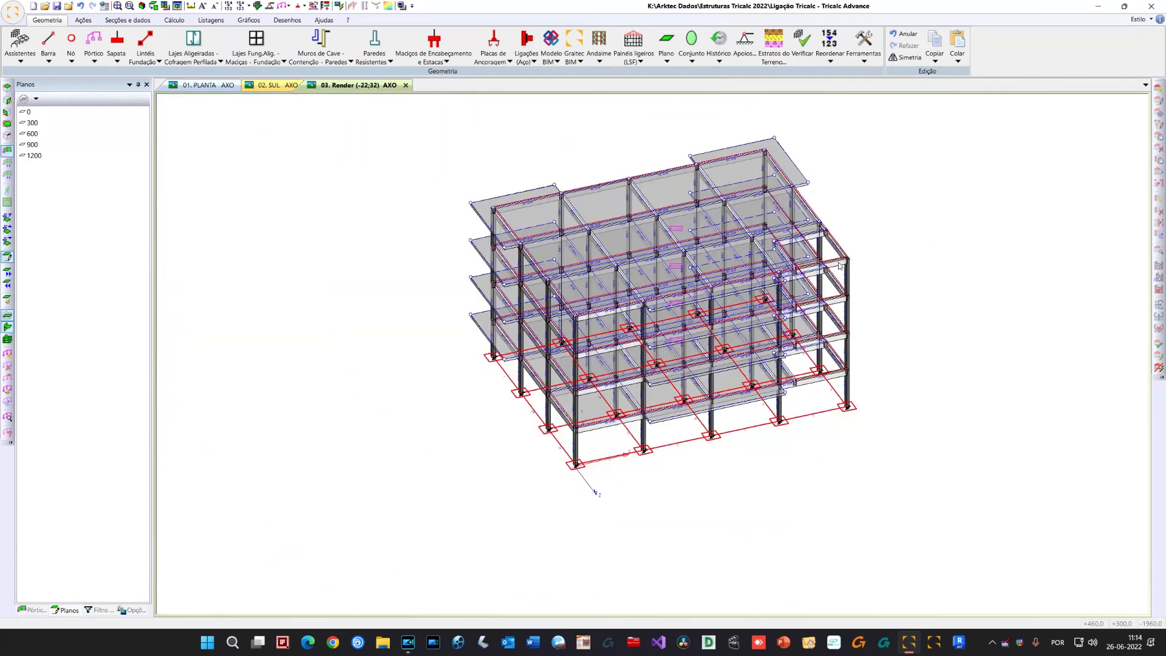
Run the geometry verification, close its messages and error list, and inspect the replicated structure in 3D
click(830, 59)
click(836, 72)
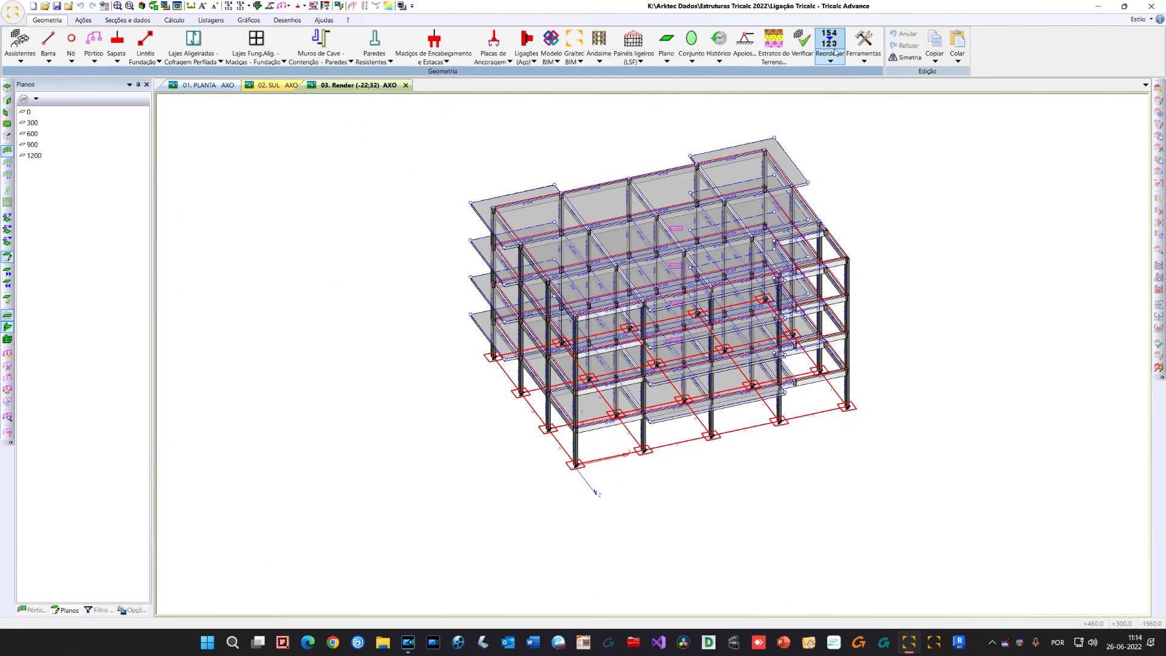
click(802, 44)
click(553, 409)
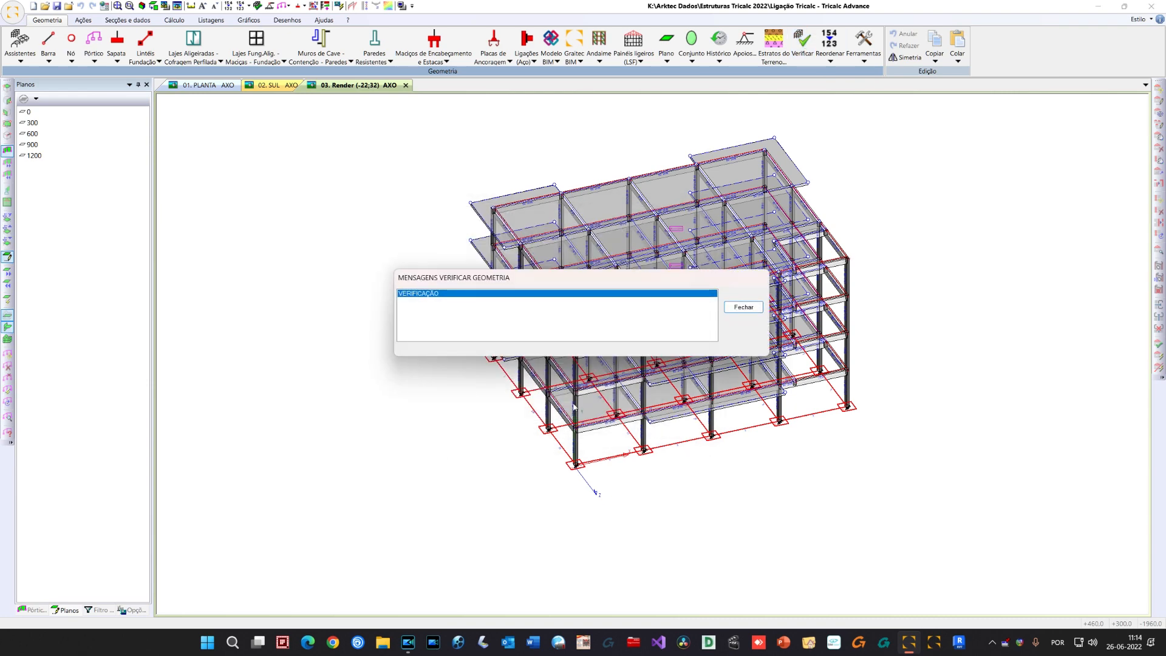
click(571, 347)
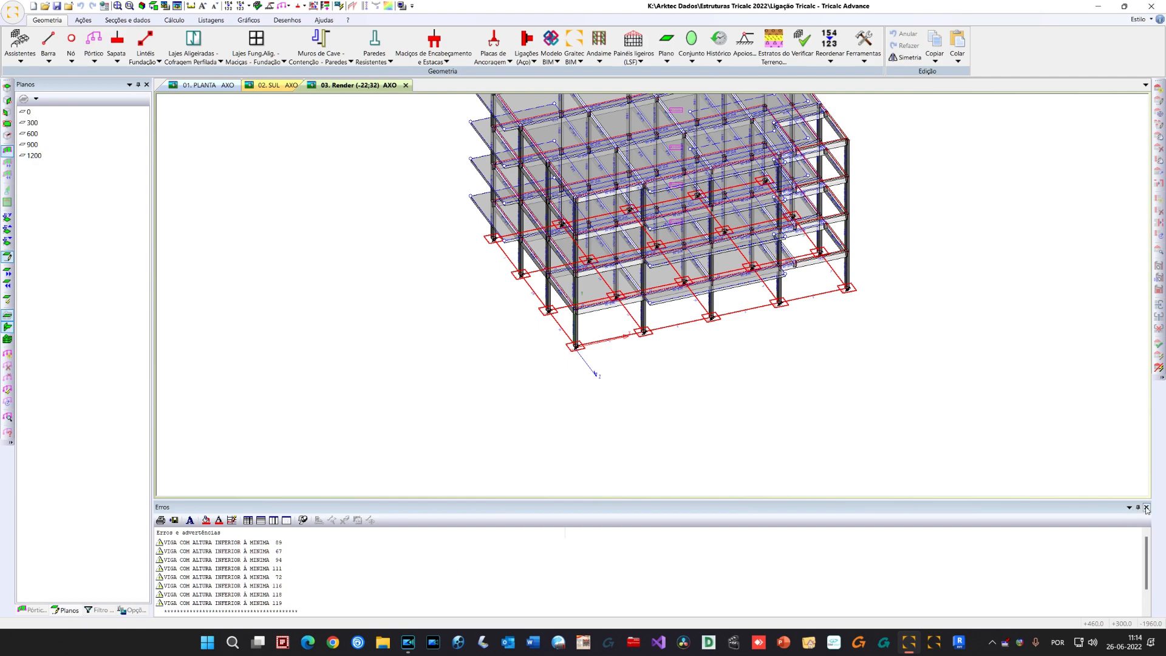
click(1146, 508)
middle_drag(601, 355, 637, 318)
scroll(639, 315, up, 2)
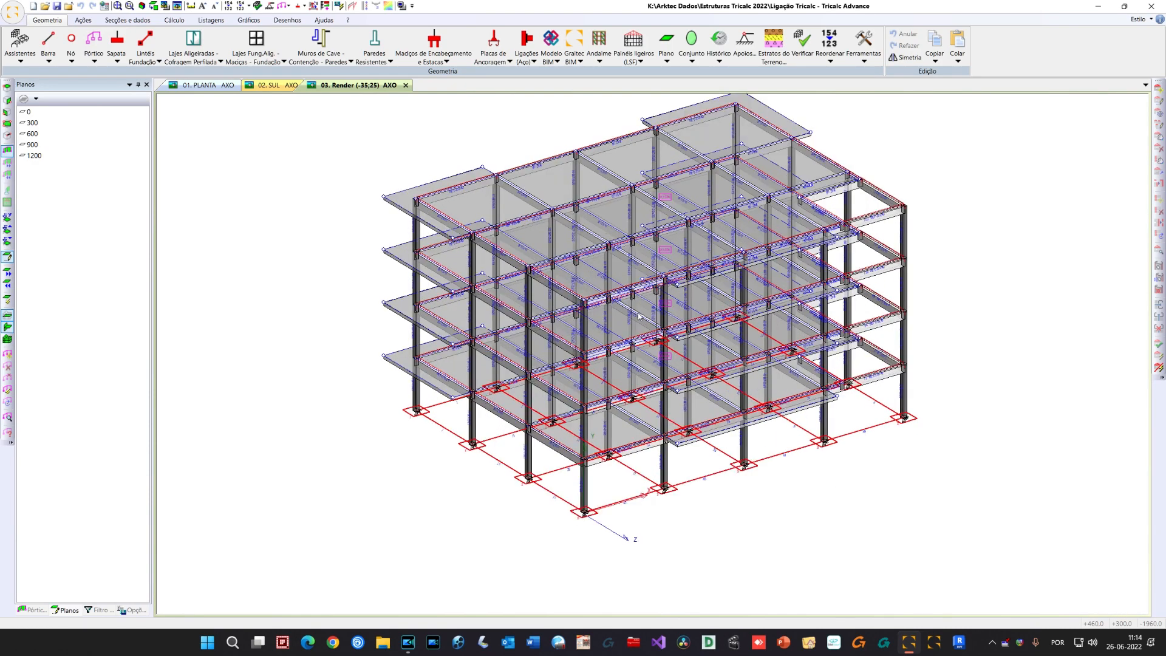
scroll(639, 316, up, 3)
middle_drag(567, 342, 567, 346)
middle_drag(828, 463, 821, 462)
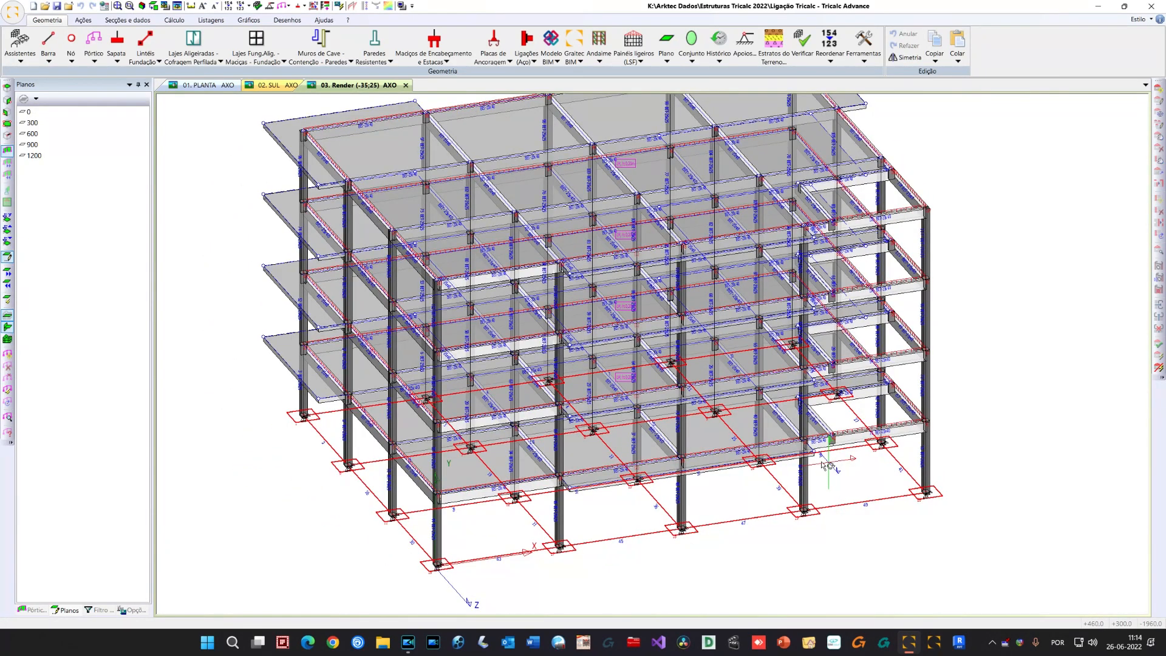
scroll(734, 377, down, 3)
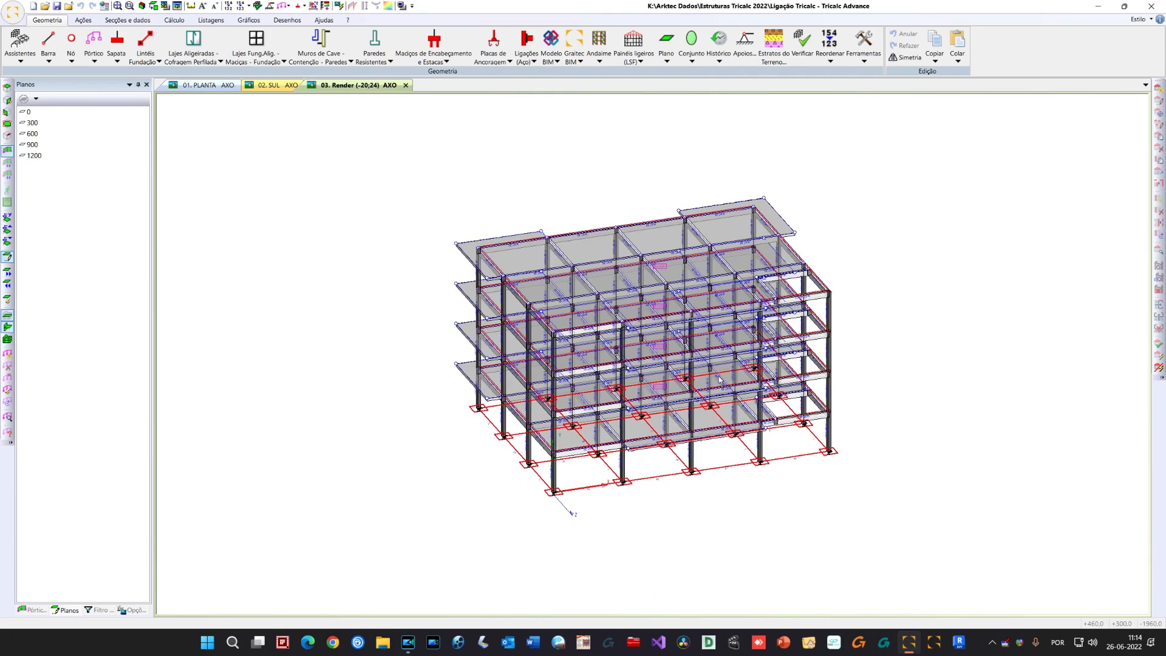
Isolate plane 1200 in plan view and move its linked DWG so the drawing's origin-corner pillar matches the structure's corner
double_click(34, 157)
mouse_move(300, 213)
middle_down()
mouse_move(311, 222)
mouse_move(291, 324)
mouse_move(365, 352)
mouse_move(306, 317)
mouse_move(324, 270)
mouse_move(262, 429)
middle_up()
scroll(263, 429, up, 2)
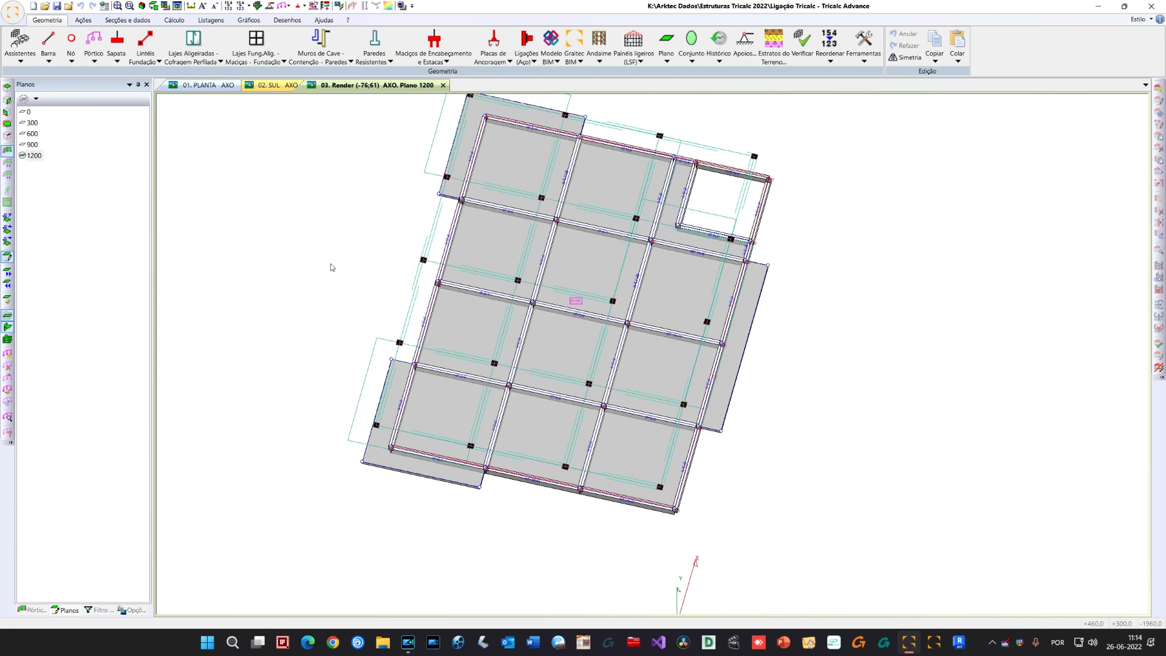
click(153, 6)
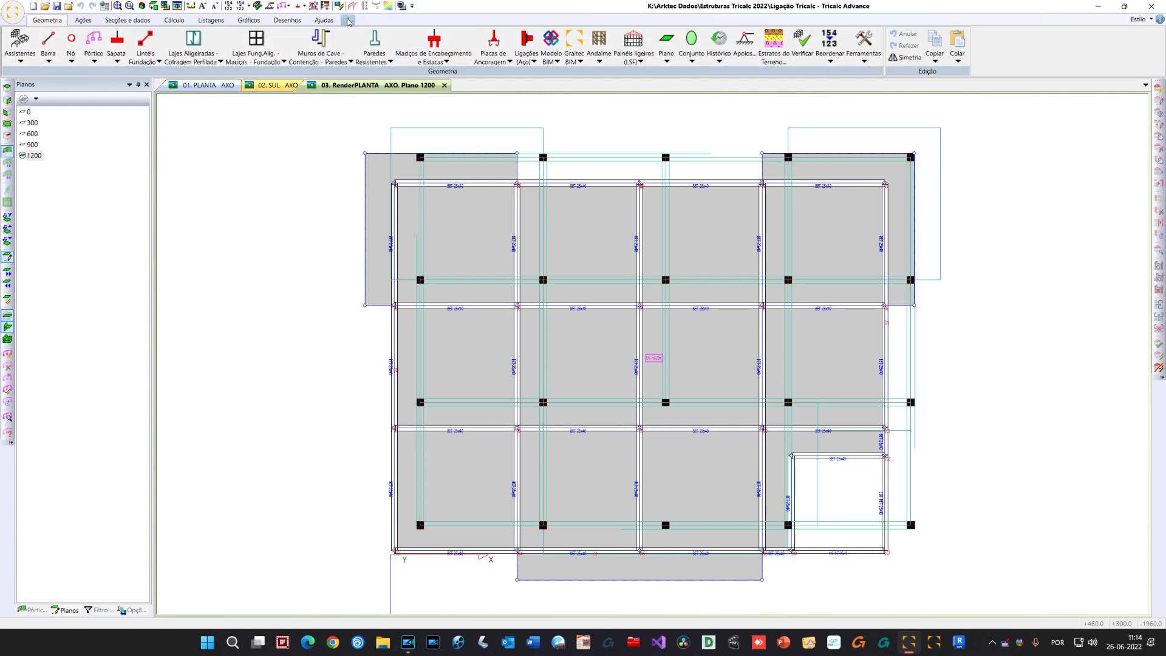
click(323, 20)
click(516, 61)
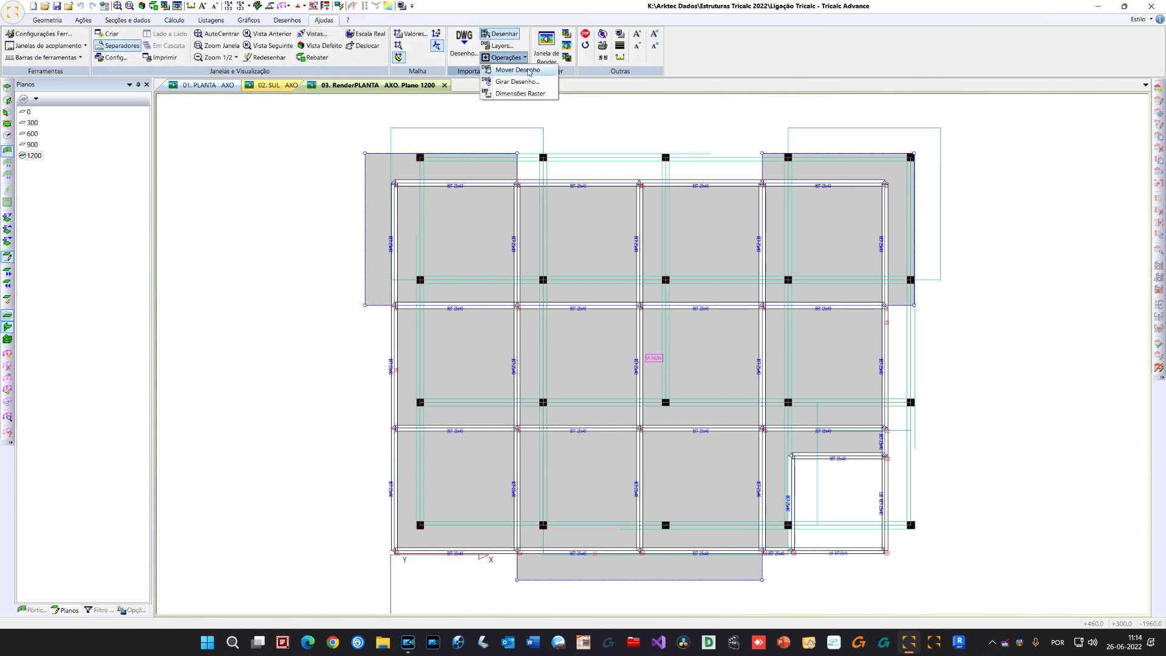
click(509, 77)
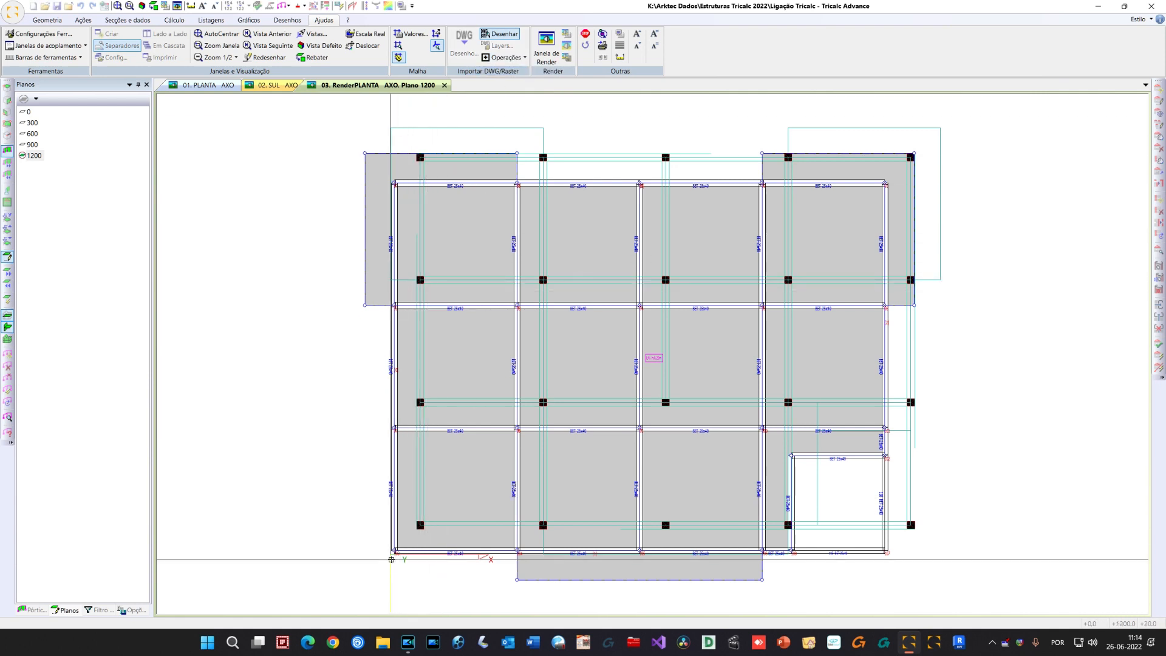
click(420, 525)
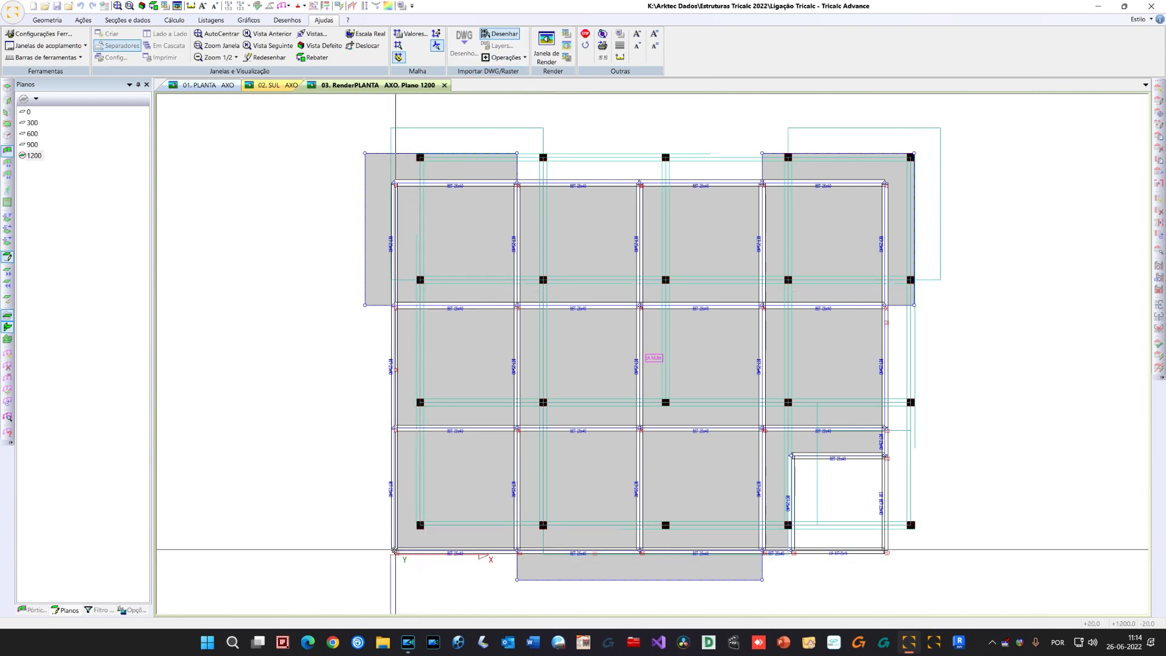
click(395, 550)
middle_drag(353, 532, 364, 426)
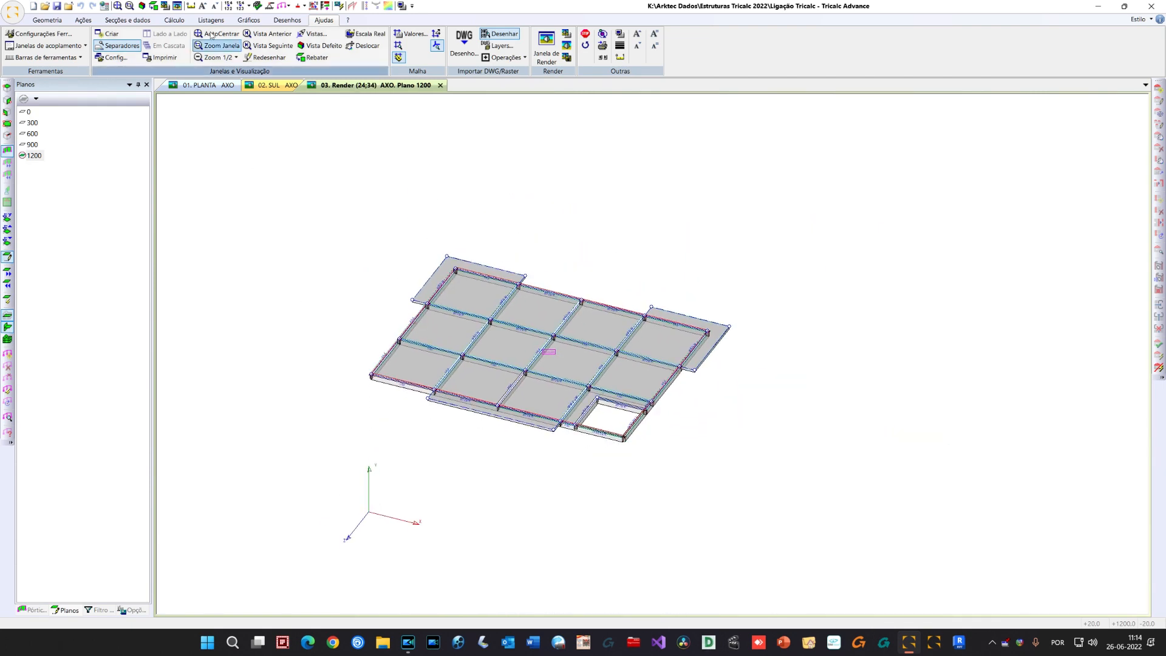
Copy the plane 1200 grid nodes 300 cm upward by translation with connecting bars, creating plane 1500 without copying the slab
click(164, 6)
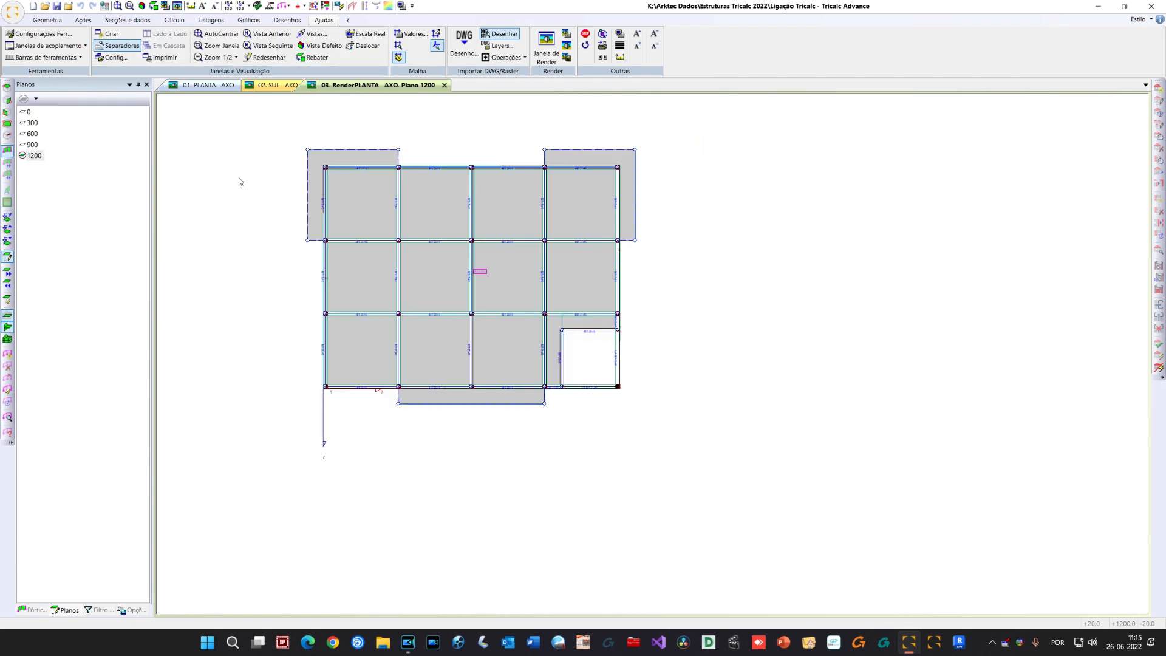
right_click(226, 149)
mouse_move(316, 174)
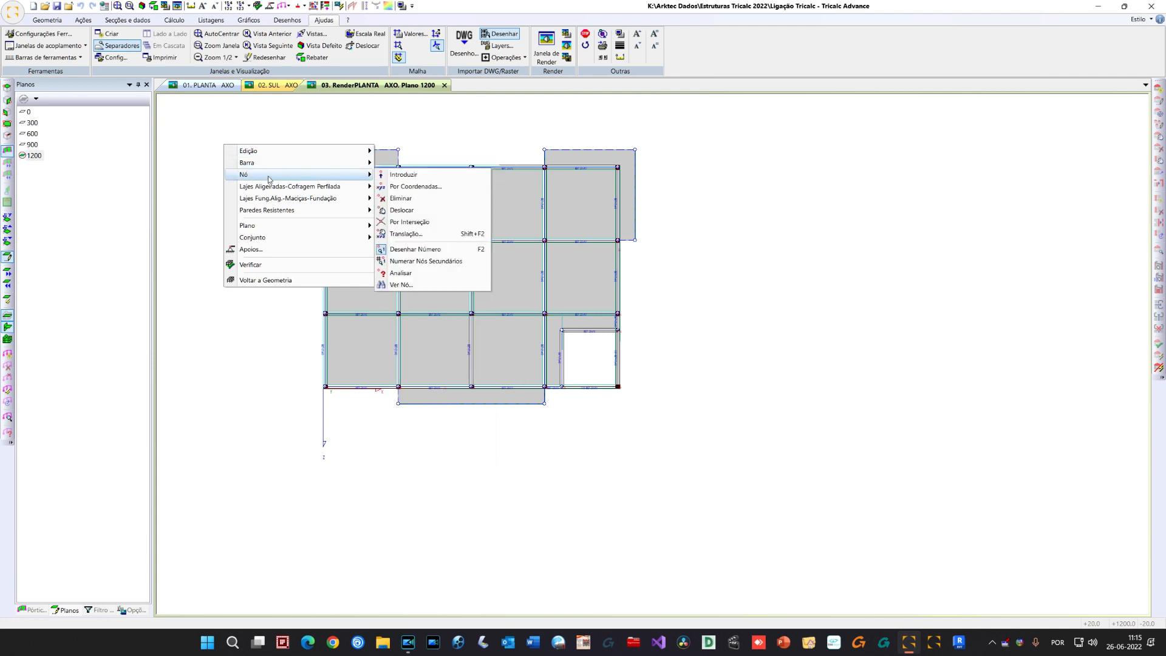
click(404, 233)
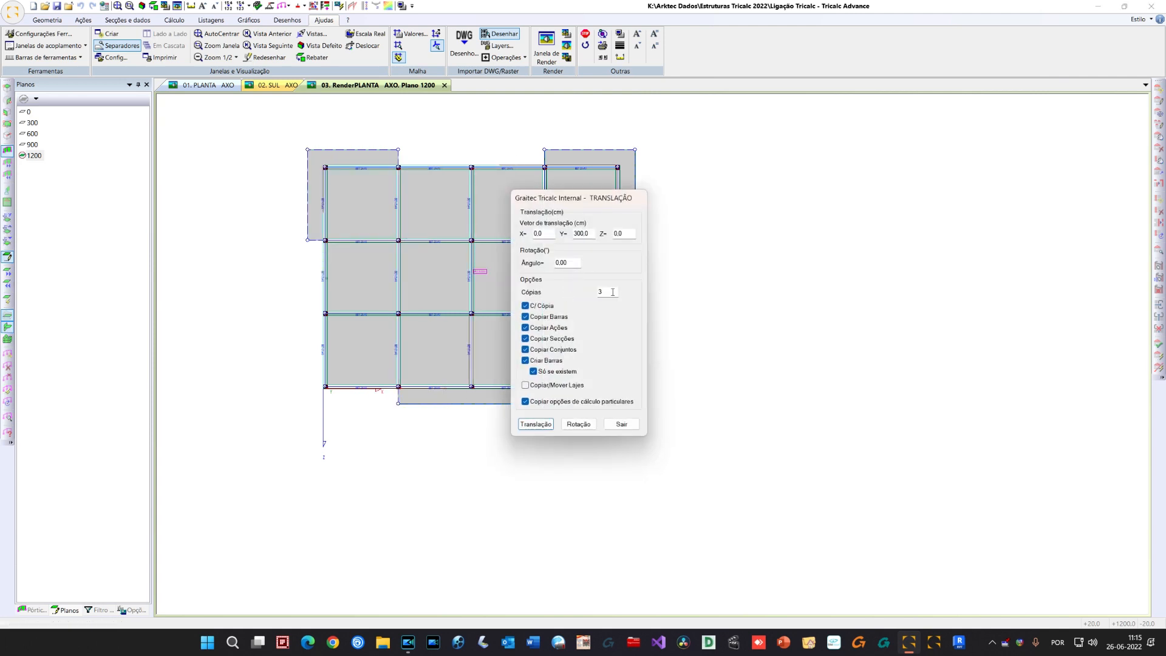
click(535, 424)
drag(319, 161, 624, 389)
right_click(624, 391)
click(536, 423)
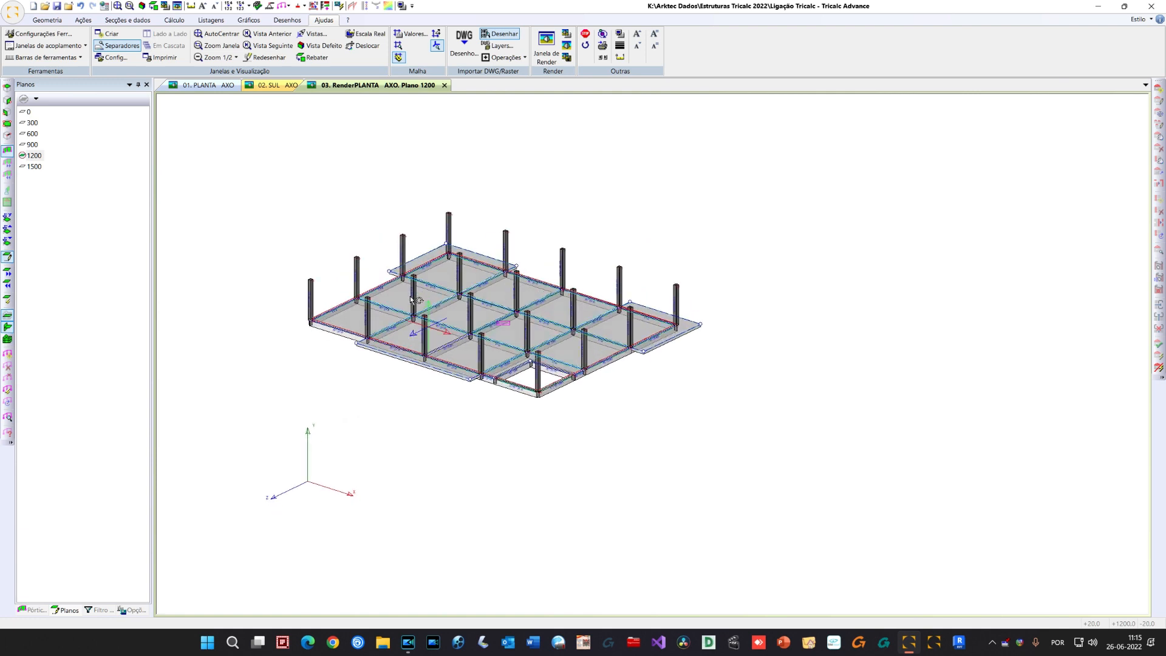
Activate plane 1500, isolate it and draw the perimeter bars between its corner nodes up to the existing corner beams
click(34, 166)
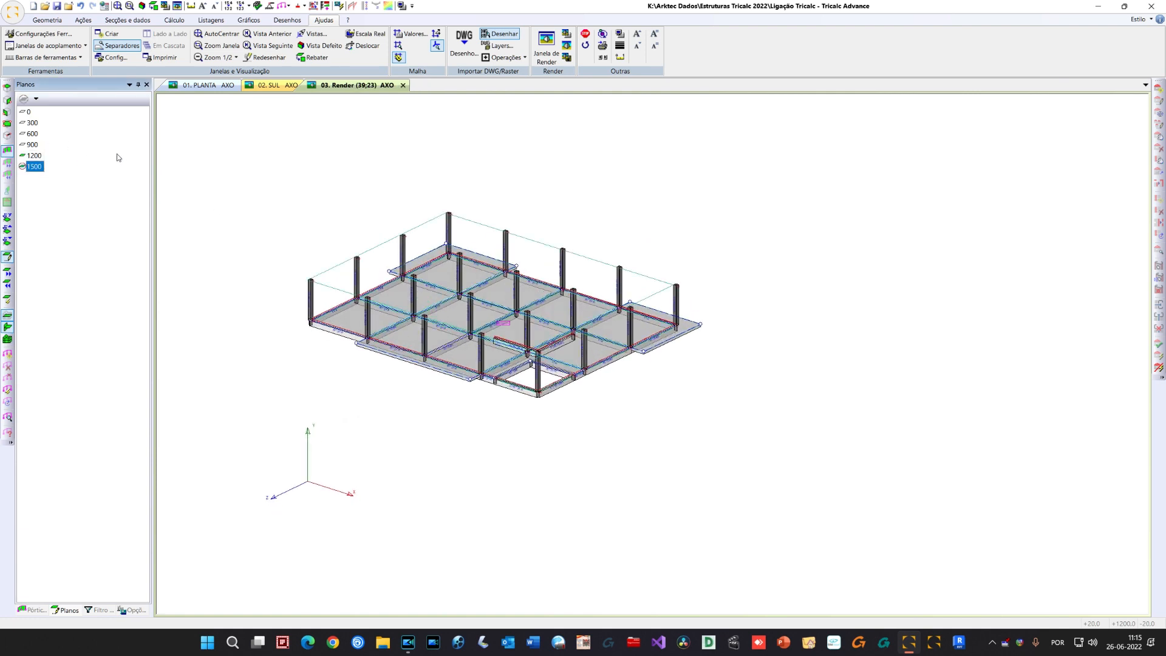
right_click(197, 146)
mouse_move(208, 162)
click(372, 162)
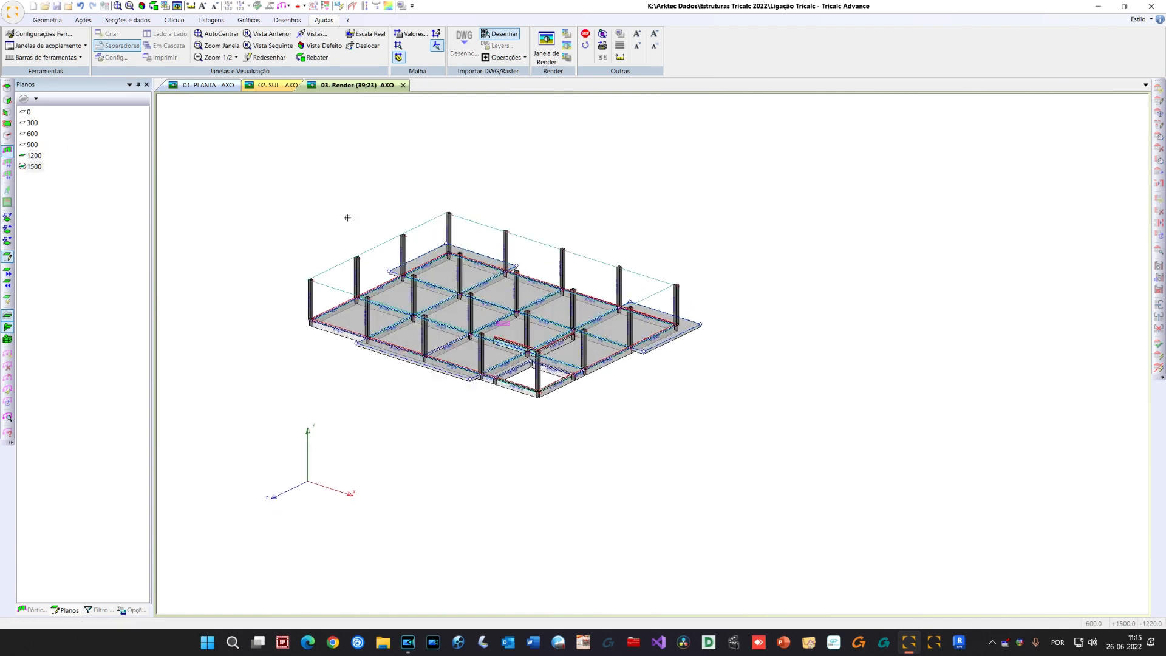
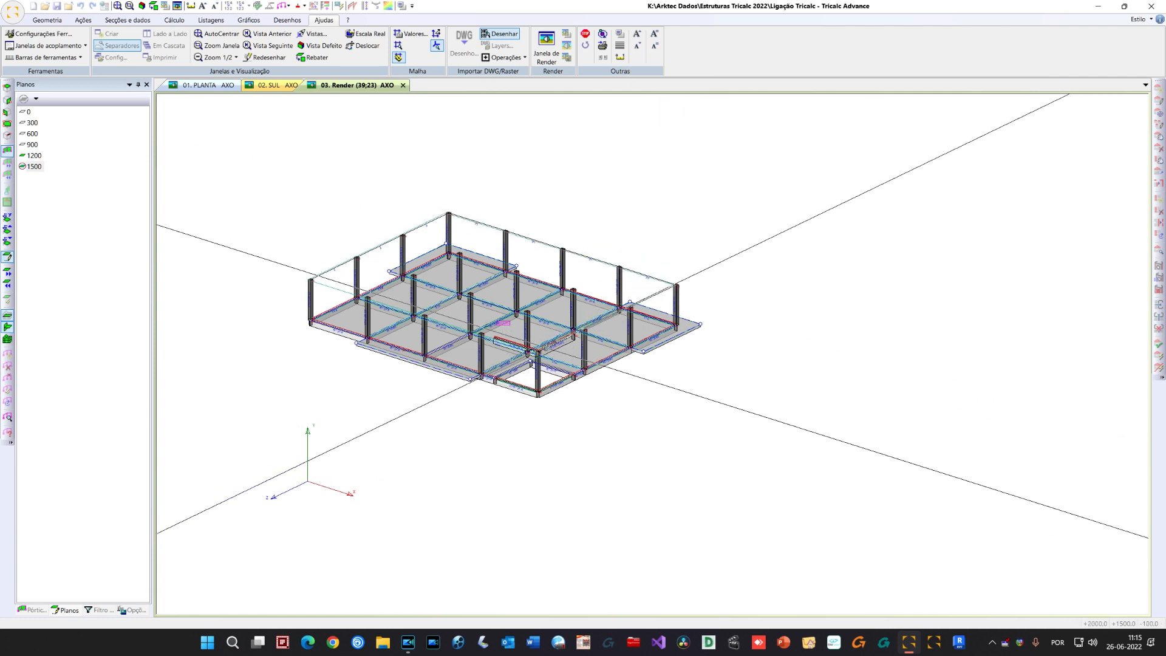
double_click(34, 155)
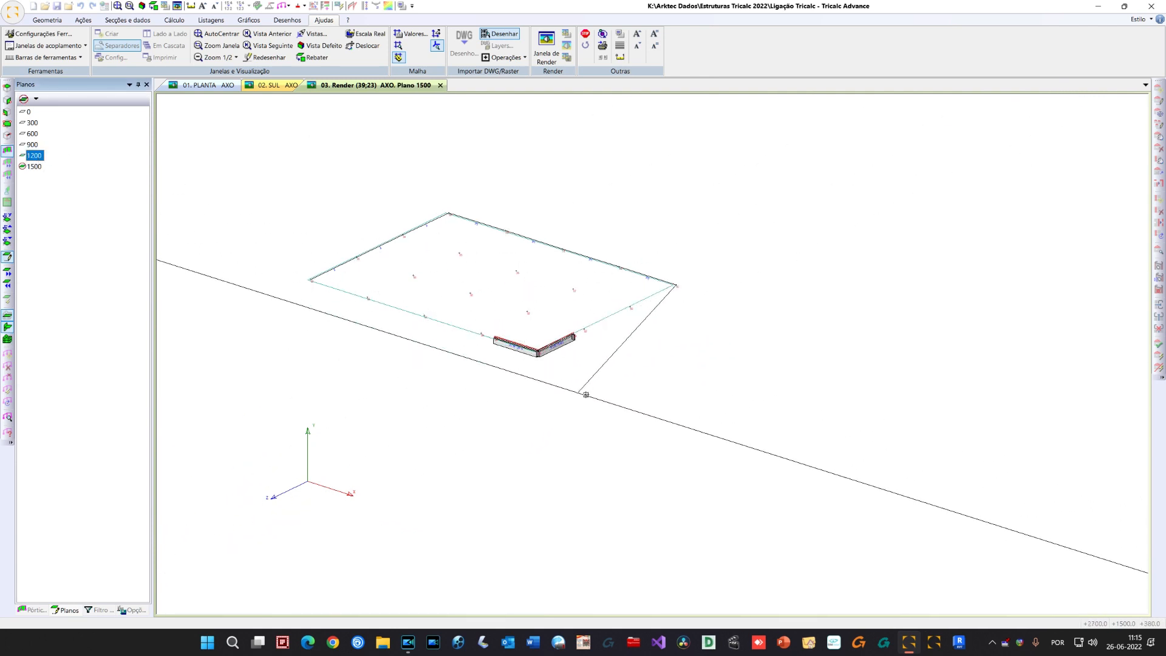
click(573, 333)
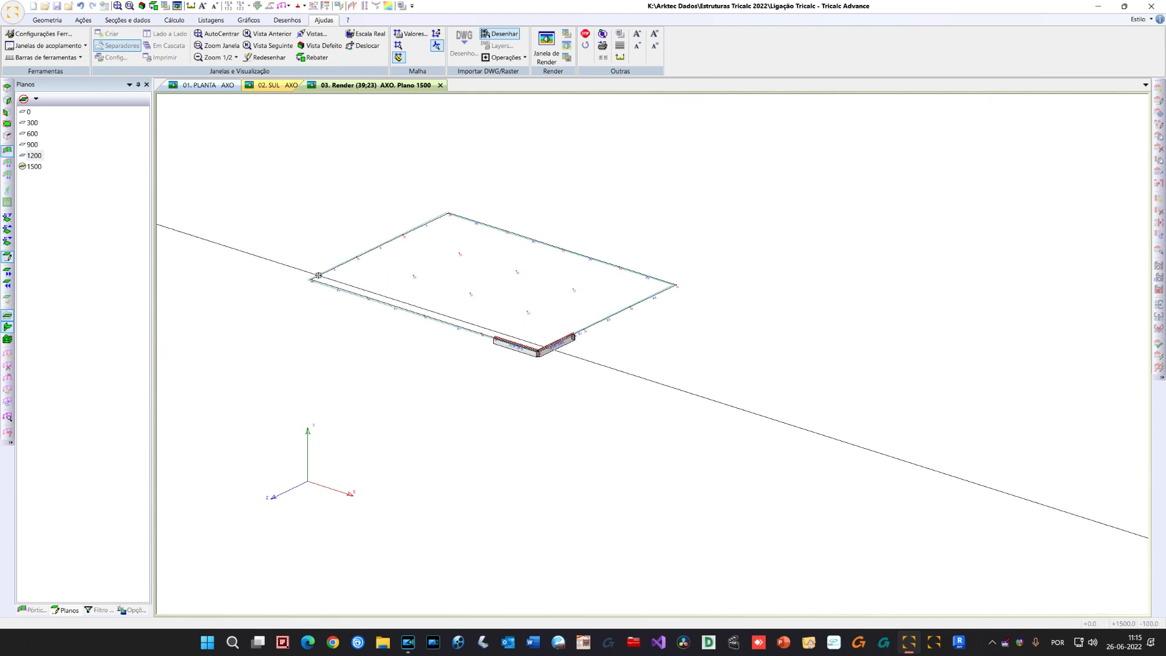
Draw two longitudinal and three transverse interior bars through the pillar nodes of plane 1500
click(358, 260)
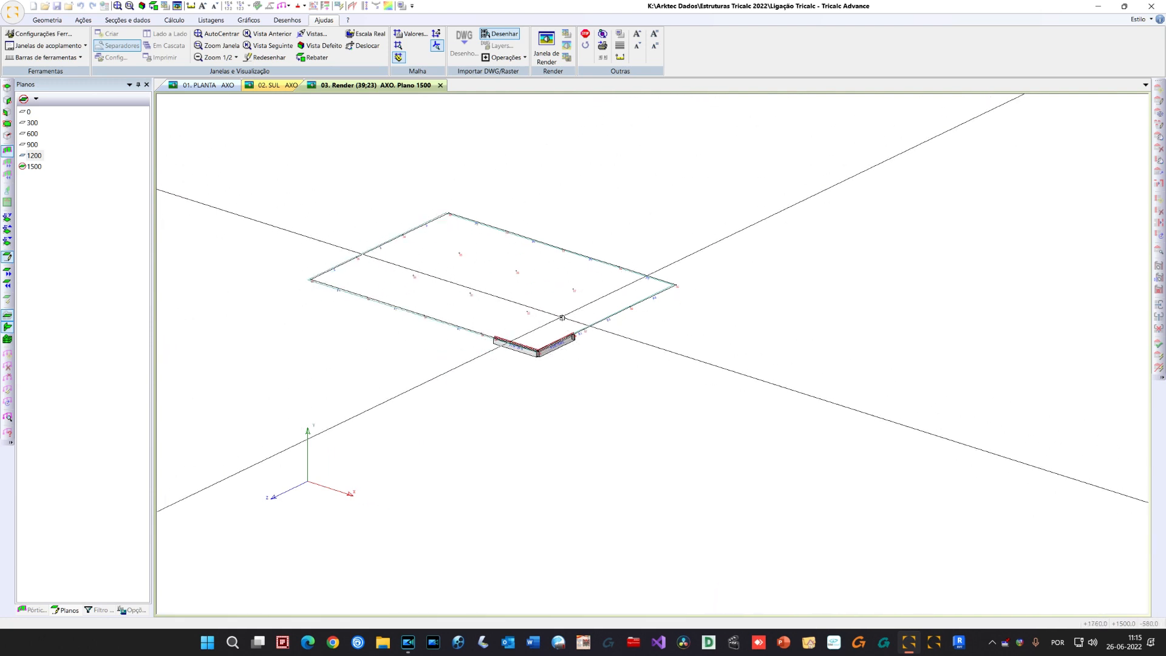
click(404, 235)
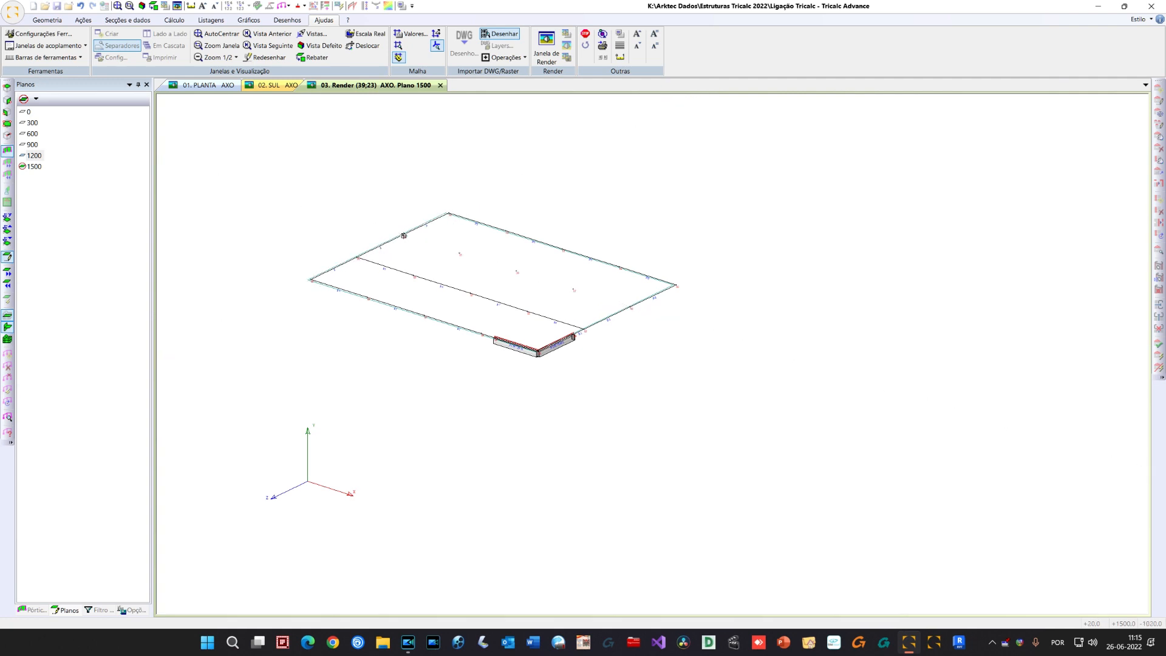
click(629, 306)
click(366, 297)
click(504, 231)
click(423, 314)
click(564, 249)
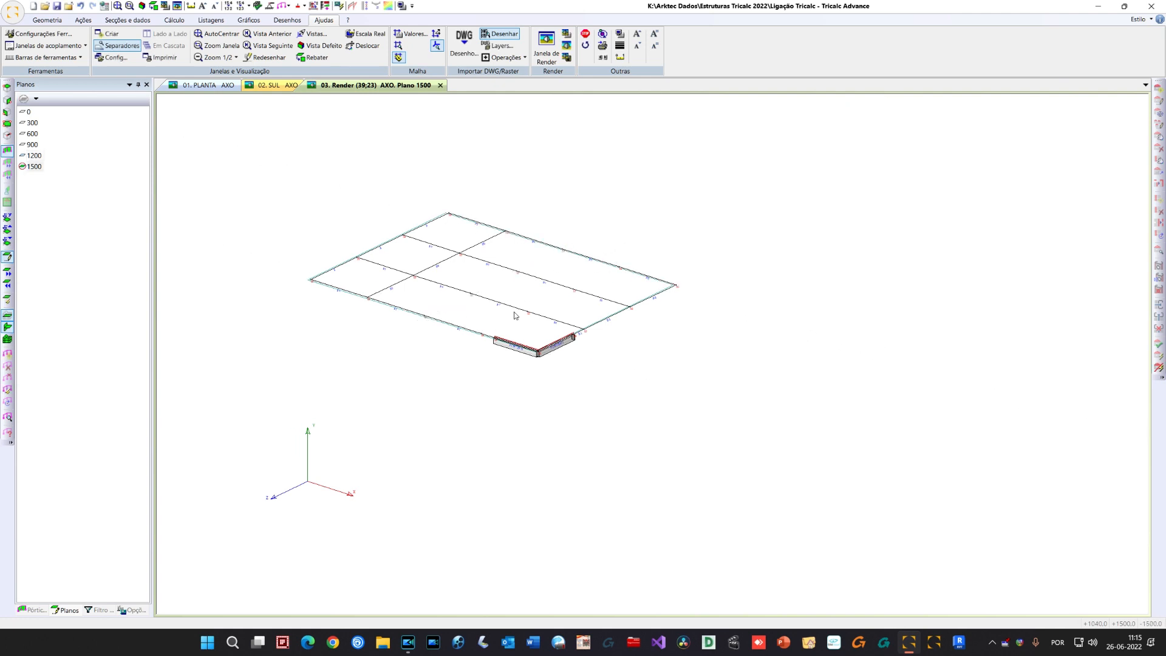
click(425, 316)
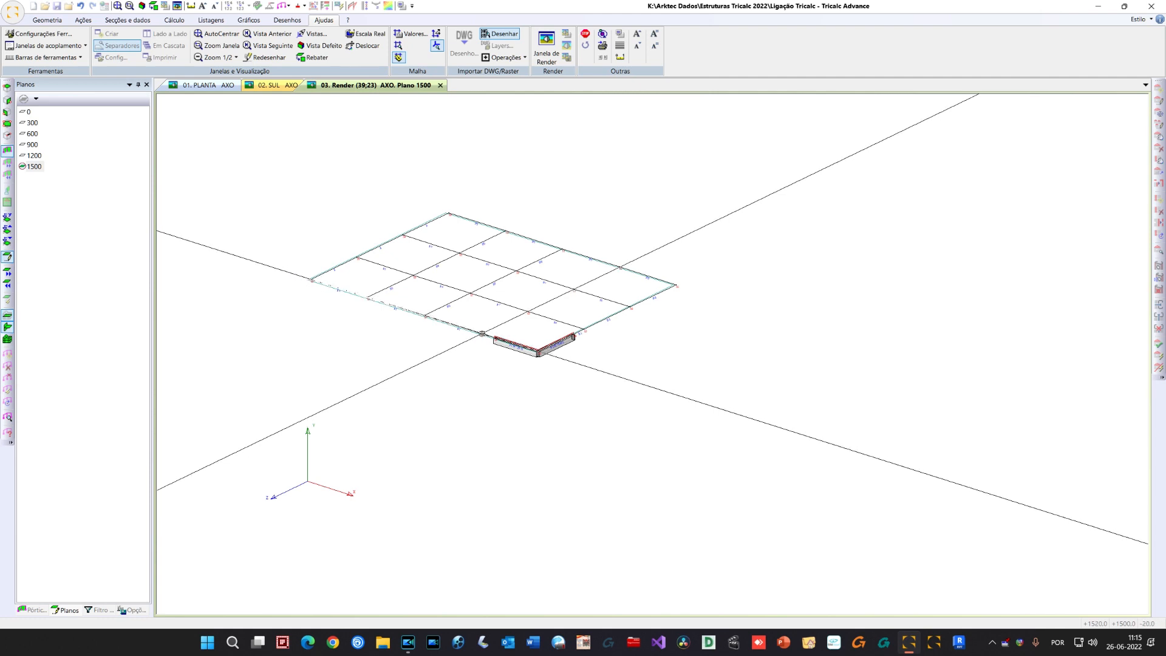
key(Escape)
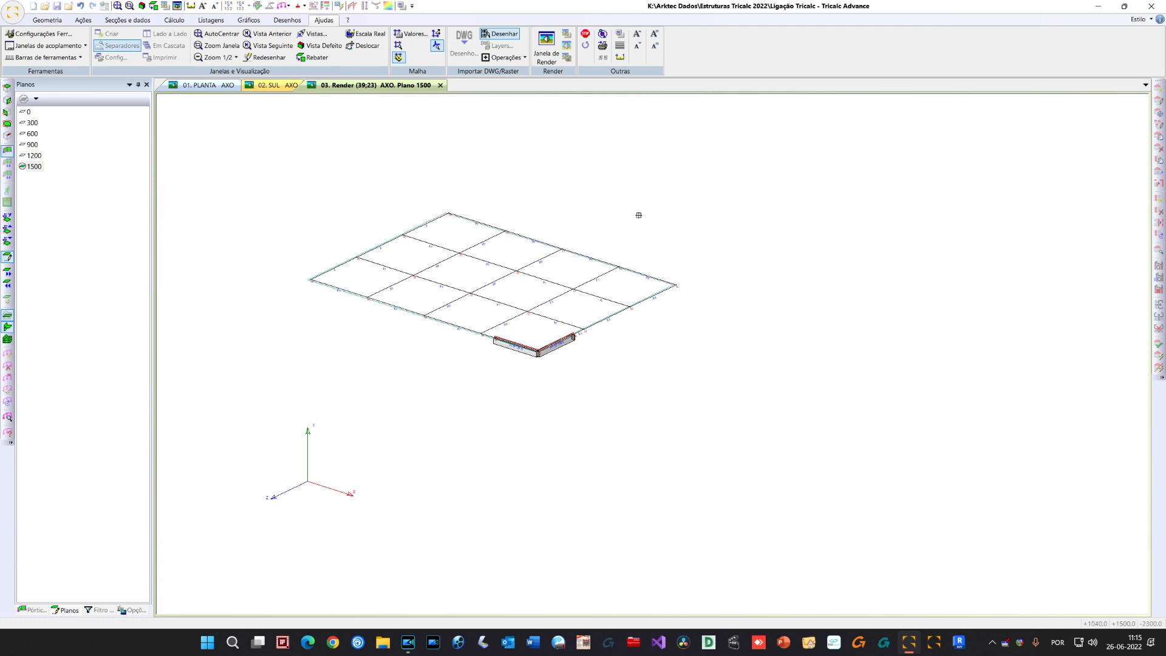
Define the beam section for all plane 1500 bars and display the whole structure
scroll(536, 273, up, 3)
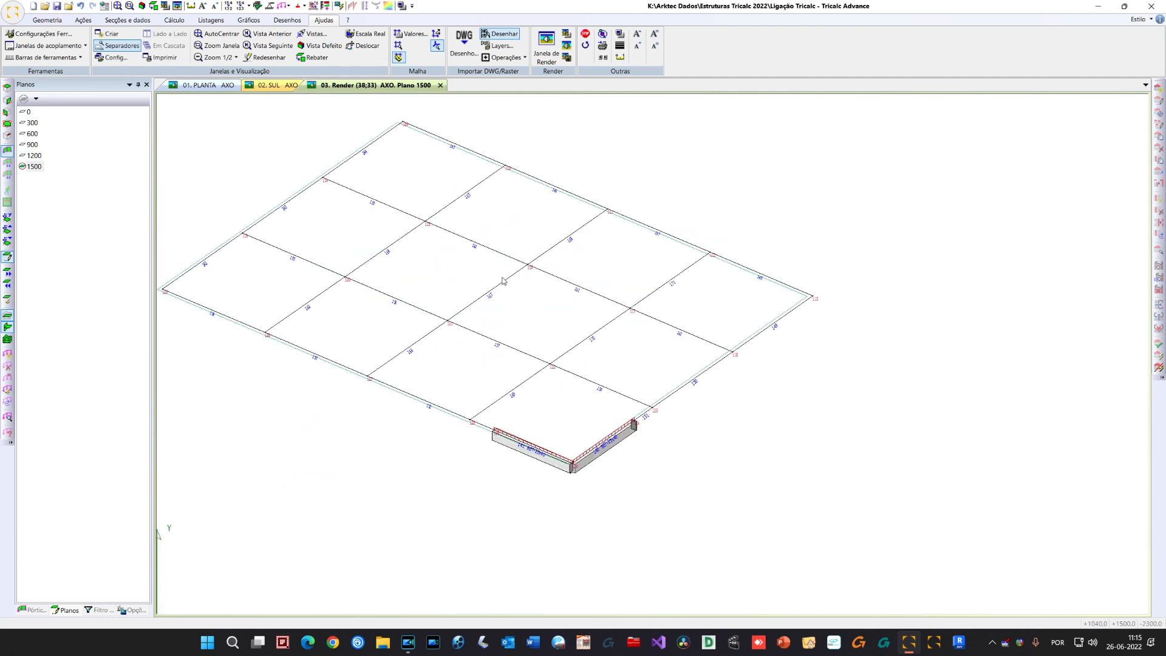
scroll(536, 273, down, 3)
shift+middle_drag(515, 284, 533, 280)
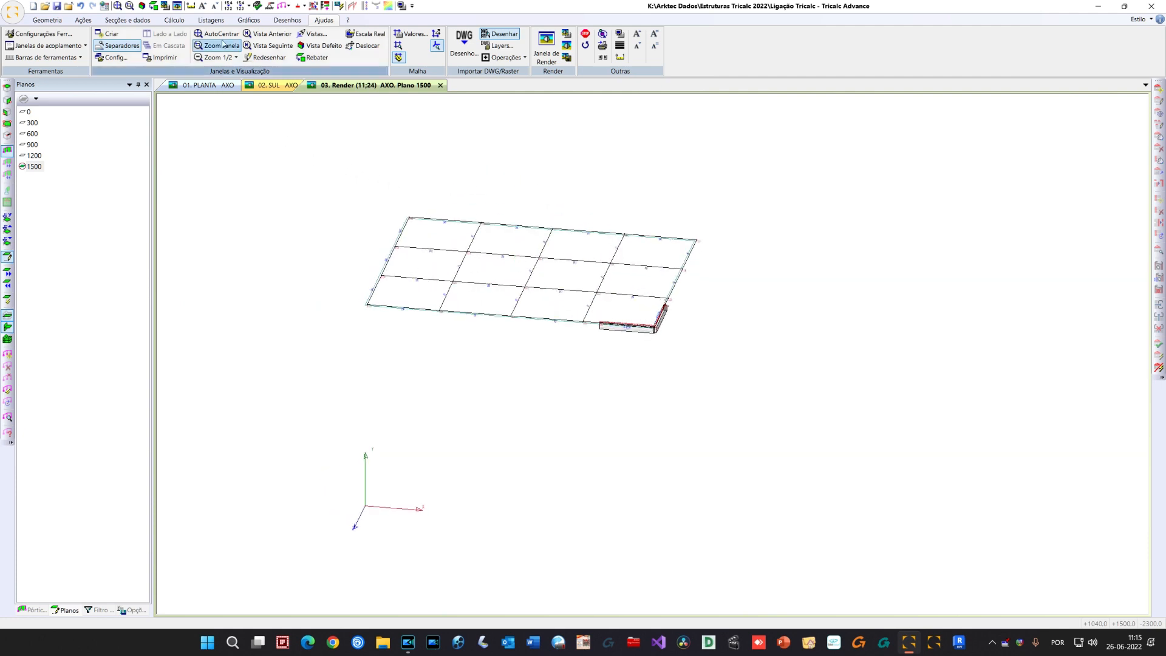
click(127, 20)
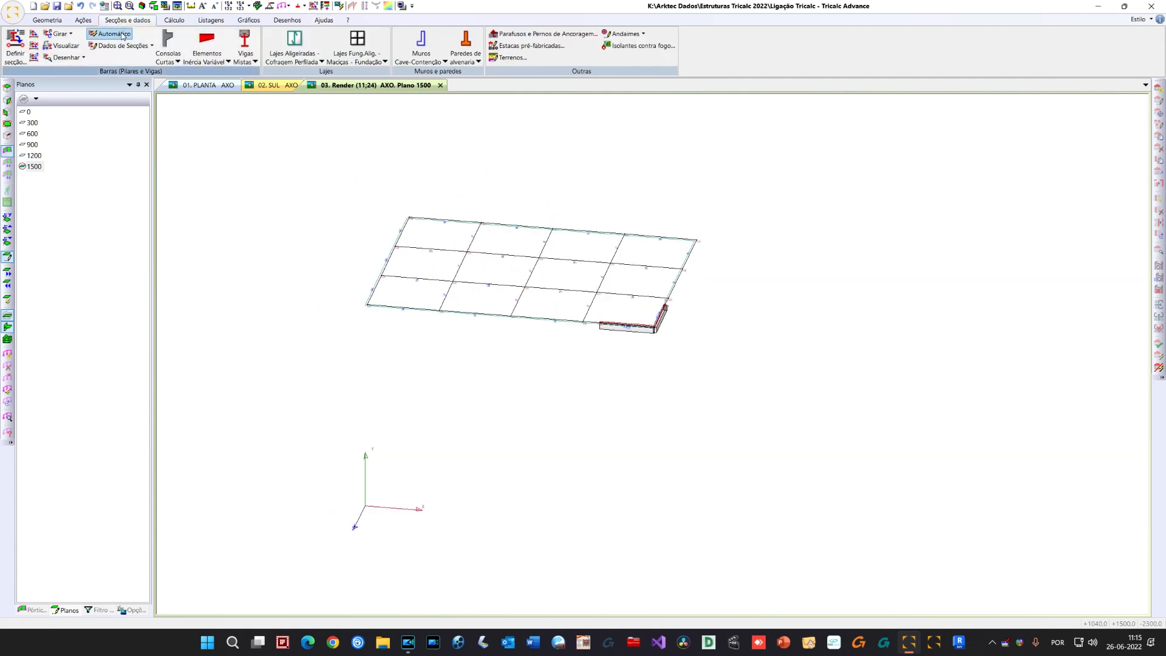
click(15, 47)
click(571, 236)
drag(339, 172, 770, 415)
right_click(627, 378)
click(623, 234)
middle_drag(606, 371, 546, 380)
key(Escape)
middle_drag(461, 249, 425, 255)
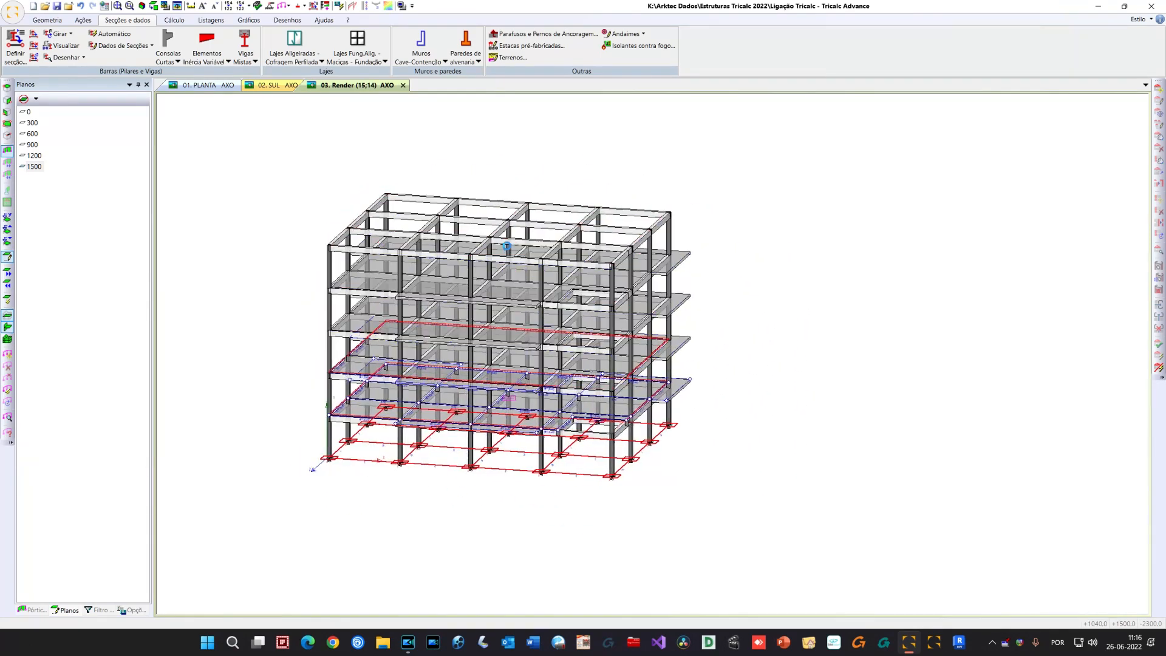
Translate the plane 1500 nodes along one end row 150 cm downward (Y = -150) without making a copy
right_click(277, 148)
mouse_move(315, 169)
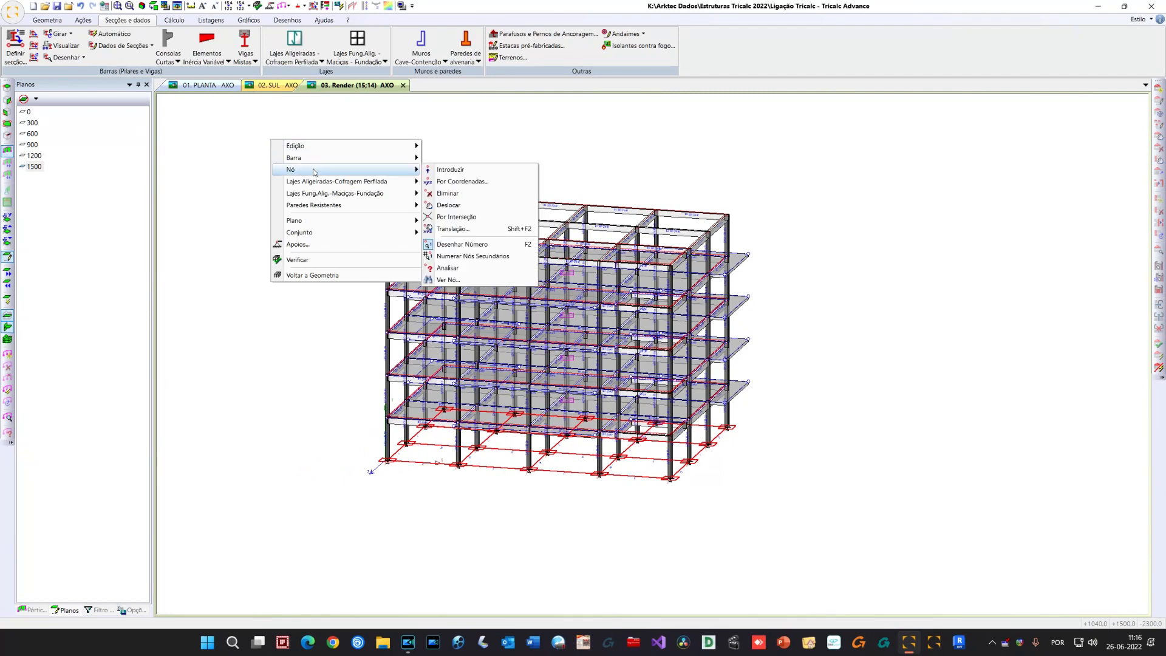
click(477, 226)
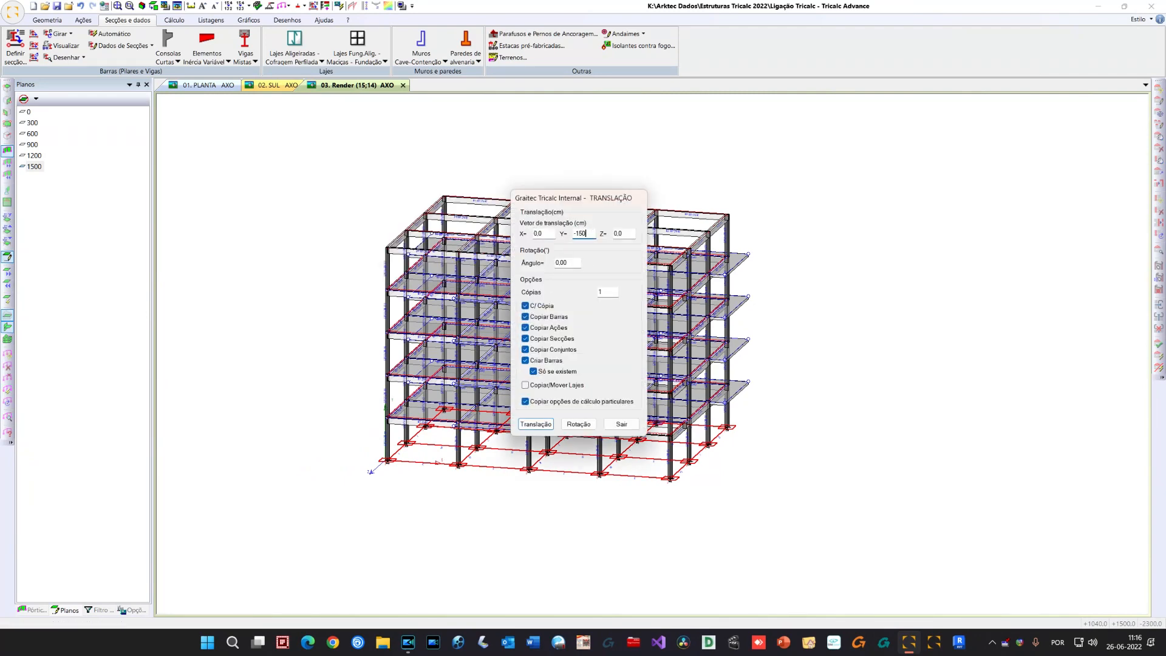
click(526, 306)
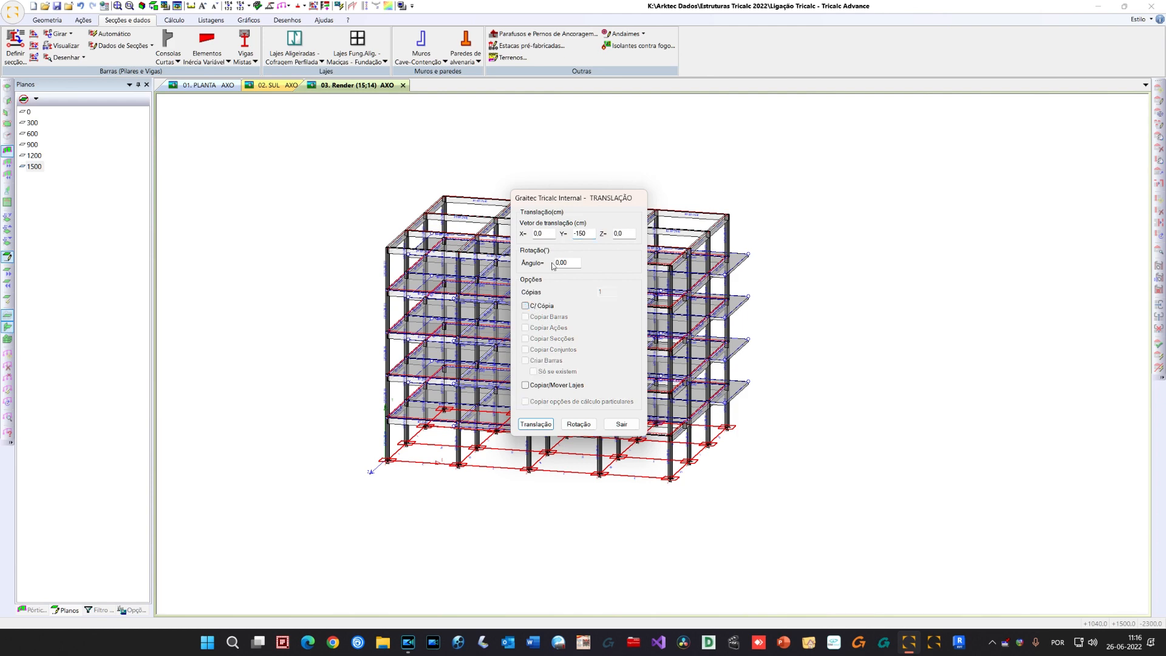
click(535, 424)
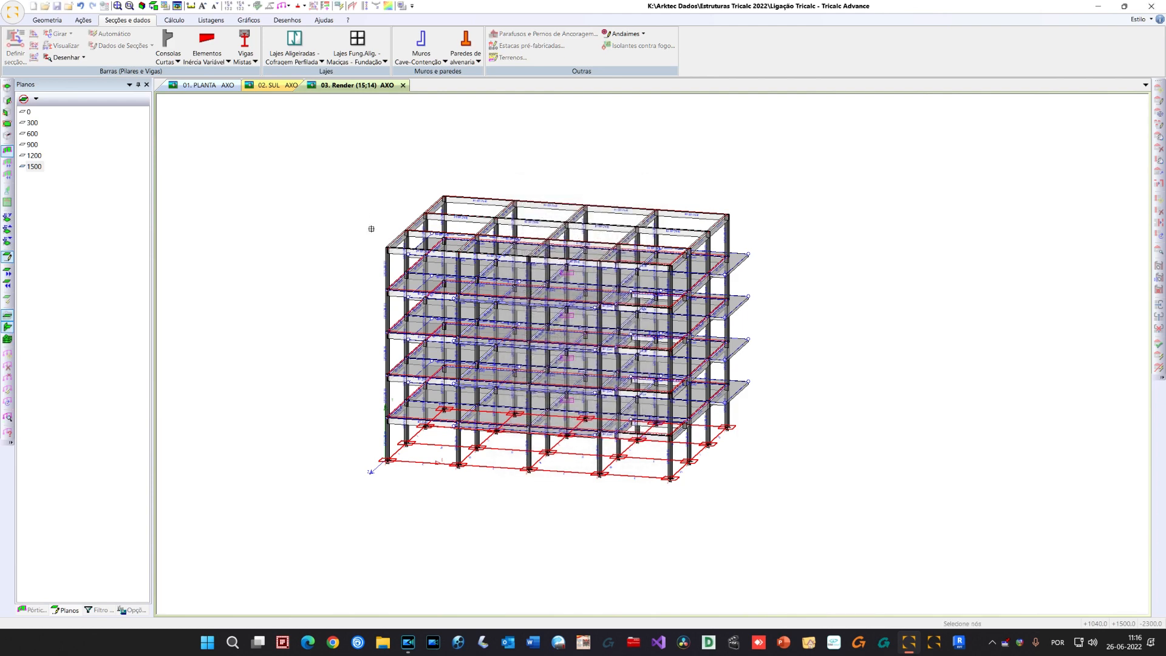
key(Down)
key(Down)
key(Left)
key(Left)
key(Left)
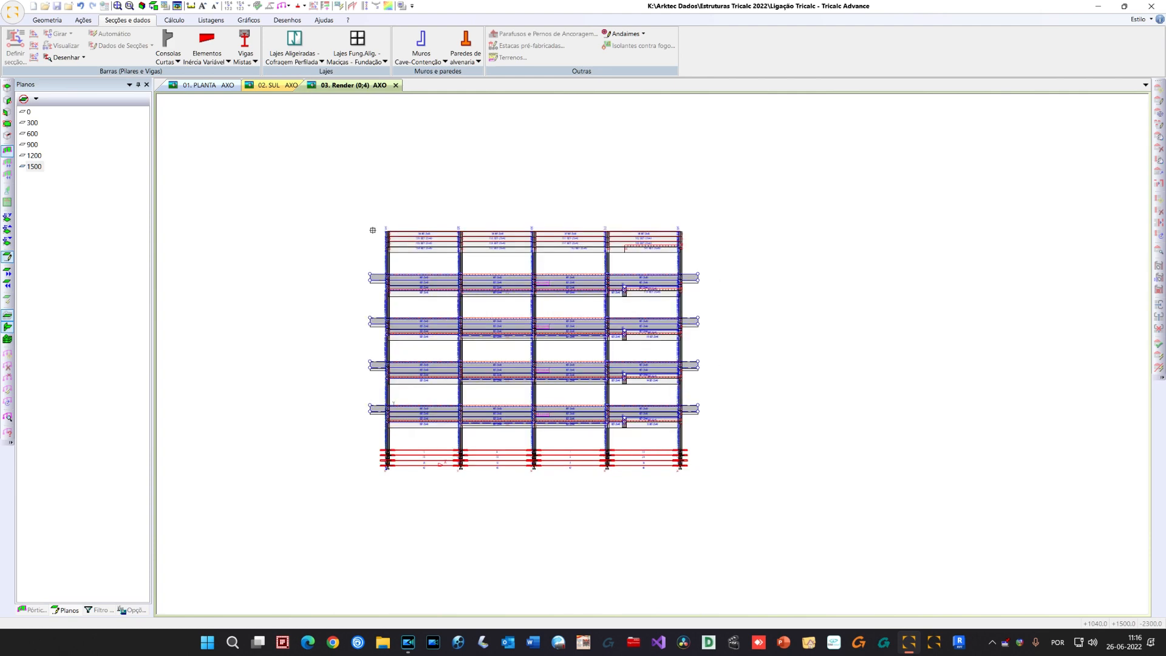
click(409, 266)
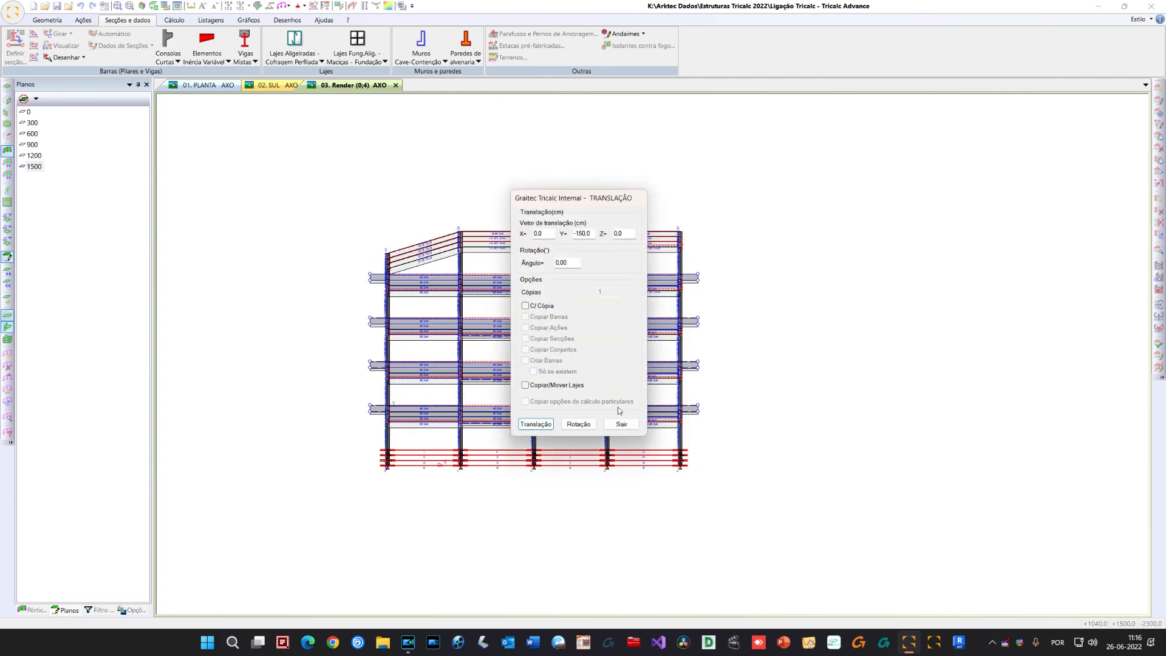
Translate the plane 1500 nodes along the opposite end row by Y = -150 cm without copying and close the translation
click(543, 425)
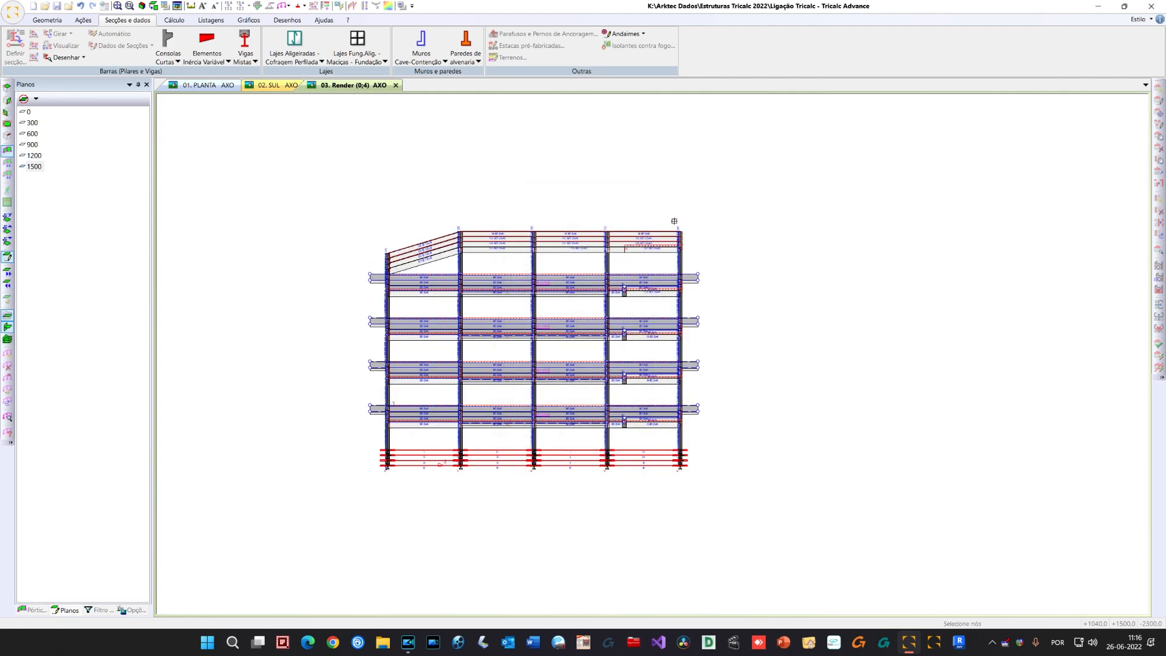
click(693, 255)
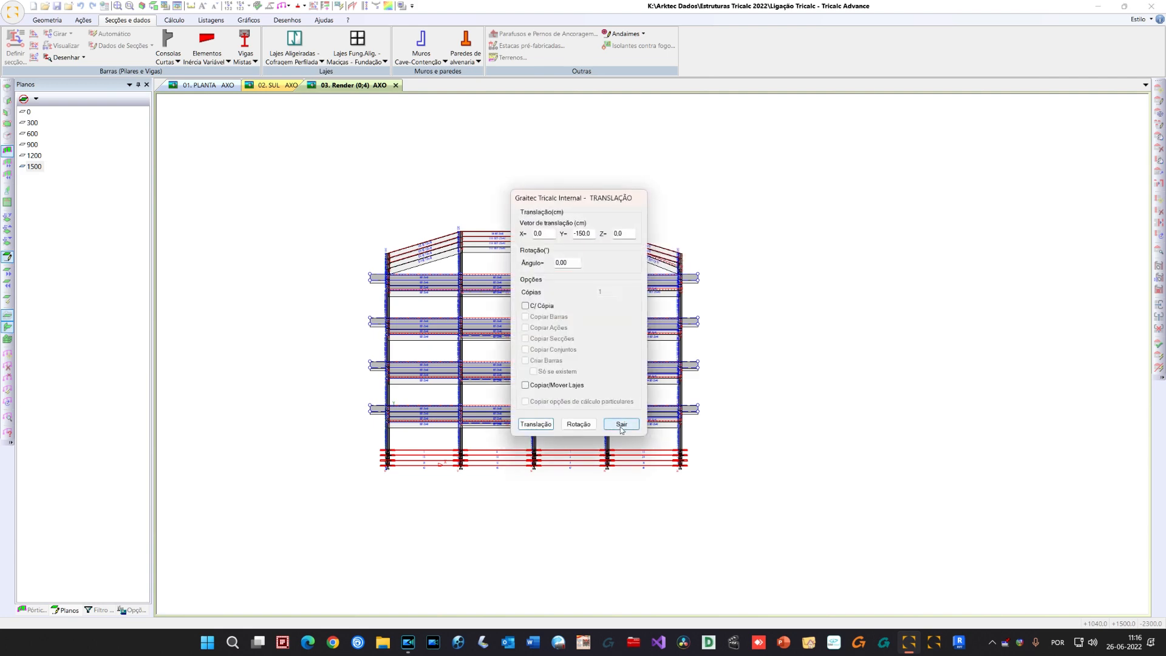
click(621, 428)
Delete the surplus intermediate node on the front roof edge near the lowered end
middle_drag(731, 367, 749, 366)
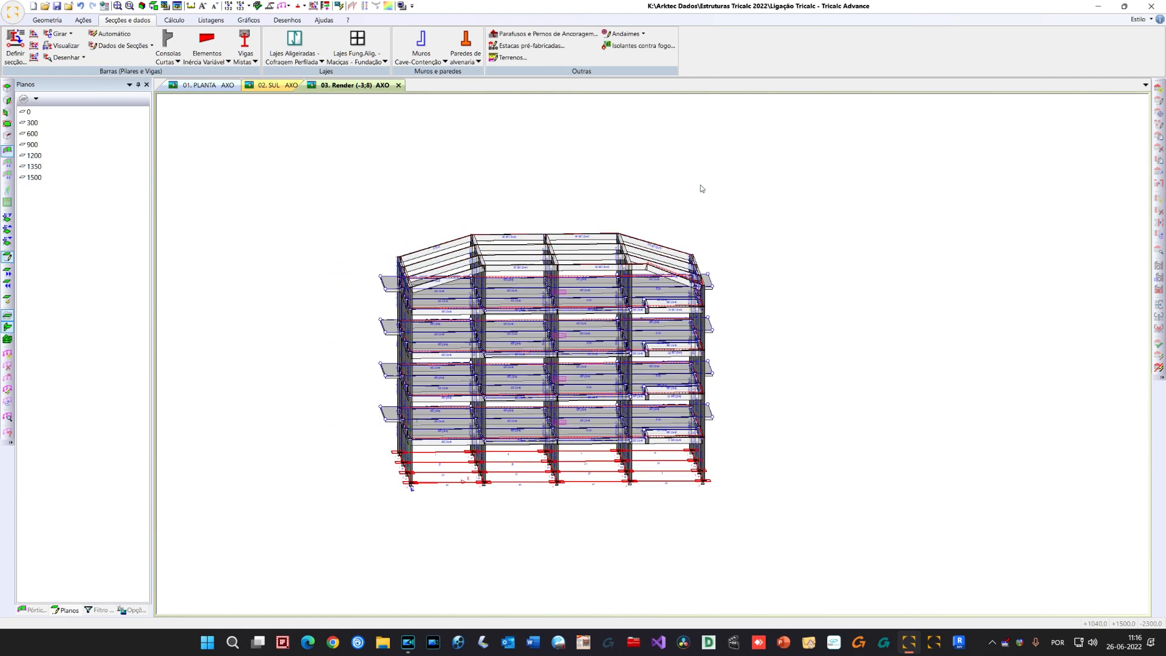
scroll(663, 270, up, 6)
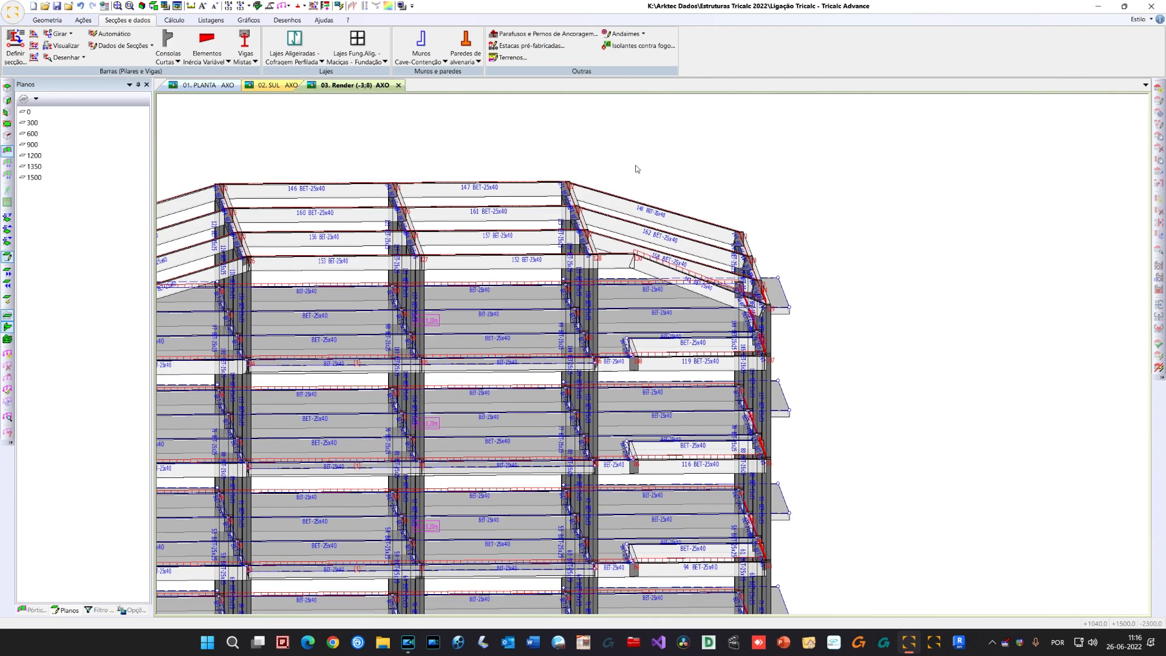
right_click(635, 131)
mouse_move(651, 160)
click(804, 184)
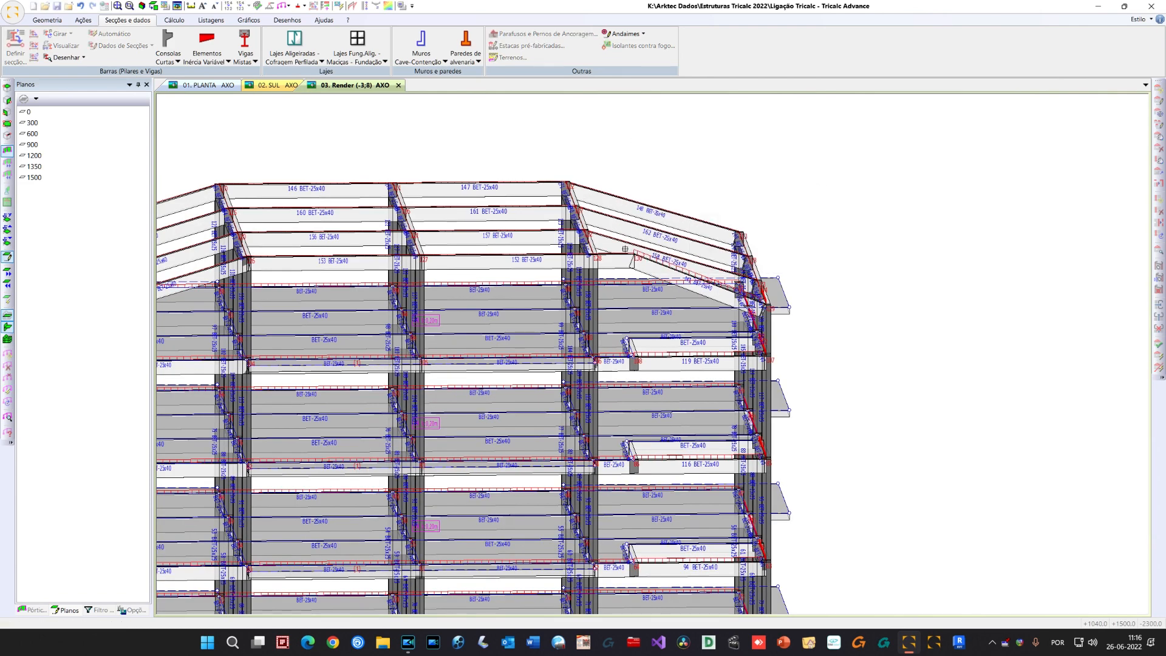
click(631, 255)
drag(679, 148, 666, 115)
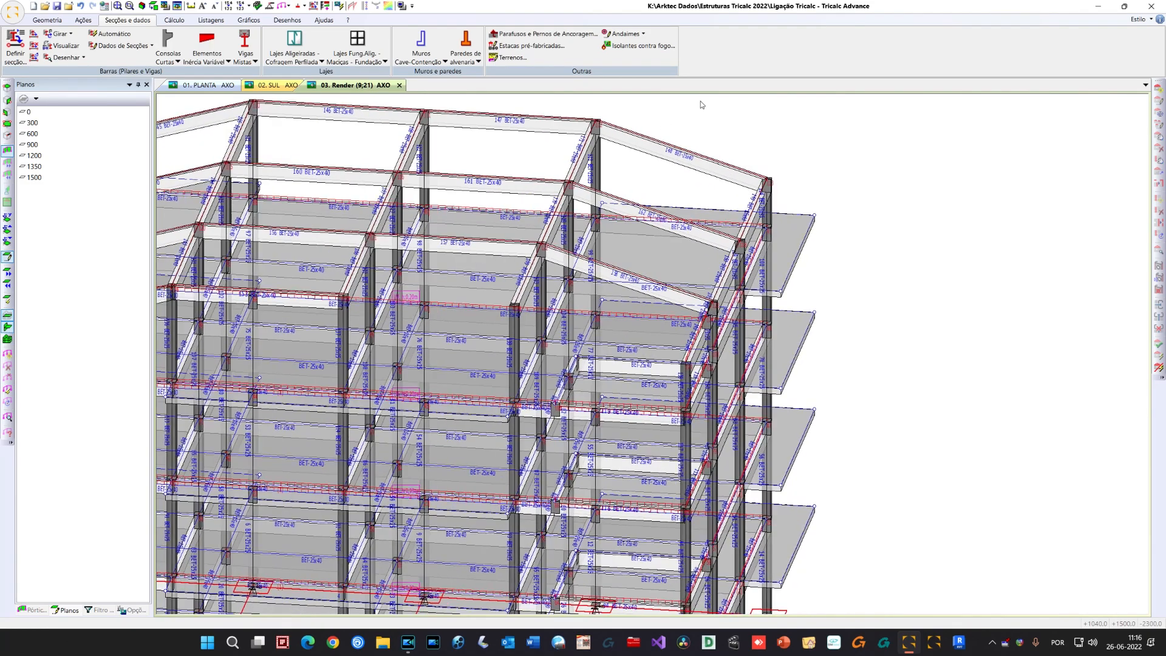
Draw a sloping bar between two nodes in the front end bay, from the plane 1500 pillar down to the lowered corner
right_click(701, 100)
mouse_move(739, 125)
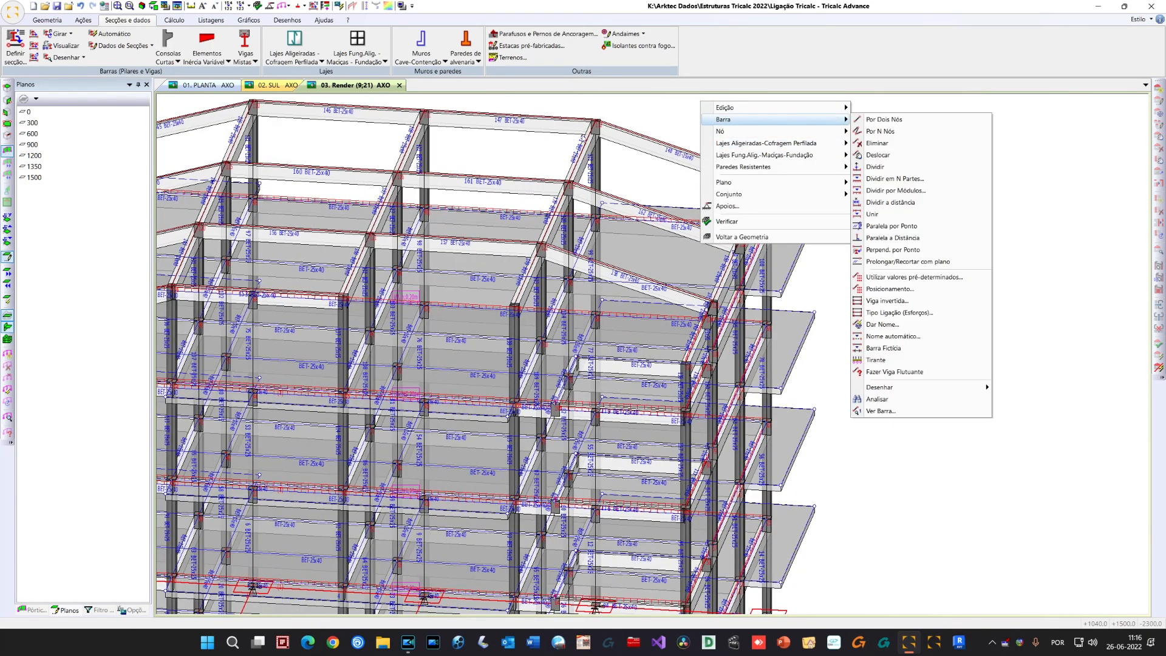
click(883, 120)
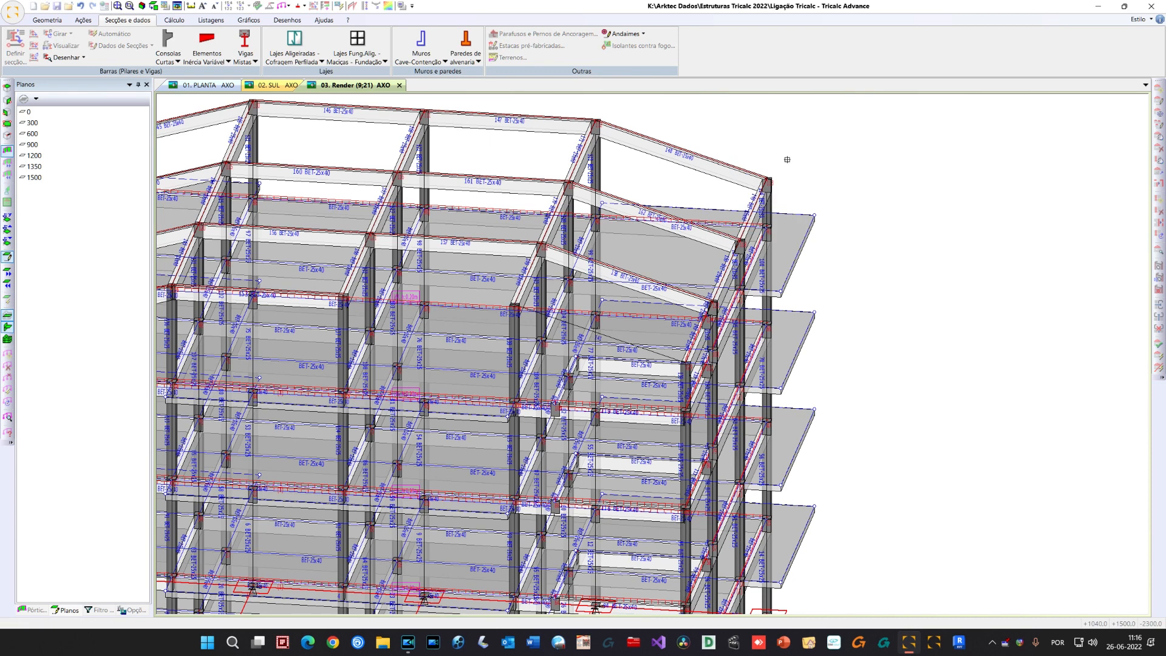
key(Escape)
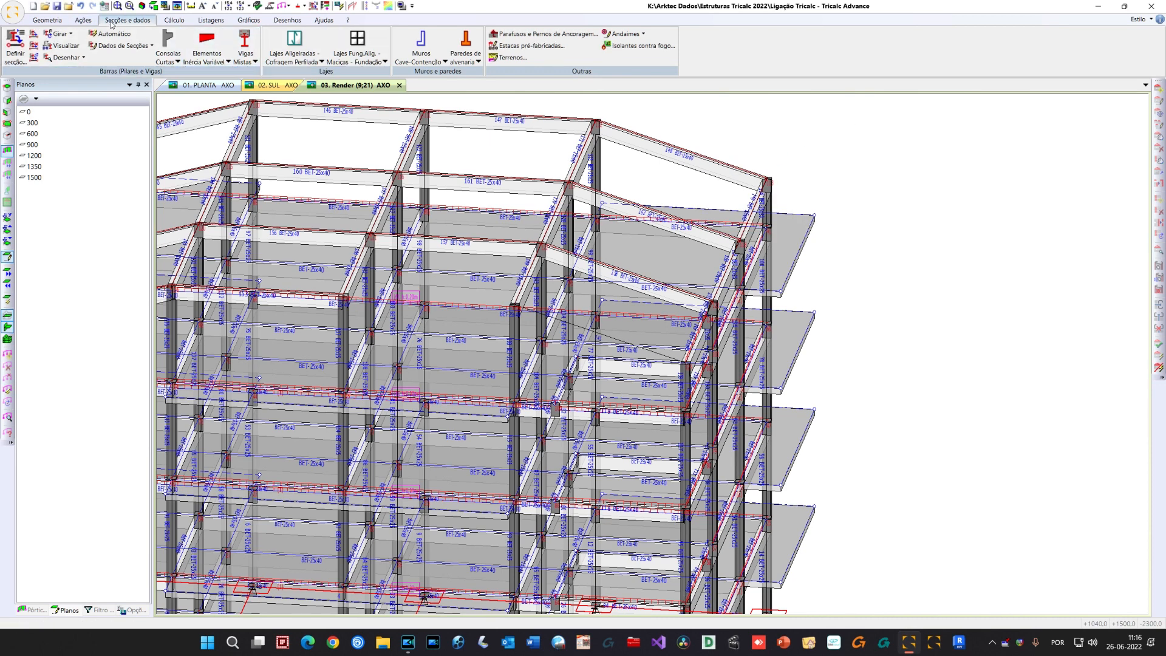
Assign the BET 25x40 section to the new sloping front roof bar
click(17, 46)
click(621, 234)
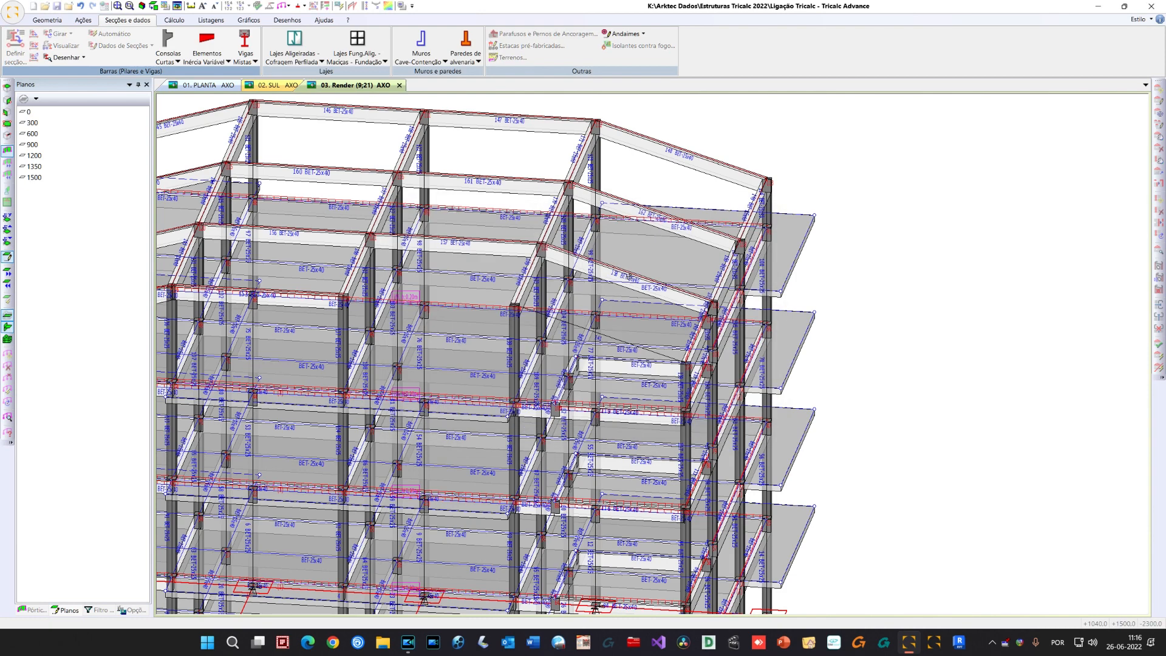
click(618, 332)
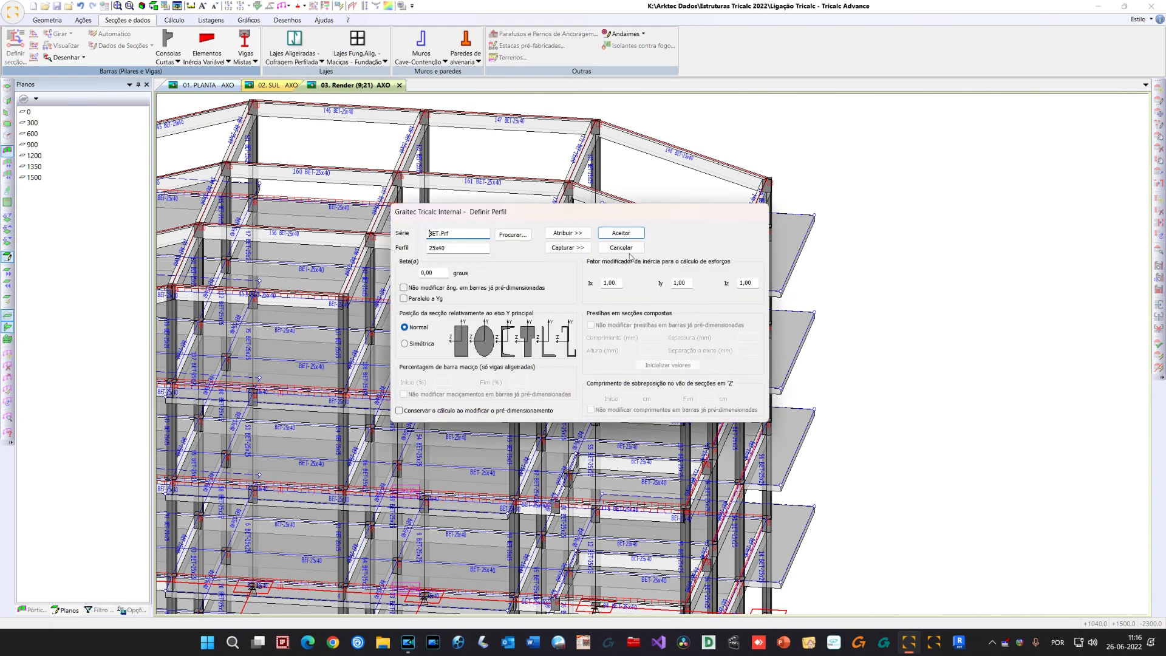
click(620, 247)
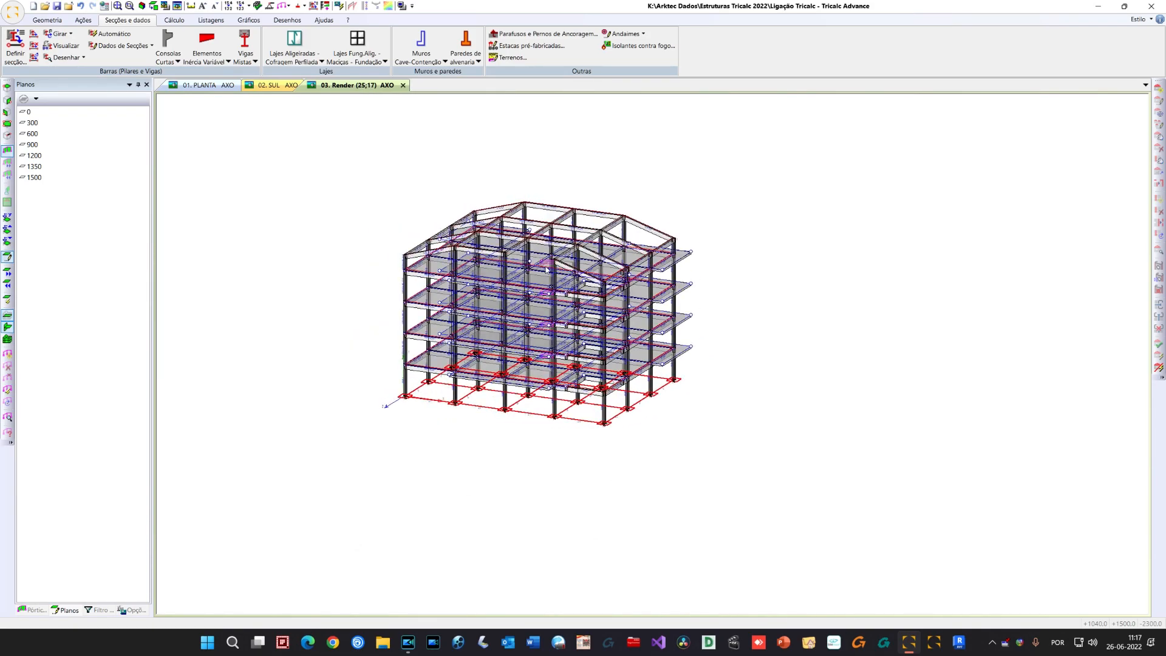
Isolate plane 1500 and draw the missing front edge bar between its two pillar nodes
scroll(544, 257, up, 5)
scroll(544, 283, down, 6)
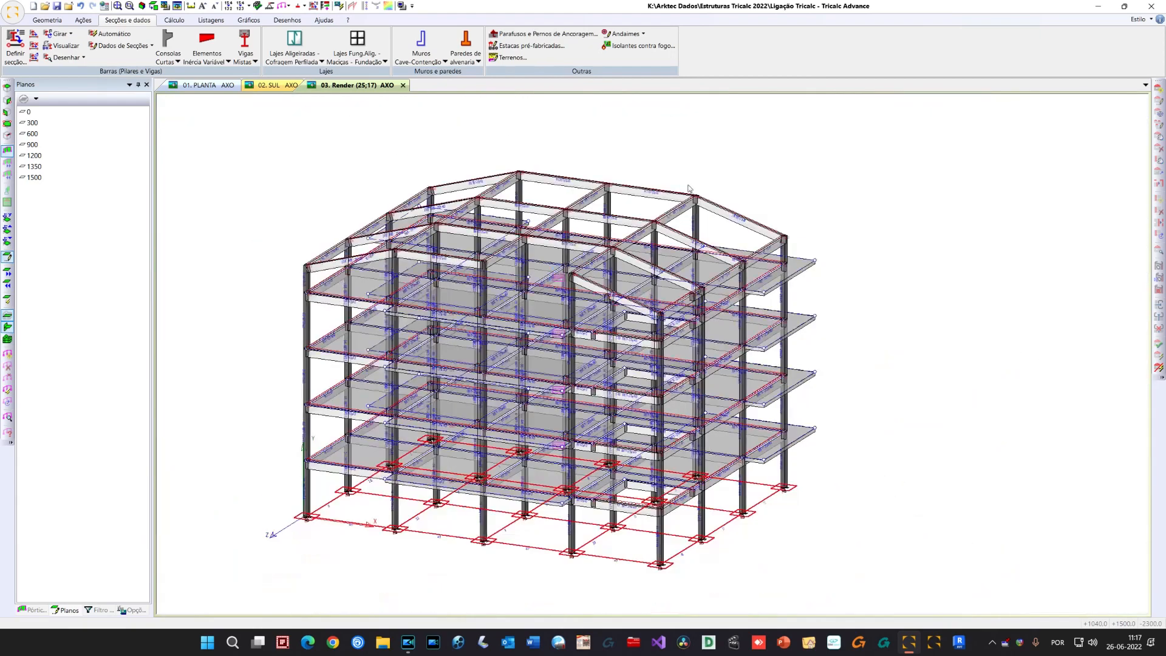
click(31, 177)
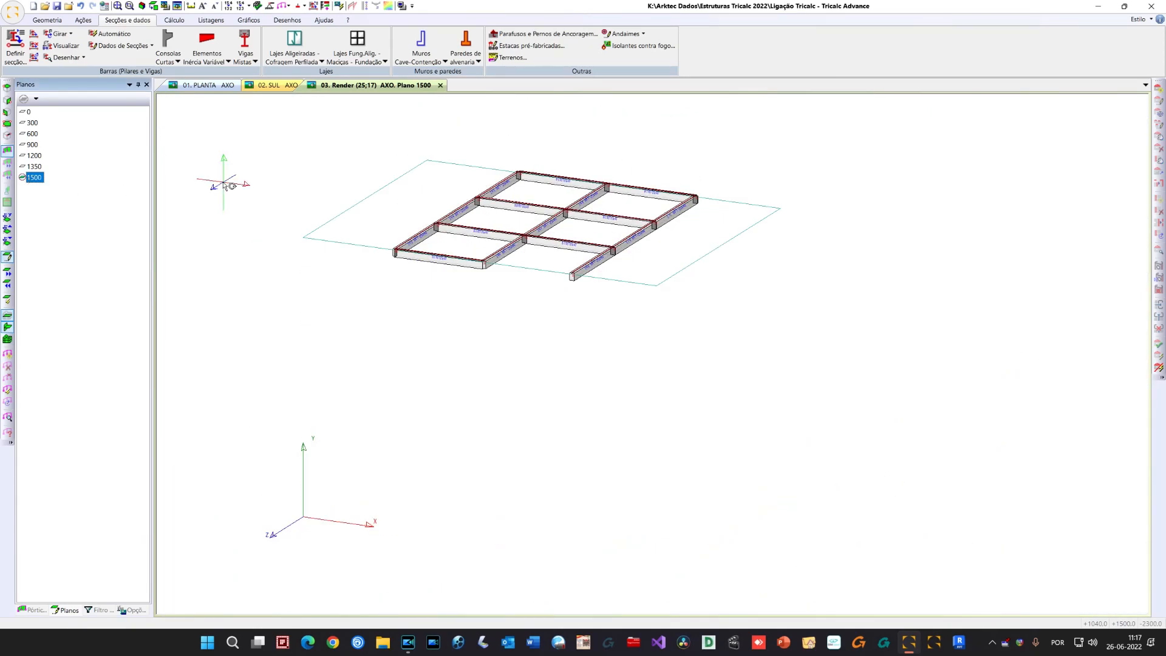
right_click(214, 163)
mouse_move(292, 181)
click(399, 193)
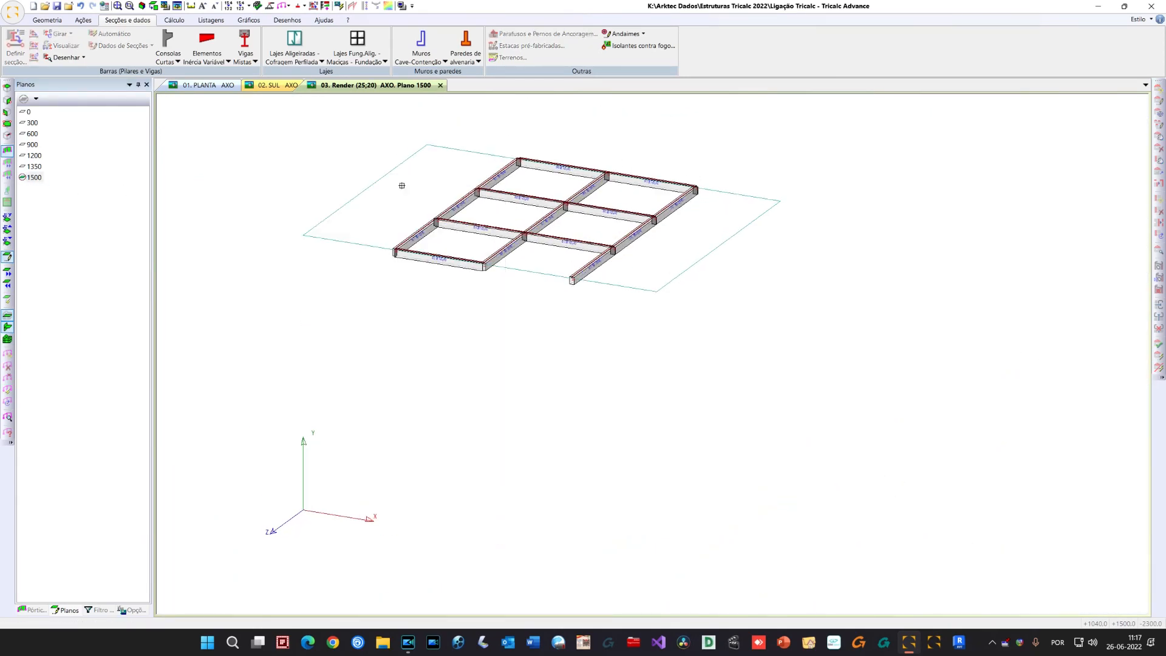
click(572, 277)
key(Escape)
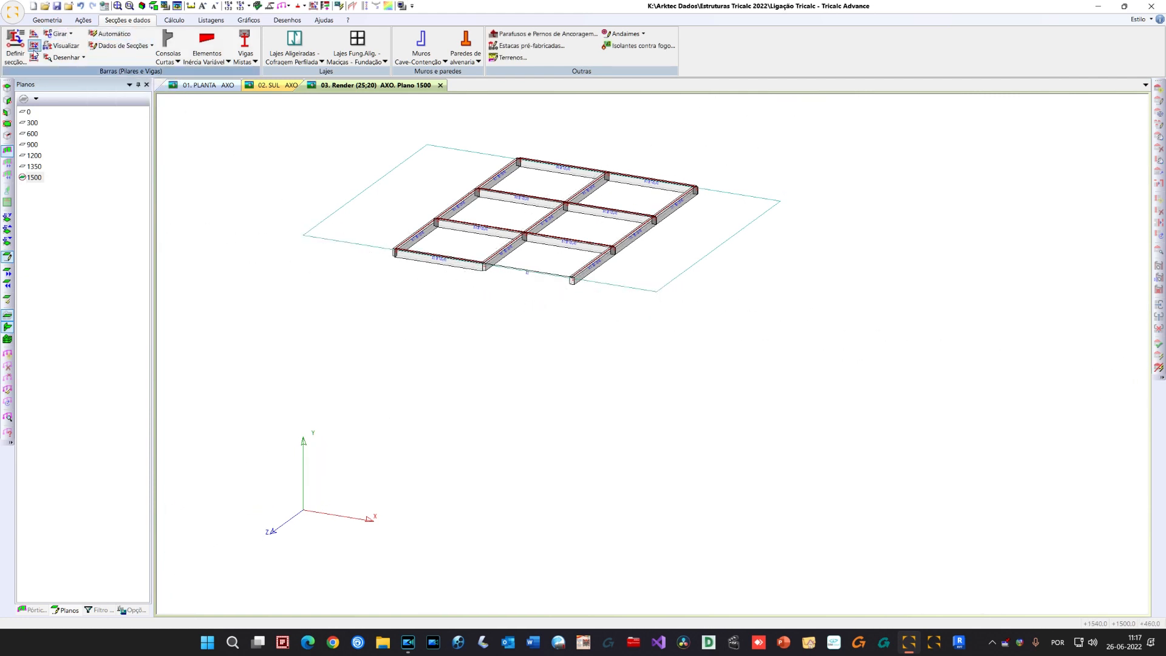
Assign the beam section to the new front edge bar of plane 1500 and display the whole structure
click(15, 44)
click(551, 276)
key(Escape)
click(635, 250)
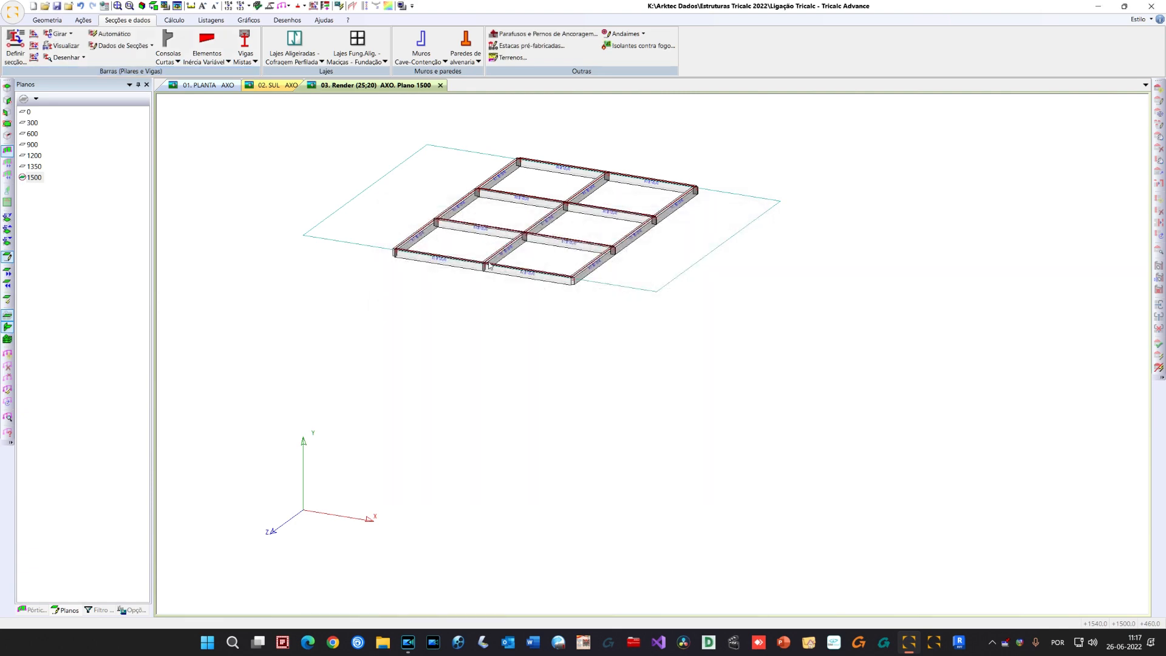
key(Escape)
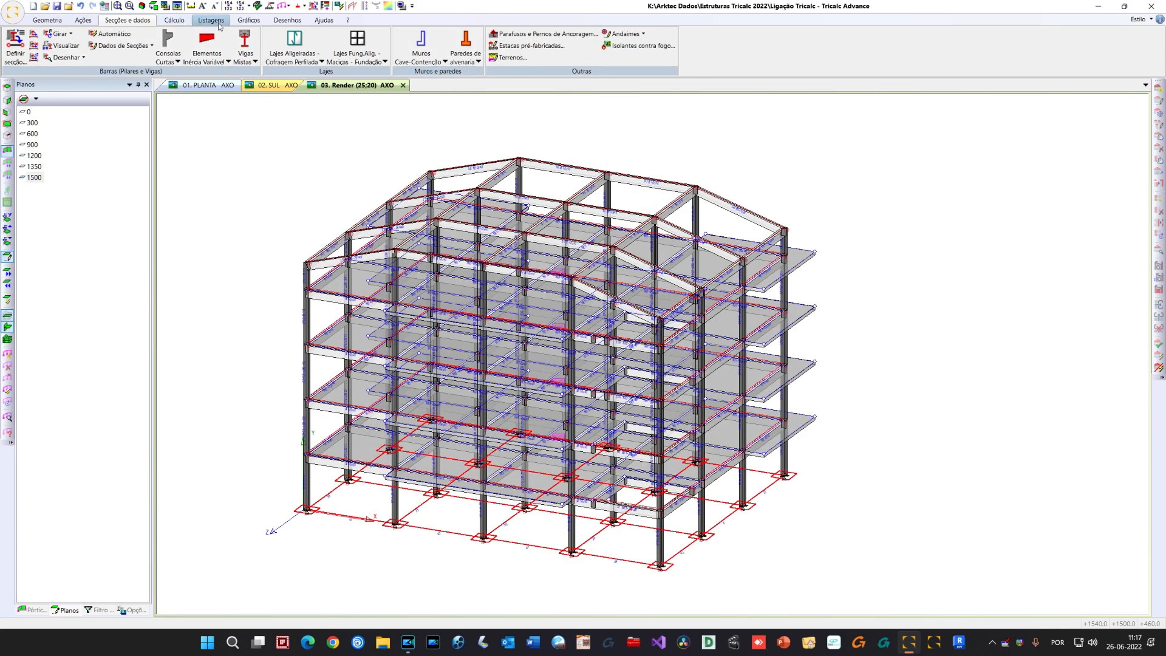
Reorder the structure's numbering, verify the geometry with the current verification options, and close the resulting messages
click(47, 20)
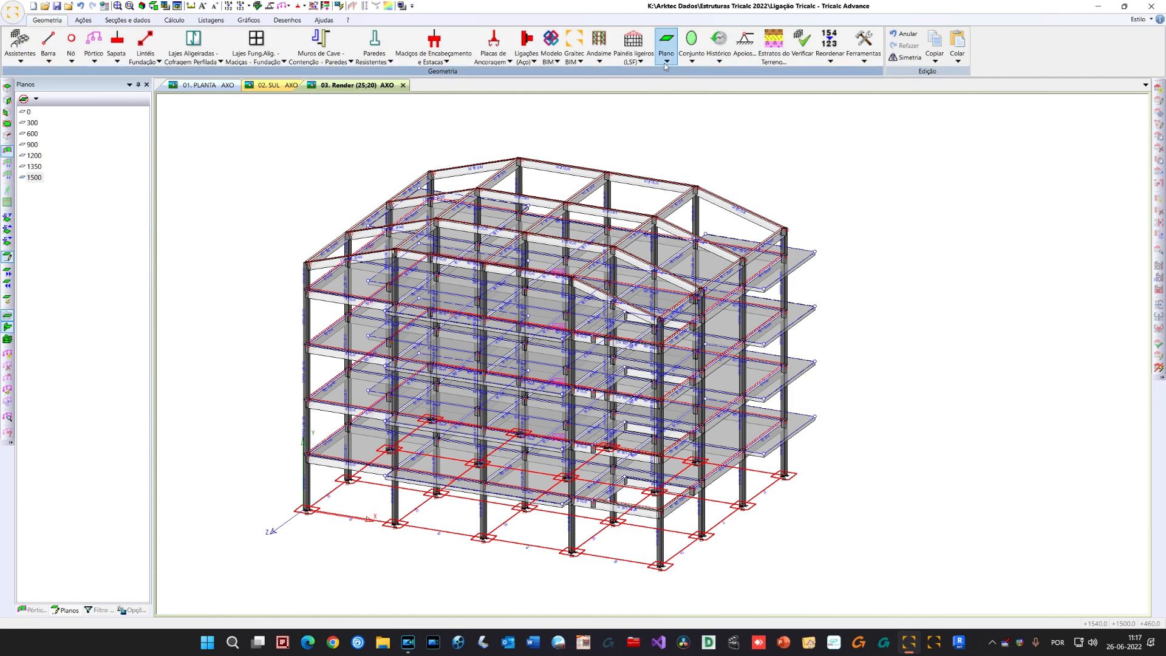
click(830, 57)
click(831, 76)
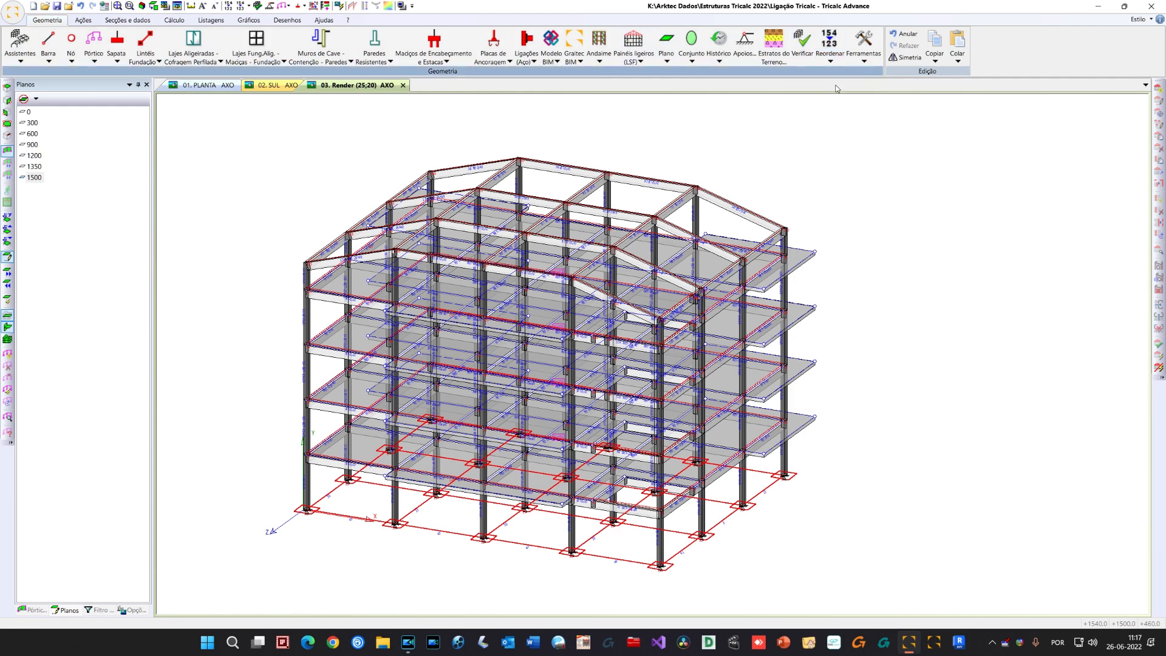
click(804, 45)
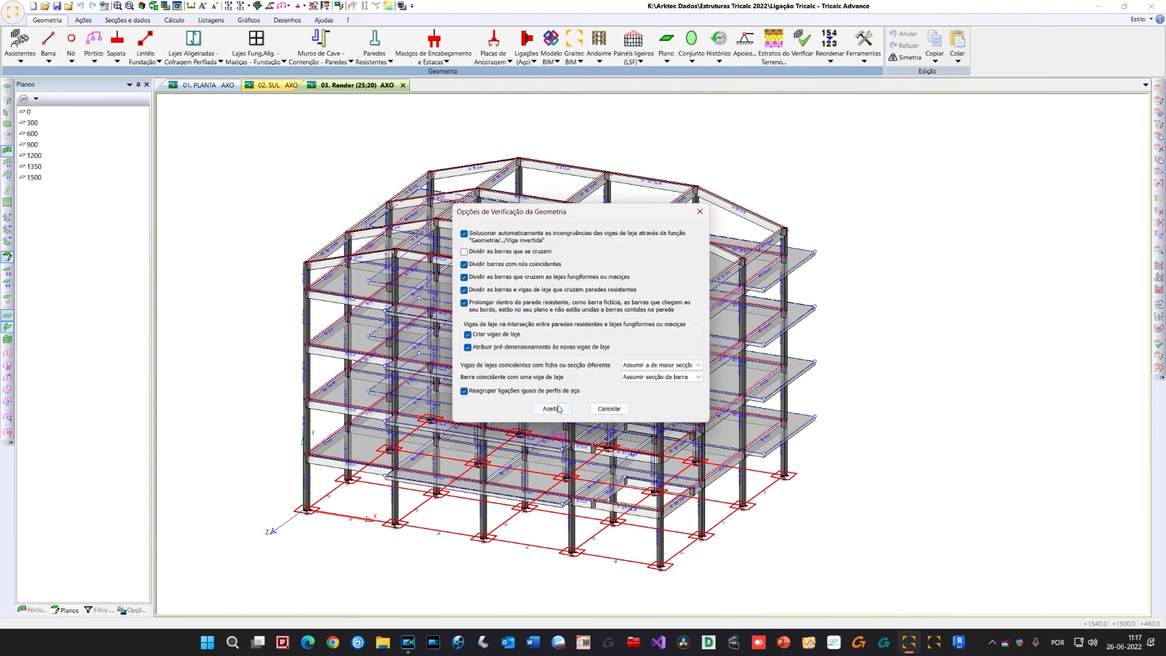
click(552, 409)
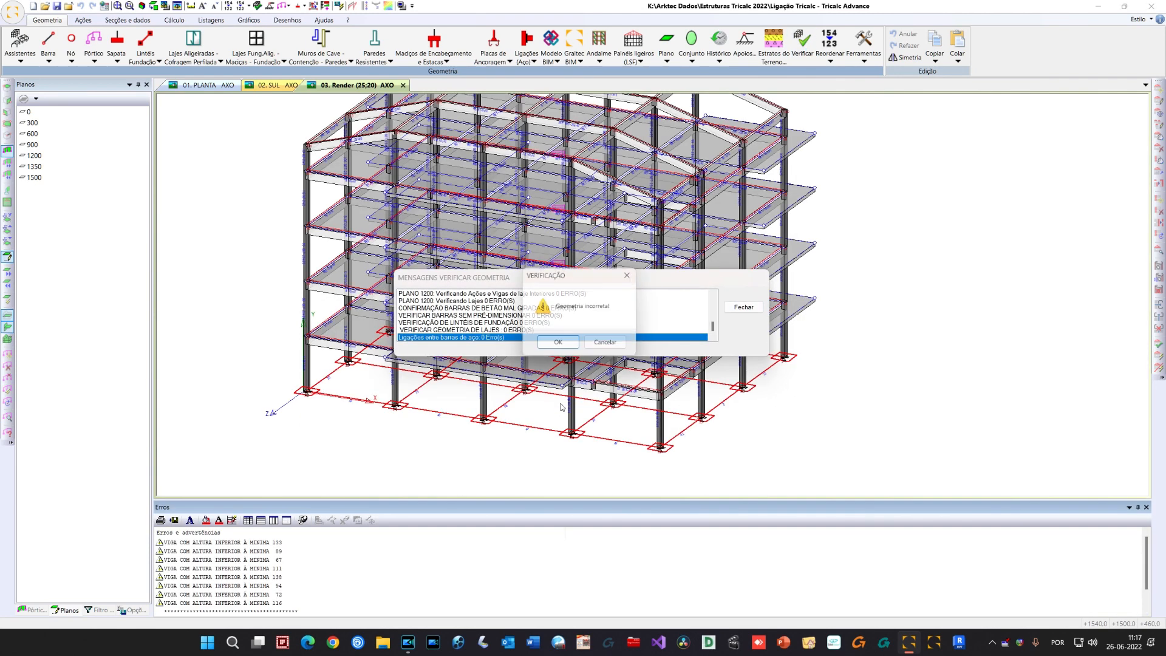
click(609, 346)
click(1147, 507)
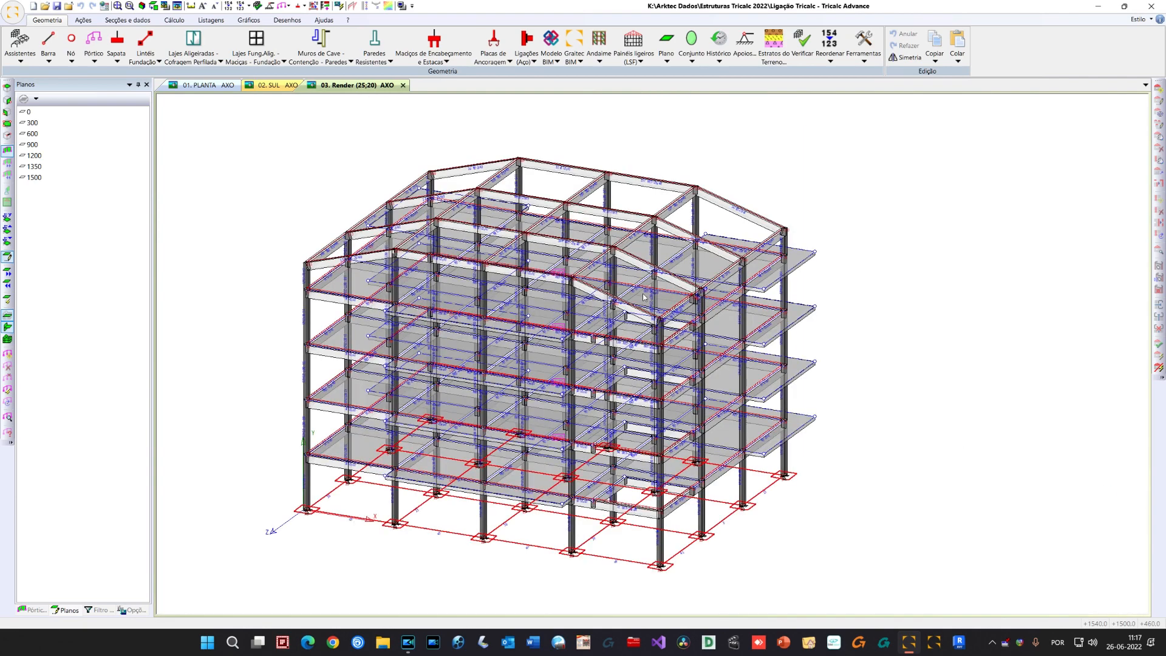
Generate automatic frames using the alignment grid, with letters along Xg+ and numbers along Zg+
shift+middle_drag(533, 319, 560, 319)
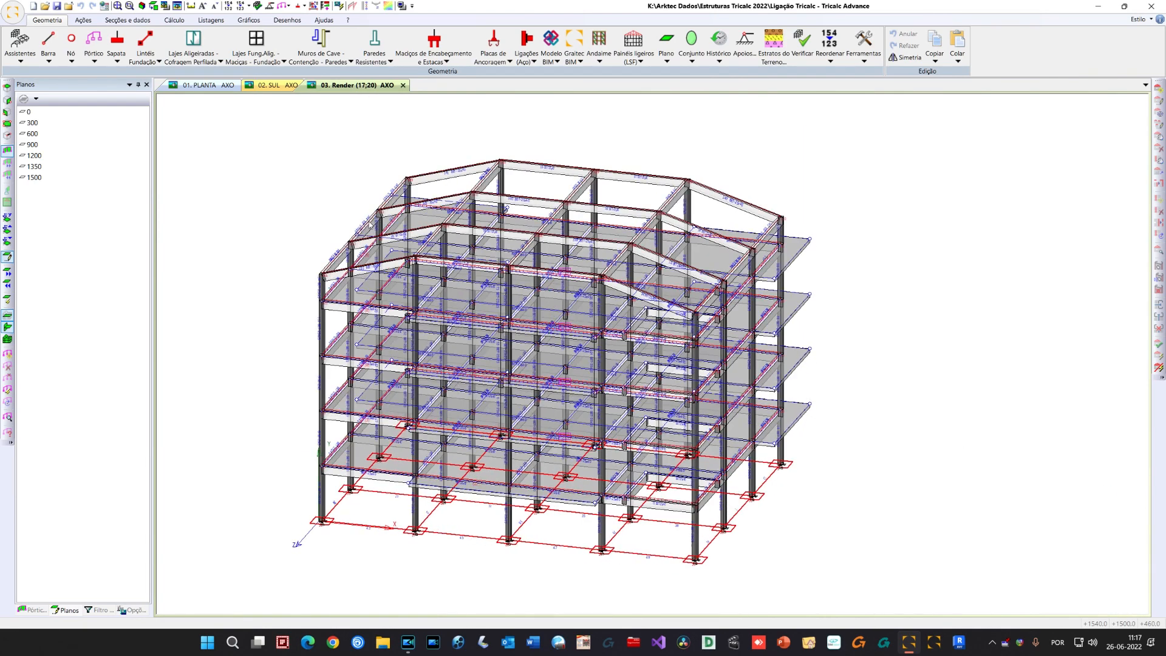
click(91, 61)
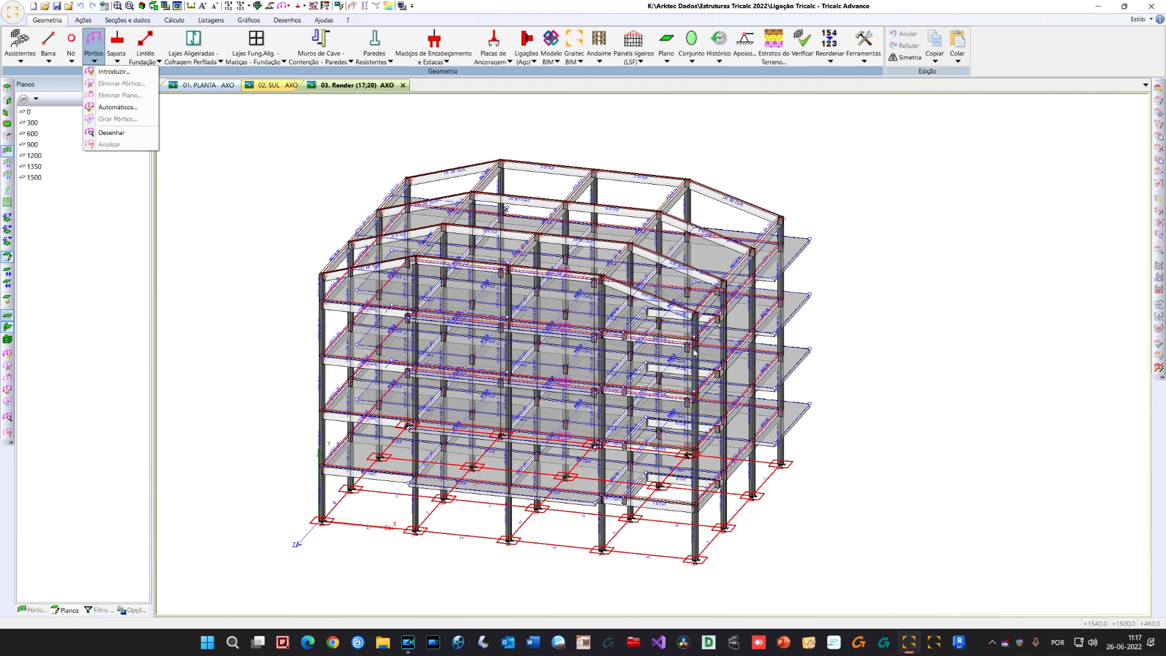
click(117, 107)
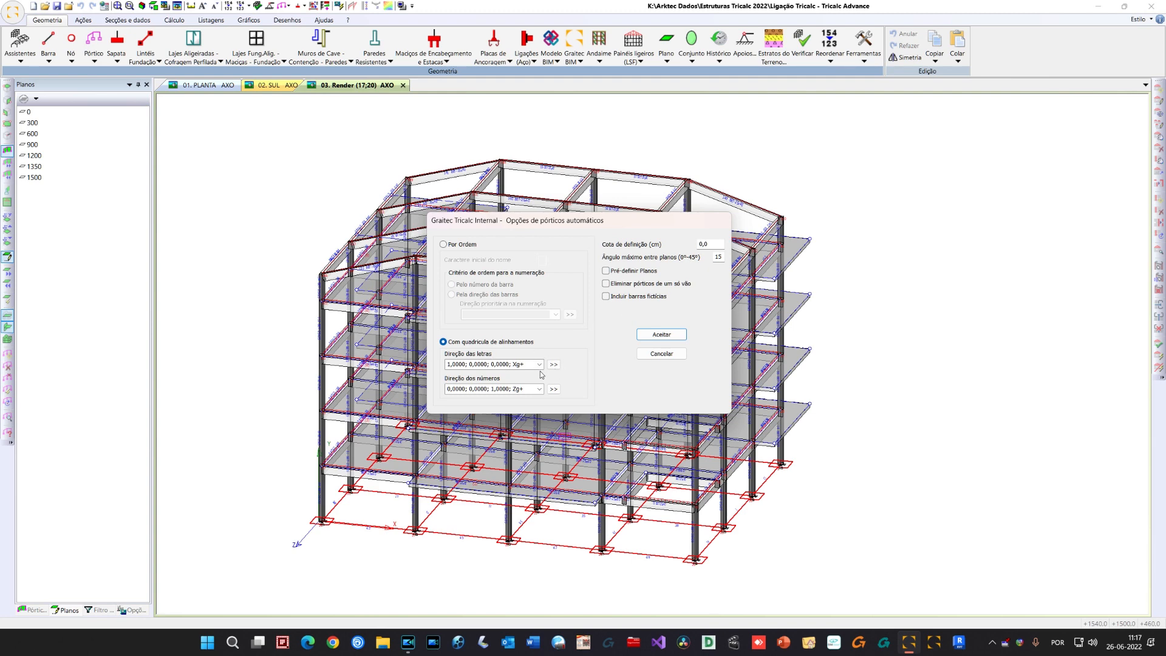
click(660, 337)
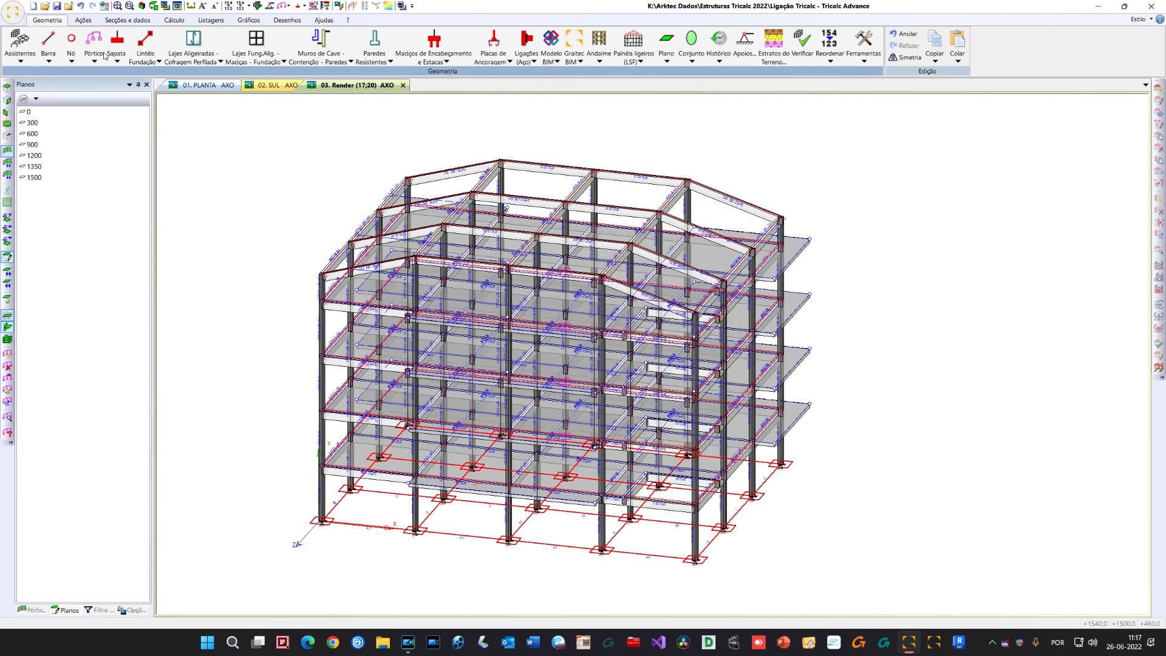
Set up automatic bar naming with pillars named by the alignment grid, letters along Zg+ and numbers along Xg+
click(48, 60)
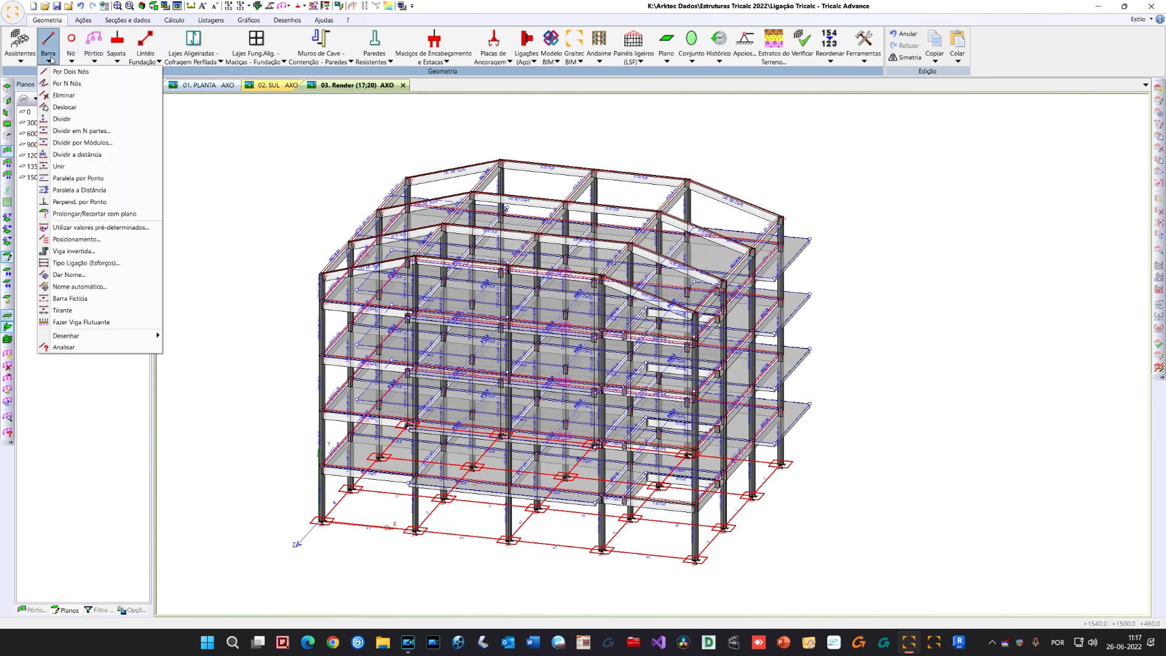
click(105, 290)
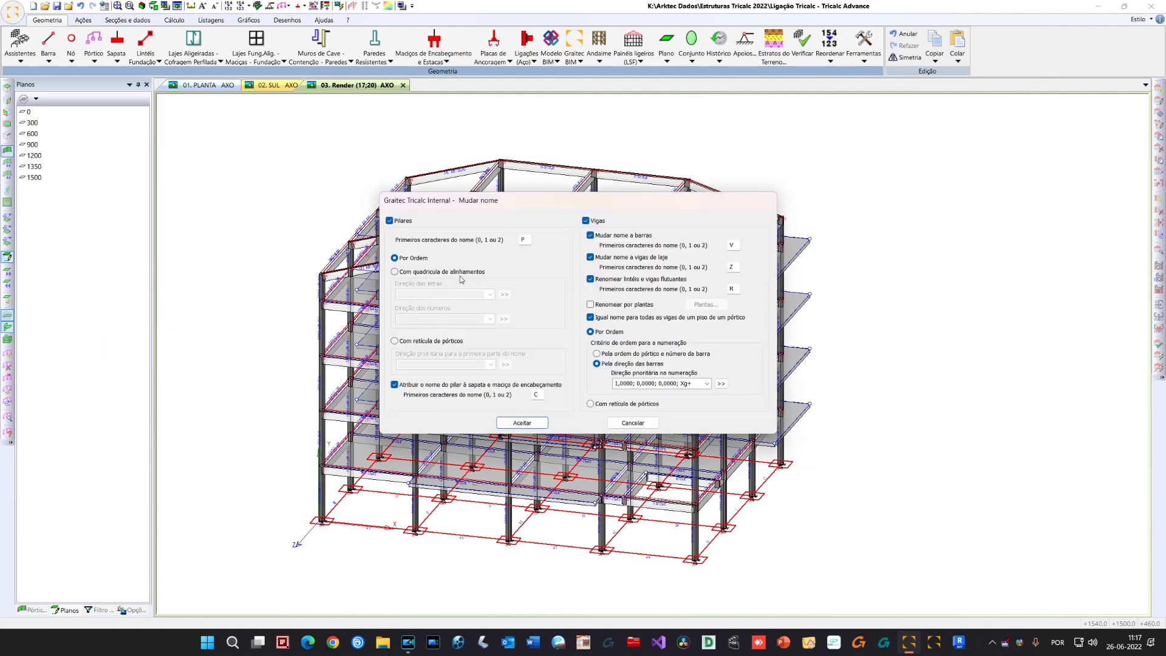
click(428, 273)
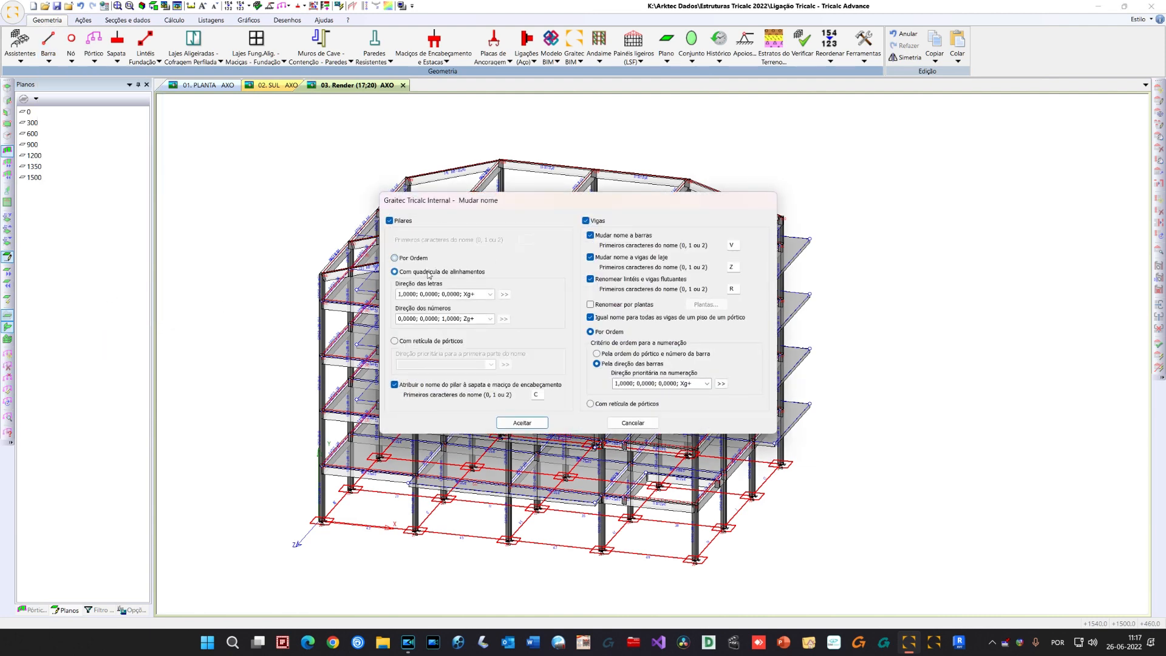
click(490, 294)
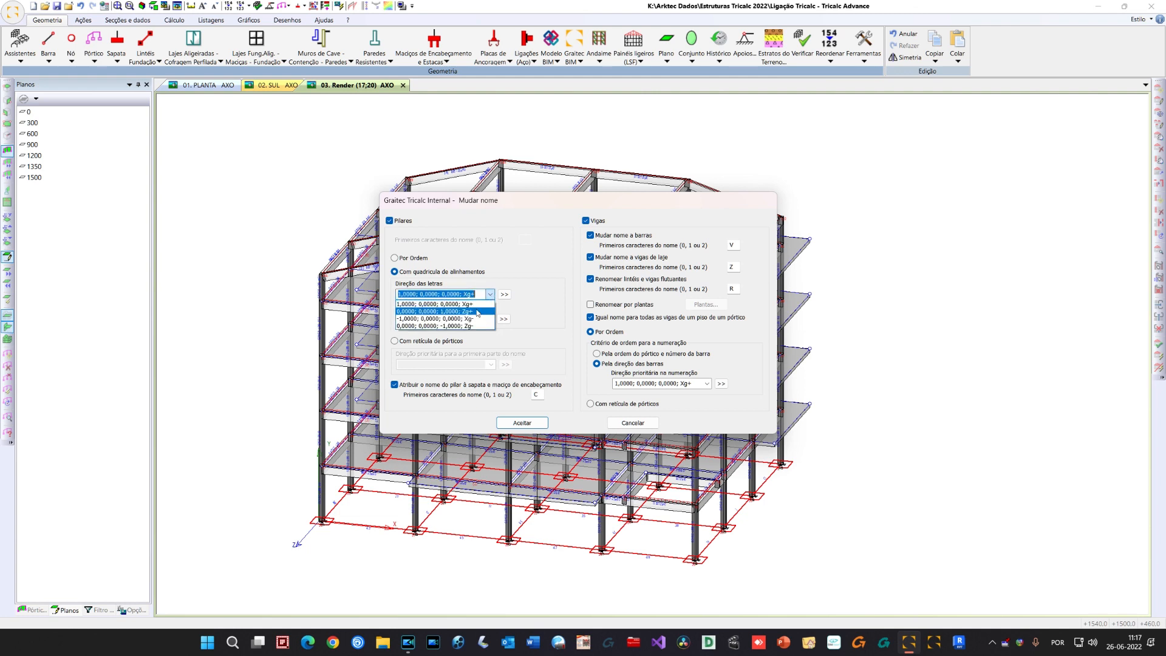
click(443, 309)
click(490, 318)
click(479, 336)
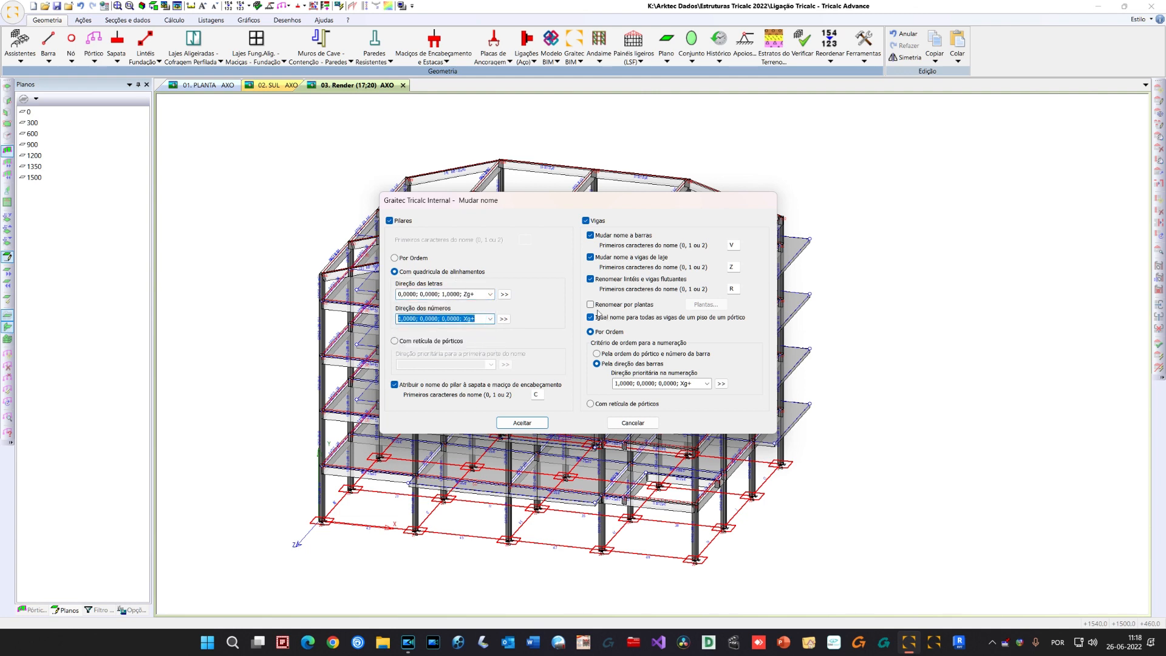
Set the name prefixes to V for slab beams and L for lintels and floating beams, apply the names, and check them in the model
click(732, 267)
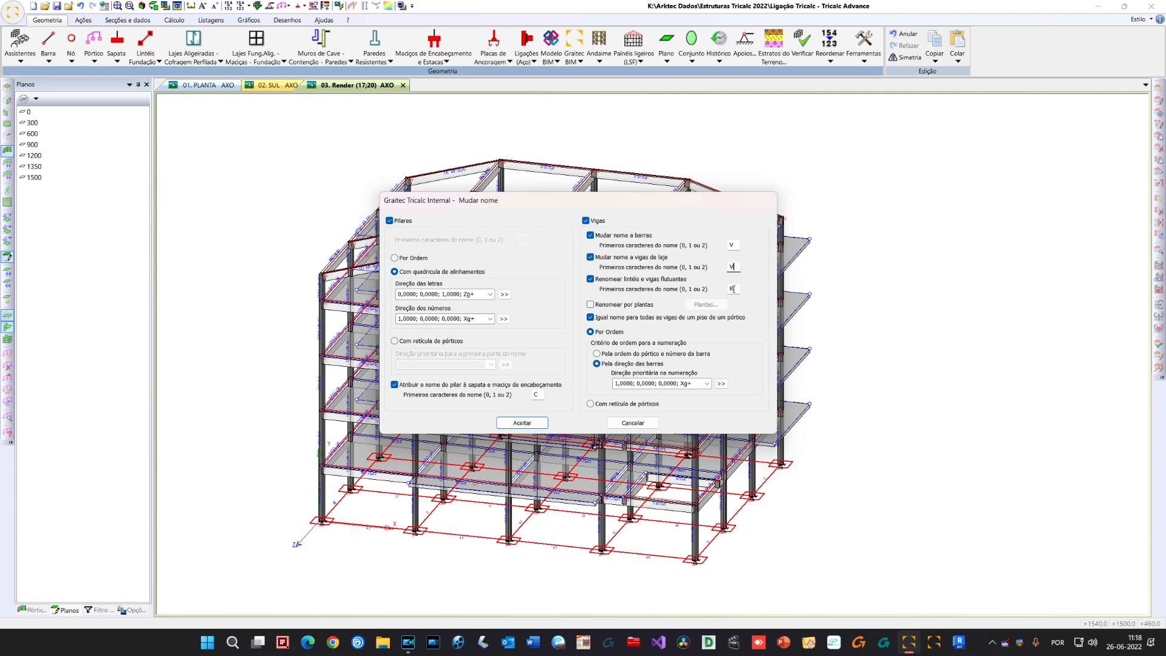
text(L)
click(540, 424)
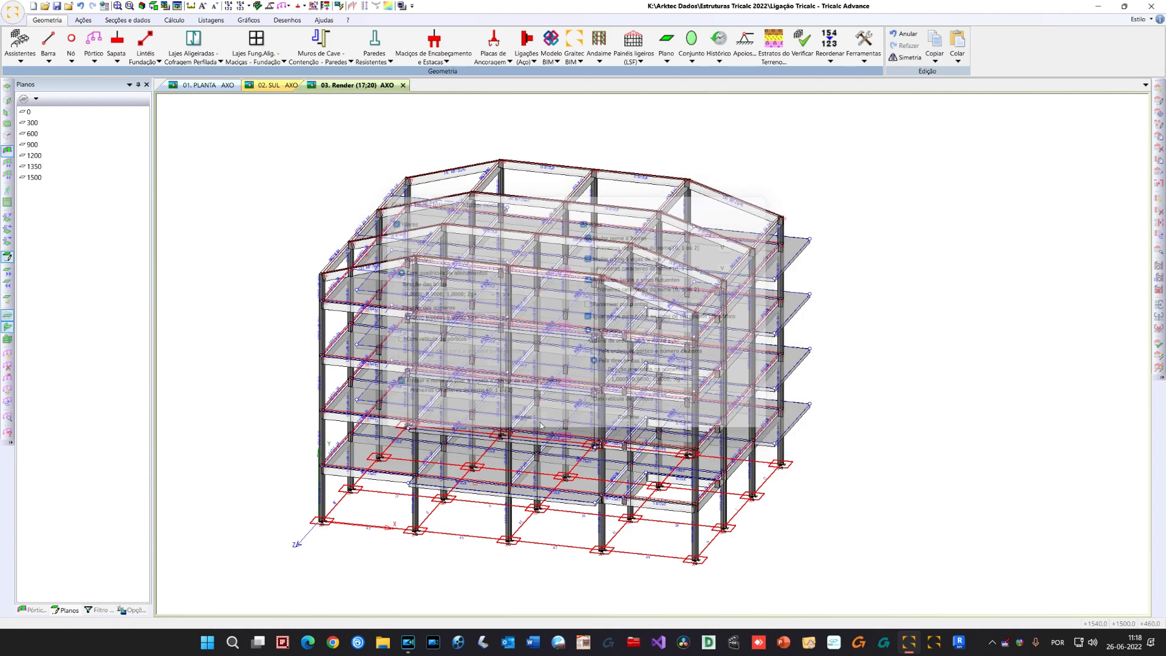
scroll(304, 499, up, 5)
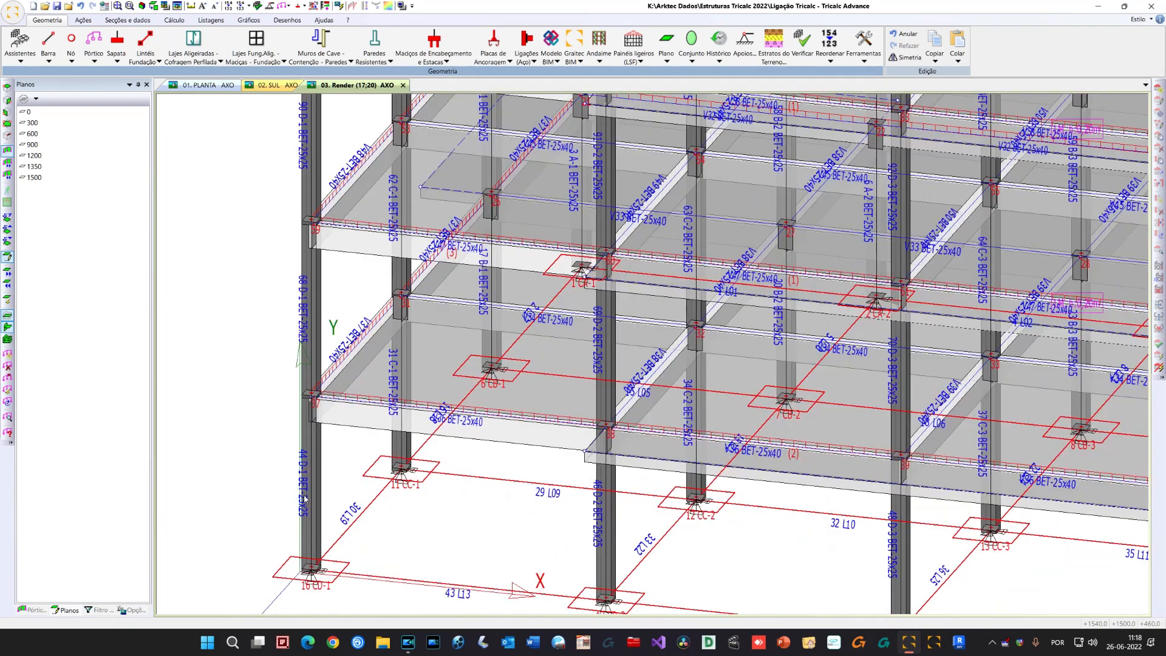
scroll(305, 499, up, 2)
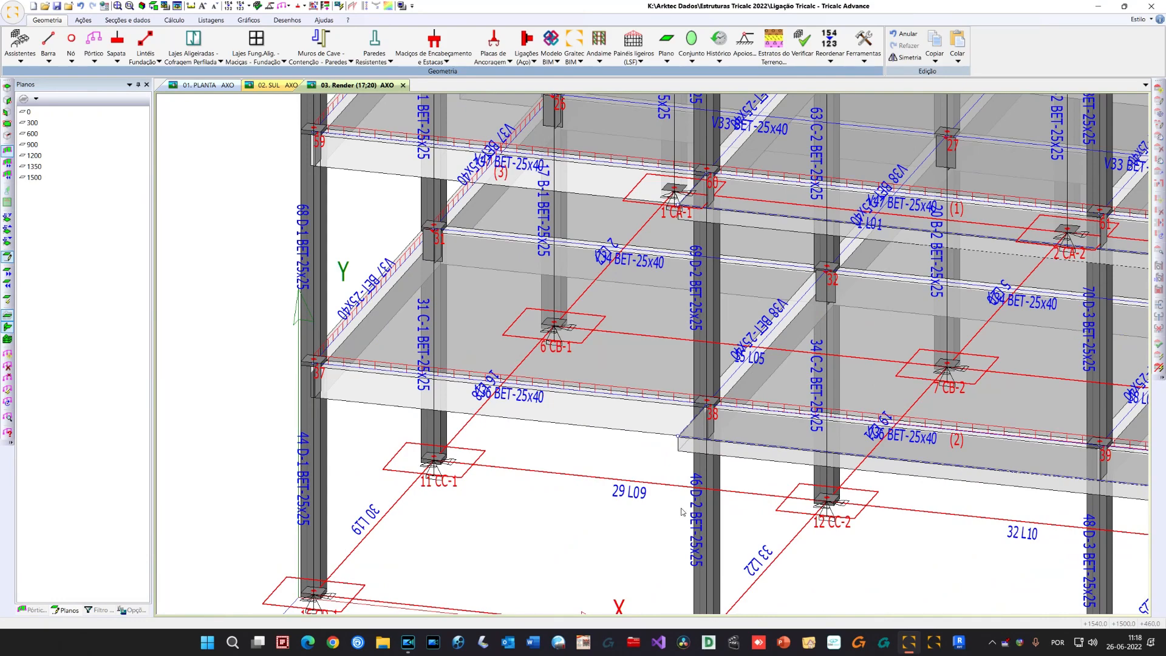
scroll(785, 523, down, 2)
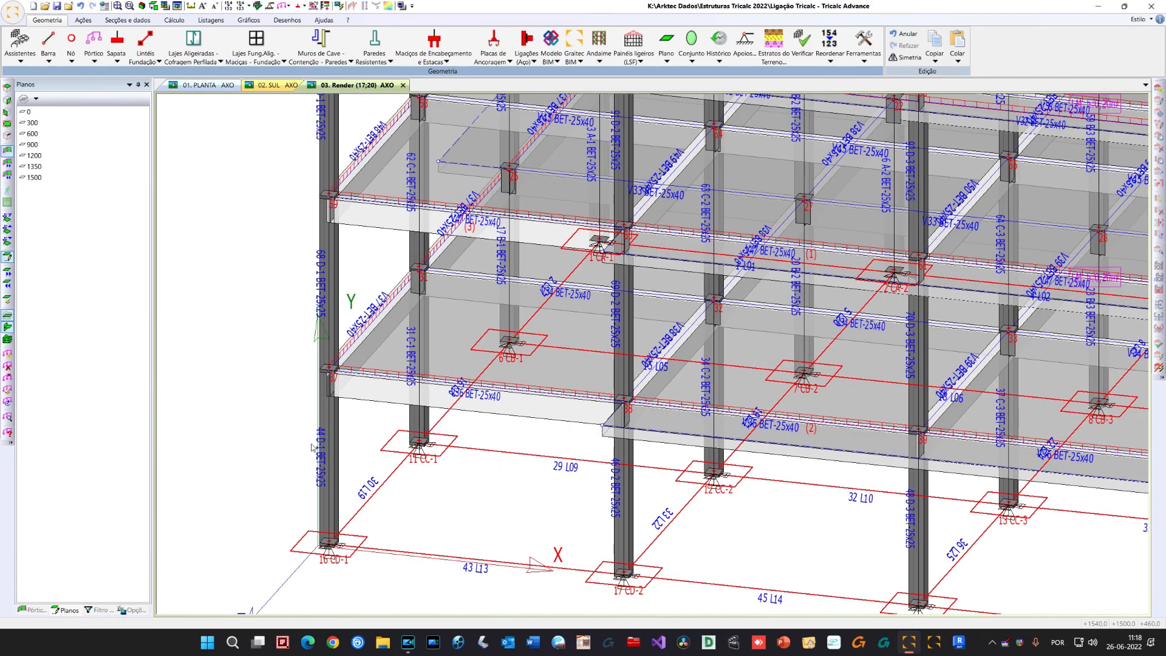
scroll(302, 427, up, 2)
scroll(305, 427, down, 6)
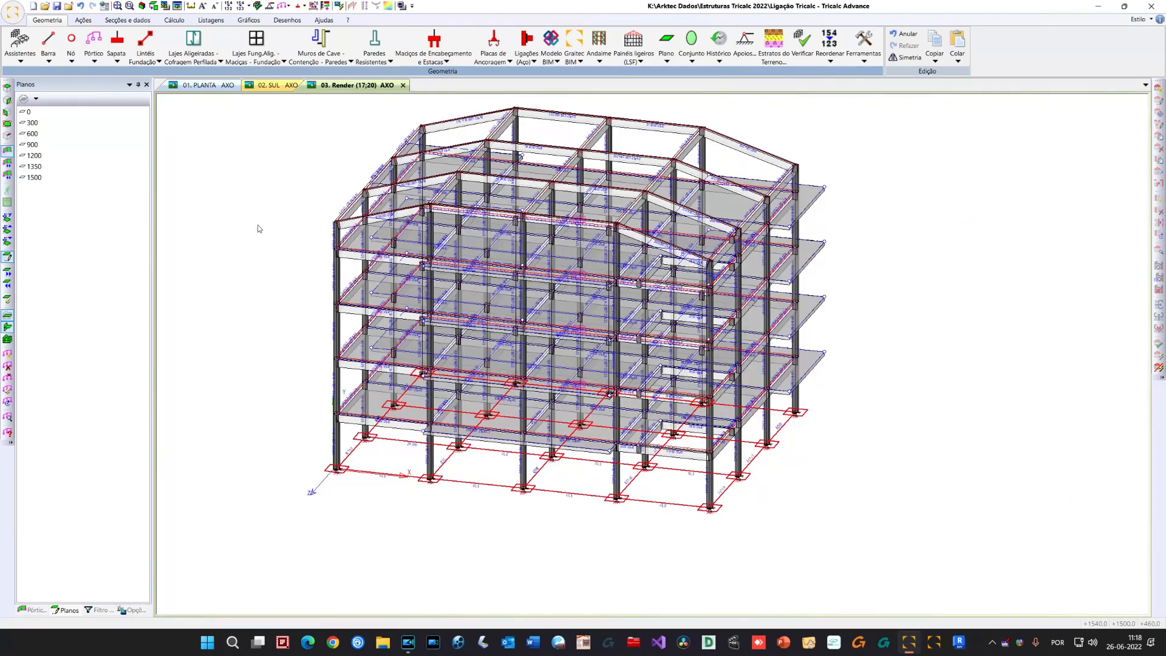
Review the live load combination coefficients and the permanent action safety coefficients for the automatic load combinations
click(85, 20)
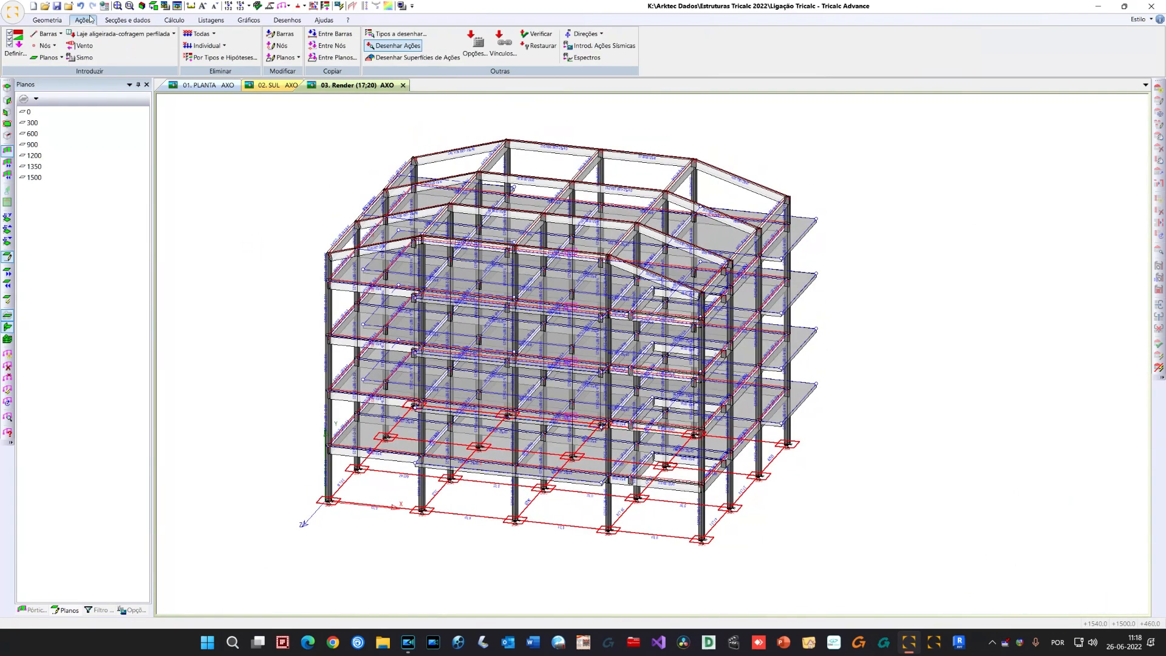
click(476, 44)
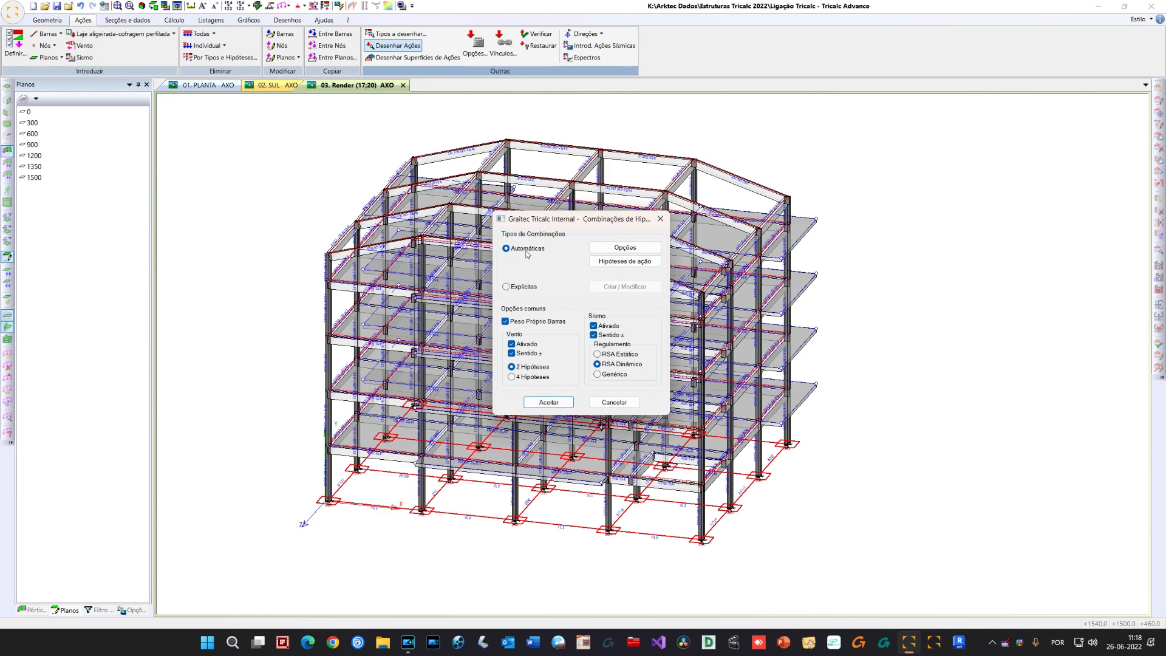
click(625, 247)
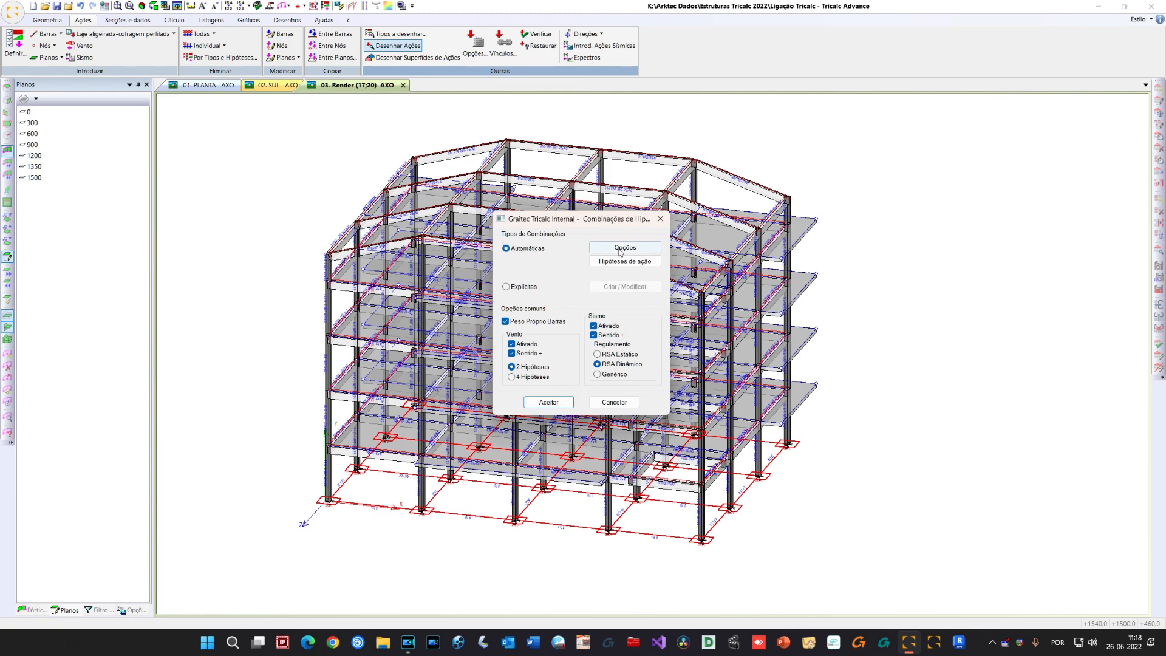
click(607, 249)
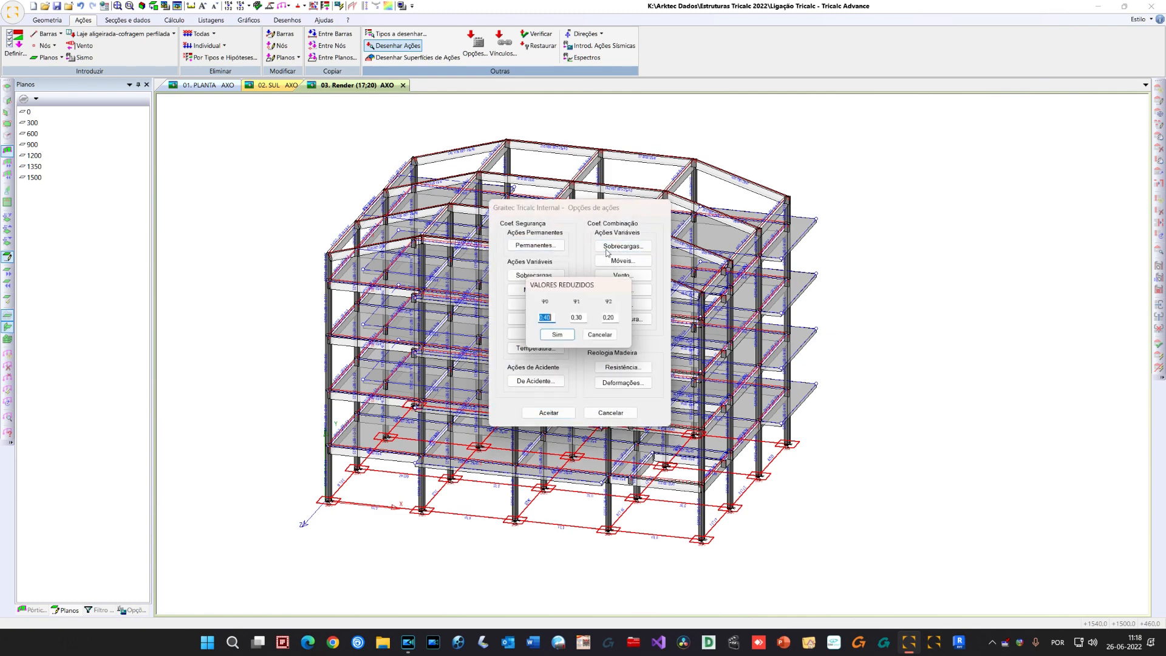
click(600, 334)
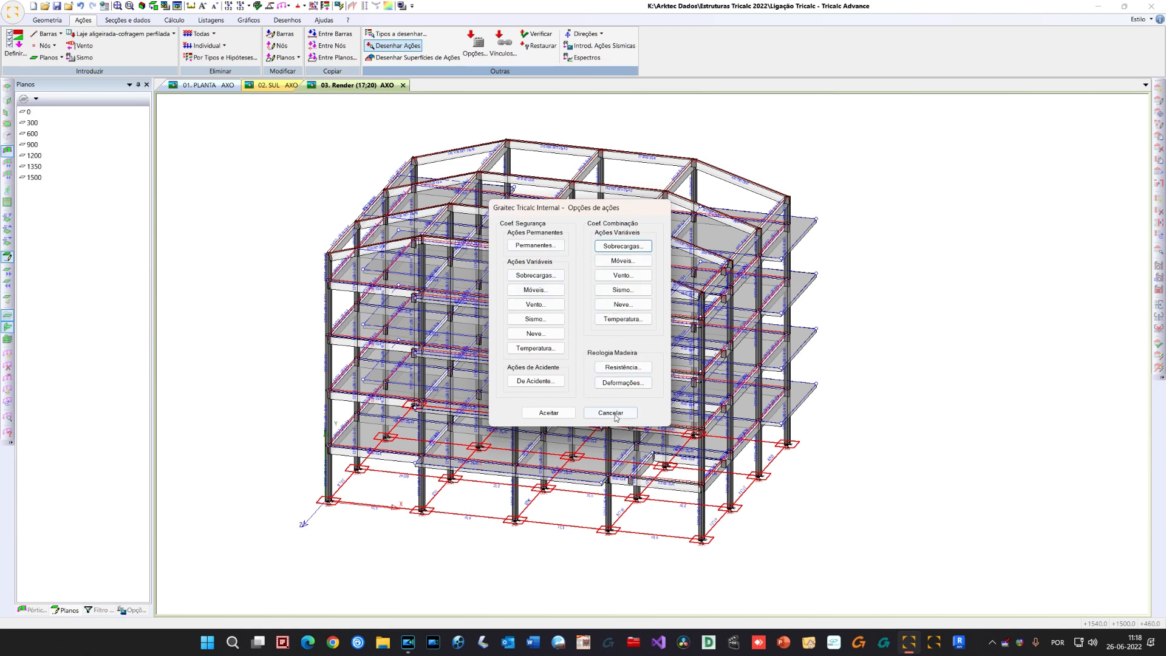
click(615, 414)
click(535, 245)
click(617, 343)
click(609, 414)
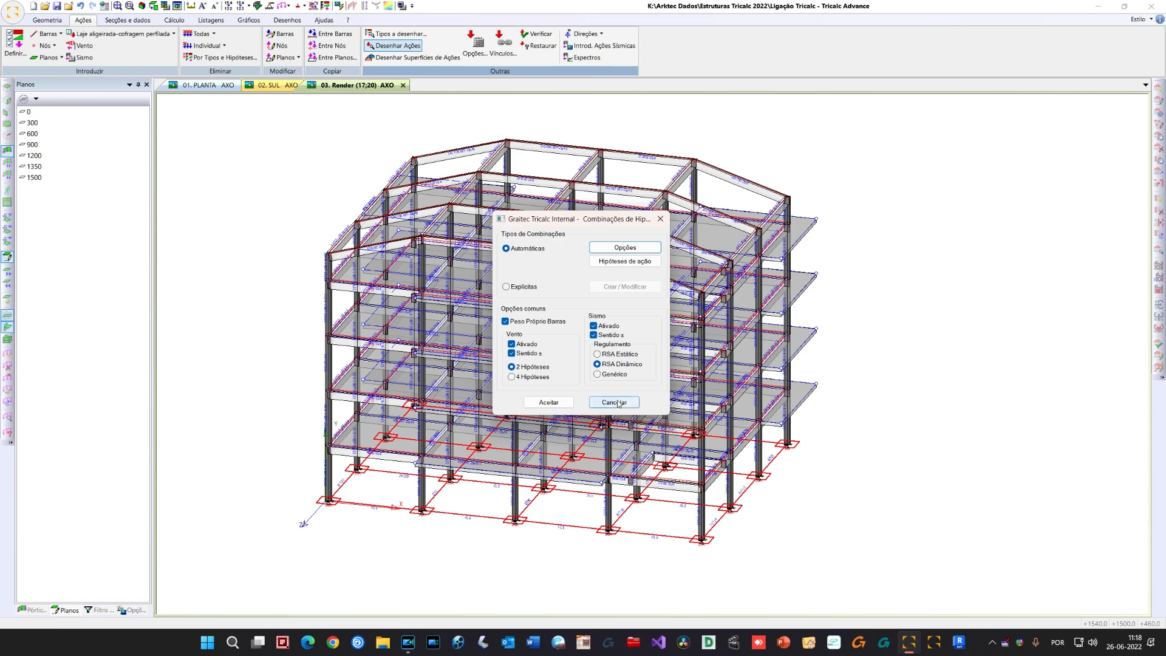
Deactivate the wind actions in the load combinations, leave the seismic actions activated, and accept
click(595, 326)
click(523, 345)
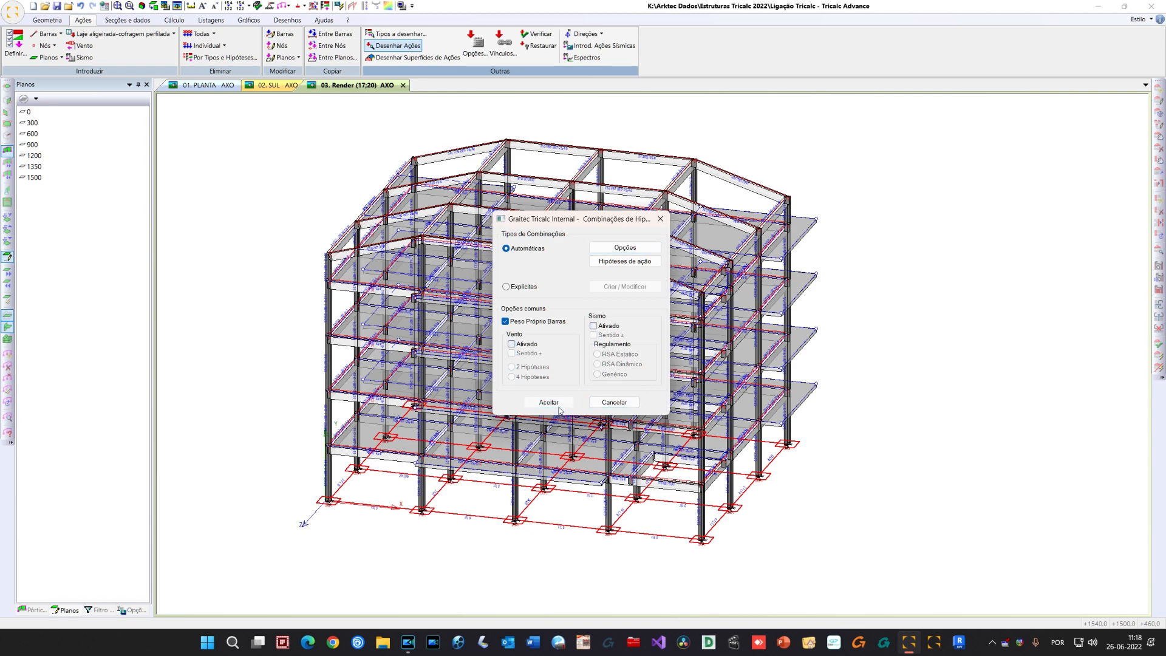
click(593, 326)
click(548, 402)
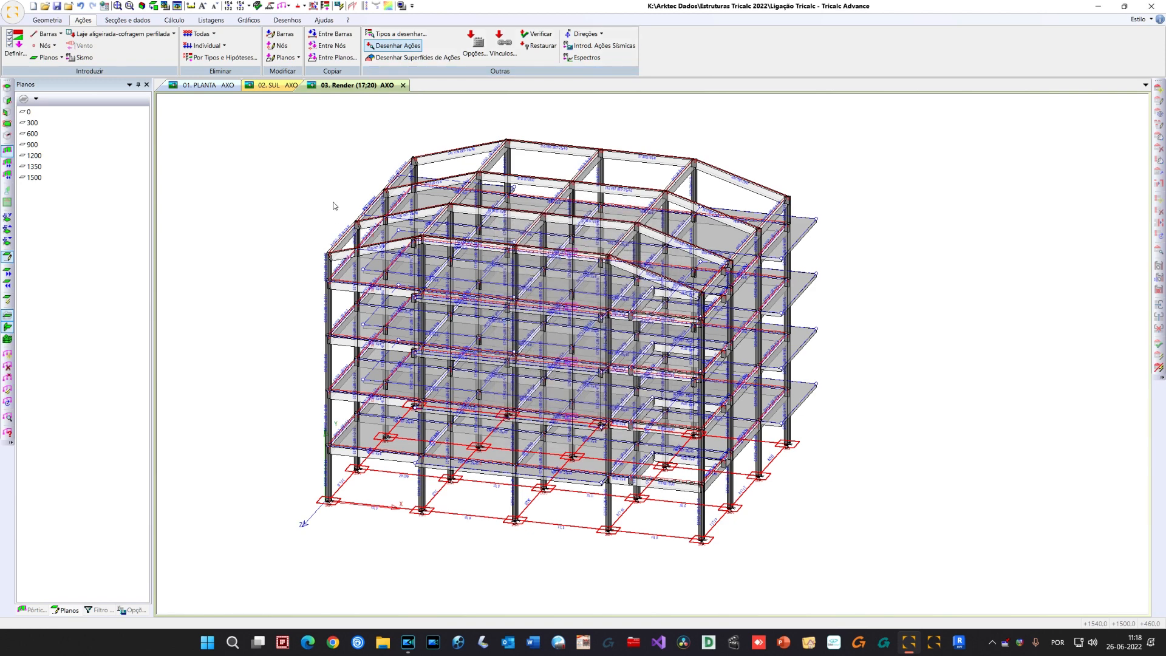
Open the dynamic seismic action definition and choose Zona A as the seismic zone
click(18, 45)
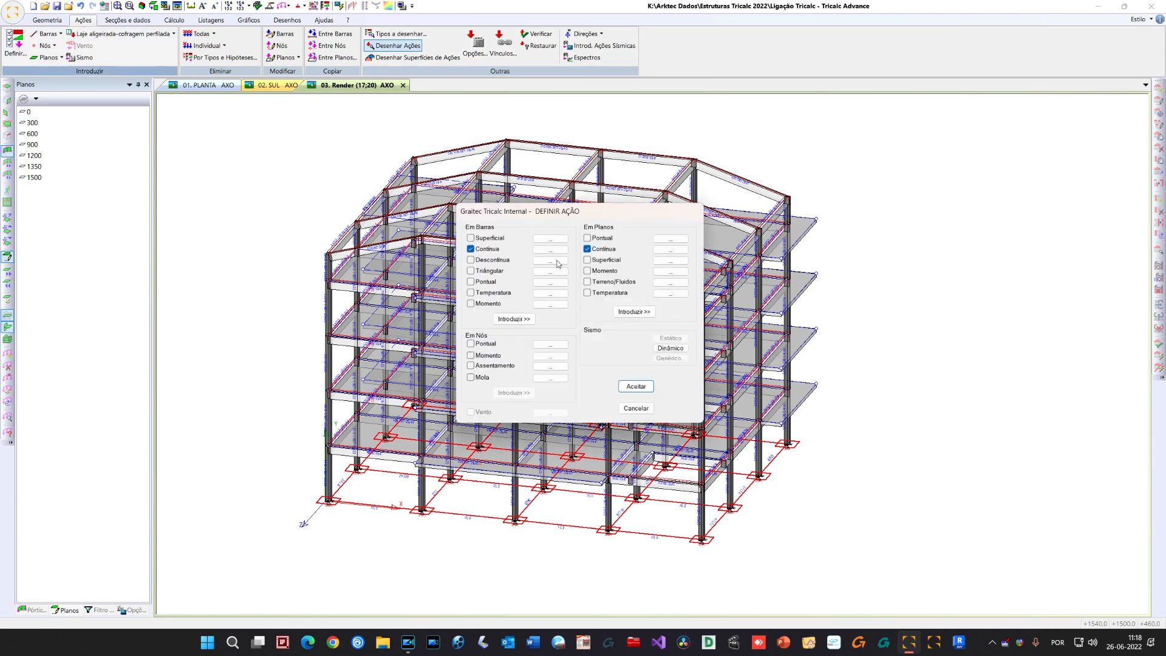
click(668, 348)
click(536, 247)
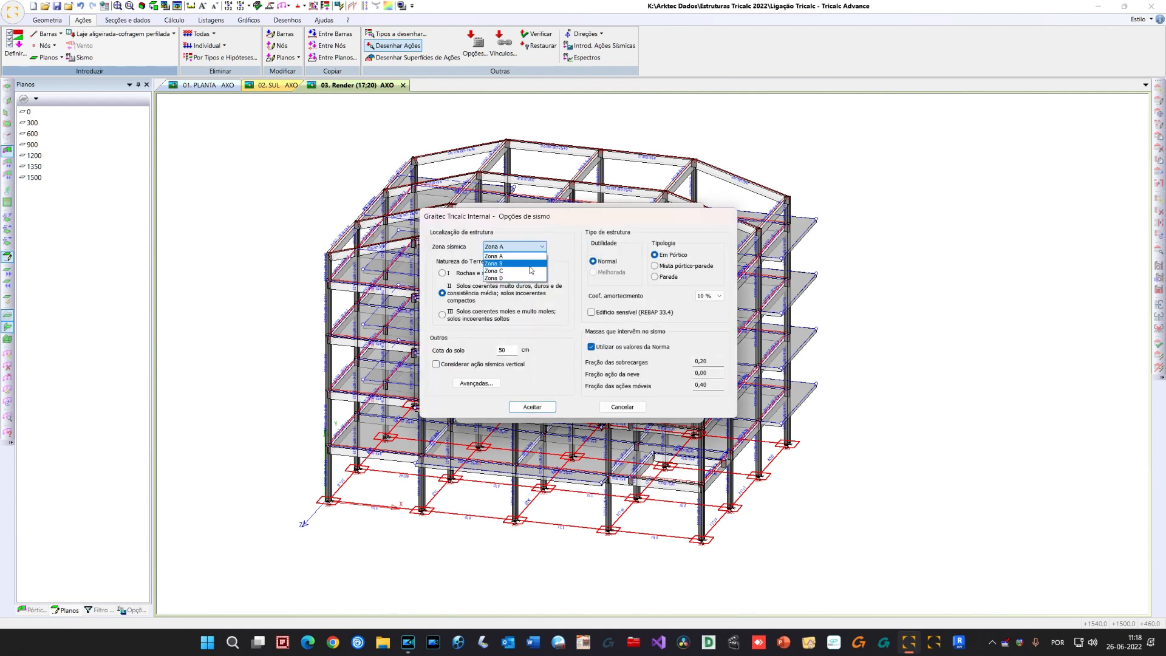
click(511, 255)
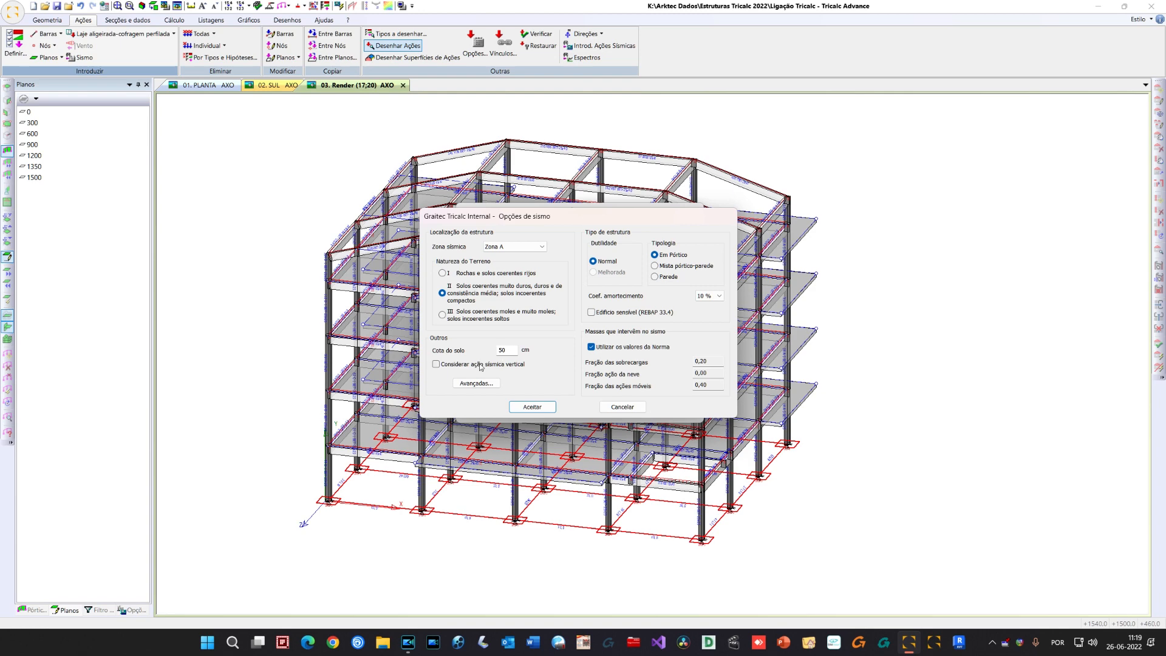
Include the vertical seismic action and edit the number of vibration modes in the advanced seismic options
click(489, 384)
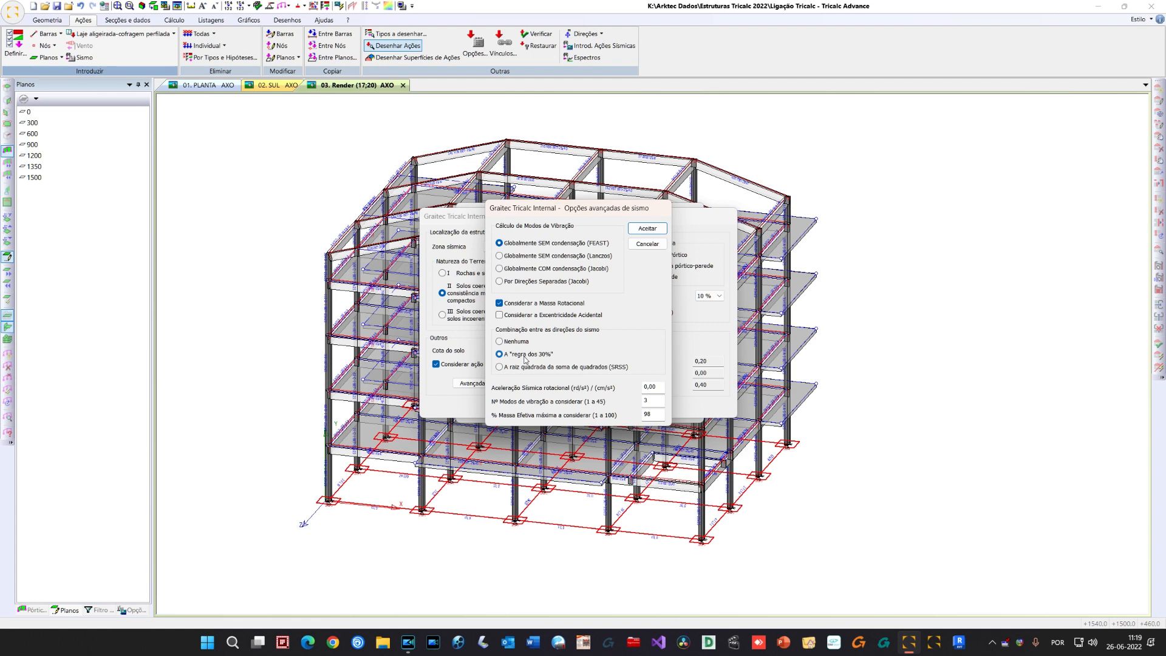
double_click(658, 398)
key(Tab)
click(656, 230)
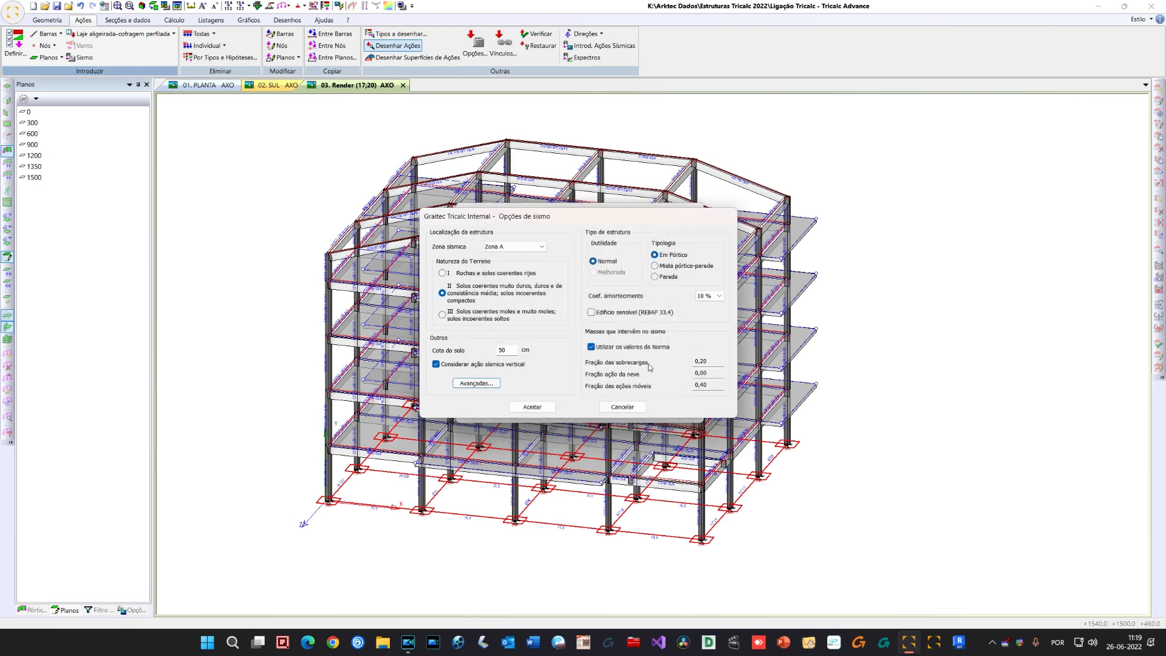
Set the seismic damping coefficient to 5 %, accept the seismic options, and close the action definition
click(715, 296)
click(709, 312)
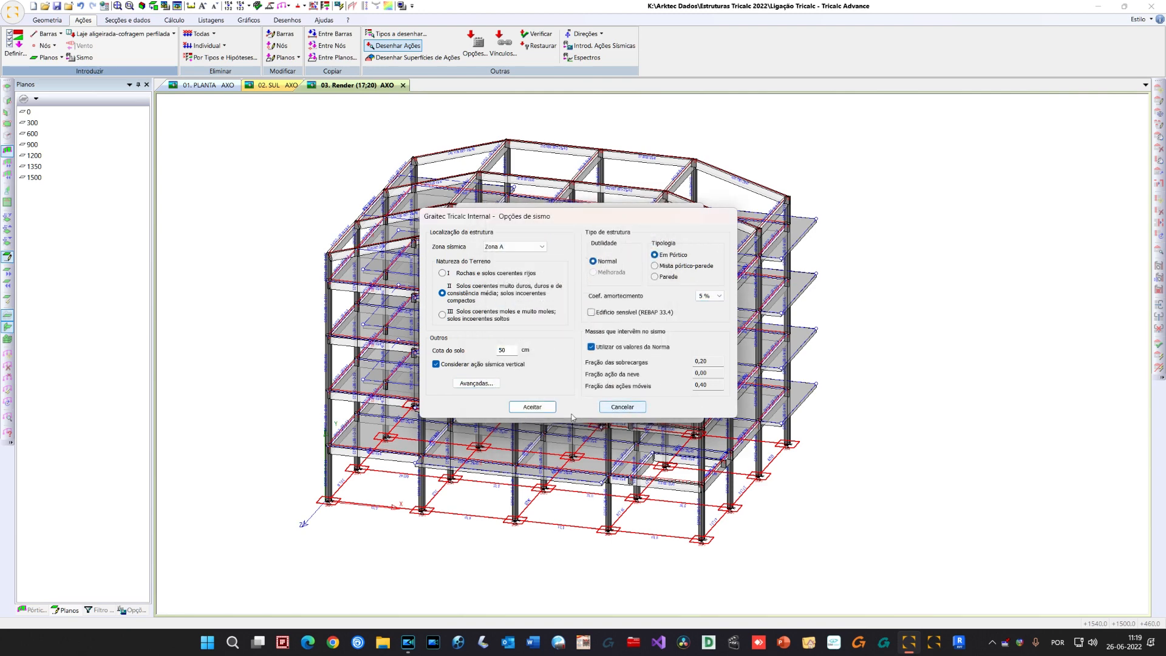
click(544, 408)
click(633, 408)
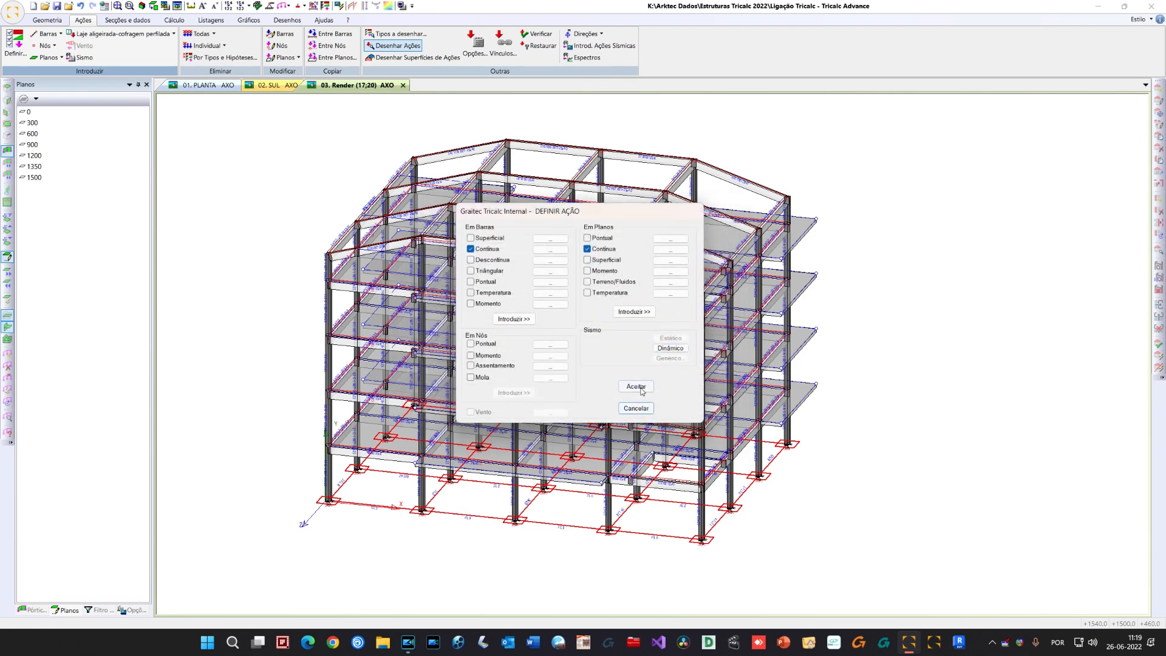
Switch the design regulations in the preferences to Eurocódigos Estruturais with Anexo Nacional, go through the annex definition, and confirm
click(13, 11)
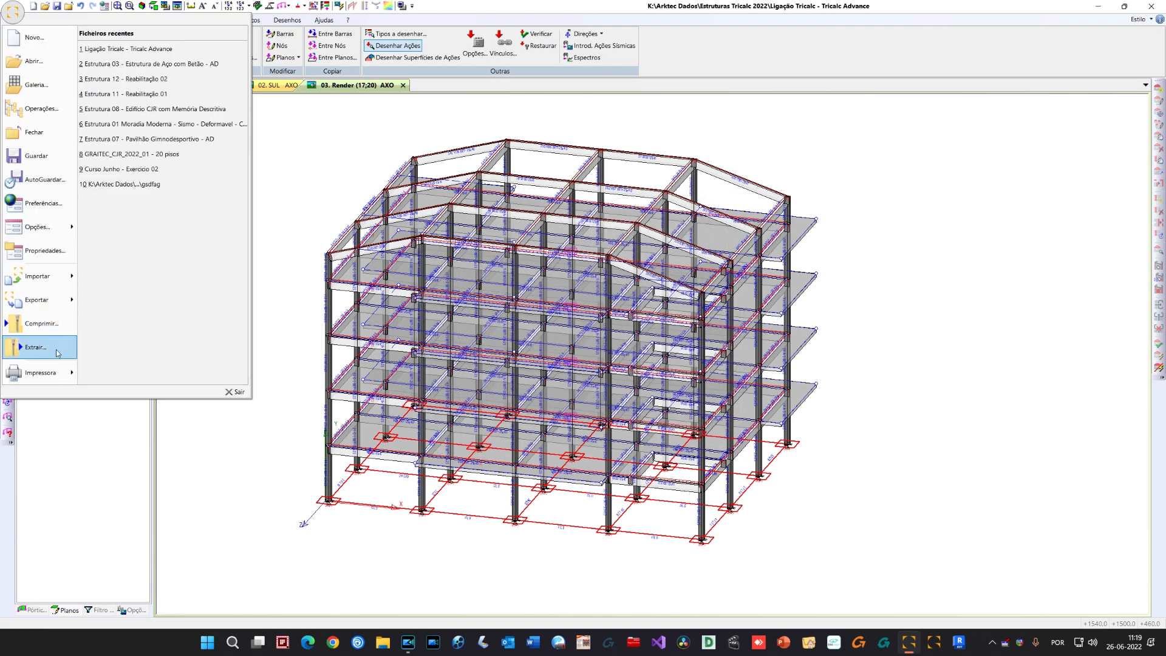
click(41, 206)
click(489, 155)
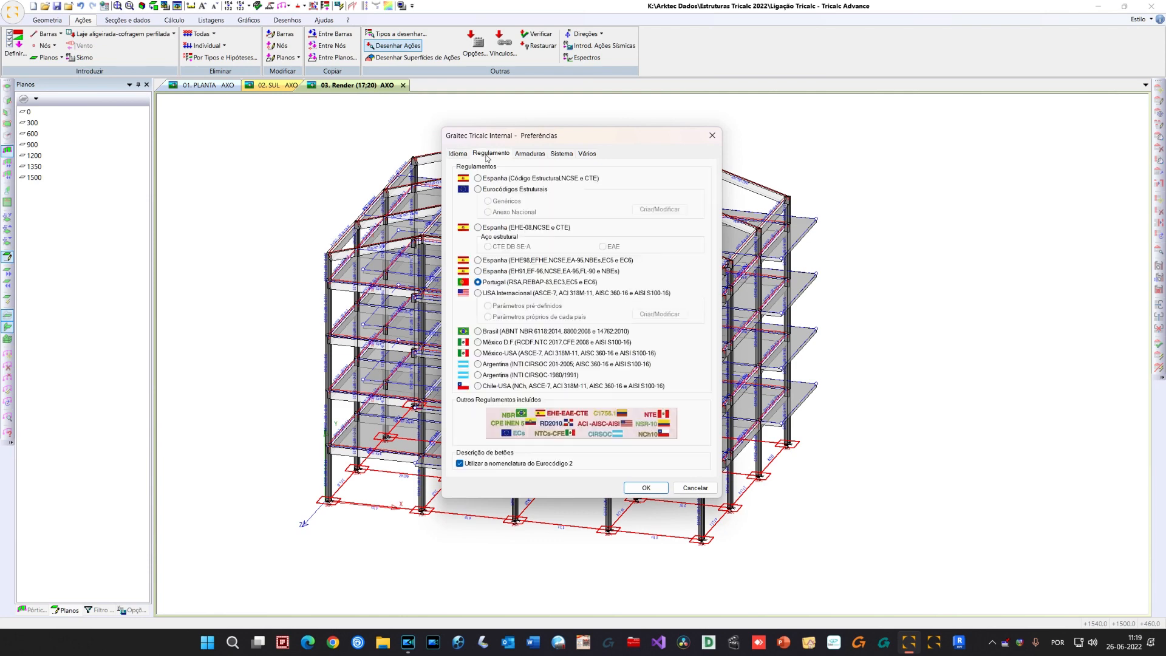
click(491, 191)
click(498, 212)
click(643, 208)
click(472, 250)
click(696, 230)
click(695, 426)
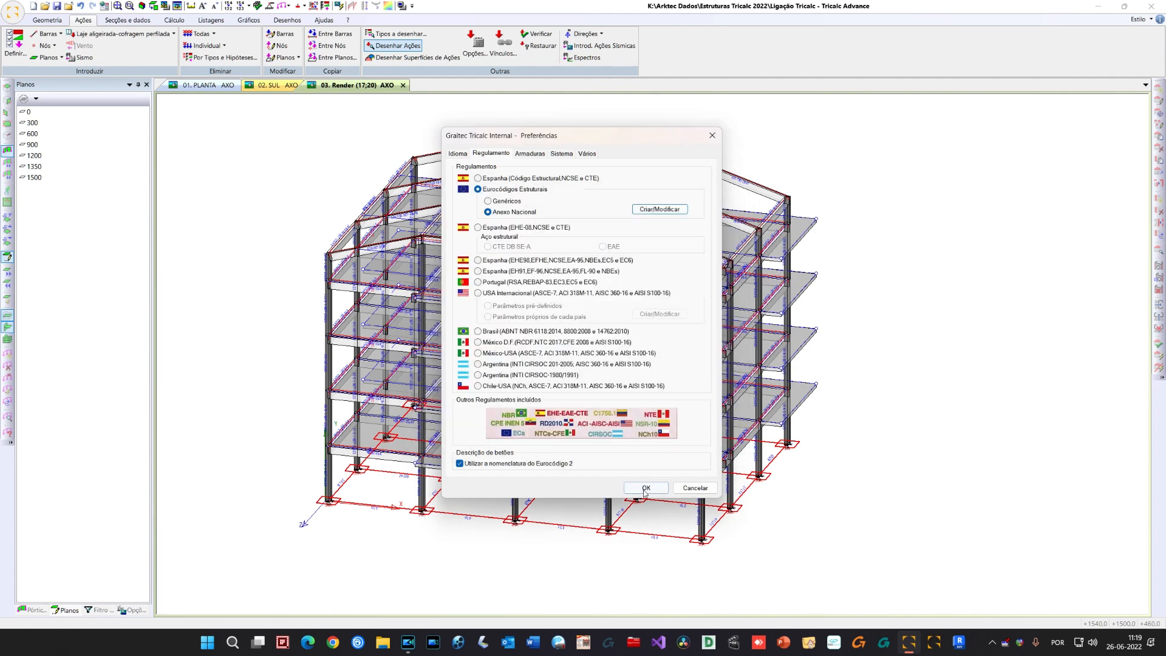
click(646, 488)
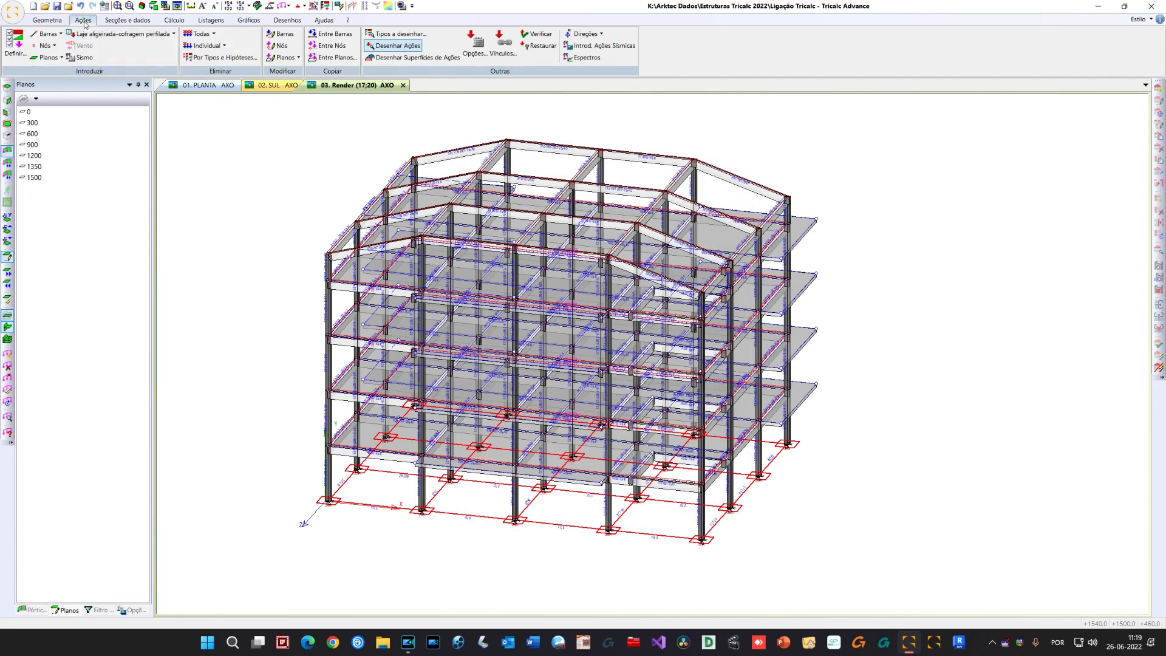
Set the seismic location in the Eurocode seismic options to zone 1.3, Tipo 1 spectrum, Portugal continental, consulting the seismicity map
click(15, 44)
click(670, 348)
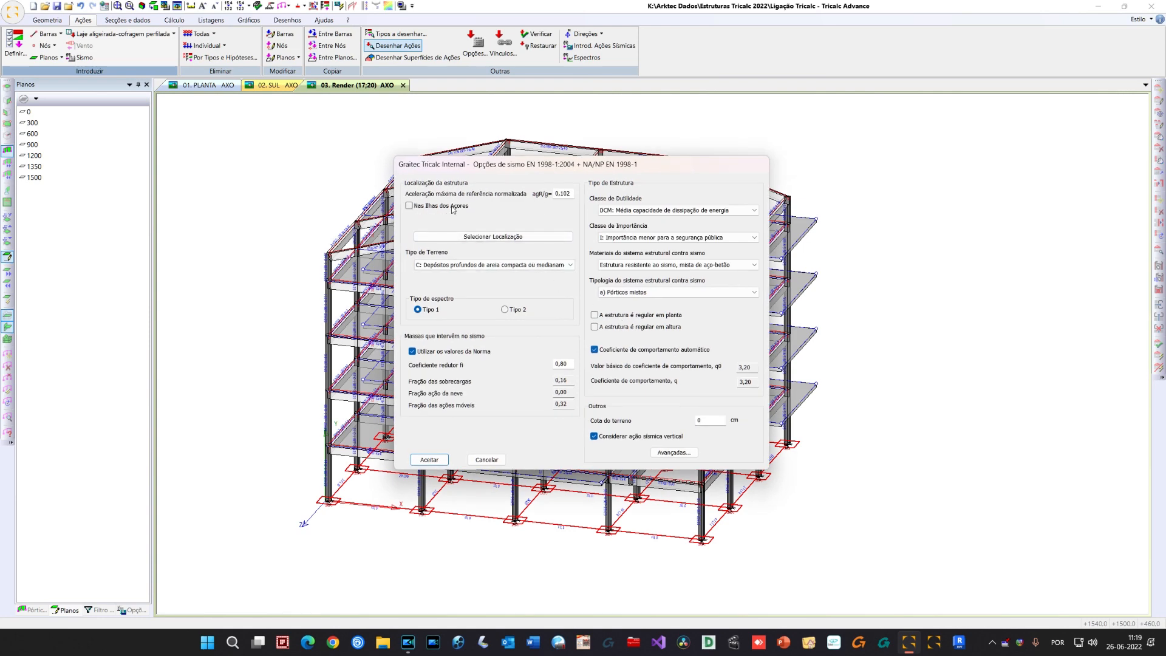
click(494, 236)
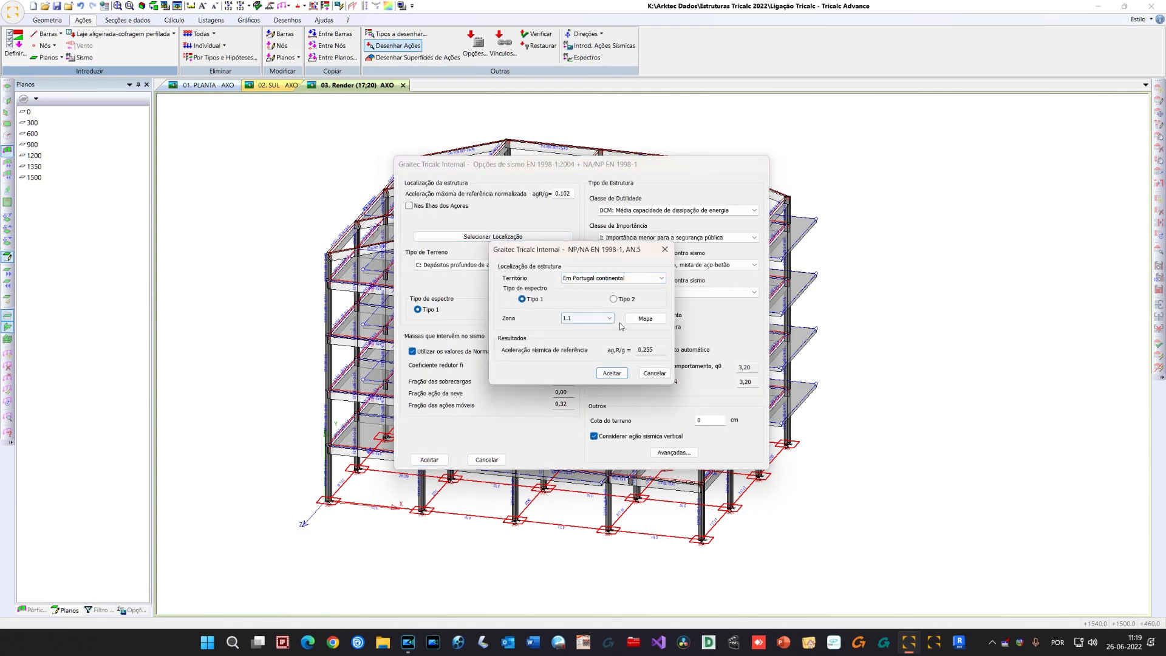
click(645, 318)
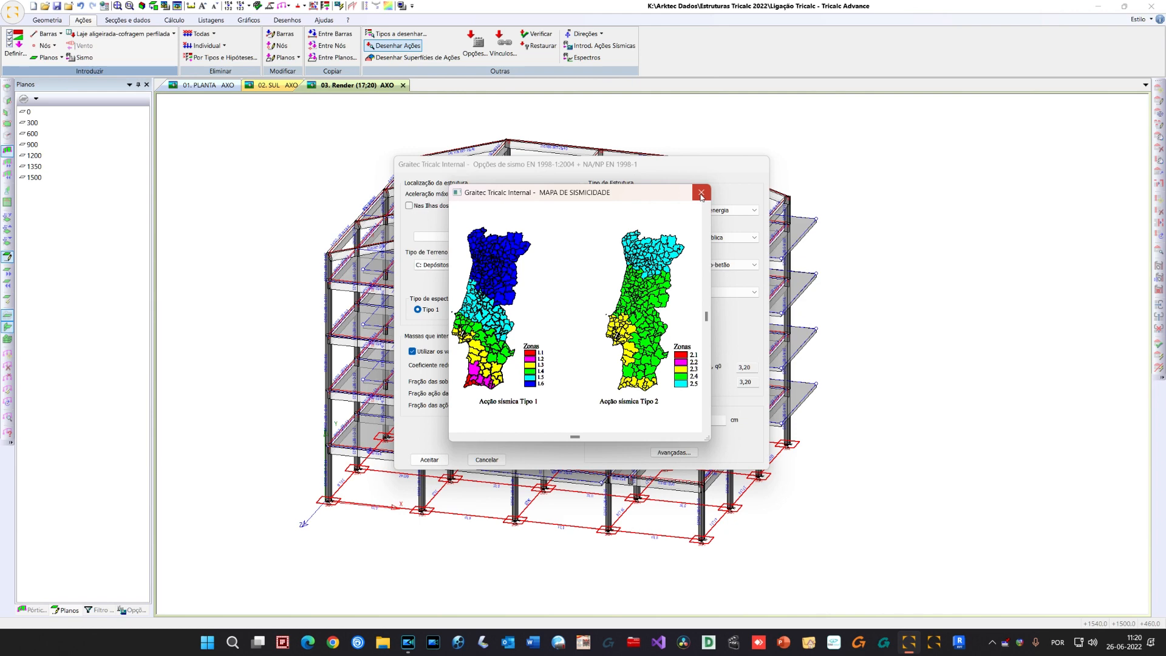
click(702, 194)
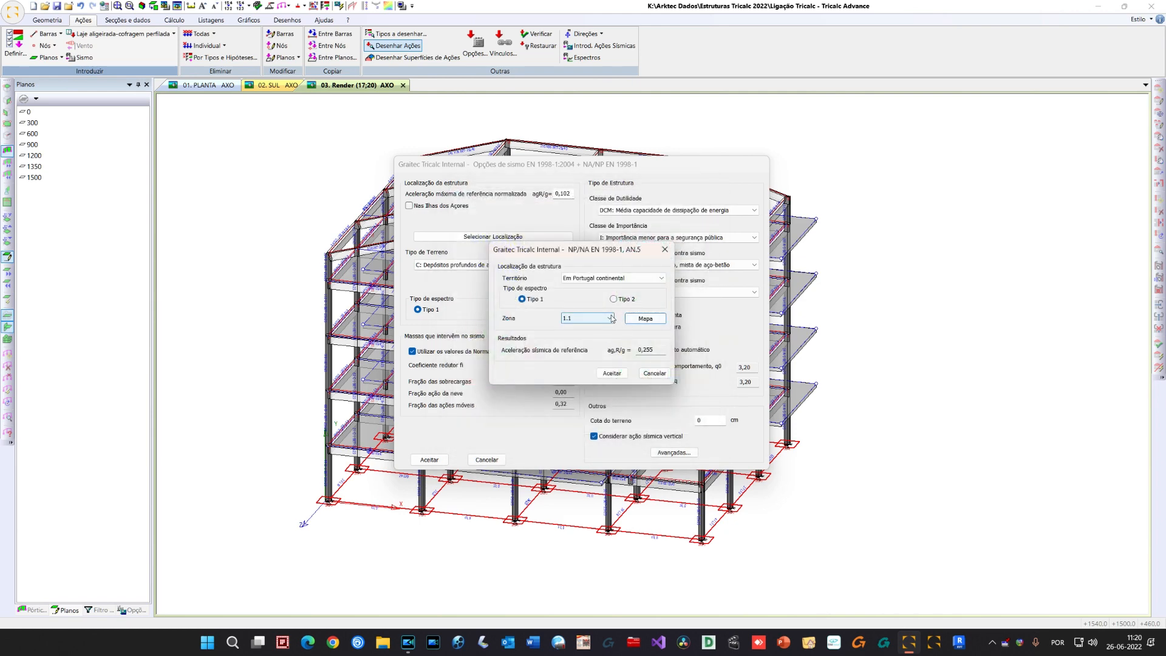
click(610, 318)
click(588, 342)
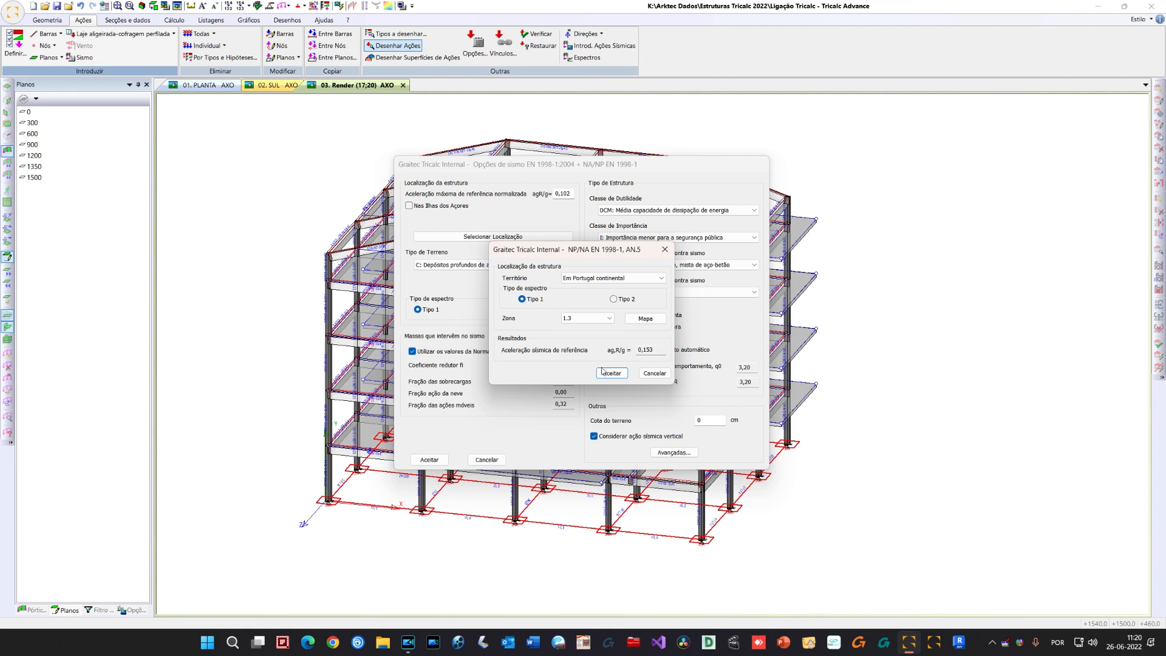
click(600, 372)
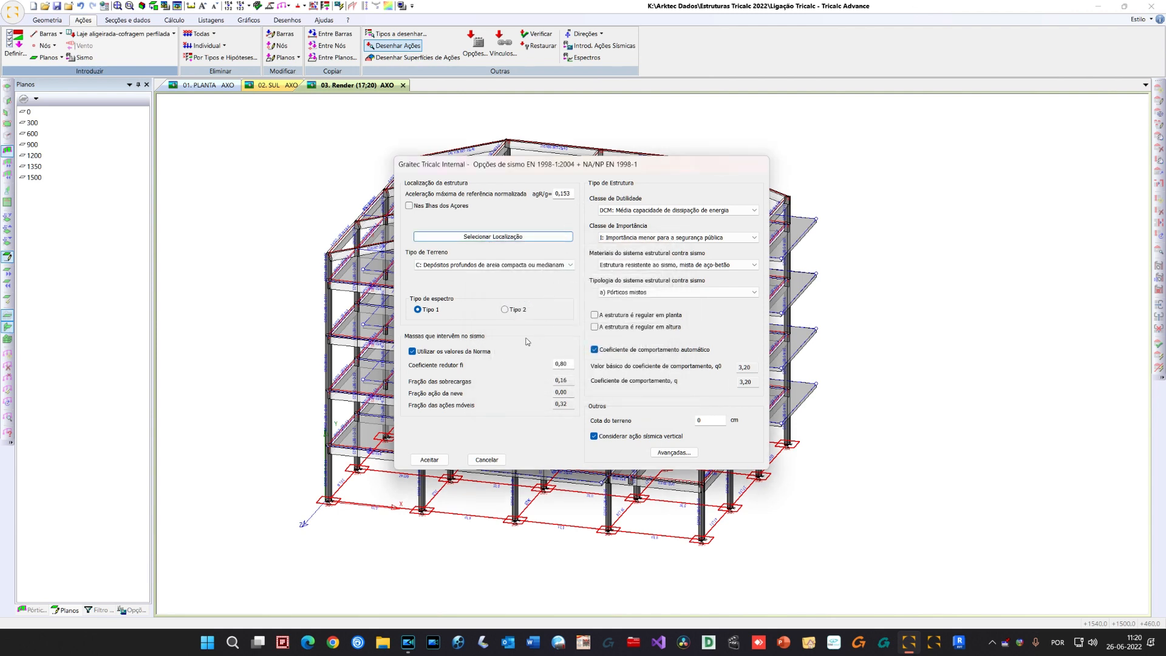
Keep terrain type C and ductility class DCM, and set the importance class to II: Edifícios correntes
click(457, 267)
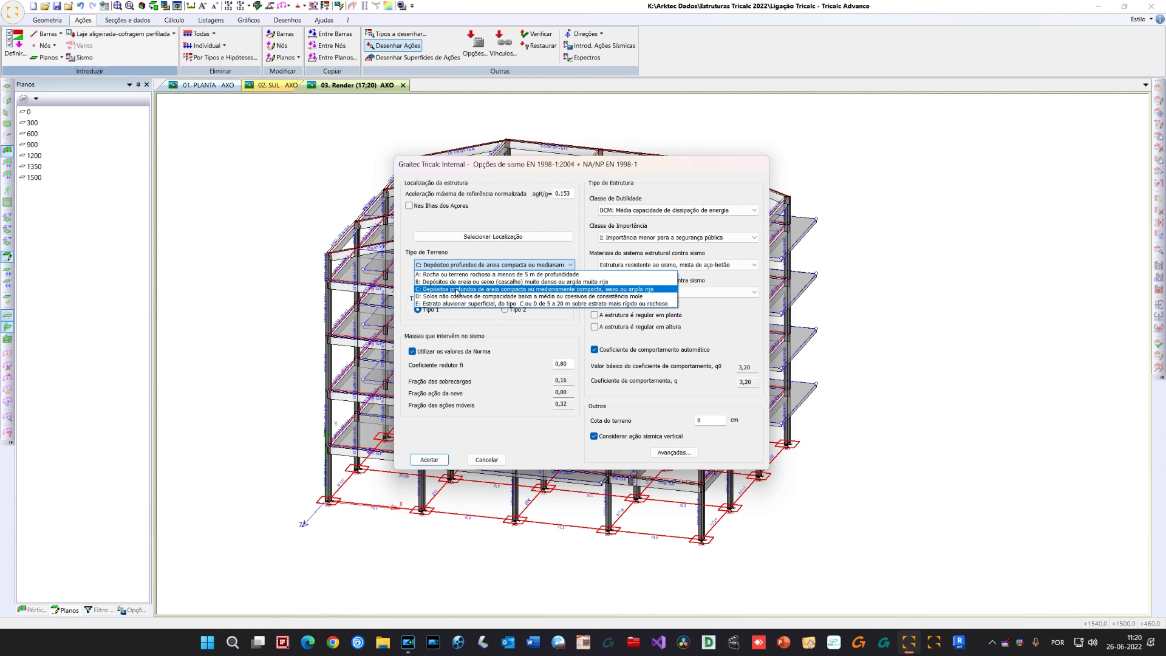
click(457, 290)
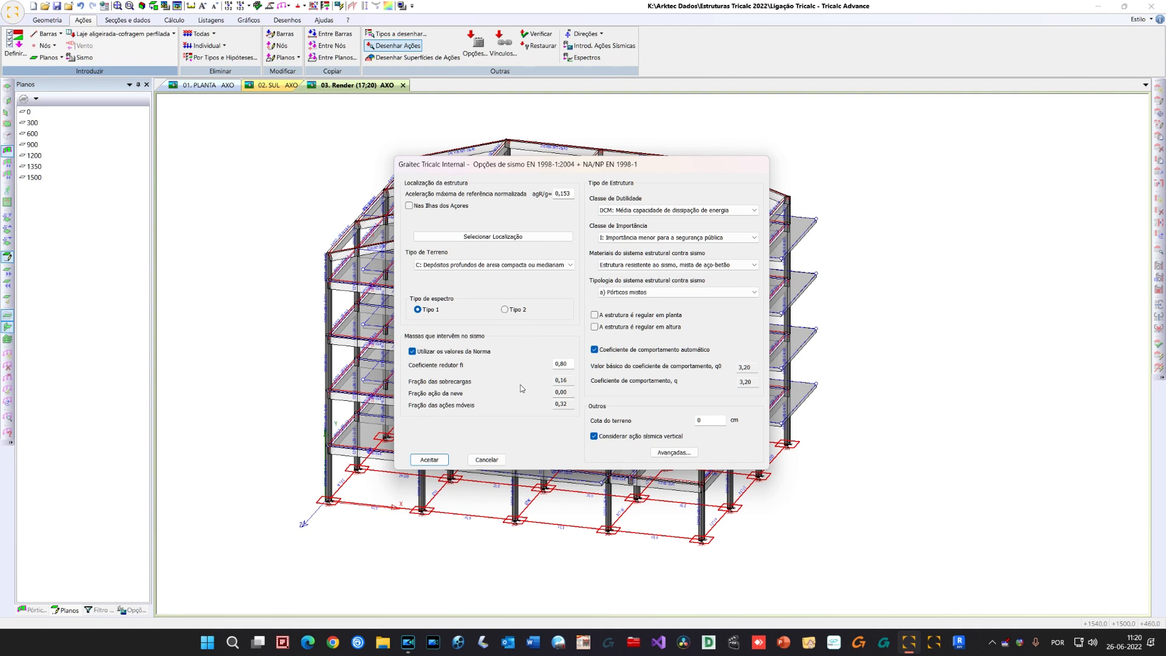
click(721, 210)
click(731, 191)
click(754, 238)
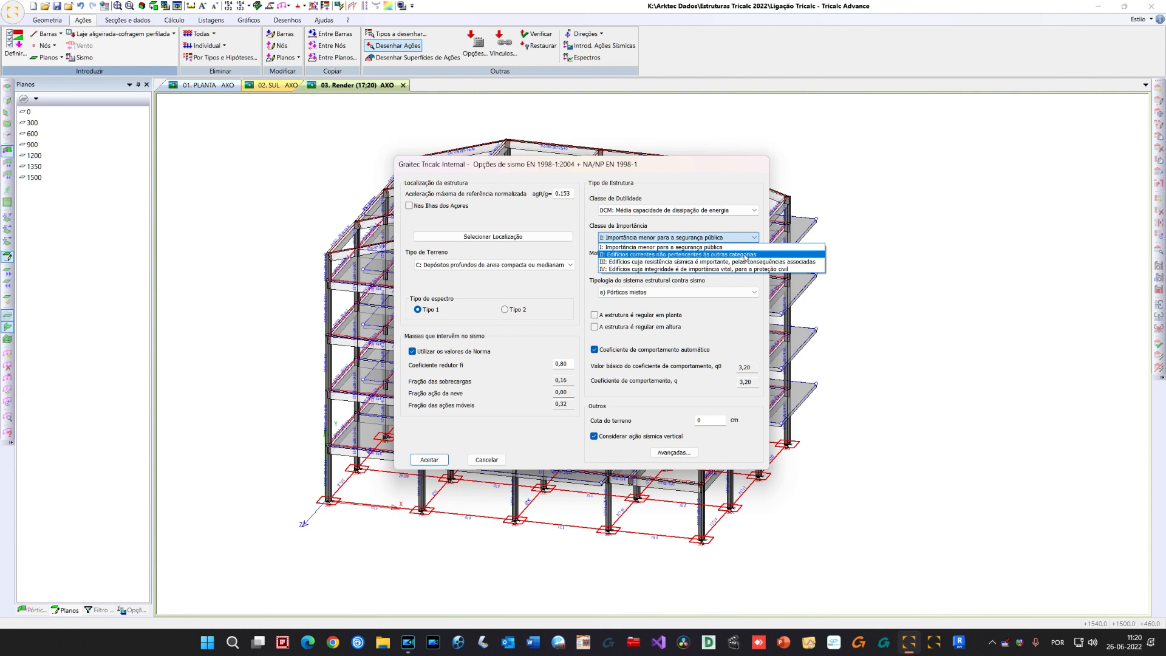
click(746, 255)
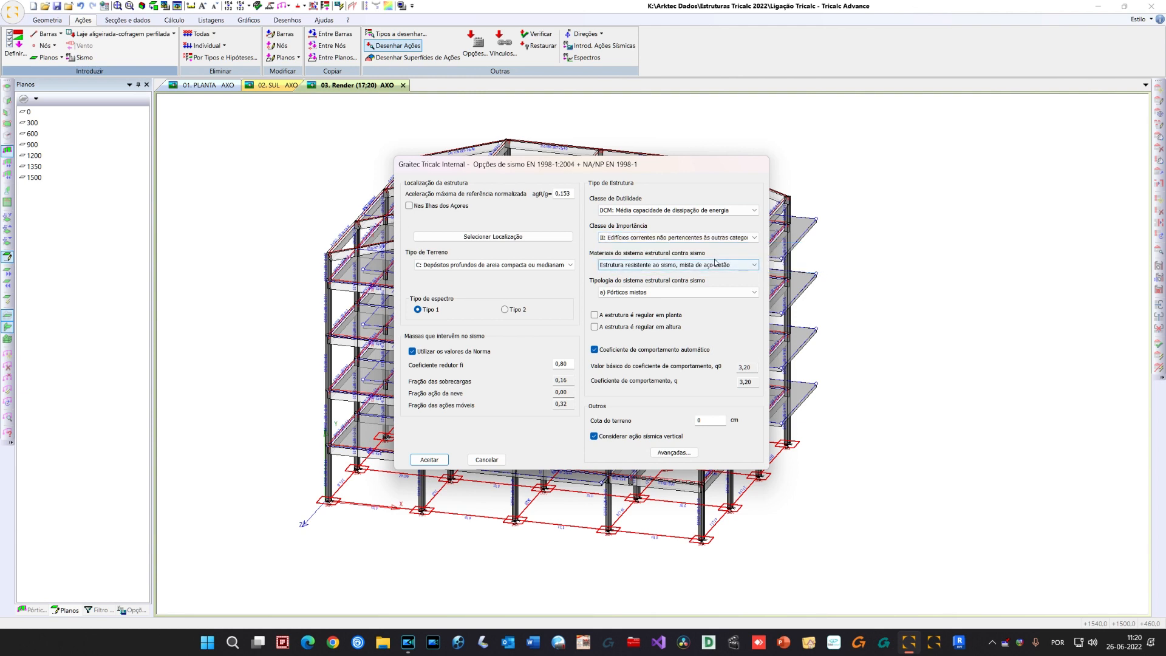
Set the earthquake-resistant structure to betão armado with Sistema porticado, regular in plan and in height, with the automatic behaviour coefficient
click(747, 266)
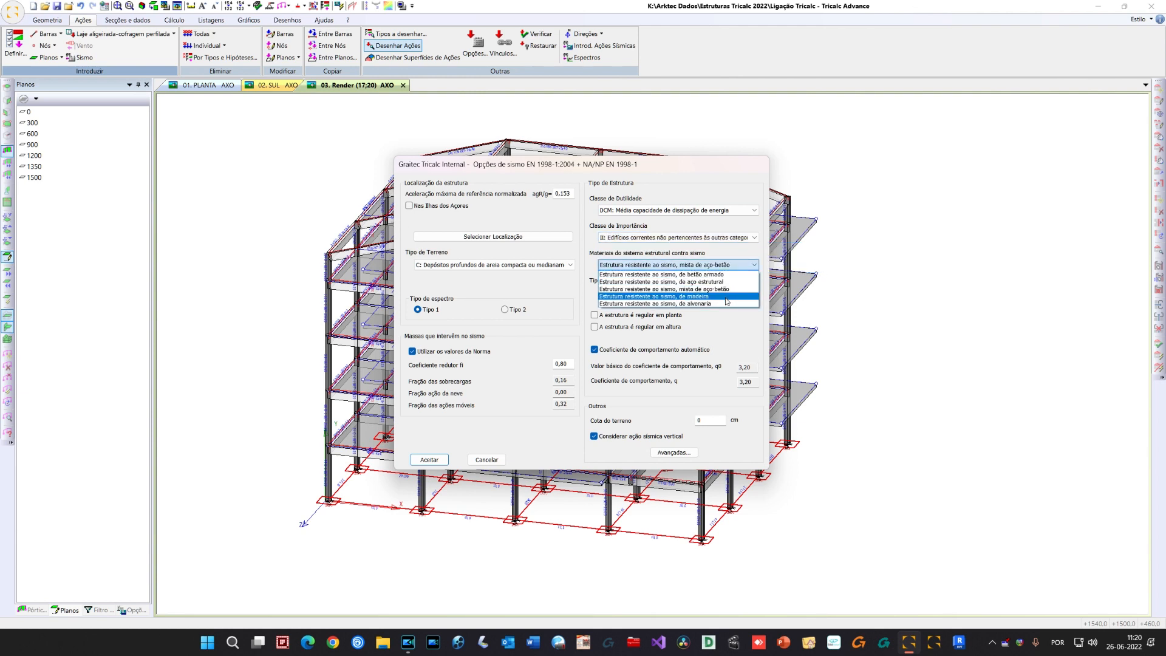
click(731, 274)
click(731, 294)
click(731, 293)
click(624, 317)
click(625, 328)
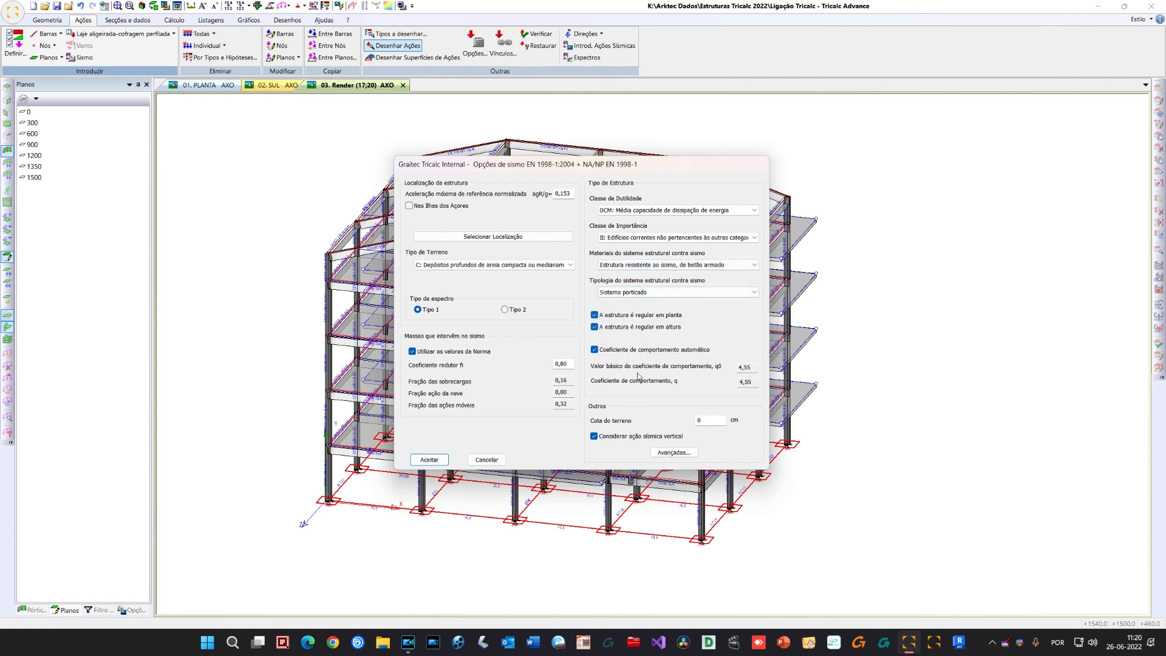
click(632, 352)
click(632, 355)
Review the advanced seismic options, accept them with the seismic settings, and close the action definition
click(659, 453)
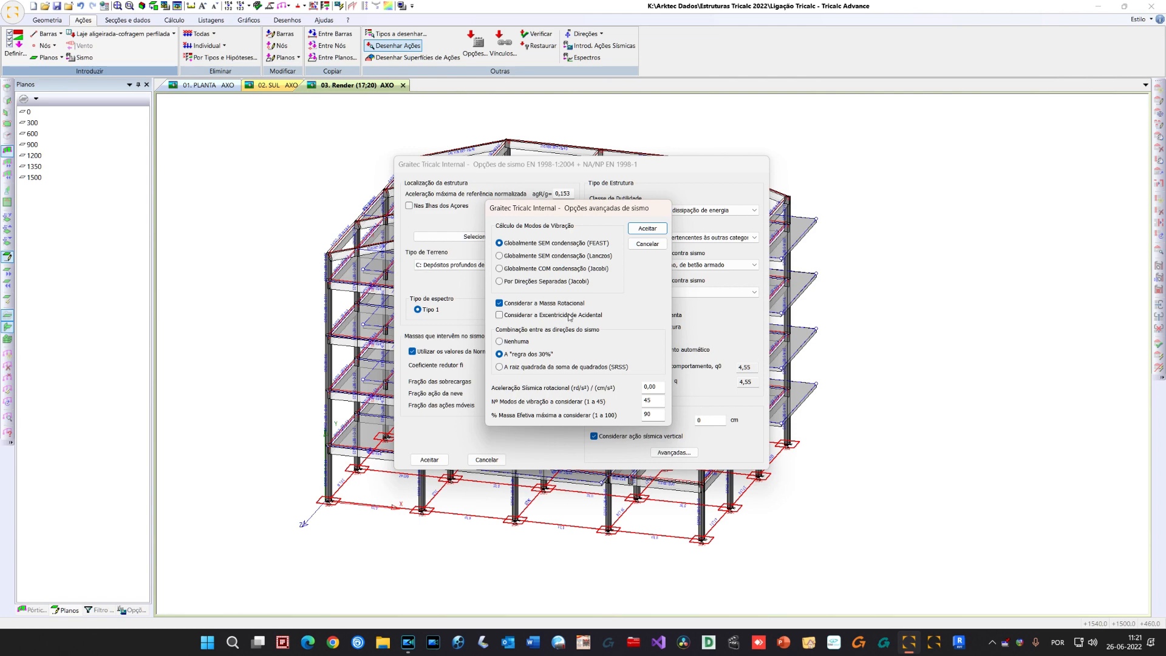
click(648, 229)
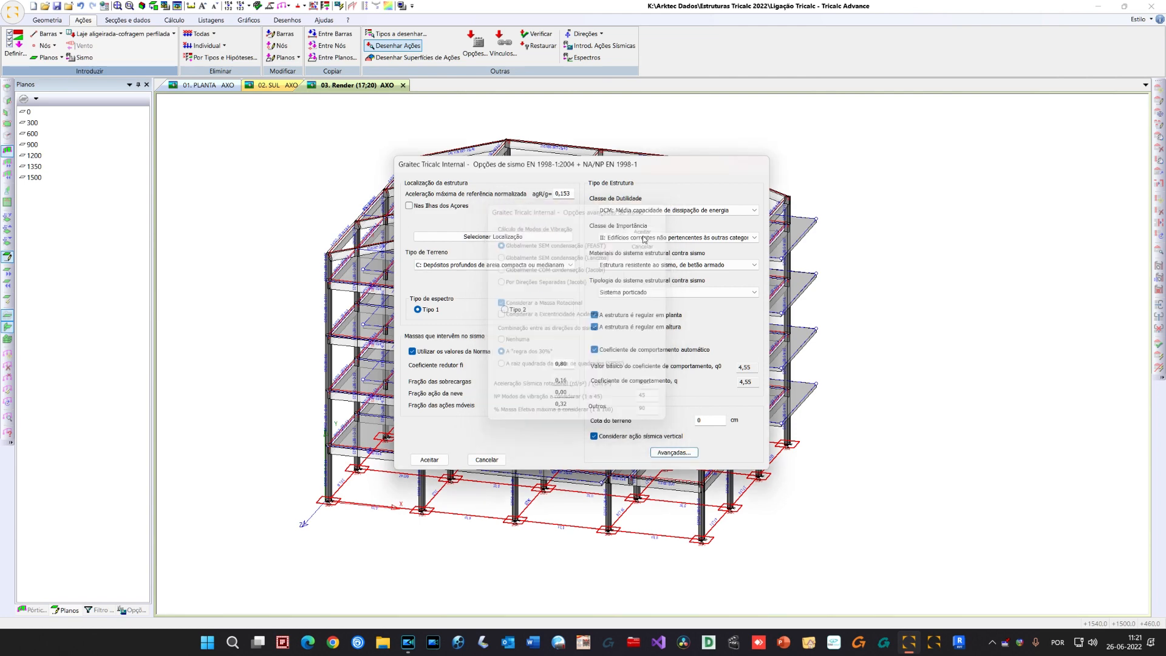
click(429, 460)
click(635, 389)
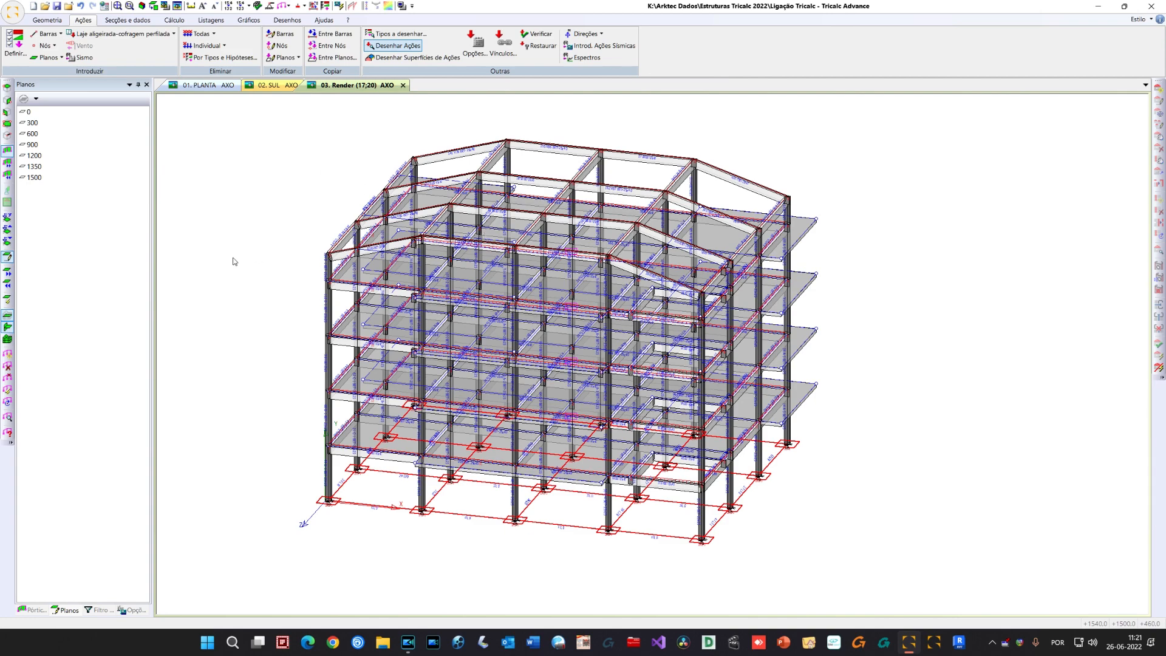
middle_drag(235, 260, 232, 259)
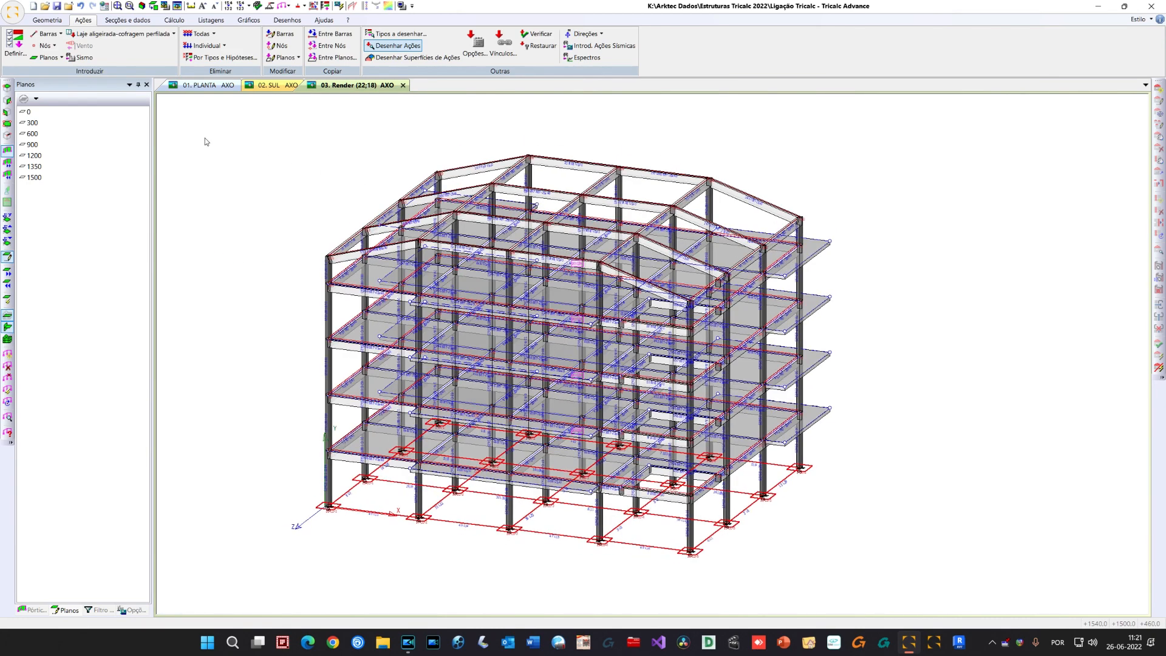
Review the reinforced concrete materials and the element groups they apply to, and accept them
click(163, 21)
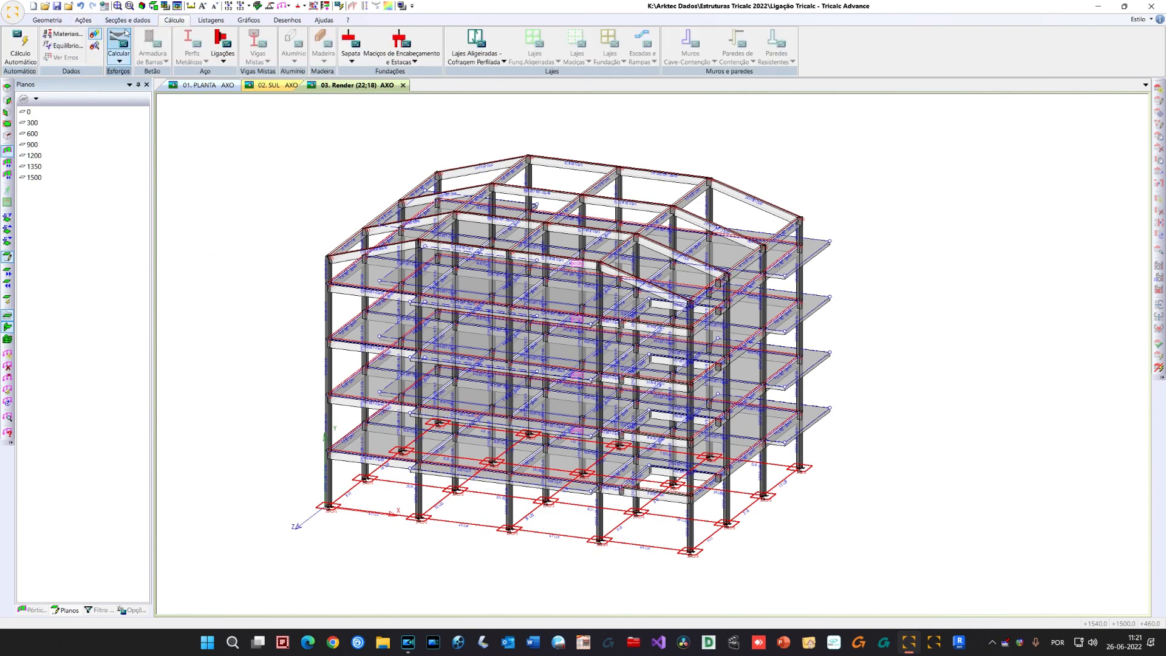
click(64, 33)
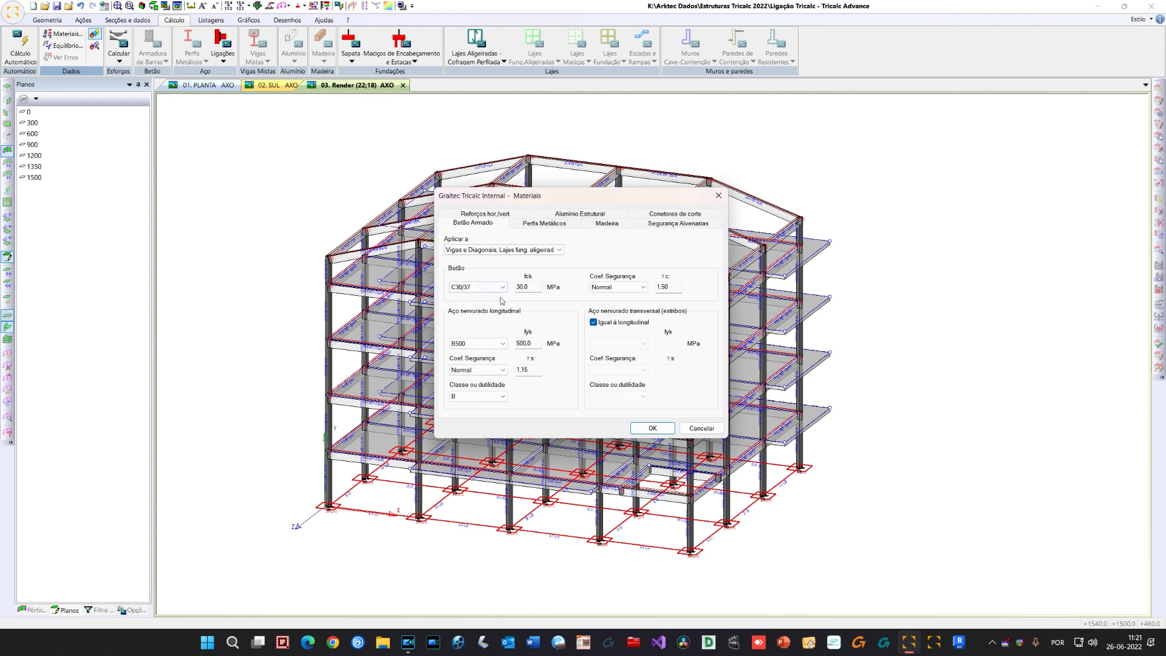
click(561, 251)
click(582, 247)
click(653, 428)
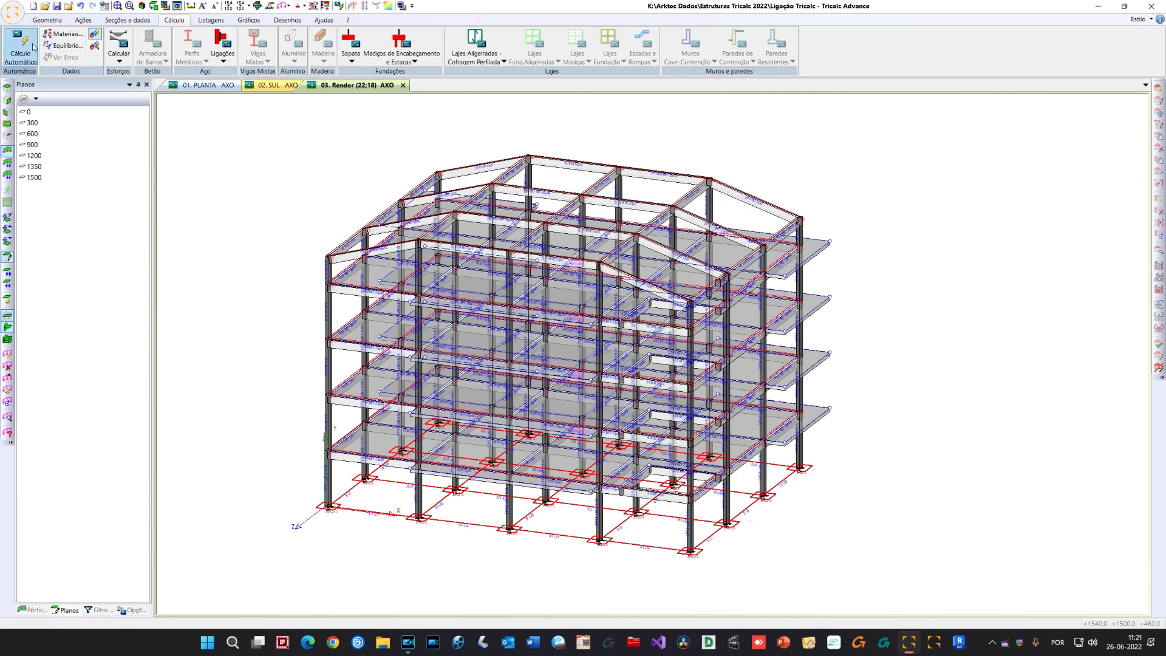
Run the automatic calculation once for bar reinforcement, foundations, ribbed and solid slabs, and the global fabrication table
click(34, 47)
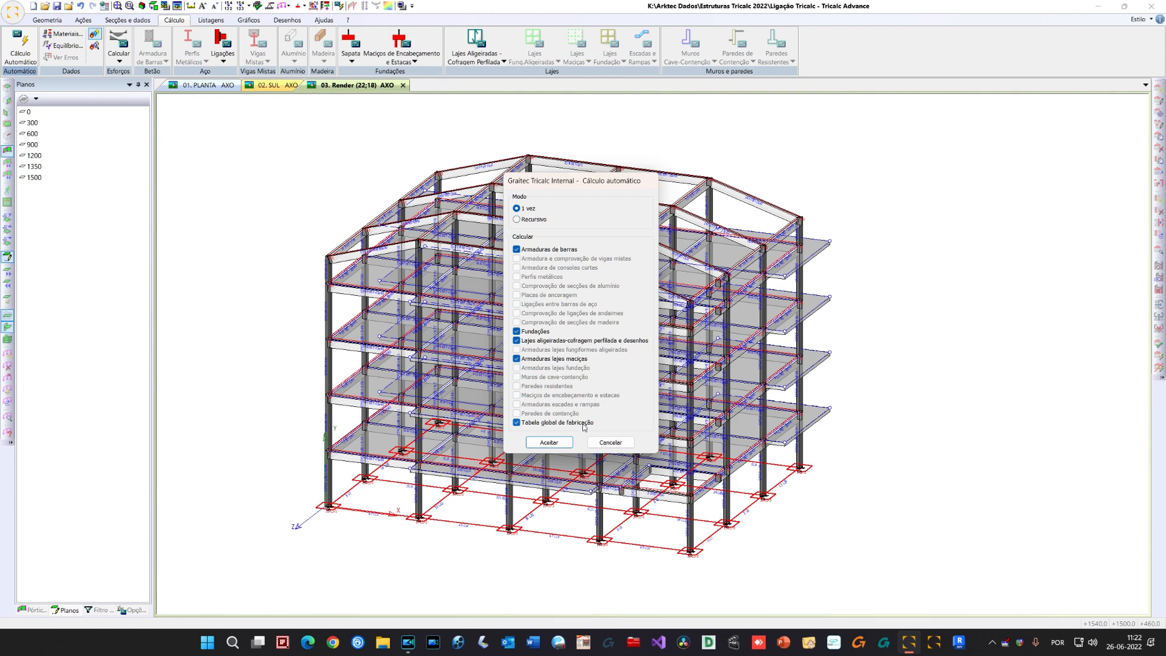
click(561, 445)
click(562, 443)
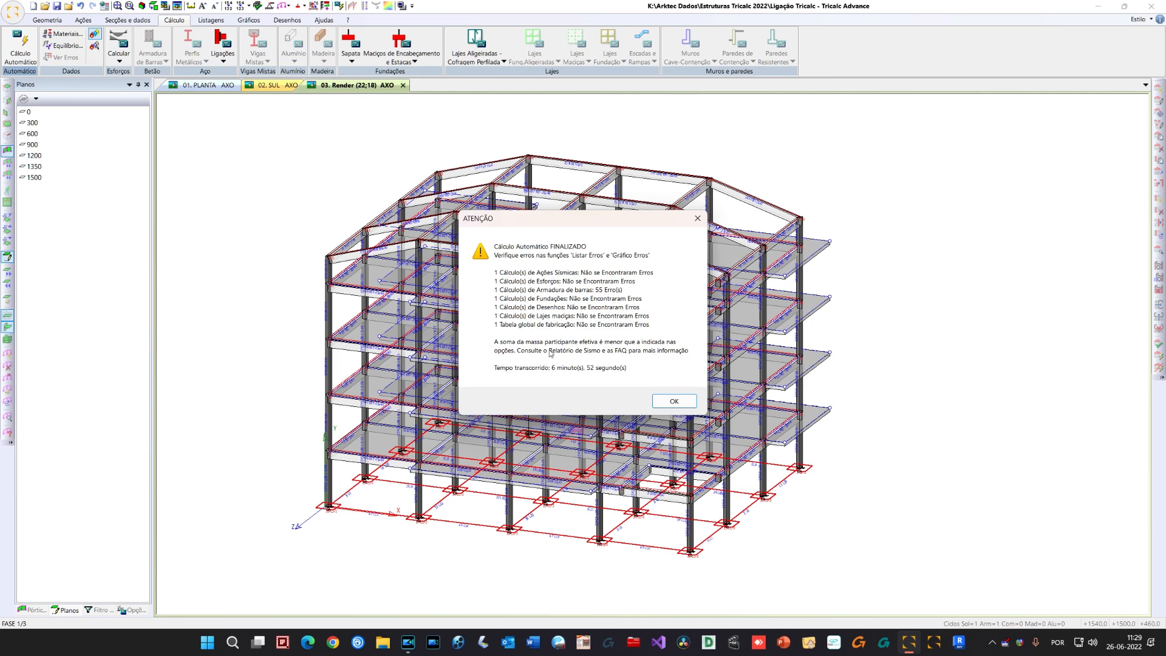
click(672, 401)
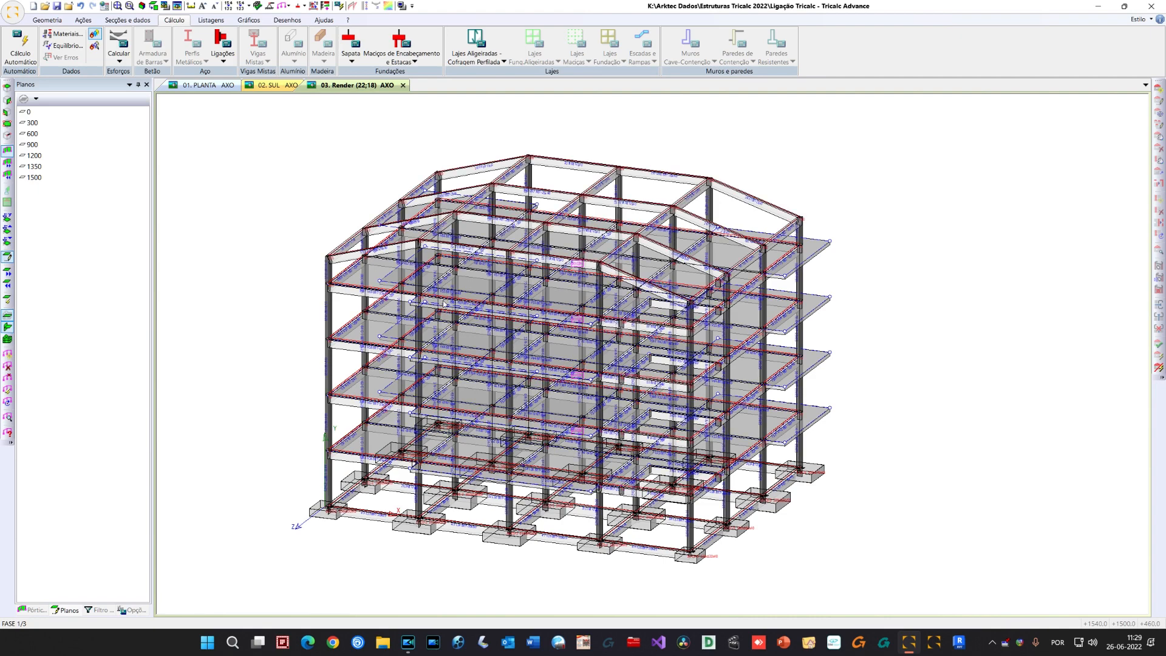
scroll(362, 204, up, 3)
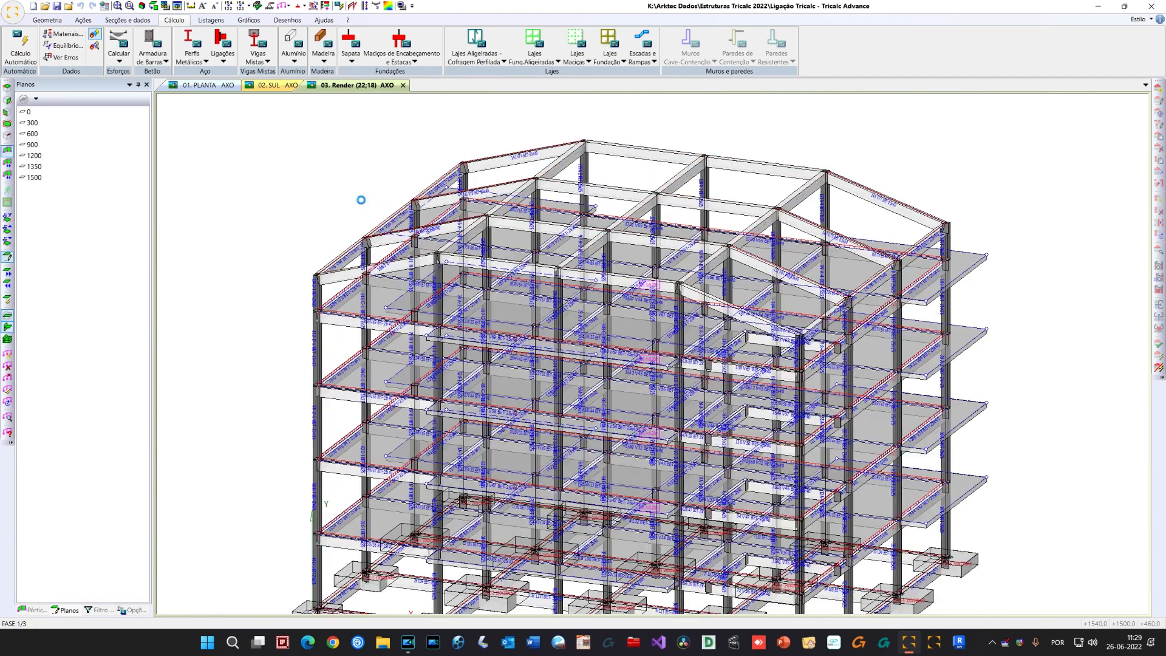
scroll(363, 204, down, 3)
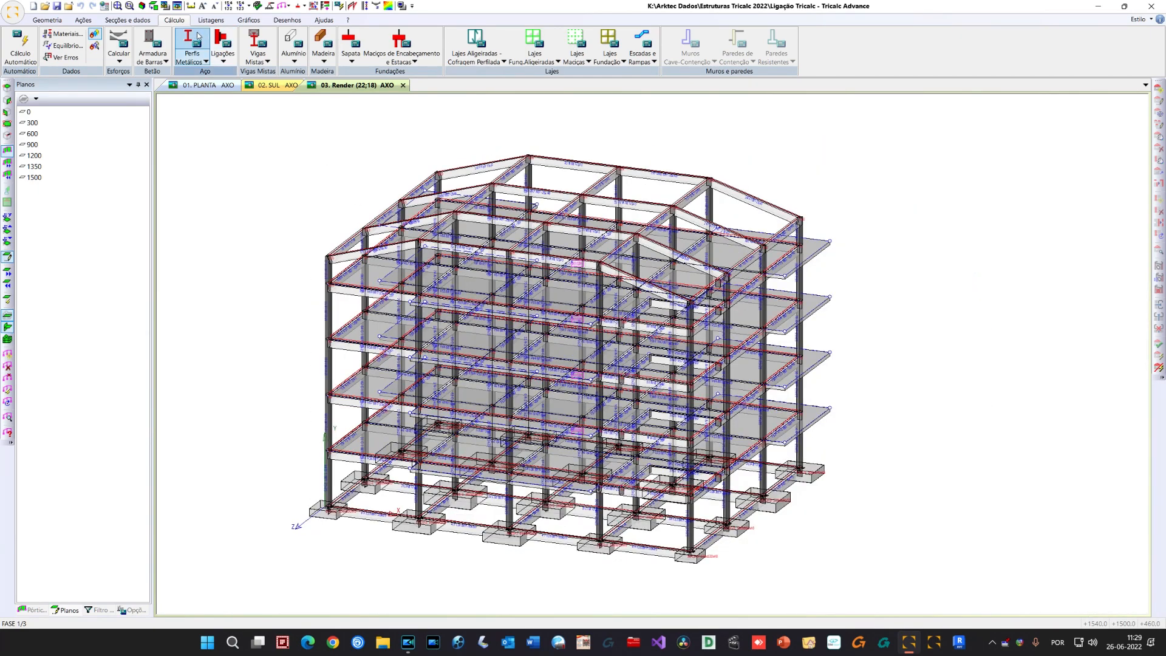
Display the bar reinforcement errors graphically and highlight the beams flagged "Viga contida em vários pórticos" in the model
click(165, 62)
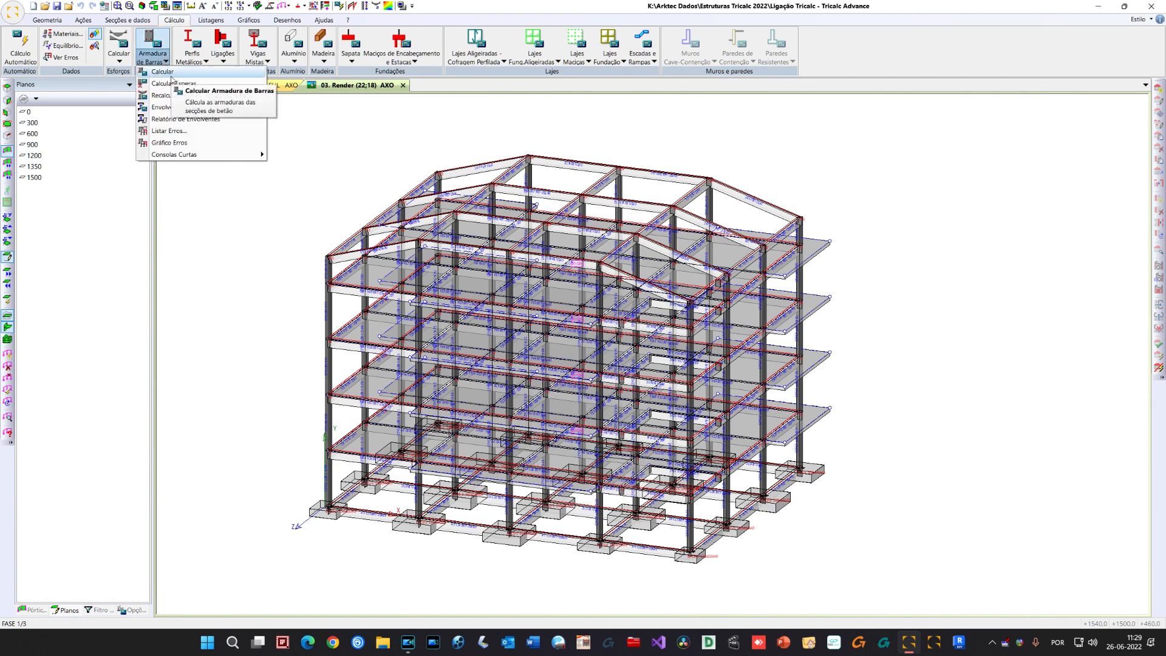
click(184, 142)
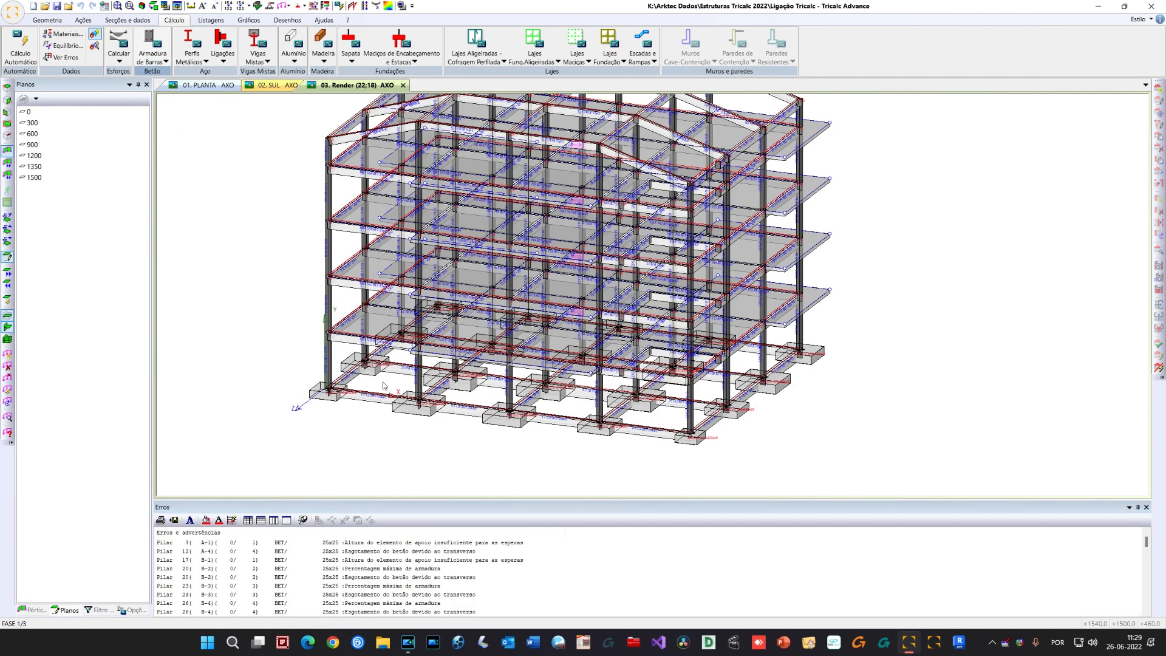
click(423, 543)
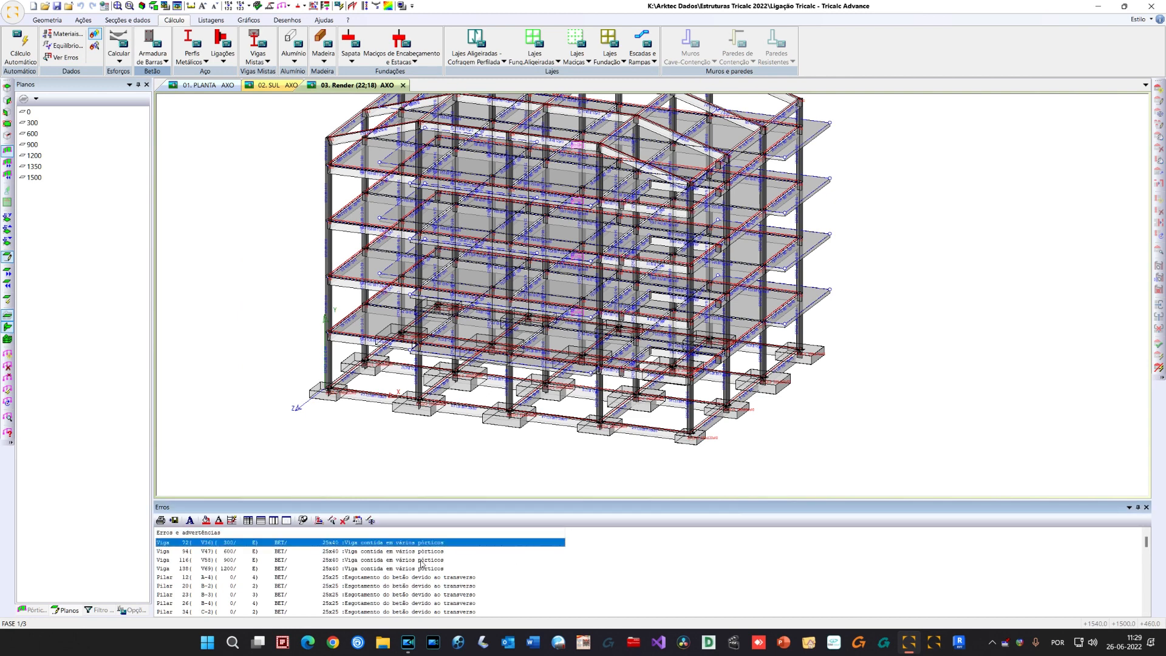
shift+click(422, 569)
click(333, 522)
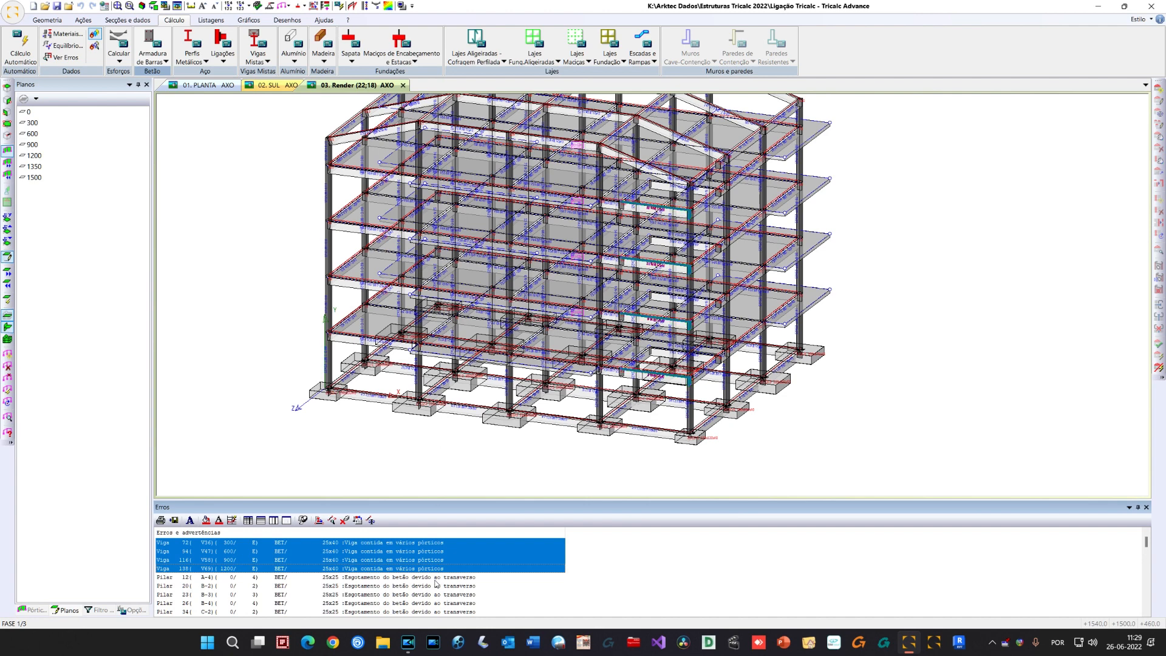
Select all column errors reading "Esgotamento do betão devido ao transverso" and highlight those columns in the model
click(436, 578)
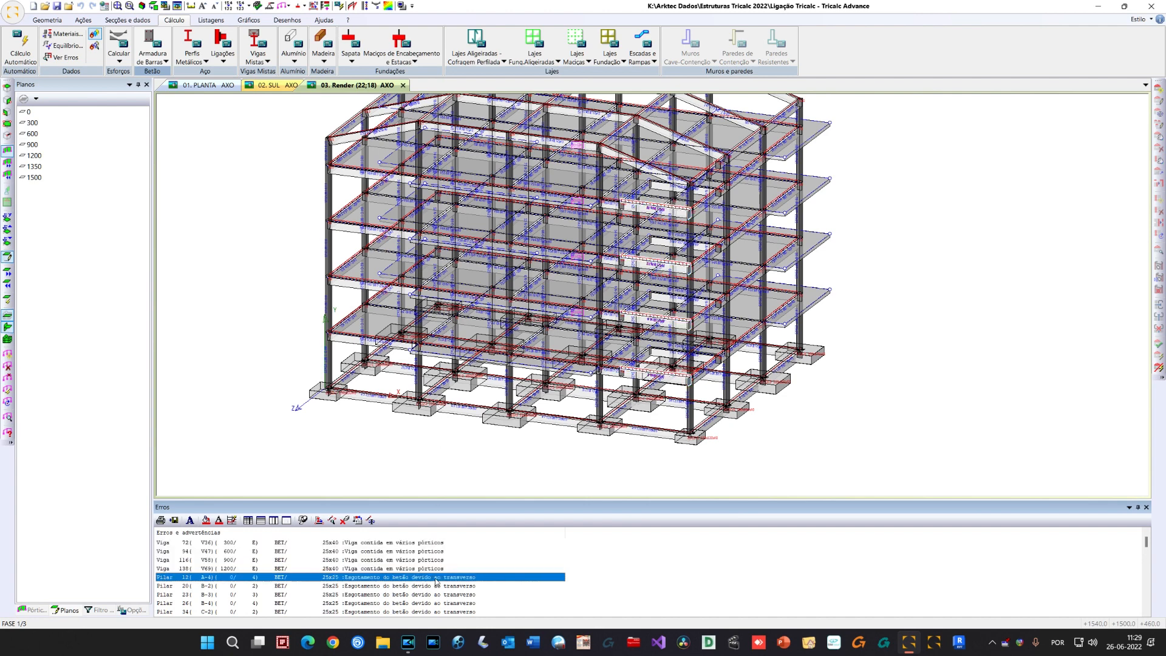
scroll(436, 581, down, 6)
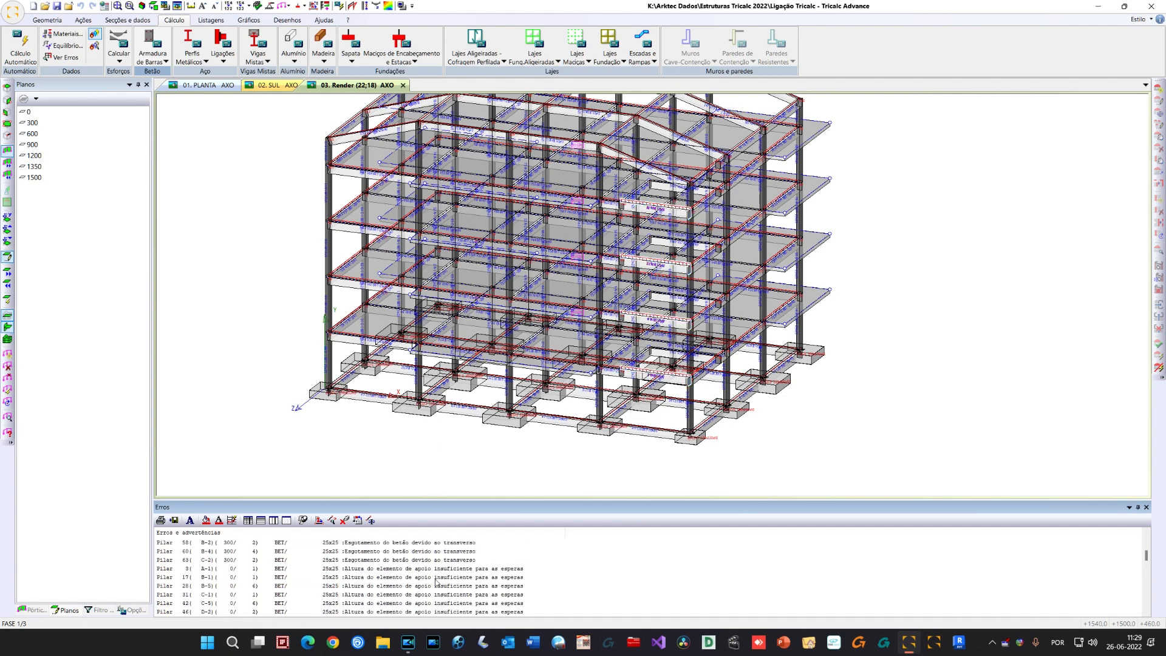
scroll(436, 581, down, 2)
scroll(436, 581, up, 2)
shift+click(436, 560)
scroll(441, 558, up, 2)
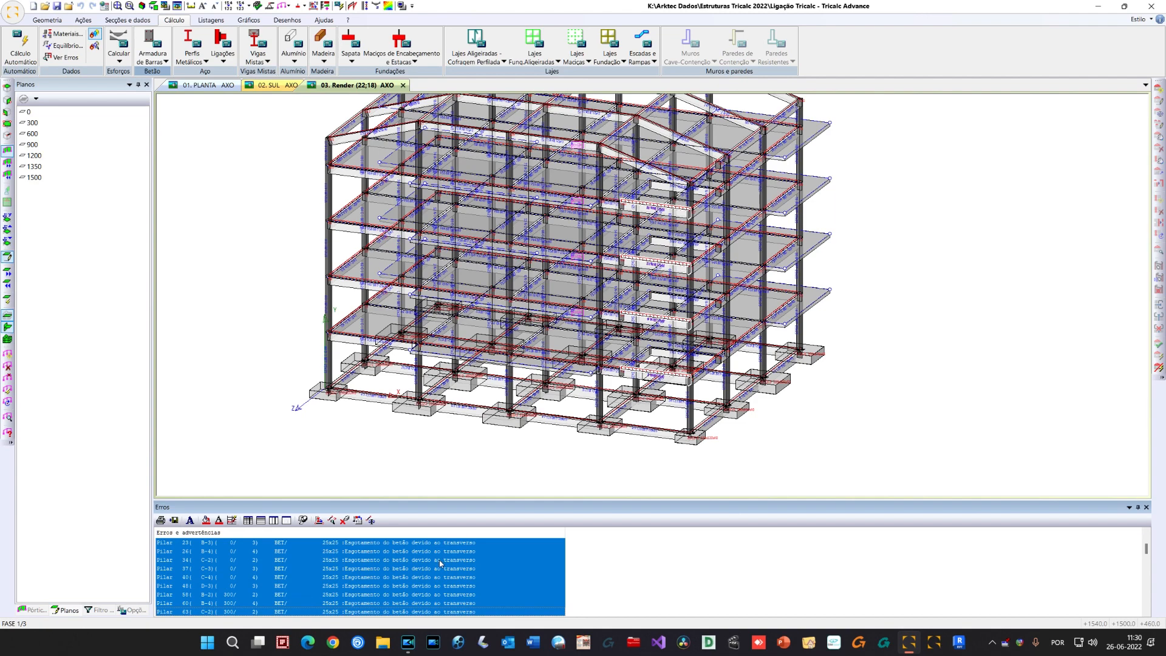
scroll(440, 564, up, 2)
click(332, 521)
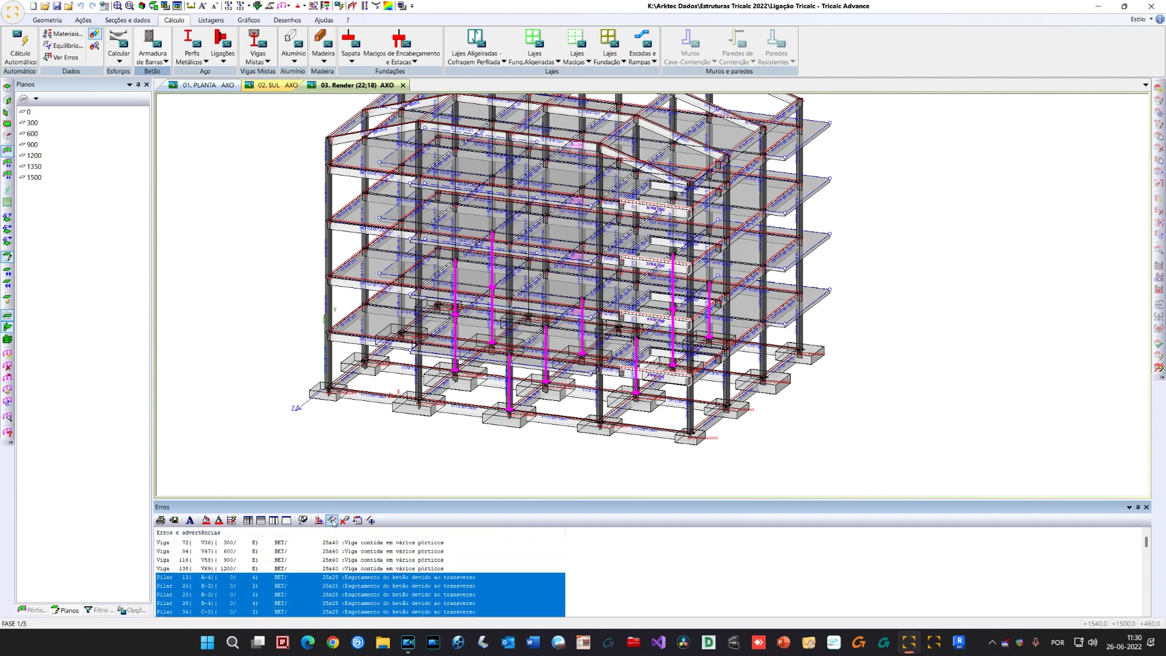
Isolate plane 0 in the render view to examine the highlighted ground-level columns
middle_drag(366, 459, 328, 385)
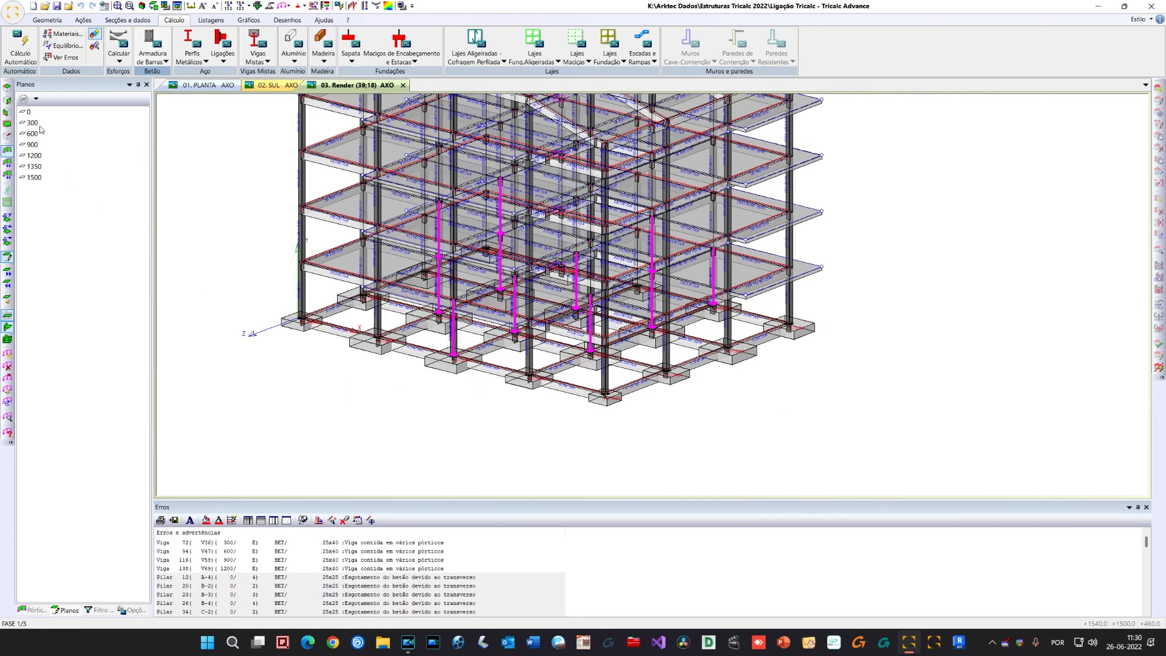
click(27, 112)
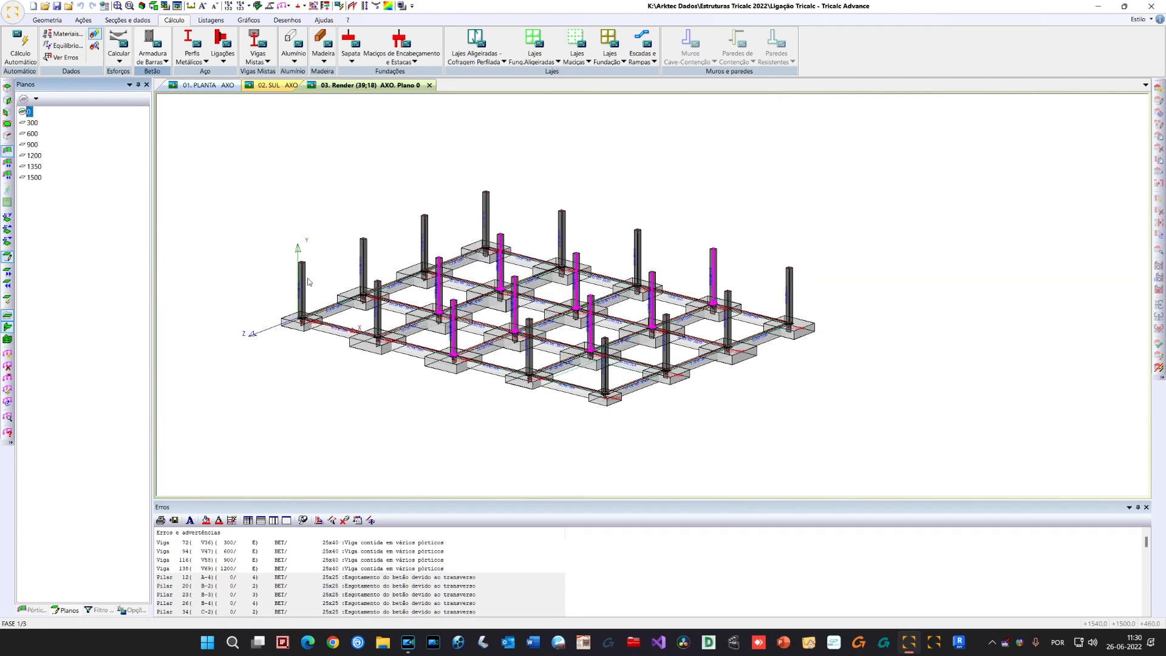
middle_drag(291, 275, 293, 304)
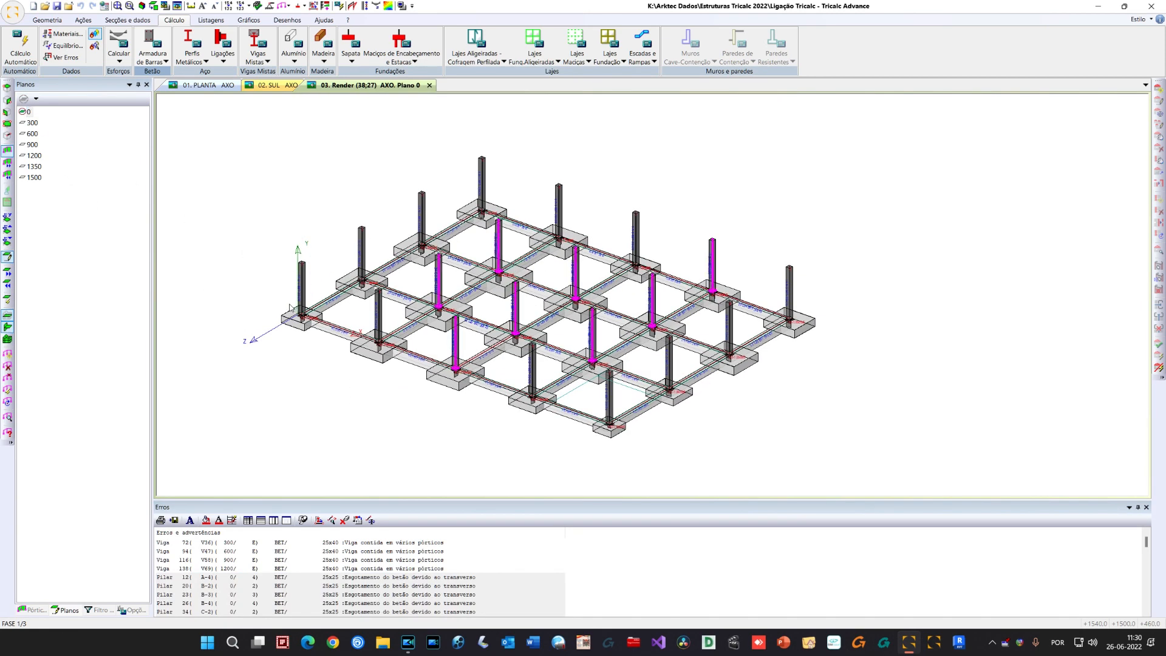
Assign the 30x30 section of the BET series to the highlighted columns with the shear exhaustion error, accepting the loss of calculation results
scroll(290, 308, down, 2)
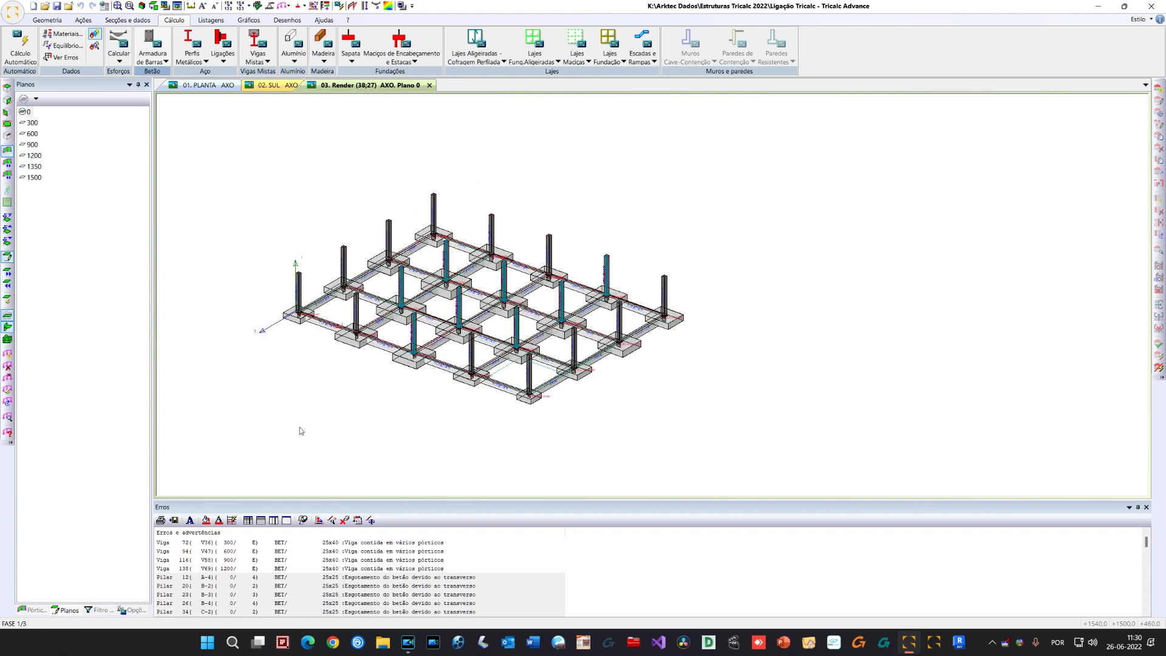
scroll(299, 431, down, 1)
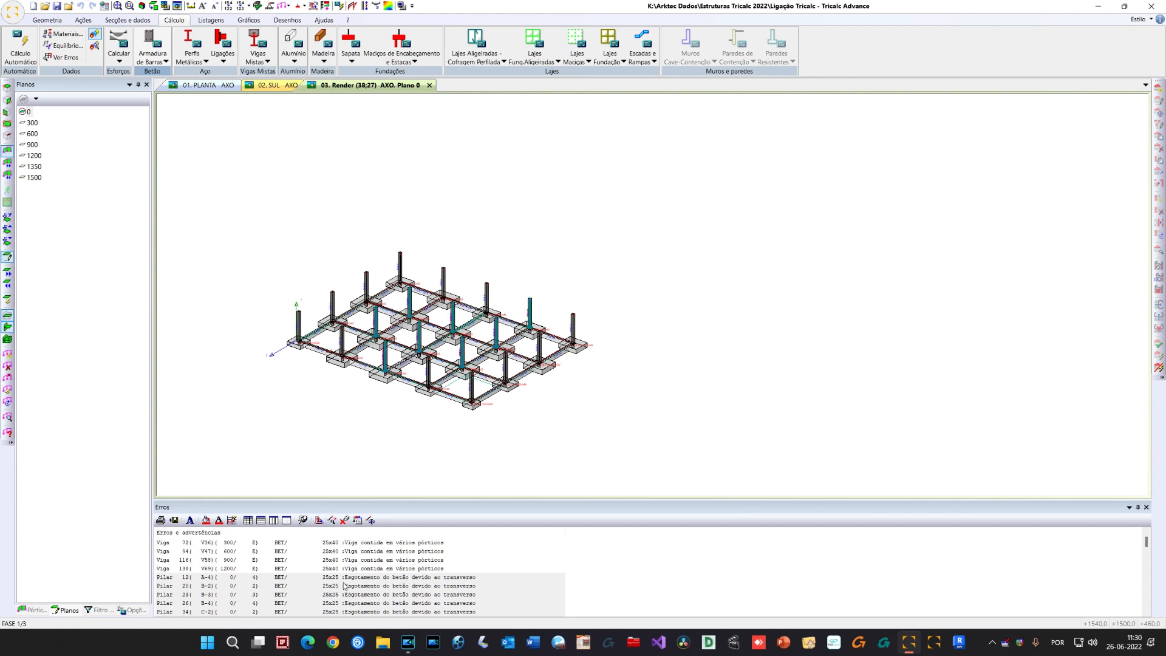
scroll(345, 586, down, 3)
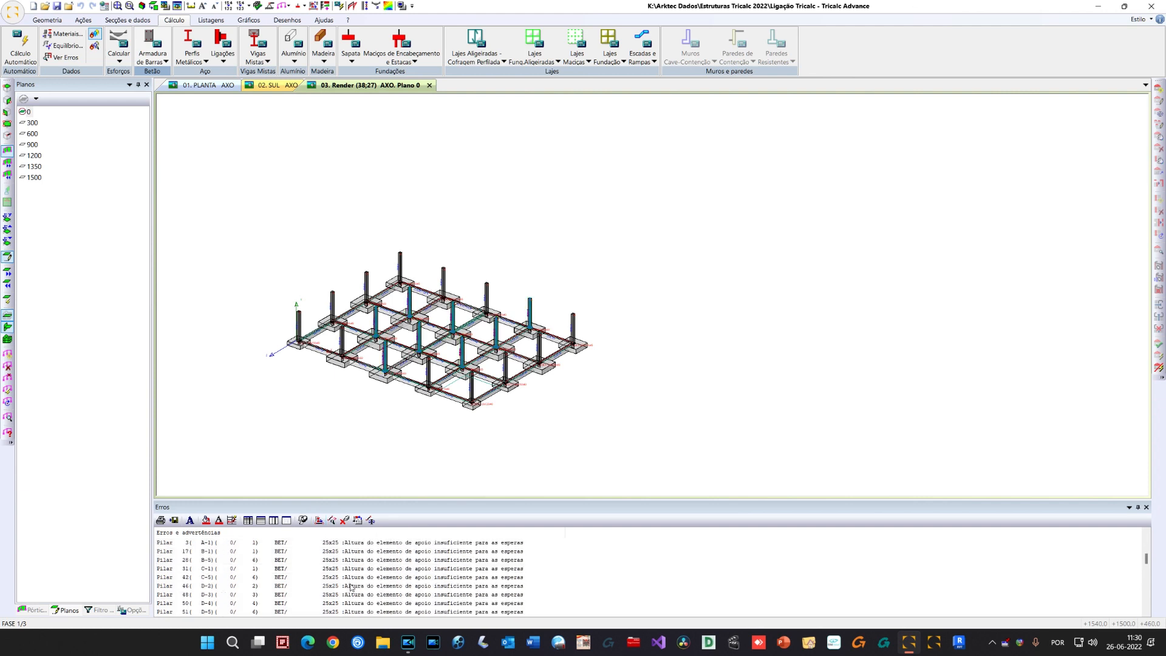
scroll(337, 539, up, 2)
click(320, 521)
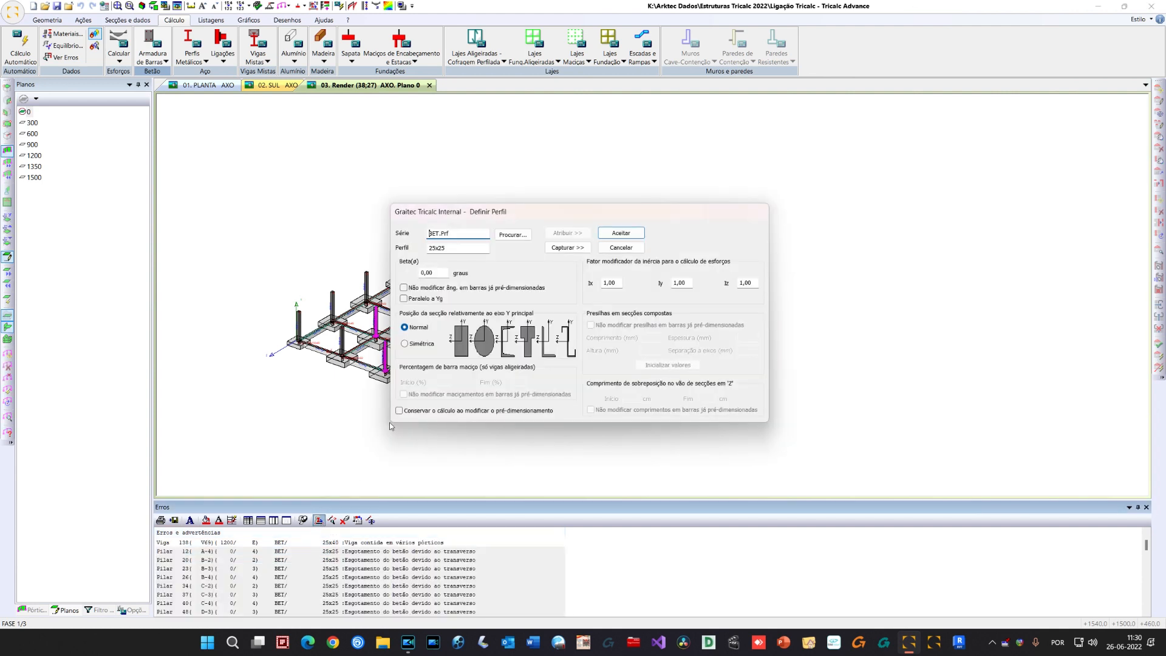
double_click(425, 249)
text(30x30)
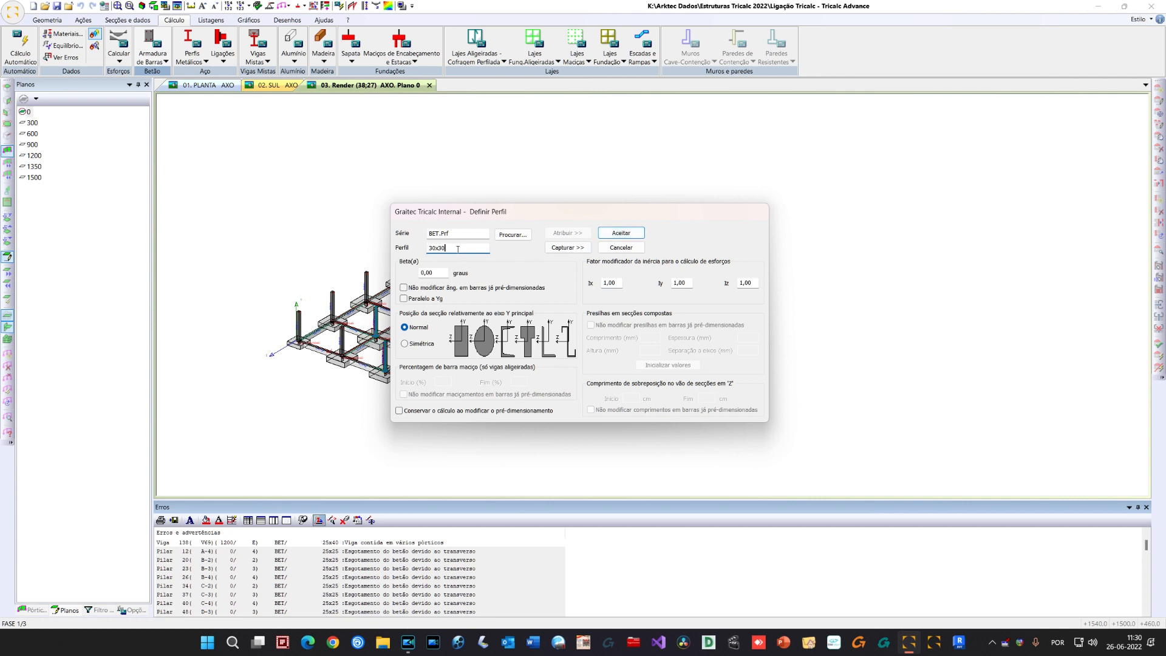
click(618, 235)
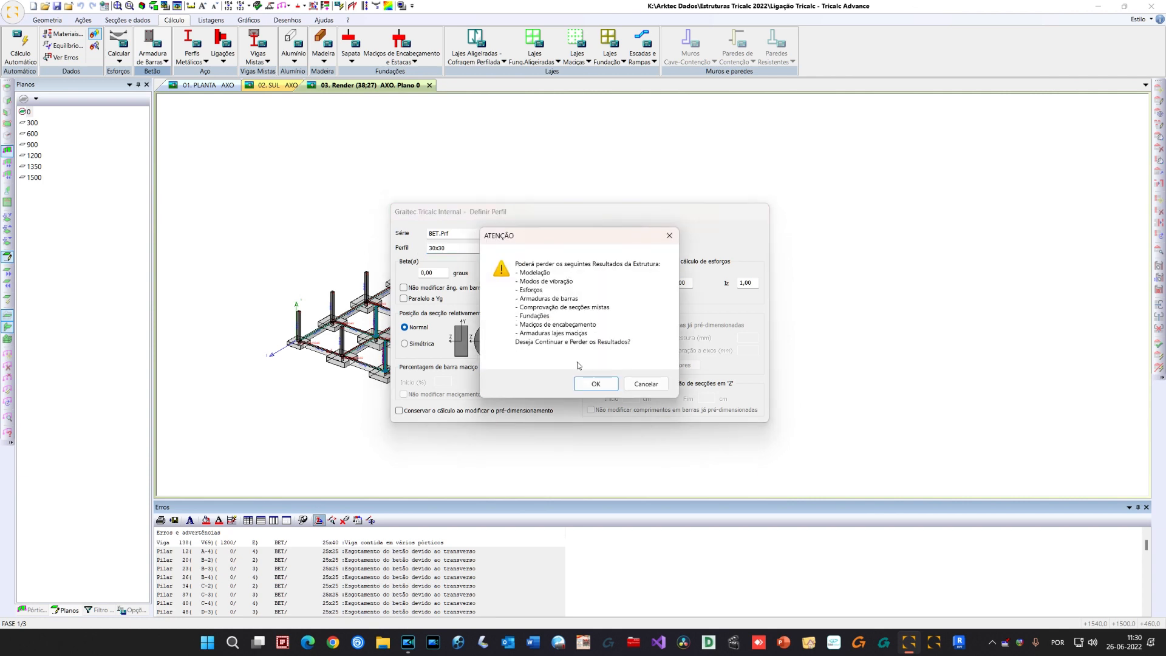
click(590, 381)
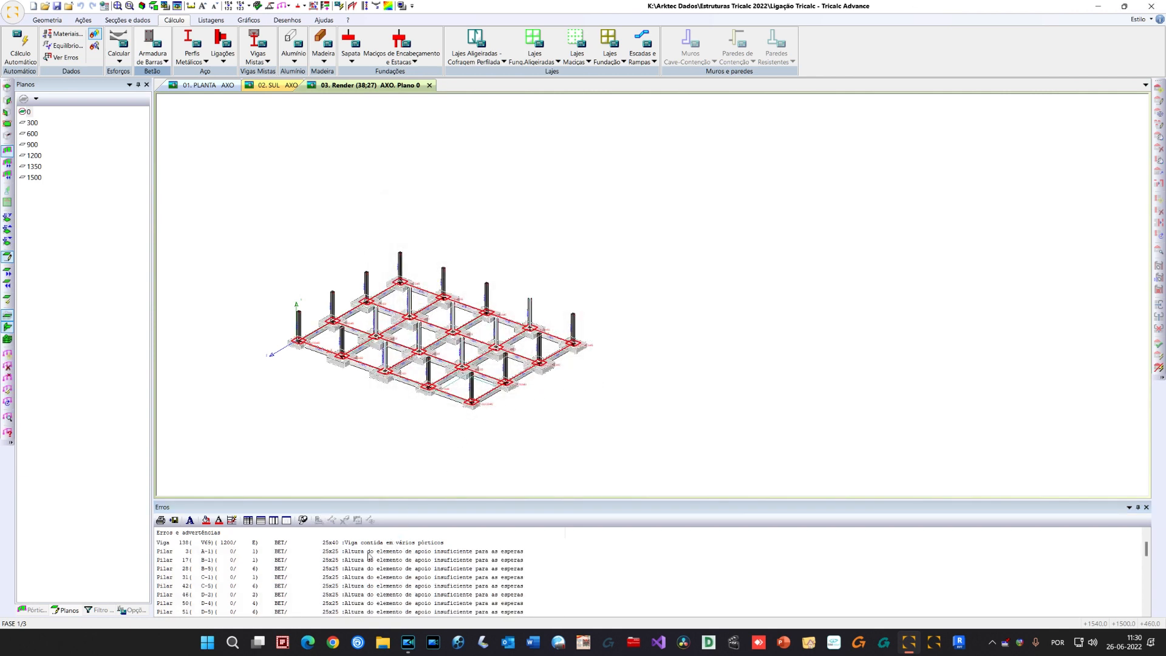
Select all column, beam and diagonal errors reading "Biela de nó" in the error list, starting from column 118
scroll(369, 376, up, 1)
middle_drag(369, 375, 396, 333)
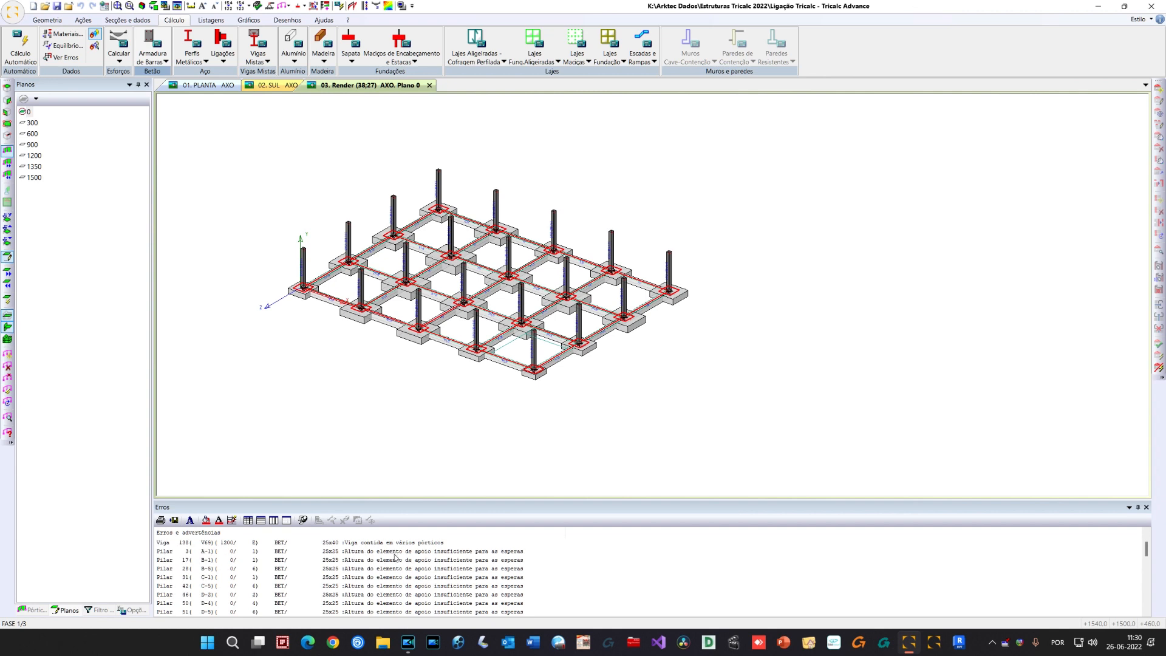
scroll(395, 554, down, 2)
click(203, 569)
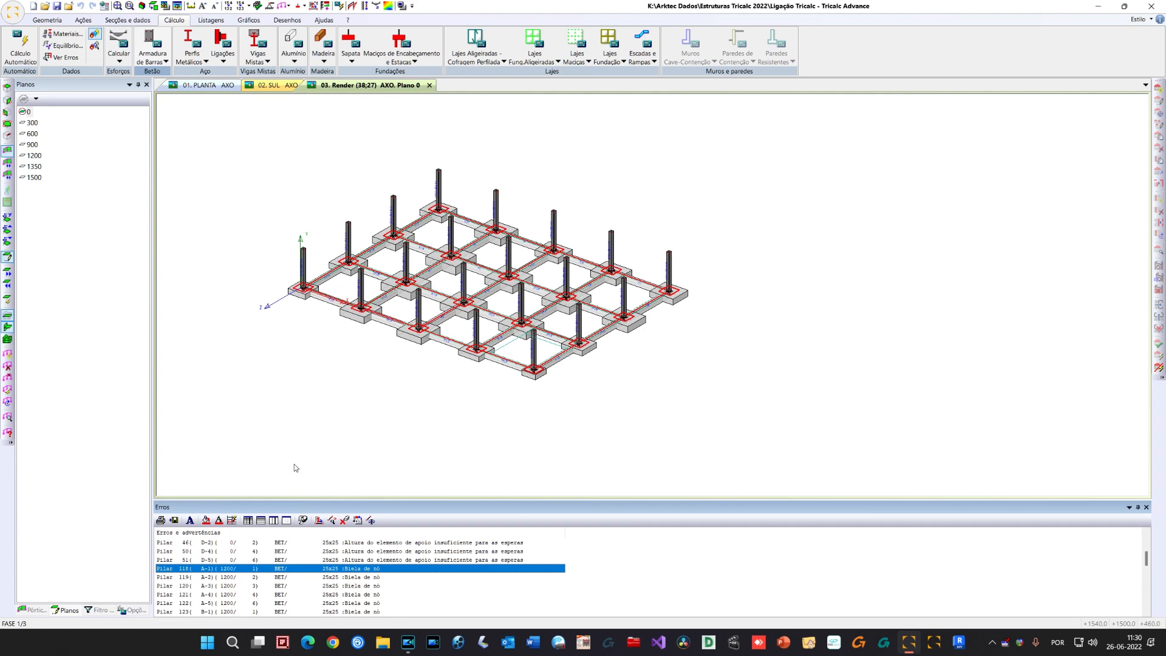
scroll(294, 465, down, 2)
scroll(300, 480, up, 3)
middle_drag(390, 371, 377, 425)
scroll(349, 583, down, 3)
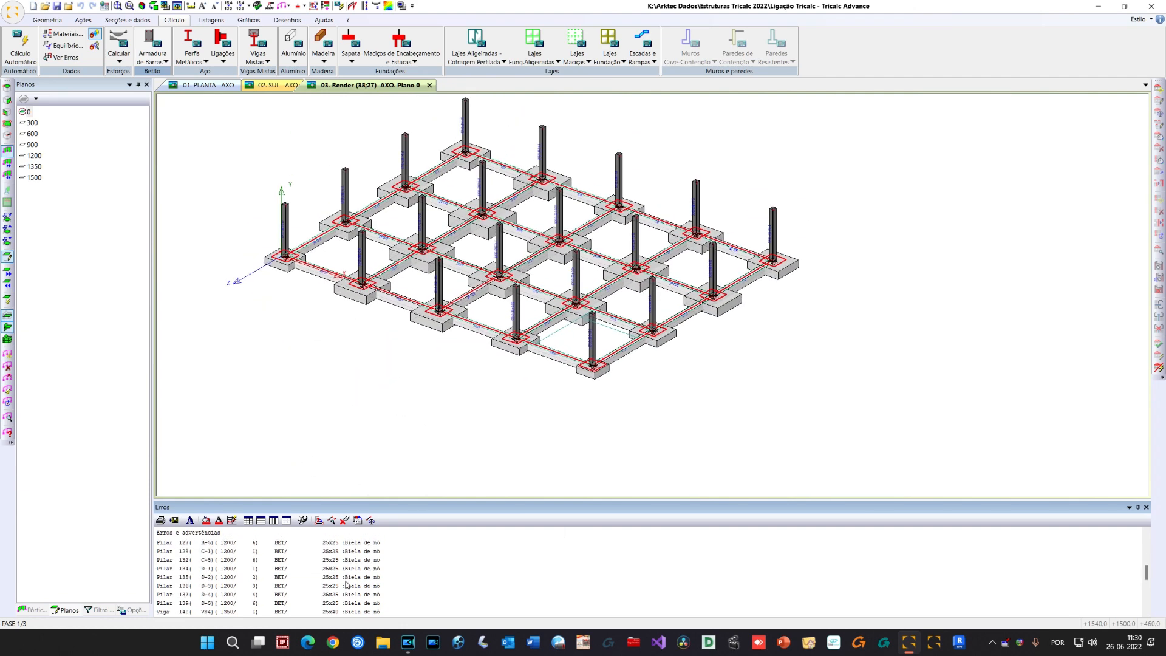
scroll(352, 584, down, 3)
key(ctrl+a)
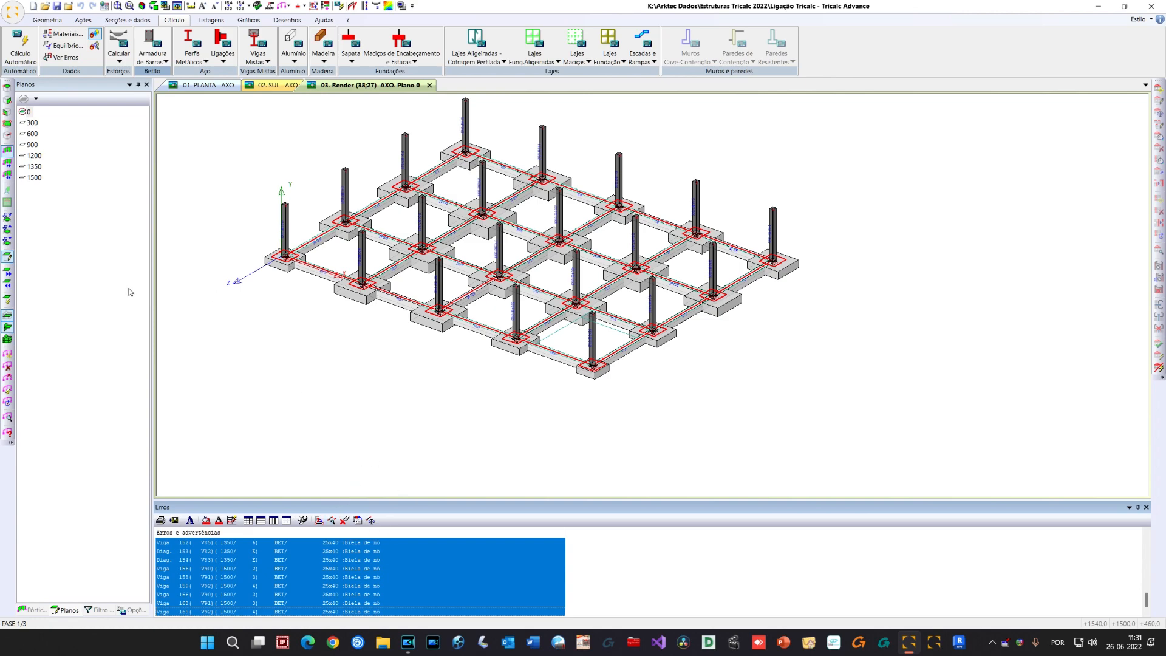
Show the complete structure in the render view and examine the highlighted roof-level bars flagged "Biela de nó"
click(7, 342)
middle_drag(281, 306, 292, 388)
middle_drag(314, 331, 315, 409)
shift+middle_drag(364, 250, 415, 274)
click(405, 219)
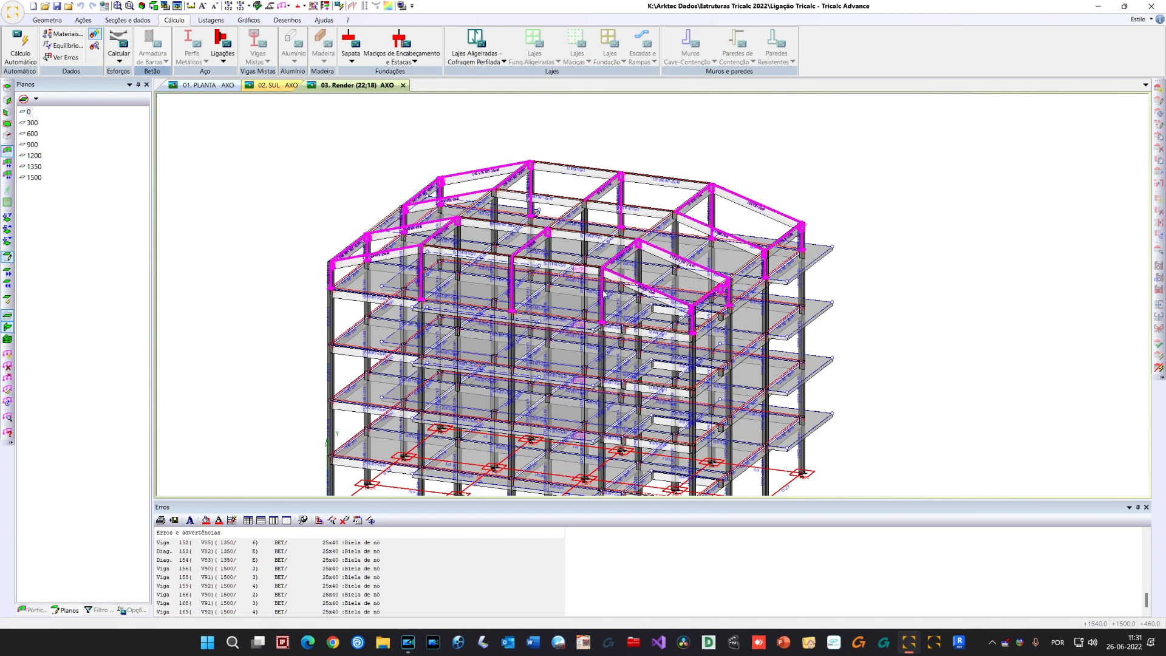
Select the "Biela de nó" entry of beam 148 at level 1350 in the error list
click(249, 558)
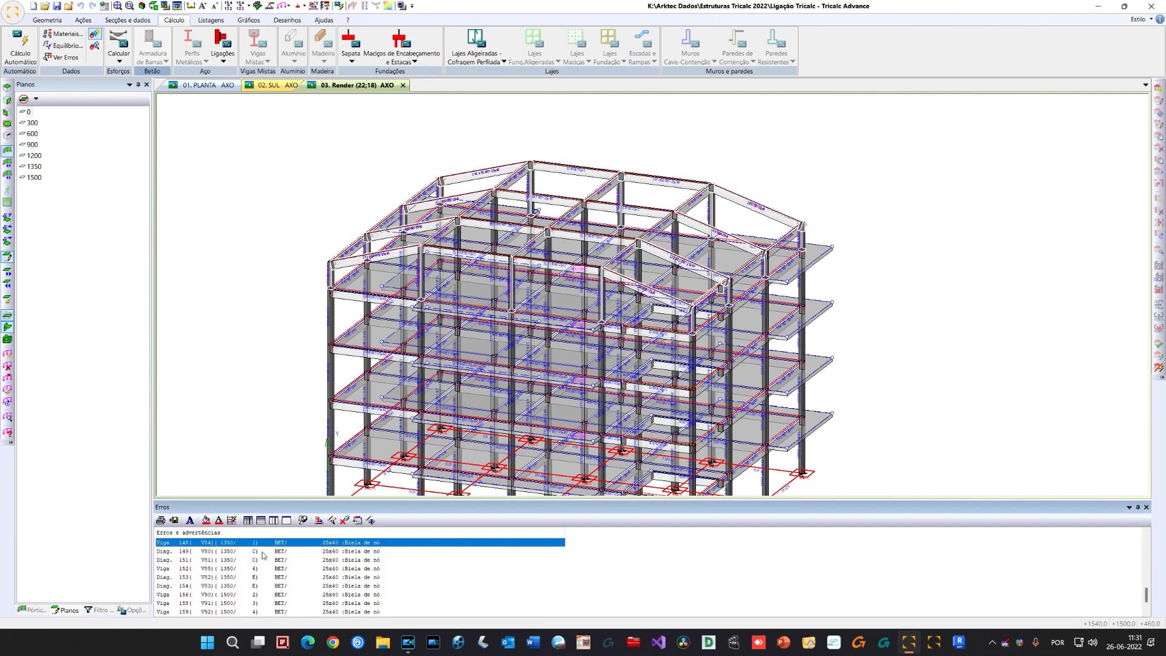
Close the error list and examine the bar labels around the column bases and first floor
scroll(263, 554, up, 1)
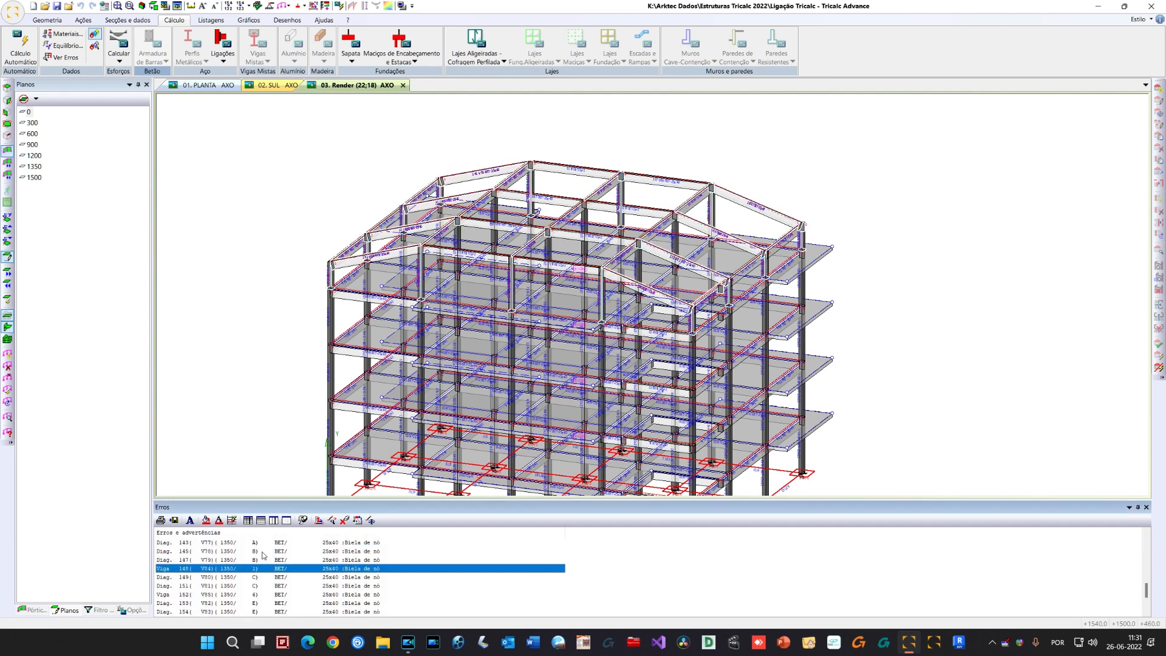
click(1146, 507)
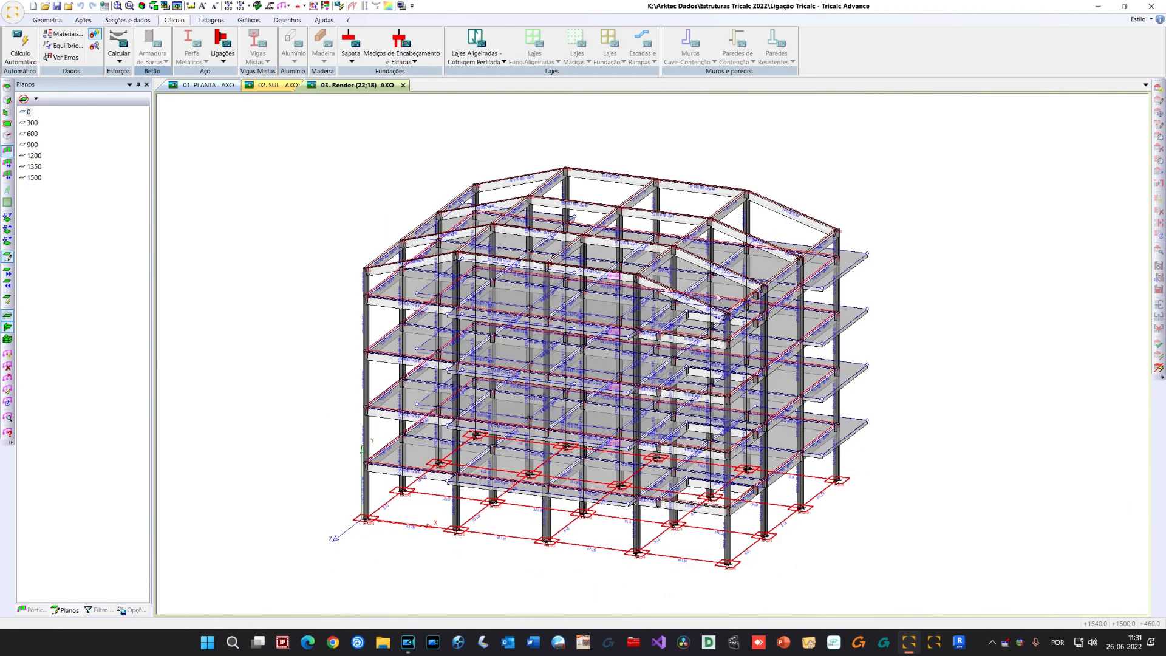
middle_drag(618, 367, 567, 368)
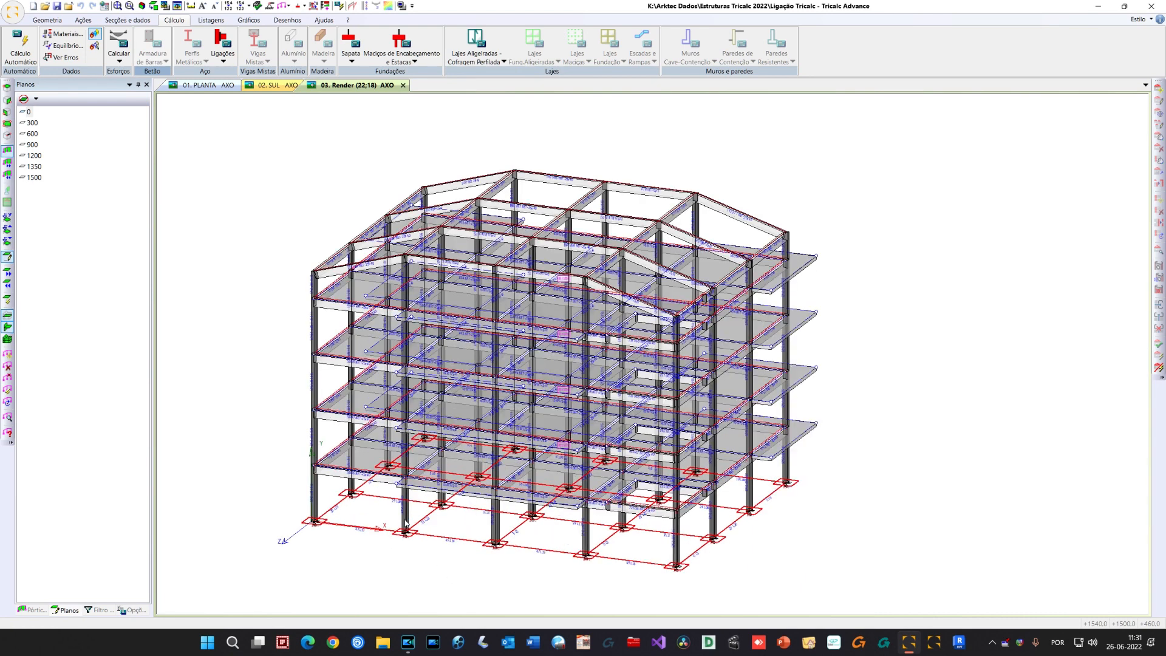
scroll(405, 521, up, 3)
scroll(405, 519, up, 4)
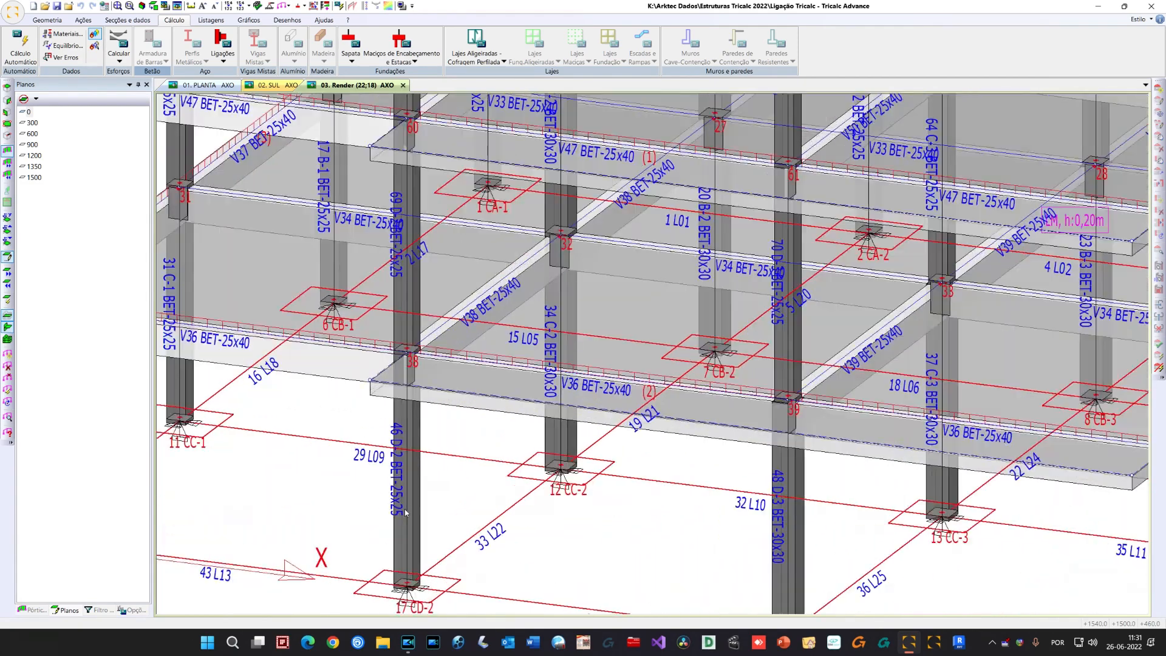
middle_drag(770, 523, 653, 483)
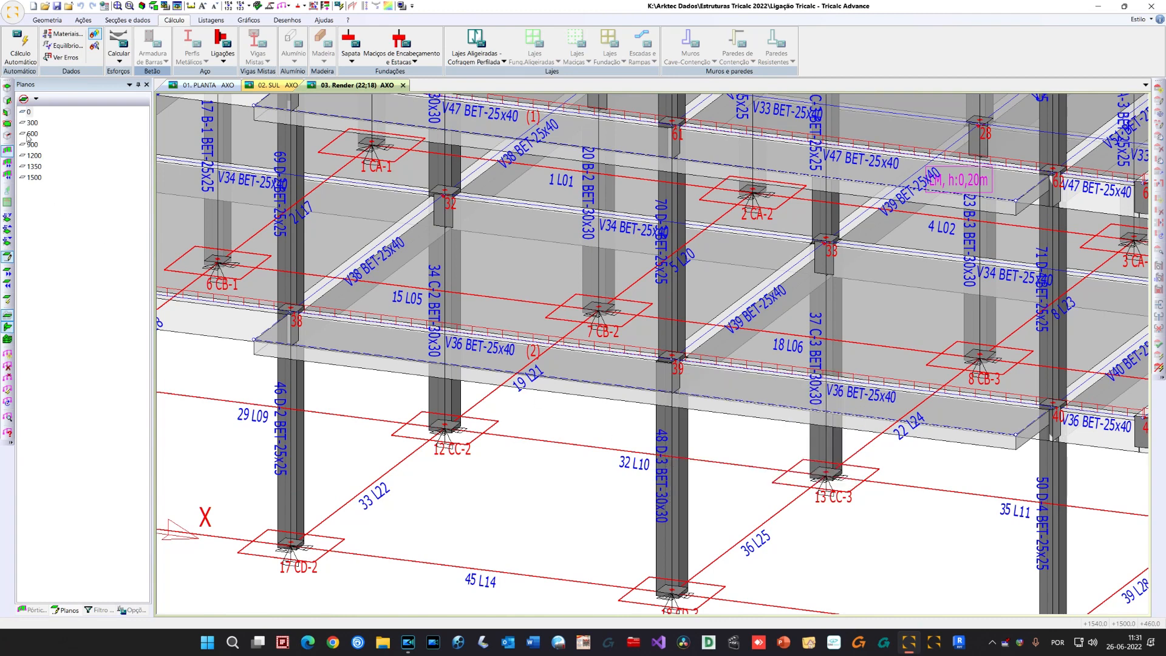
Isolate plane 0 and show the foundation grid in plan view
click(27, 113)
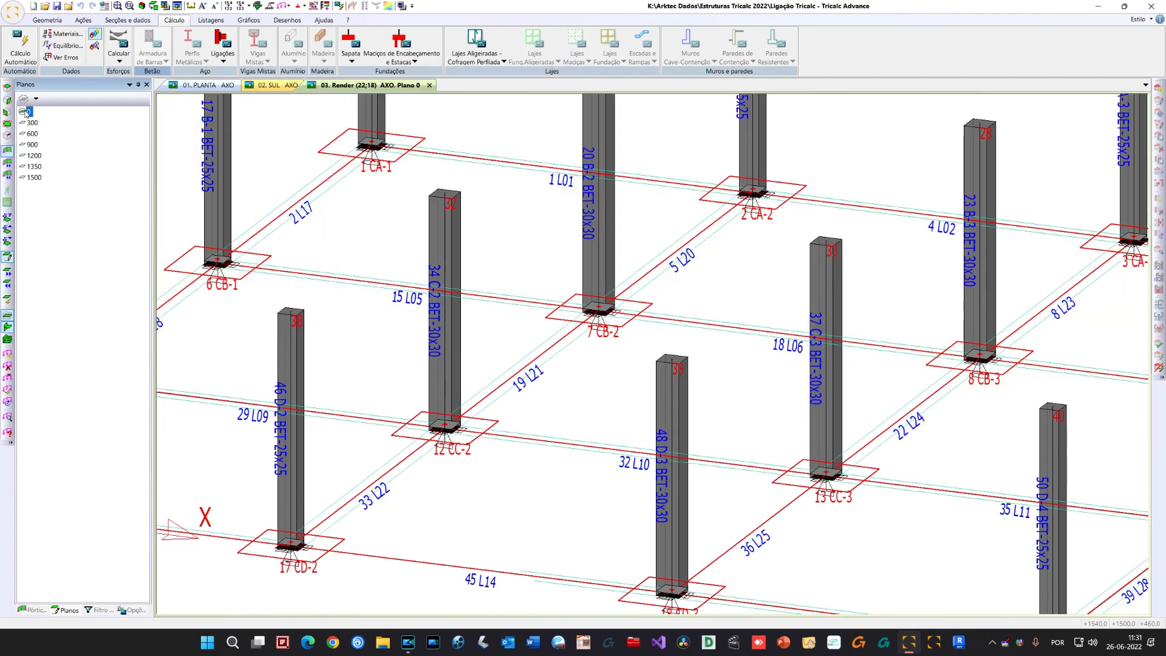
click(157, 6)
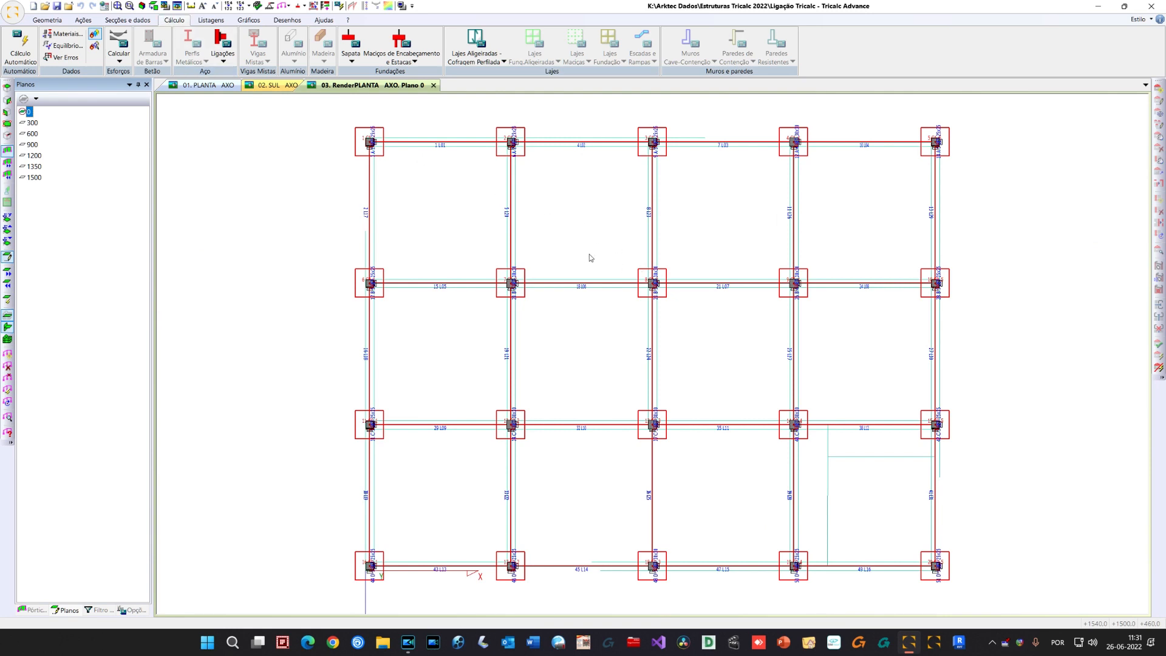
middle_drag(618, 404, 543, 401)
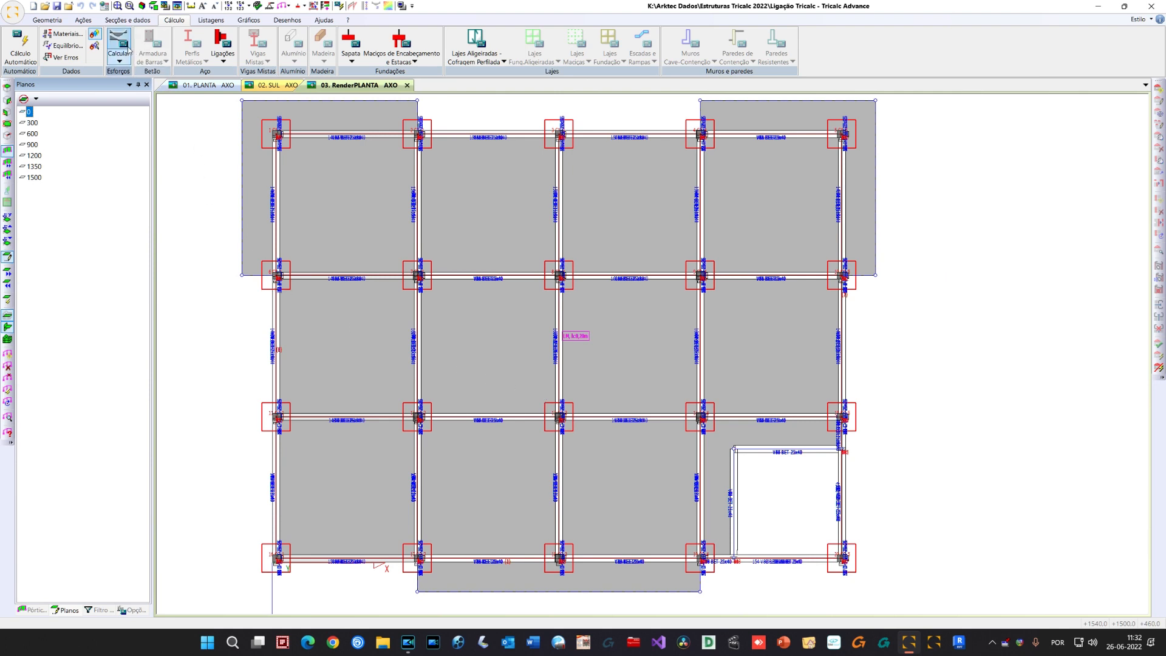
Define a new profile in the BET series and assign it to the bars between the second and fourth column lines in plan
click(127, 20)
click(19, 52)
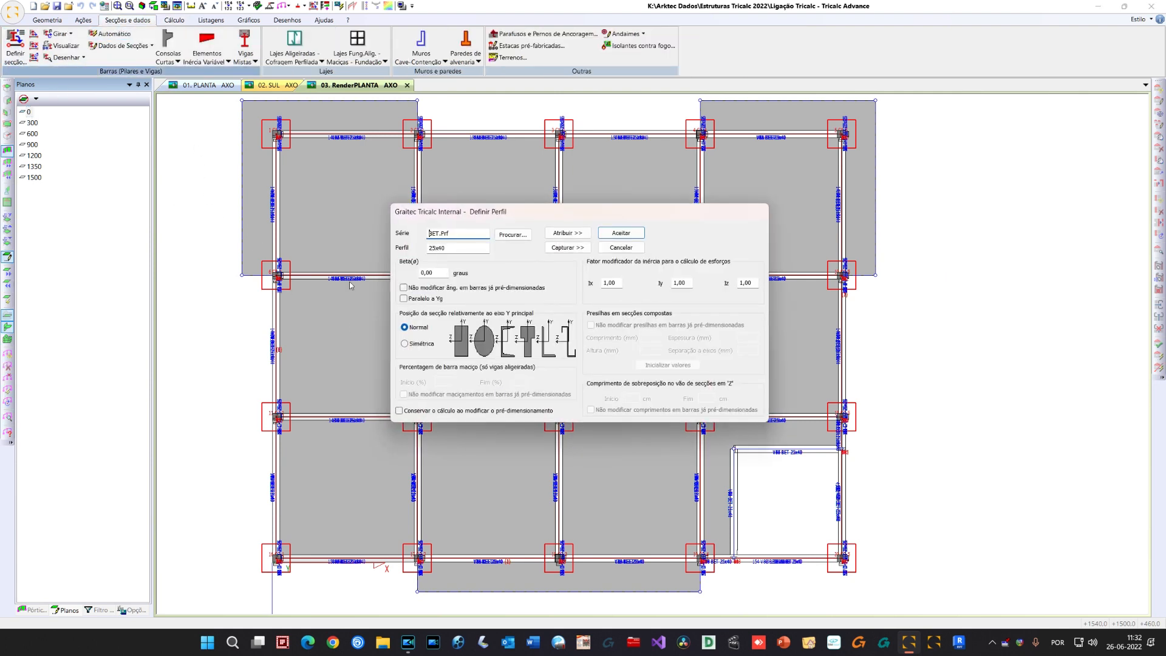
drag(477, 250, 423, 243)
click(451, 249)
click(554, 233)
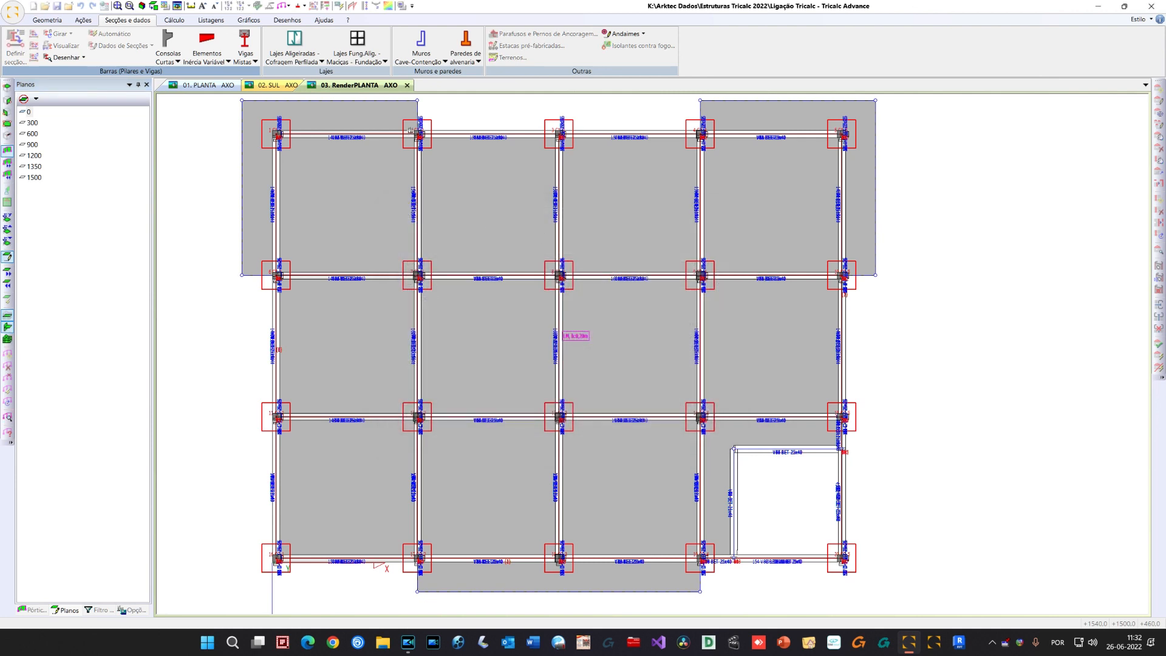
drag(408, 118, 722, 573)
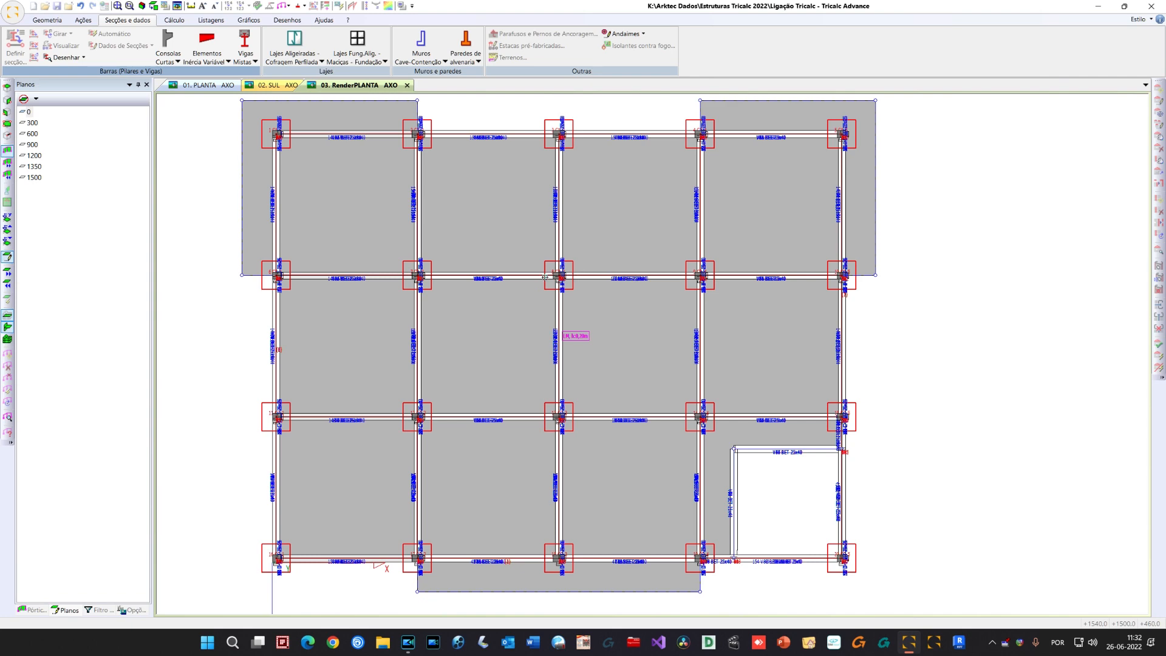
scroll(544, 277, up, 1)
scroll(544, 293, down, 2)
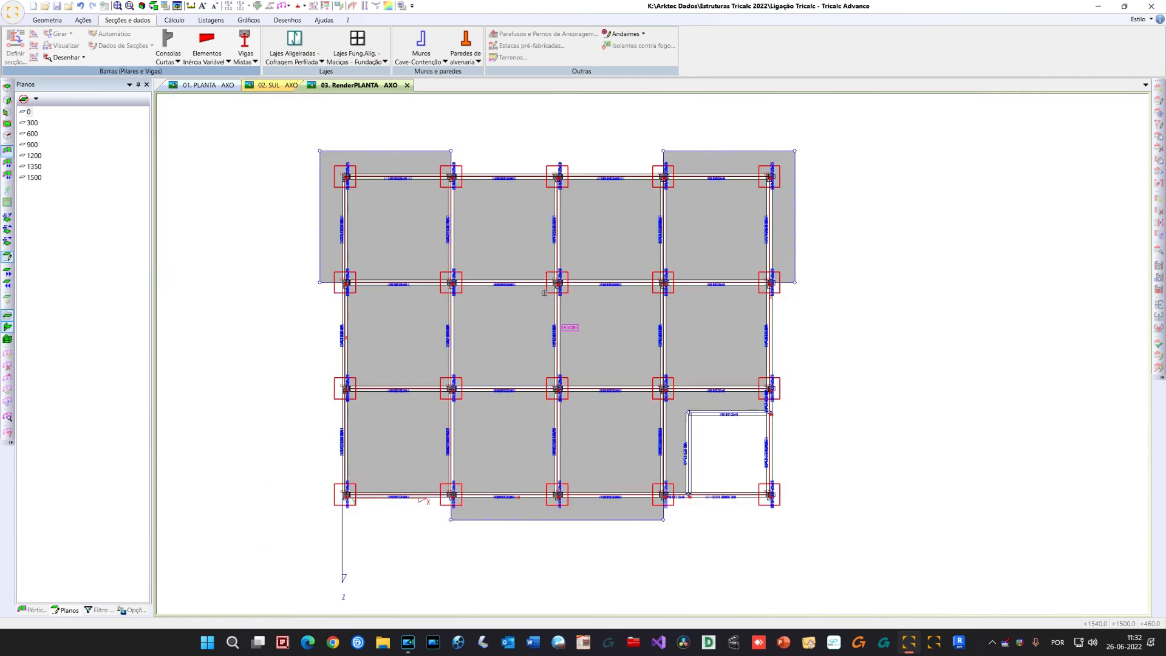
right_click(255, 248)
click(624, 248)
Remove the sections assigned to the foundation-level bars, selecting the whole base of the building in a low axonometric view
middle_drag(576, 353, 439, 196)
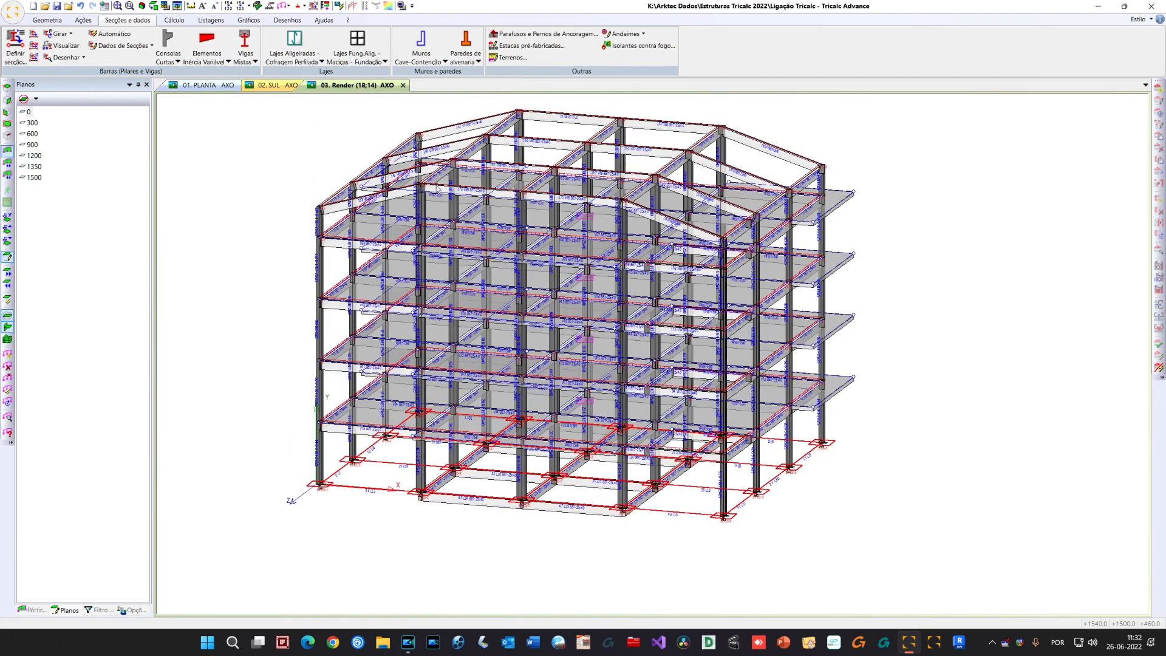
middle_drag(484, 483, 486, 486)
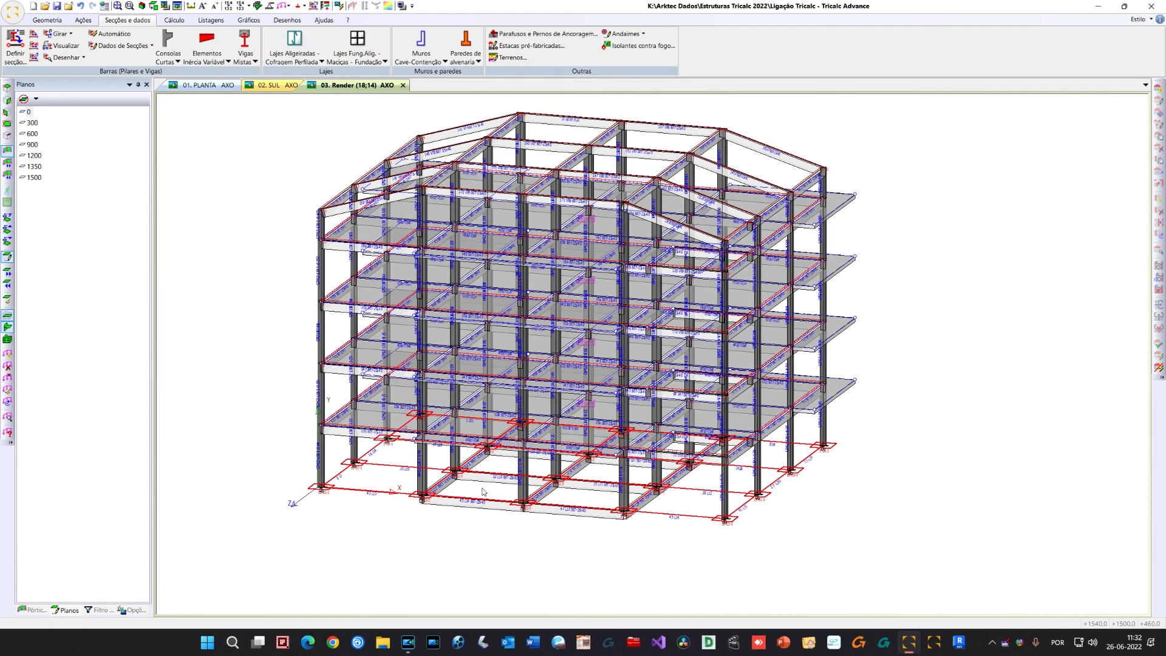
key(Up)
key(Up)
key(Up)
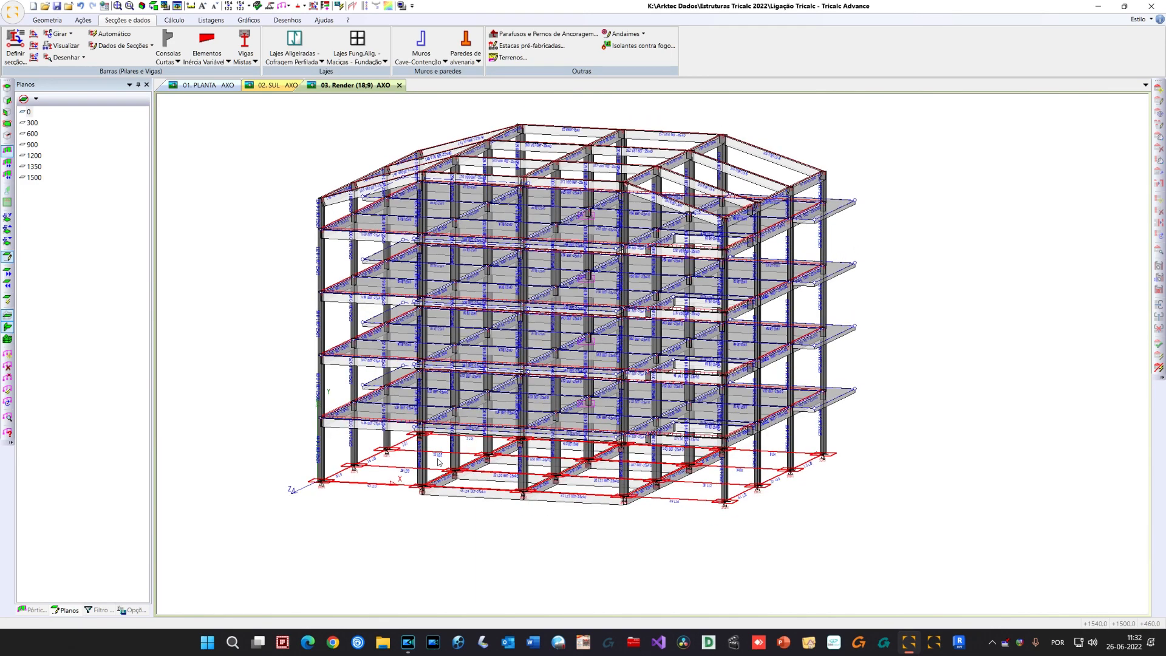
key(Down)
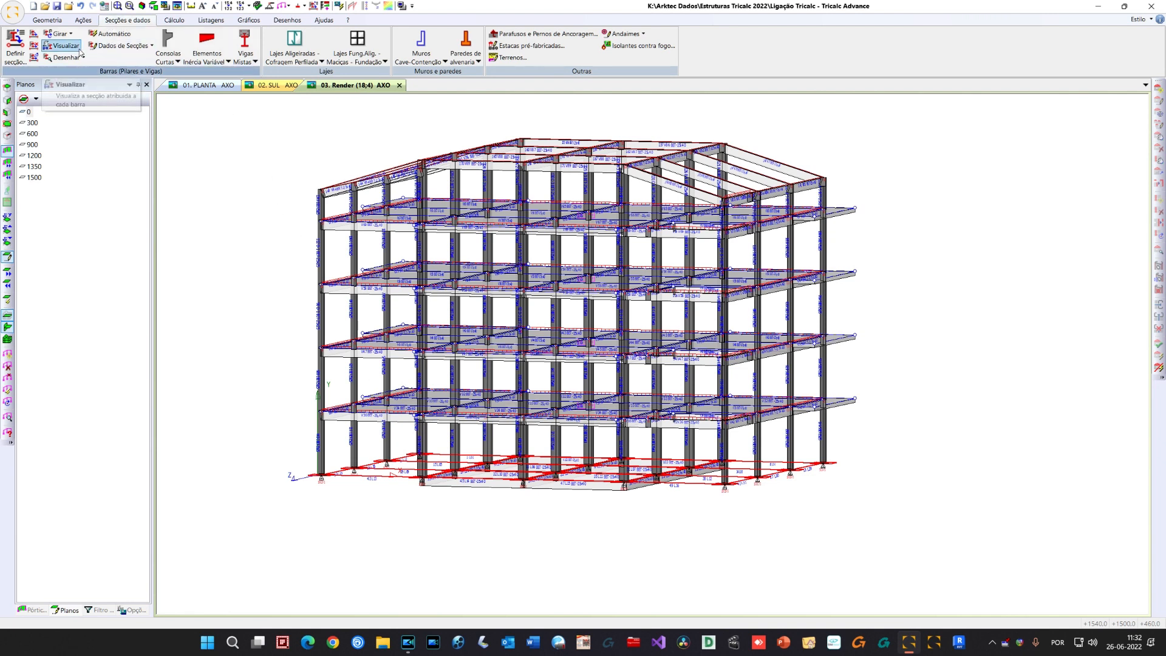
click(35, 46)
key(Down)
drag(283, 439, 891, 522)
right_click(639, 538)
middle_drag(347, 372, 347, 386)
middle_drag(218, 272, 239, 268)
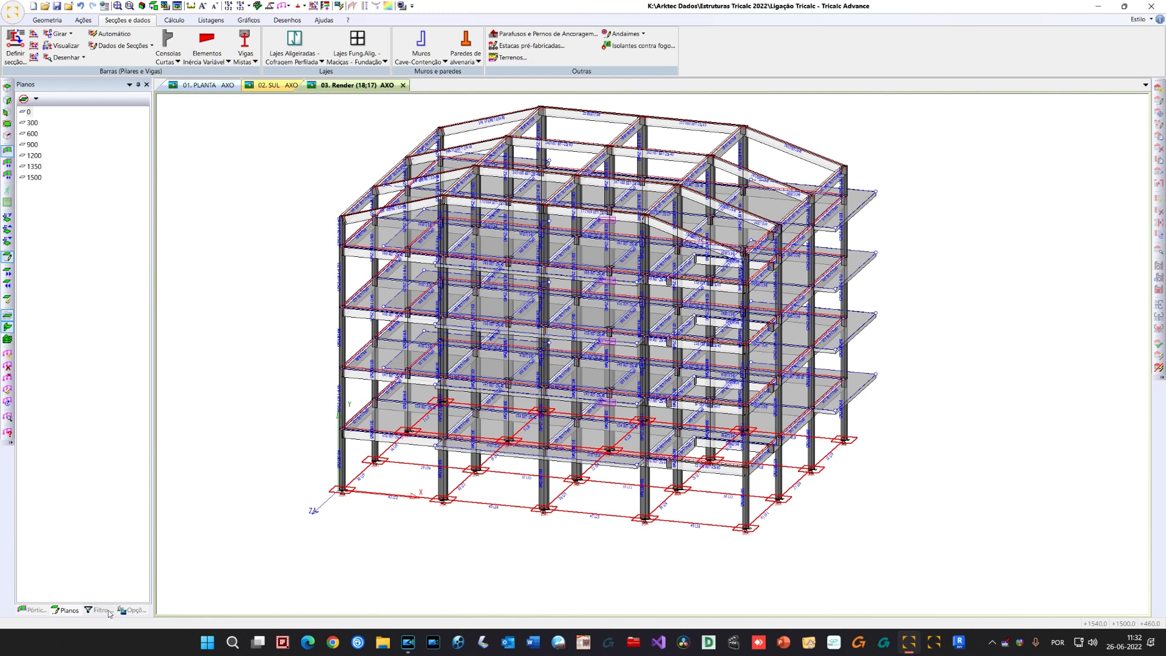
Enable the column starter bar check (Comprovar esperas pilar) in the general foundation calculation options
click(131, 609)
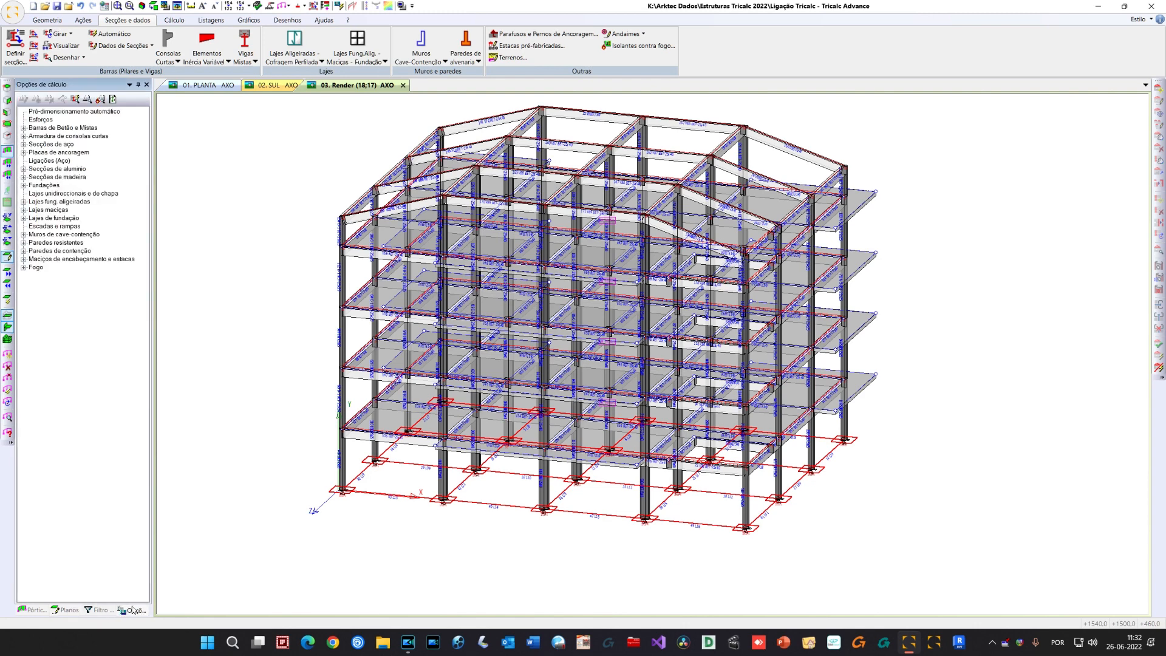
click(23, 185)
double_click(46, 194)
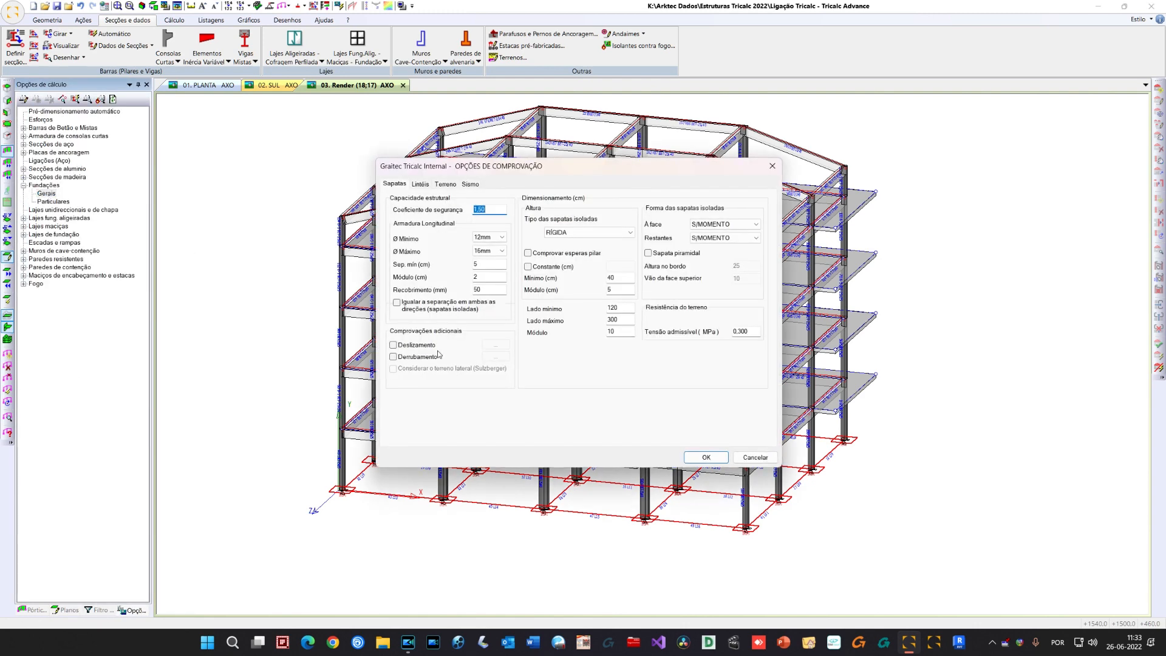
click(544, 256)
click(701, 458)
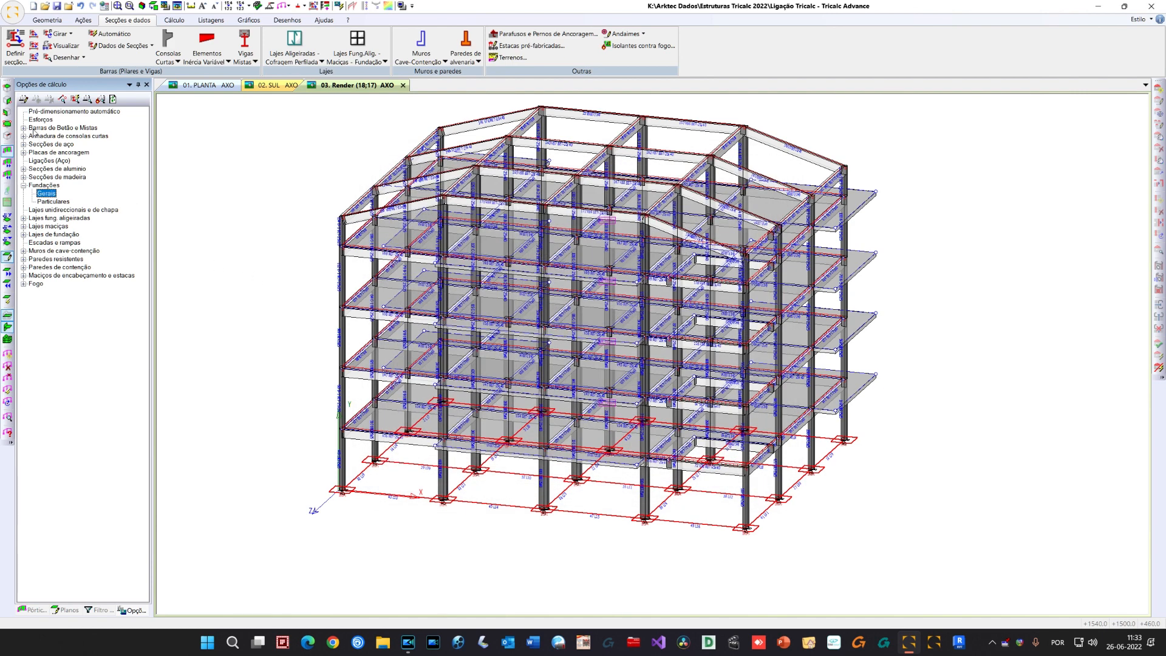
In the general concrete bar options, set the beams' maximum number of reinforcement bars to 16 and disable the geometric and mechanical longitudinal limits
click(23, 128)
double_click(46, 135)
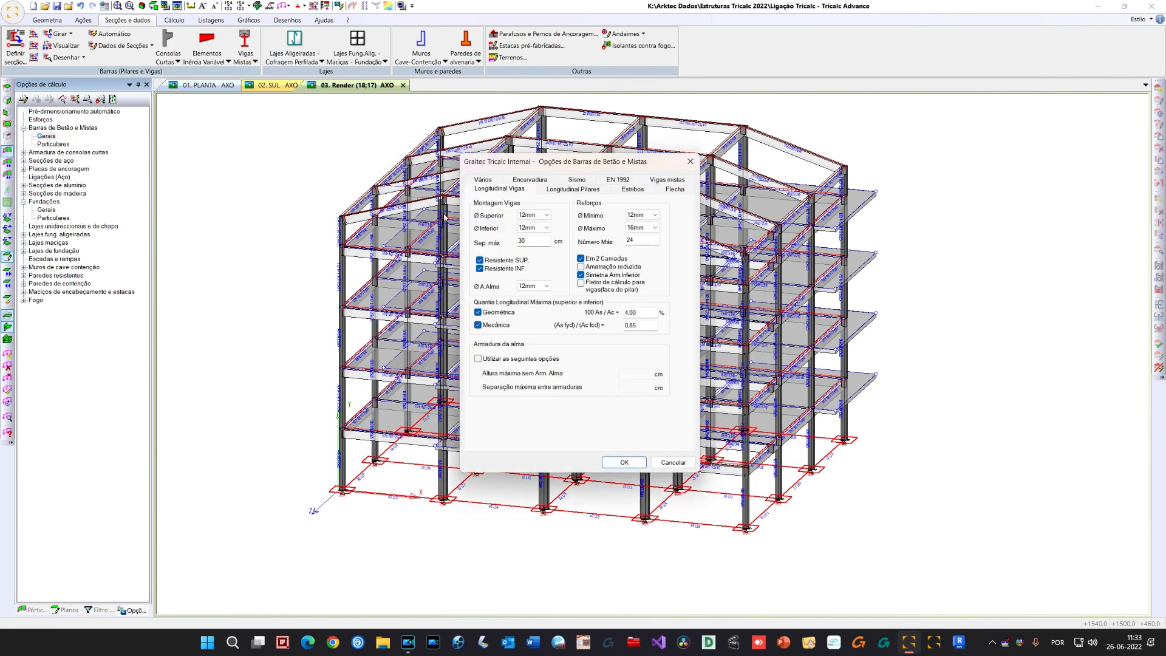
double_click(645, 239)
text(16)
click(478, 312)
click(478, 325)
Disable the columns' geometric and mechanical maximum longitudinal reinforcement limits and review the stirrup, deflection and miscellaneous settings
click(553, 190)
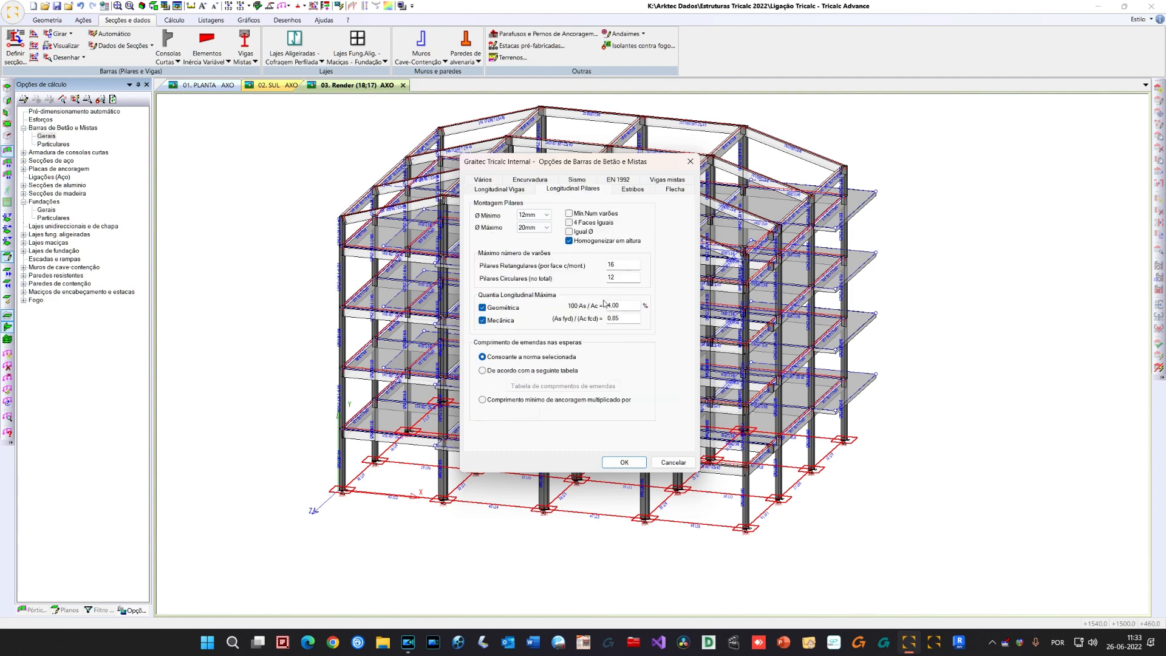
click(508, 309)
click(508, 321)
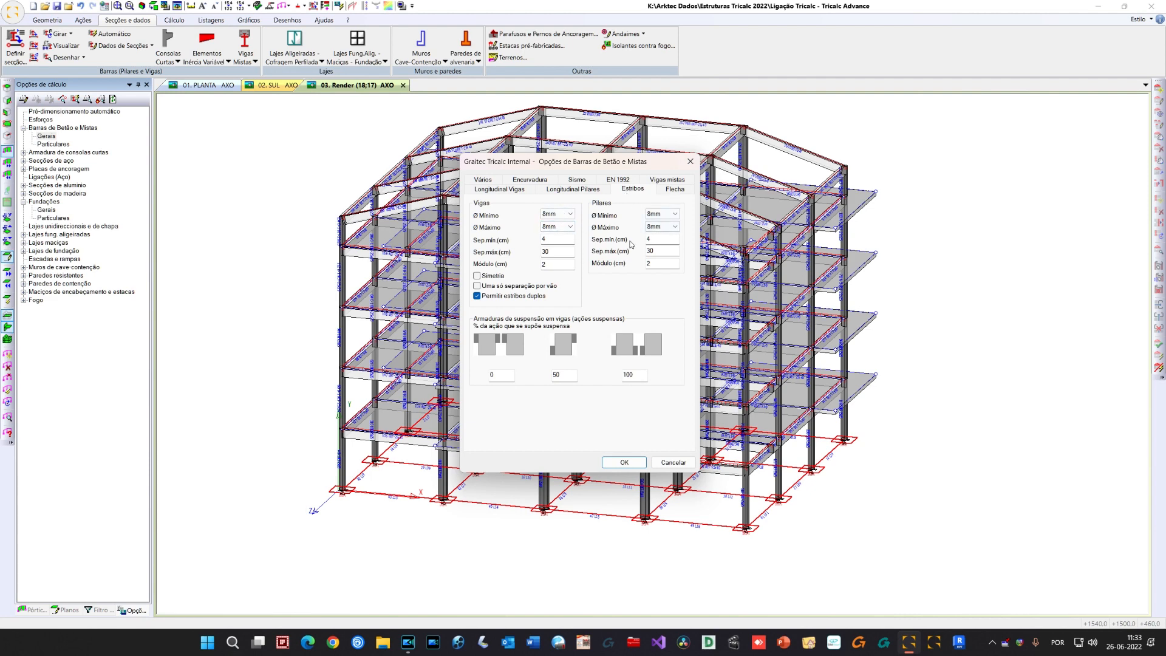
click(675, 189)
click(485, 183)
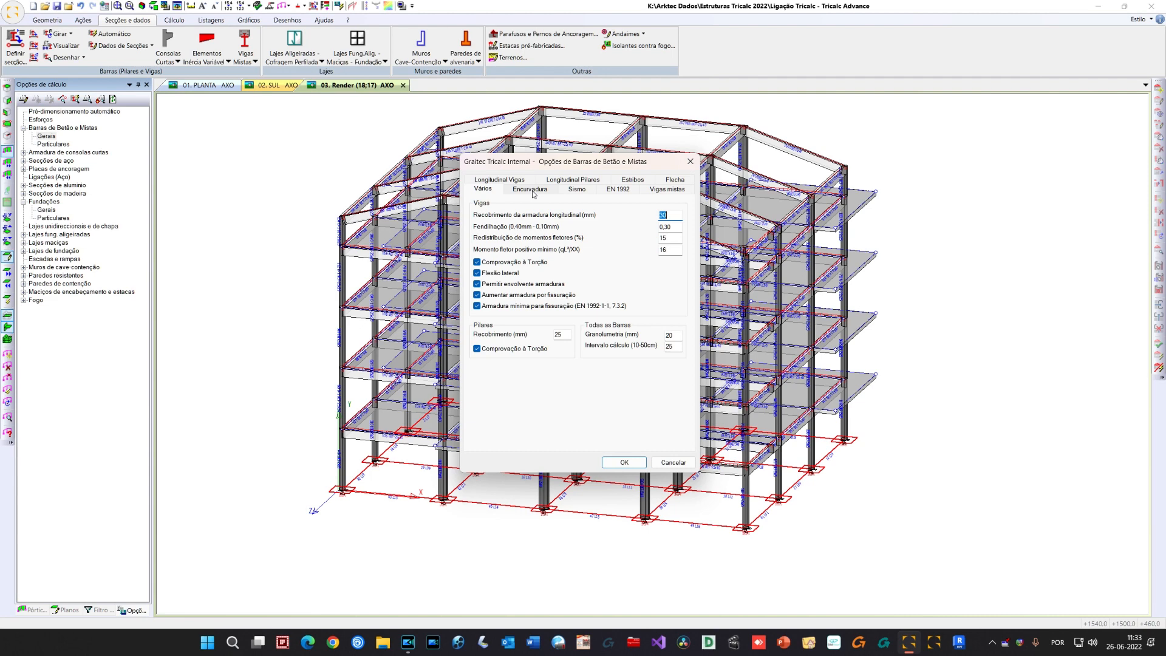
Try the capacity-design choices for frame nodes in the seismic options, including not applying it and a user-defined resisting moment ratio
click(563, 191)
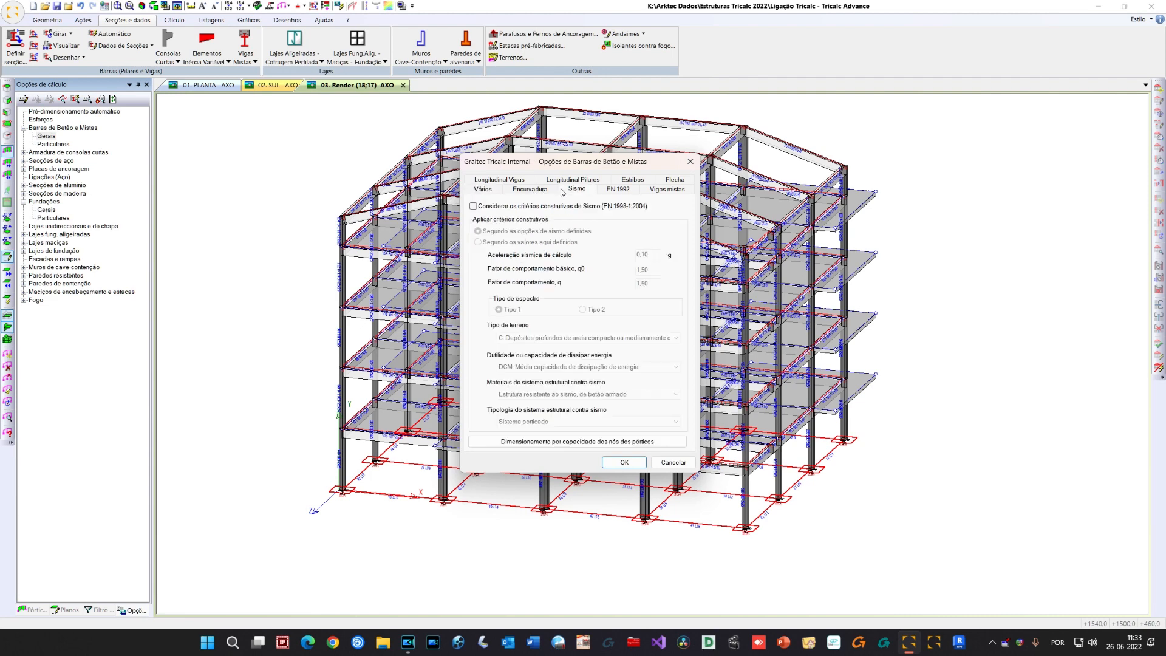
click(594, 441)
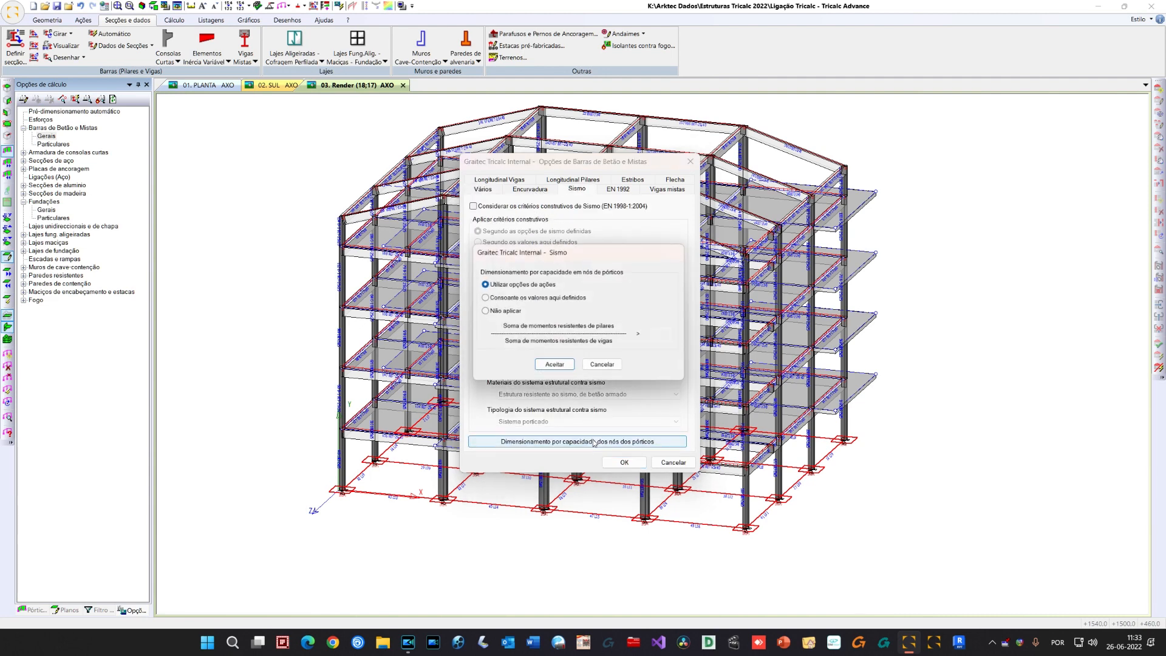
click(505, 312)
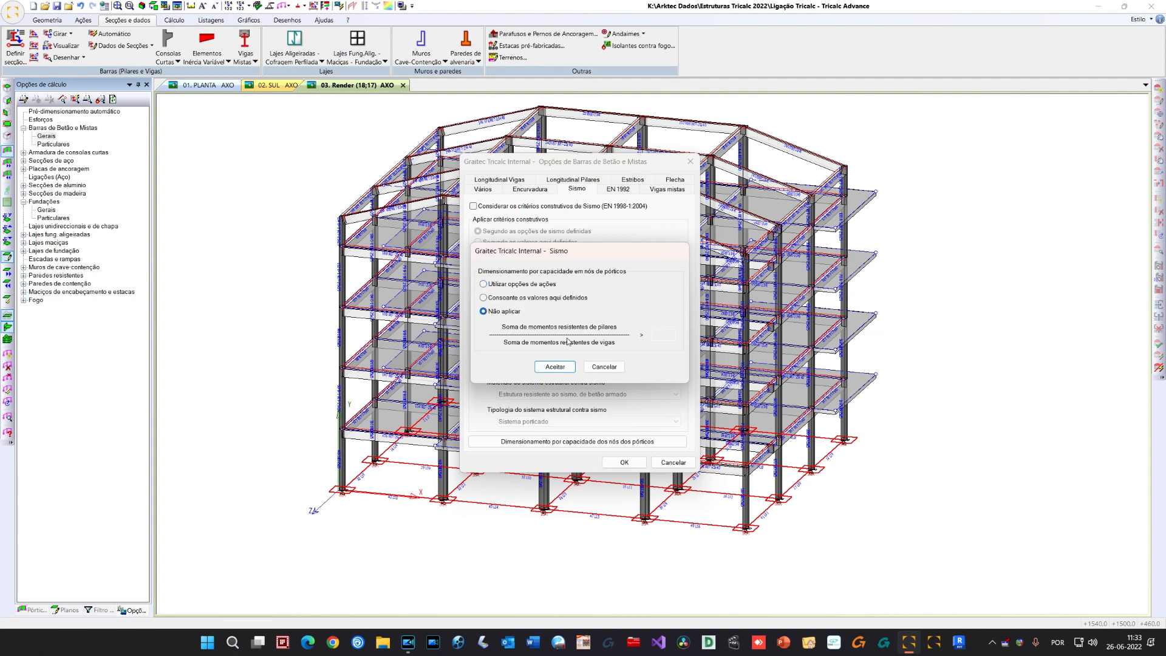
click(501, 299)
double_click(668, 330)
text(.30)
click(559, 368)
click(494, 288)
click(601, 369)
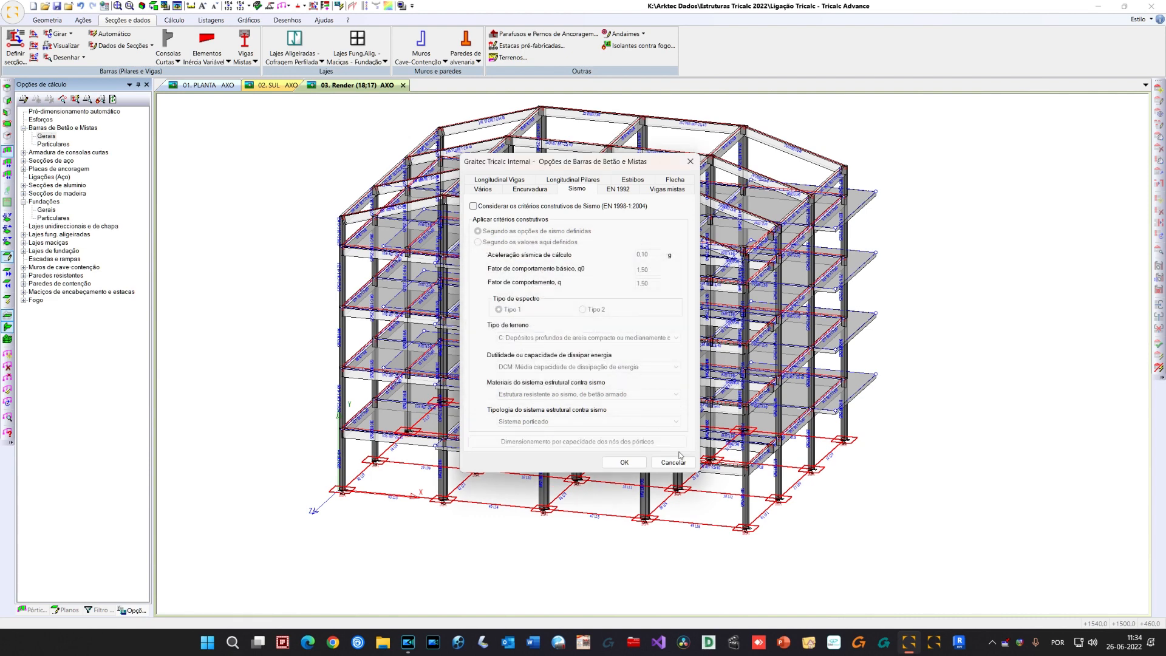
Apply the changed options for concrete and mixed bars
click(625, 462)
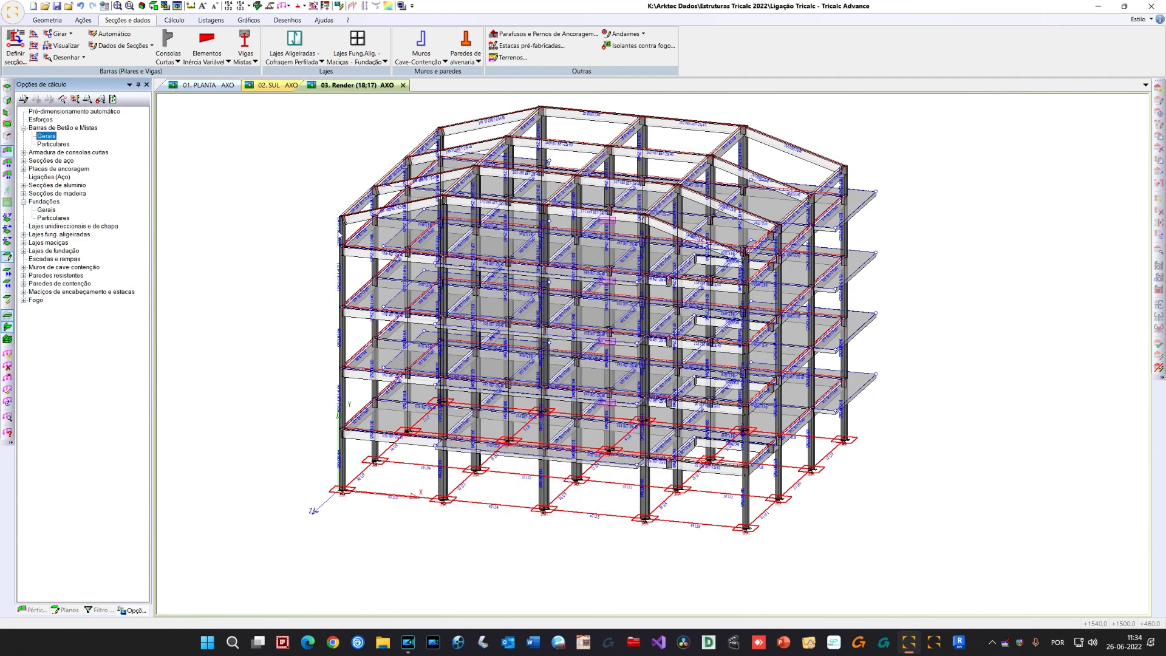
middle_drag(294, 216, 264, 247)
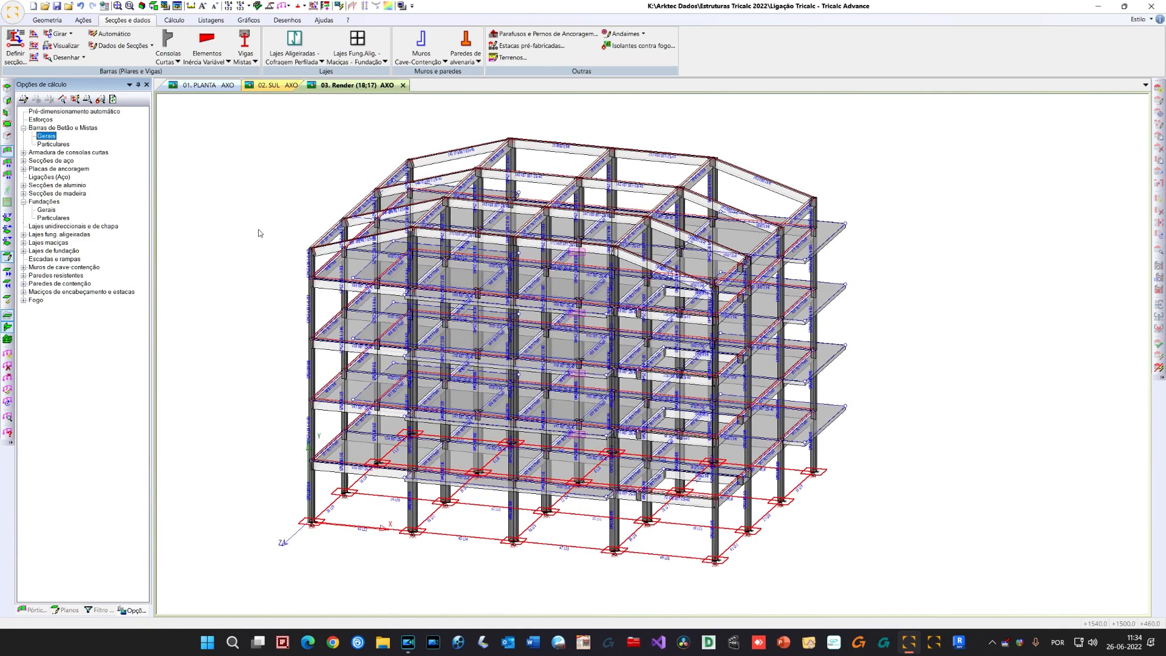
click(250, 189)
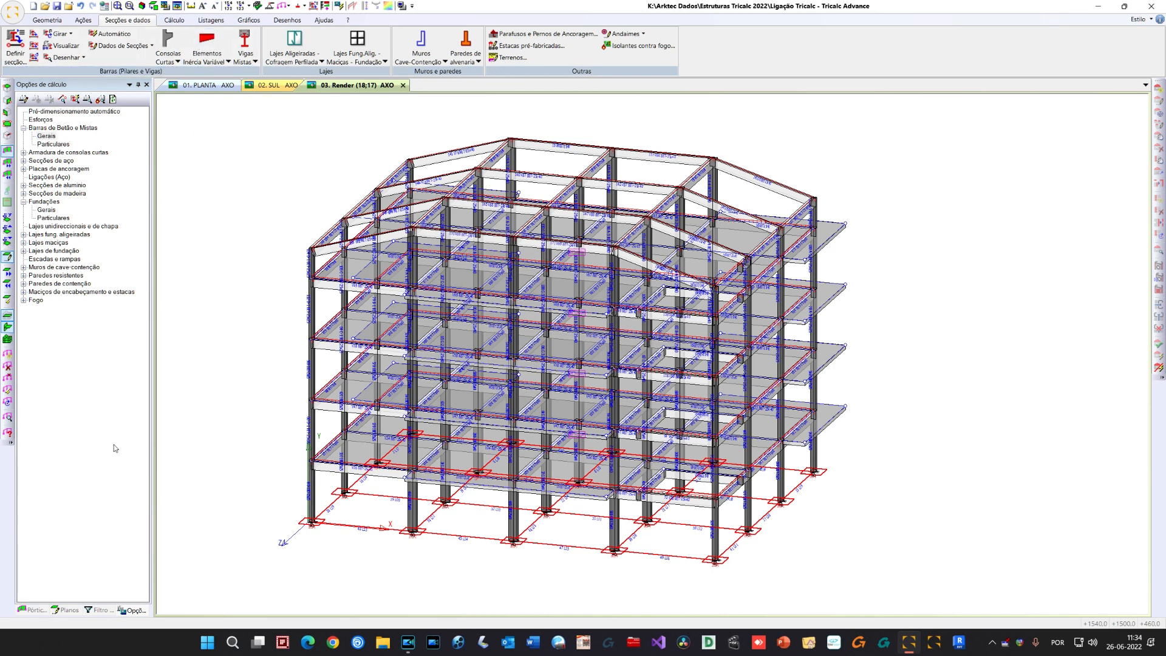
Display only frames 1, 2, 3, 4 and 5 of the structure
click(34, 609)
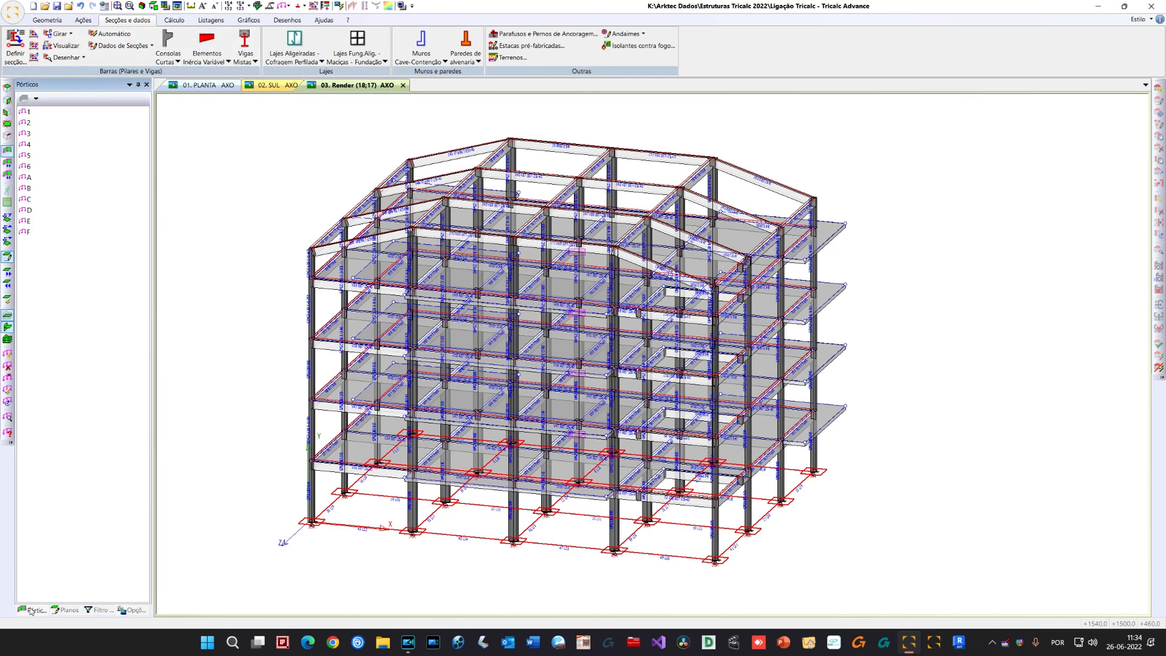
click(28, 112)
ctrl+click(28, 123)
ctrl+click(28, 133)
ctrl+click(29, 144)
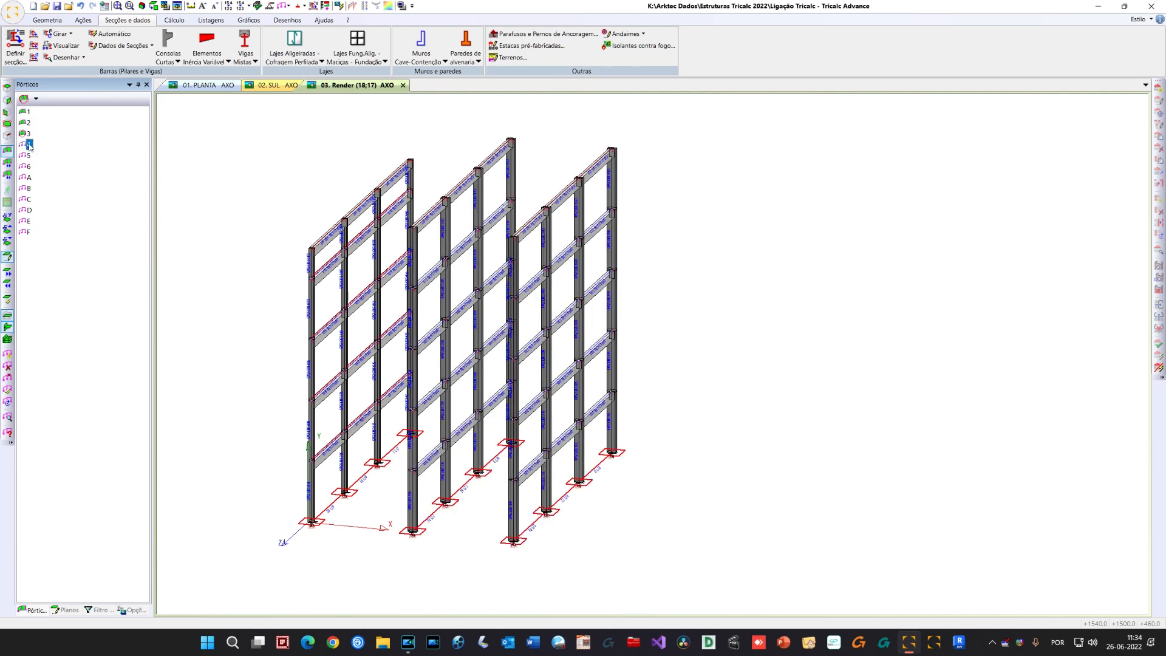
ctrl+click(29, 155)
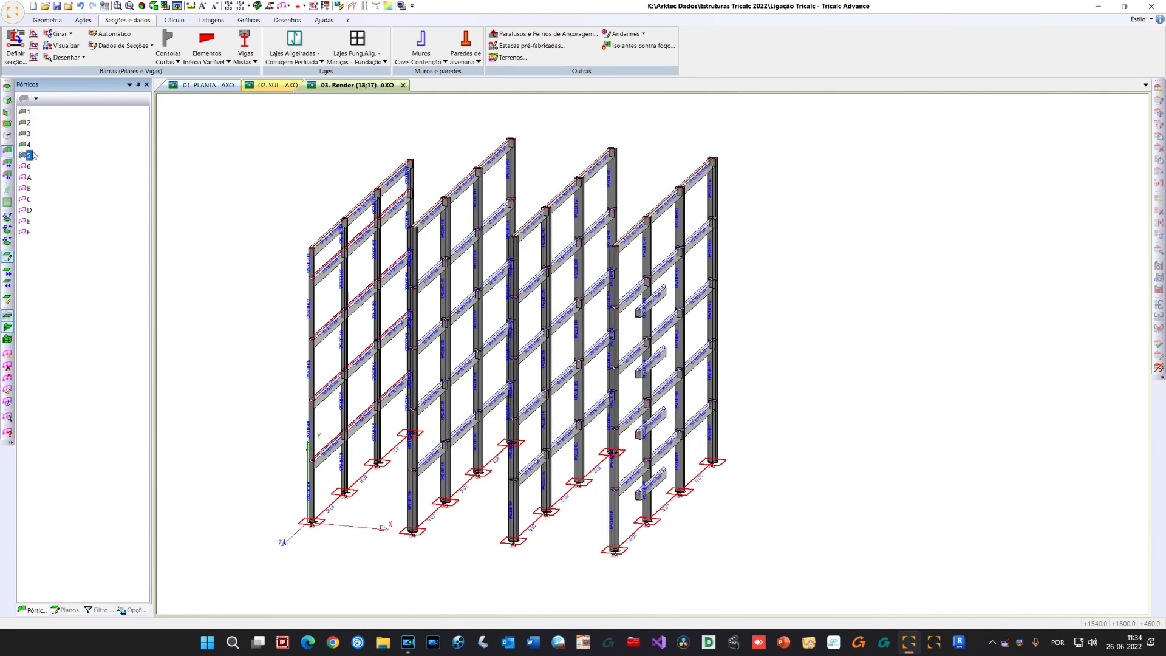
middle_drag(495, 428, 520, 427)
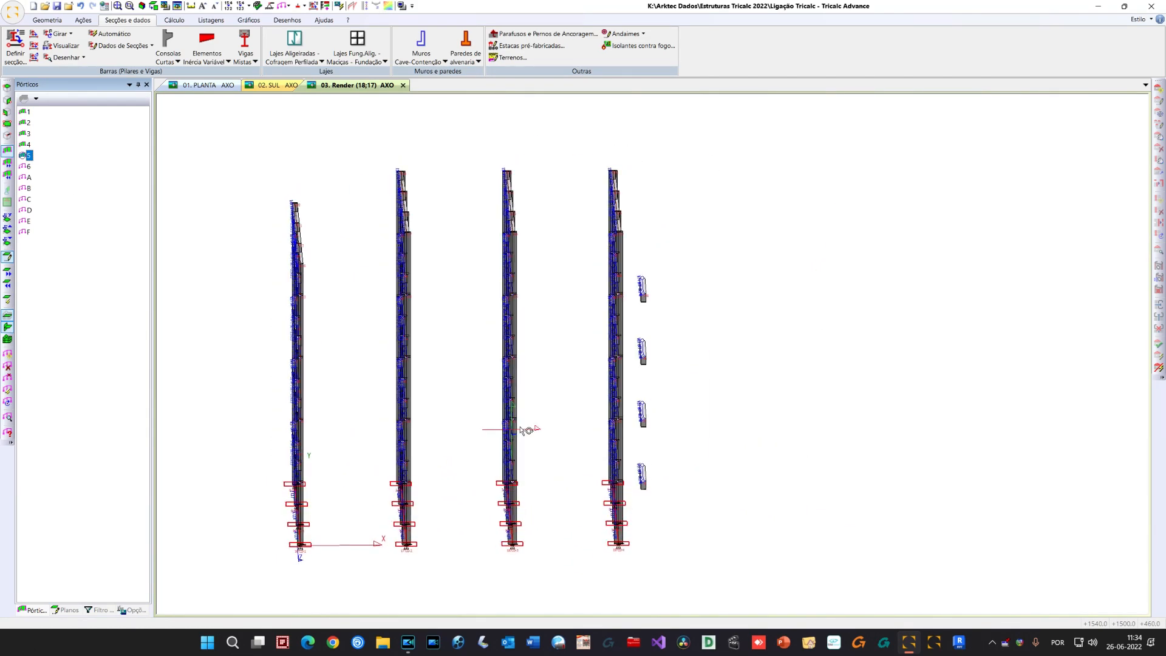
Delete frame 5 from the frame list and display frame 6 together with frames 1 to 4
middle_drag(645, 480, 638, 476)
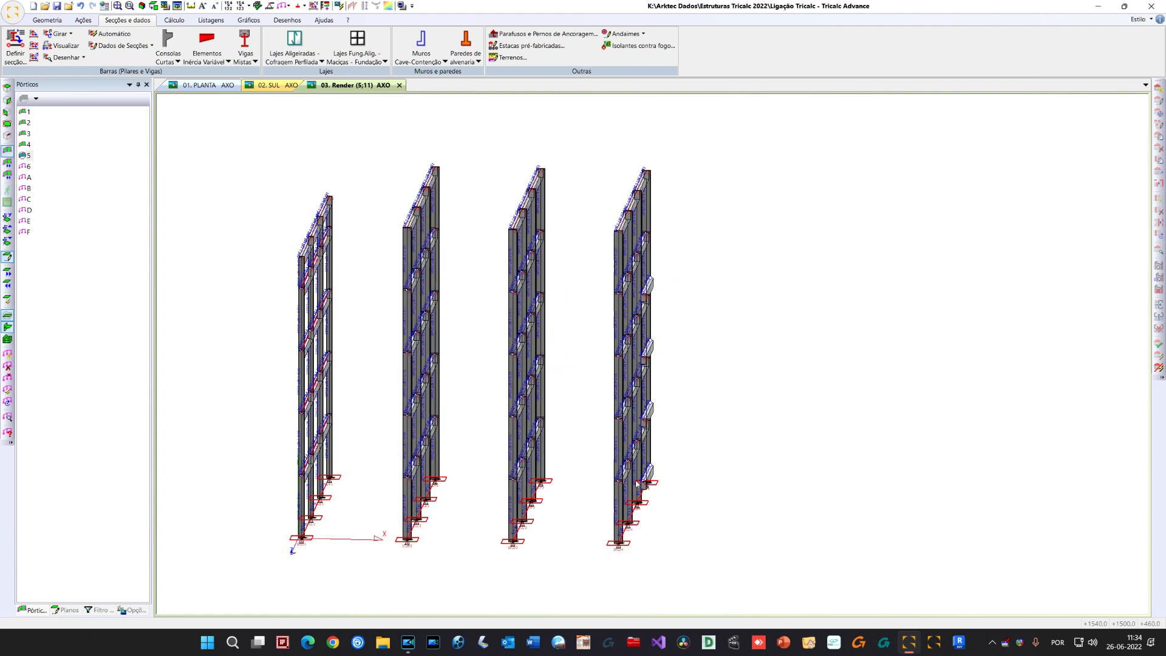
right_click(29, 156)
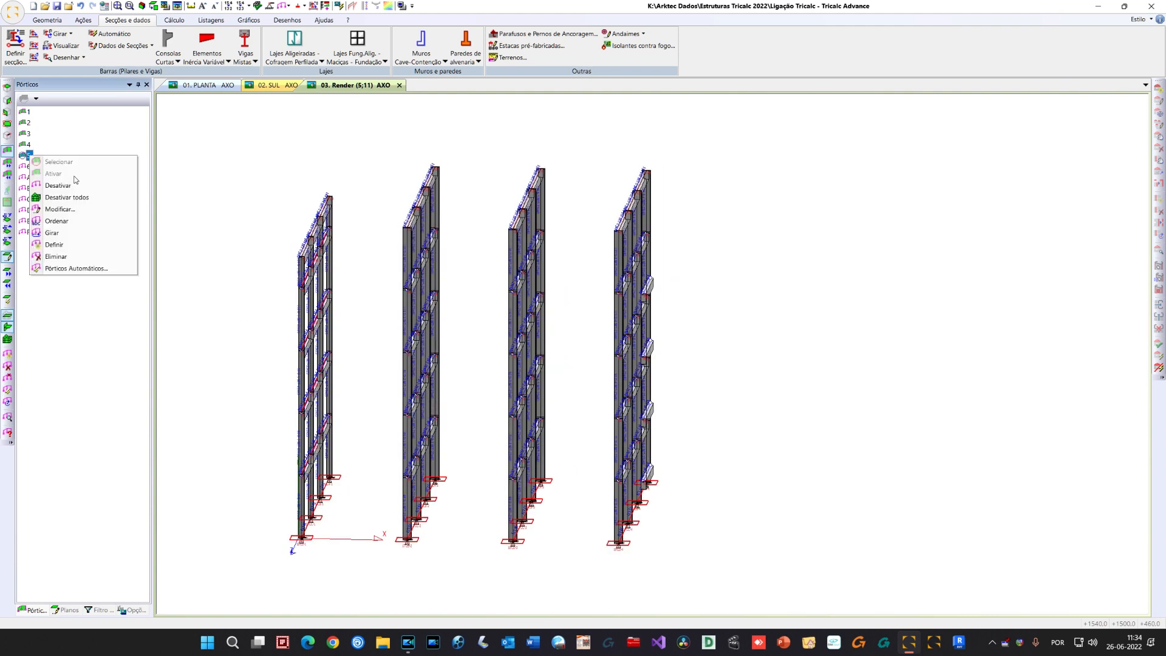
click(56, 257)
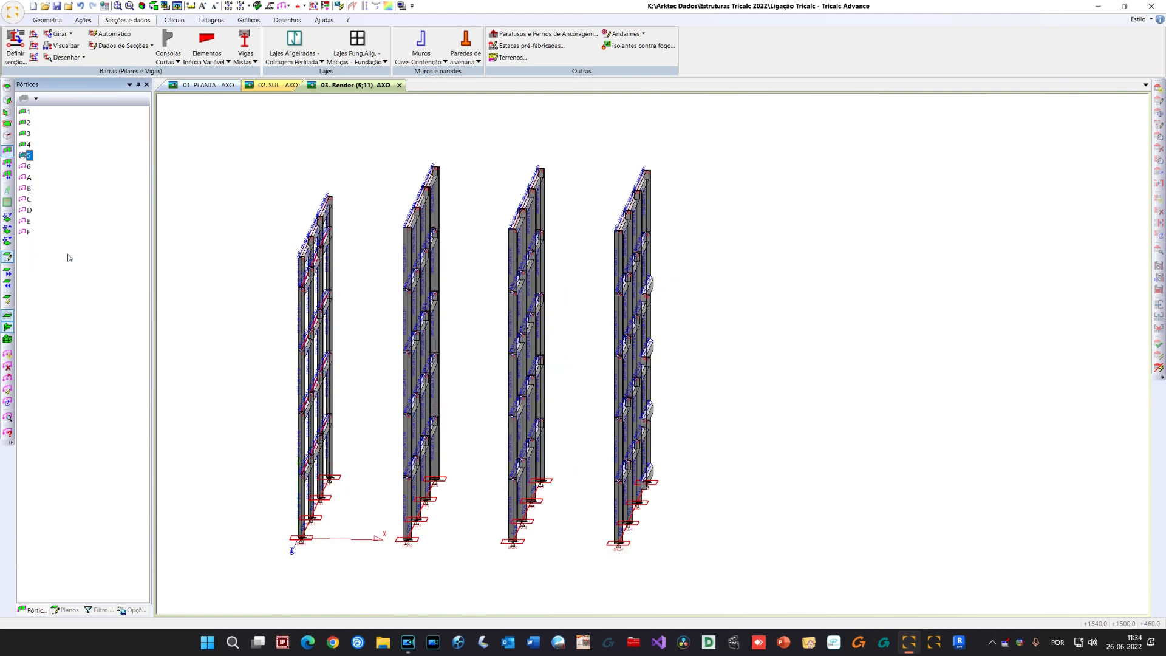
click(29, 156)
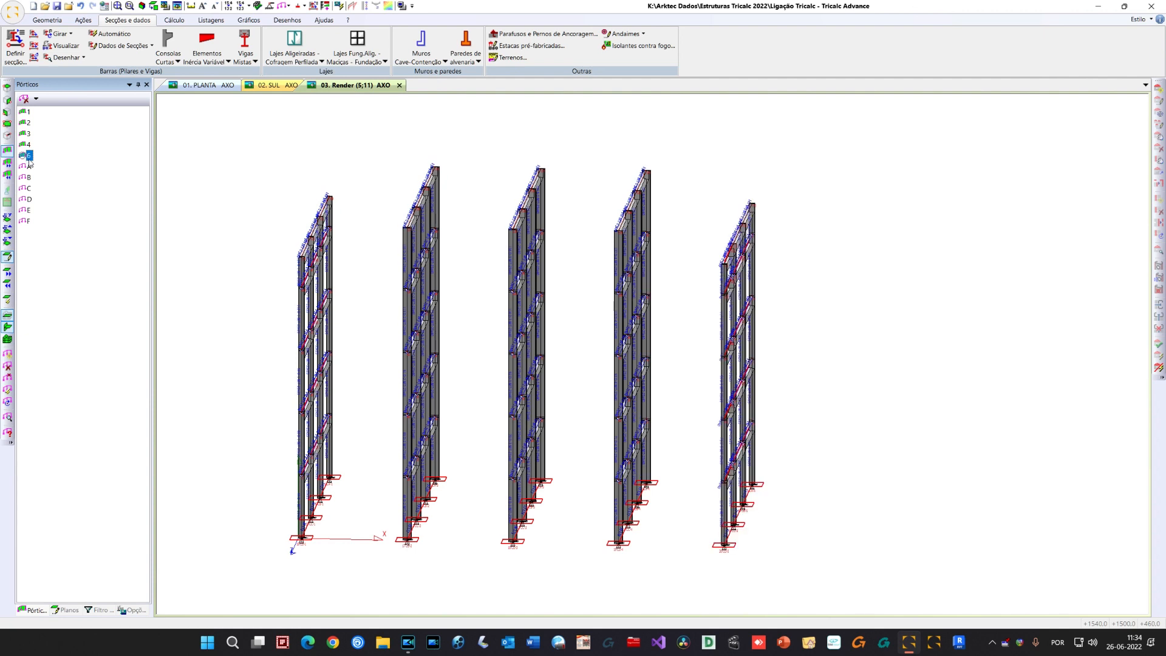
right_click(29, 159)
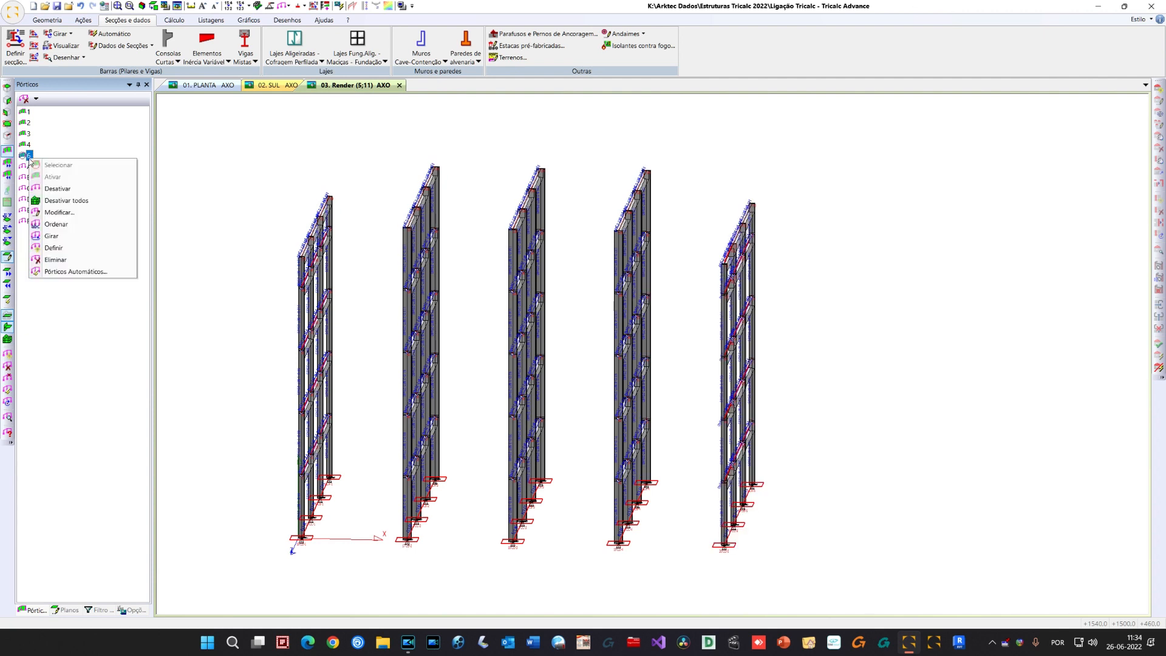
click(53, 248)
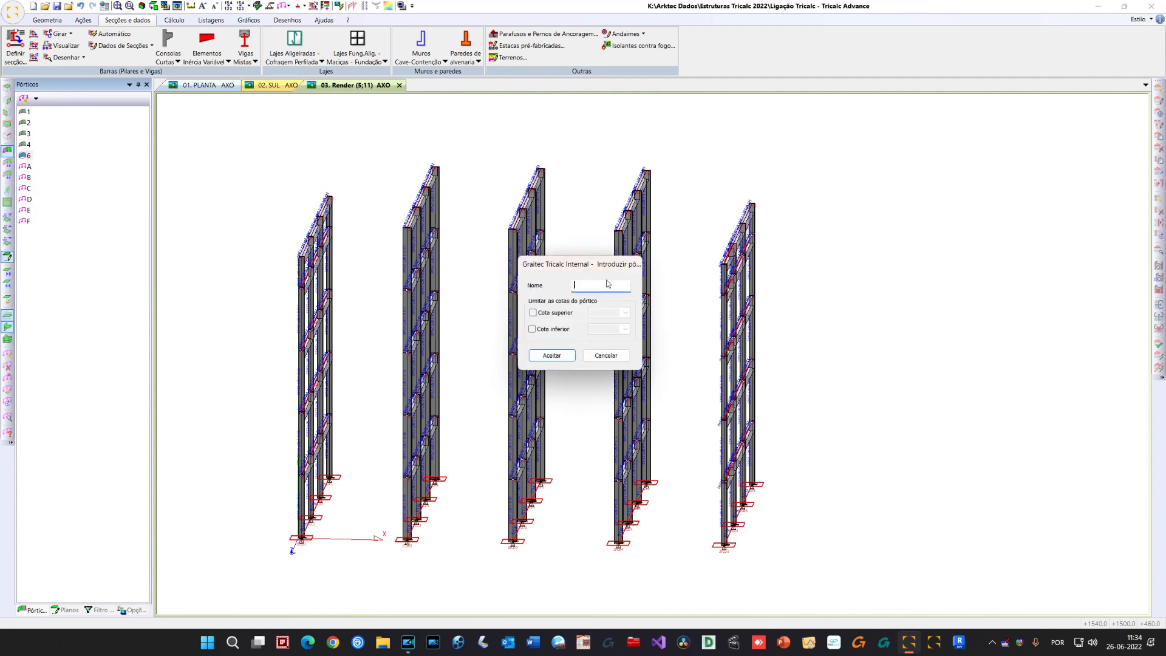
click(552, 355)
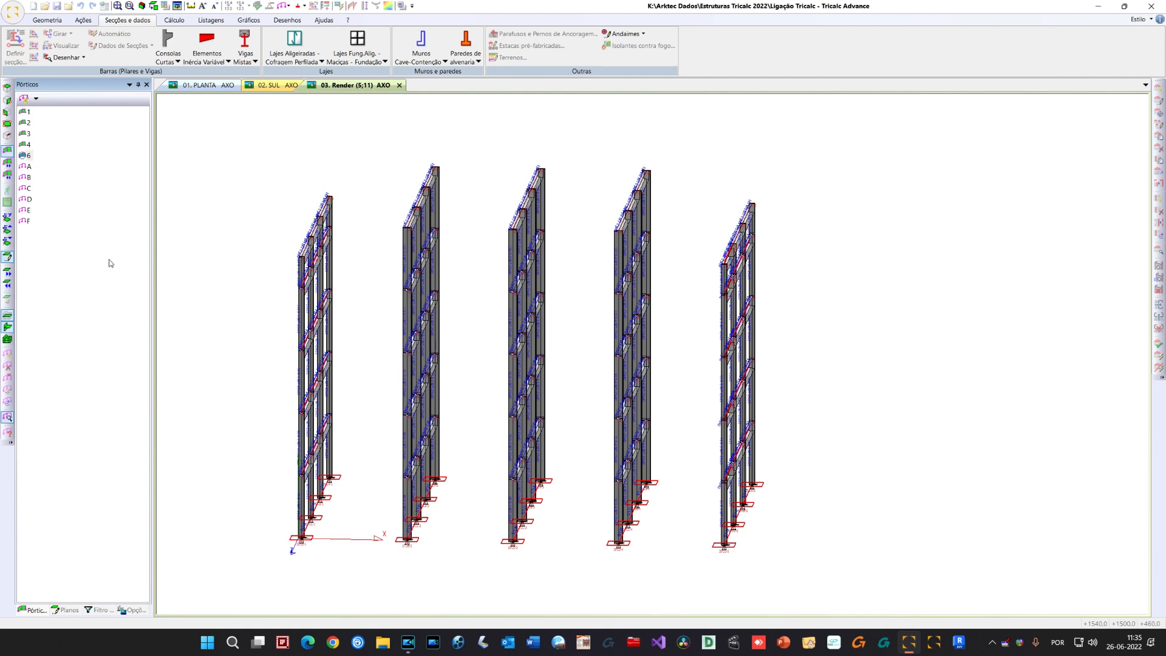
right_click(205, 208)
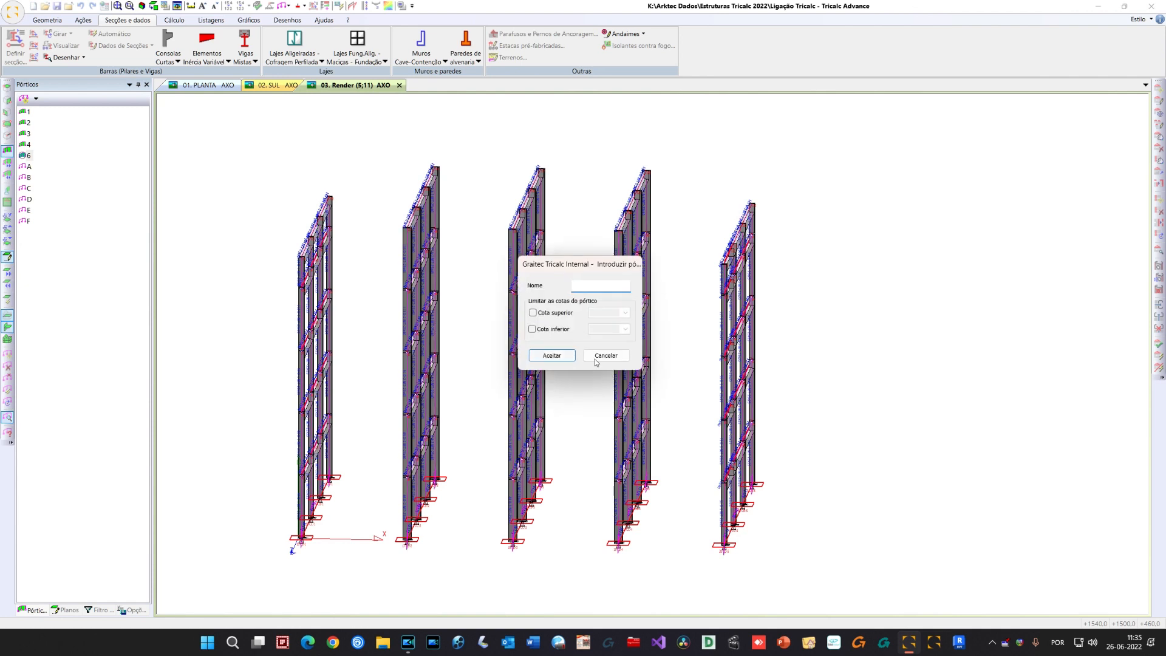
click(592, 359)
Try to define a new frame named 5 limited to an upper level of 1500,0 and a lower level of 0,0
right_click(29, 157)
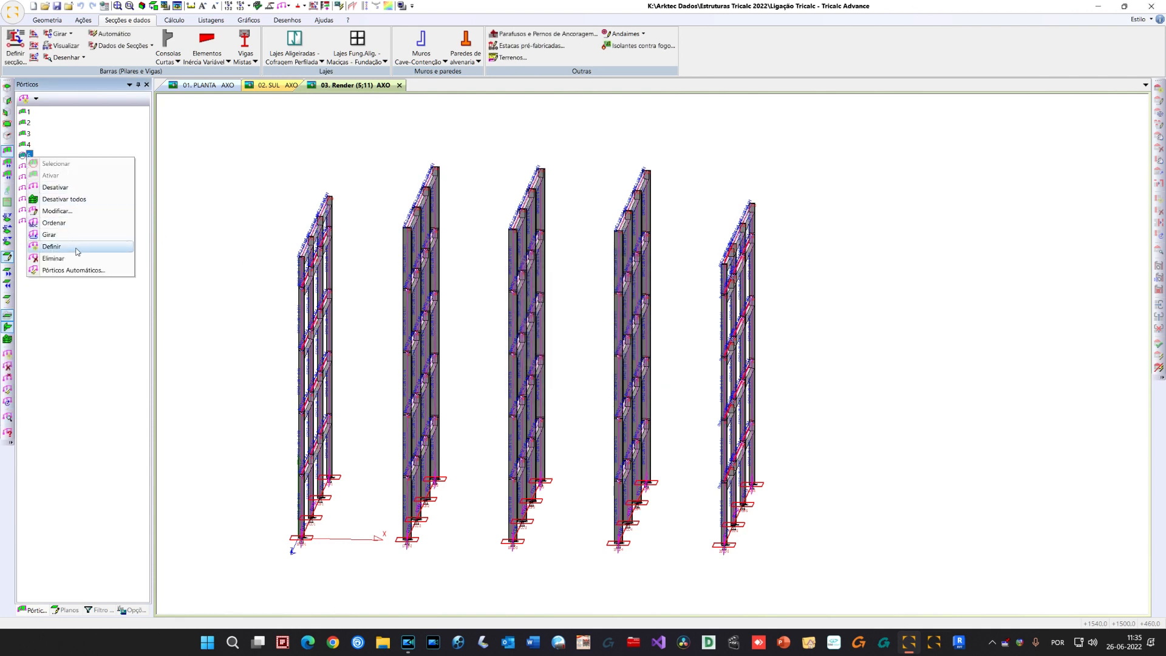
click(52, 247)
text(%)
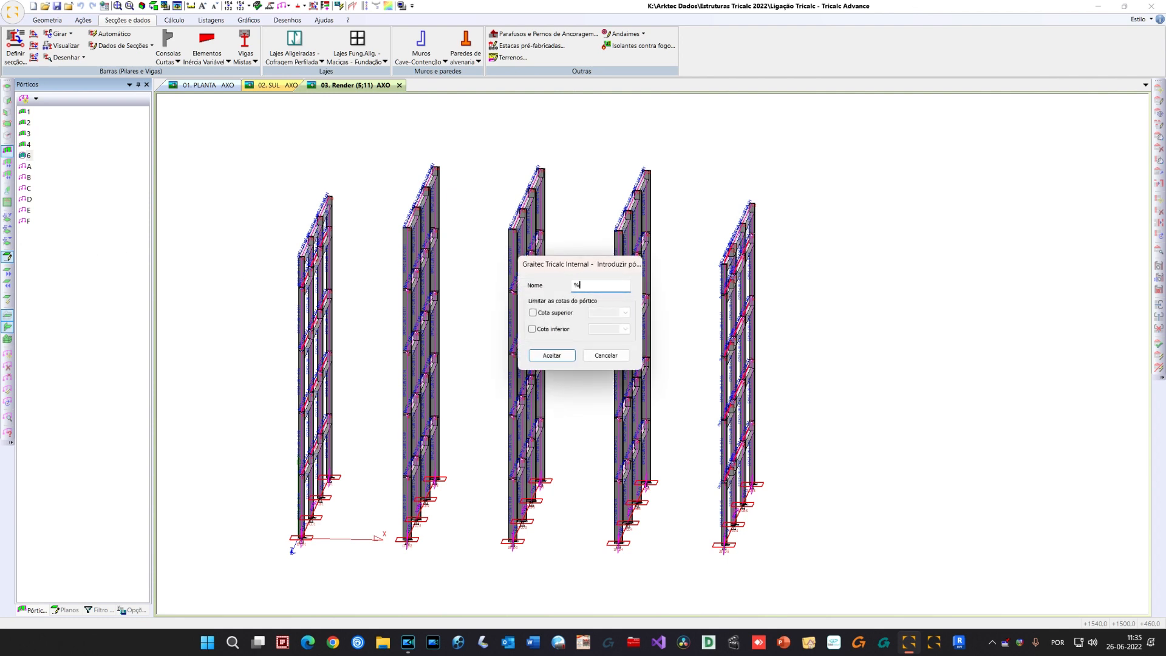
key(BackSpace)
text(5)
click(547, 316)
click(532, 328)
click(625, 312)
click(622, 326)
click(625, 329)
click(607, 378)
click(553, 355)
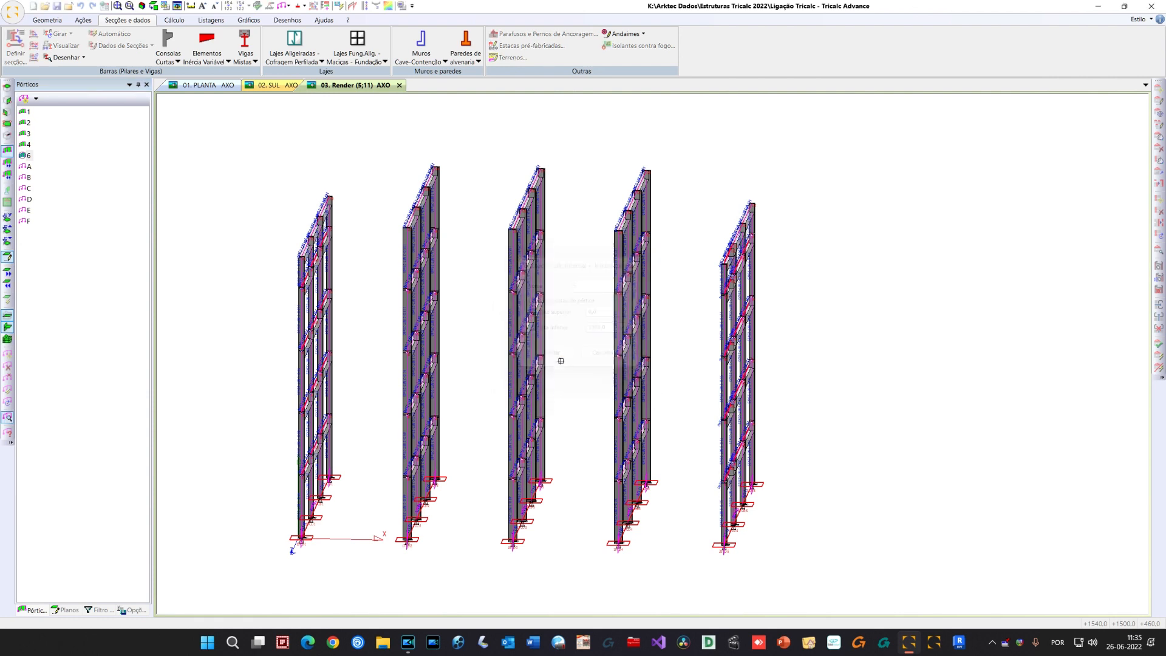
click(294, 280)
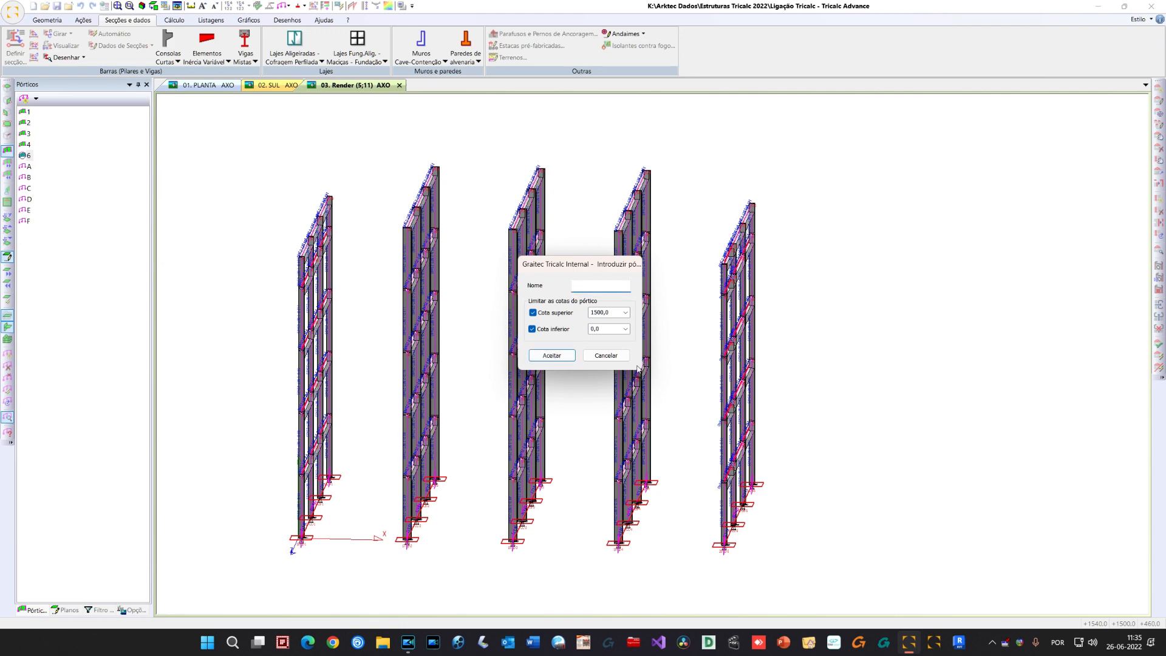
click(605, 355)
Hide the displayed frames and inspect frames A, B and C one at a time
click(28, 169)
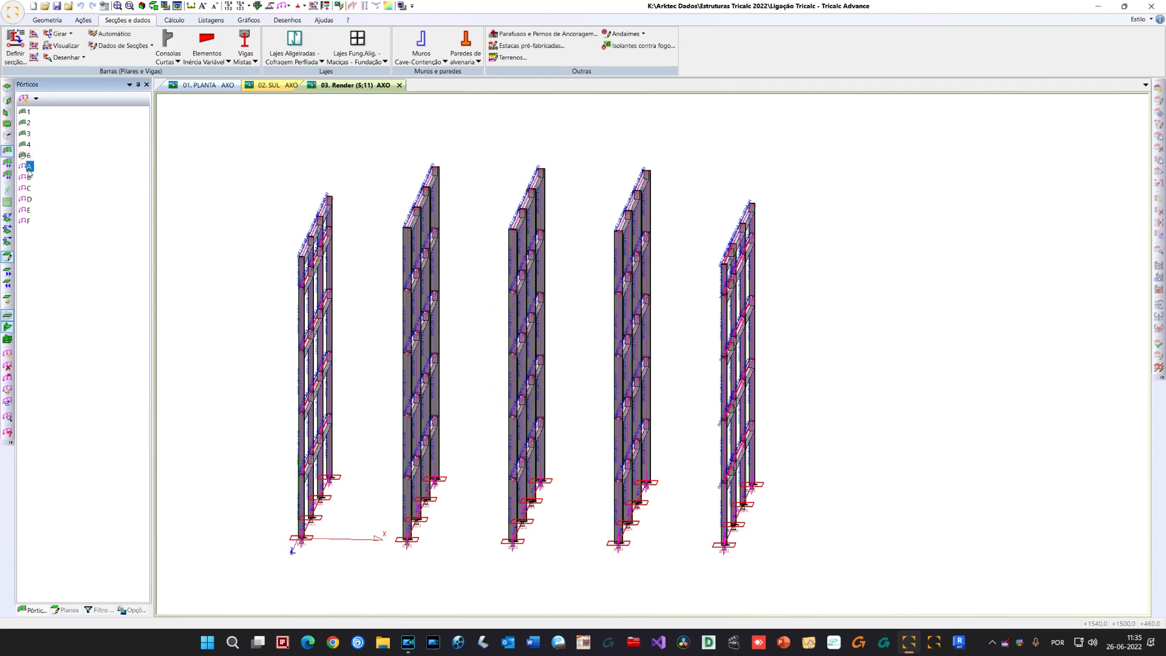
double_click(29, 169)
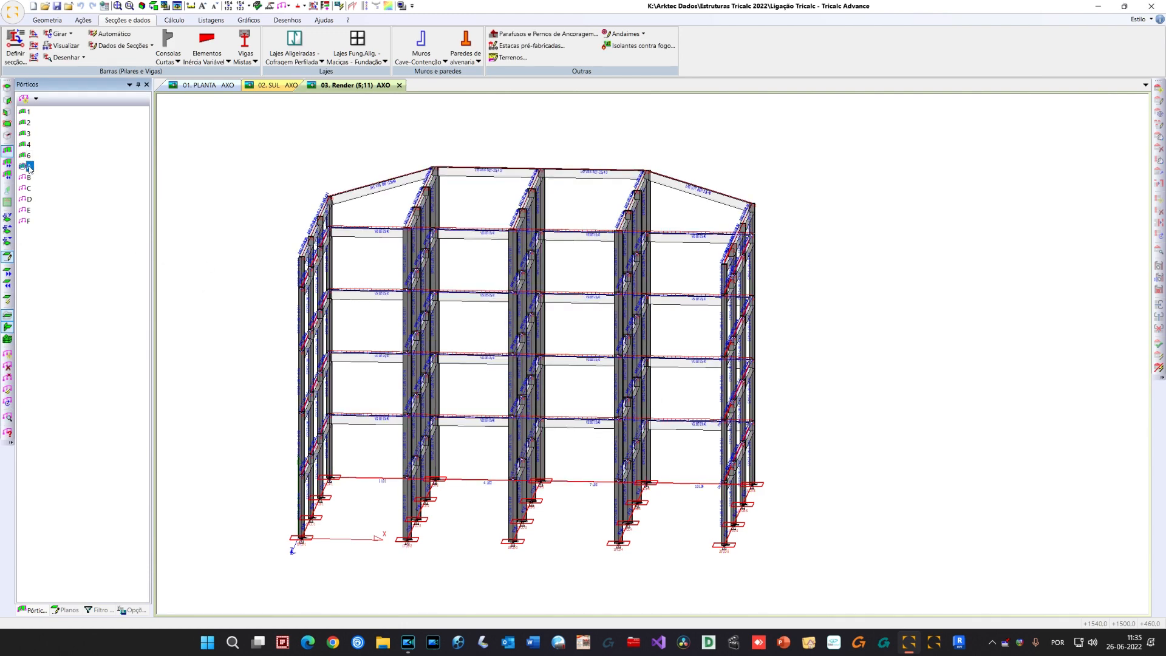
click(6, 328)
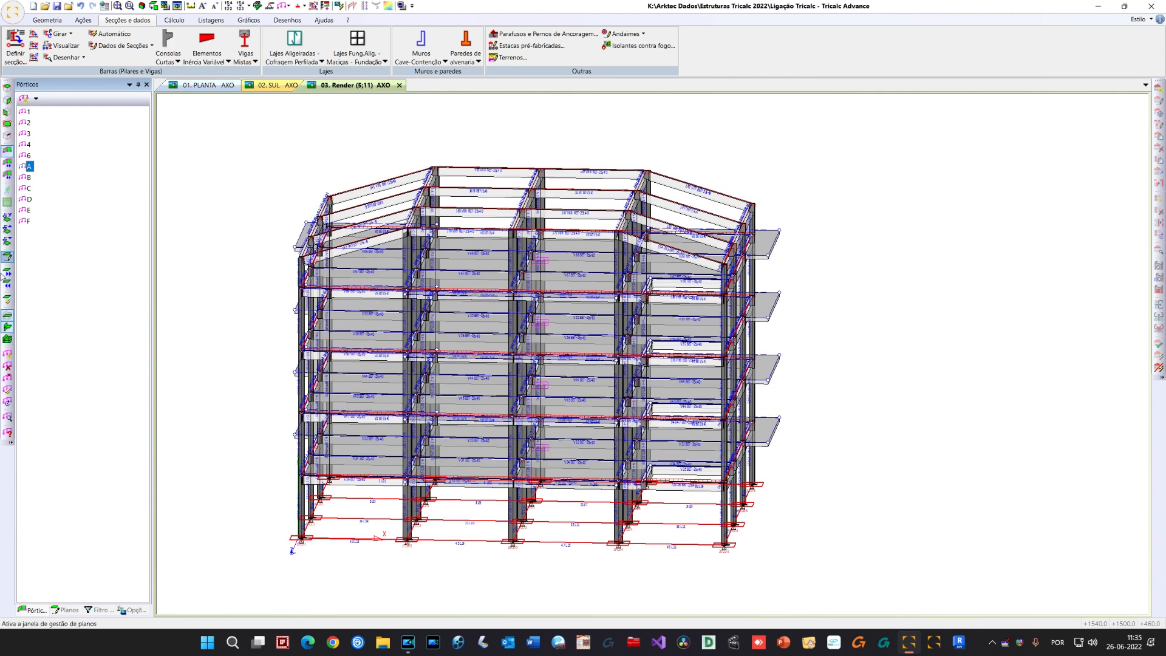
double_click(29, 168)
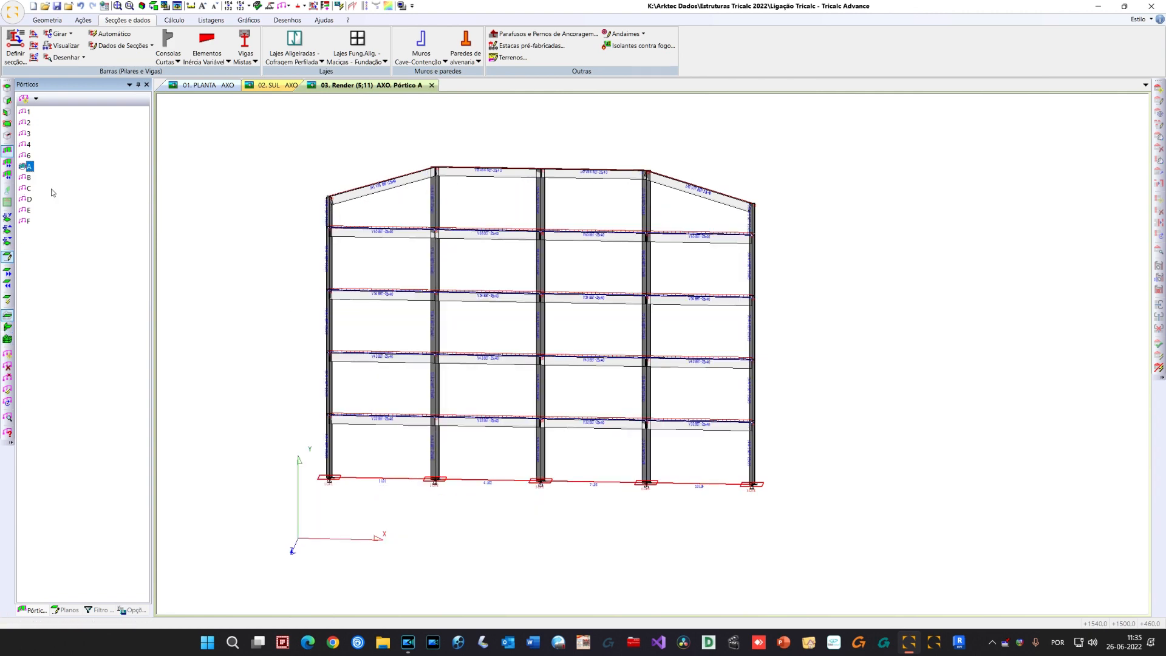
double_click(31, 177)
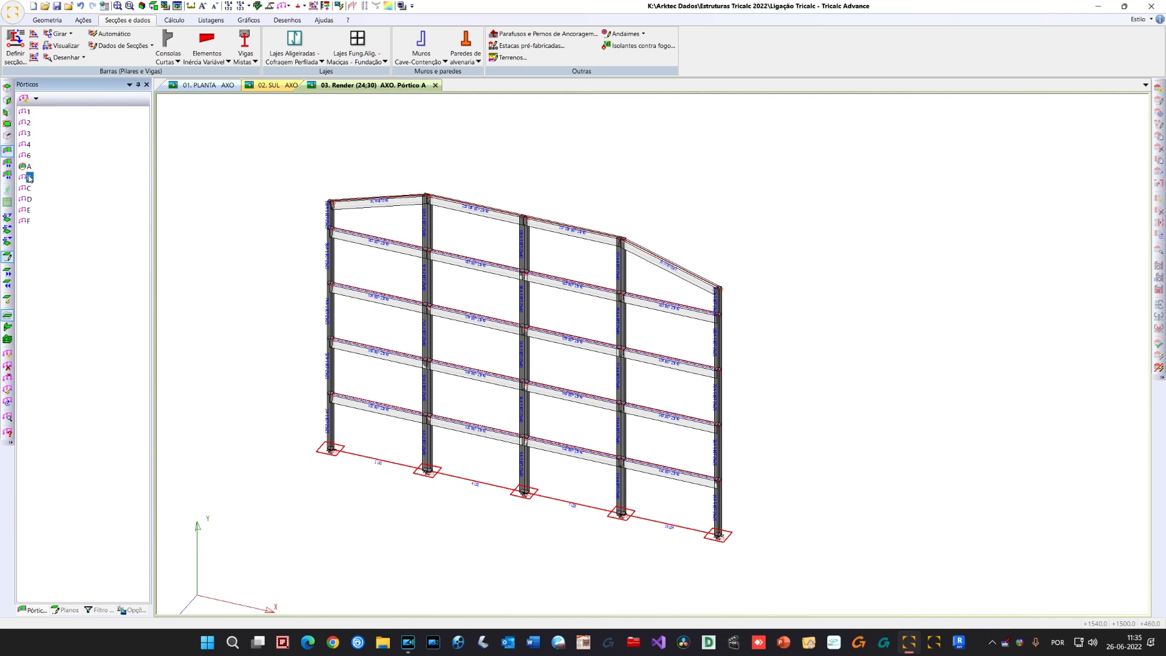
double_click(31, 189)
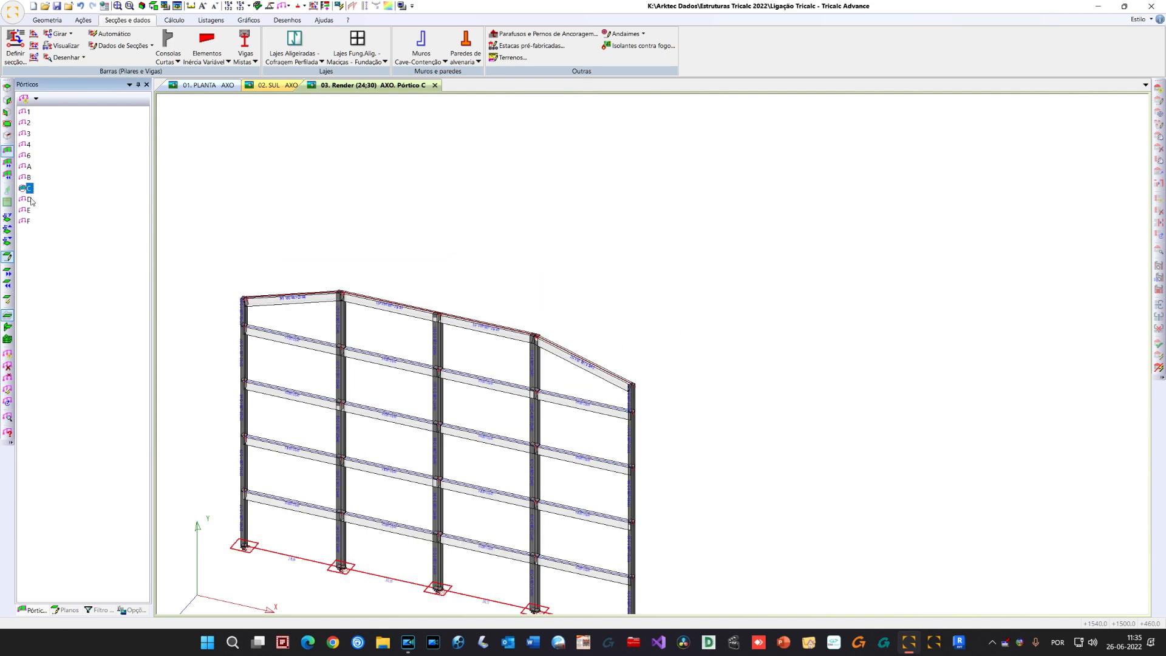
Isolate the partial frames D and F in turn and delete each one from the frame list
double_click(29, 199)
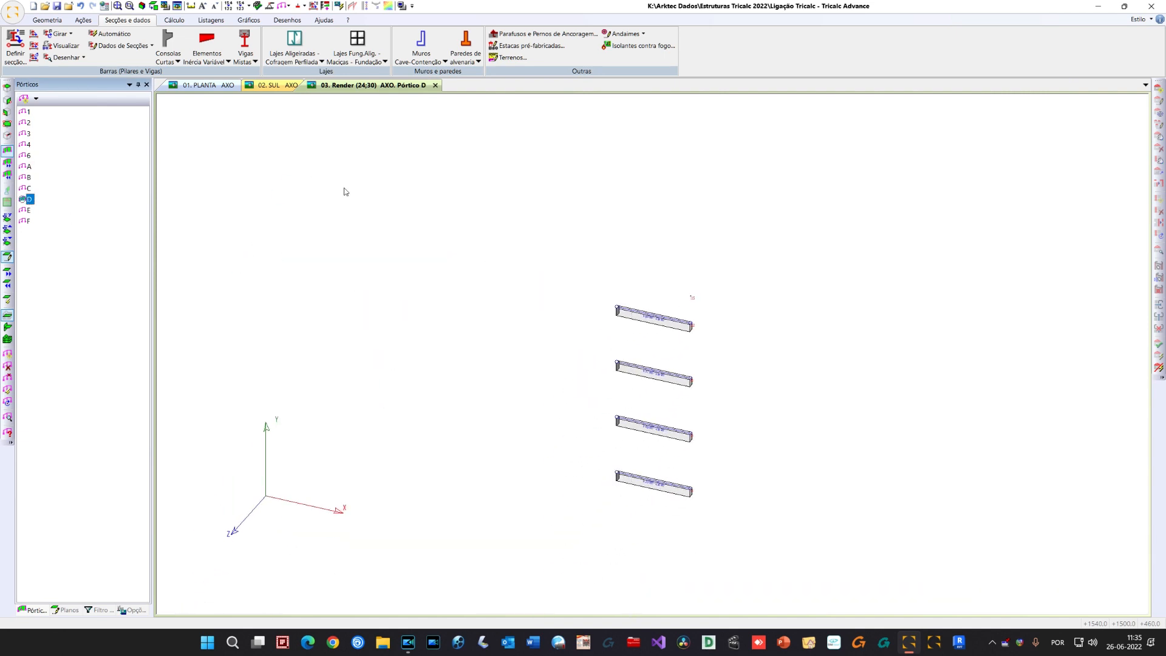
right_click(29, 200)
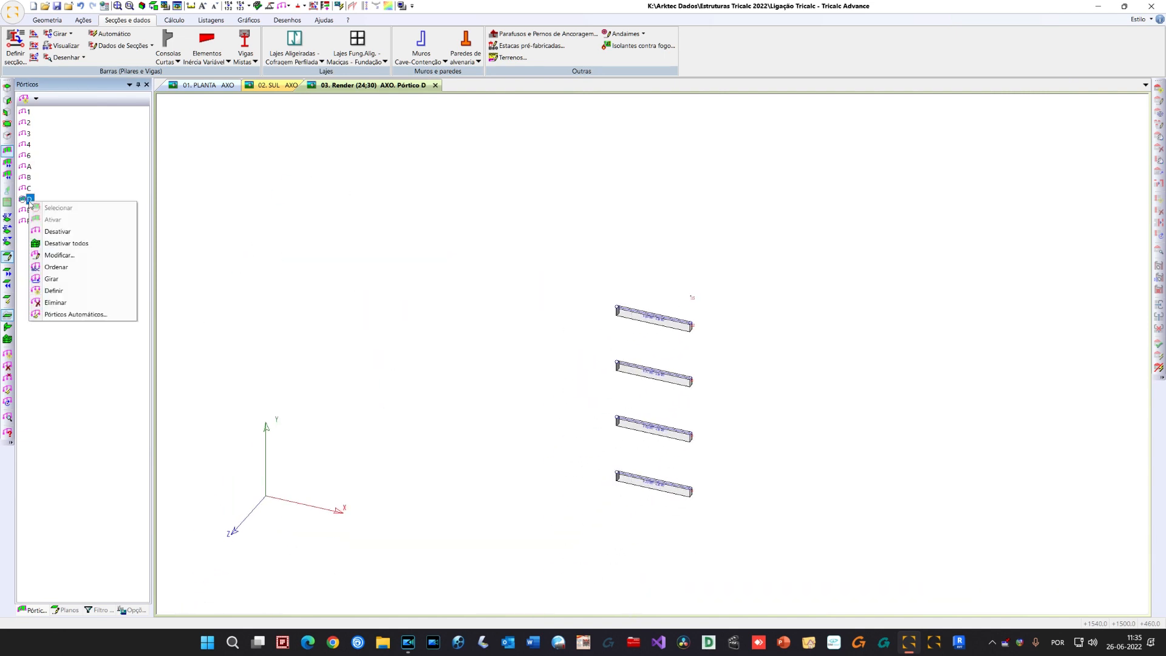
click(64, 302)
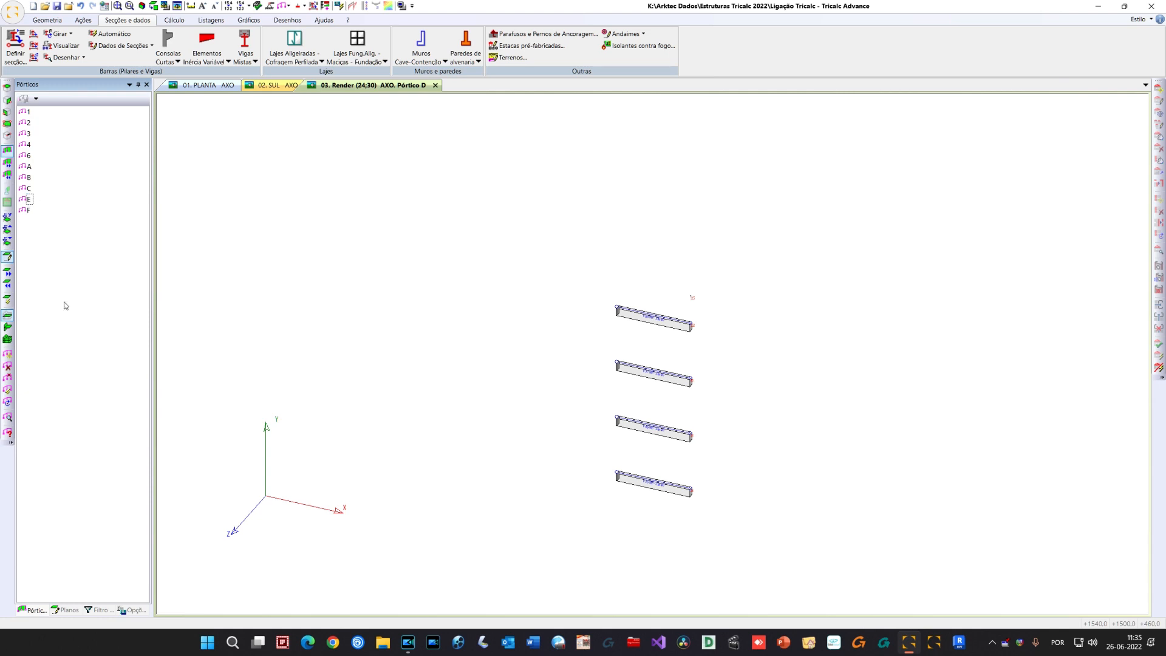
double_click(28, 210)
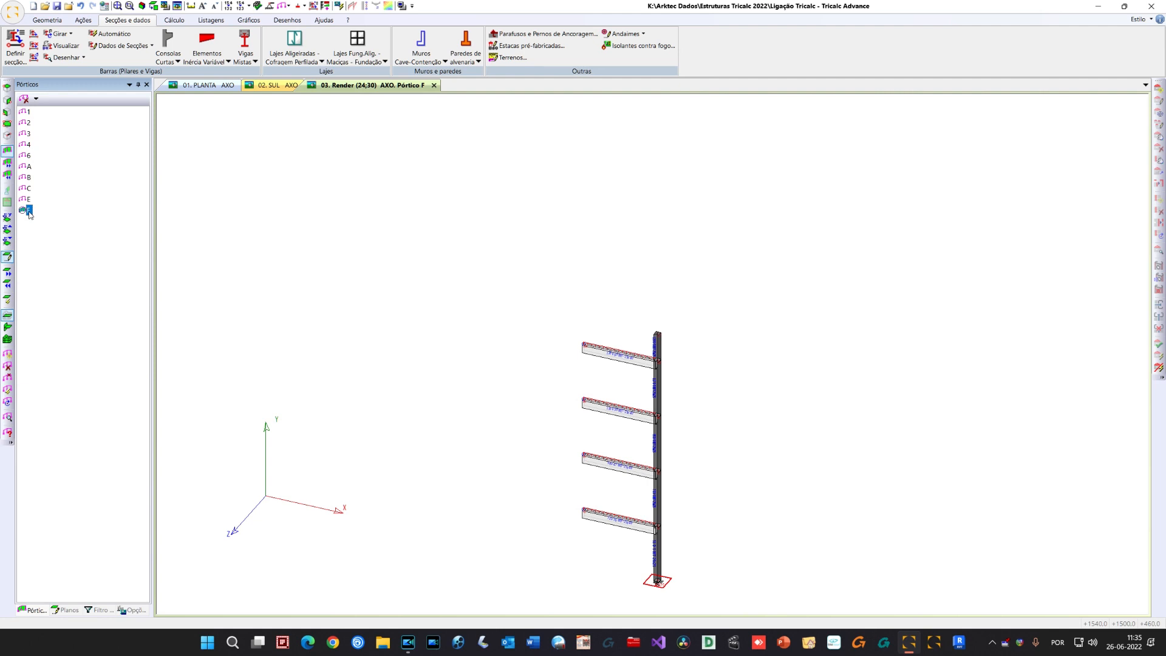
right_click(29, 212)
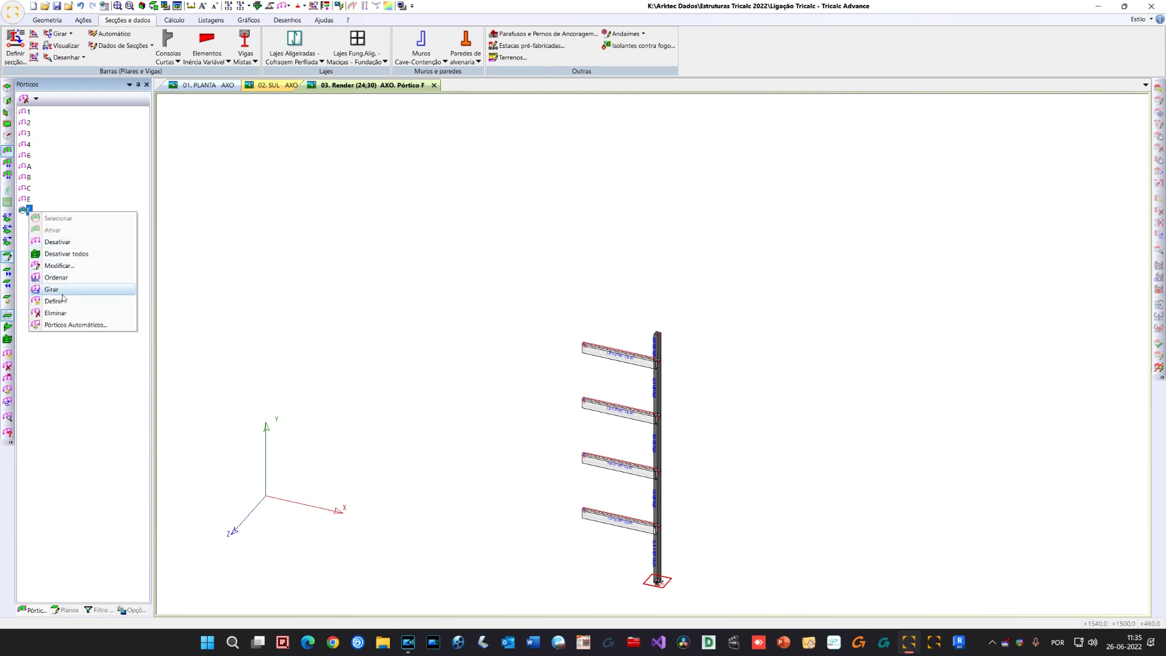
click(65, 315)
Rename frame E as D
click(30, 200)
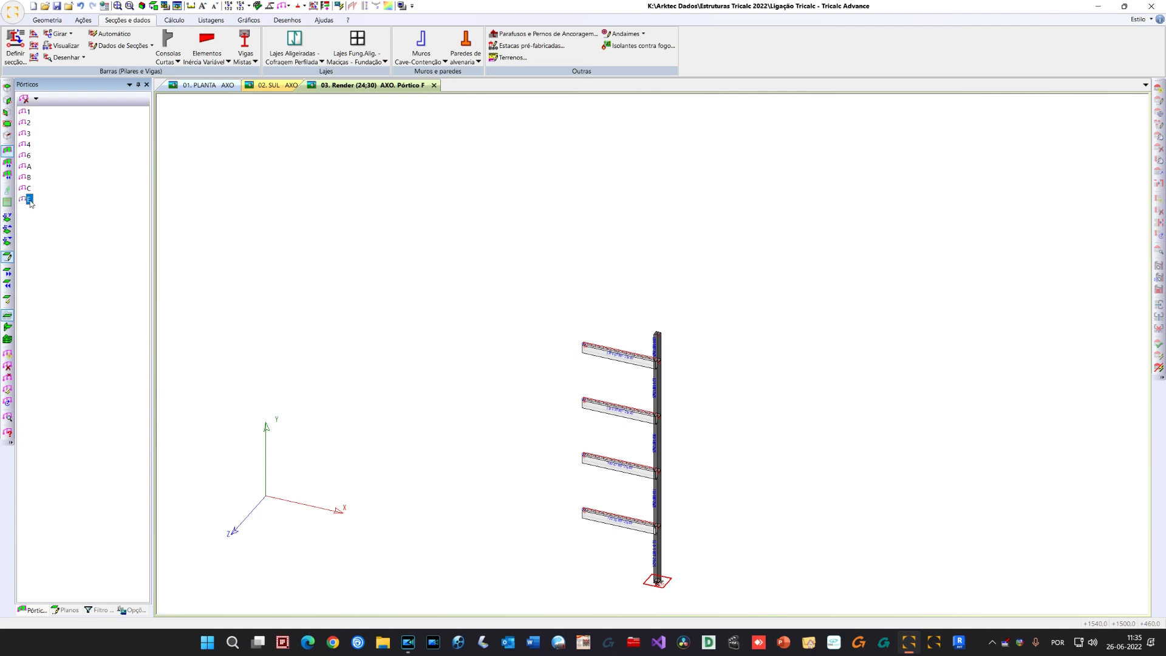
click(29, 189)
click(29, 199)
right_click(30, 203)
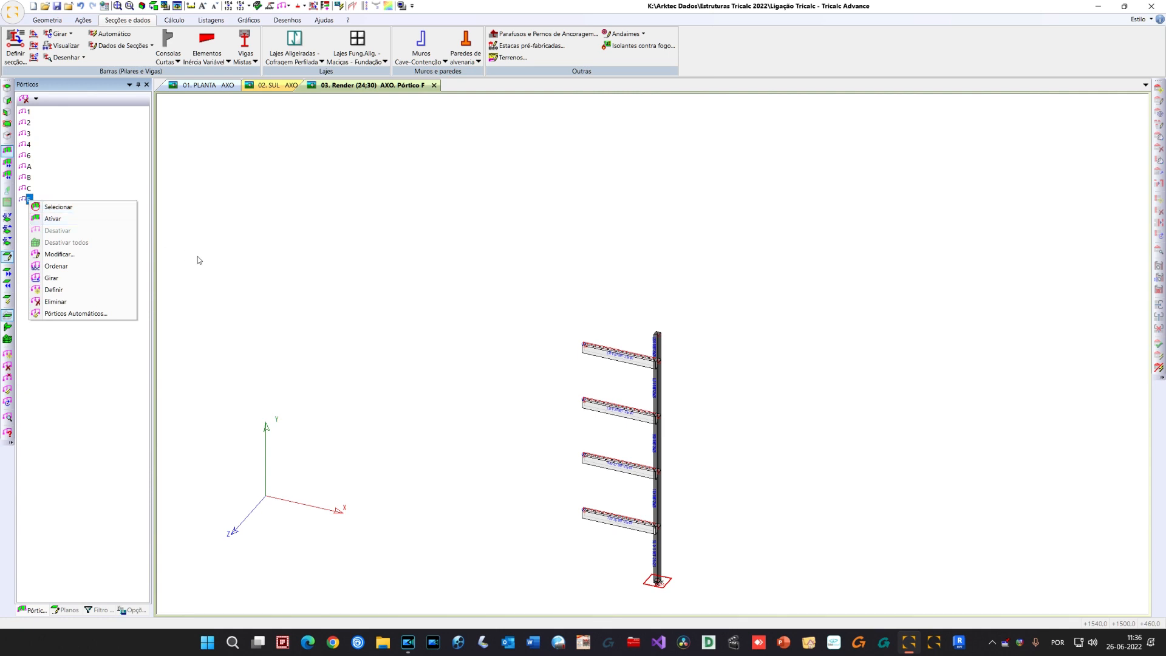
click(68, 255)
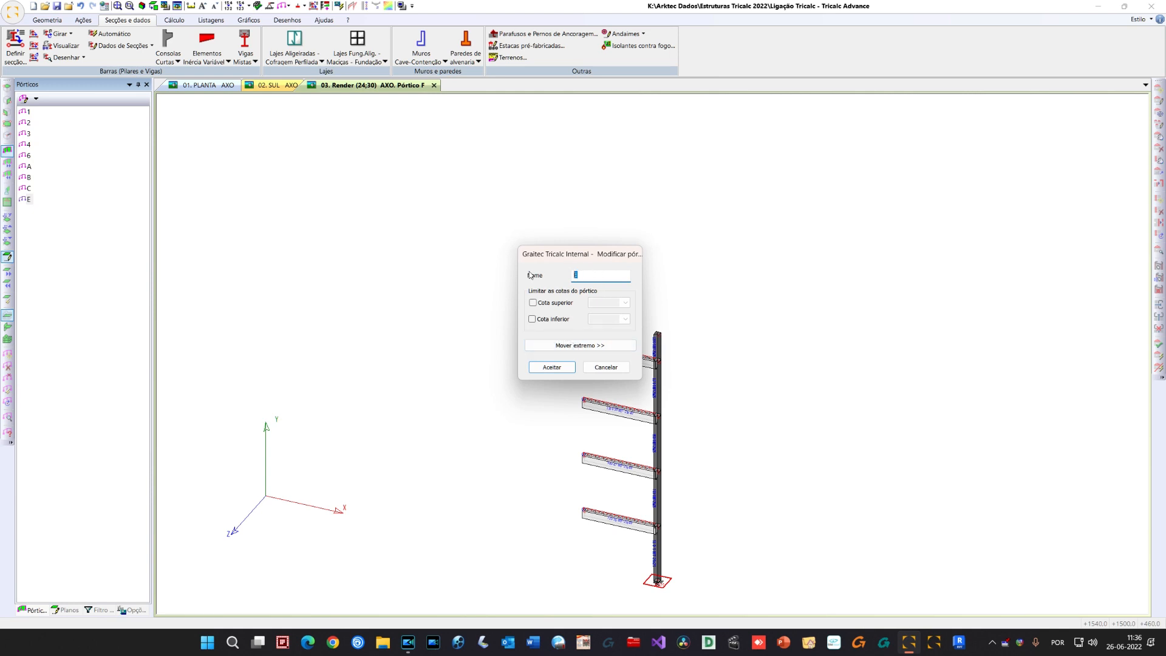
text(D)
click(563, 366)
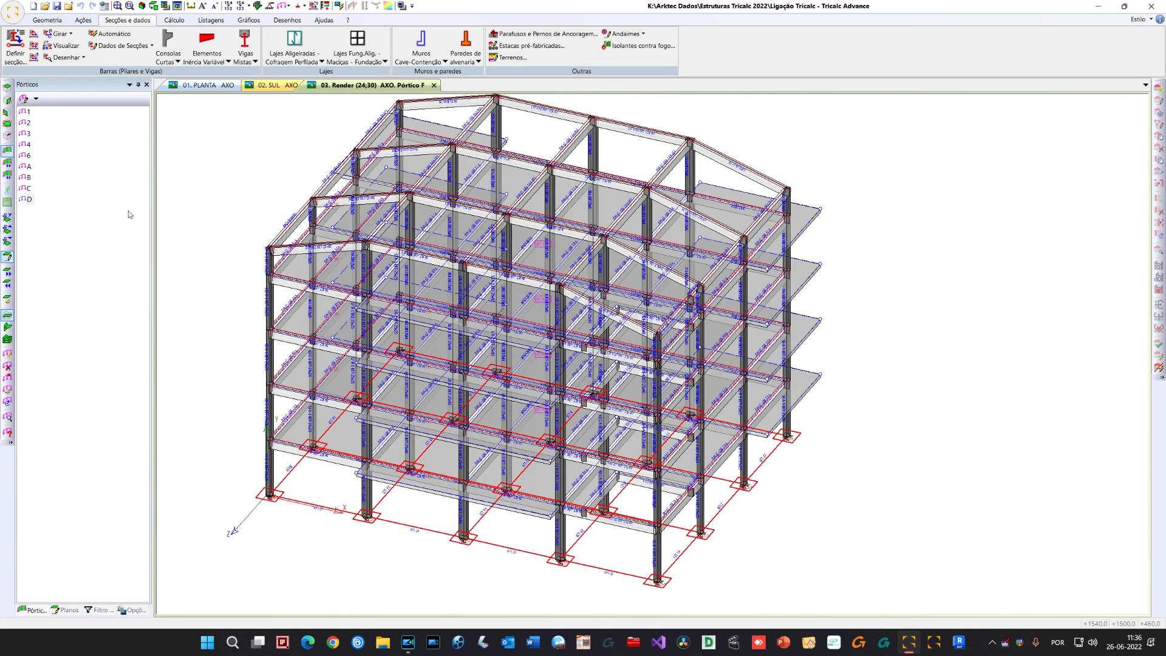
Rename frame 6 as 5
right_click(28, 155)
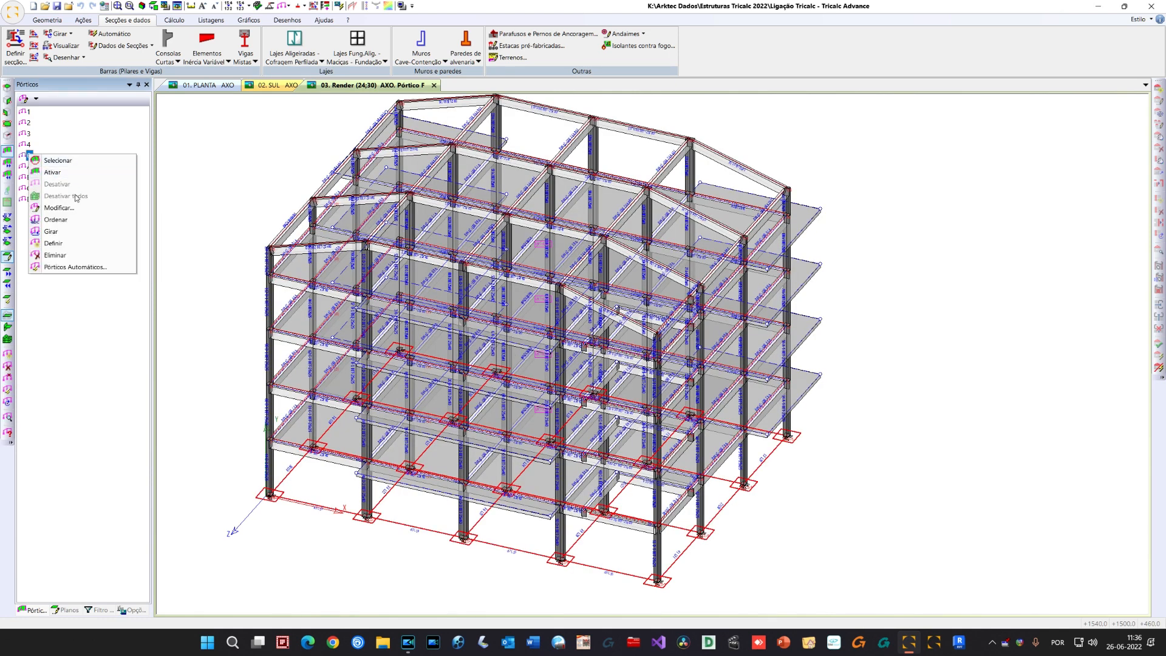
click(57, 208)
text(5)
click(566, 366)
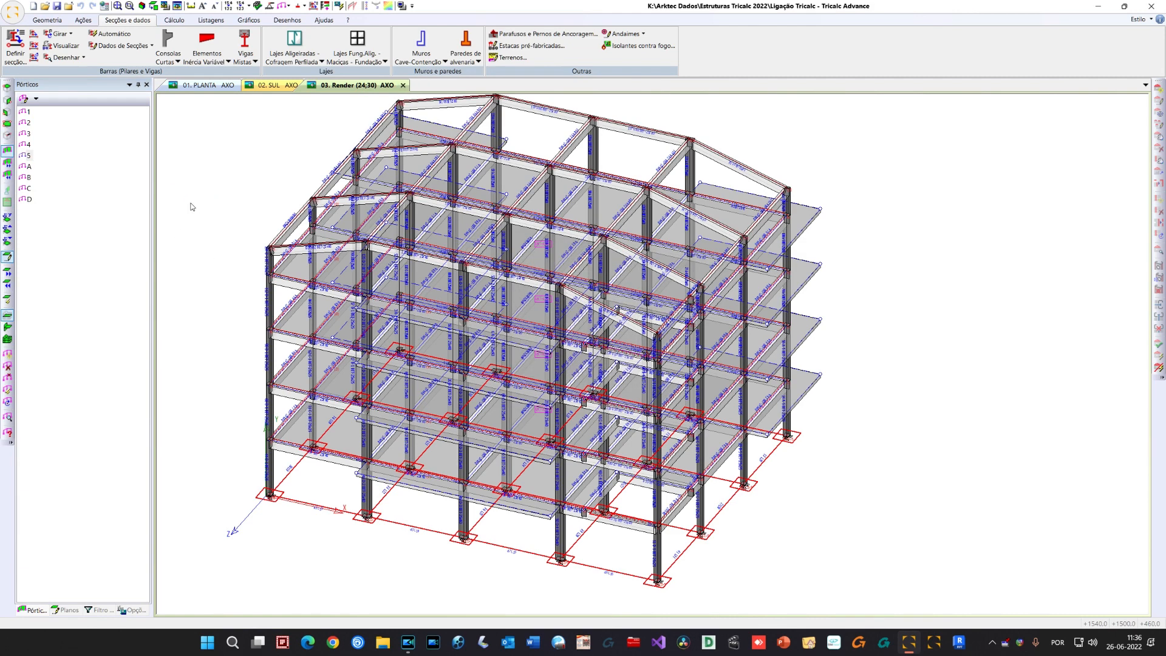
Run the automatic calculation once for bar reinforcement, foundations, one-way ribbed slabs with drawings, solid slab reinforcement and the global fabrication table
click(174, 20)
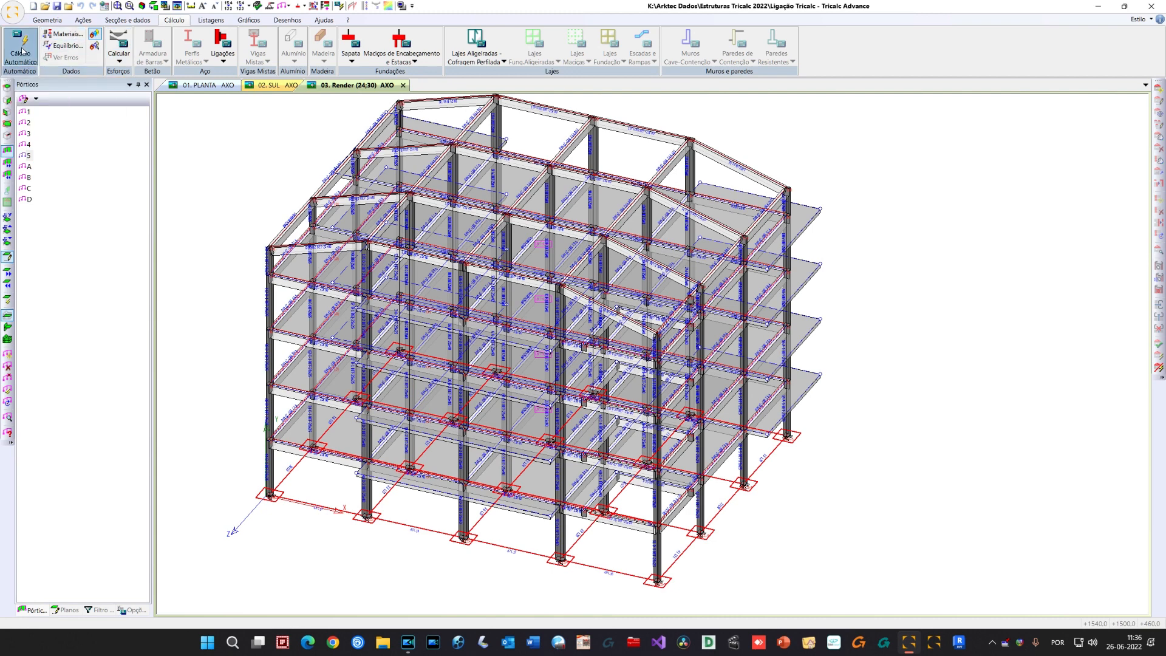
click(22, 52)
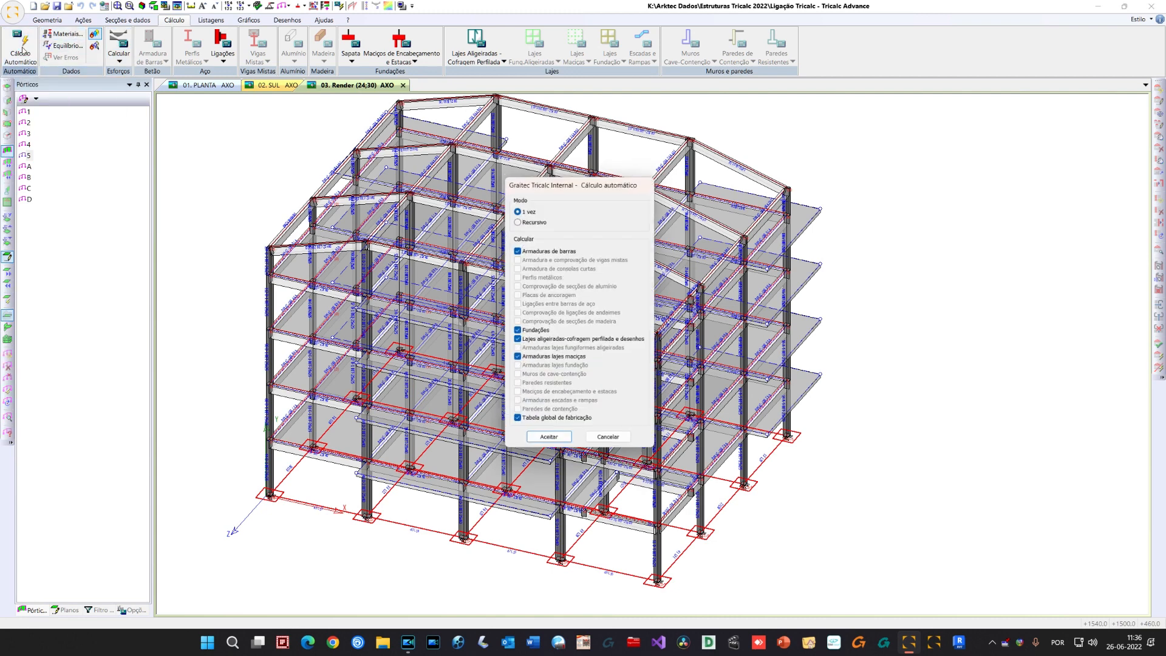
click(549, 443)
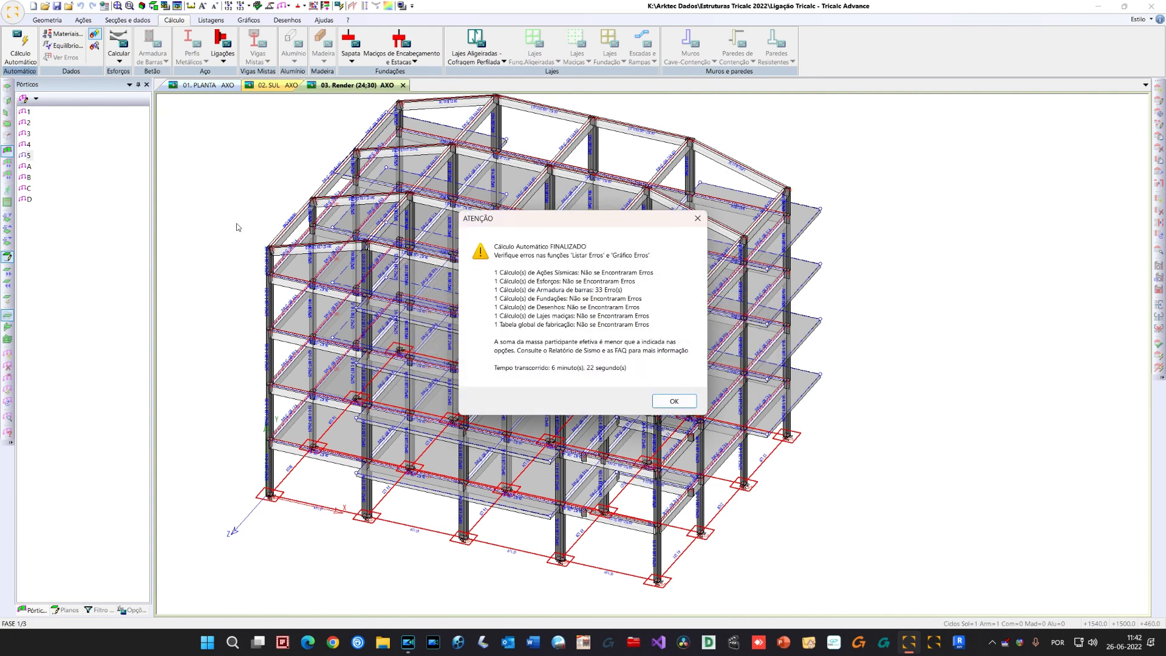
click(674, 402)
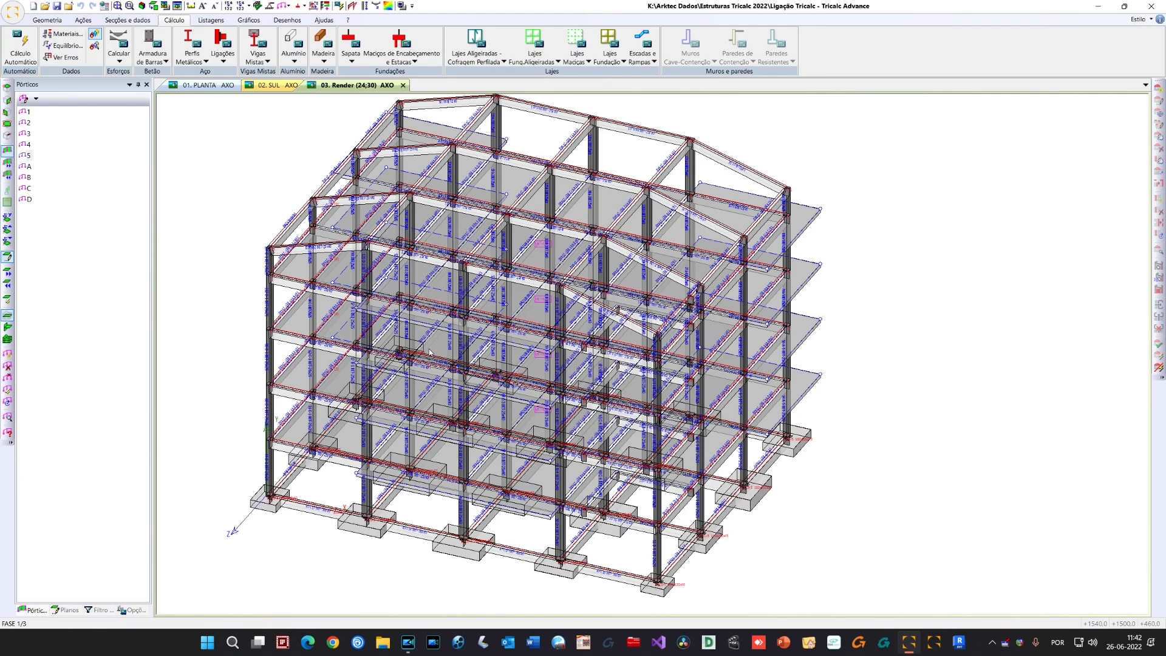
List the bar reinforcement errors and locate the B-4 column flagged for shear-related concrete exhaustion in the model
middle_drag(429, 351, 438, 324)
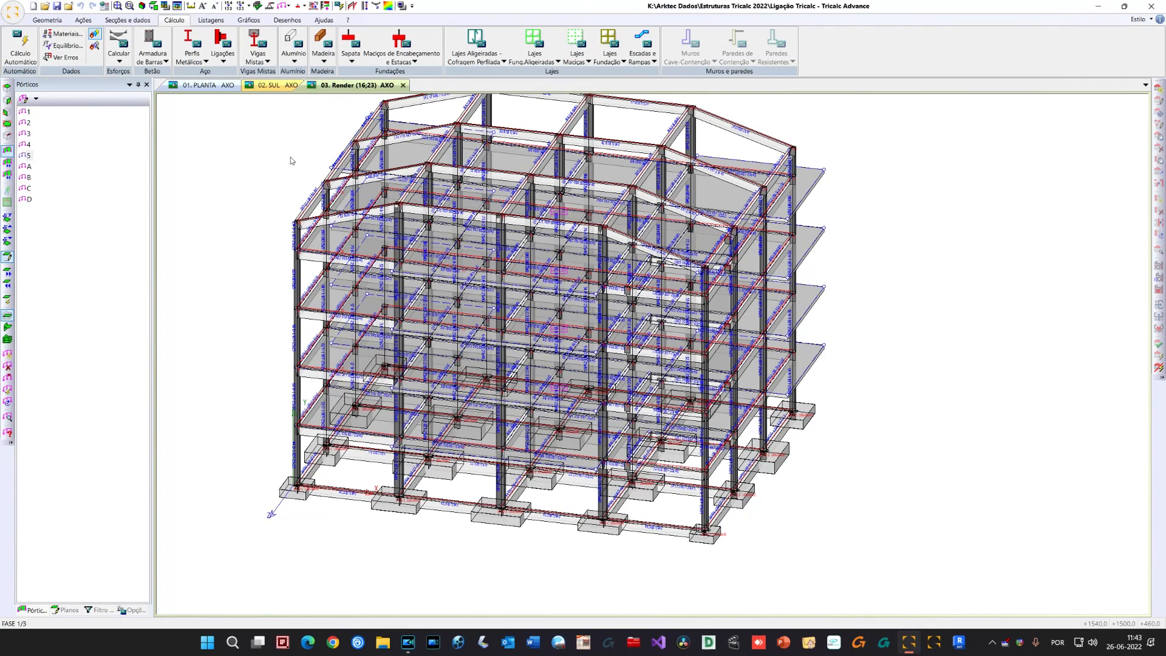
click(159, 61)
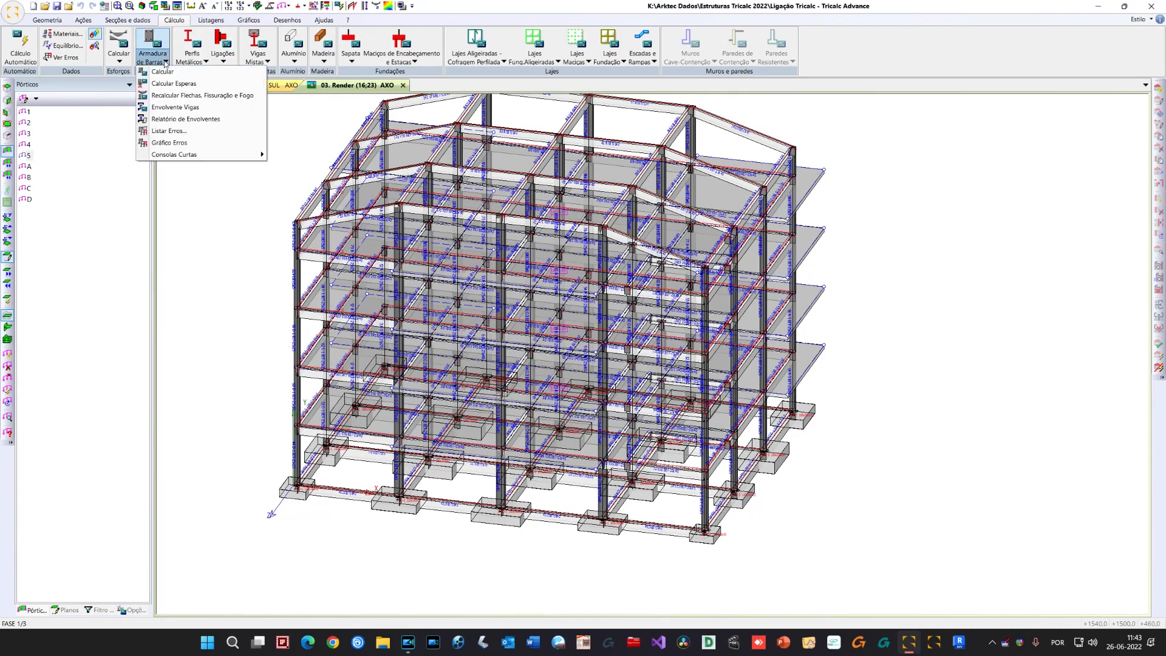
click(192, 131)
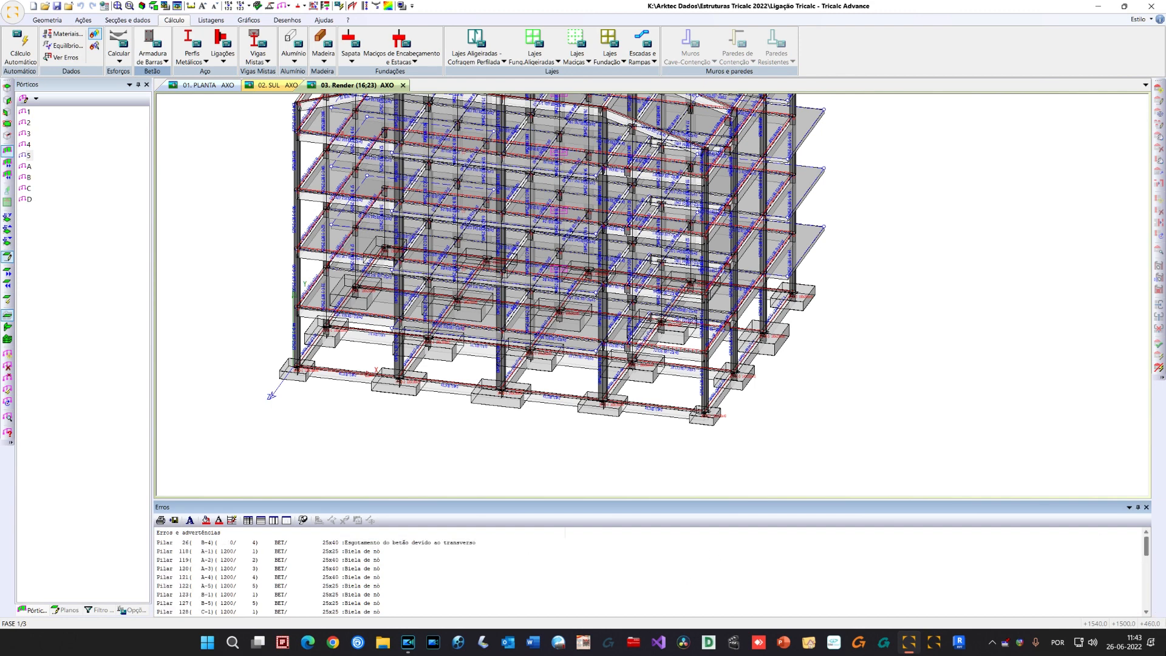
click(441, 545)
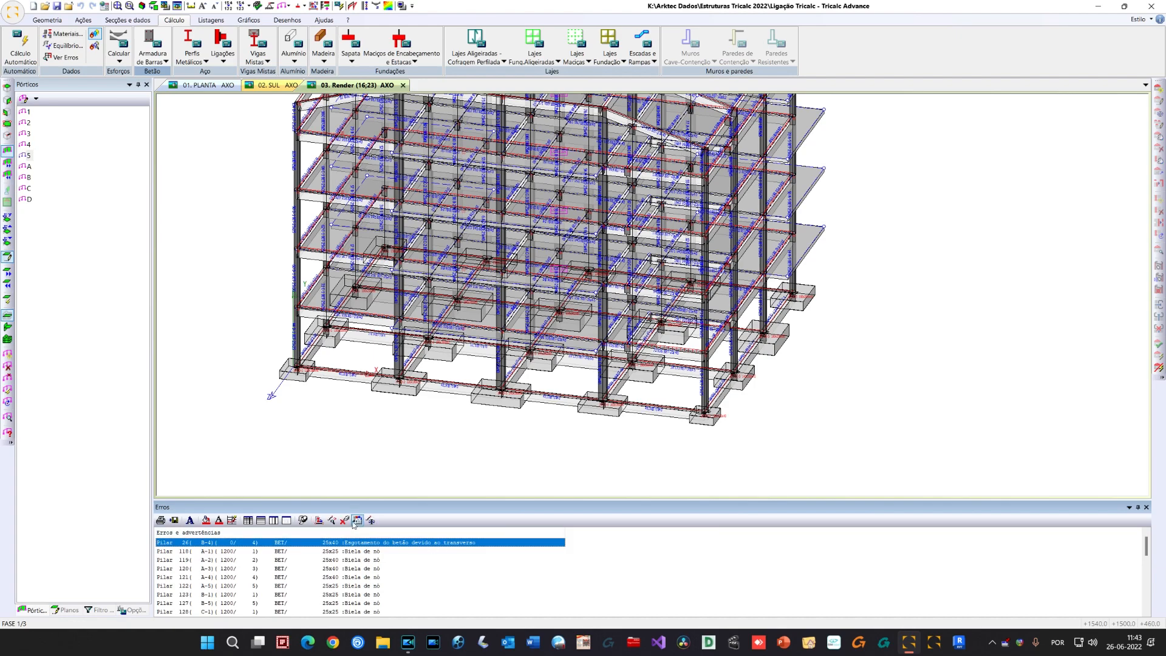
shift+middle_drag(601, 429, 583, 432)
middle_drag(803, 354, 661, 351)
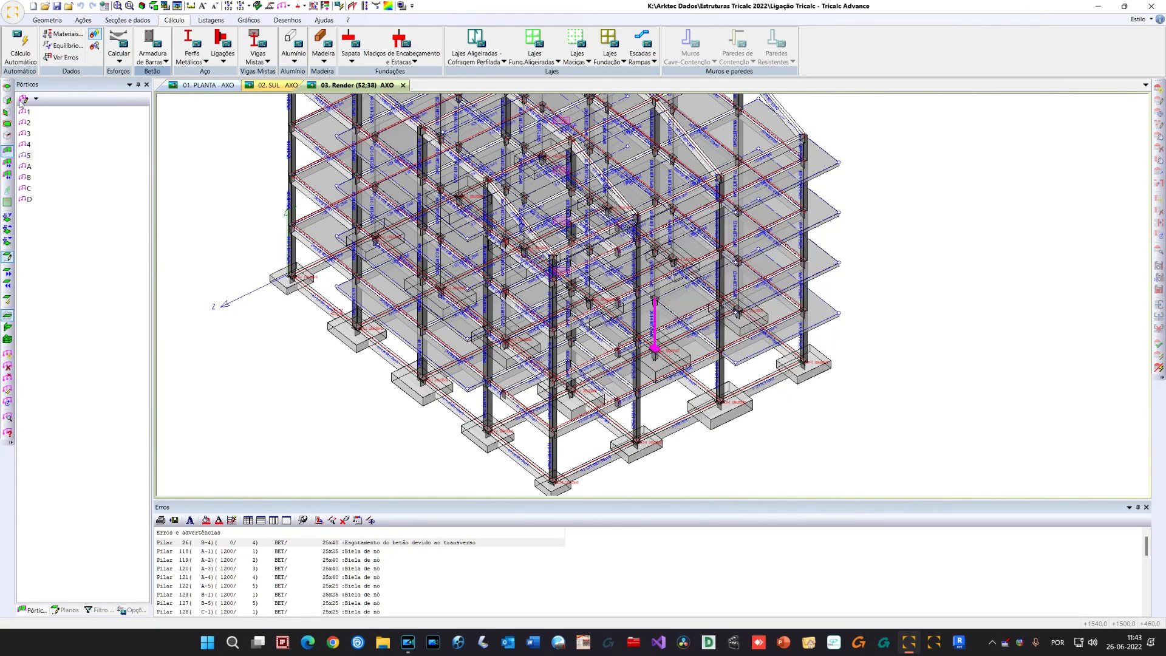
Isolate plane 0 and plot its axial forces for the ultimate limit state with factored load cases
click(67, 609)
double_click(28, 112)
scroll(570, 327, up, 2)
middle_drag(568, 324, 573, 291)
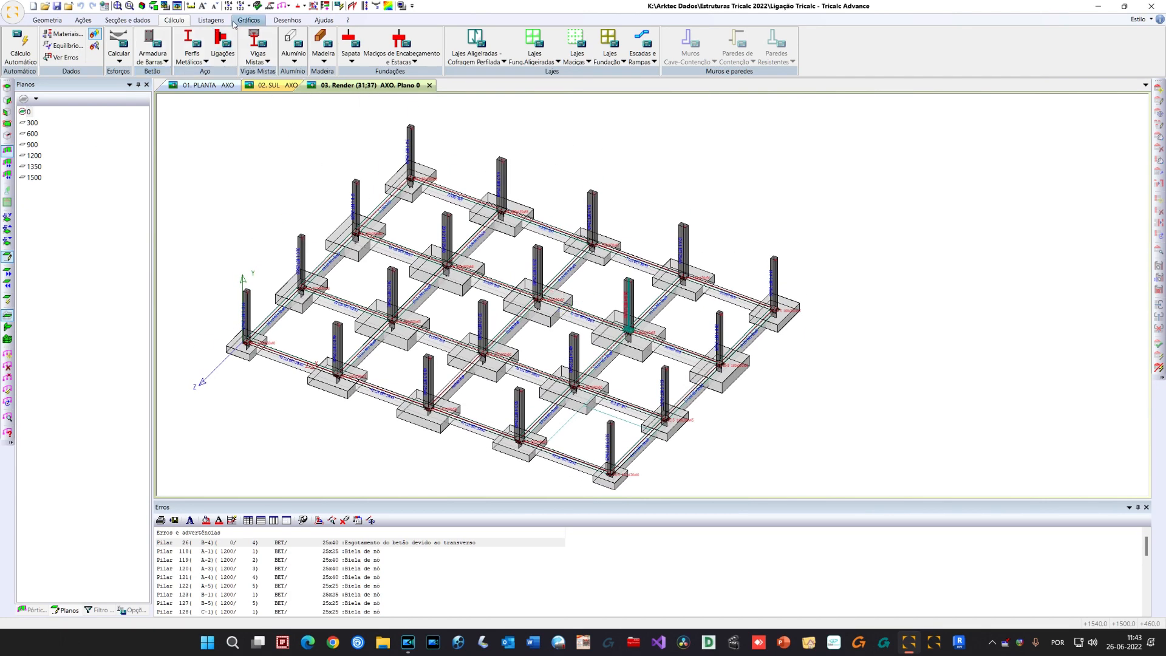
click(248, 20)
click(23, 57)
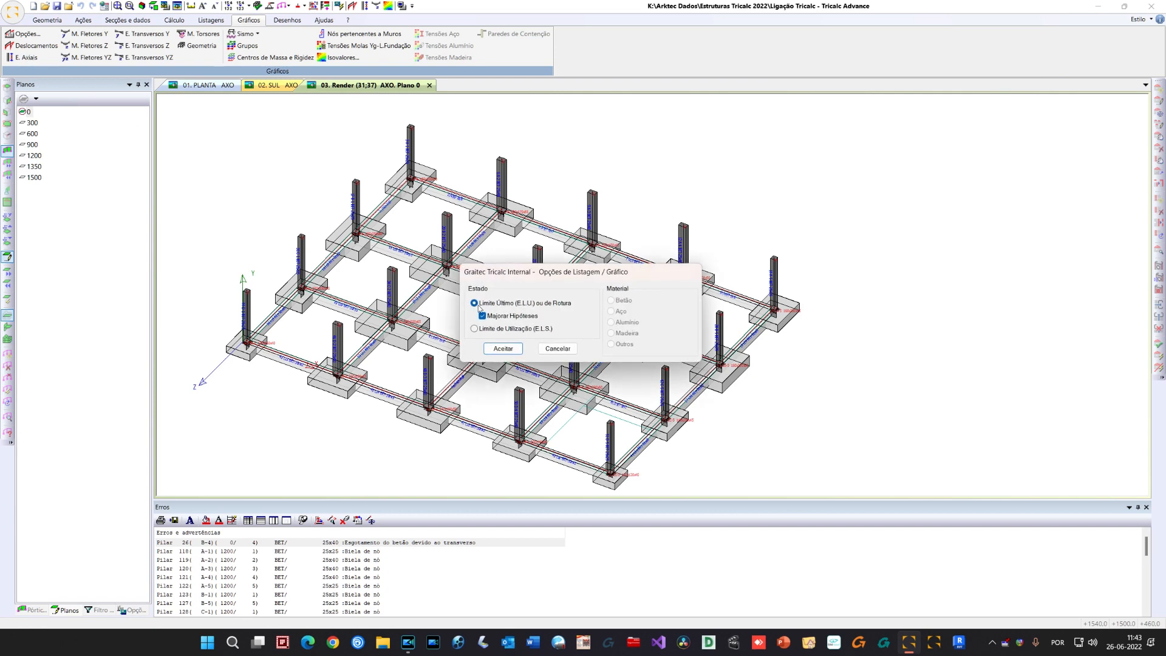
click(509, 349)
middle_drag(638, 322, 631, 328)
scroll(632, 328, up, 5)
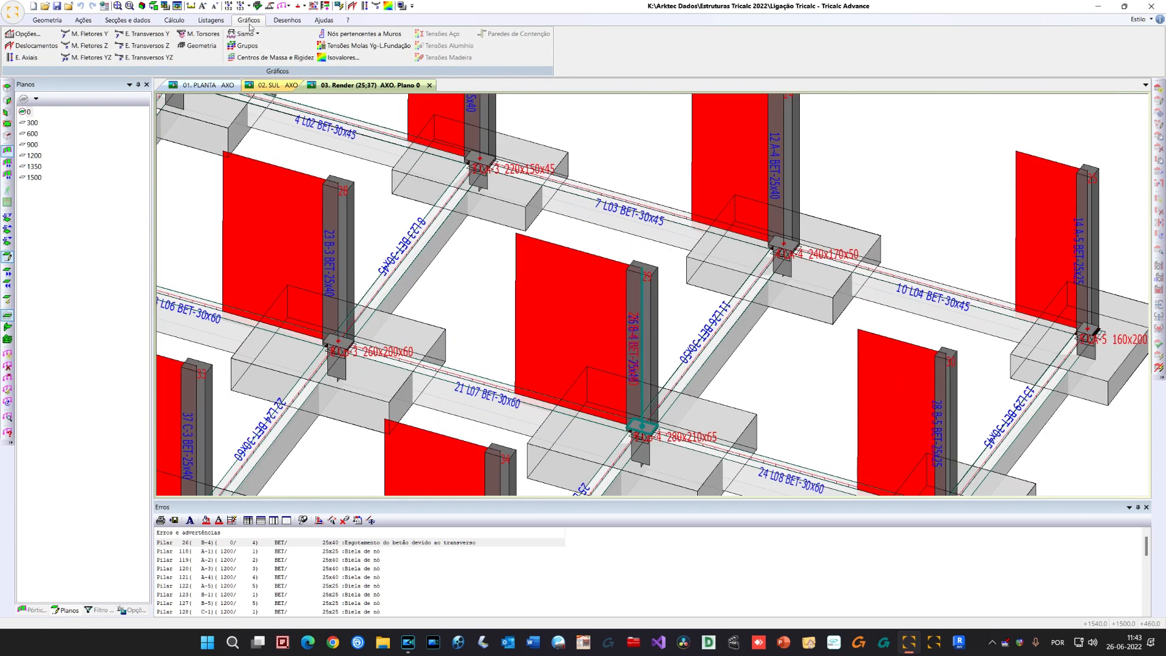
Turn off rendering and replot the factored ultimate-limit-state axial forces to examine the values on the plane 0 columns
click(176, 7)
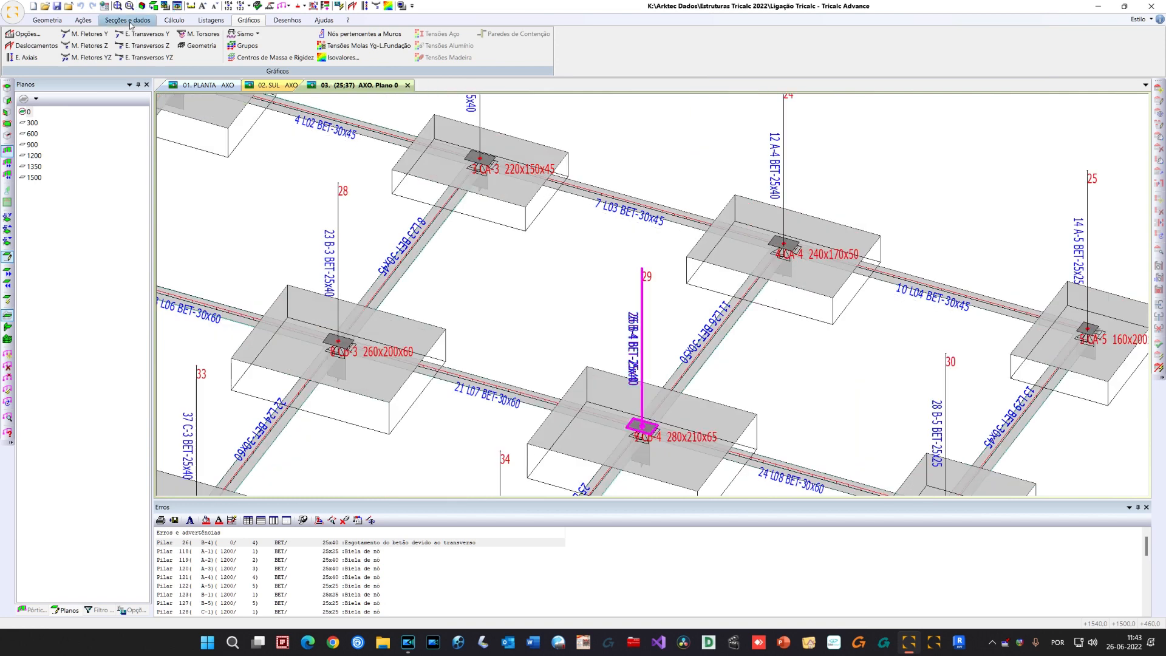
click(37, 46)
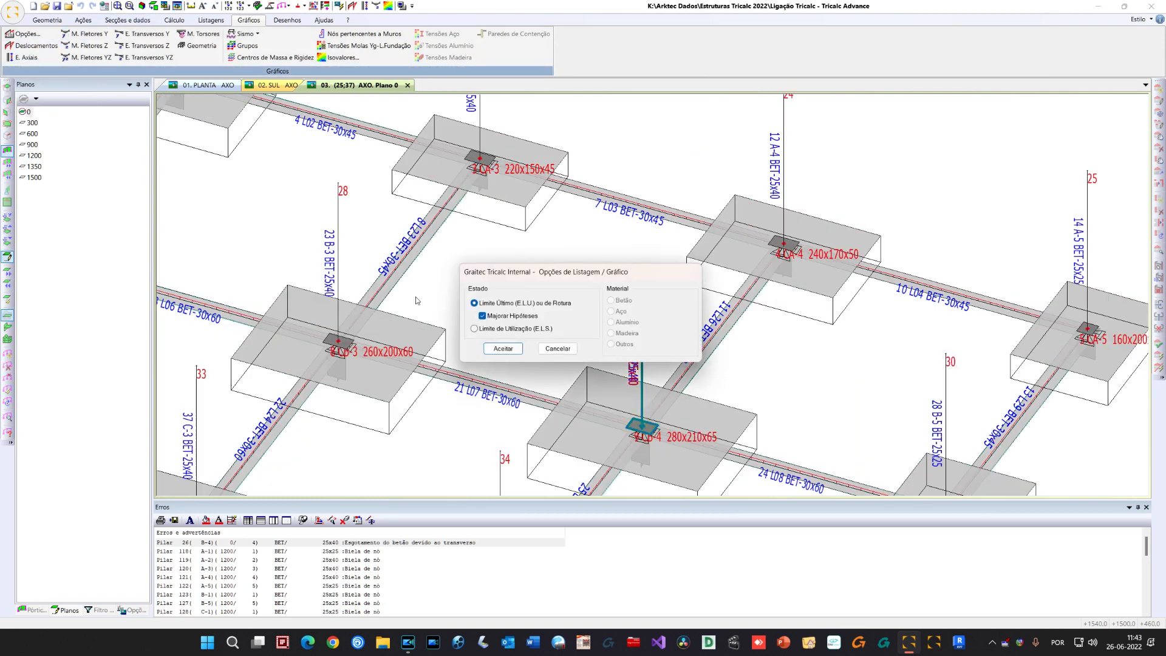
click(502, 350)
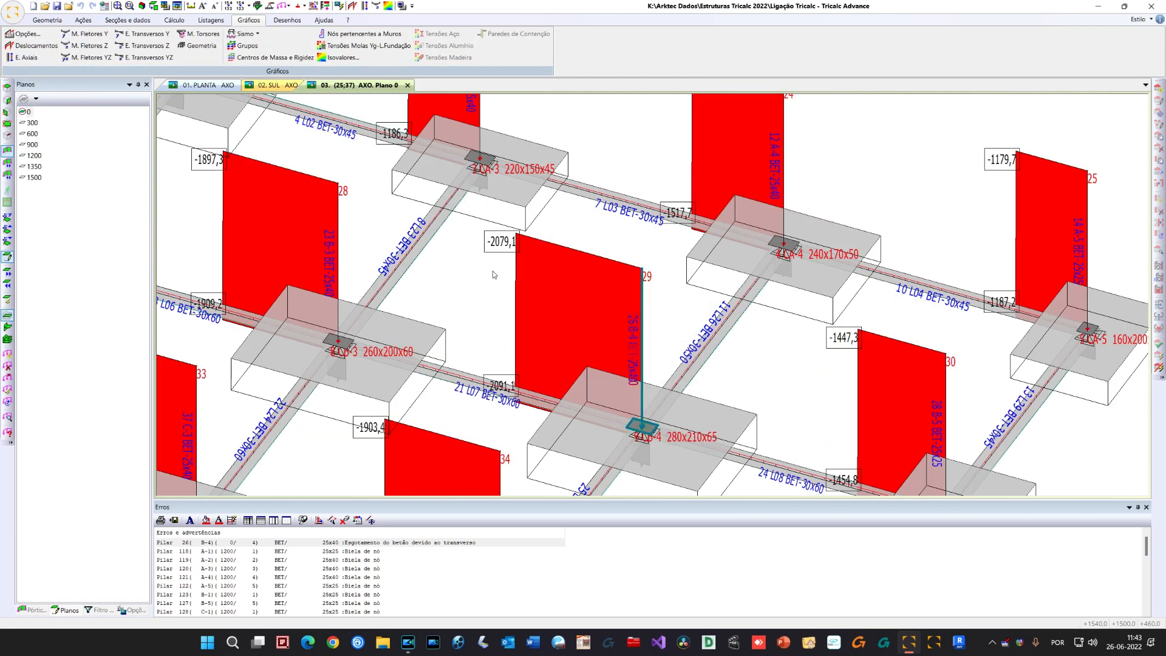
scroll(502, 279, up, 2)
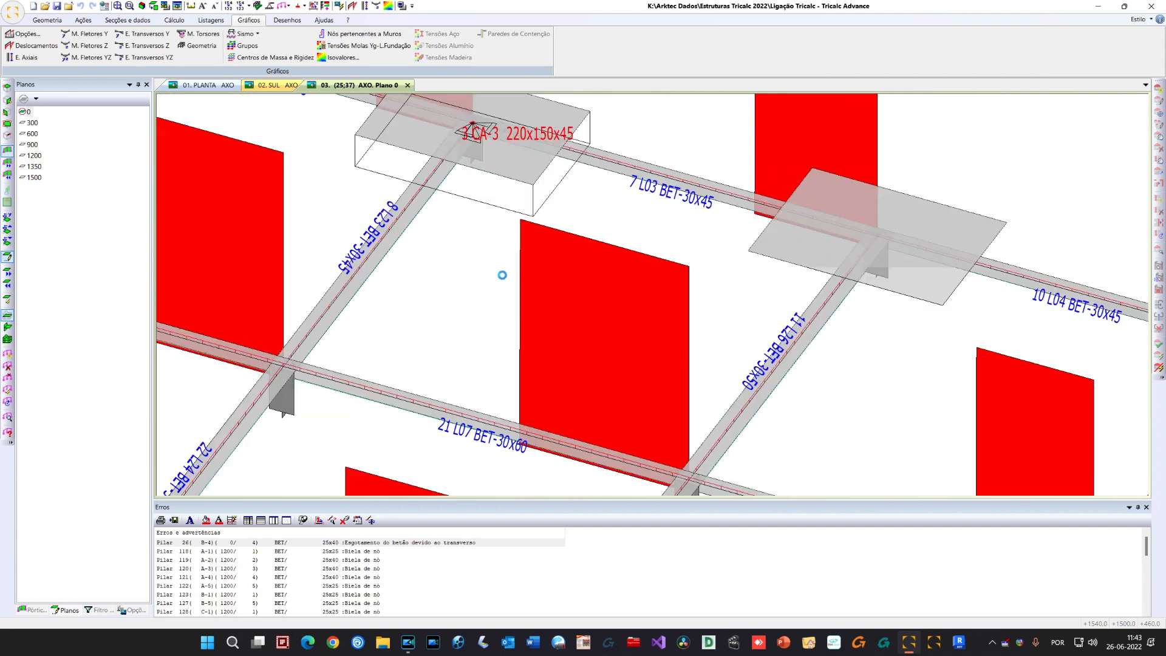
scroll(503, 279, down, 3)
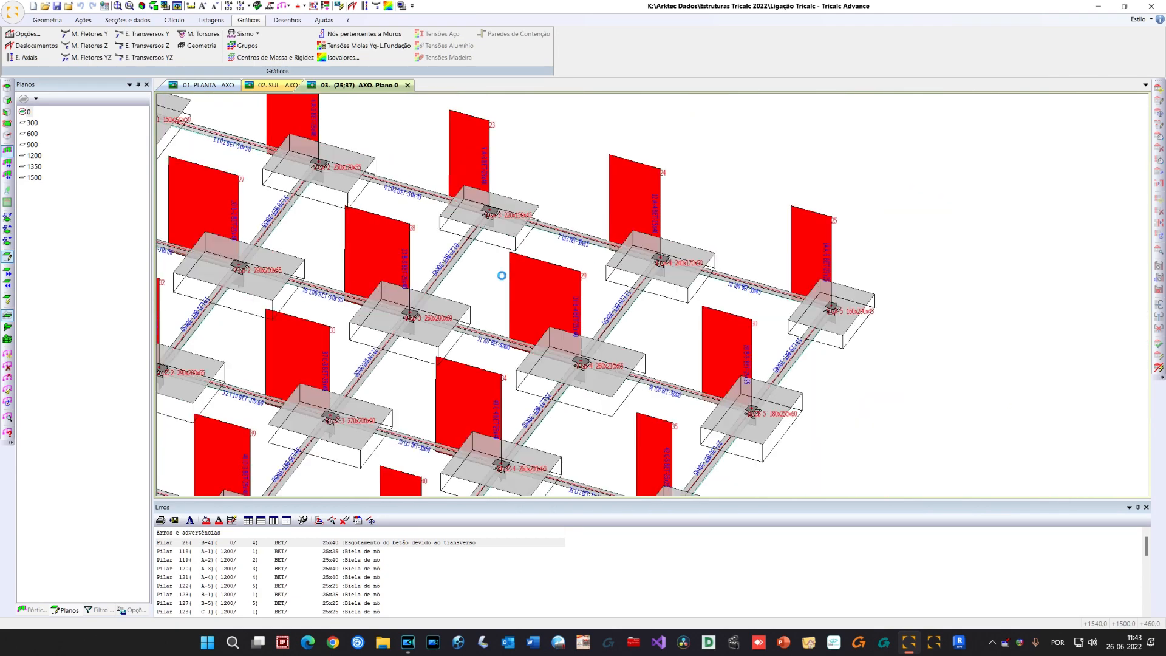
middle_drag(489, 276, 536, 286)
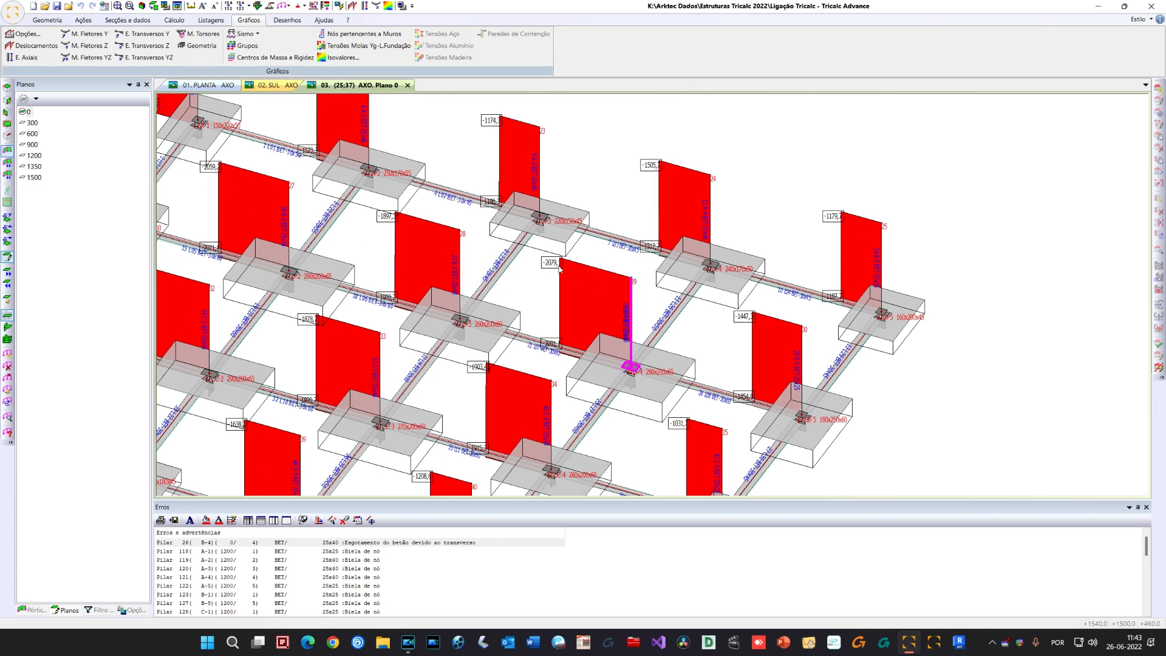
scroll(504, 272, down, 2)
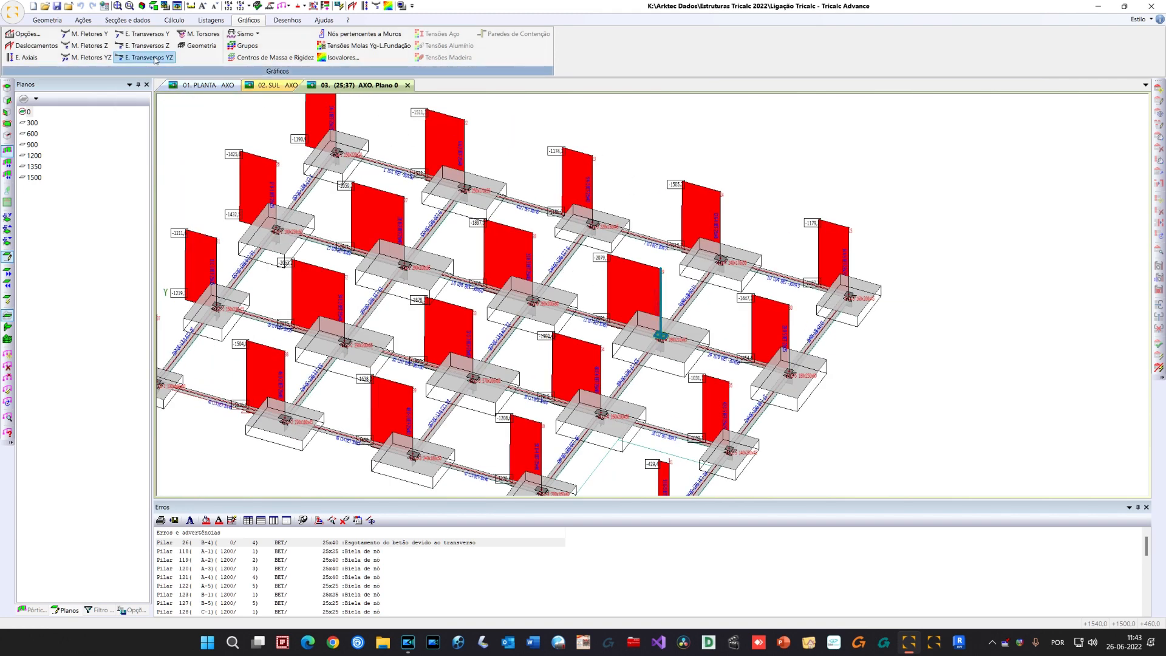
Plot the YZ bending moments of the plane 0 columns, examine them and return to the geometry display
click(99, 57)
click(513, 355)
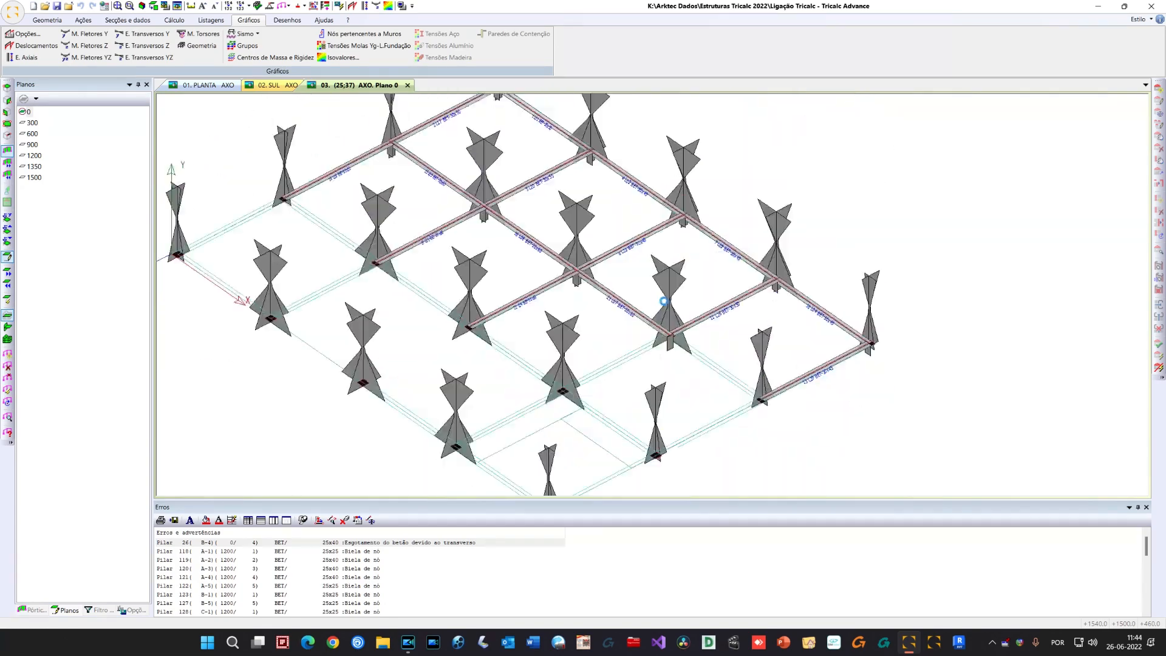
right_click(567, 138)
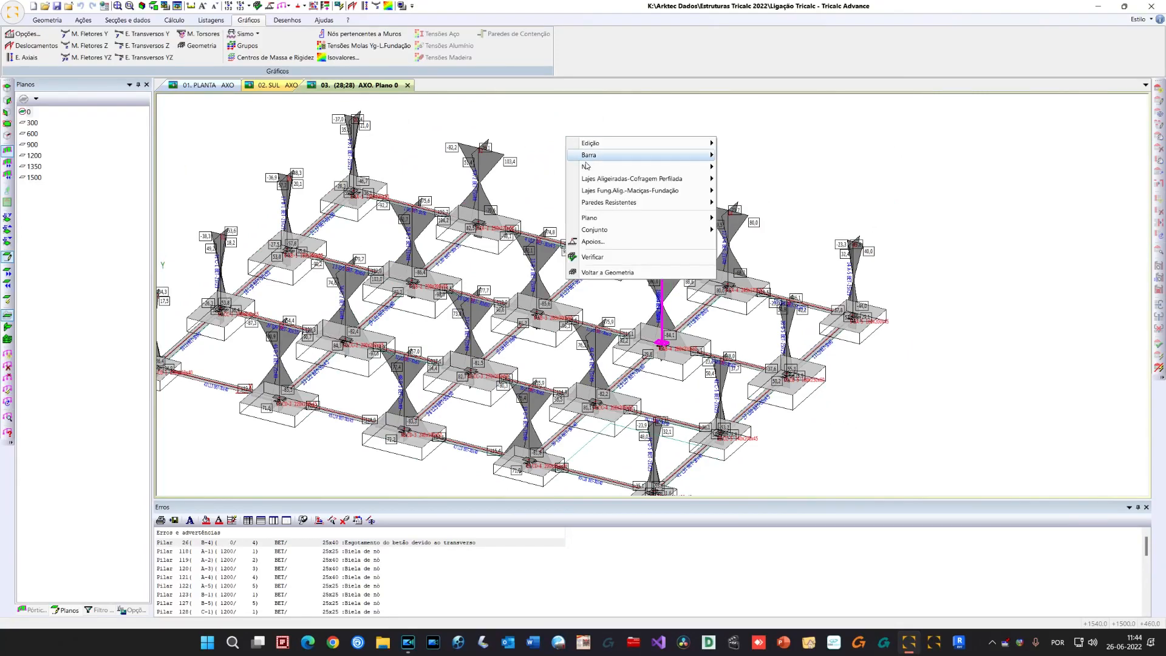
click(639, 270)
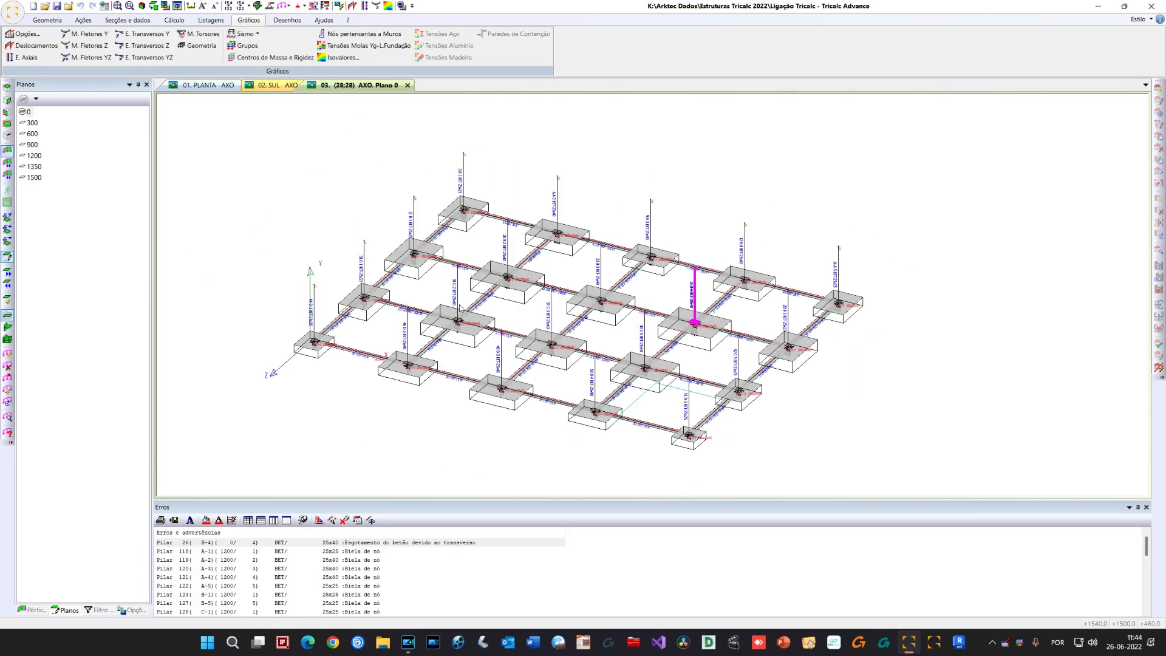
right_click(233, 223)
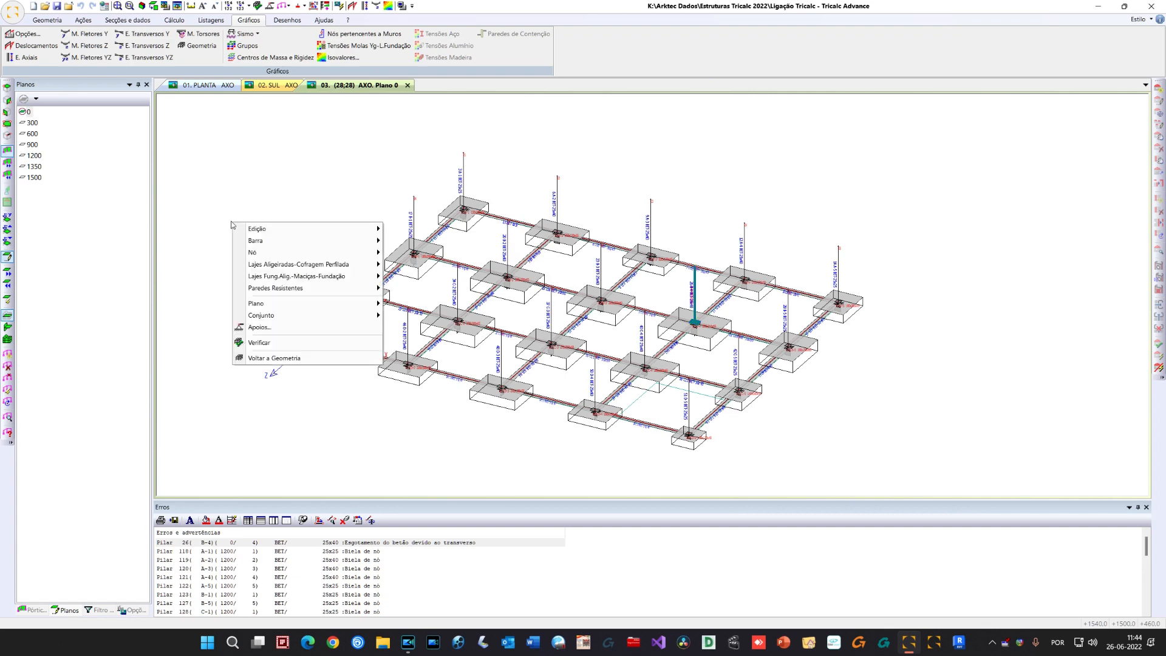
click(310, 358)
Close the error list and display the whole building again as a rendered model
click(1146, 506)
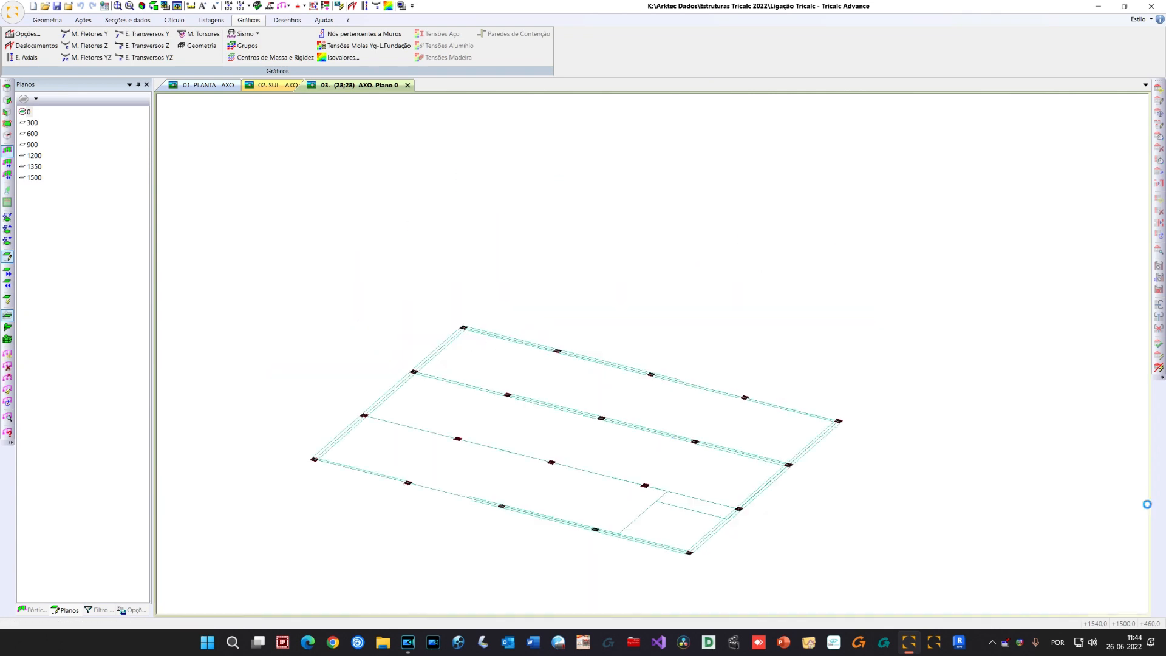
click(11, 352)
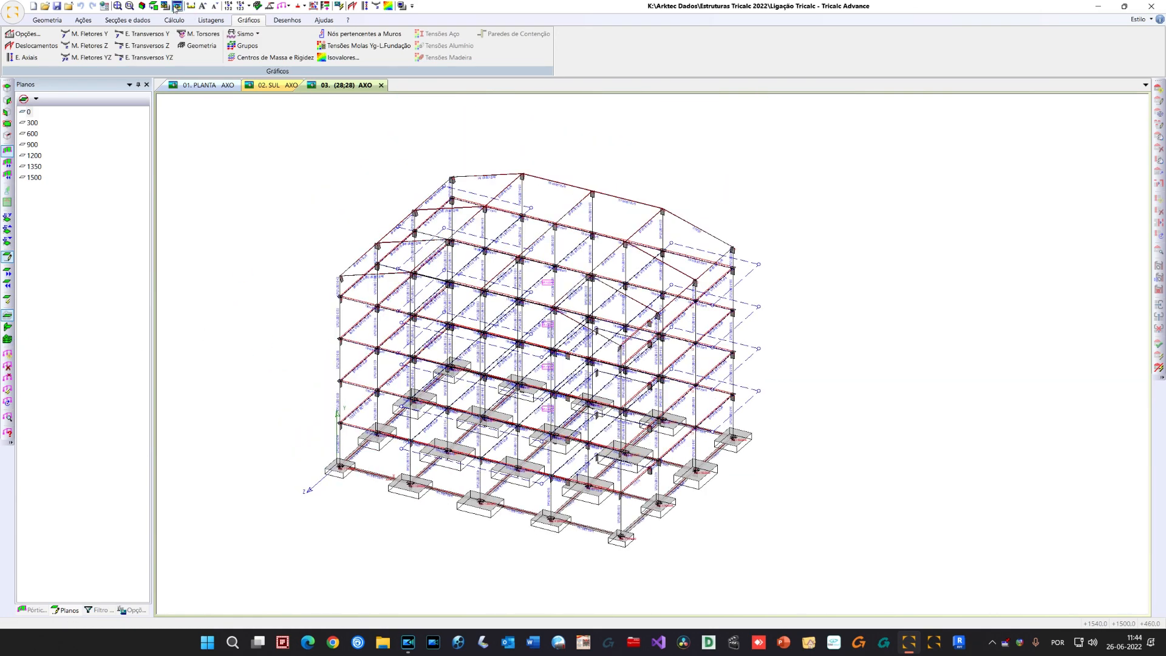
mouse_move(284, 269)
shift+middle_down()
mouse_move(284, 257)
mouse_move(303, 265)
shift+middle_up()
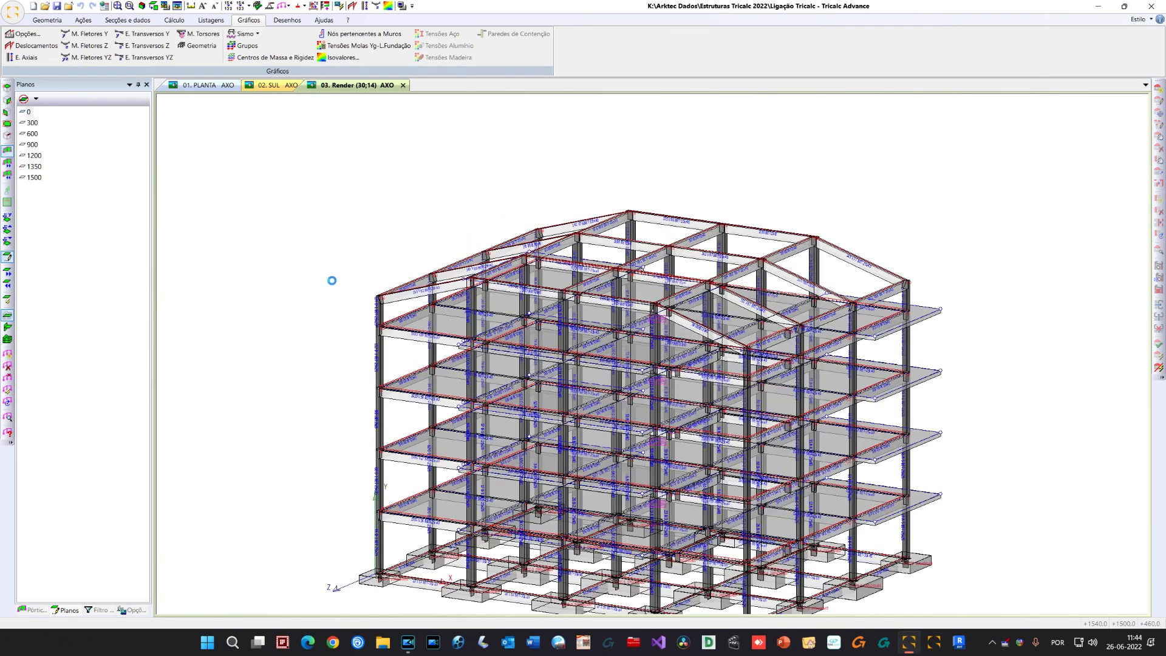
scroll(308, 238, up, 3)
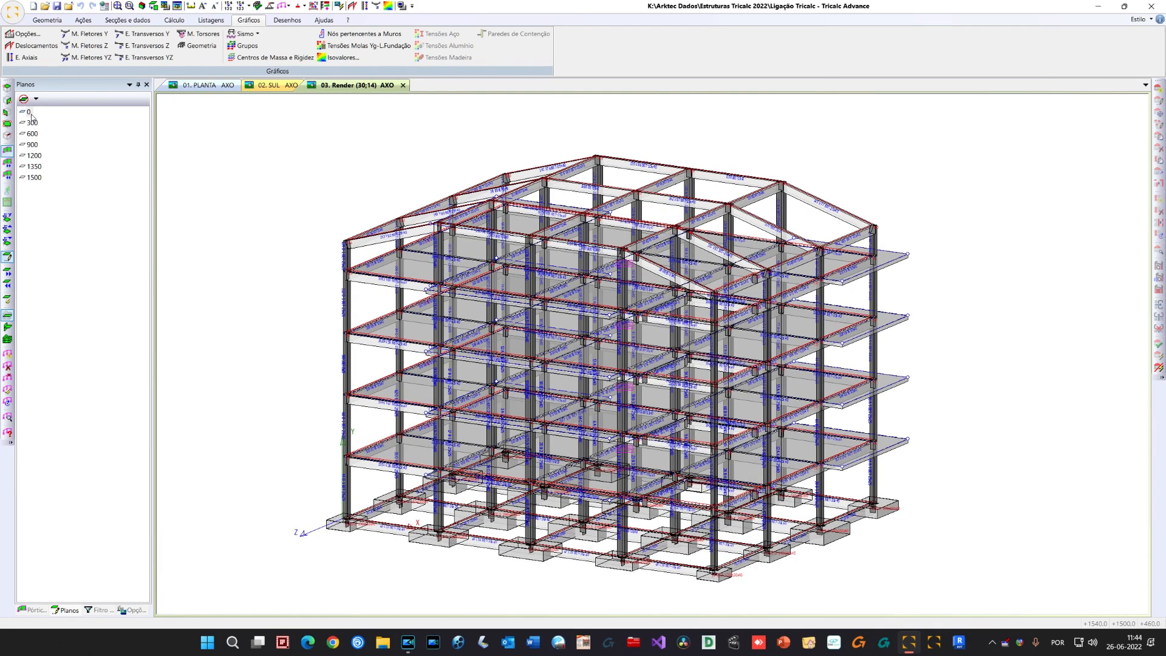
Plot the factored ultimate-limit-state displacements of the concrete structure and move the colour scale clear of the model
click(40, 48)
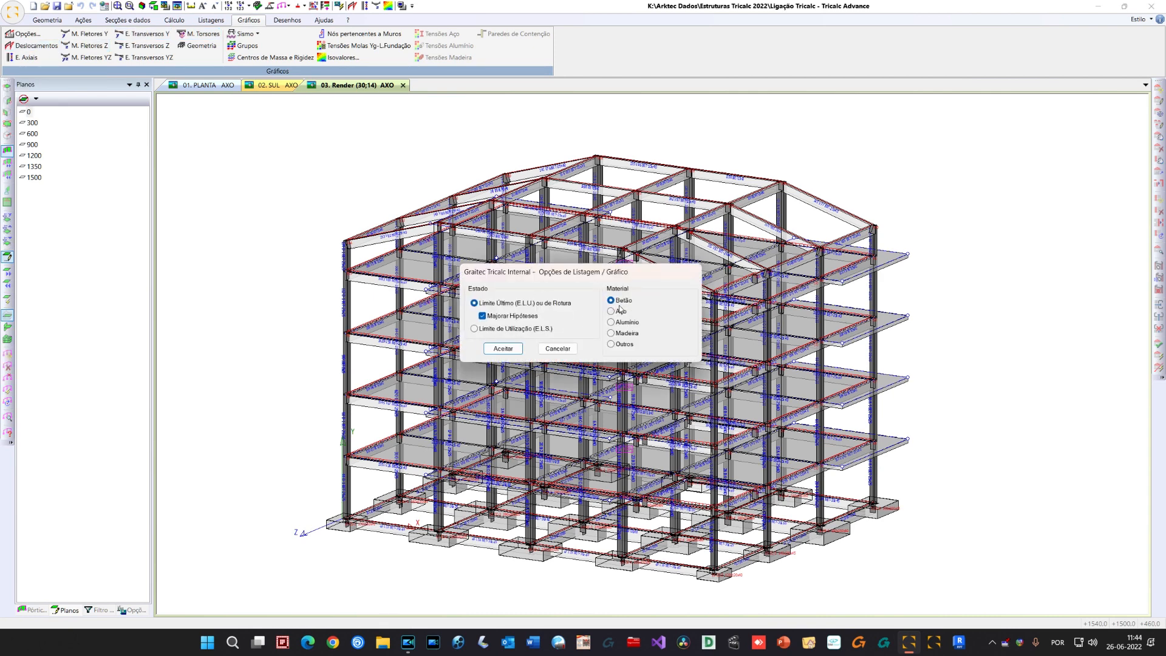
click(503, 348)
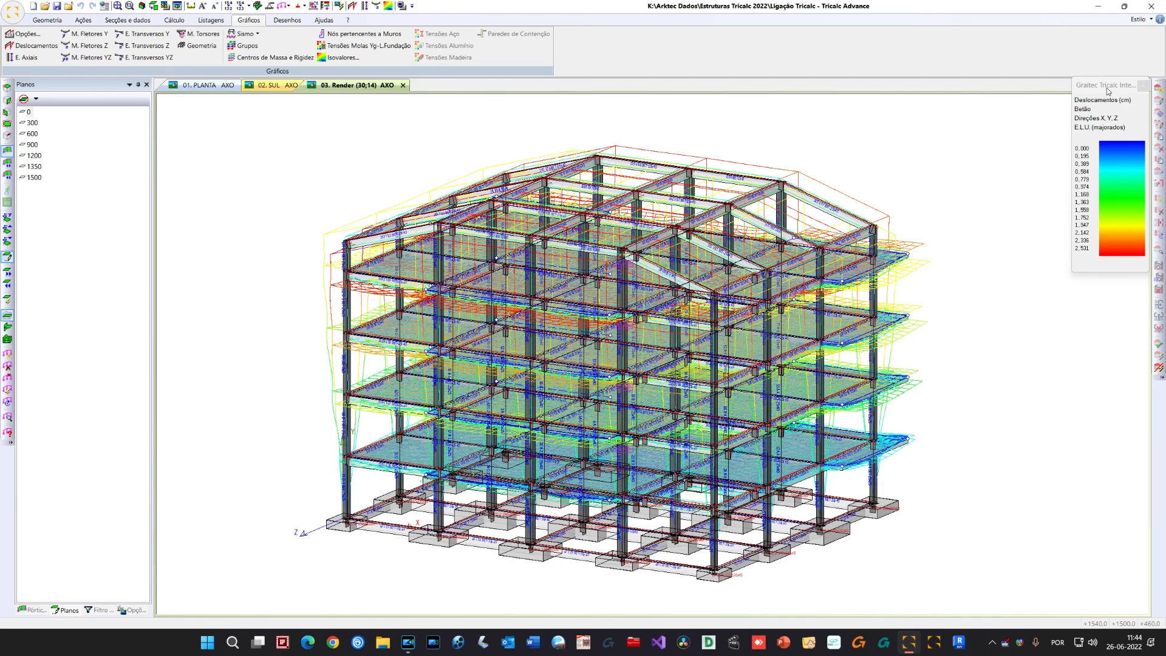
drag(1108, 91, 1062, 165)
middle_drag(985, 364, 965, 369)
Turn off rendering and replot the factored ultimate-limit-state displacements in X, Y and Z to examine the deformed building
click(178, 6)
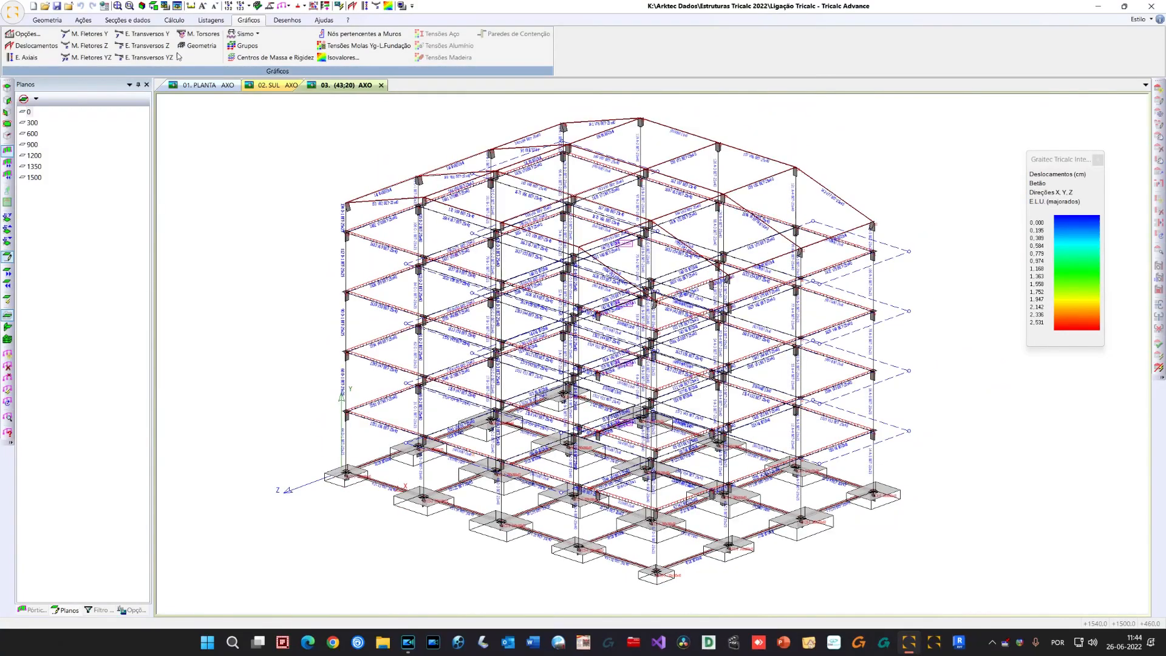
click(176, 7)
click(46, 48)
click(489, 377)
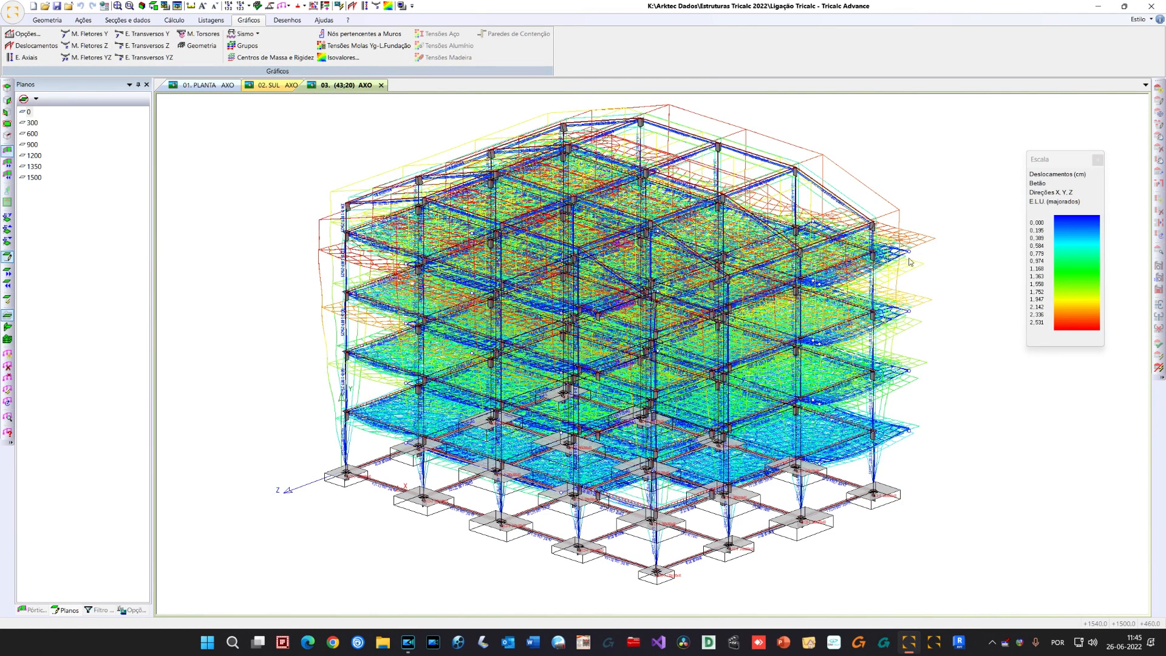
middle_drag(368, 302, 382, 300)
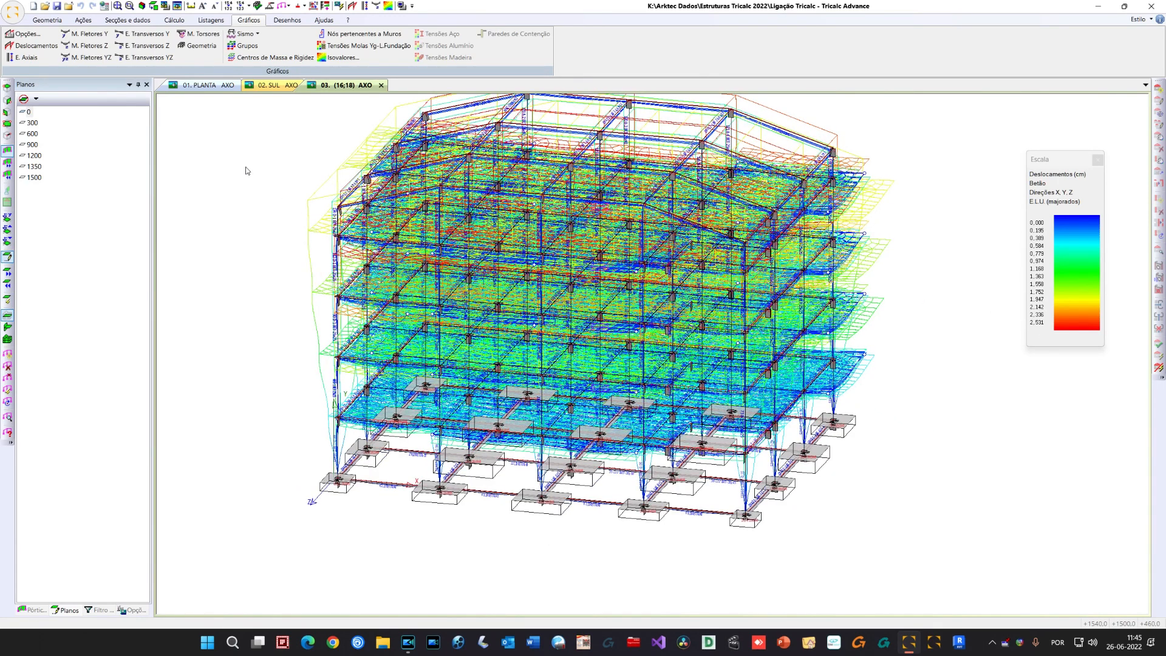
Restrict the displacement graph to the vertical Y direction and replot the concrete structure's factored ultimate-limit-state displacements
click(33, 45)
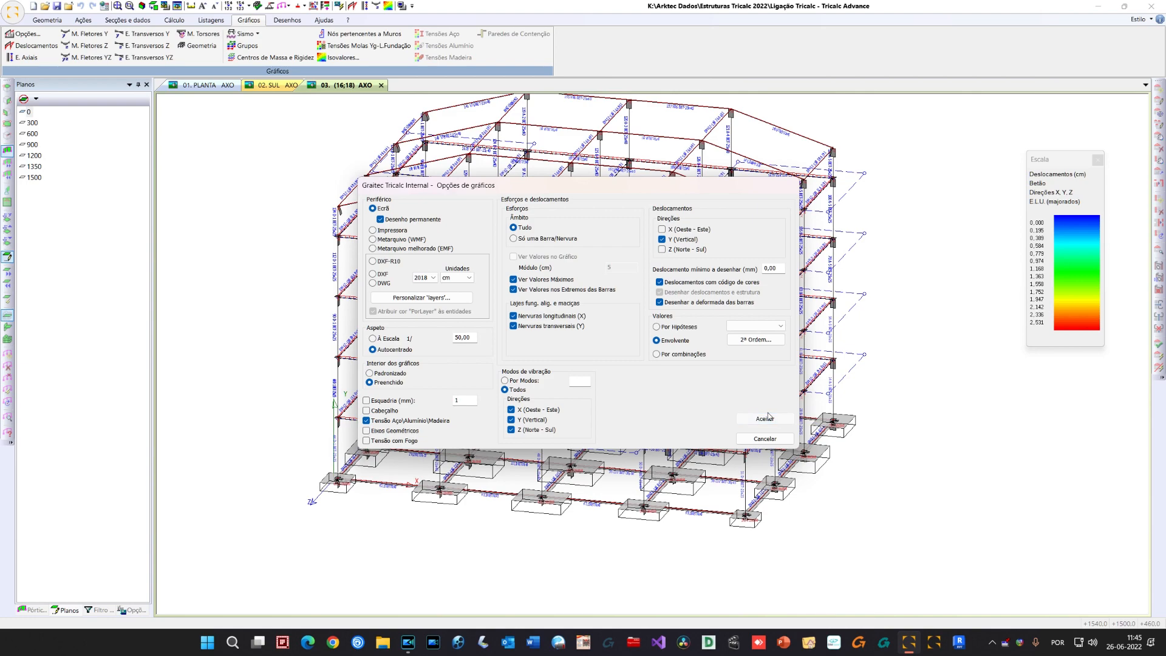
click(764, 418)
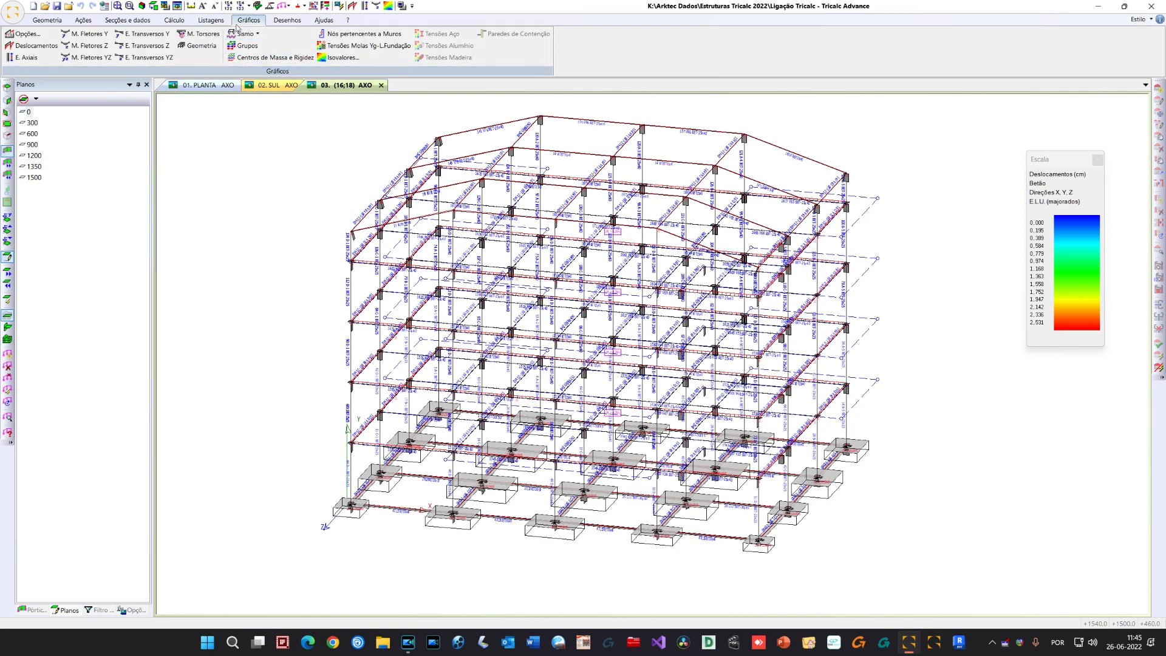
click(34, 45)
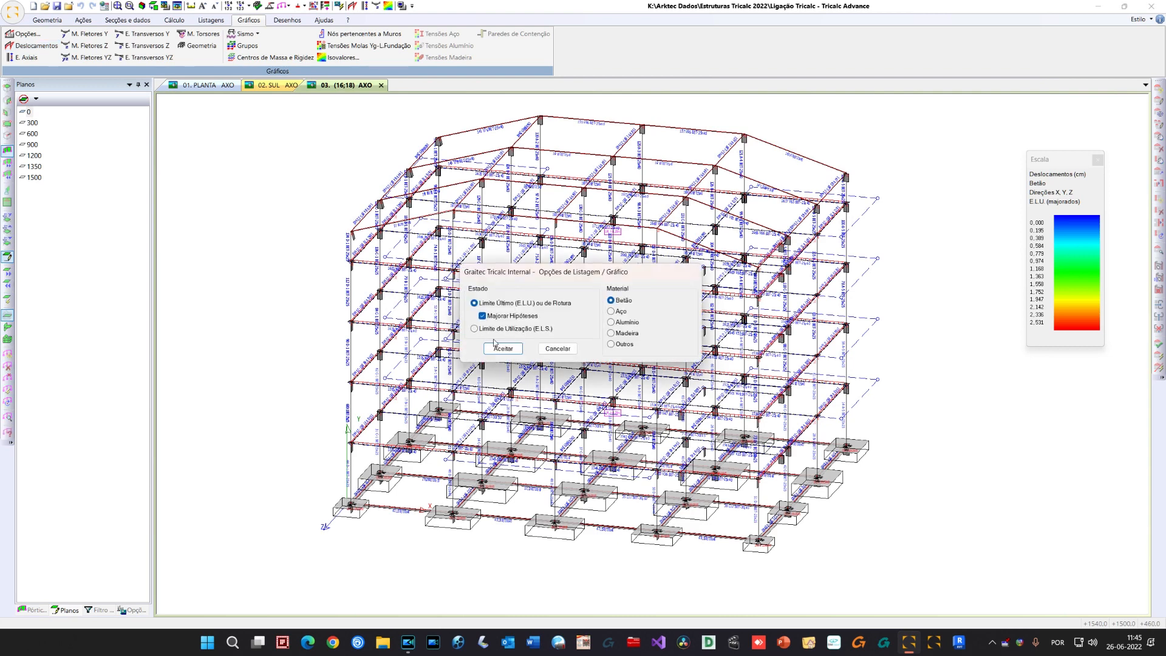
click(503, 348)
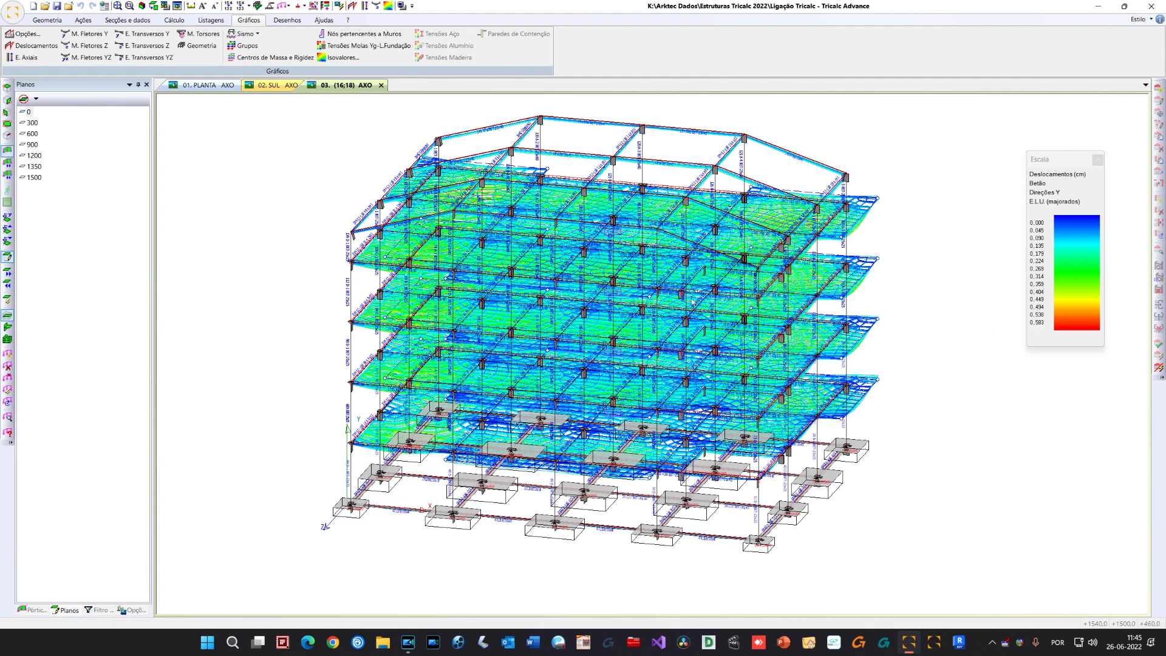
Isolate plane 300 and examine the vertical displacements across its slab panels
double_click(33, 123)
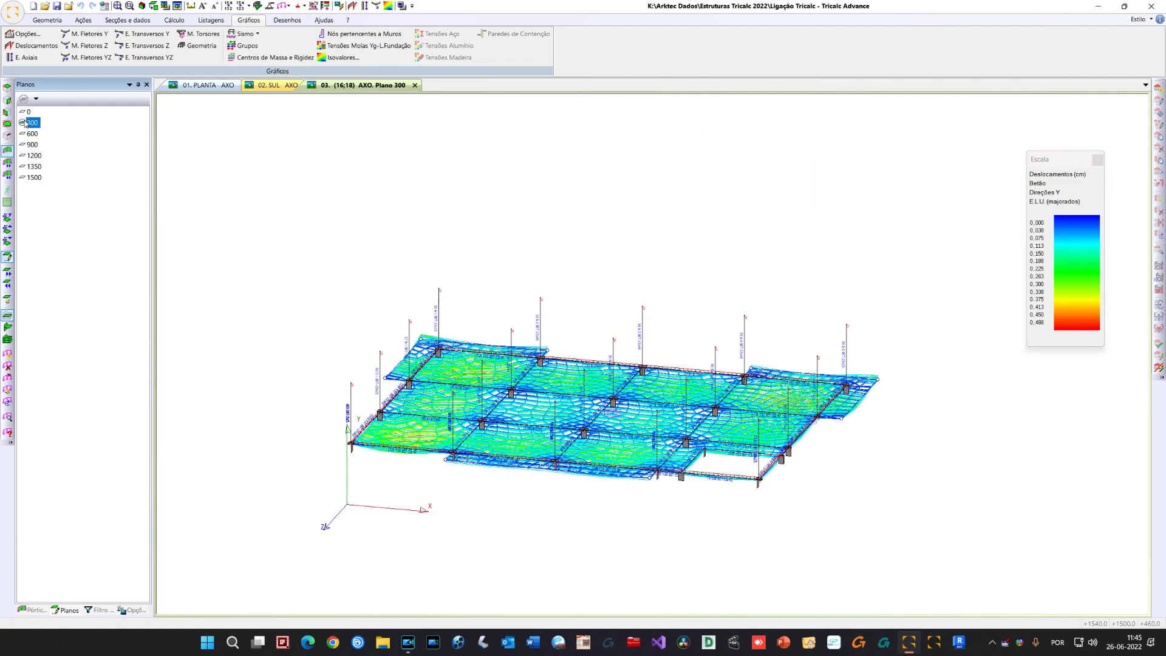
middle_drag(273, 203, 384, 285)
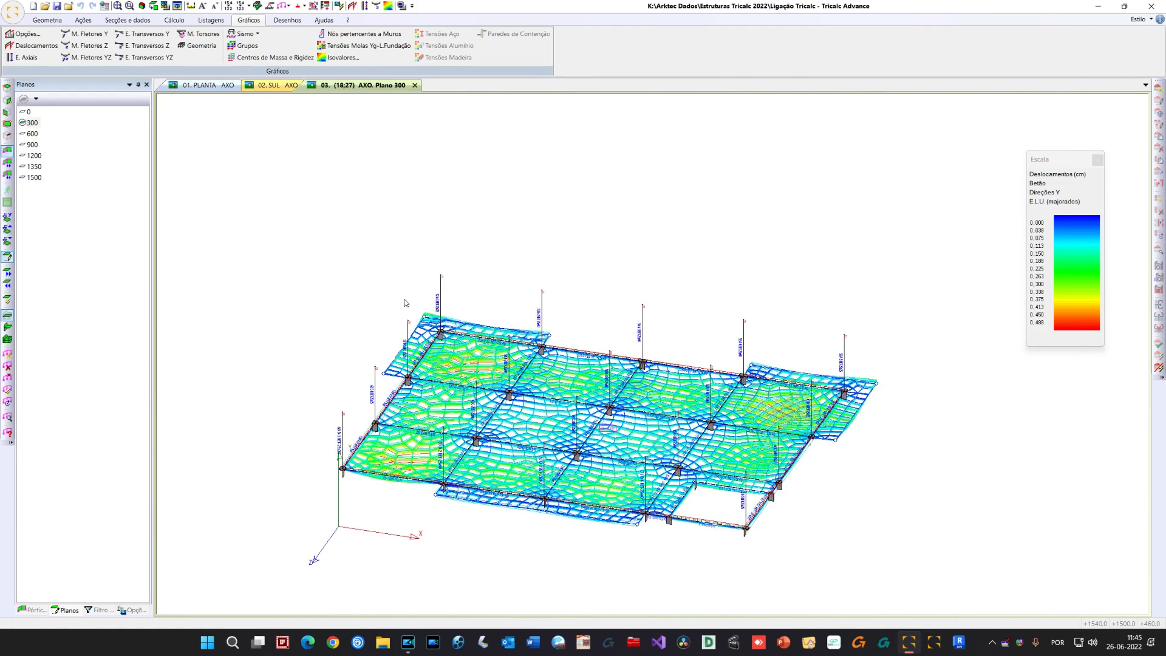
scroll(438, 333, up, 5)
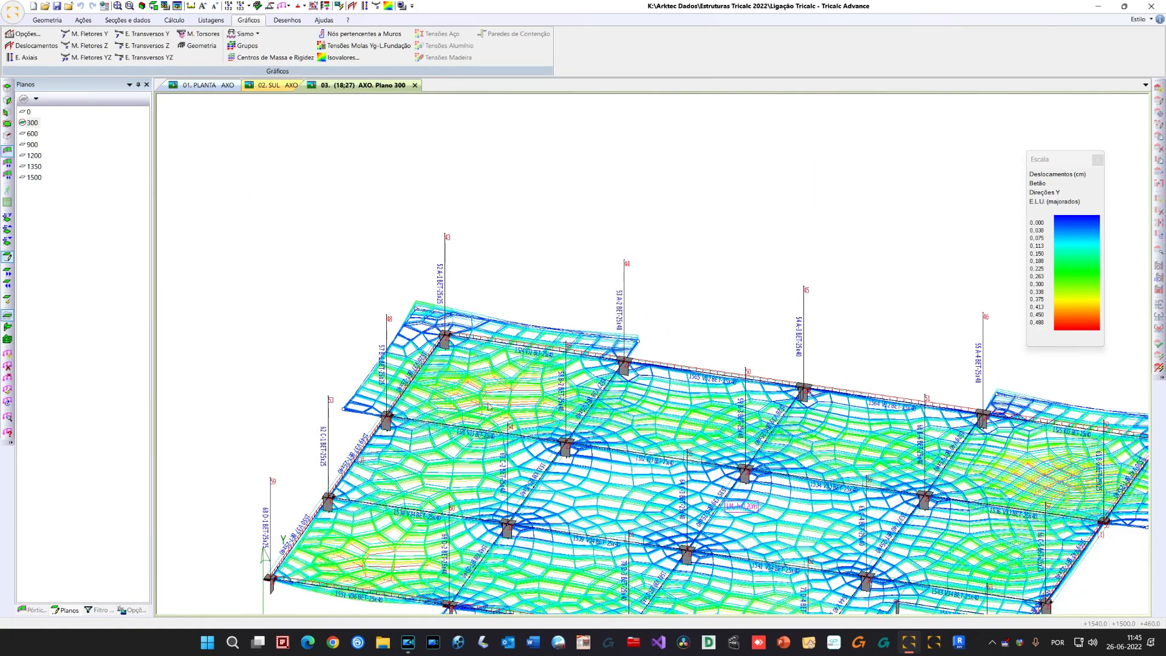
Draw the plane 300 slab's DY Geral displacement isoareas for the most negative envelope and place the colour scale clear of the slab
middle_drag(431, 550, 434, 444)
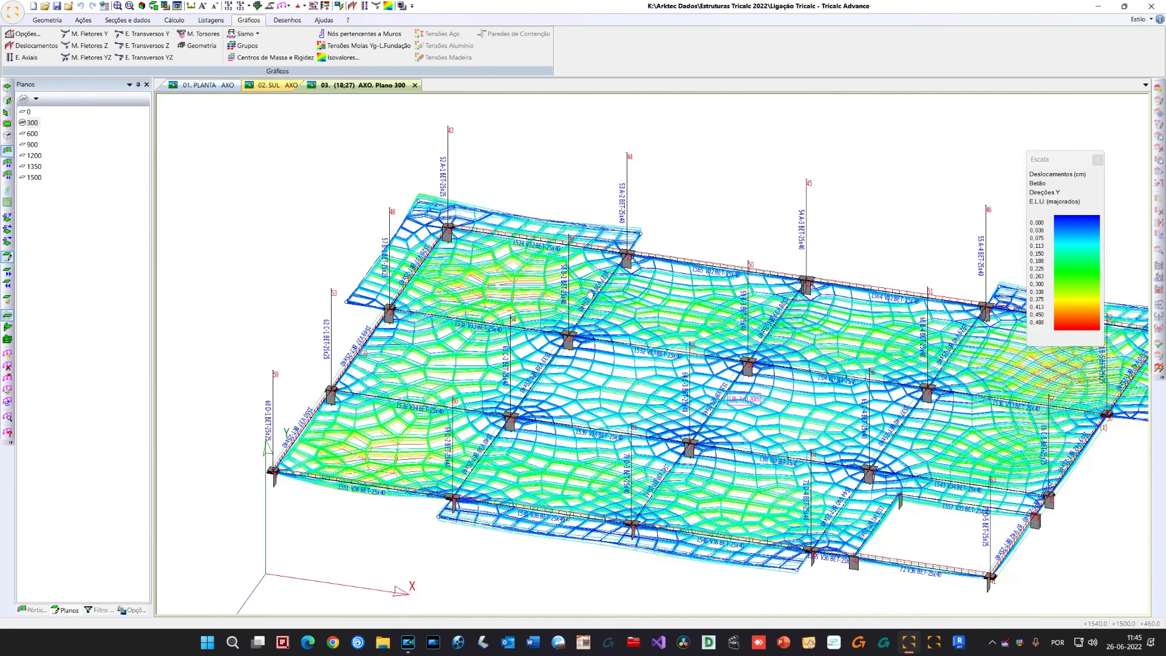
middle_drag(591, 292, 557, 281)
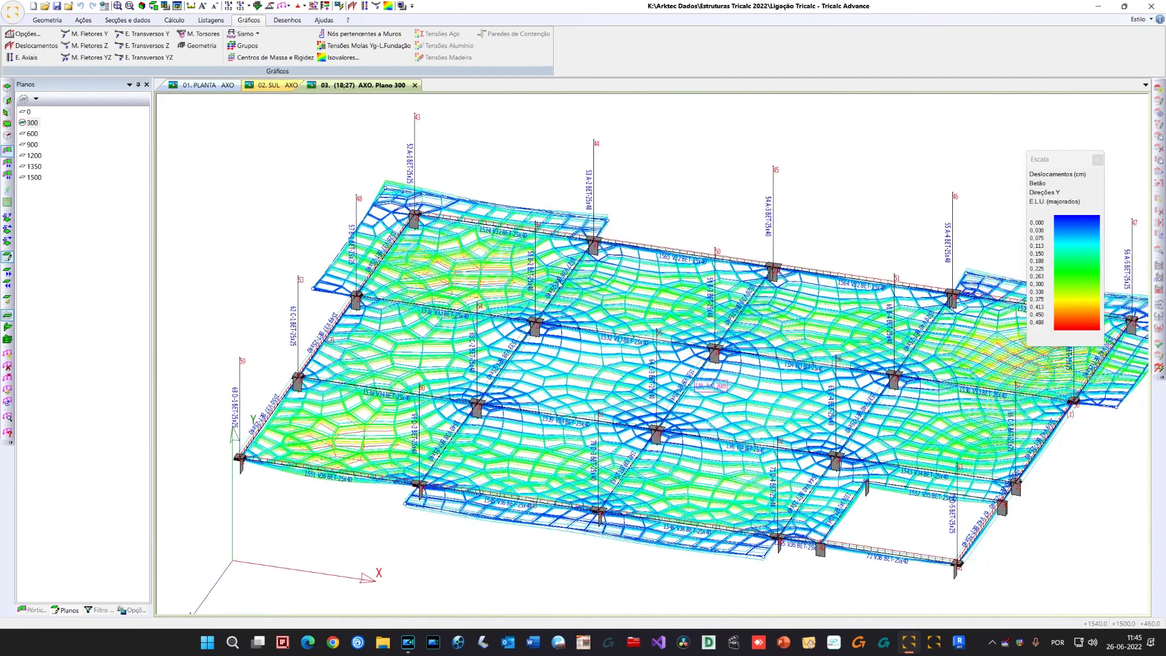
click(338, 57)
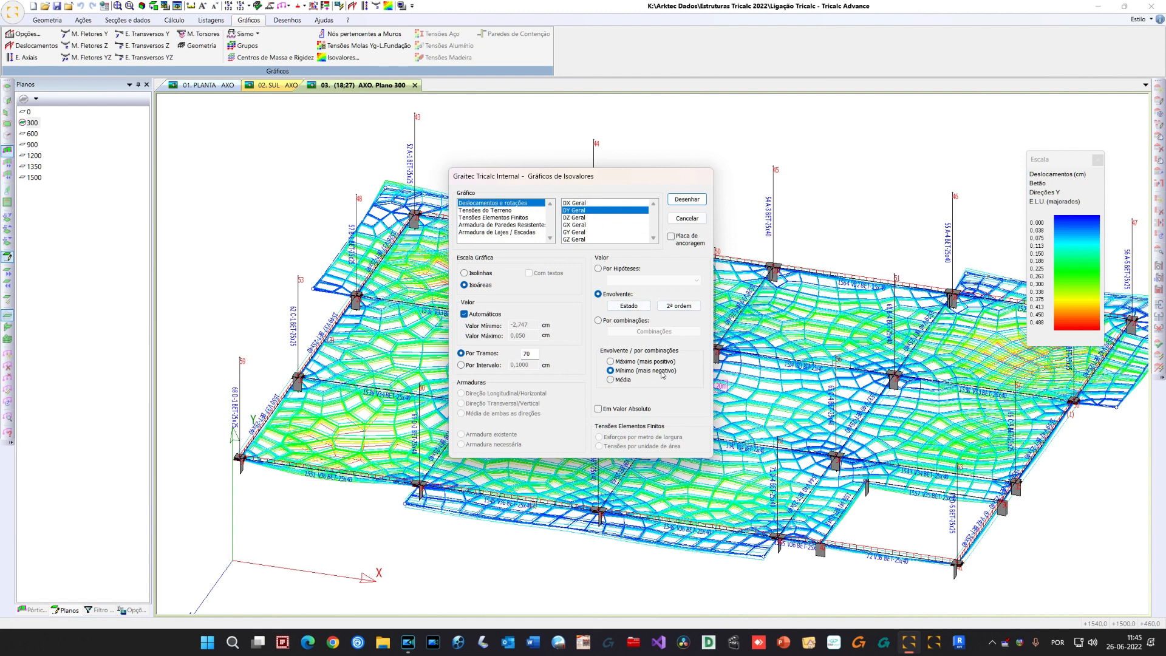
click(671, 201)
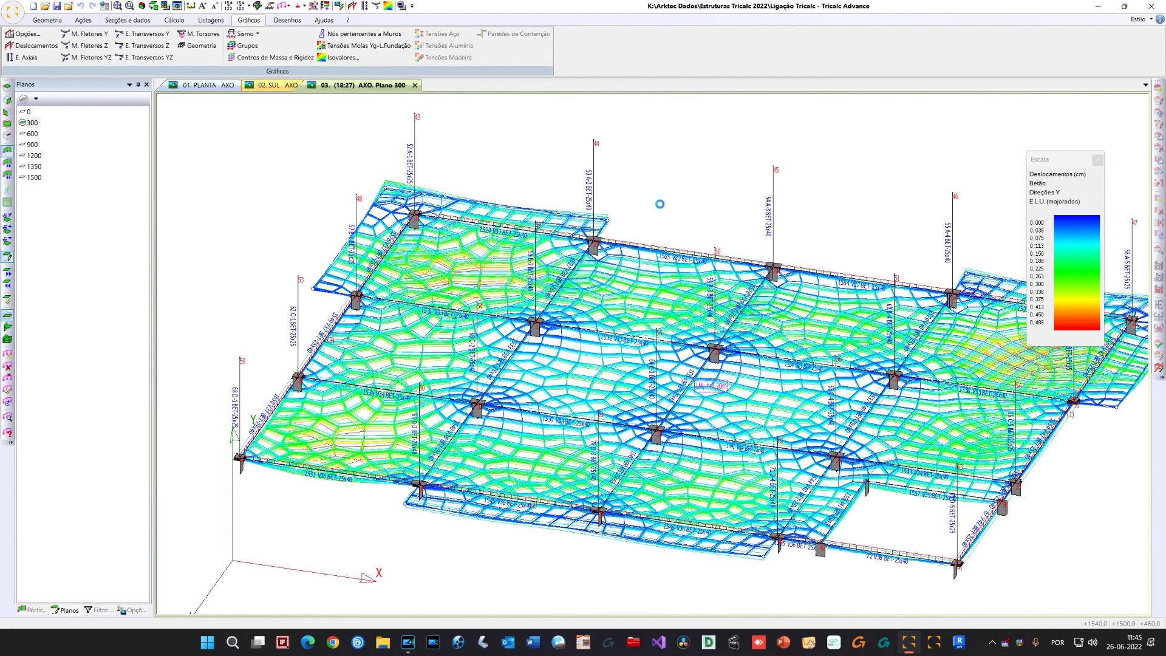
drag(1043, 156, 988, 164)
click(1039, 165)
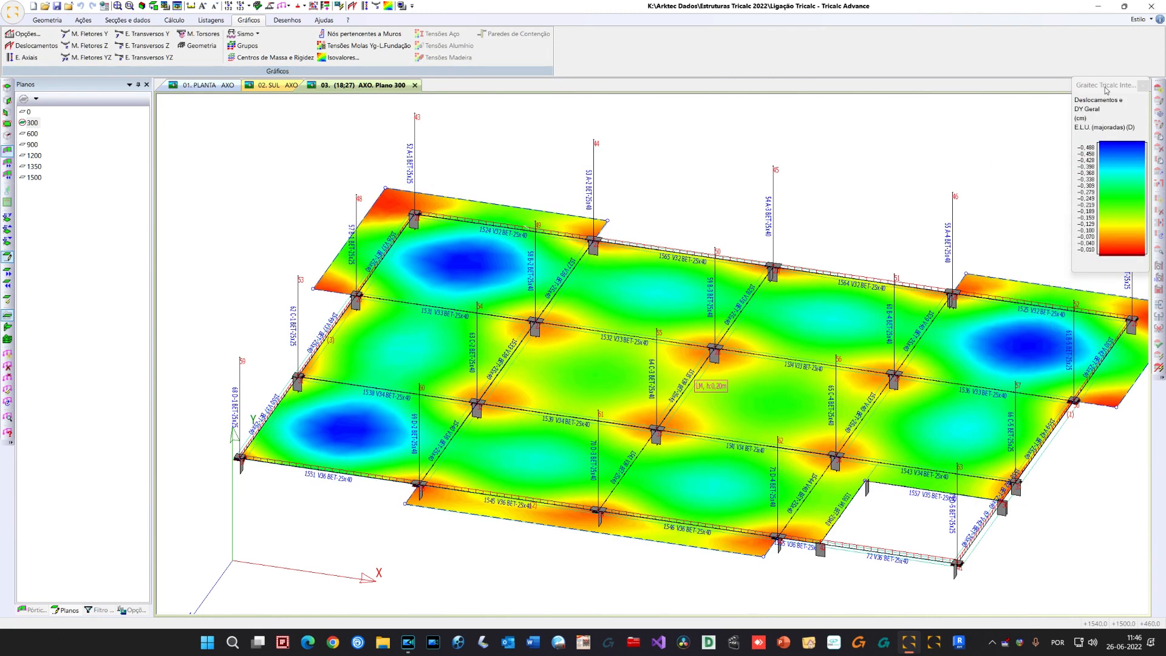
drag(1106, 90, 980, 109)
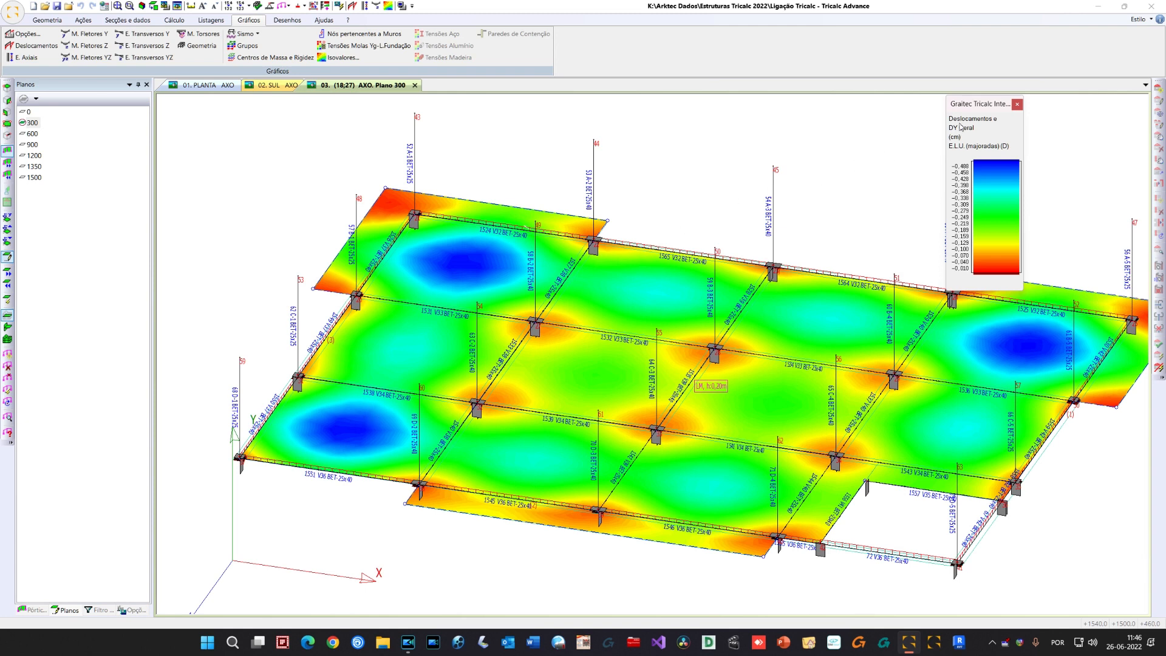
drag(985, 109, 1005, 69)
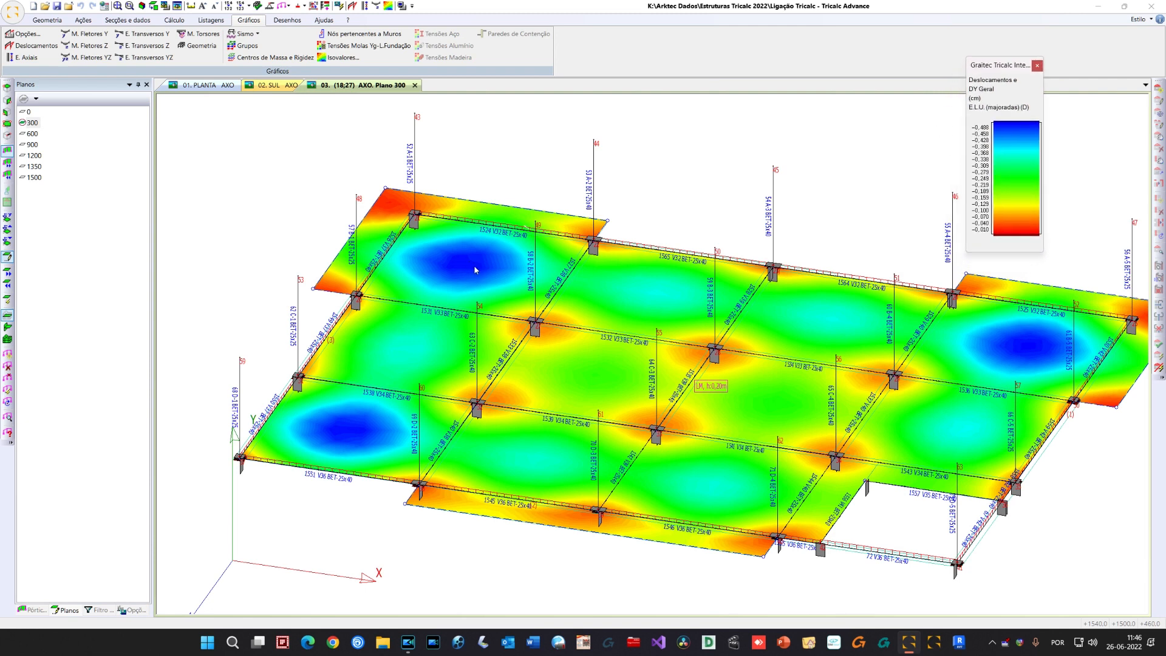
Show the ribs of the plane 300 slab and clear the displacement isoareas by returning to the geometry
click(48, 20)
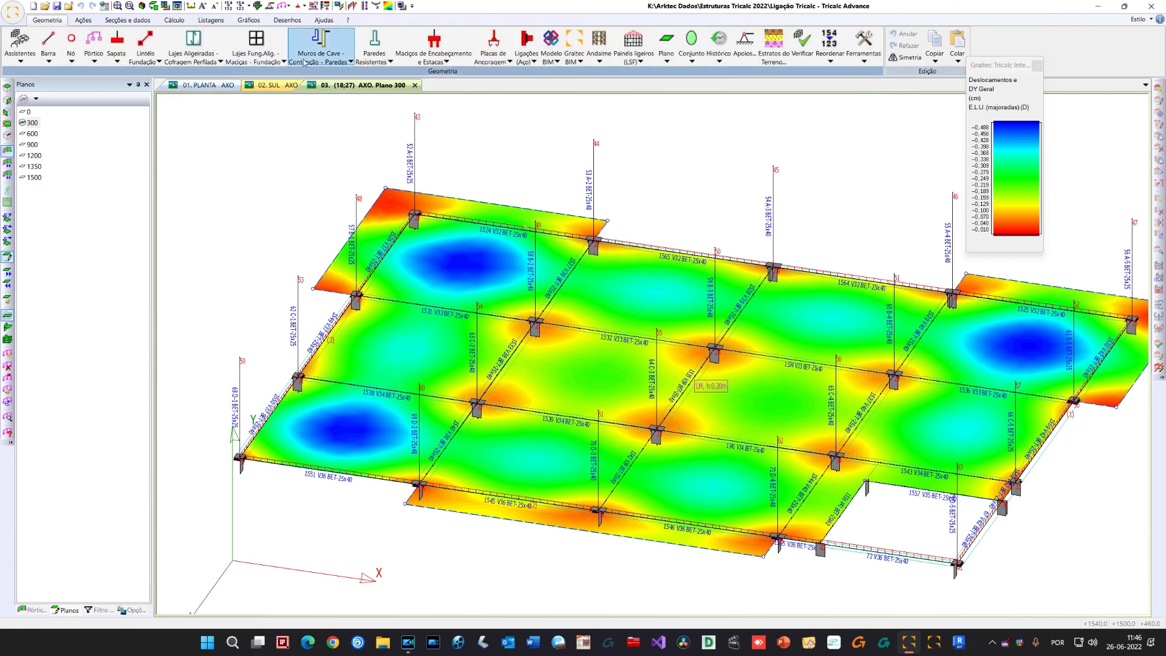
click(257, 62)
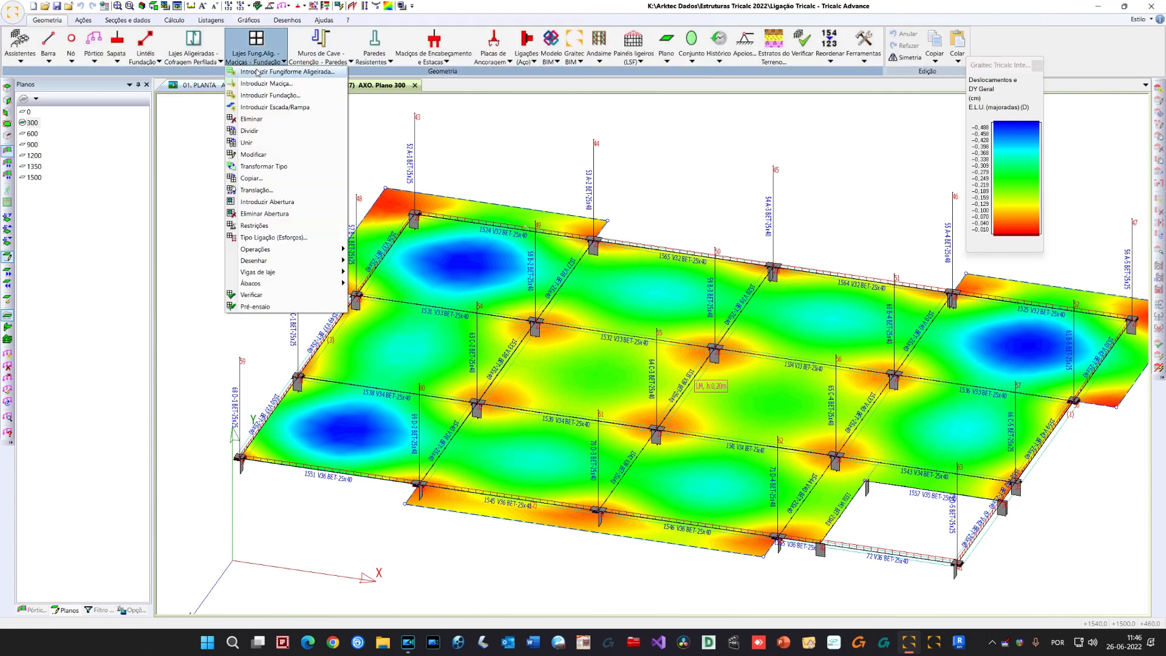
mouse_move(276, 262)
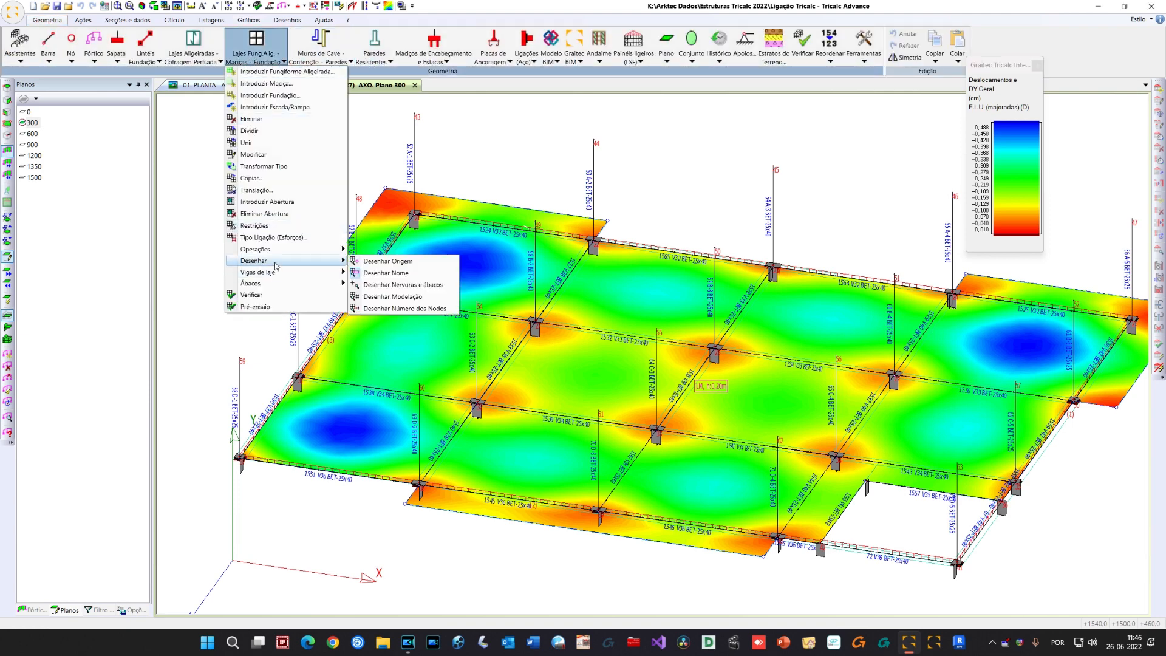
click(422, 288)
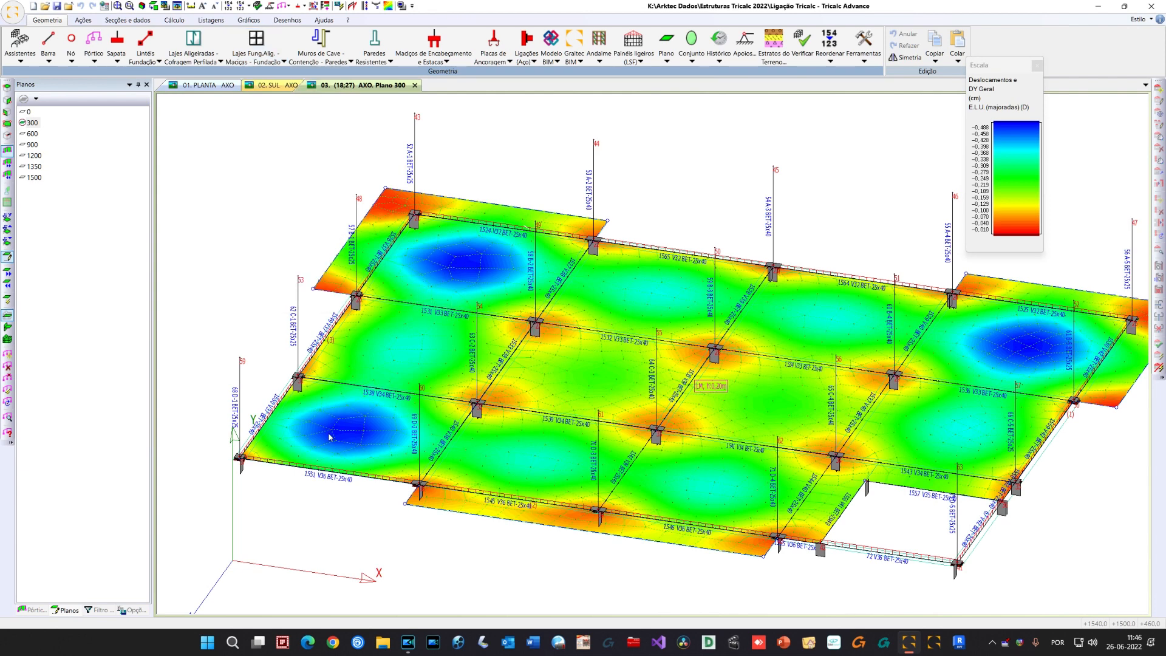
right_click(325, 355)
click(324, 353)
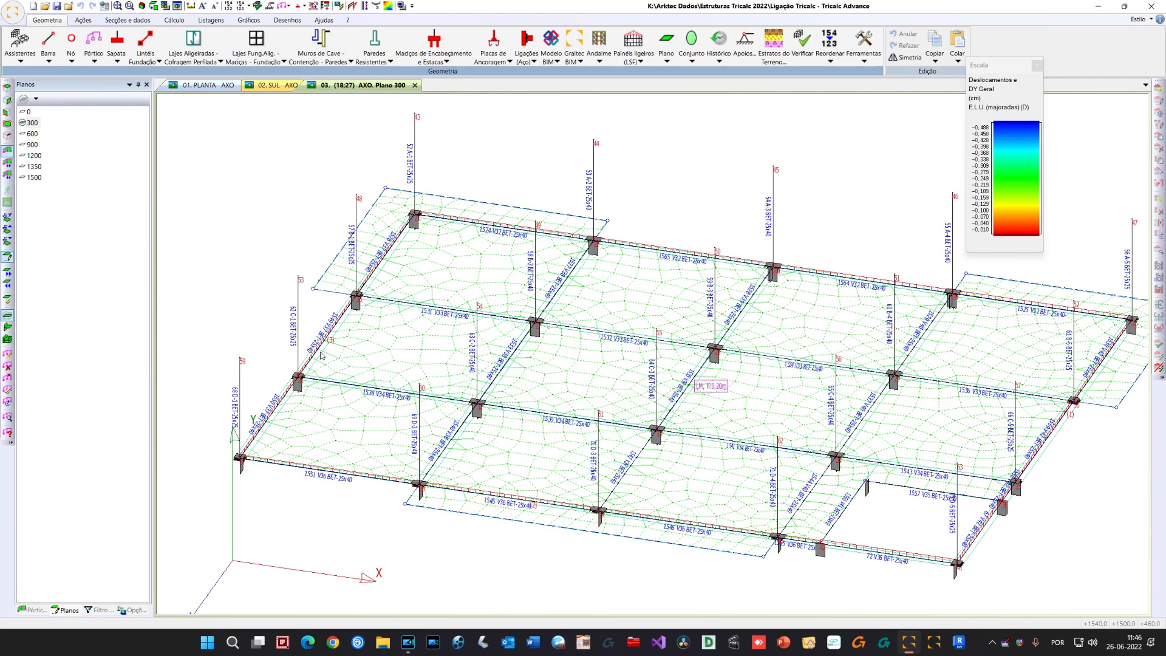
Inspect the factored ultimate-limit-state displacements at slab mesh nodes across plane 300, including the corner panels, and close the colour scale
mouse_move(377, 333)
mouse_move(449, 271)
mouse_move(651, 294)
mouse_move(1001, 350)
mouse_move(367, 434)
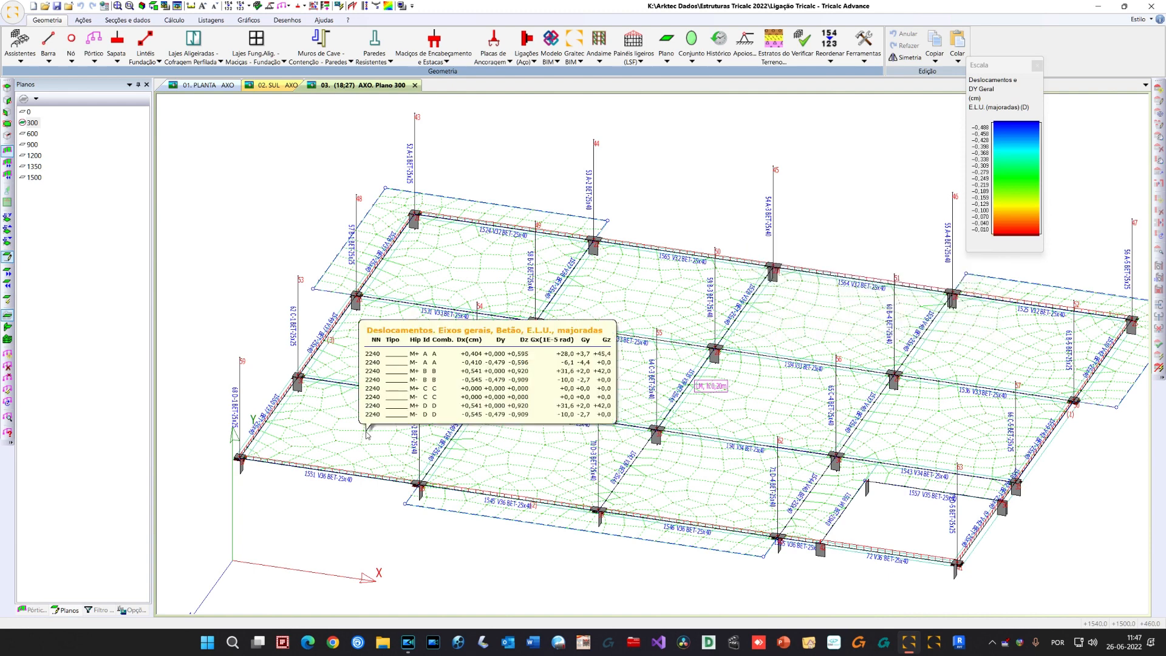
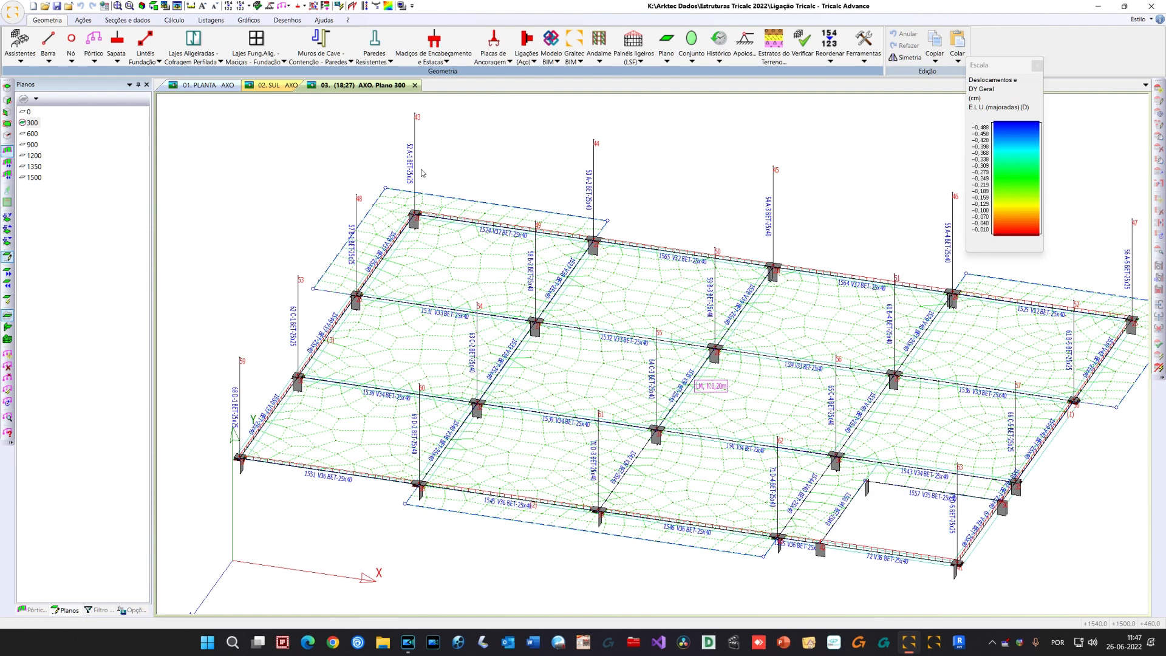
mouse_move(414, 165)
mouse_move(893, 327)
mouse_move(870, 281)
mouse_move(775, 232)
click(1035, 68)
Orbit plane 300 and redraw its DY Geral displacement isoareas for the most negative envelope
middle_drag(616, 286, 615, 285)
middle_drag(486, 290, 473, 296)
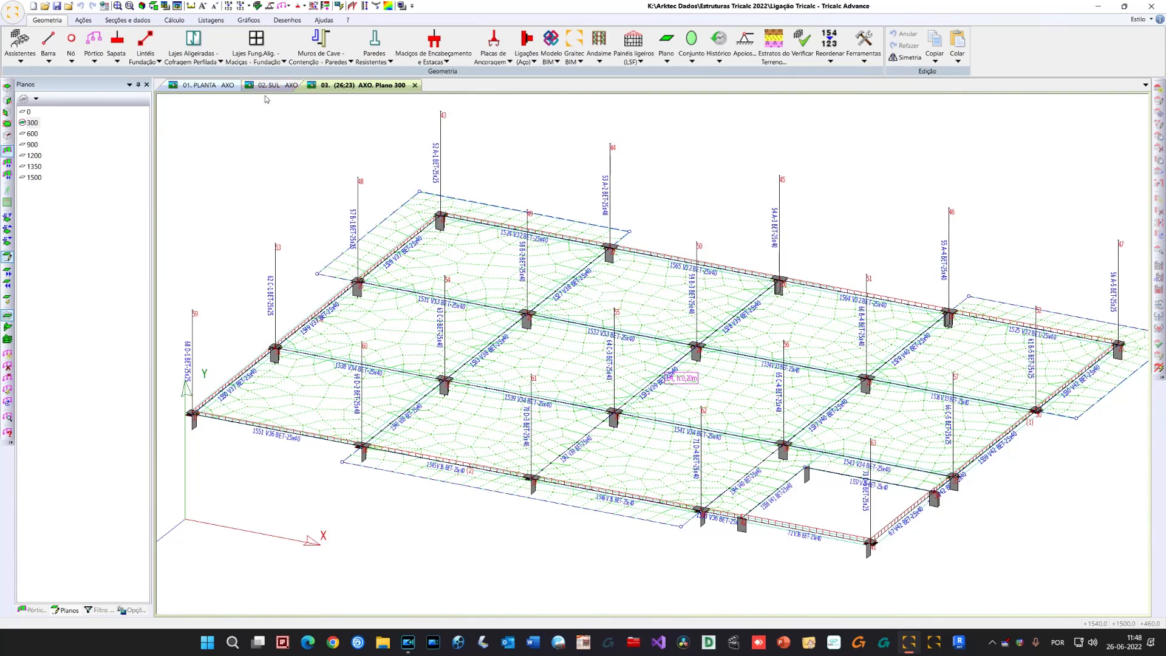
click(249, 20)
click(328, 58)
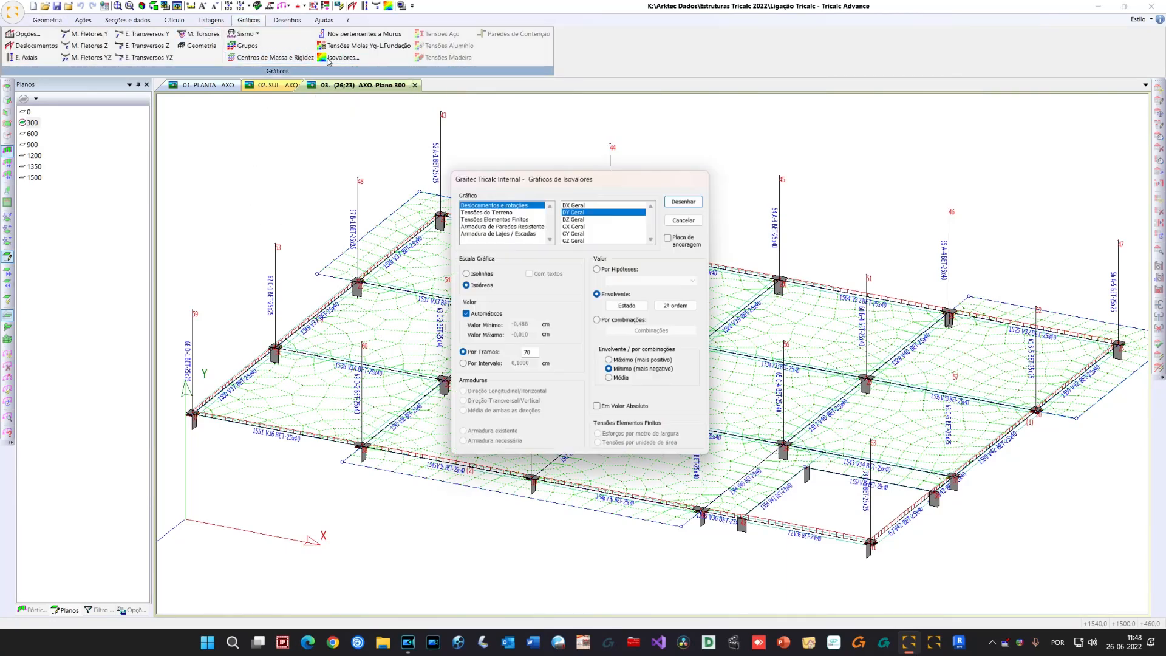
click(685, 199)
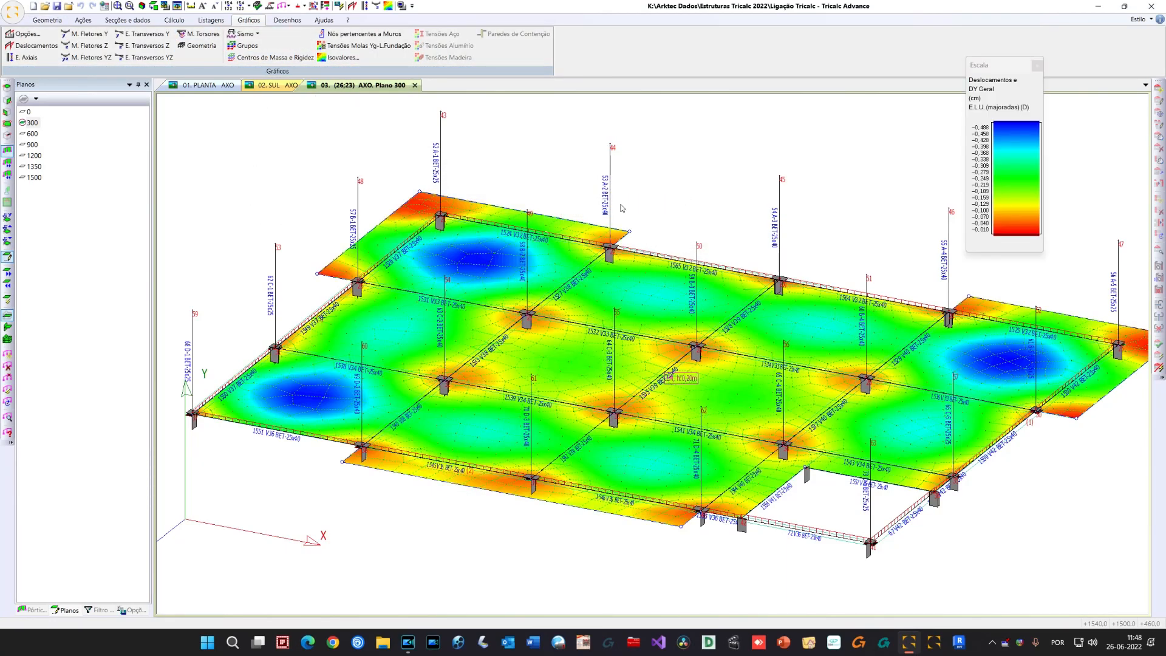
Plot the factored ultimate-limit-state vertical displacements of the concrete on plane 300 and close both colour scales
click(20, 44)
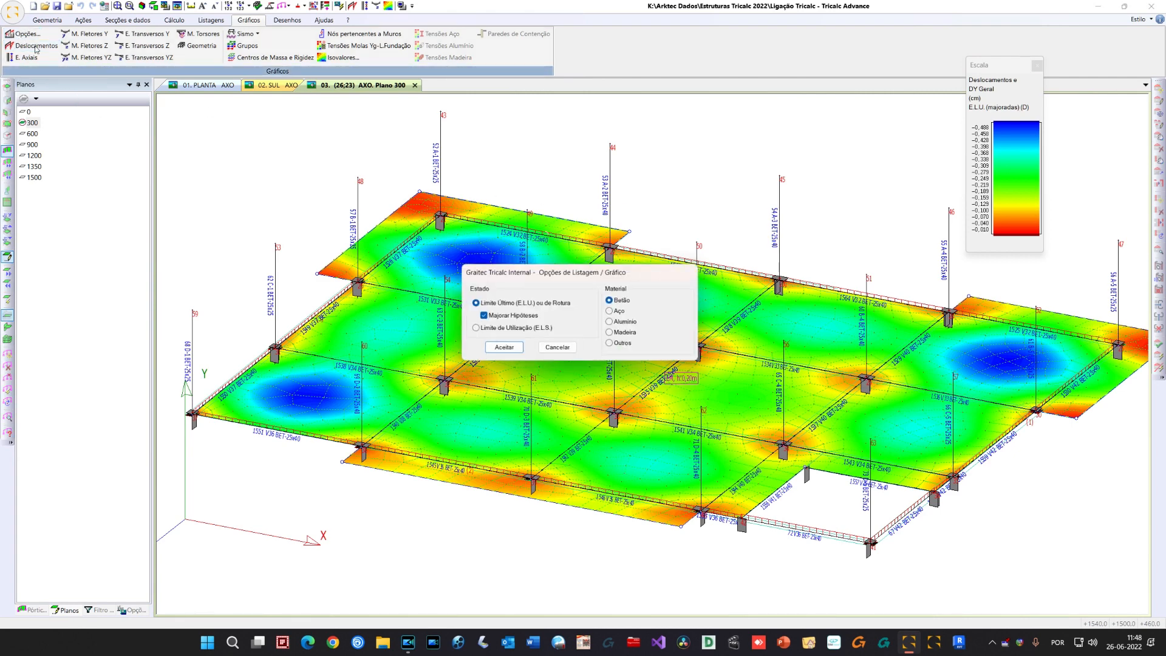
click(499, 351)
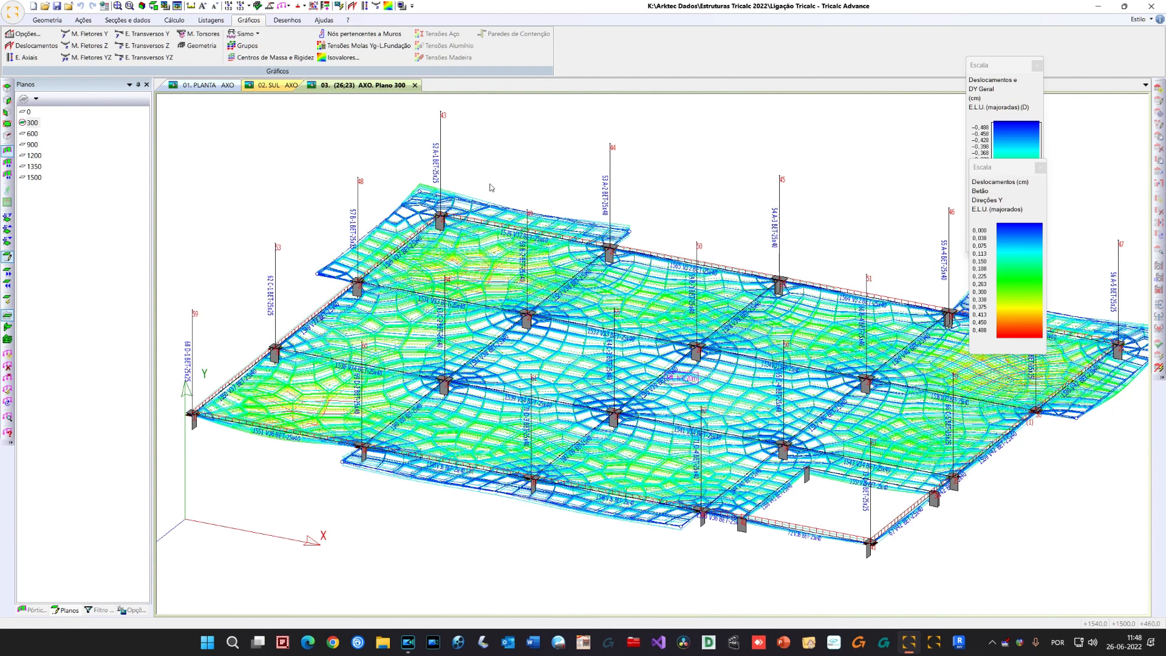
click(1040, 168)
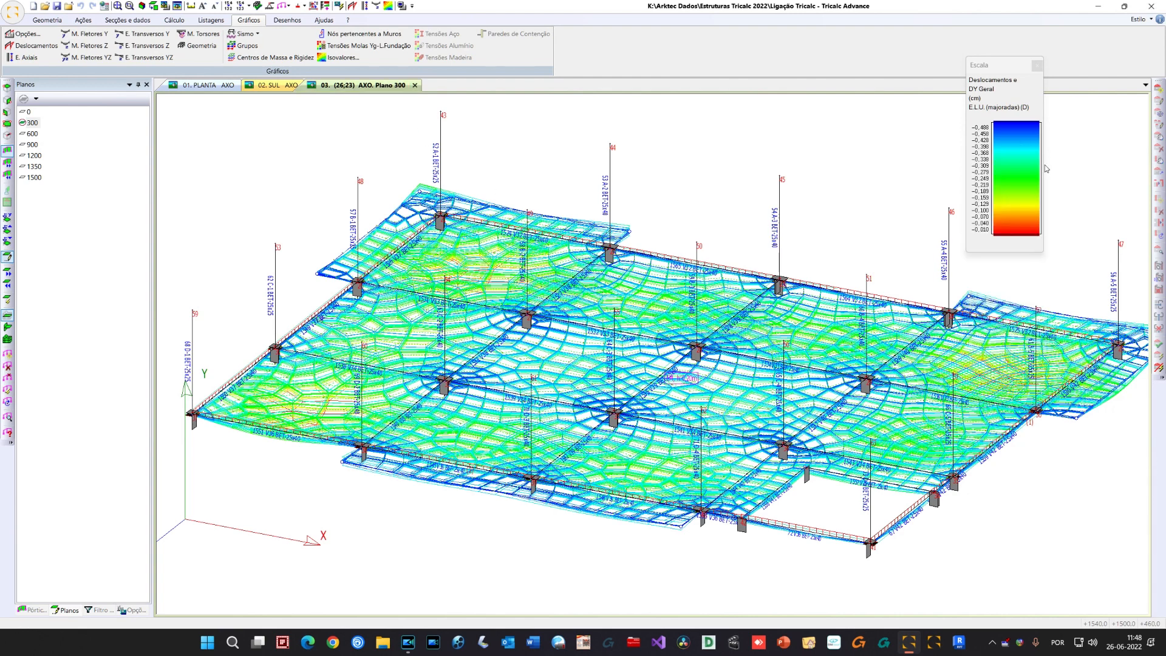
click(1037, 65)
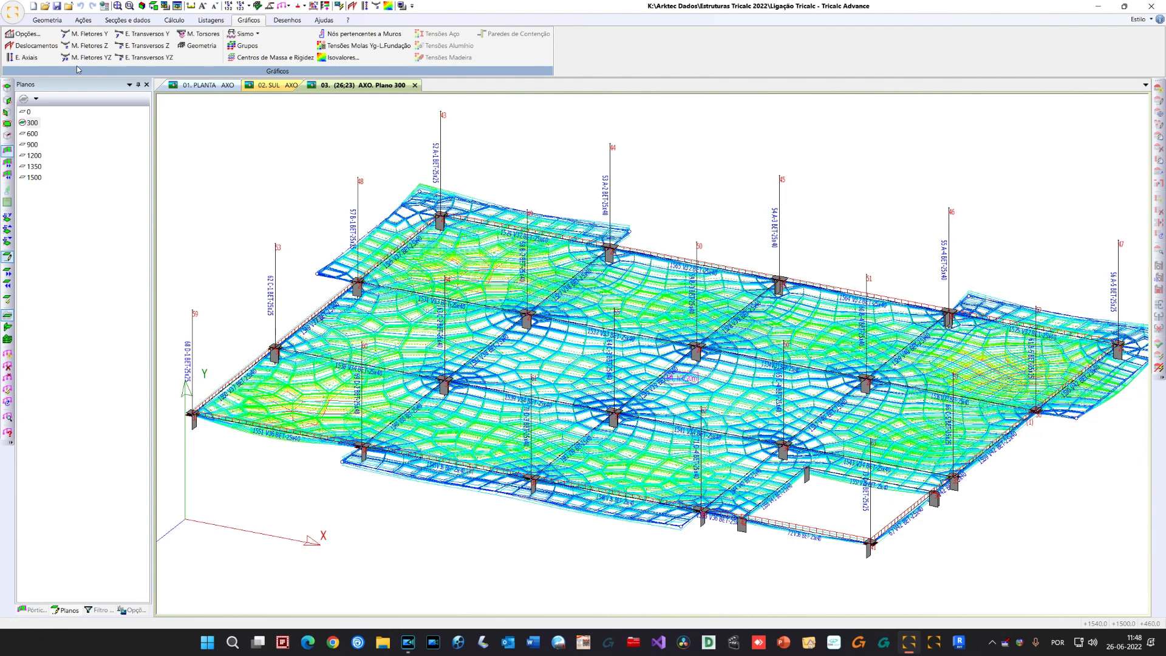
Plot the concrete's axial forces and the combined YZ bending moments on plane 300, and examine the moment diagrams from another angle
click(25, 57)
click(511, 352)
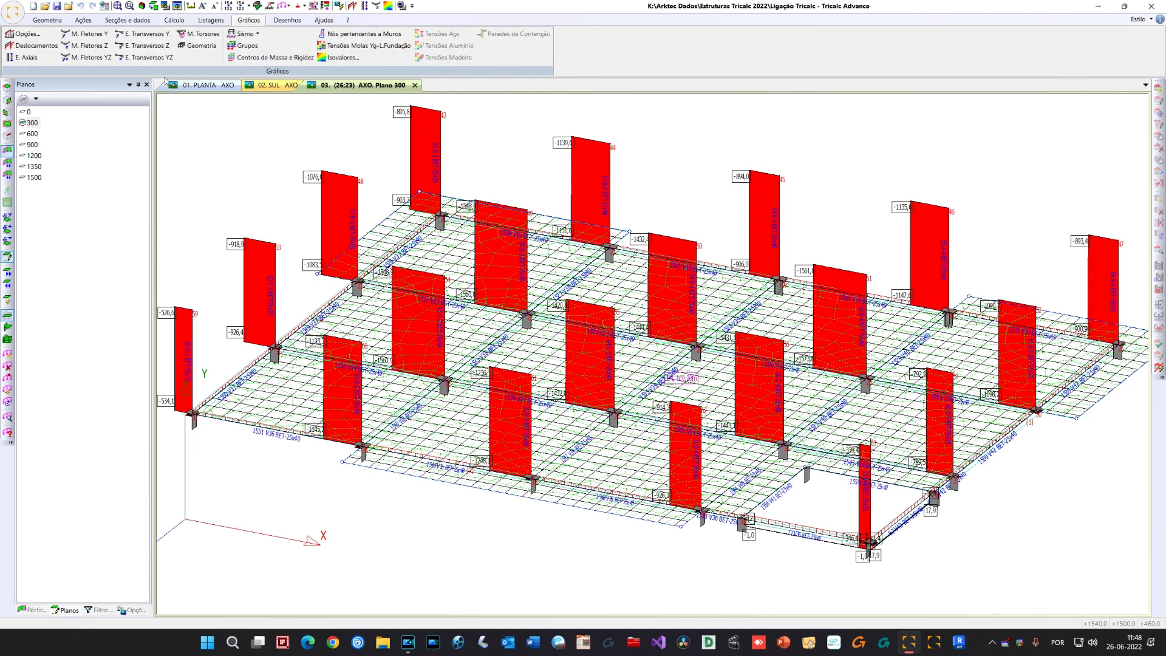
click(103, 59)
click(505, 344)
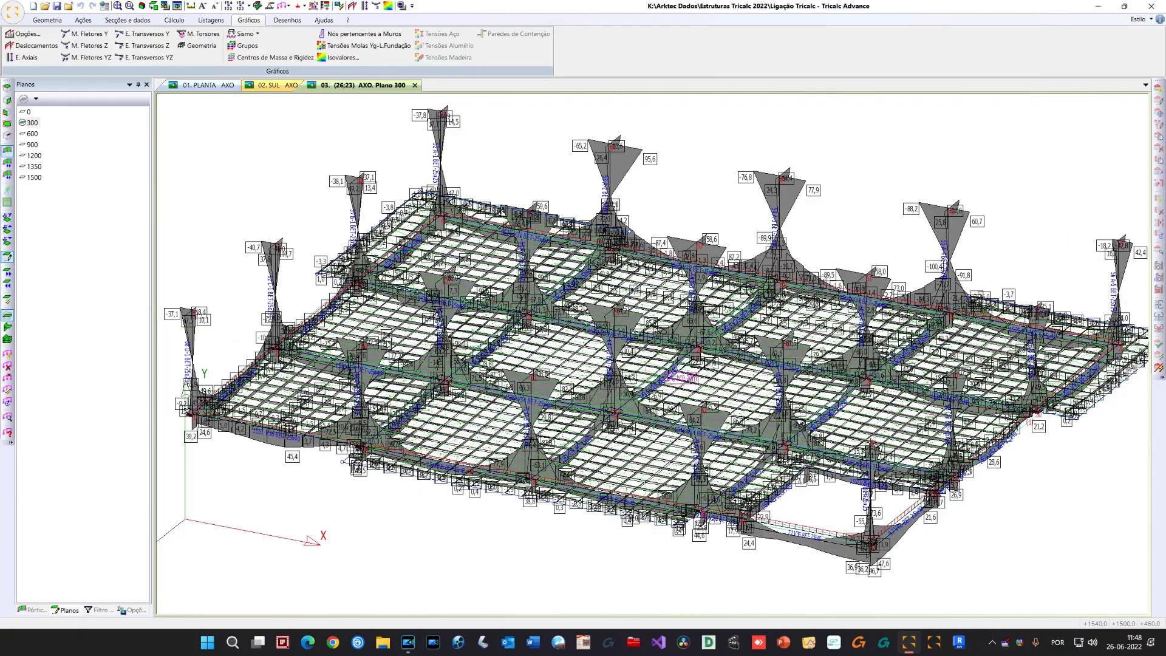
middle_drag(481, 433, 476, 433)
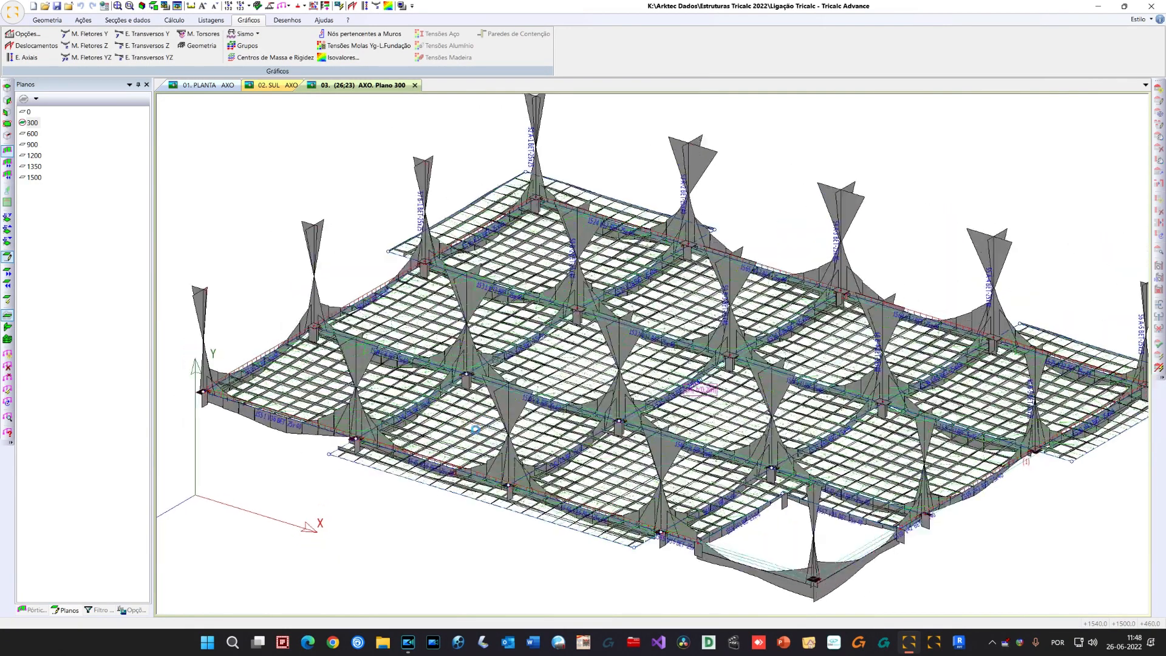
scroll(476, 433, up, 3)
scroll(476, 433, up, 3)
scroll(477, 432, down, 3)
scroll(477, 433, down, 4)
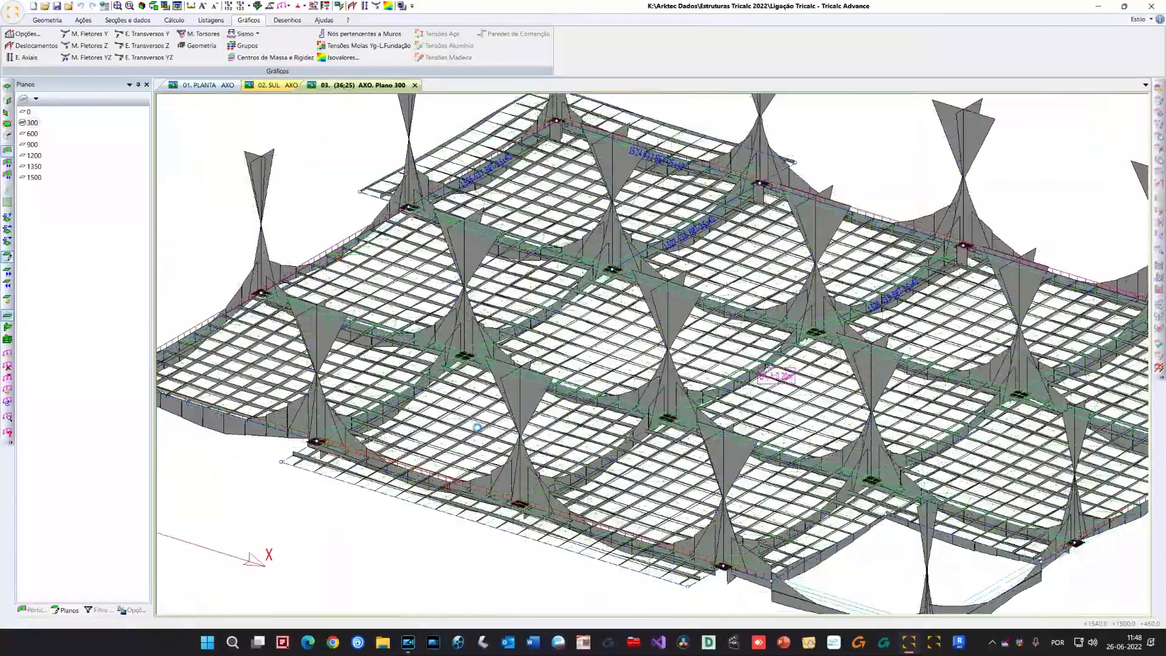
Clear the bending moment diagrams by returning plane 300 to its plain geometry
right_click(291, 183)
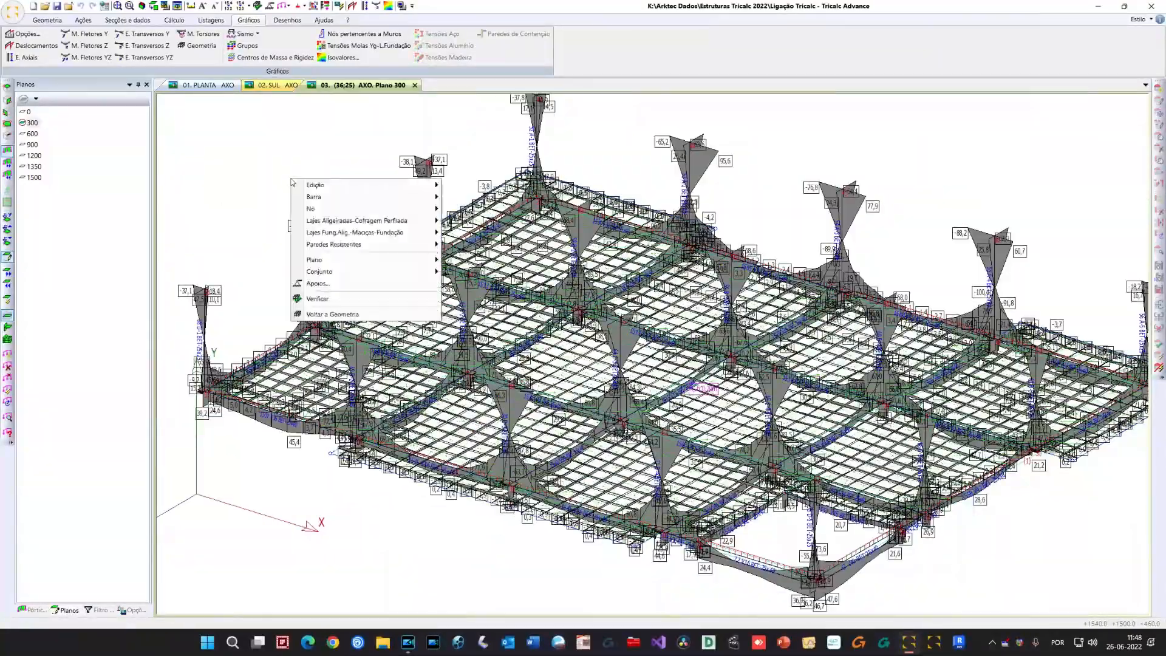
click(373, 314)
scroll(377, 289, up, 3)
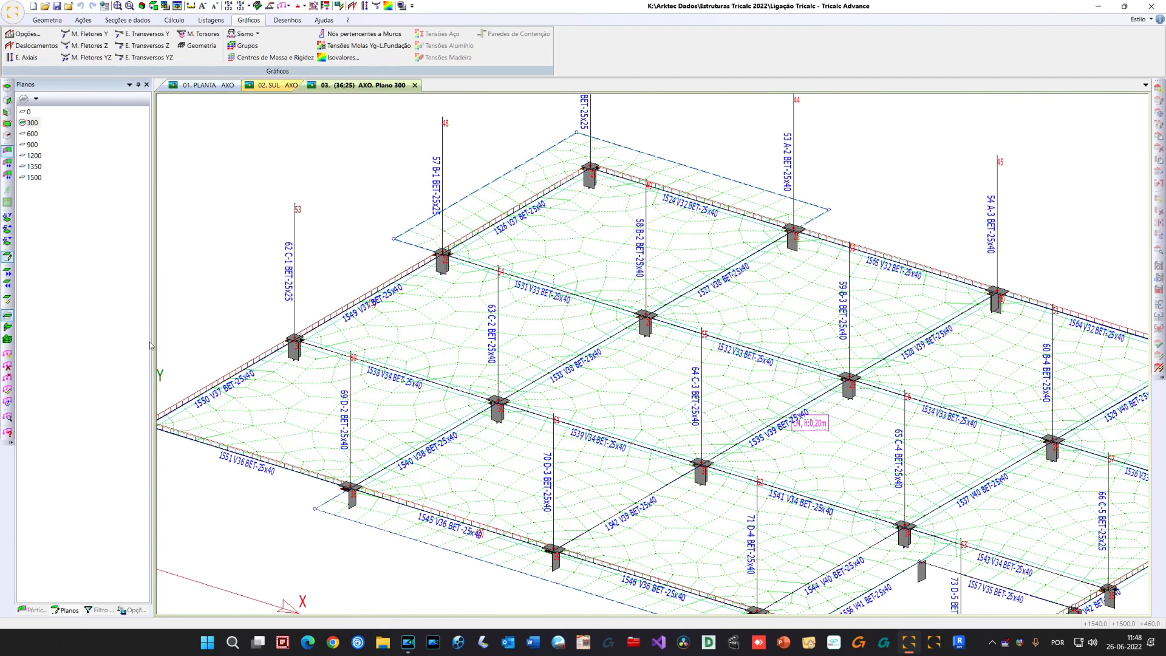
scroll(271, 285, down, 3)
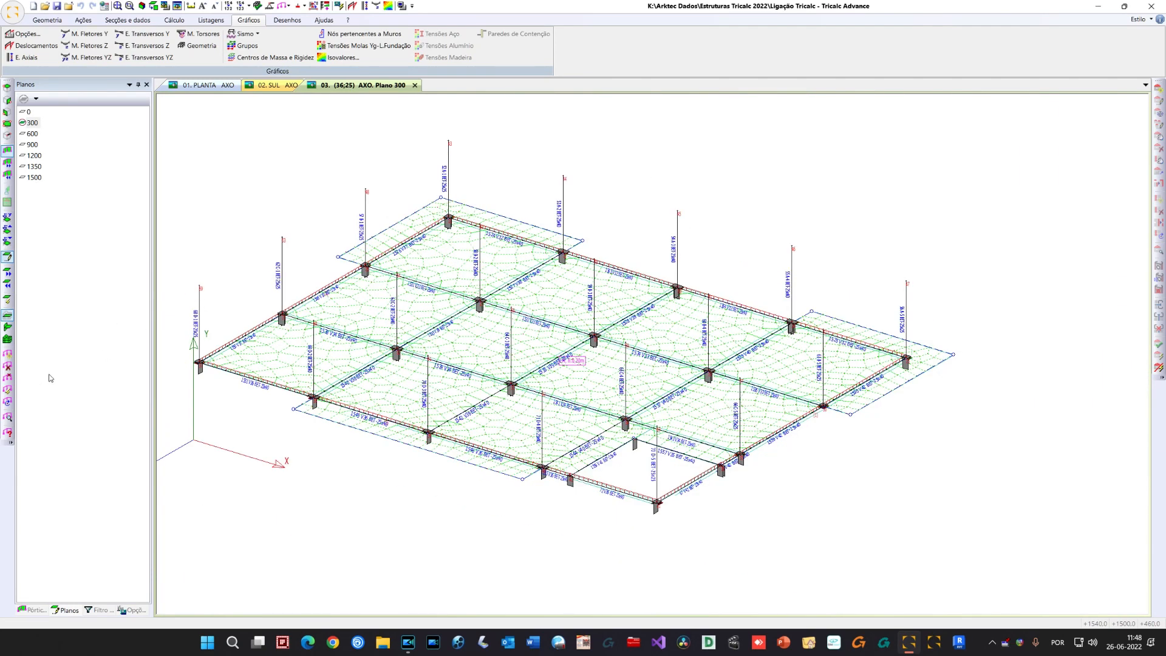
Isolate frame 1 in the east elevation and plot the concrete's factored ultimate-limit-state vertical displacements
click(33, 610)
click(28, 111)
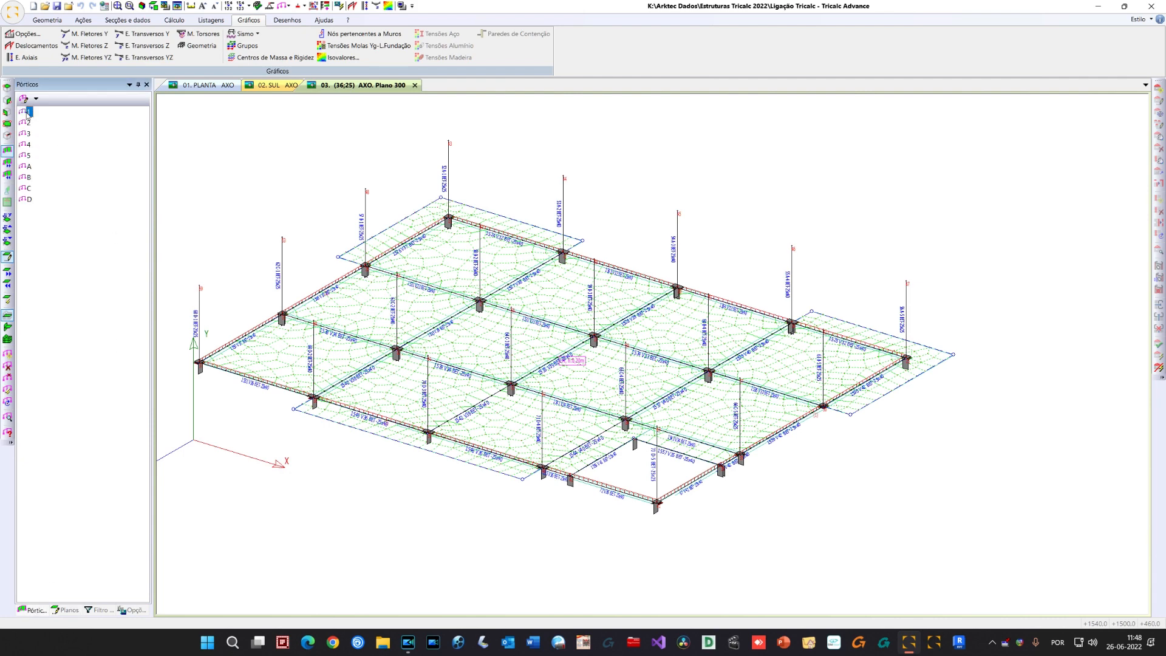
click(153, 7)
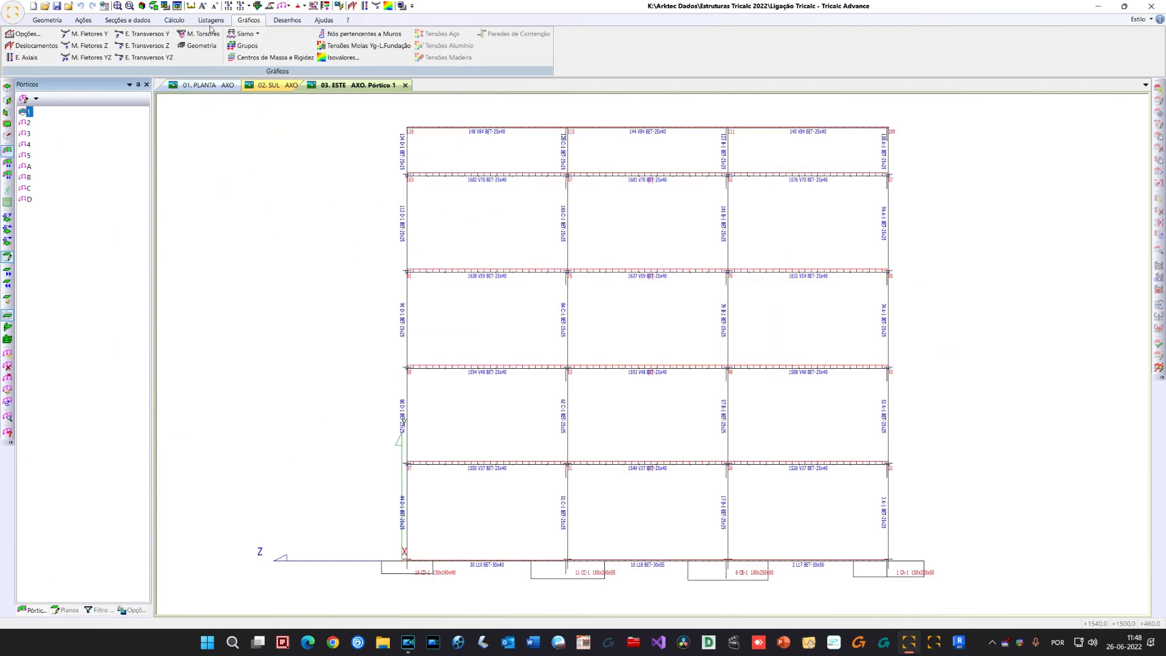
click(52, 46)
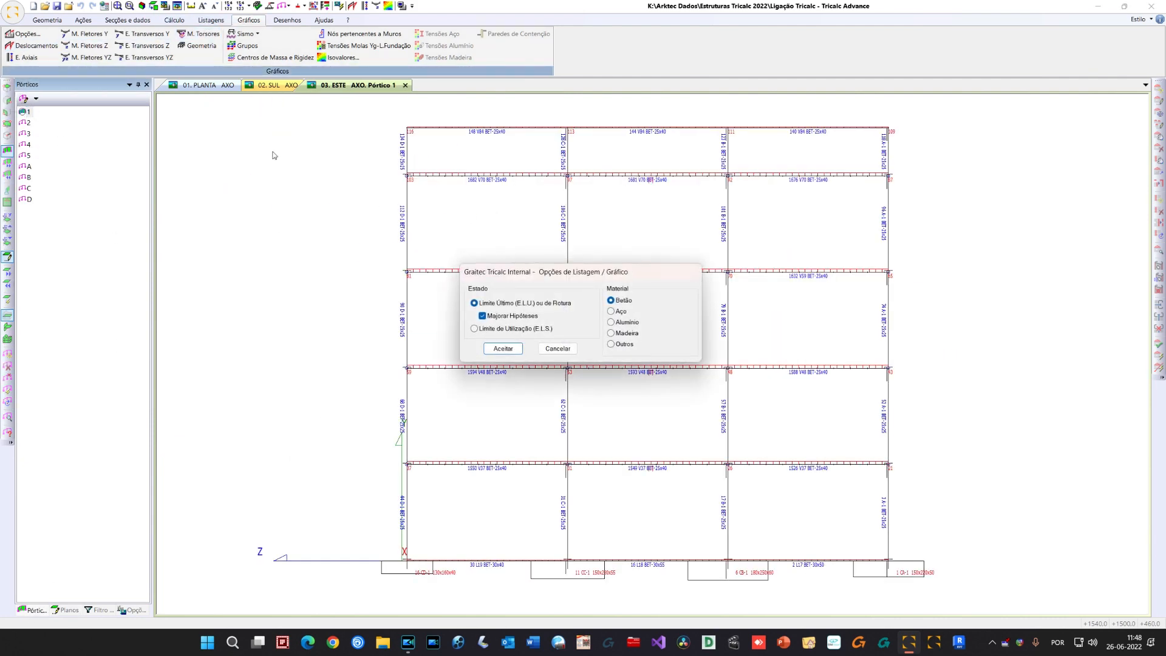
click(487, 335)
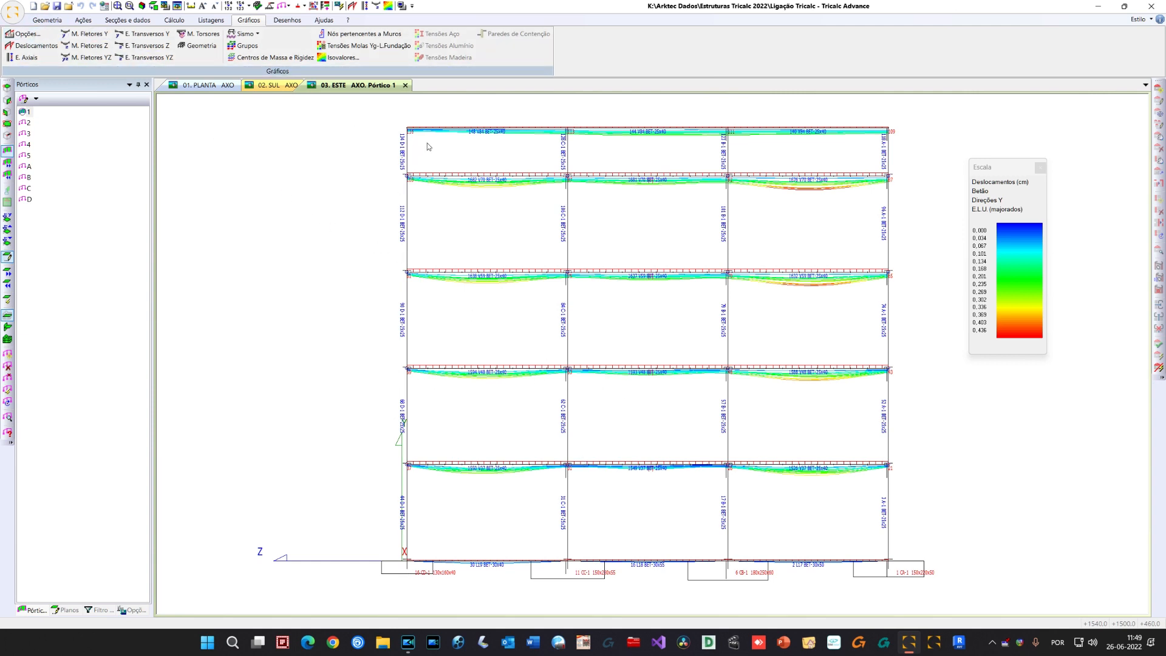
Include the X and Z directions in the displacement graphs and replot the concrete's factored ultimate-limit-state displacements on frame 1
click(24, 34)
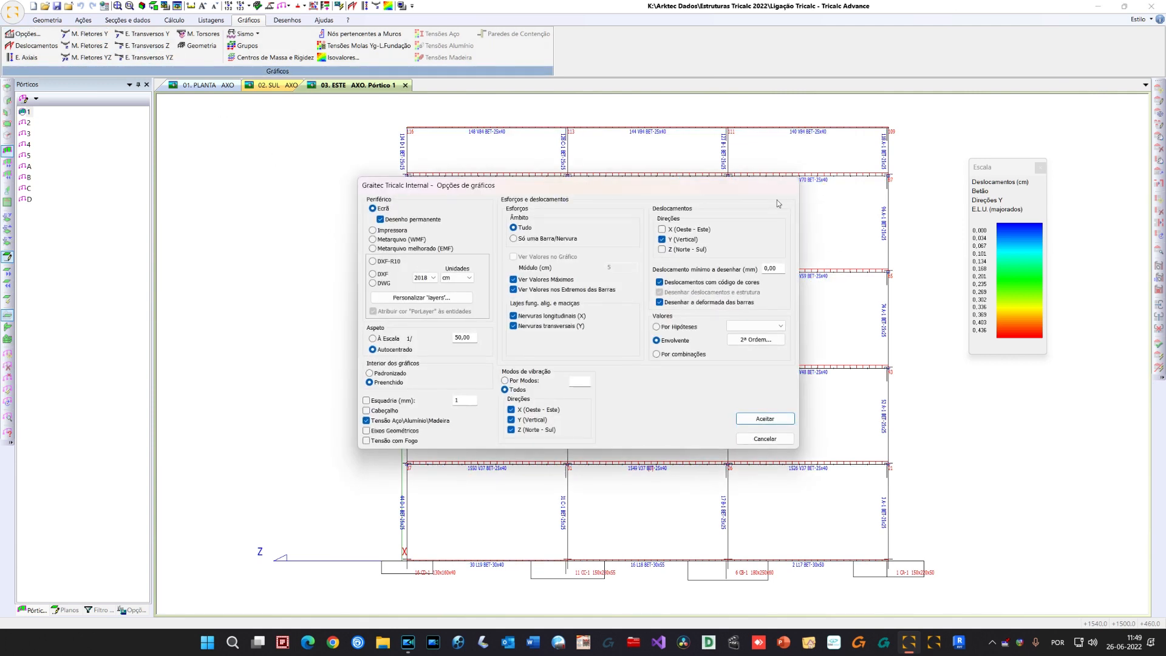
click(684, 249)
click(761, 421)
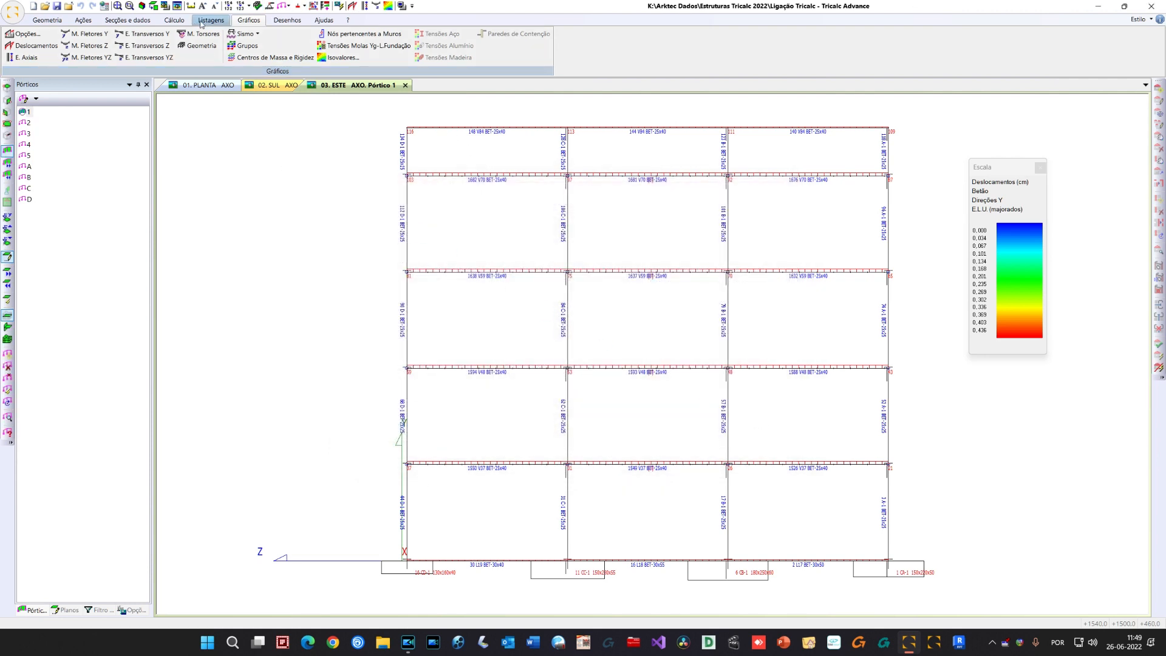
click(41, 49)
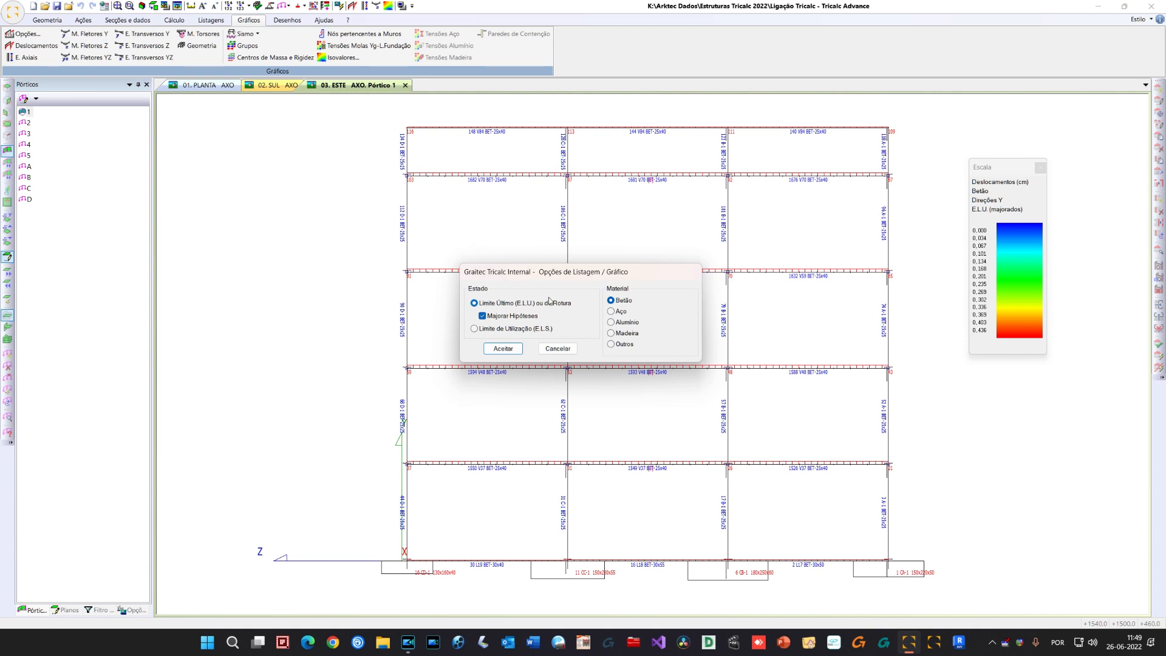
click(503, 349)
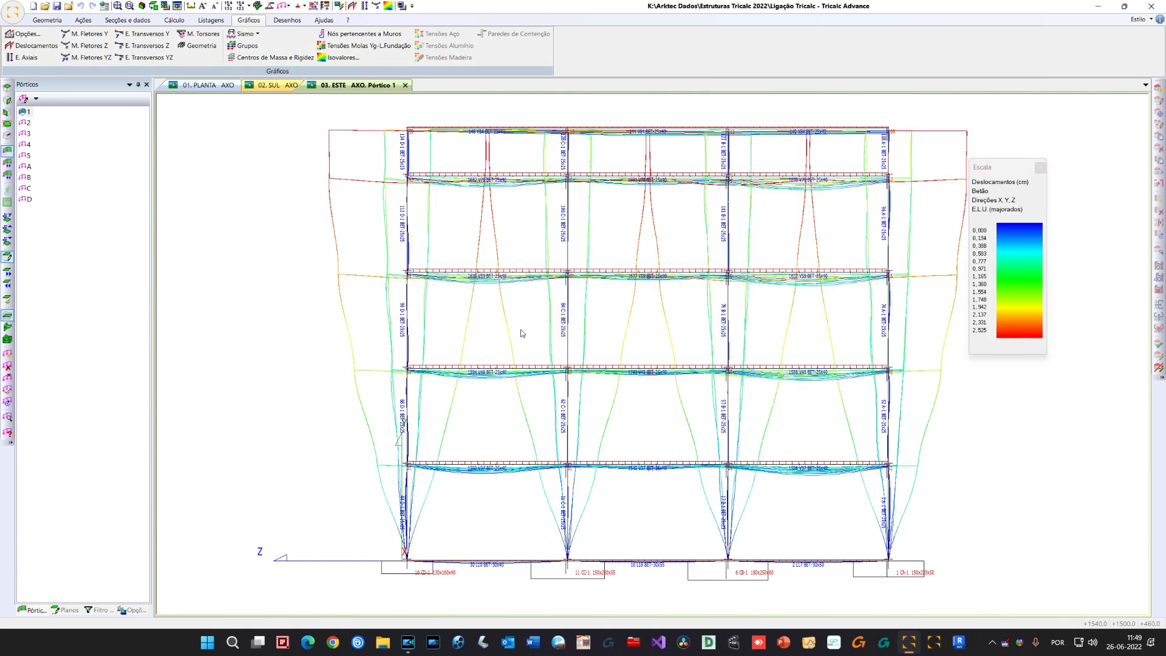
mouse_move(706, 361)
middle_down()
mouse_move(665, 365)
mouse_move(704, 364)
middle_up()
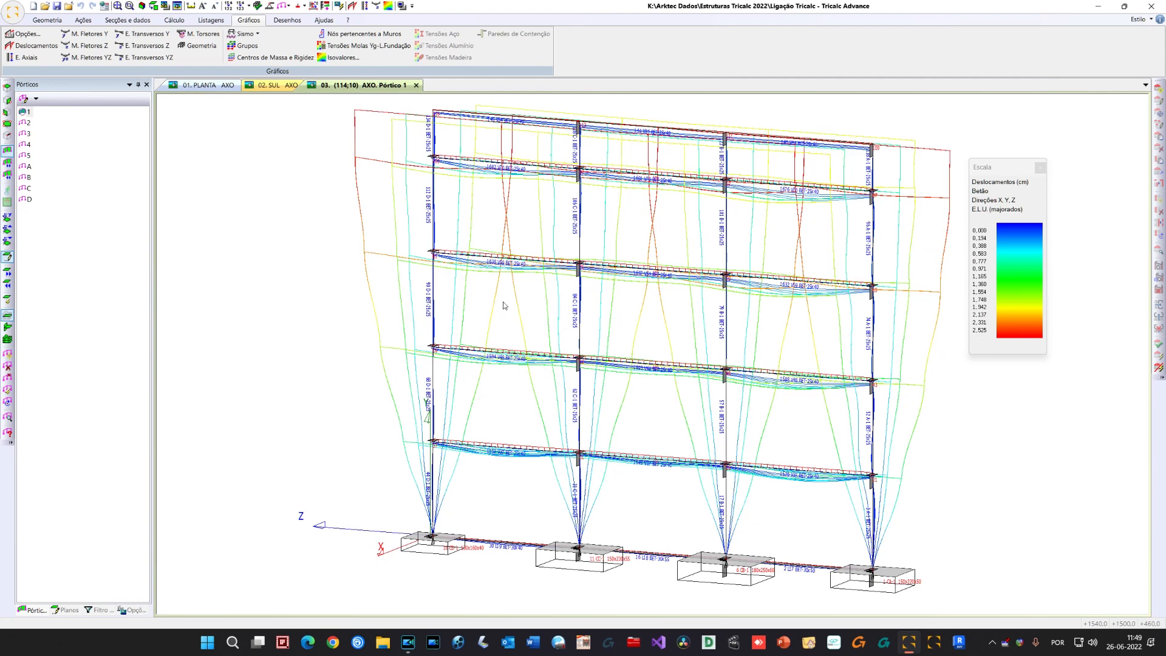
Set the displacement graph scale to 20 and return frame 1 to its east elevation
click(190, 6)
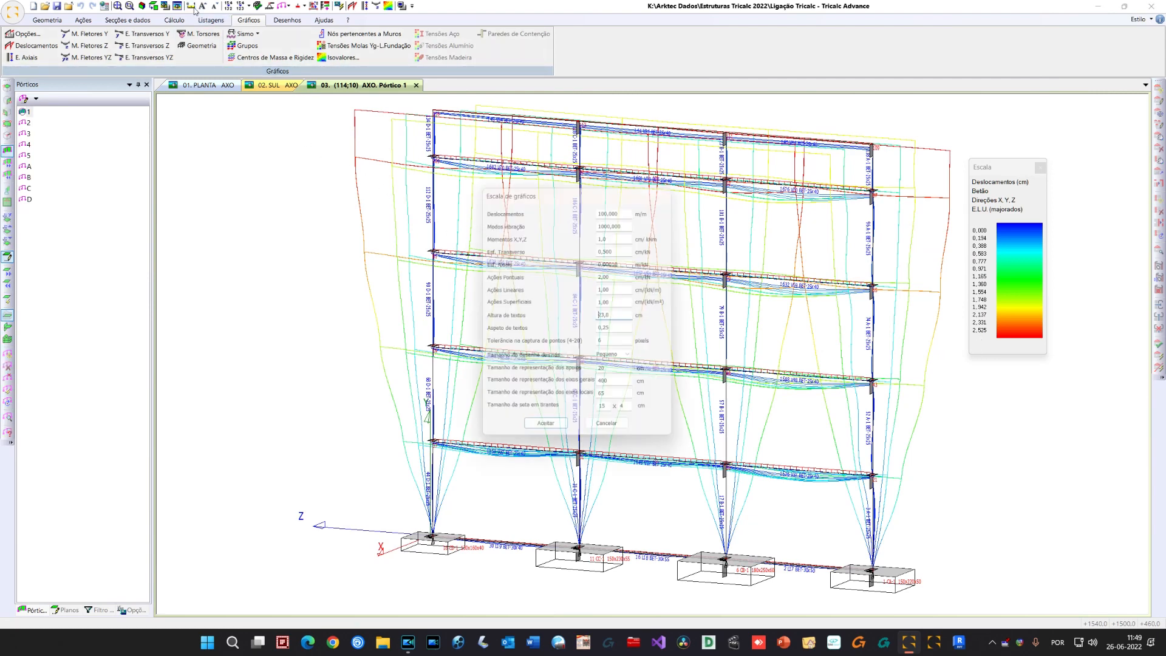
drag(629, 208, 537, 198)
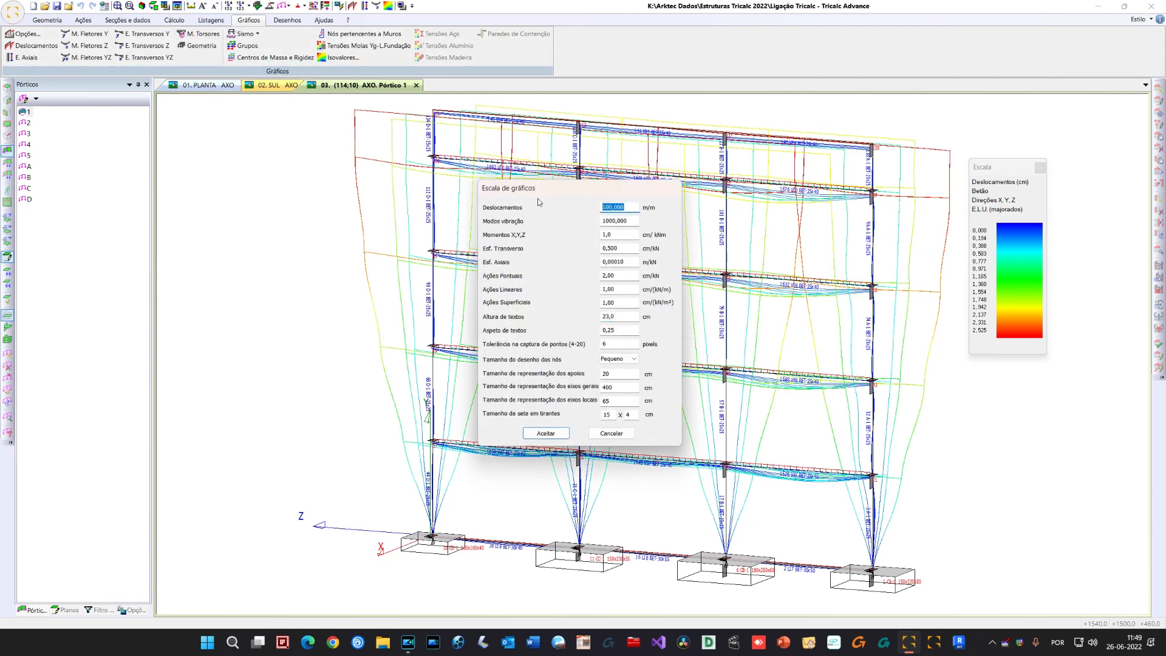
text(20)
click(546, 433)
mouse_move(553, 410)
middle_down()
mouse_move(528, 403)
mouse_move(539, 406)
middle_up()
click(153, 7)
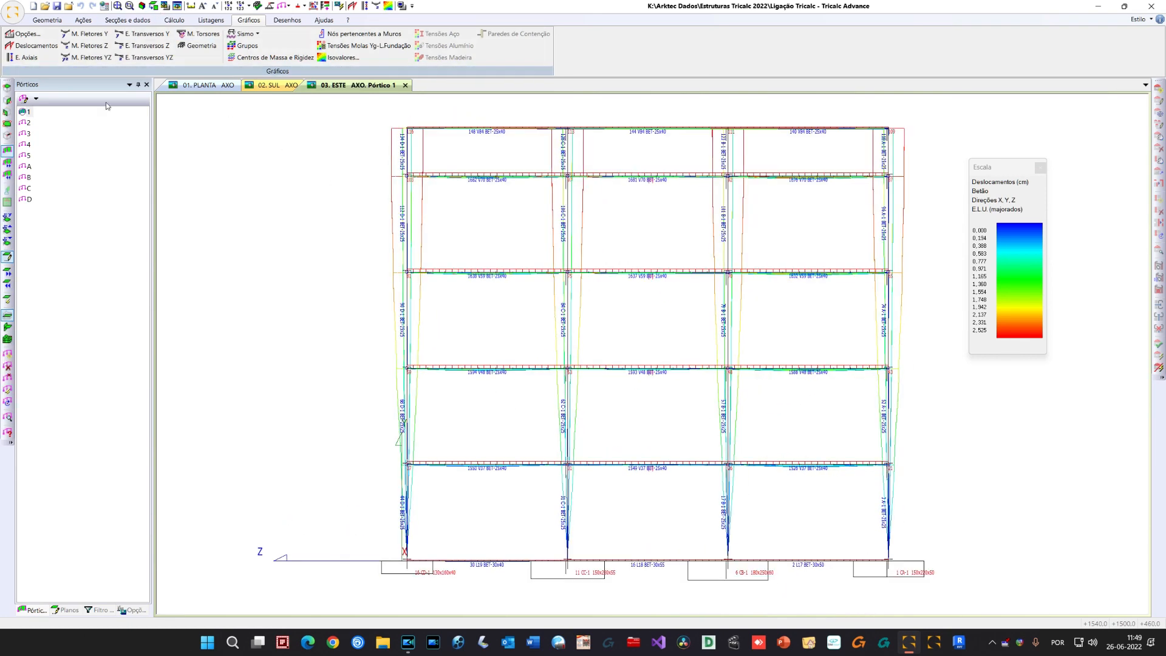
Examine the displacement graphs of frames 2, 3, 4 and 5 one after another in the east elevation
click(28, 122)
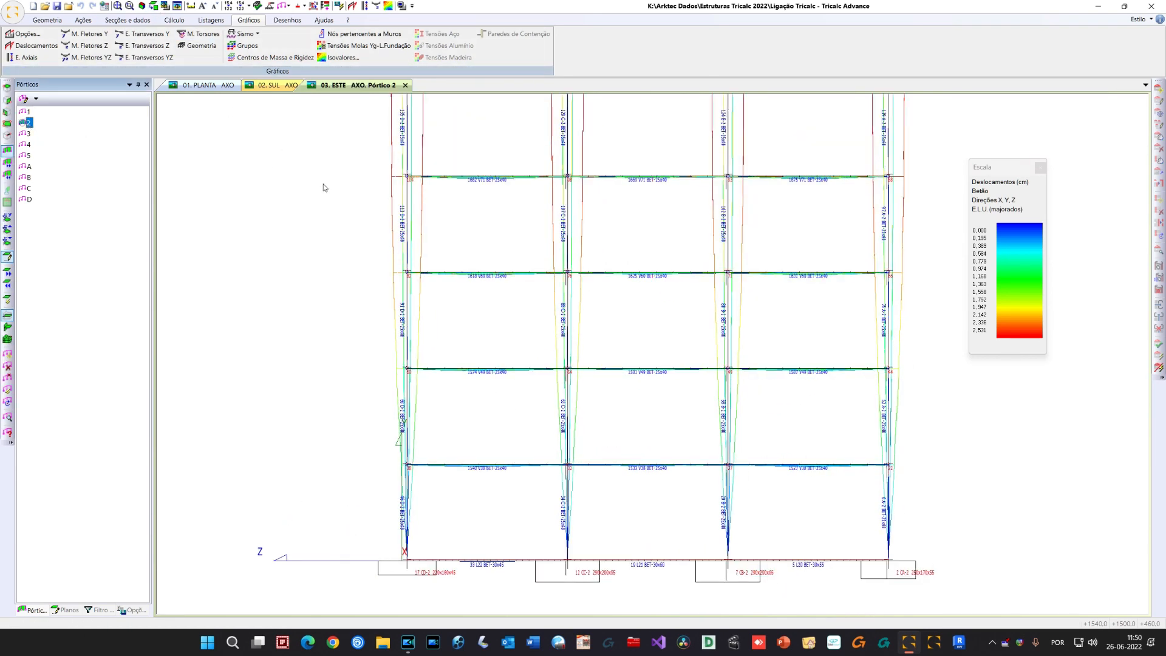
scroll(323, 182, down, 1)
middle_drag(330, 202, 333, 257)
click(29, 134)
click(28, 145)
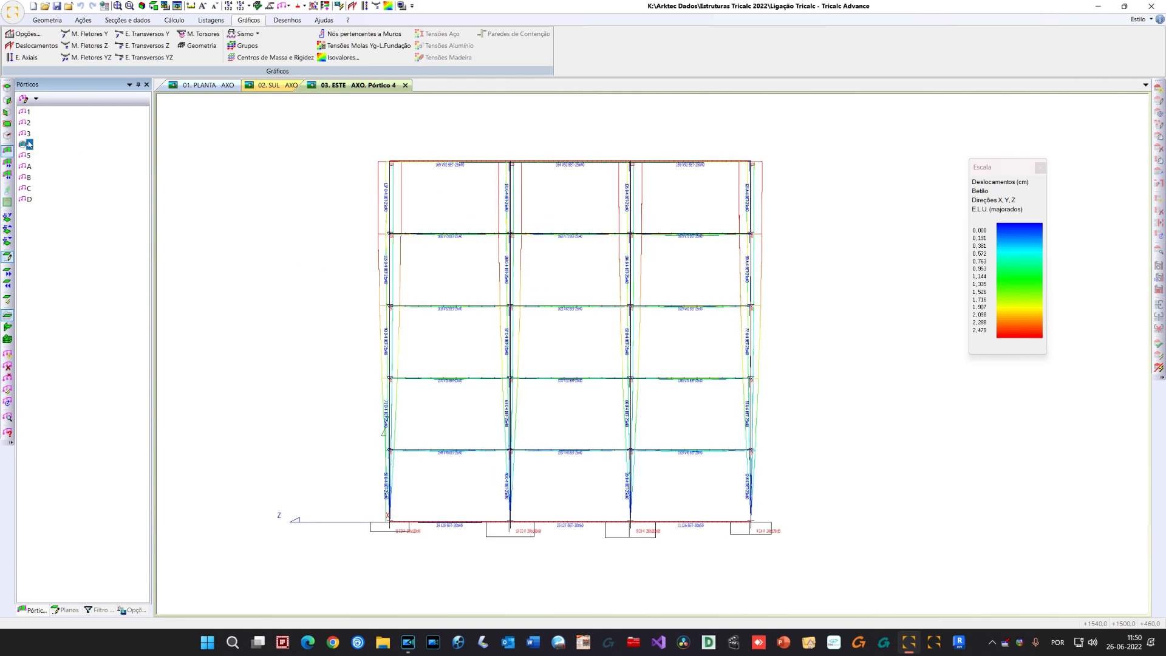
click(27, 158)
Isolate frame A in the south elevation and plot the concrete's axial forces
click(27, 169)
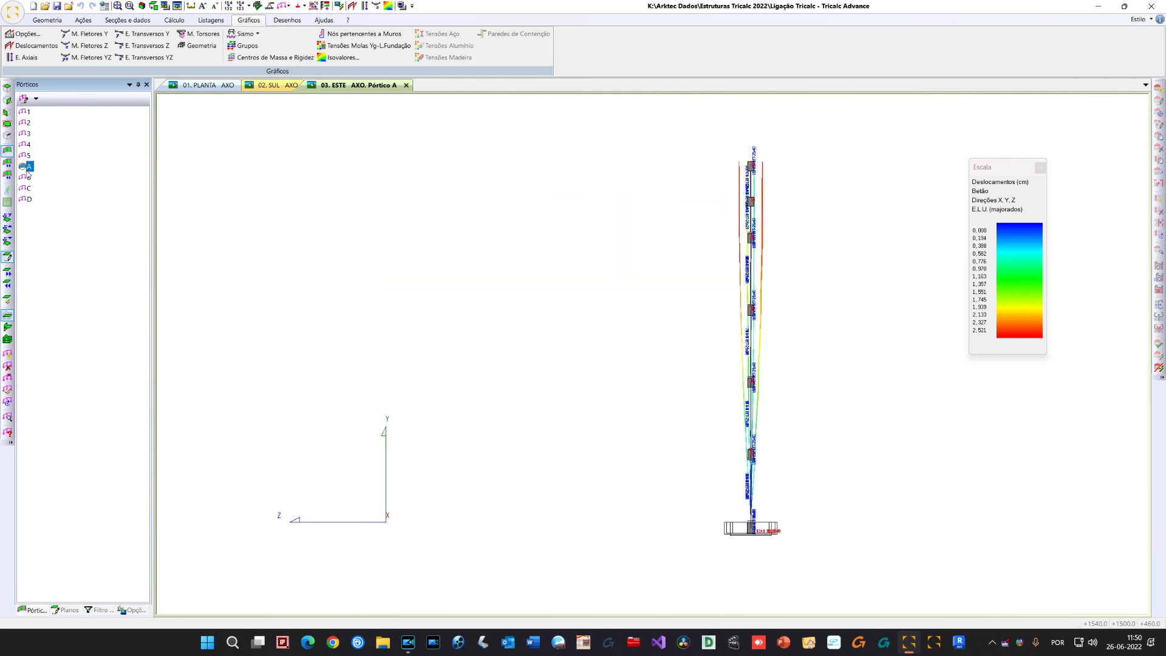
click(155, 6)
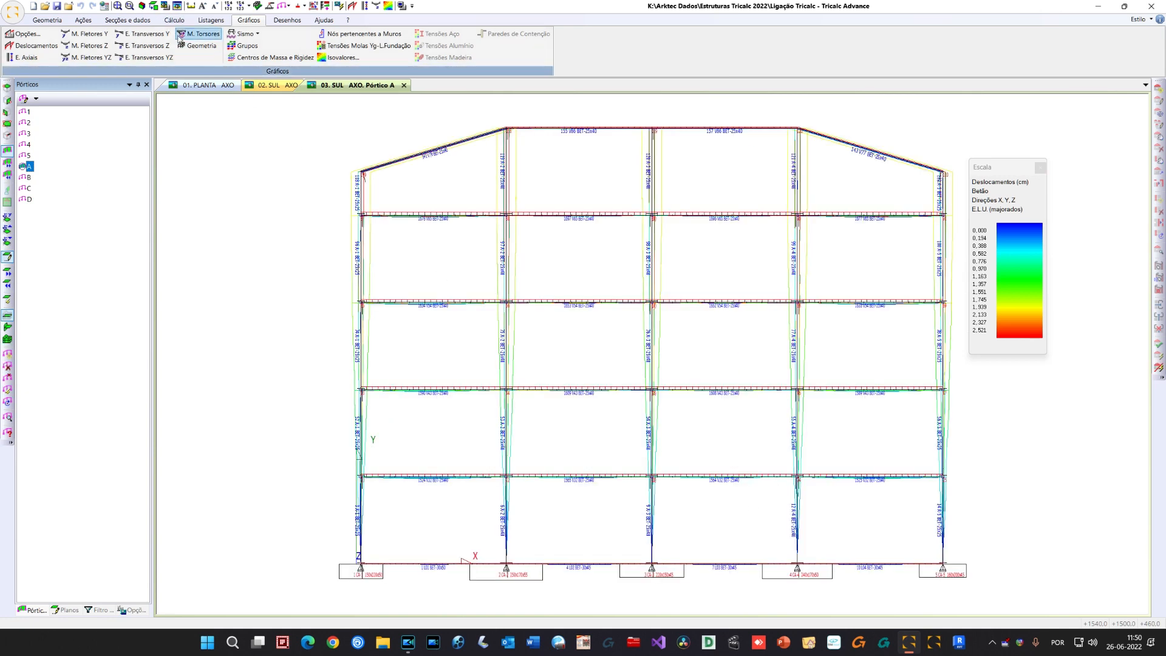
click(206, 22)
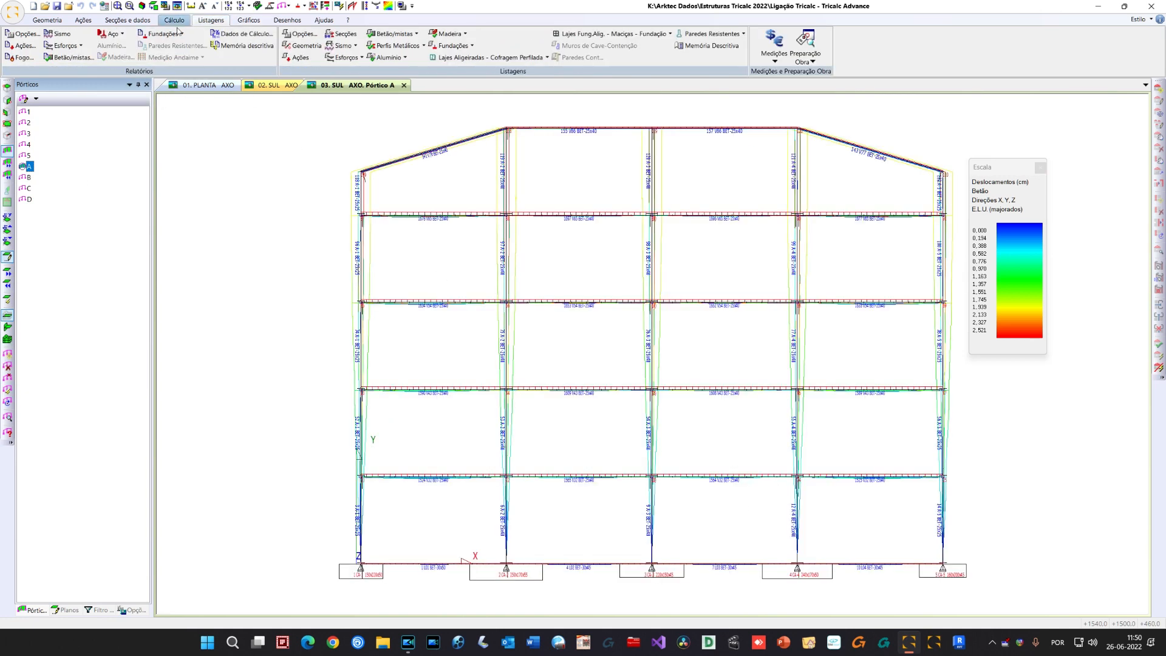
click(250, 21)
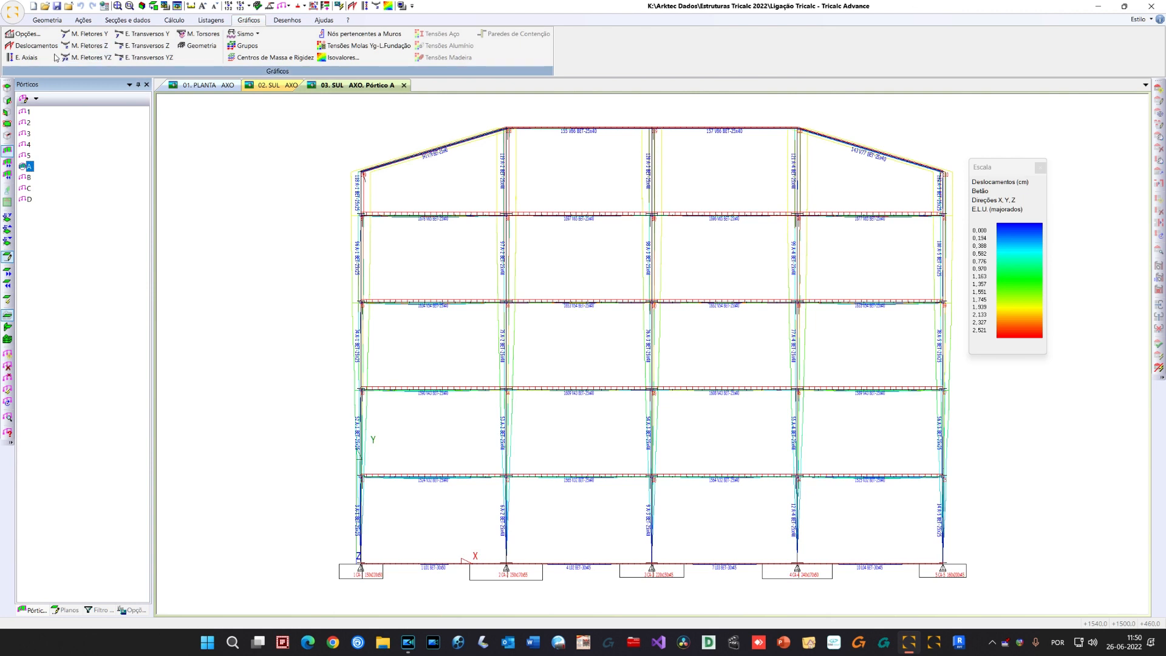
click(24, 57)
click(515, 348)
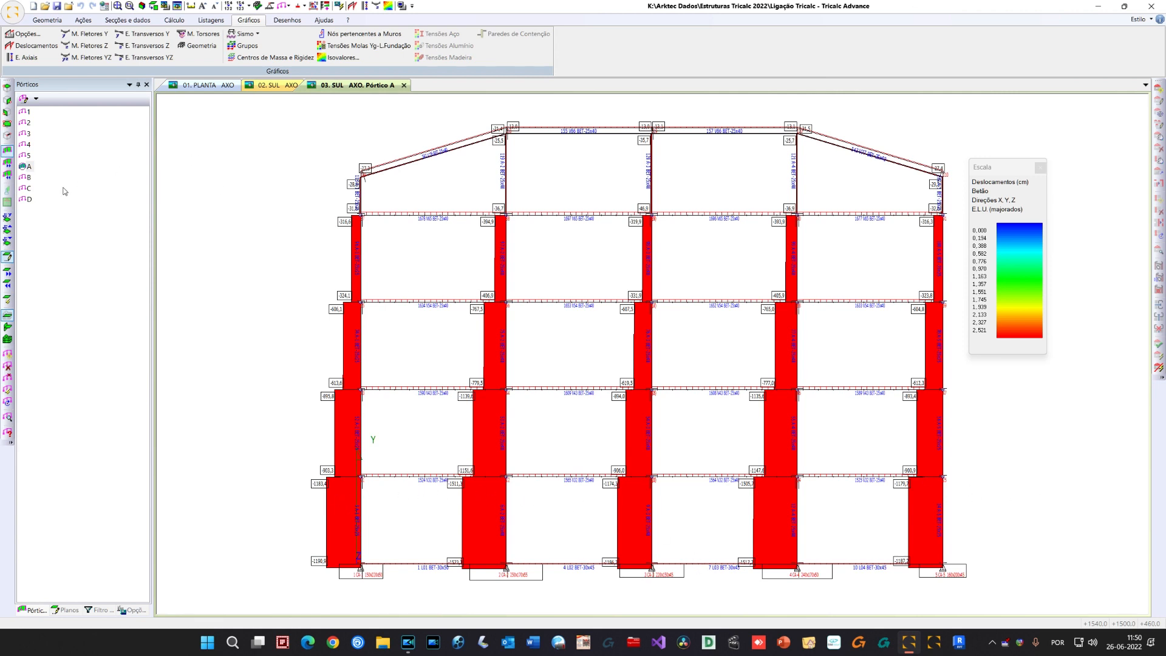
Examine the axial force diagrams of frames B, C and D in turn, viewing frame D from an oblique angle
click(24, 177)
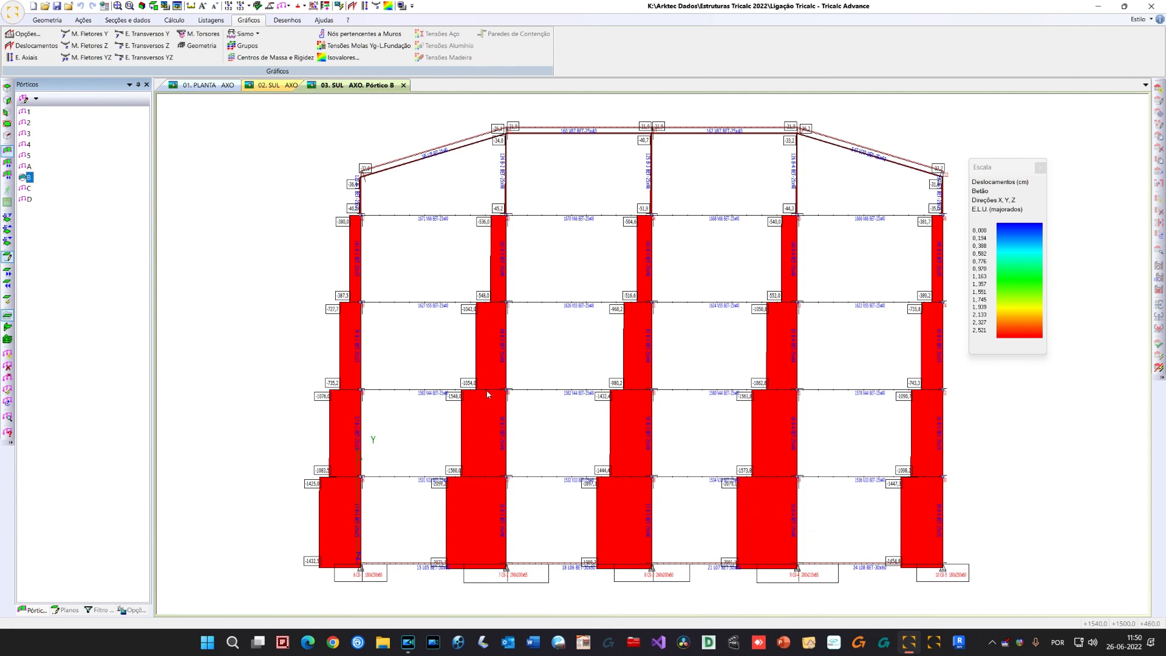
click(29, 188)
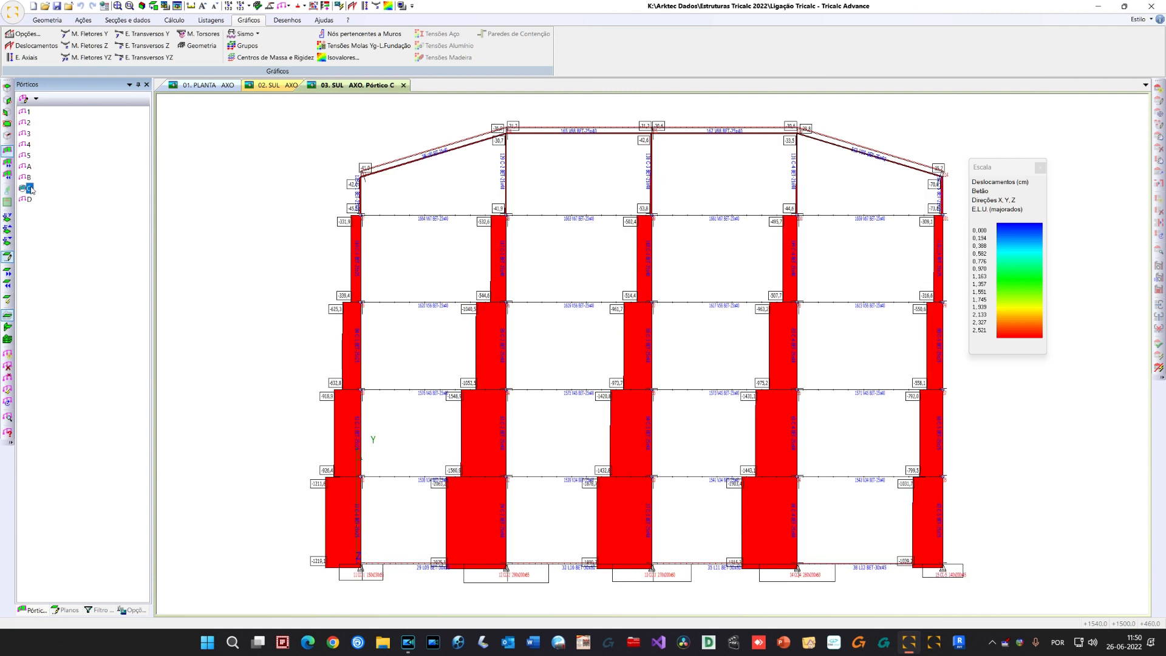
click(25, 199)
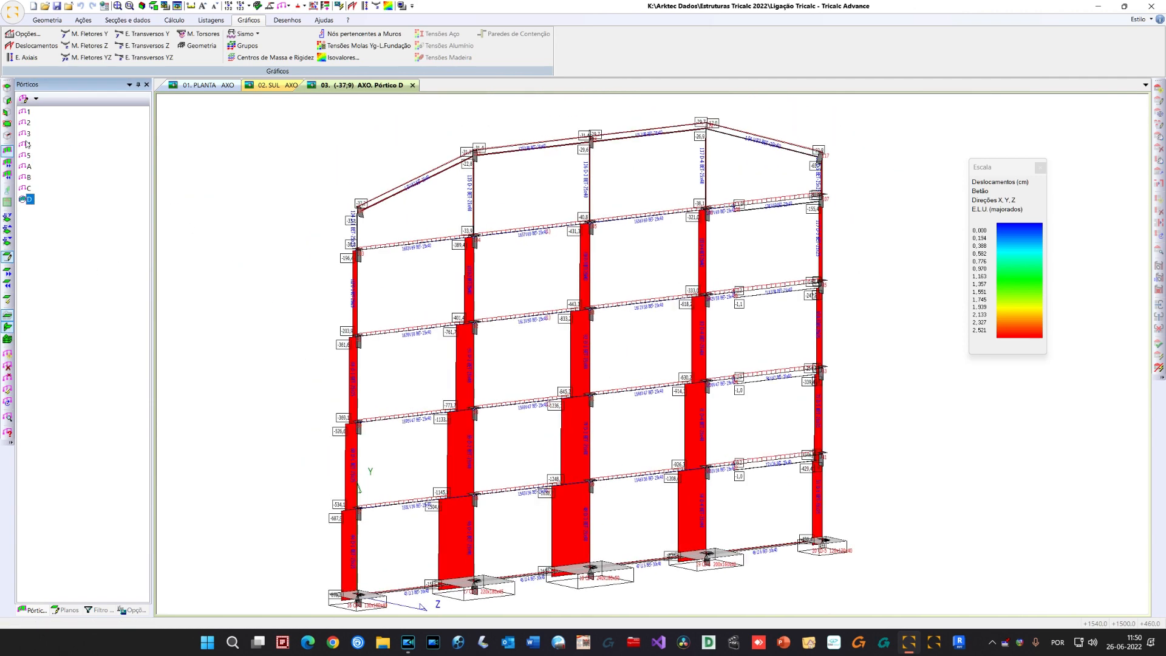
Display frames 4 and 1 together with frame D and plot the concrete's factored ultimate-limit-state displacements in 3D
click(26, 144)
scroll(229, 190, up, 3)
middle_drag(239, 190, 424, 310)
click(37, 46)
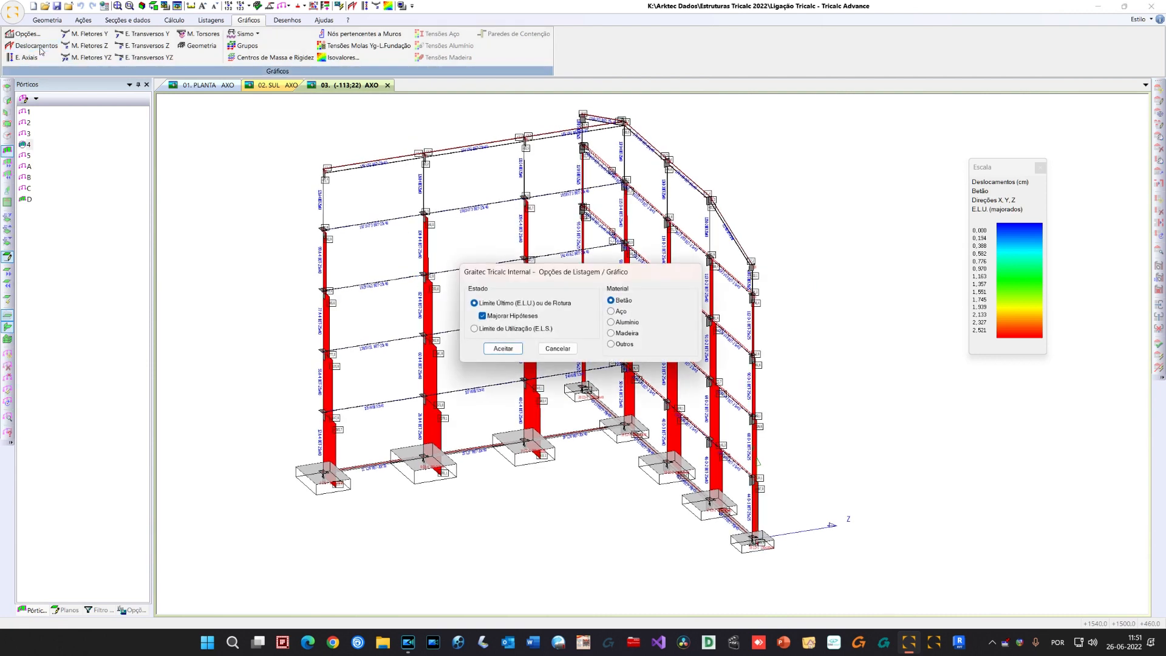
click(501, 351)
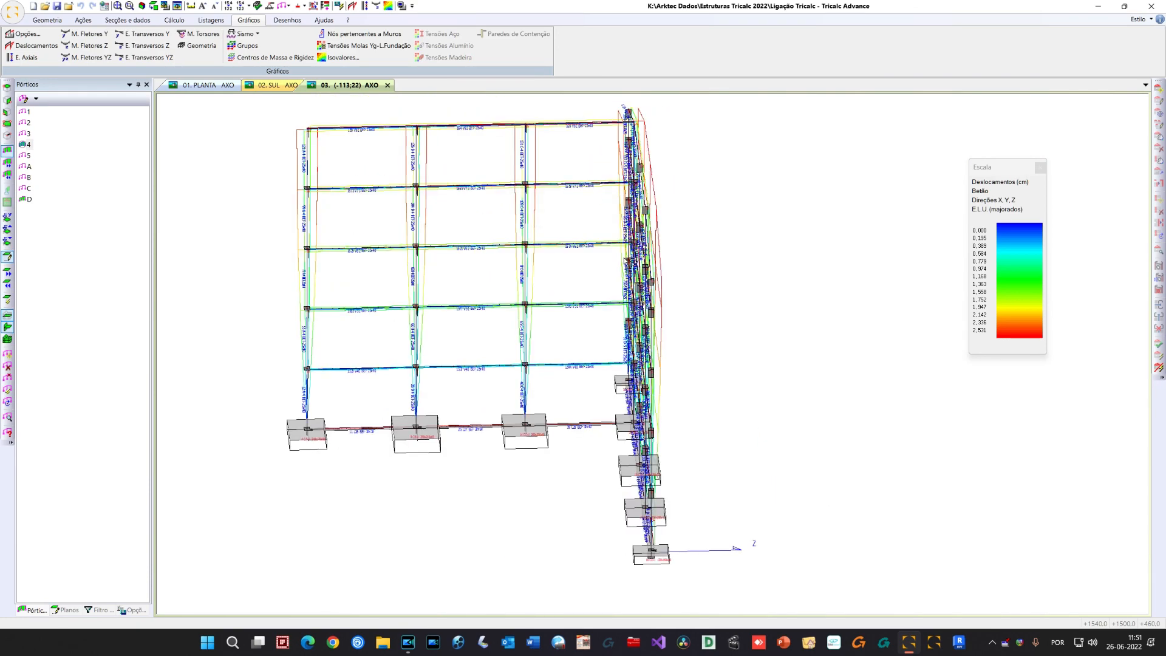
middle_drag(533, 255, 519, 273)
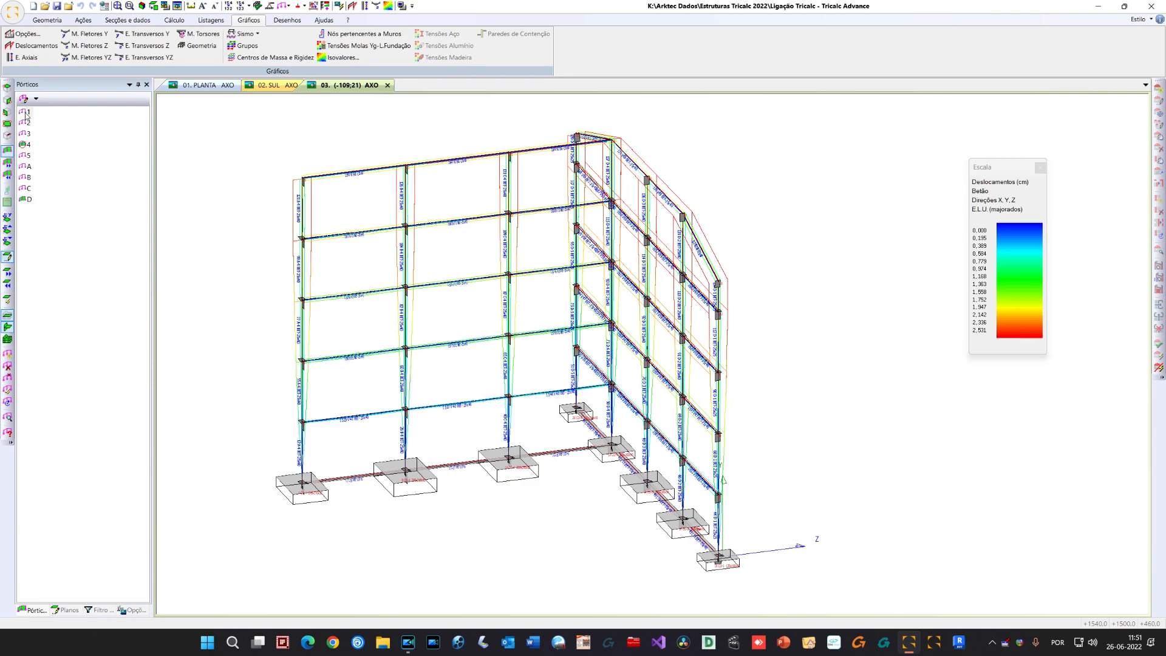
click(27, 111)
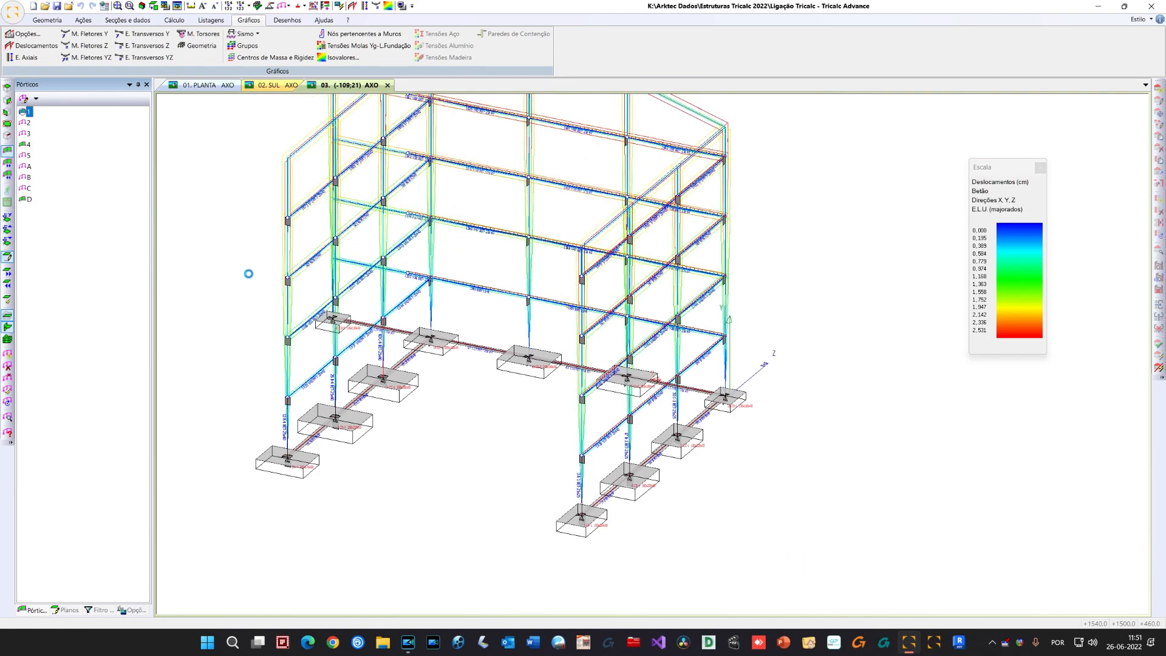
middle_drag(528, 272, 574, 330)
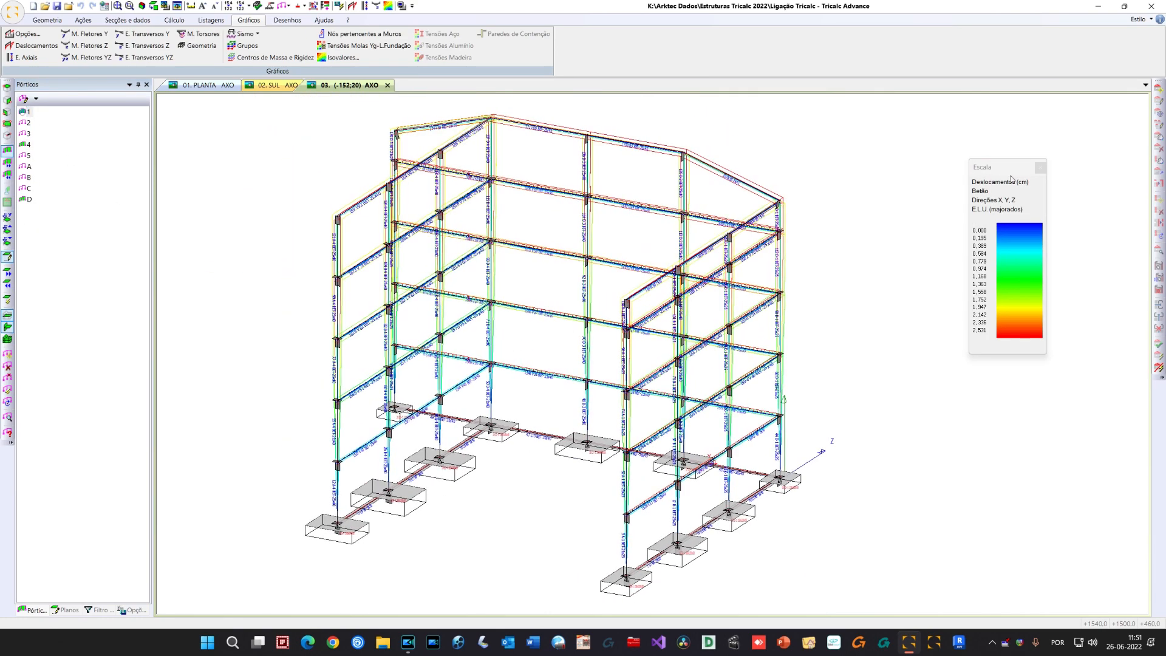
Close the displacement colour scale and return the displayed frames to their plain geometry
click(1041, 168)
right_click(310, 155)
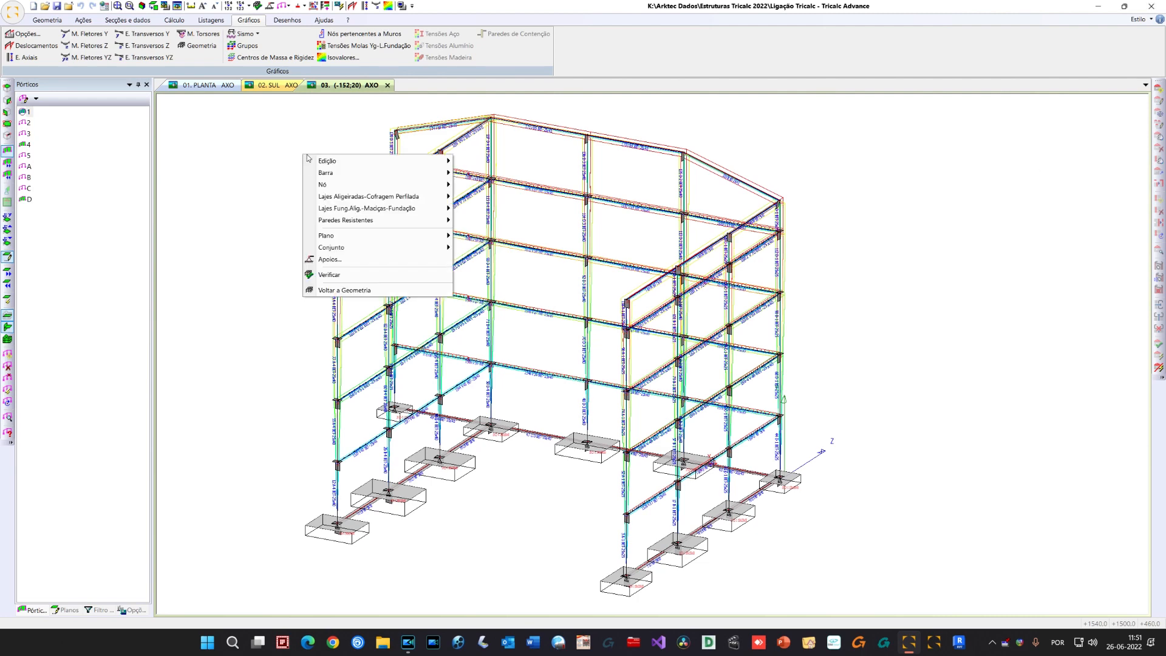
click(401, 286)
middle_drag(543, 294, 579, 299)
scroll(579, 299, down, 2)
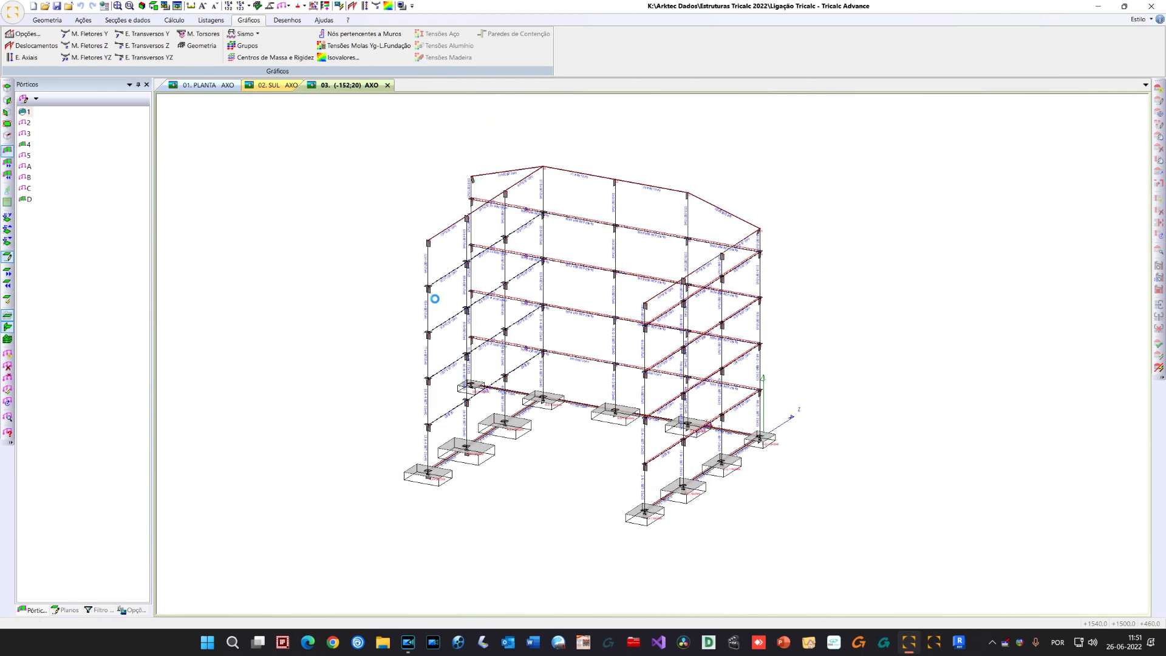
Restore the whole building and render it as solid members without bar axes or labels
double_click(381, 215)
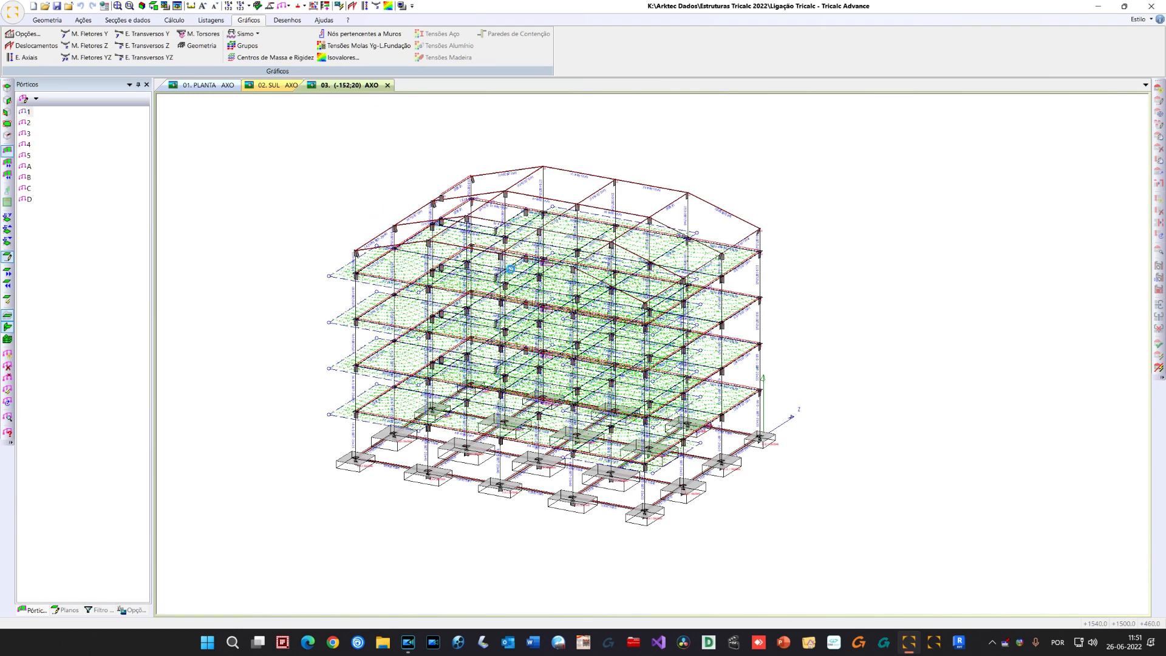
scroll(509, 269, up, 1)
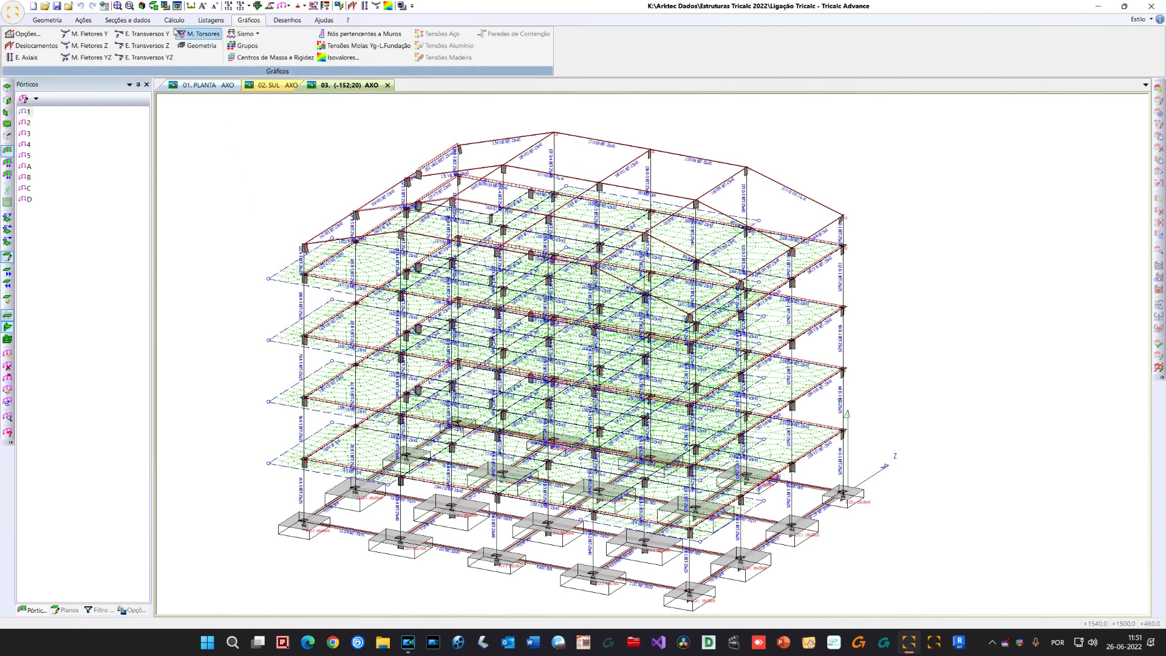
click(178, 8)
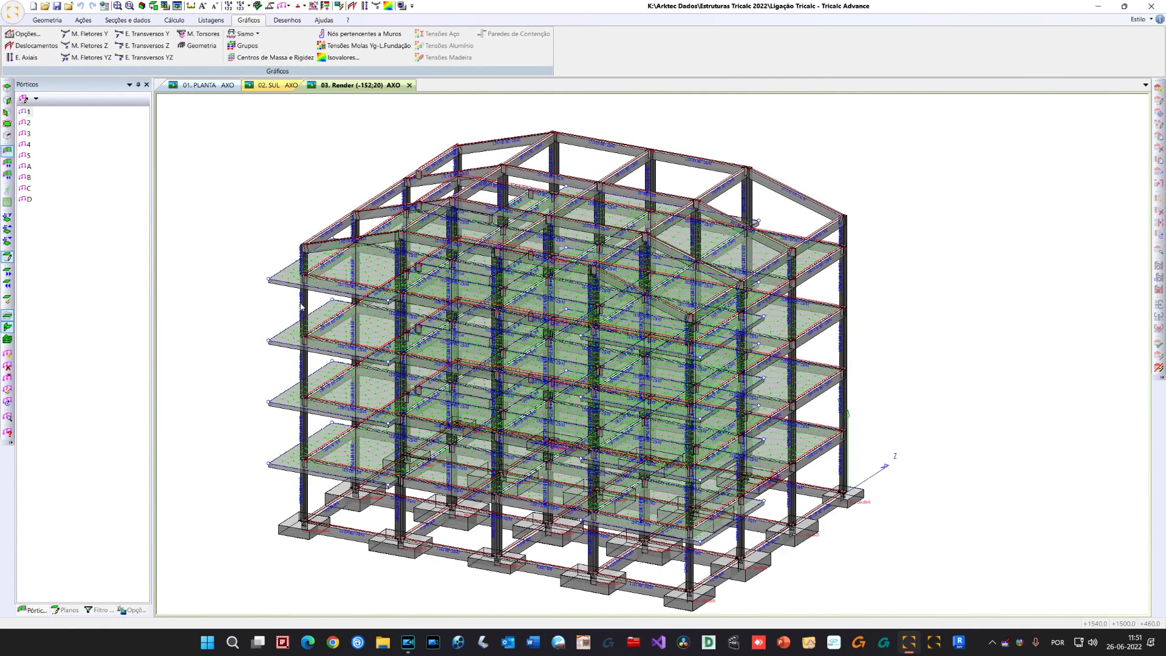
click(164, 8)
click(476, 310)
click(631, 422)
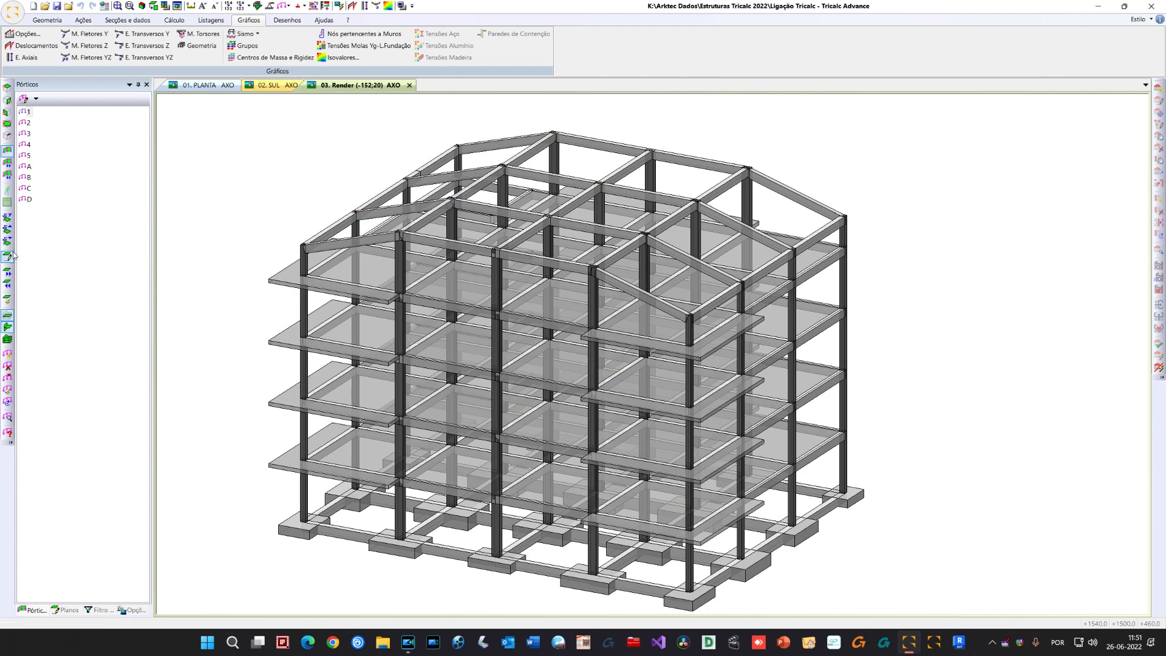
Bring up the visualisation filter with the reinforcement shown in the rendered members, and examine it around the footings and lower columns
click(98, 608)
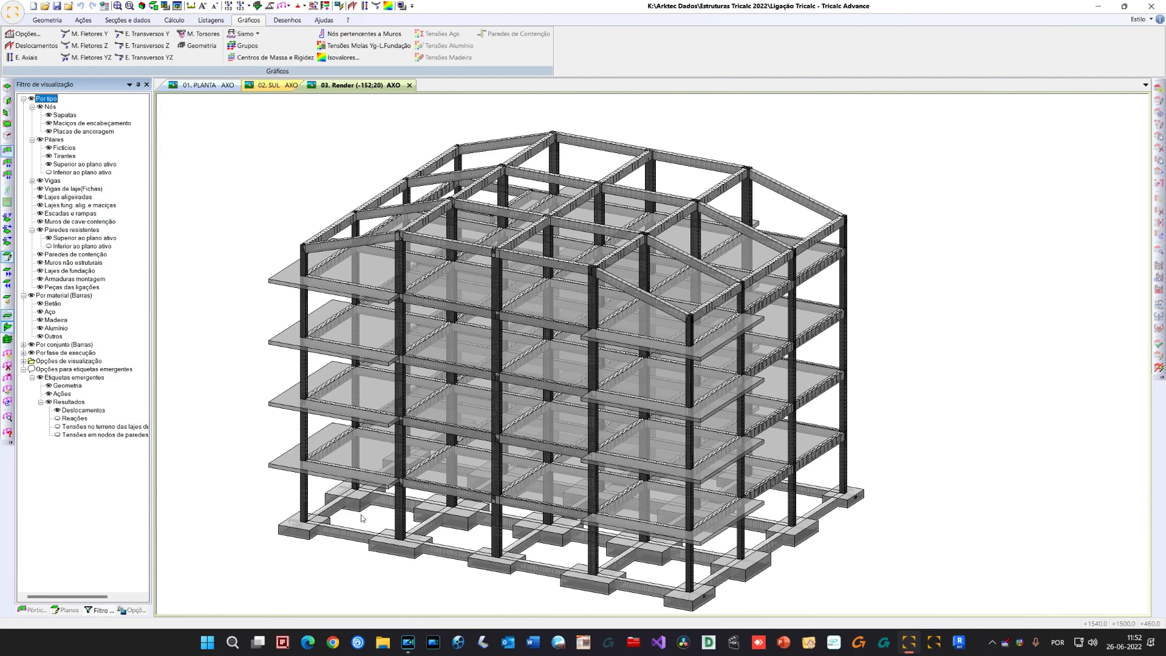
scroll(362, 518, up, 2)
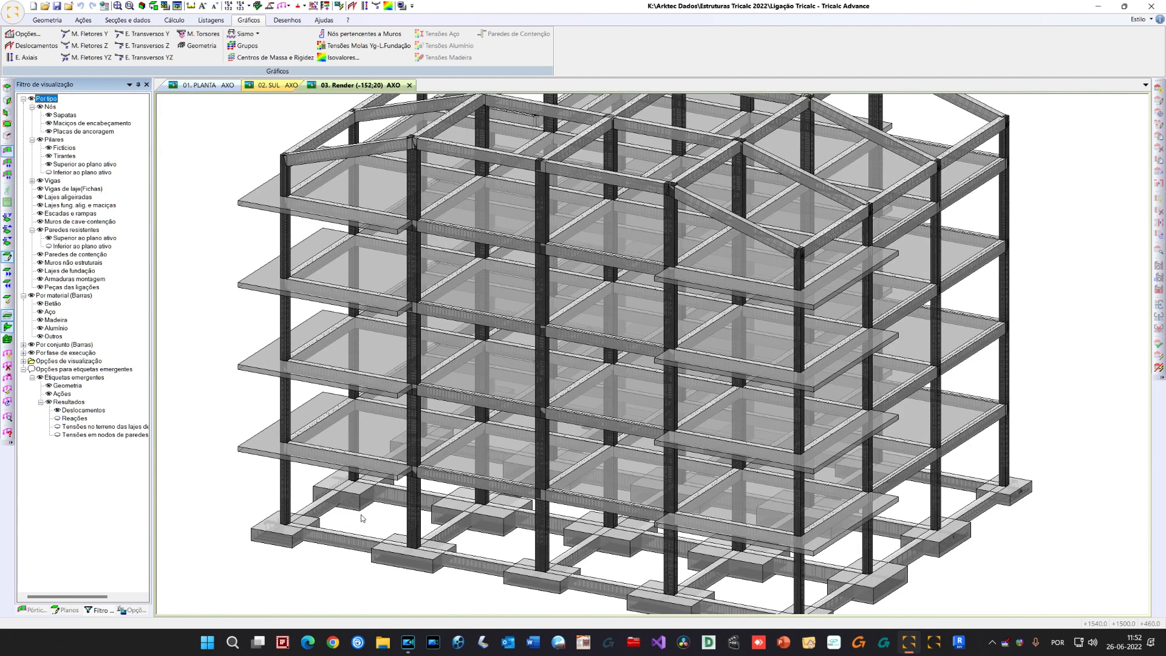
scroll(363, 518, up, 2)
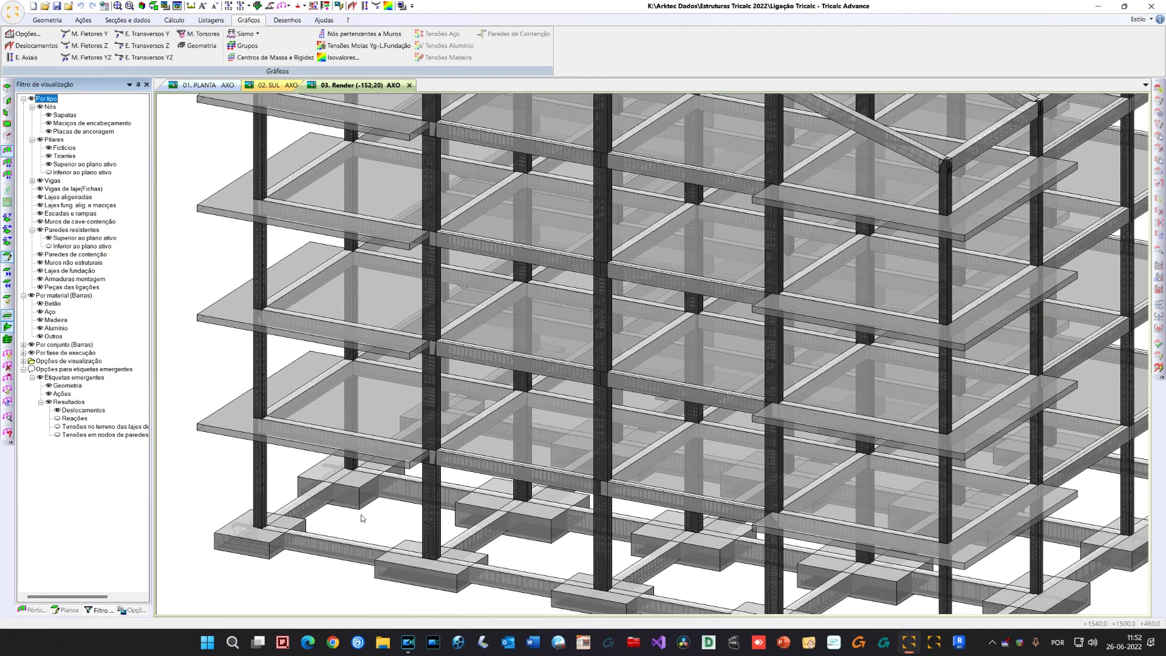
scroll(362, 518, down, 2)
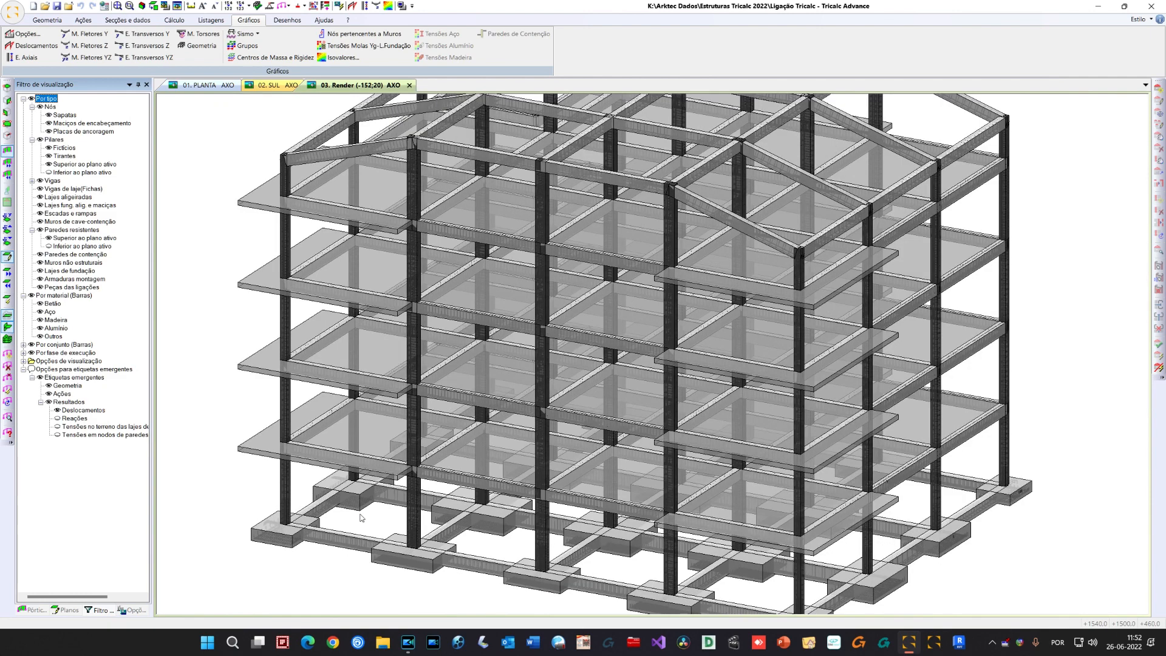
scroll(355, 510, up, 2)
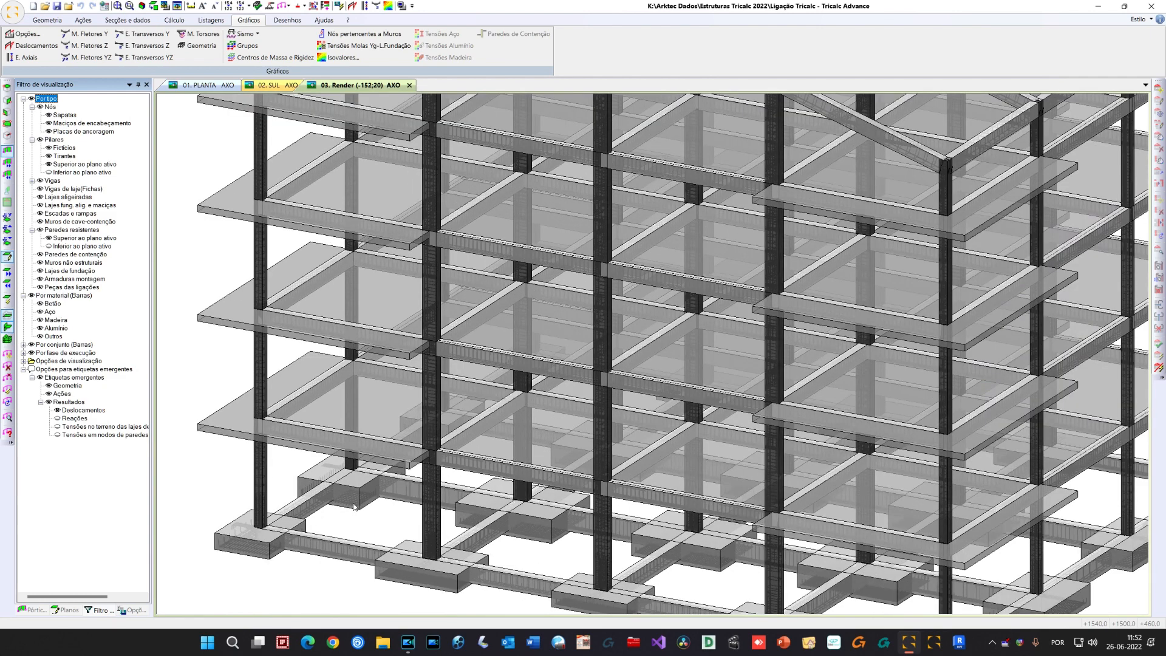
scroll(355, 508, up, 2)
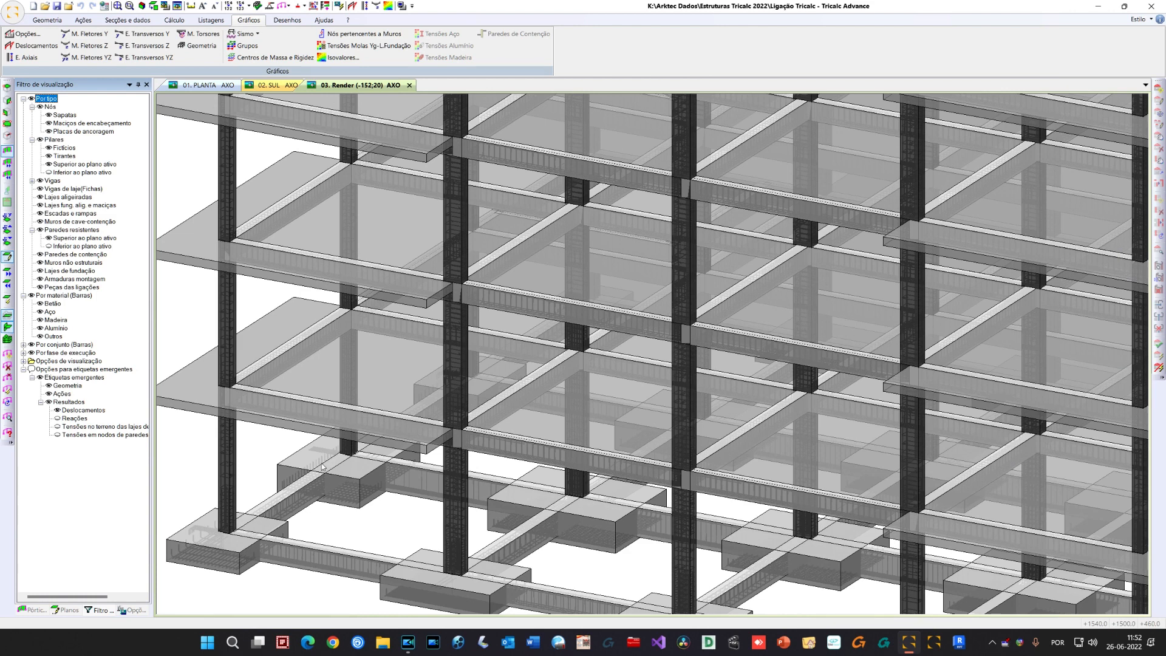
Lower the render's transparency factors for bars and slab beams and for footings so their reinforcement shows more clearly
scroll(322, 466, up, 2)
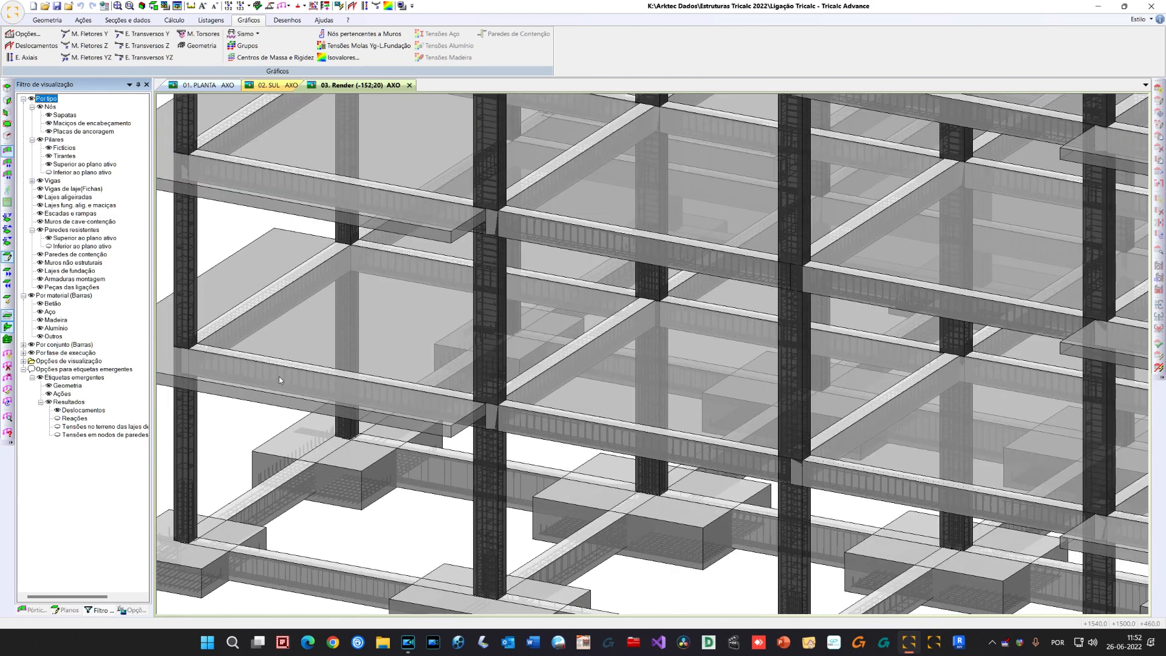
scroll(279, 378, down, 2)
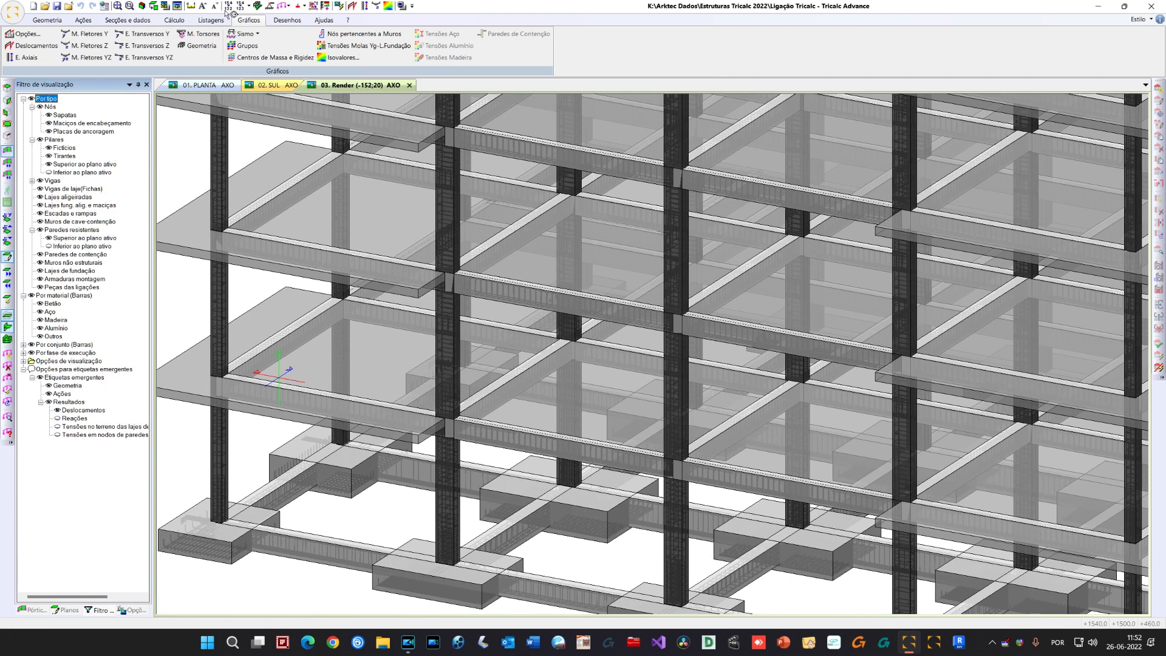
click(166, 7)
shift+middle_drag(166, 6, 172, 14)
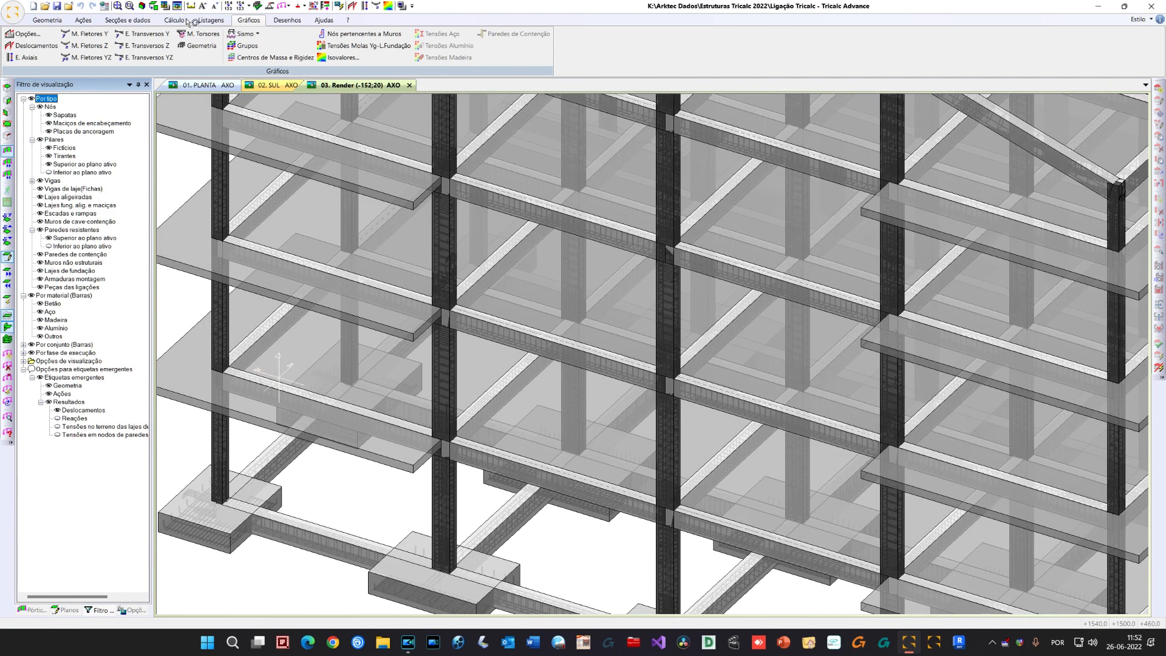
click(175, 8)
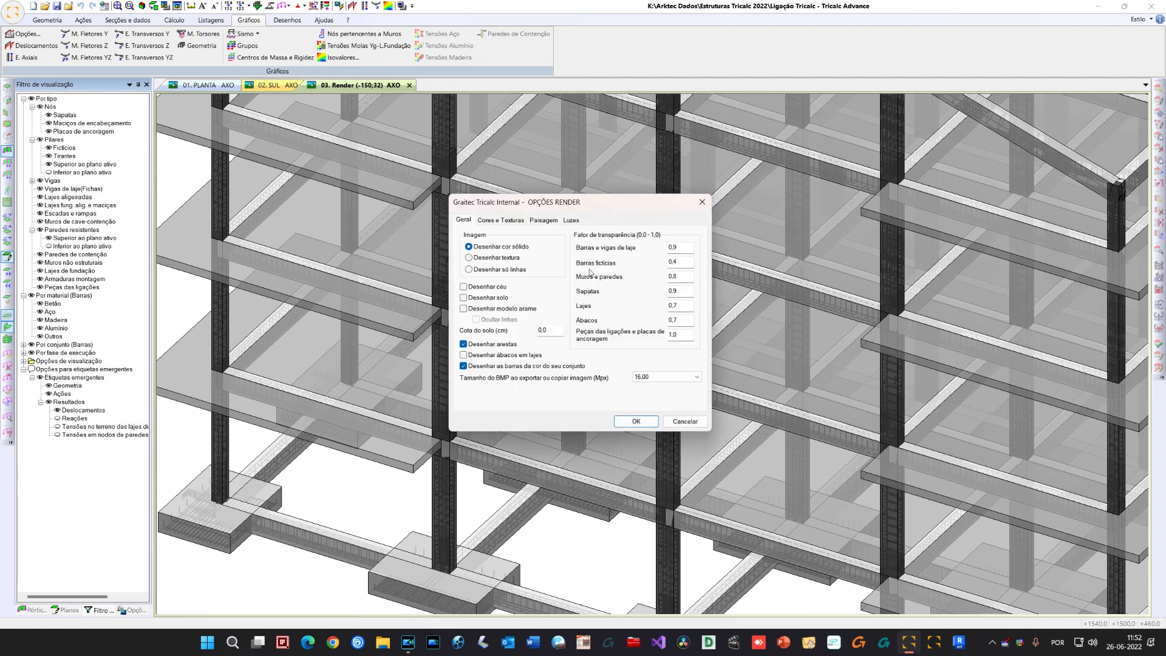
double_click(687, 247)
text(0)
double_click(679, 291)
text(0)
click(635, 421)
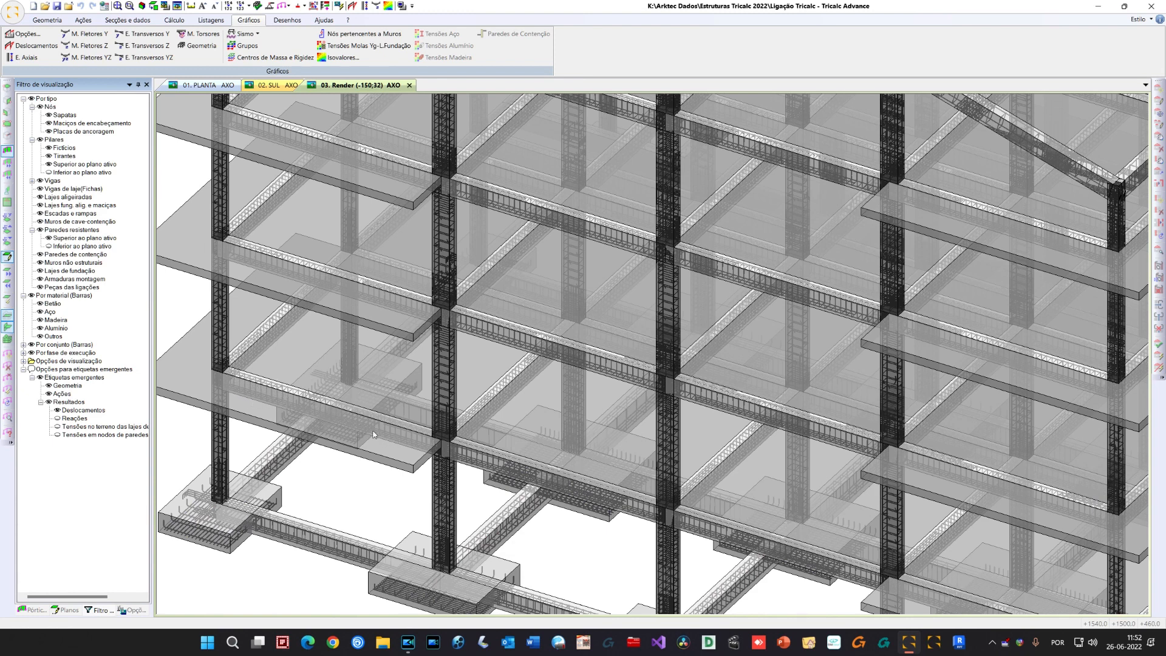
Isolate frame A in the render and examine the reinforcement of its beams and columns
scroll(367, 417, up, 2)
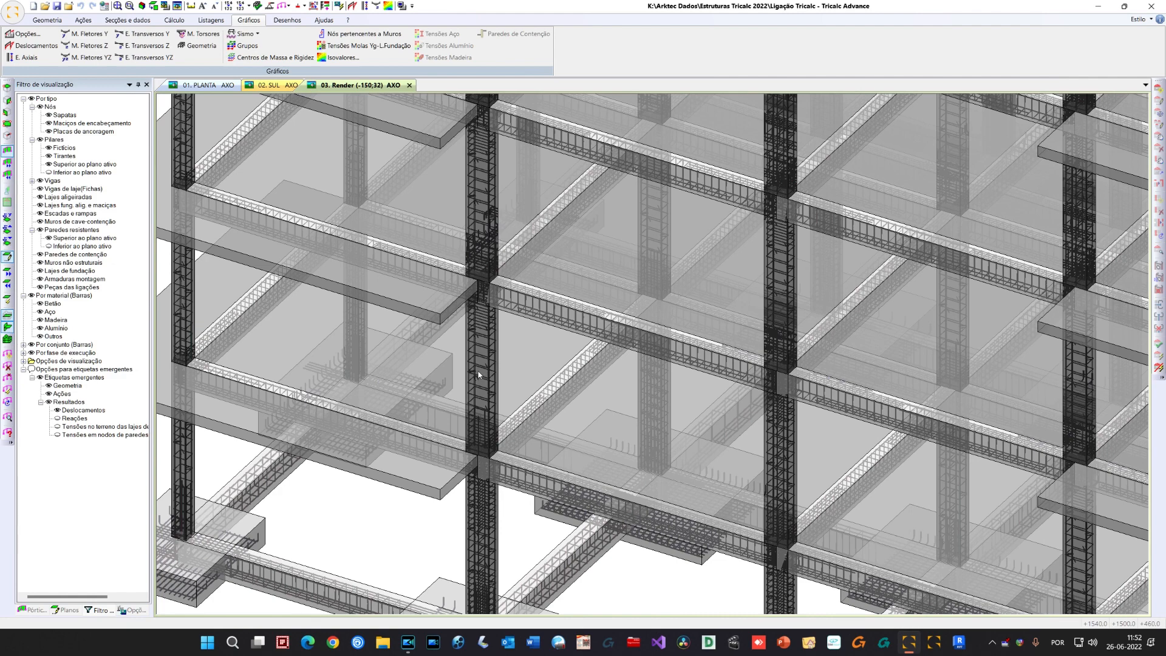
scroll(479, 374, down, 1)
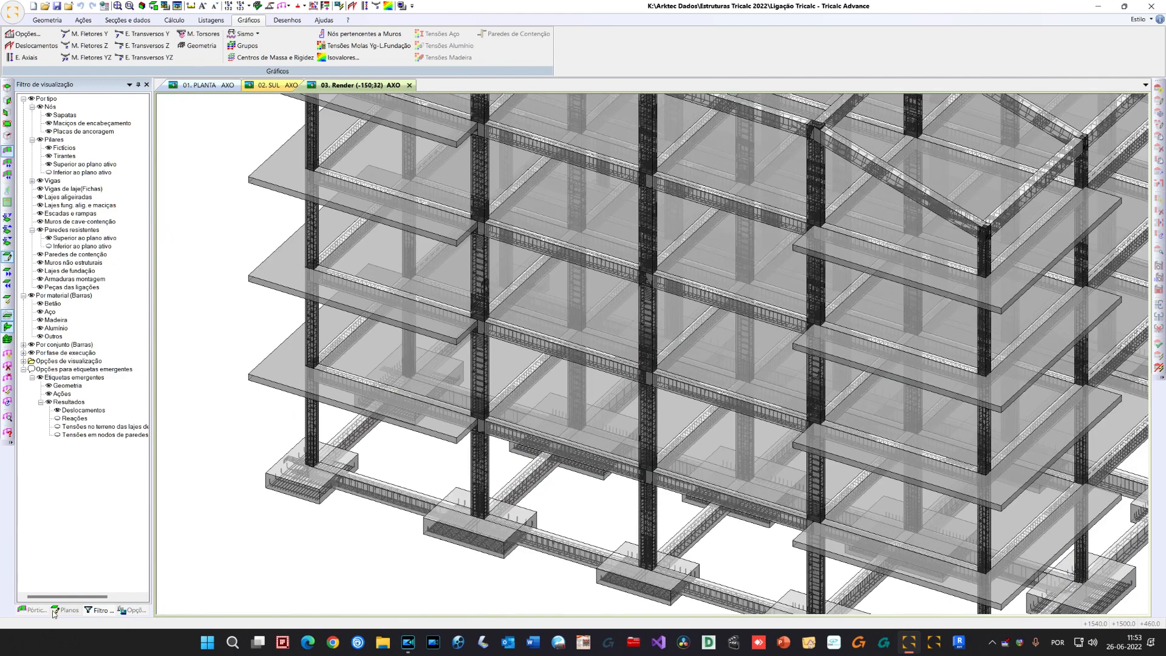
click(36, 609)
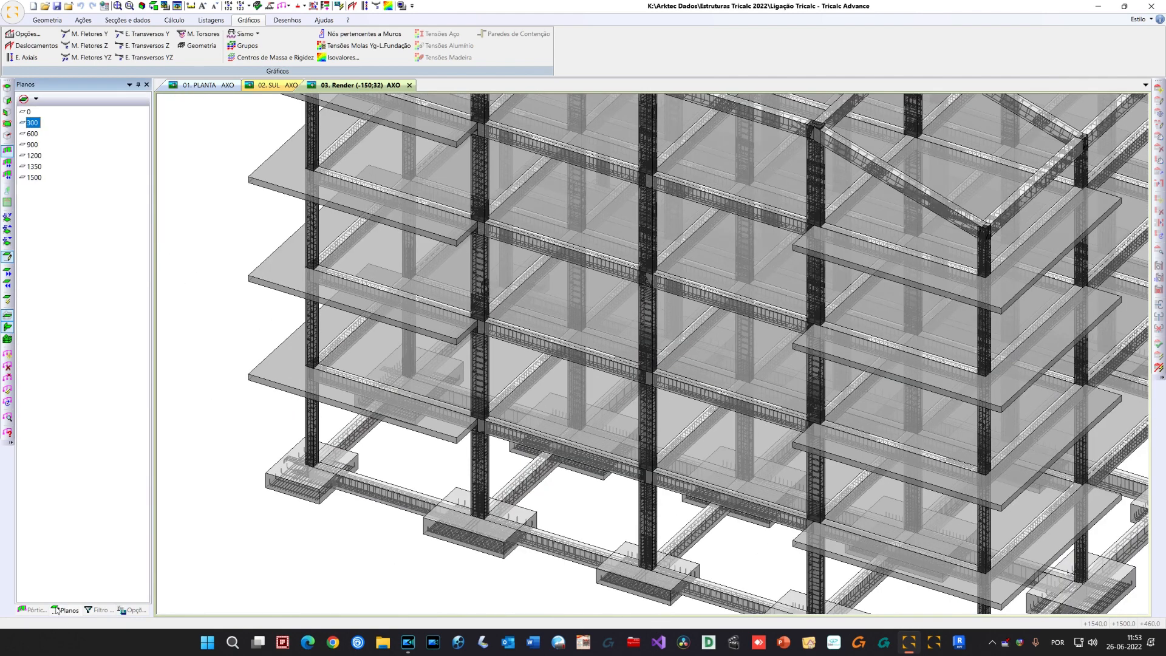
click(28, 167)
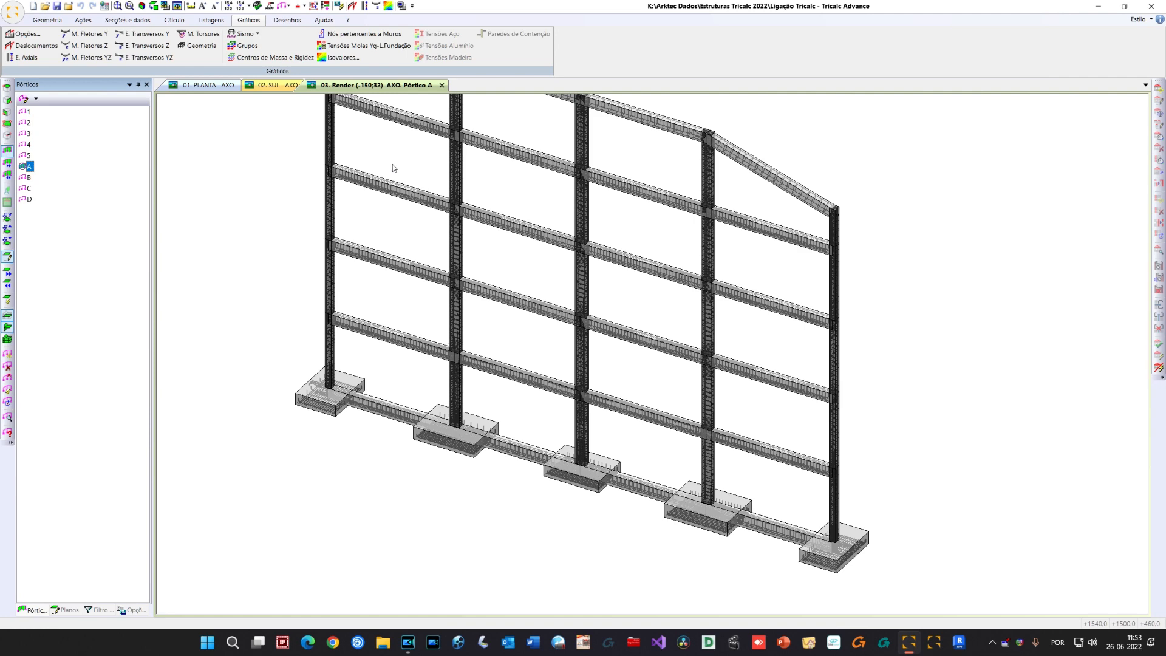
scroll(455, 195, up, 4)
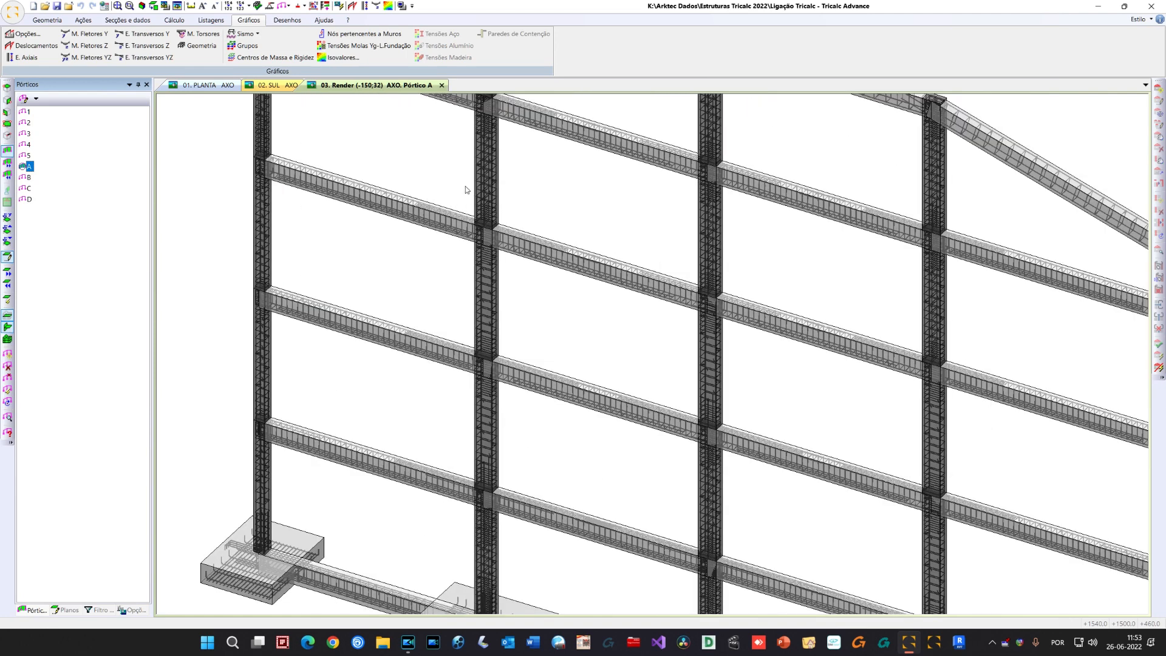
middle_drag(429, 202, 392, 300)
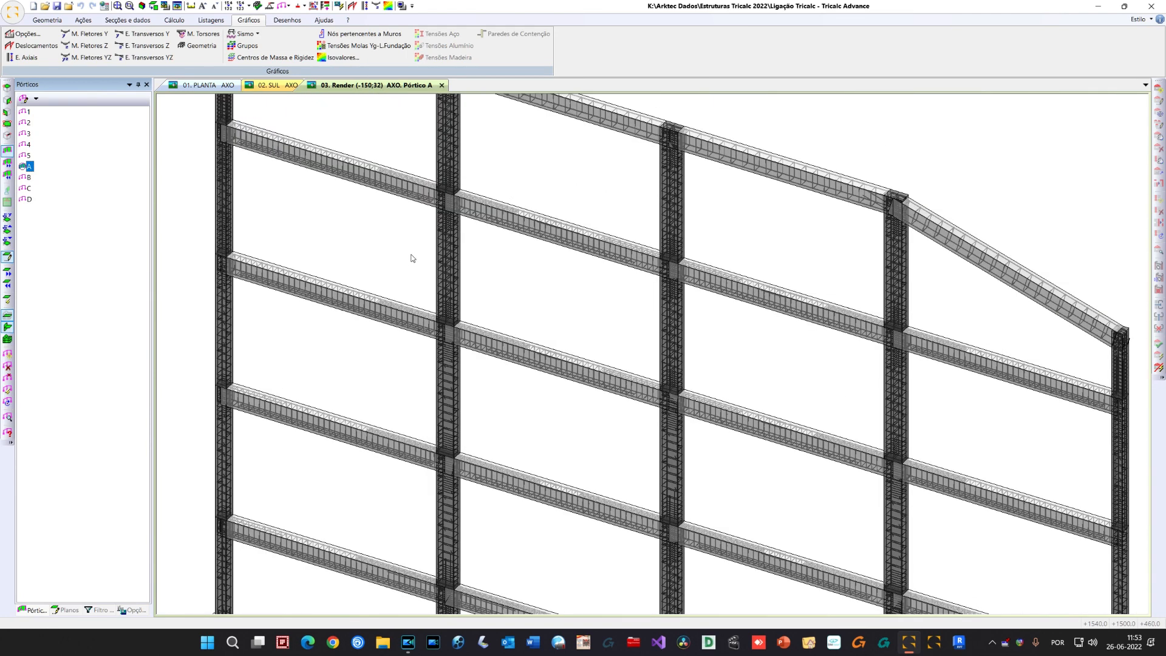
scroll(340, 302, up, 2)
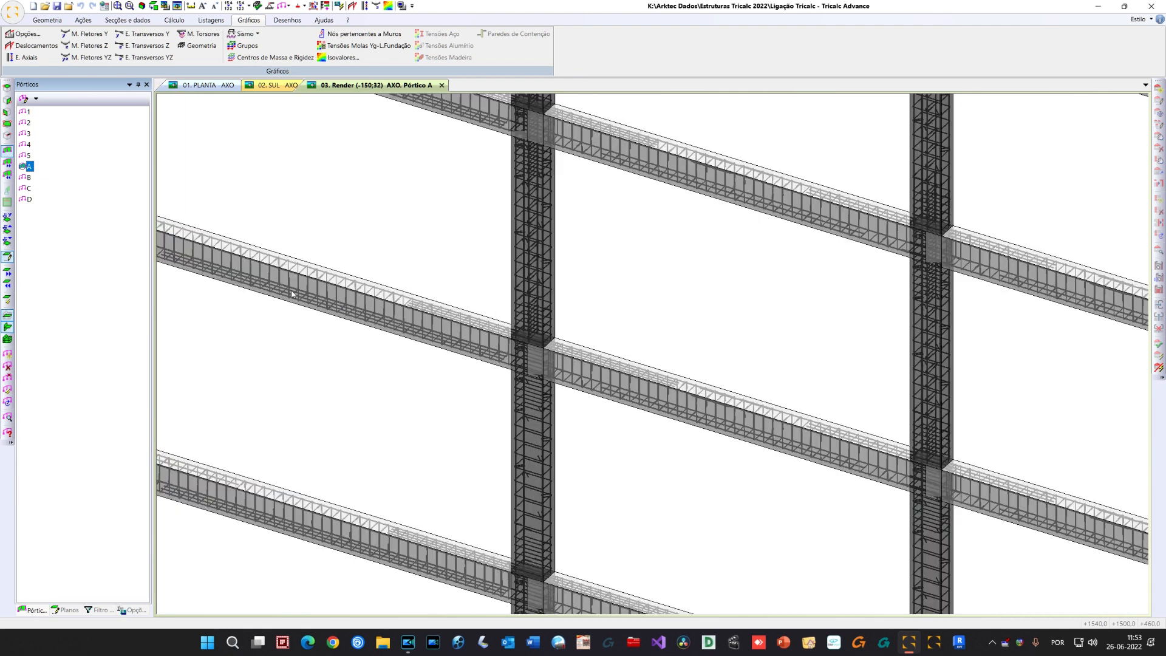
middle_drag(332, 290, 338, 220)
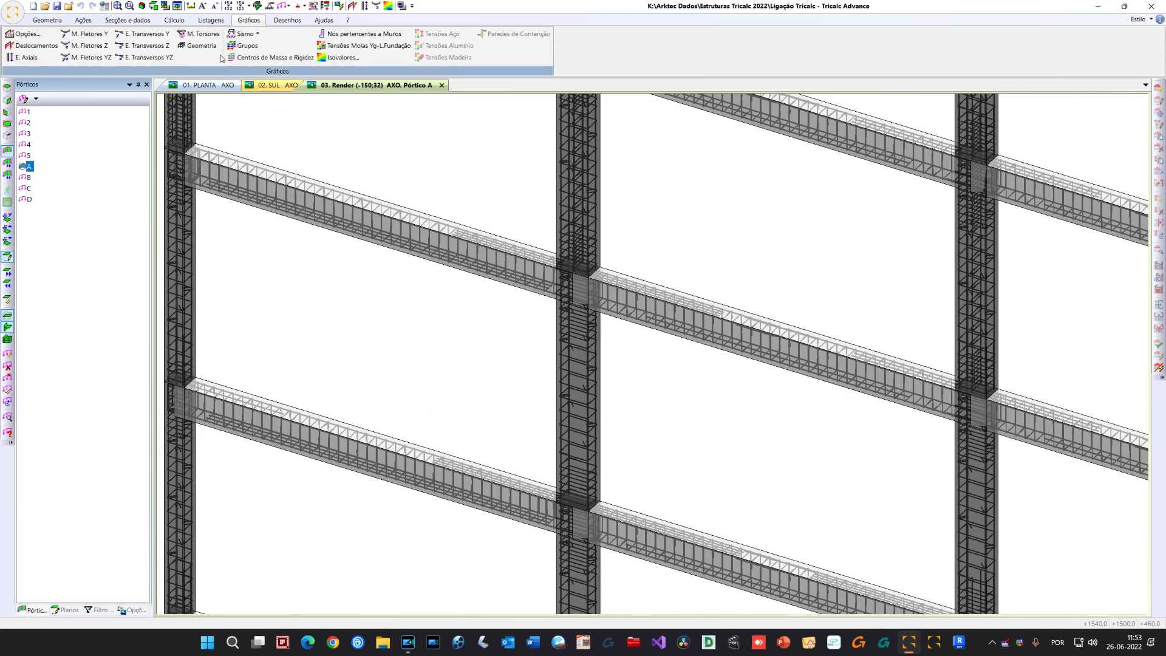
Plot the YZ bending moments on rendered frame A and compare them with an end-span beam's reinforcement in elevation and in 3D
click(85, 58)
click(511, 353)
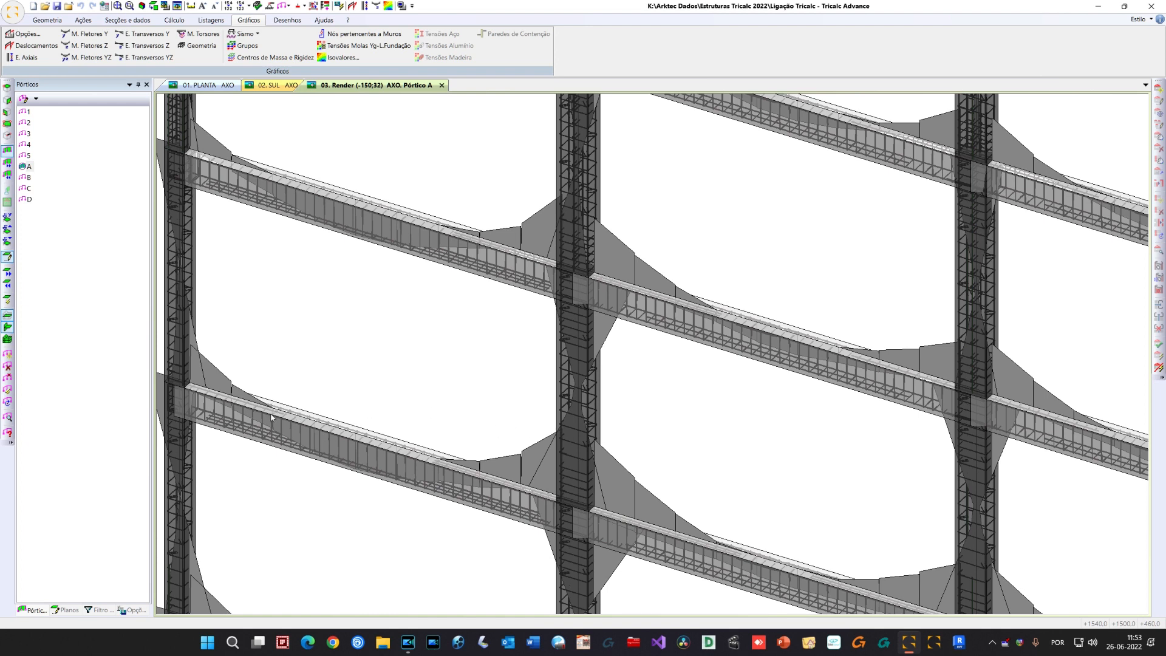
click(155, 6)
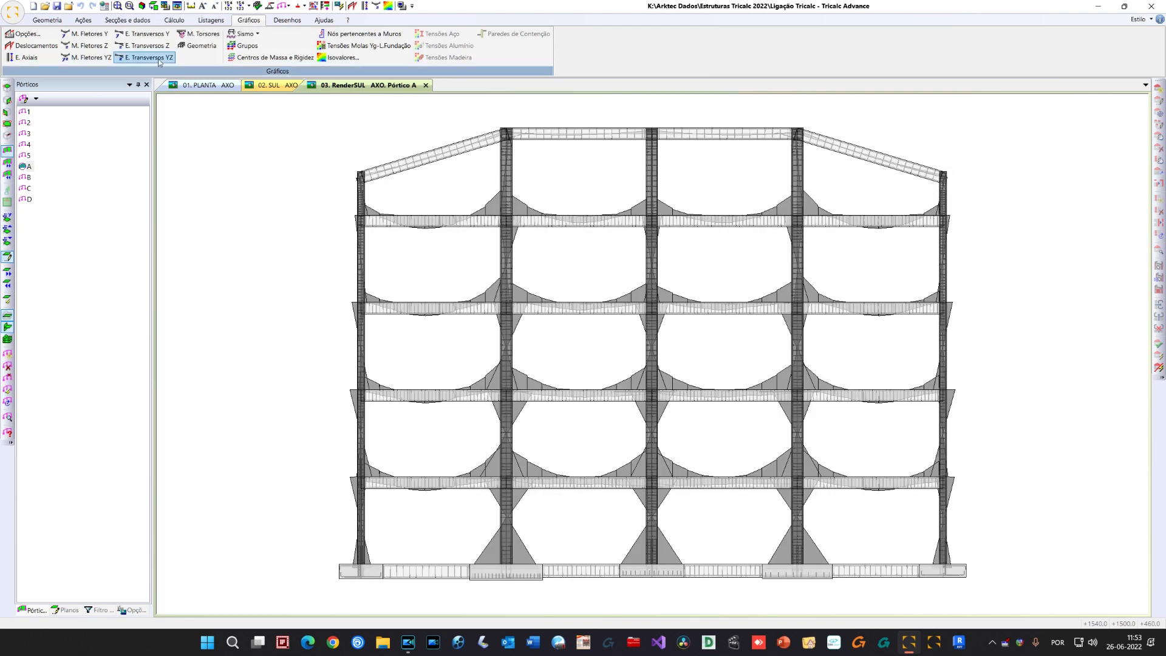
drag(350, 289, 523, 339)
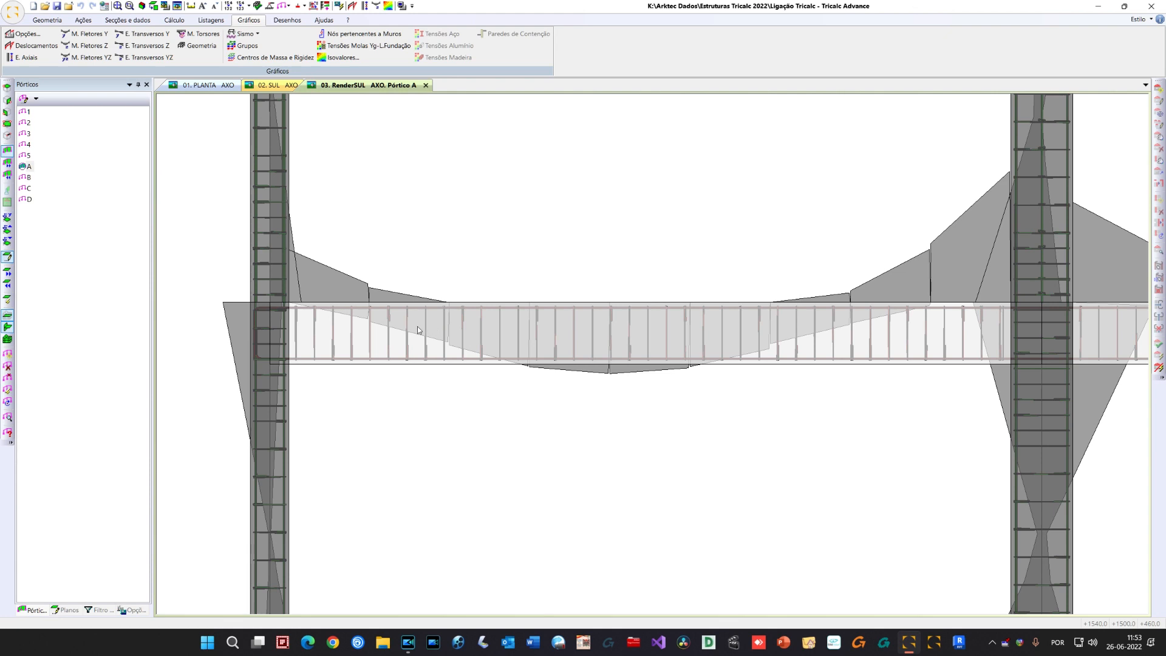
middle_drag(432, 333, 423, 351)
middle_drag(455, 431, 455, 282)
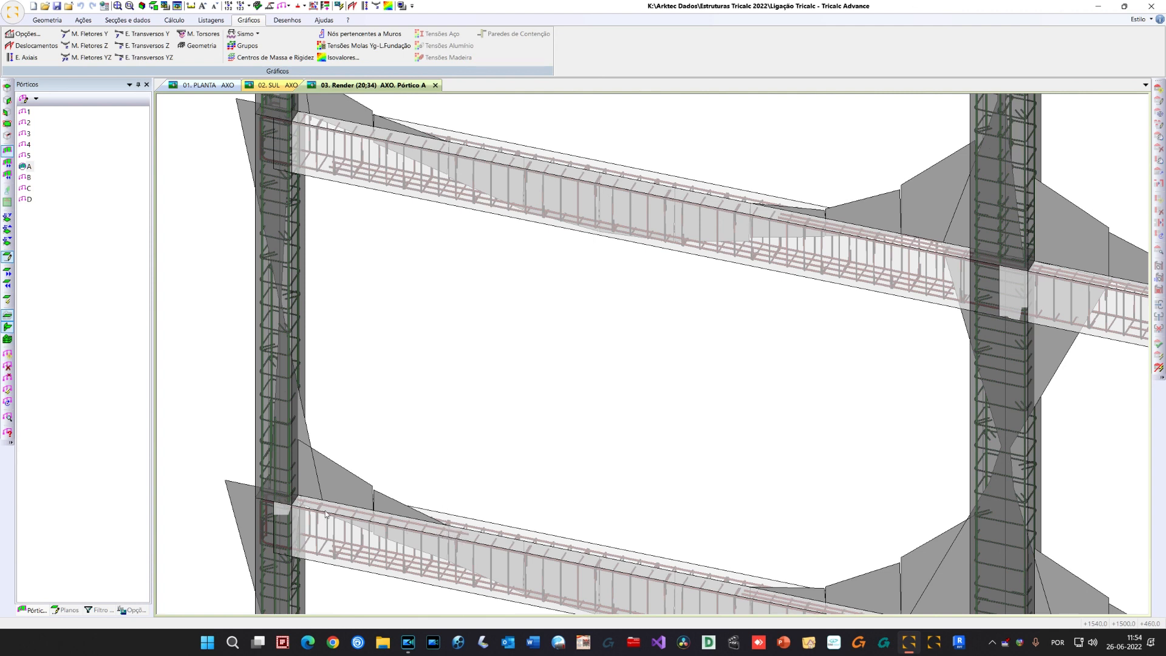
middle_drag(473, 471, 427, 372)
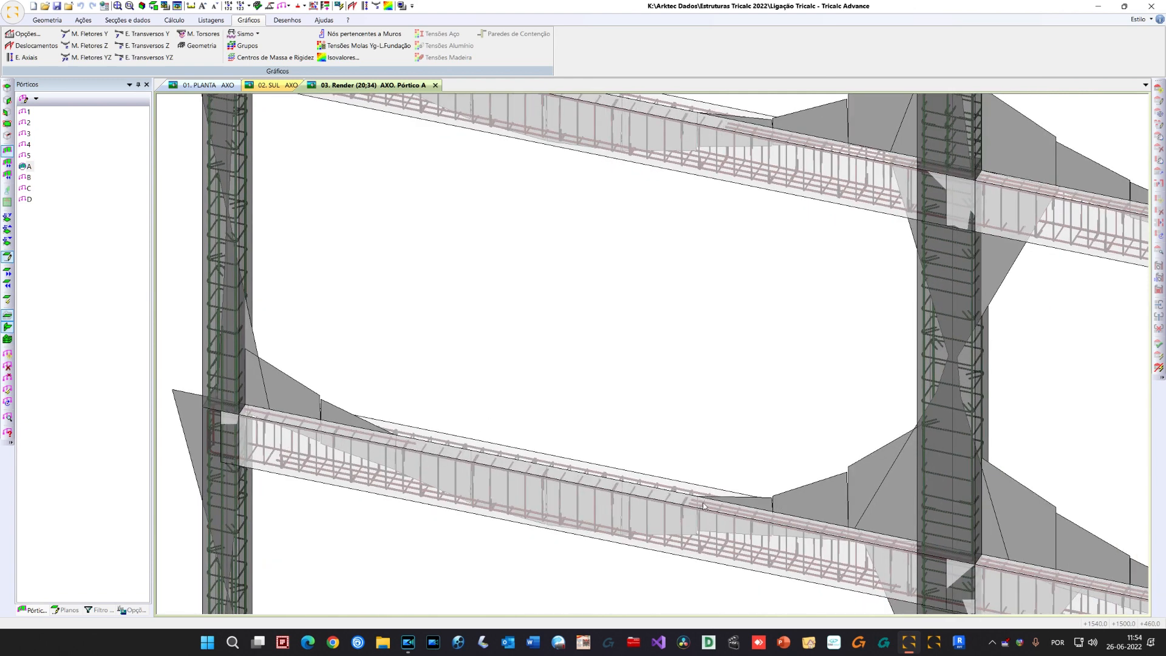
Return frame A to its plain geometry and hide the reinforcement in the visualisation filter
right_click(451, 237)
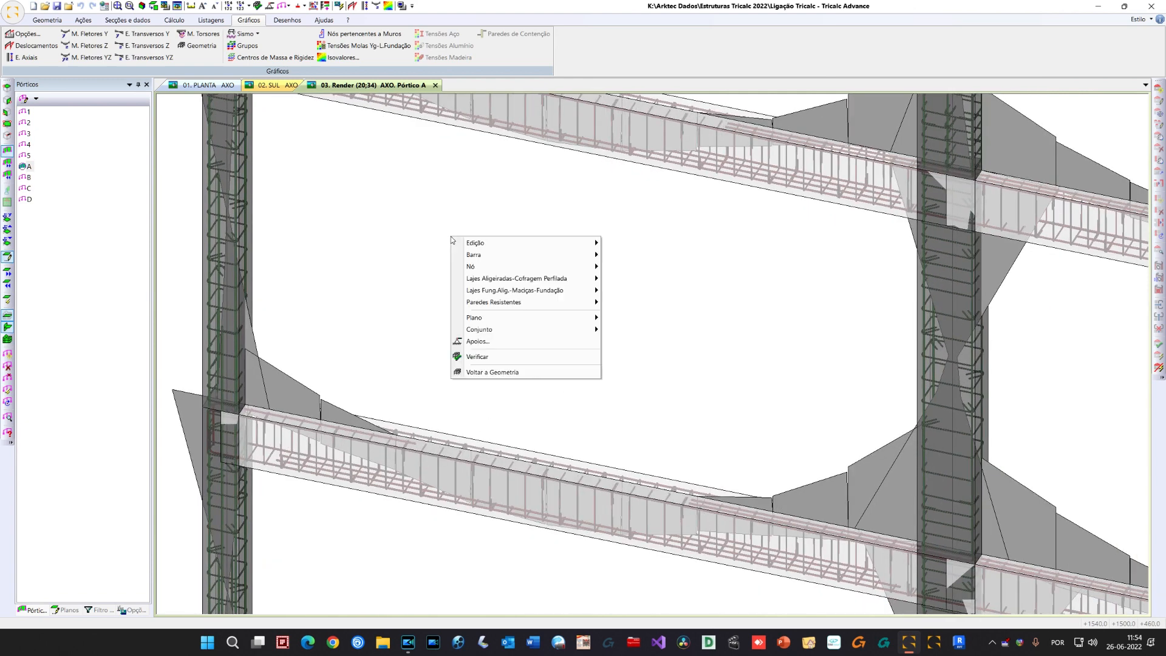
click(520, 373)
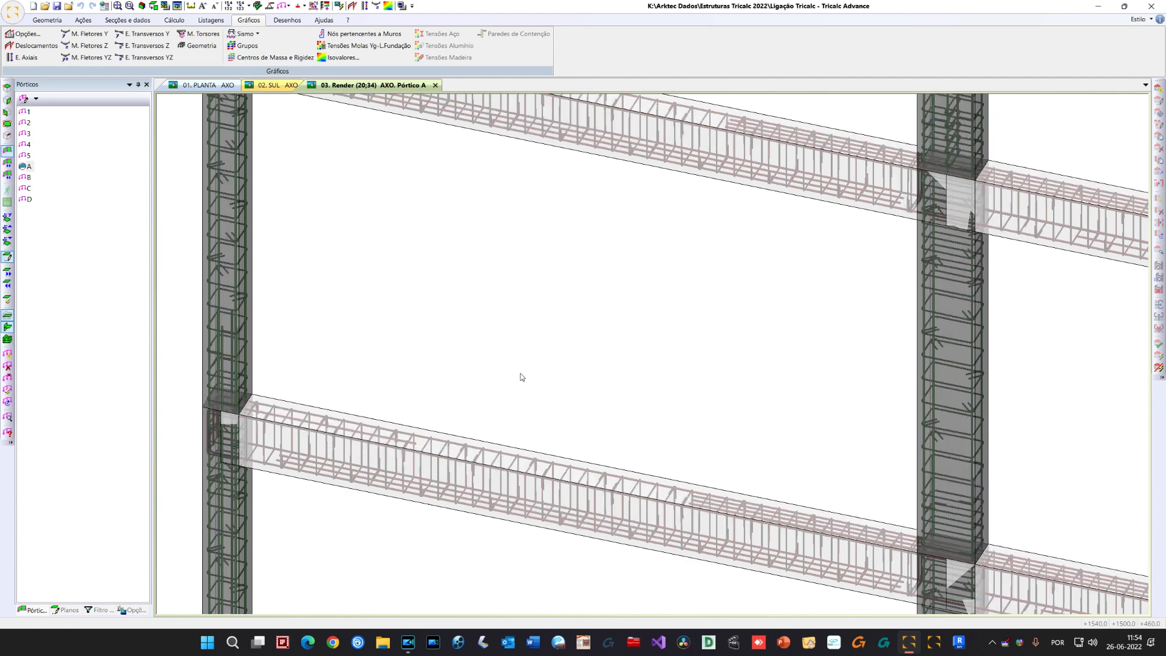
click(99, 610)
click(40, 279)
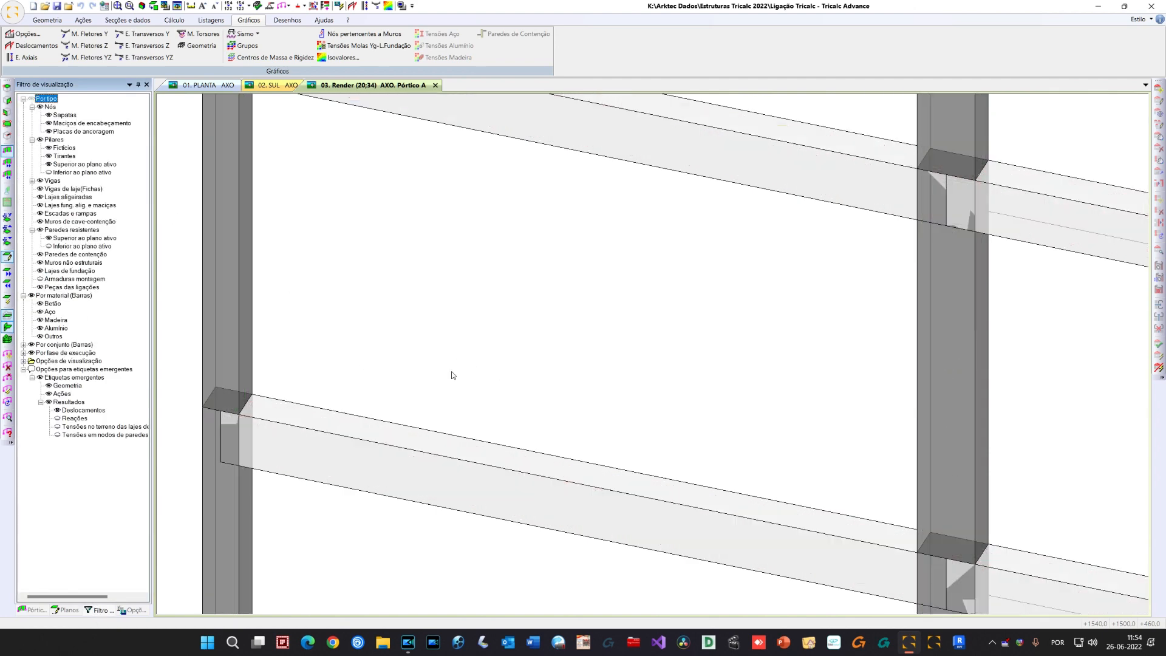
scroll(449, 404, down, 6)
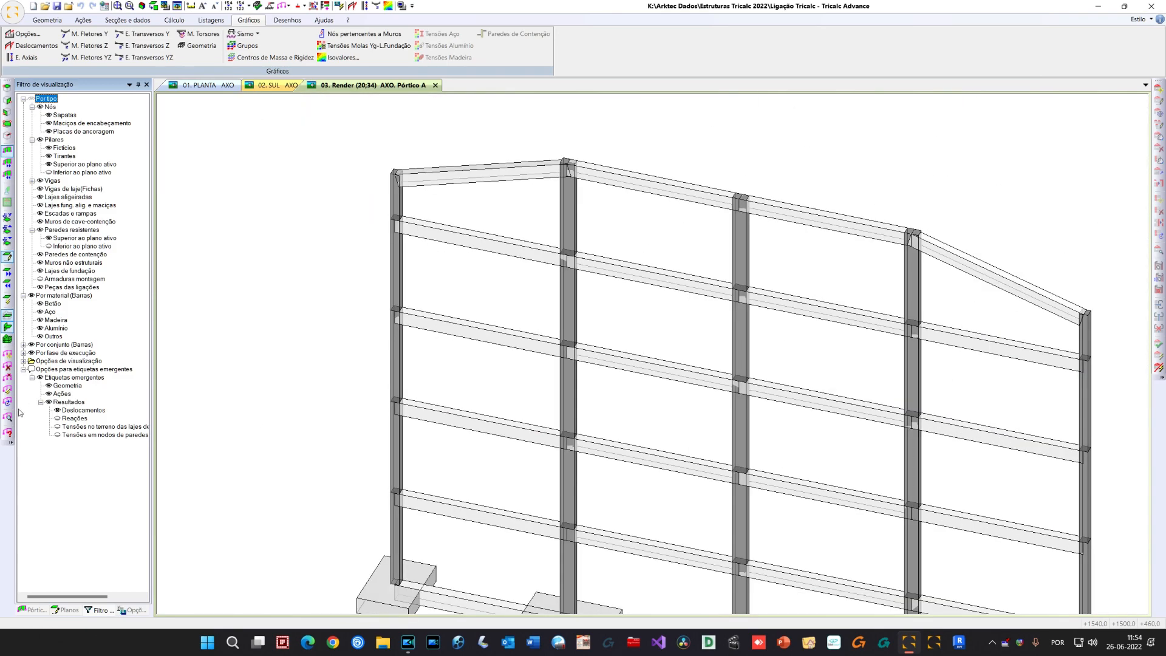
Restore the whole building and enable drawing of the wireframe model over the solid render
click(7, 338)
scroll(347, 423, down, 2)
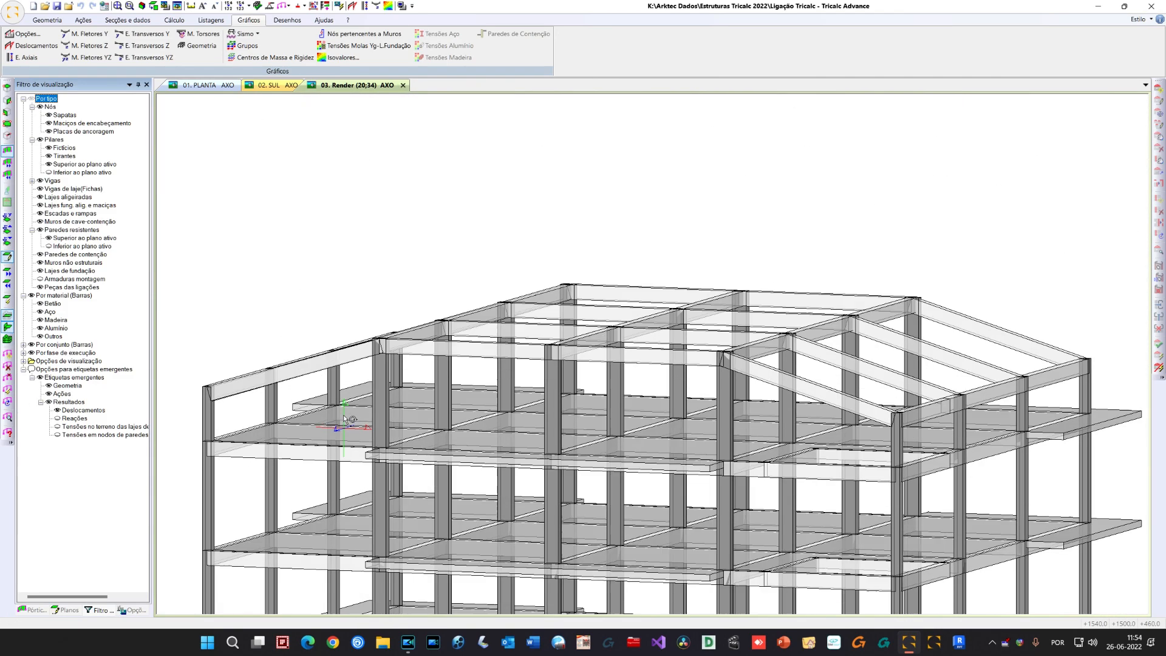
shift+middle_drag(348, 423, 405, 313)
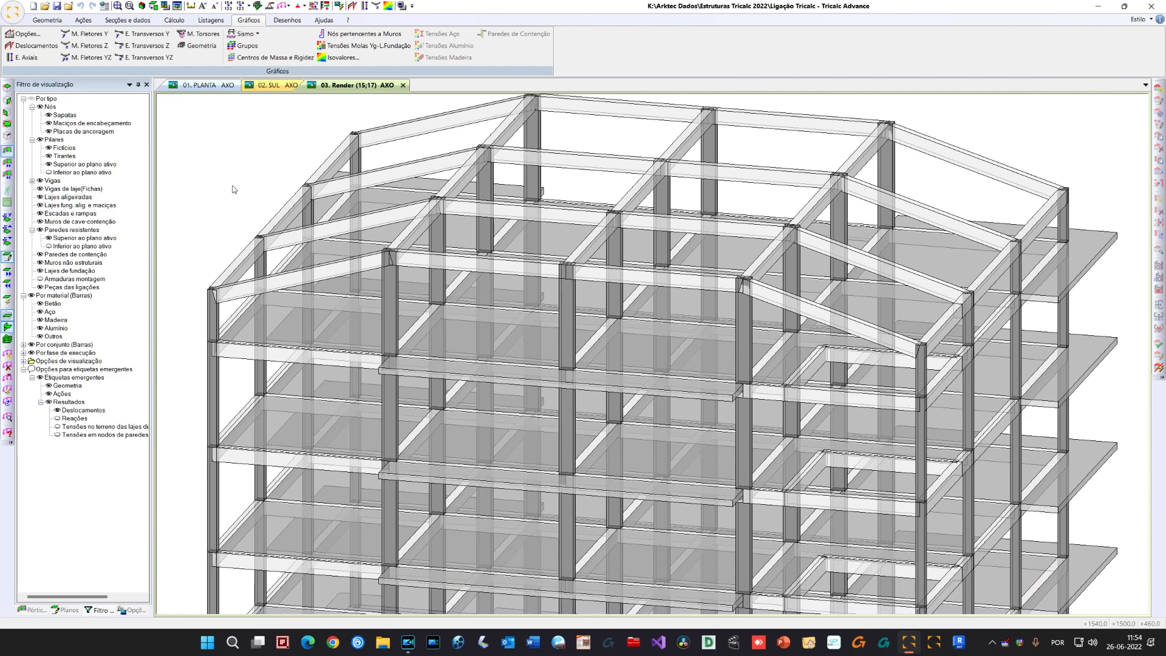
scroll(234, 190, down, 1)
click(165, 6)
click(498, 314)
click(635, 420)
shift+middle_drag(525, 423, 540, 362)
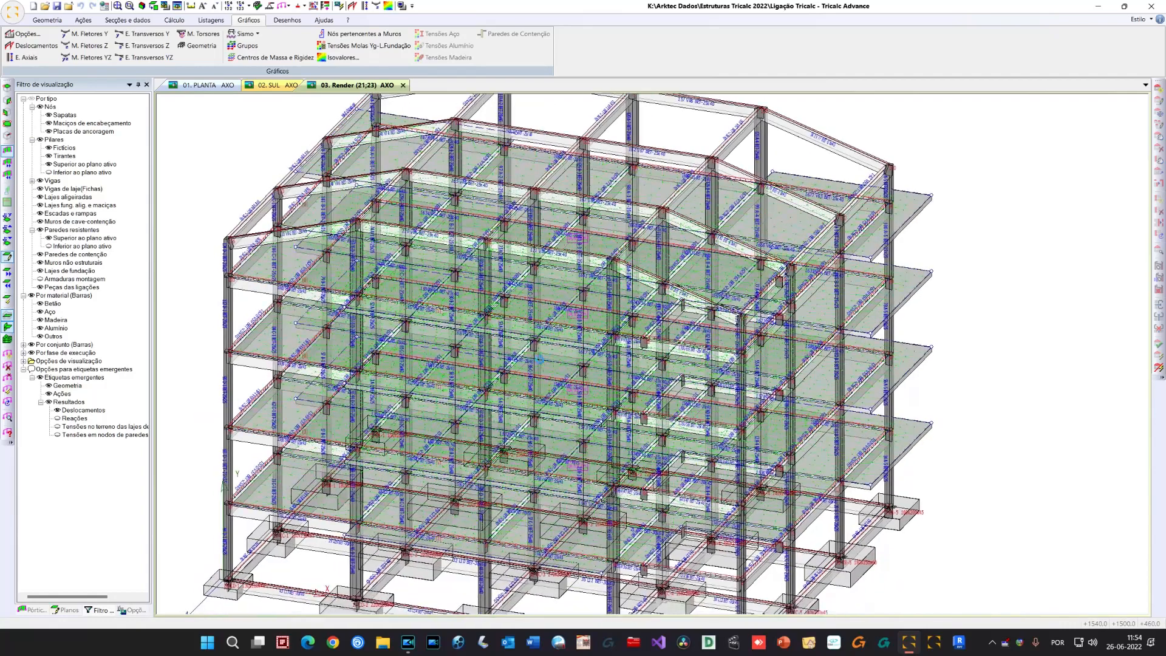
scroll(541, 363, down, 1)
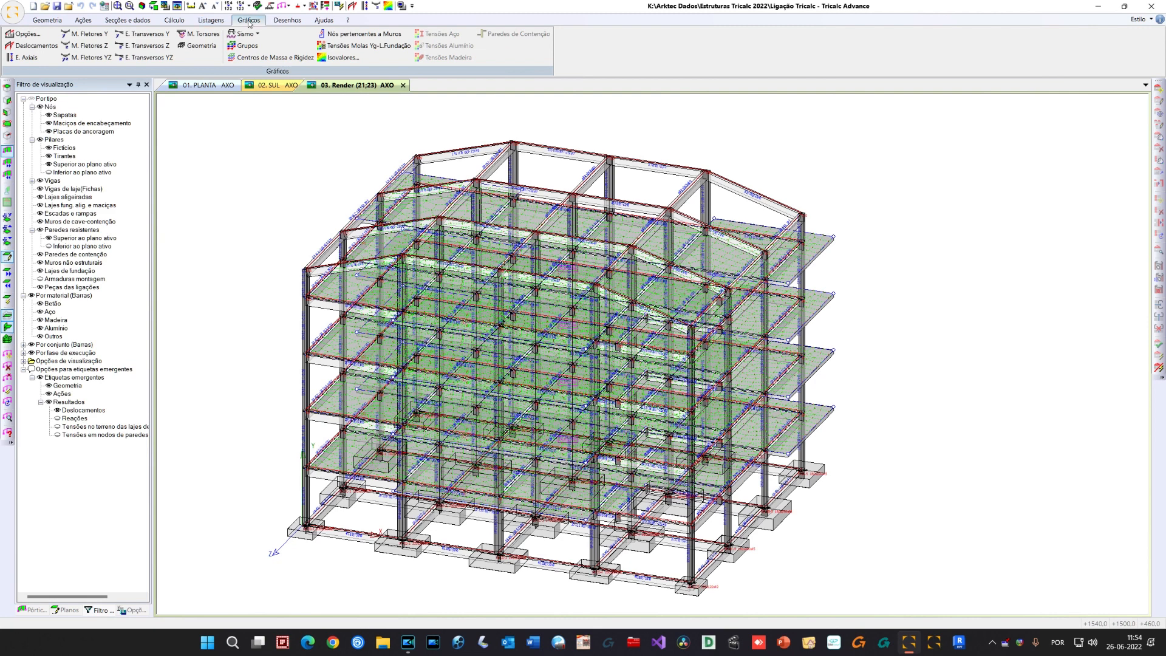
Display the frame reinforcement drawing for beam V47 of frame D at level 600
click(279, 23)
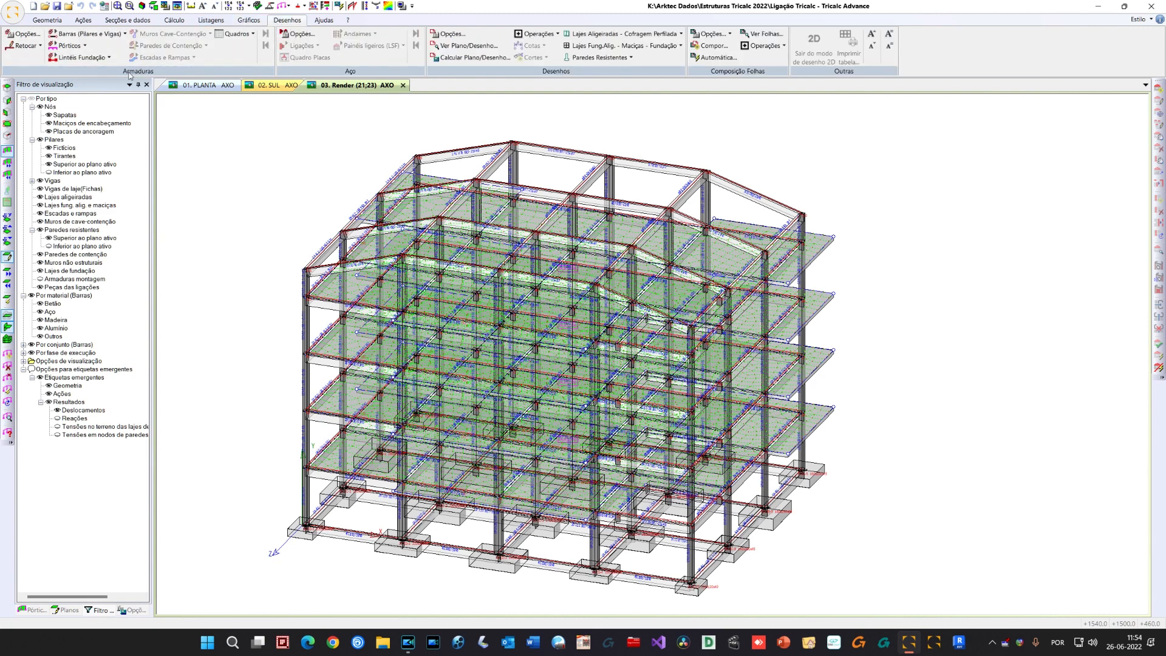
click(85, 45)
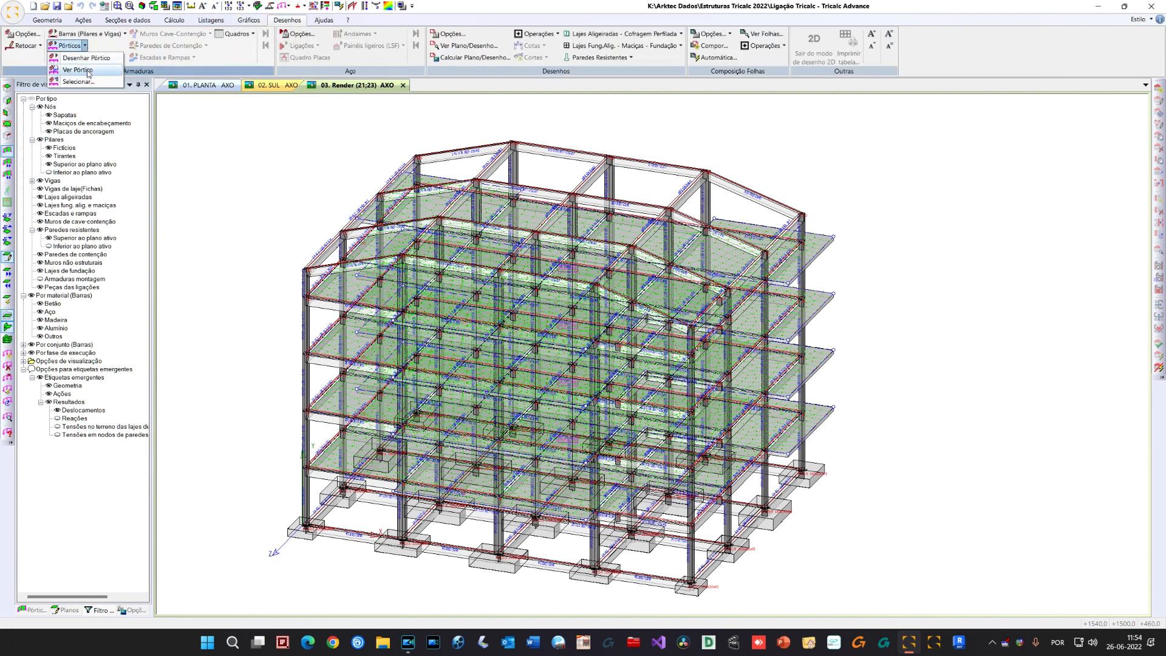
click(78, 69)
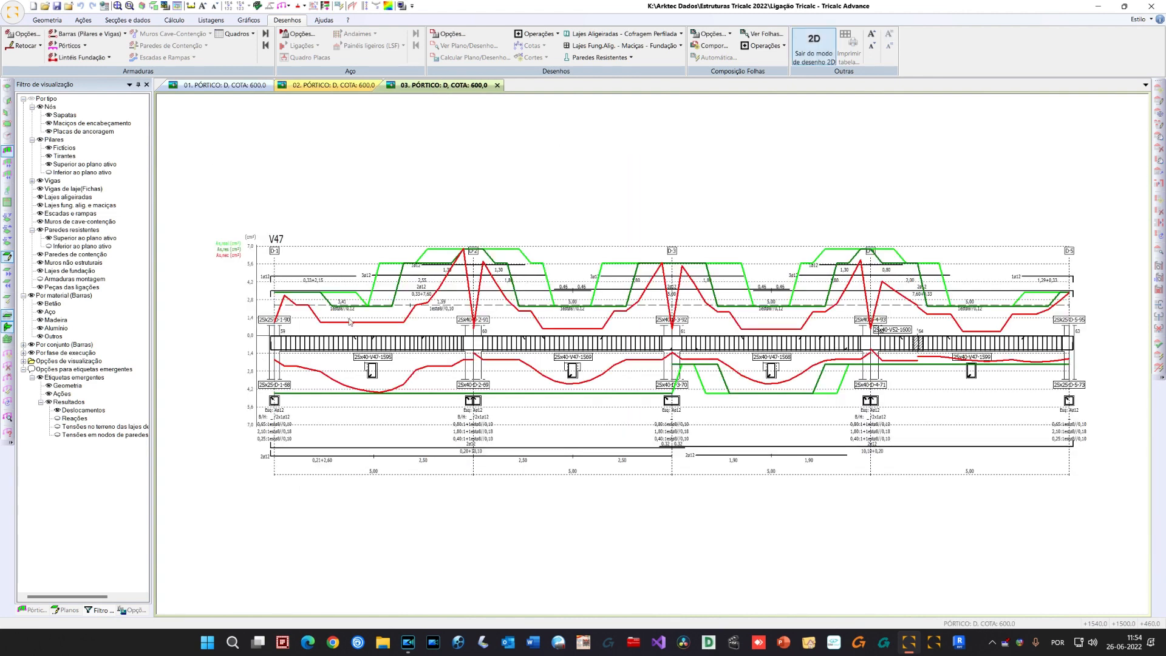
scroll(350, 322, up, 3)
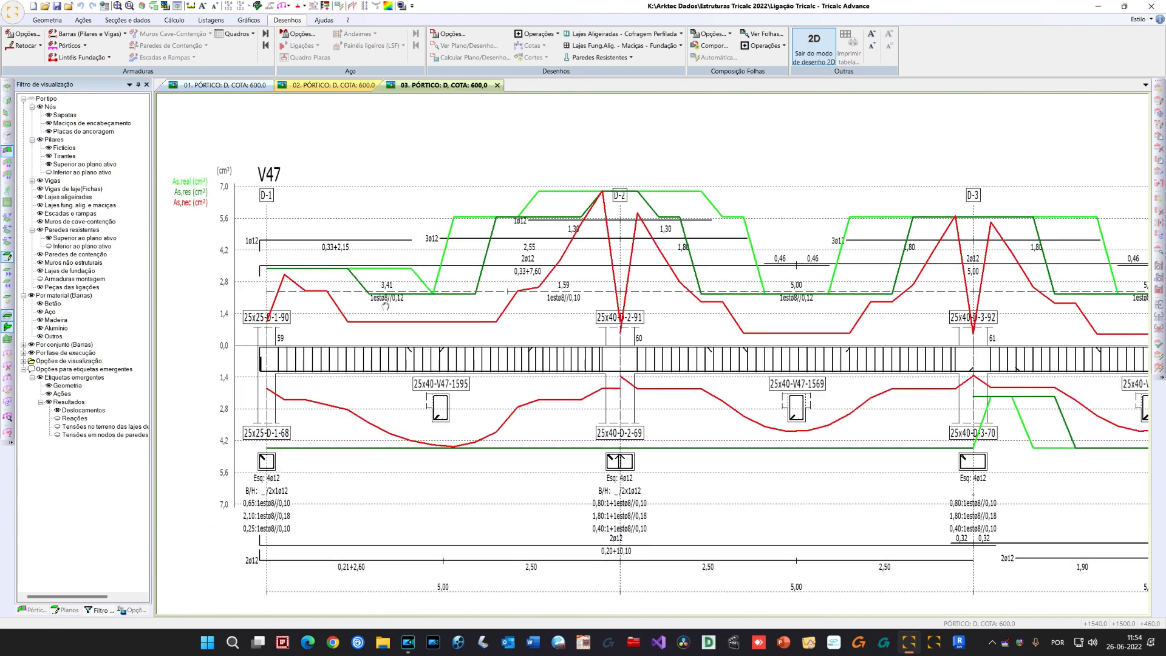
Turn off the checking graphs for beams and diagonals in the reinforcement options, and examine the cross-section of V47's first span
right_click(325, 133)
click(349, 141)
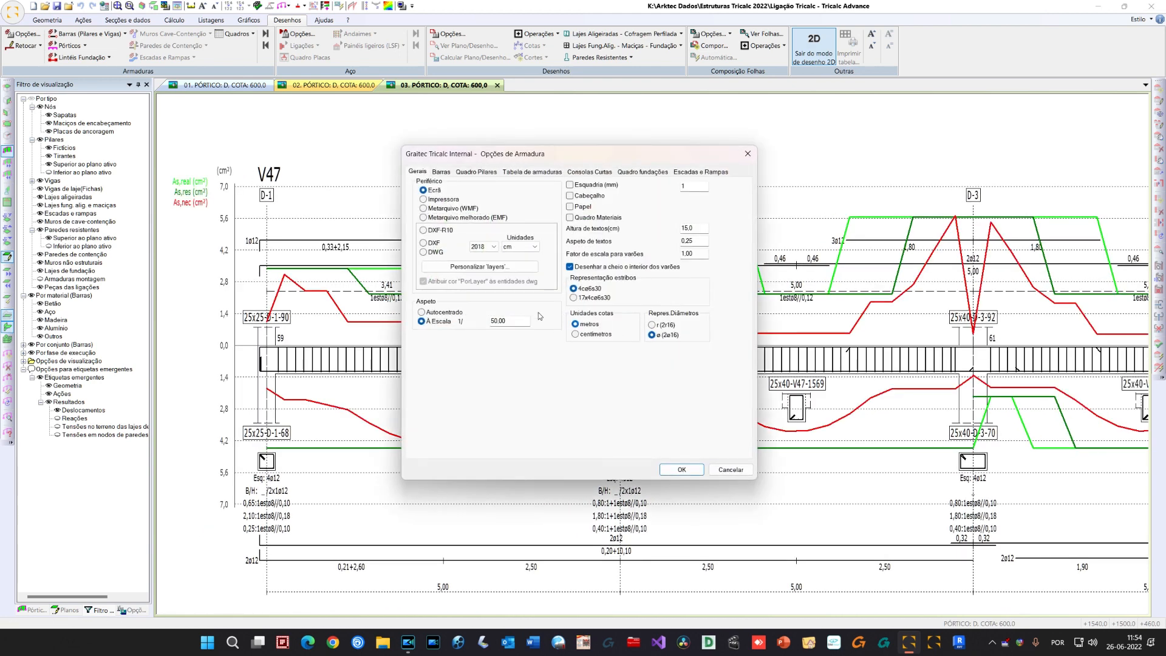
click(440, 172)
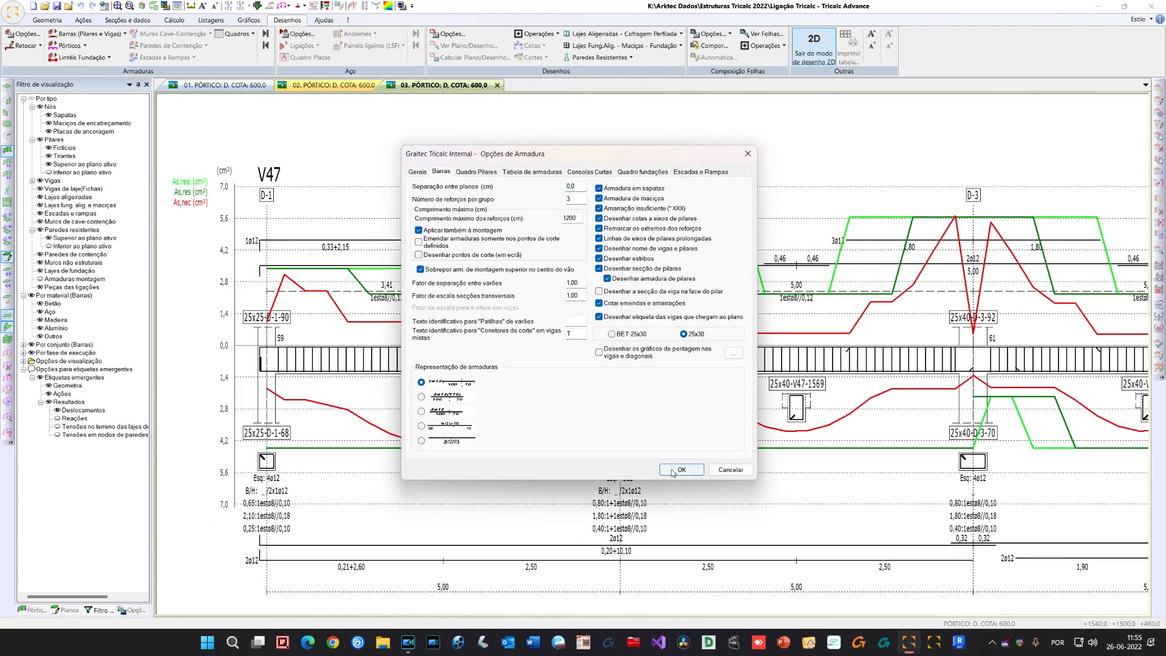
click(680, 470)
scroll(316, 319, up, 1)
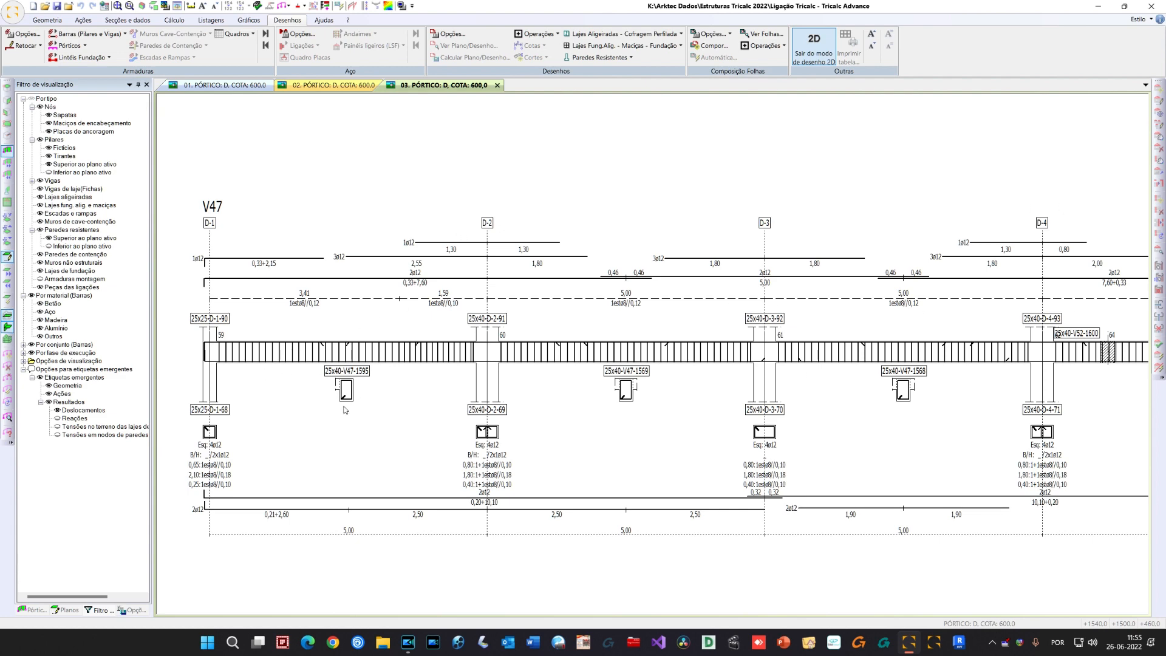
scroll(352, 400, up, 2)
scroll(340, 388, up, 3)
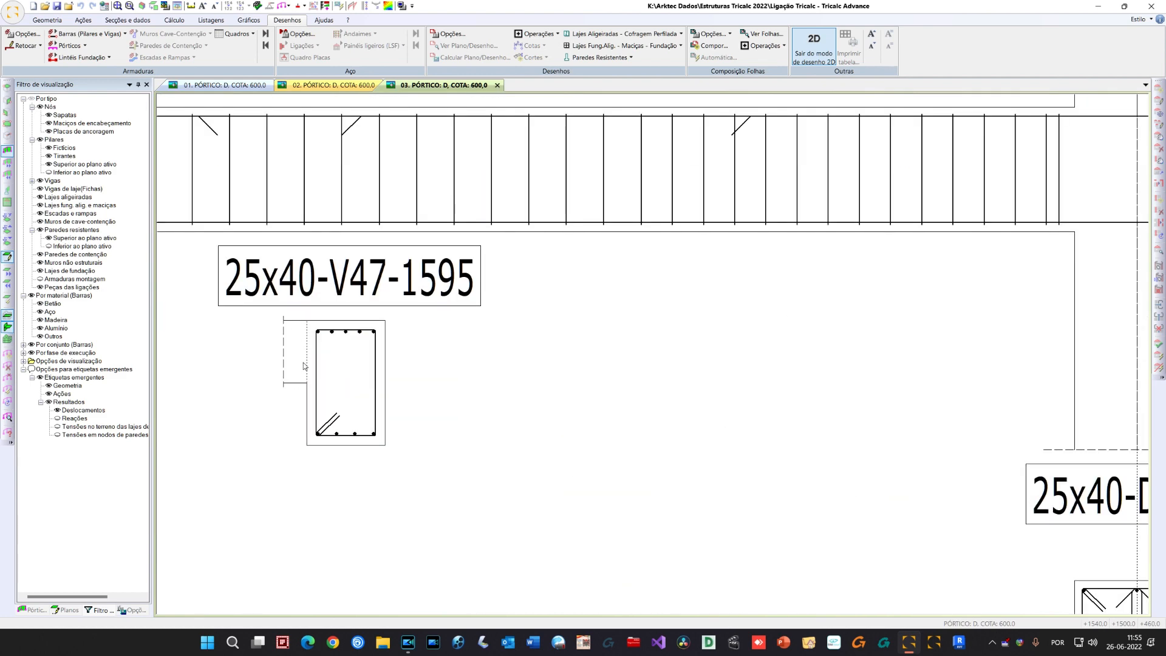
scroll(305, 366, down, 5)
scroll(261, 340, down, 3)
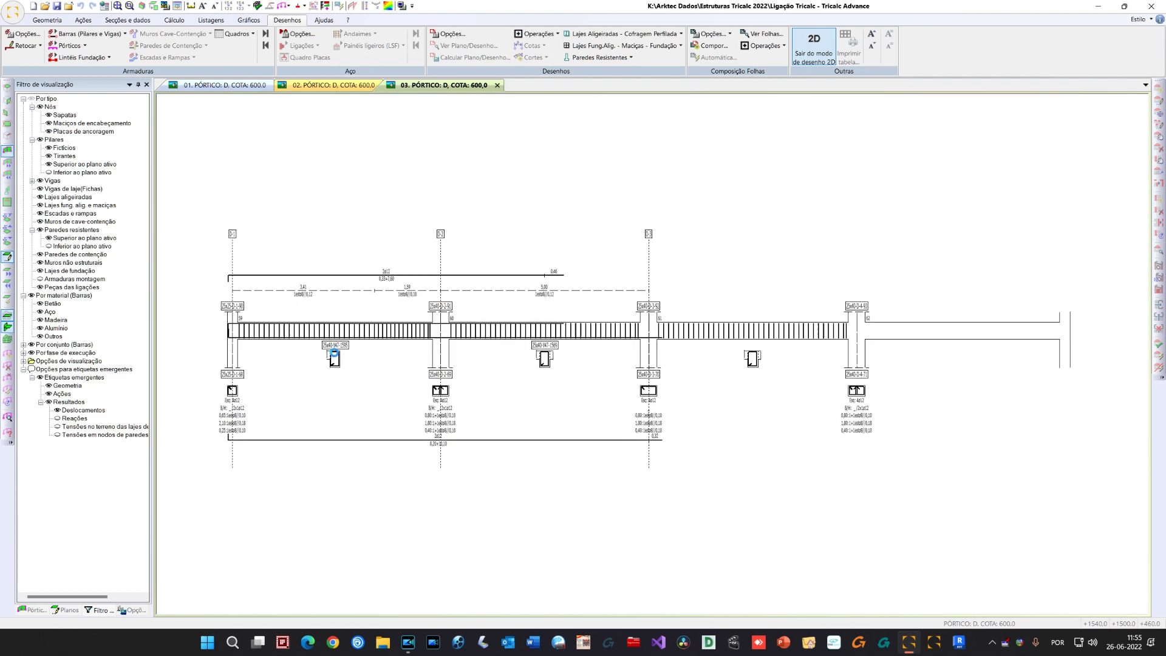
Examine the bar layout, stirrup spacing, and beam and pillar cross-sections along beam V47's reinforcement drawing
scroll(234, 385, up, 4)
scroll(230, 389, up, 3)
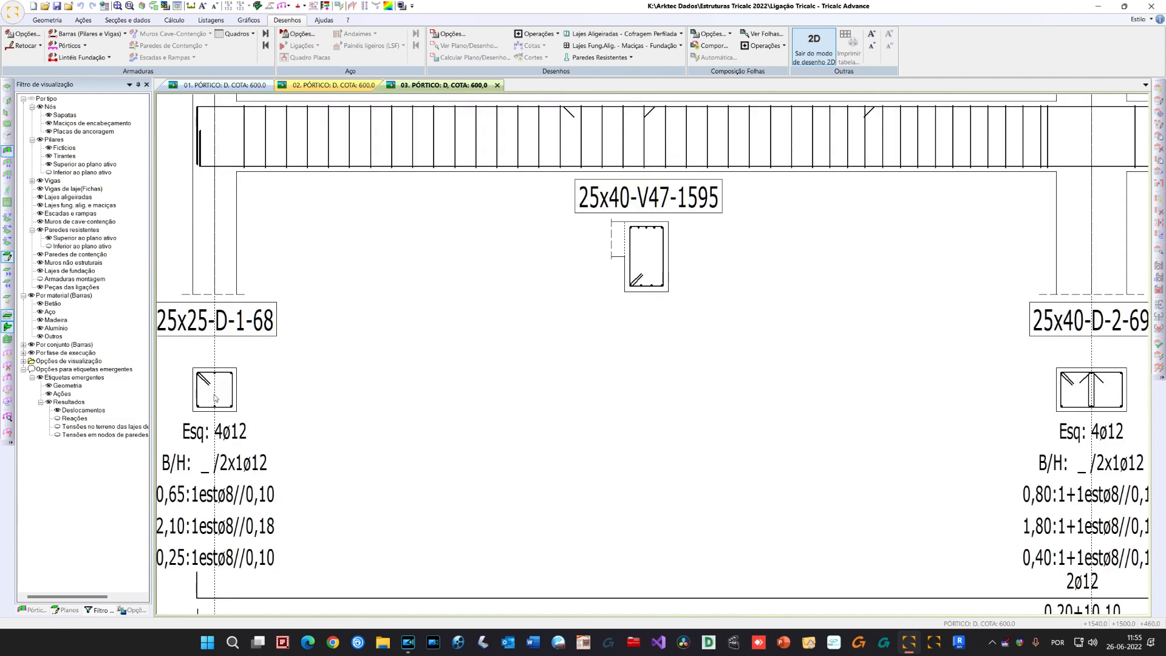
scroll(230, 396, down, 5)
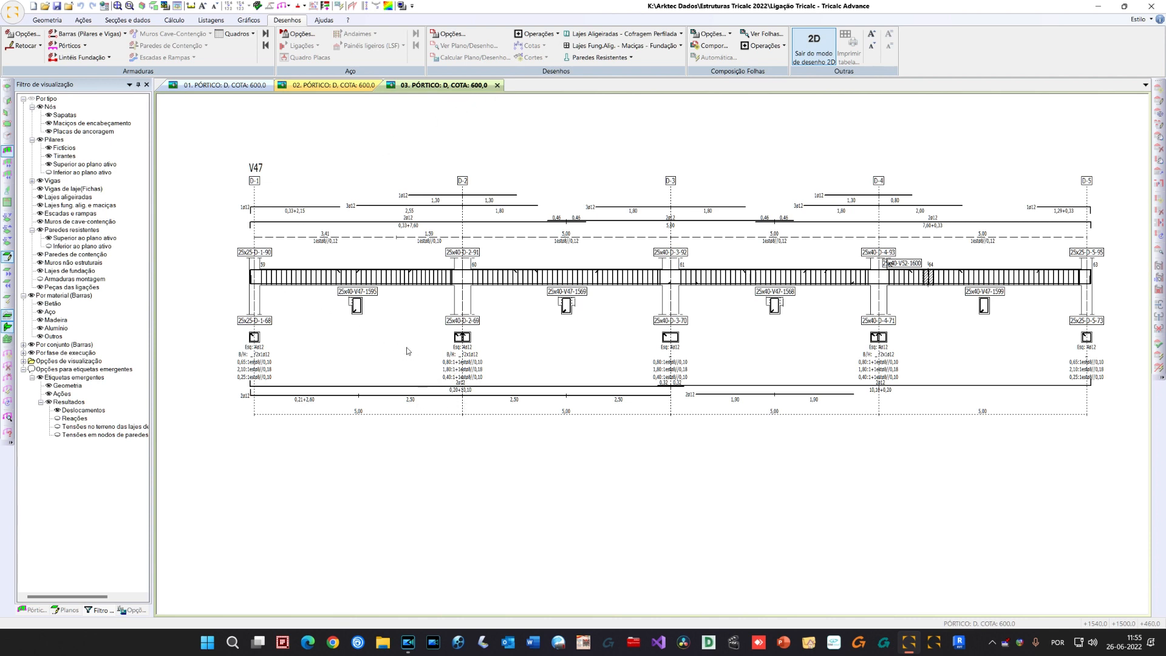
scroll(386, 370, up, 1)
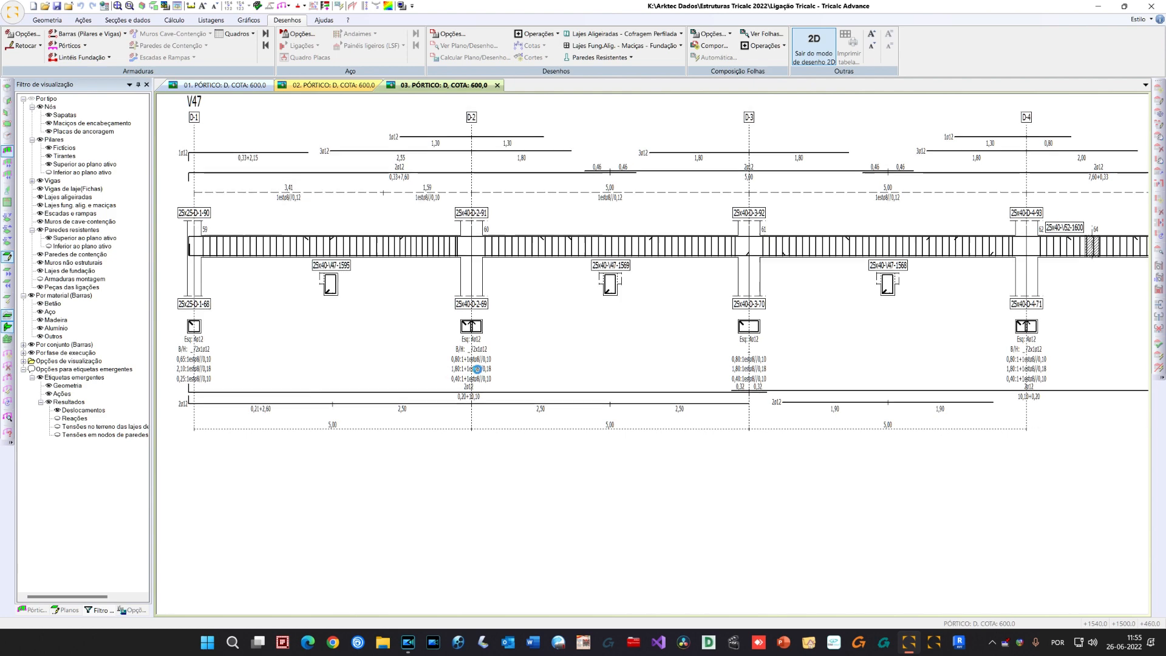
scroll(475, 377, up, 2)
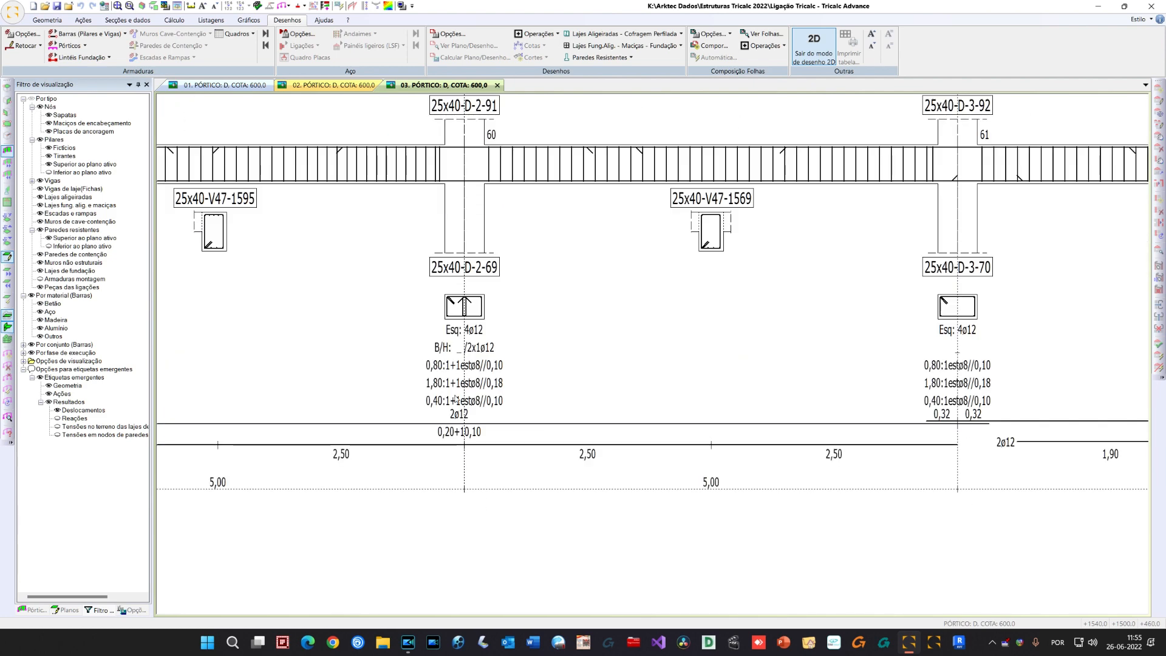
scroll(398, 363, down, 2)
middle_drag(386, 311, 460, 339)
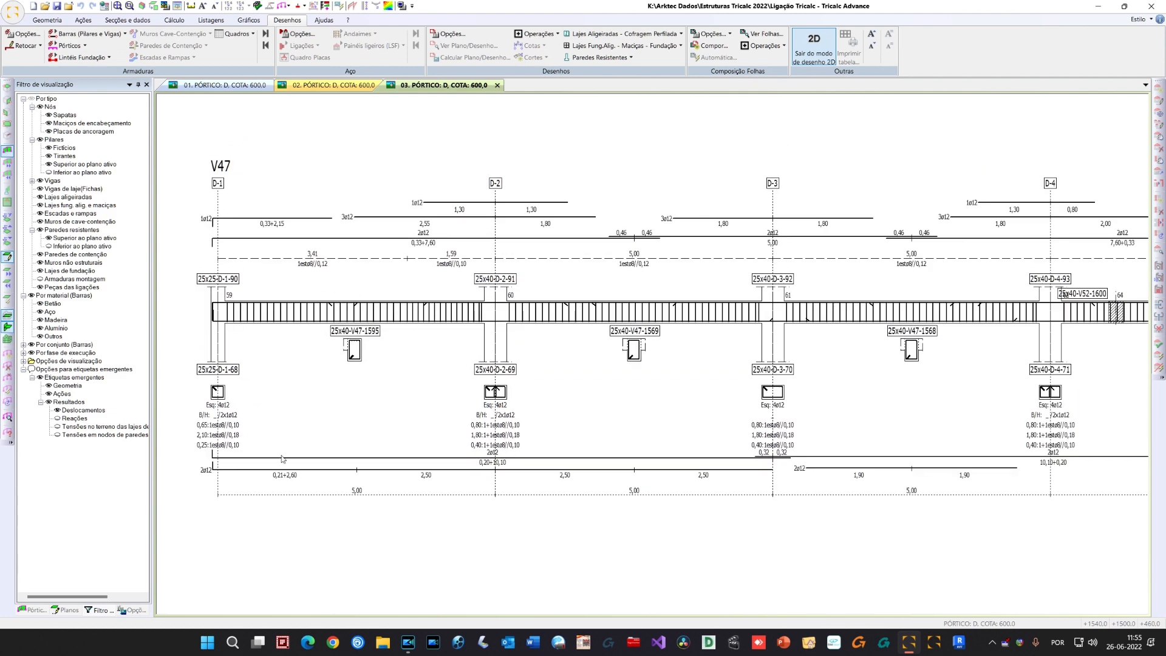
scroll(349, 302, up, 2)
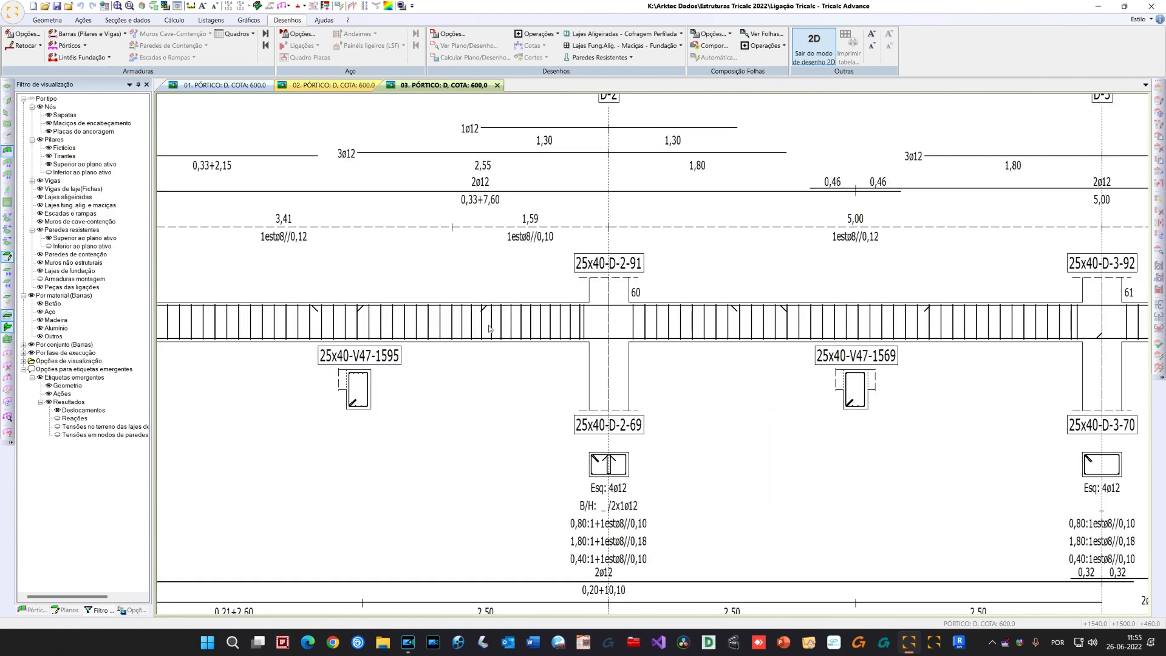
scroll(491, 330, down, 2)
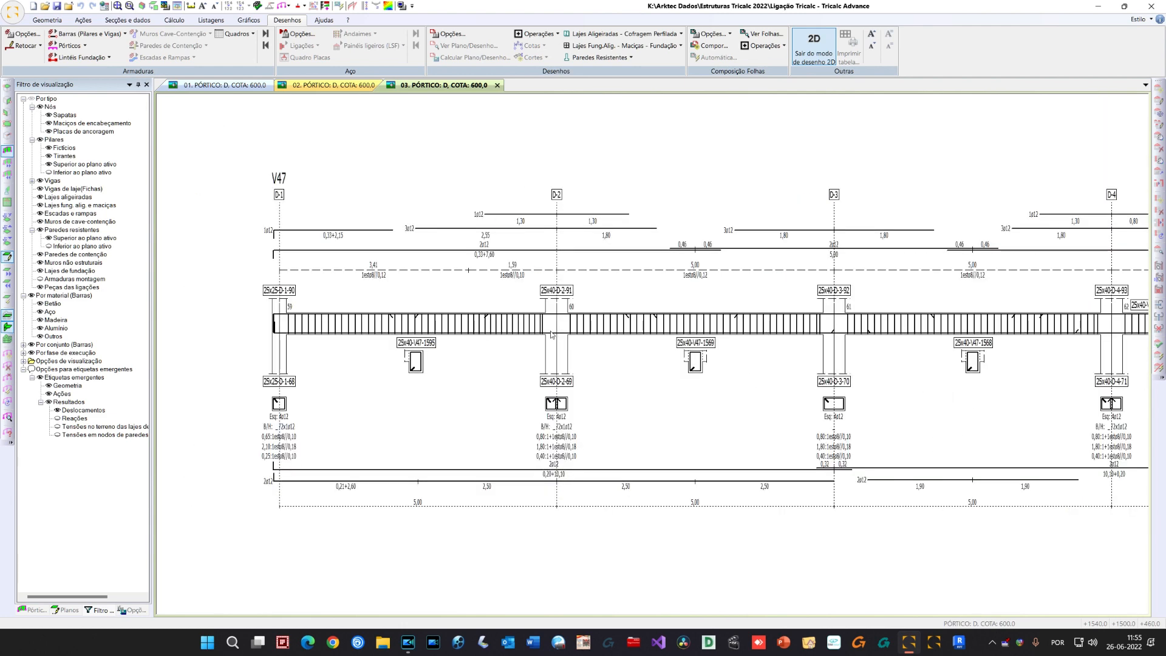
middle_drag(548, 334, 505, 326)
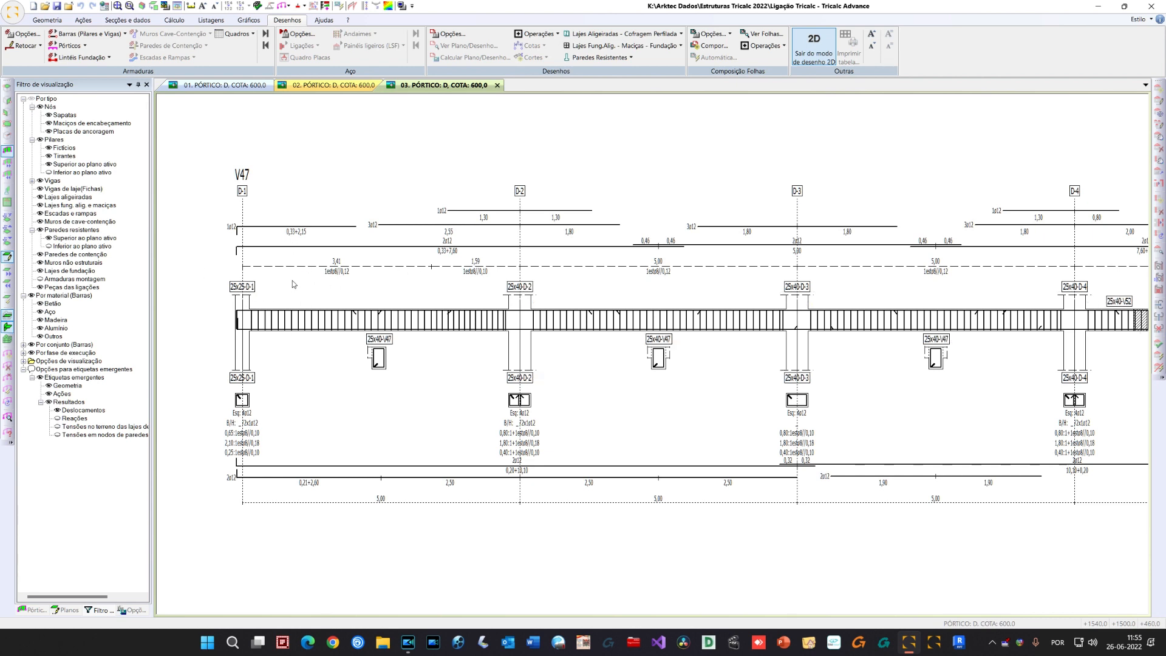
right_click(315, 180)
click(346, 178)
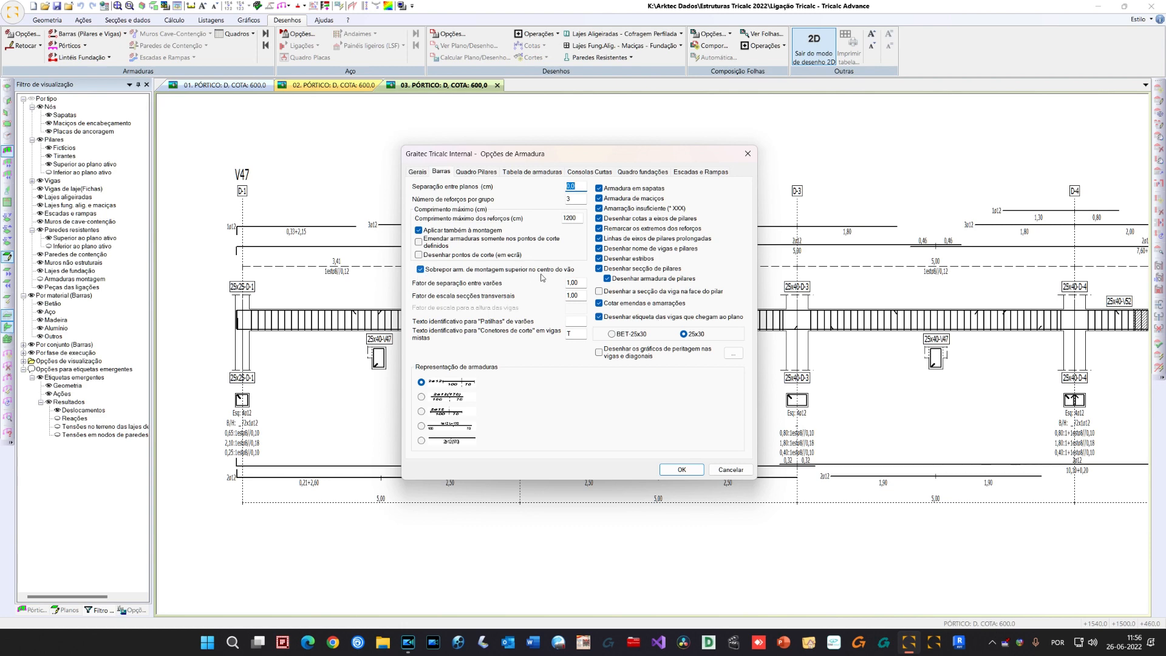
click(731, 472)
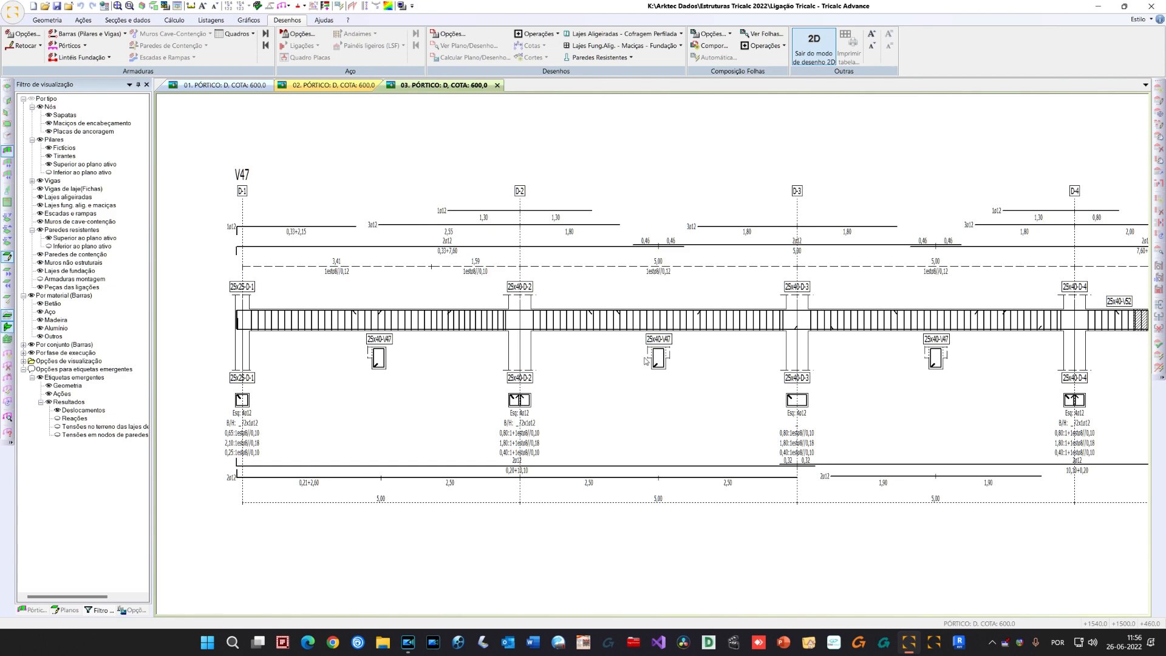
In the bar reinforcement options, turn off the insufficient anchorage marks and choose the fourth reinforcement representation style
right_click(408, 165)
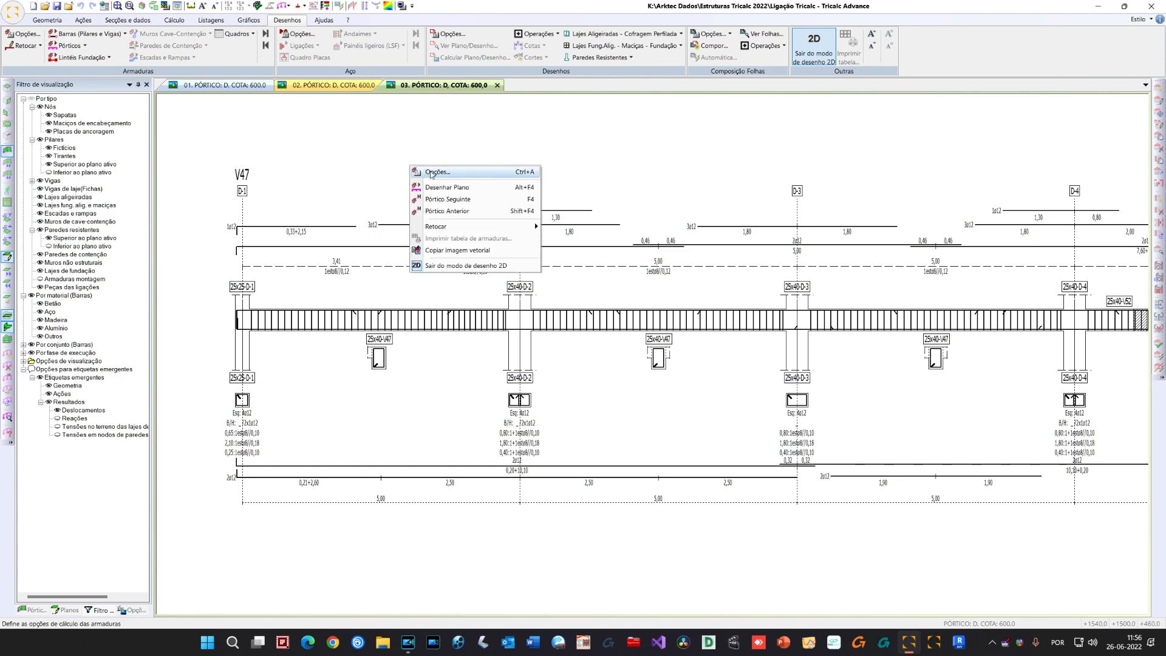
click(431, 174)
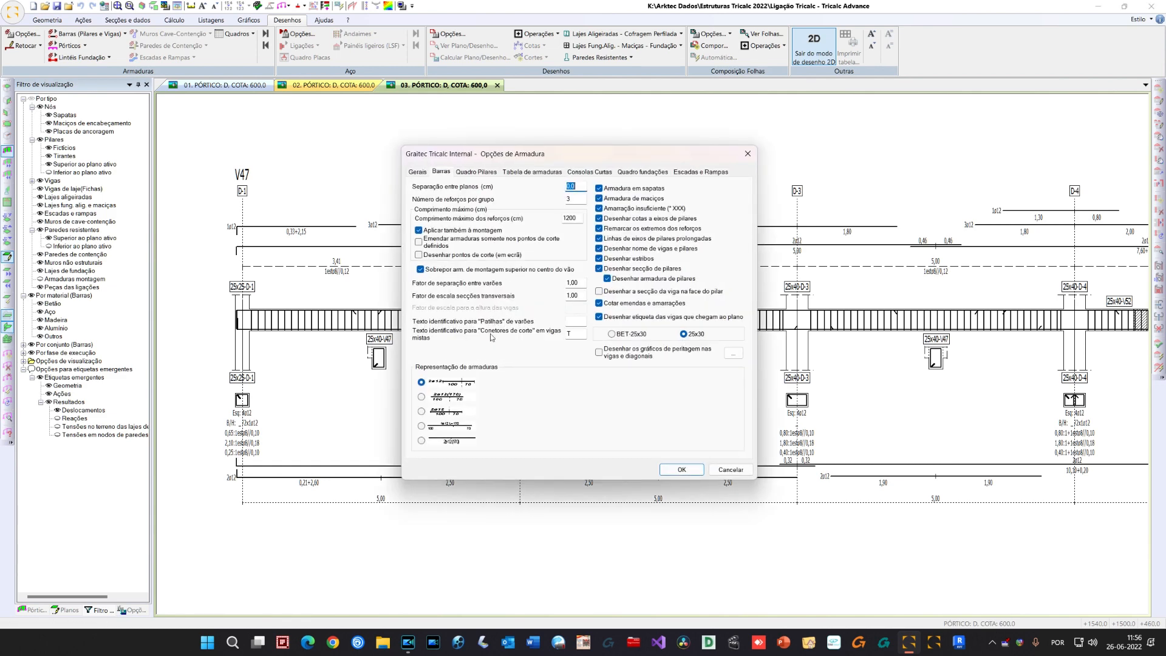
click(618, 209)
click(672, 471)
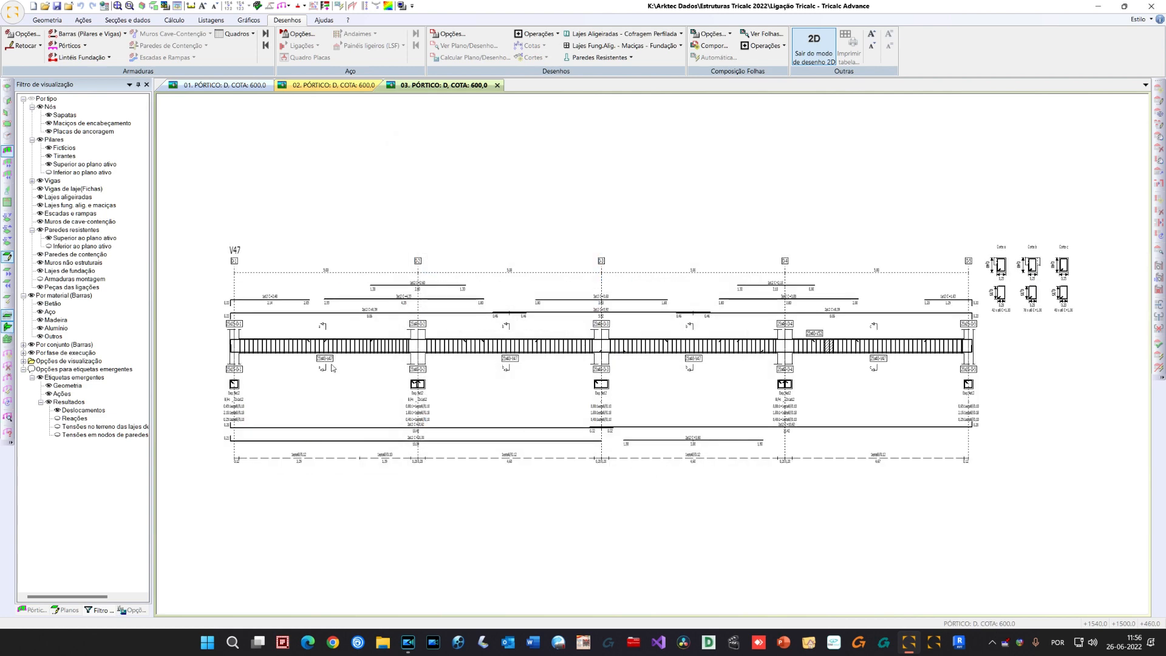
Examine the redrawn V47 drawing, including the bar lengths and the separate section details Corte a, b and c
scroll(333, 348, up, 5)
scroll(994, 359, down, 4)
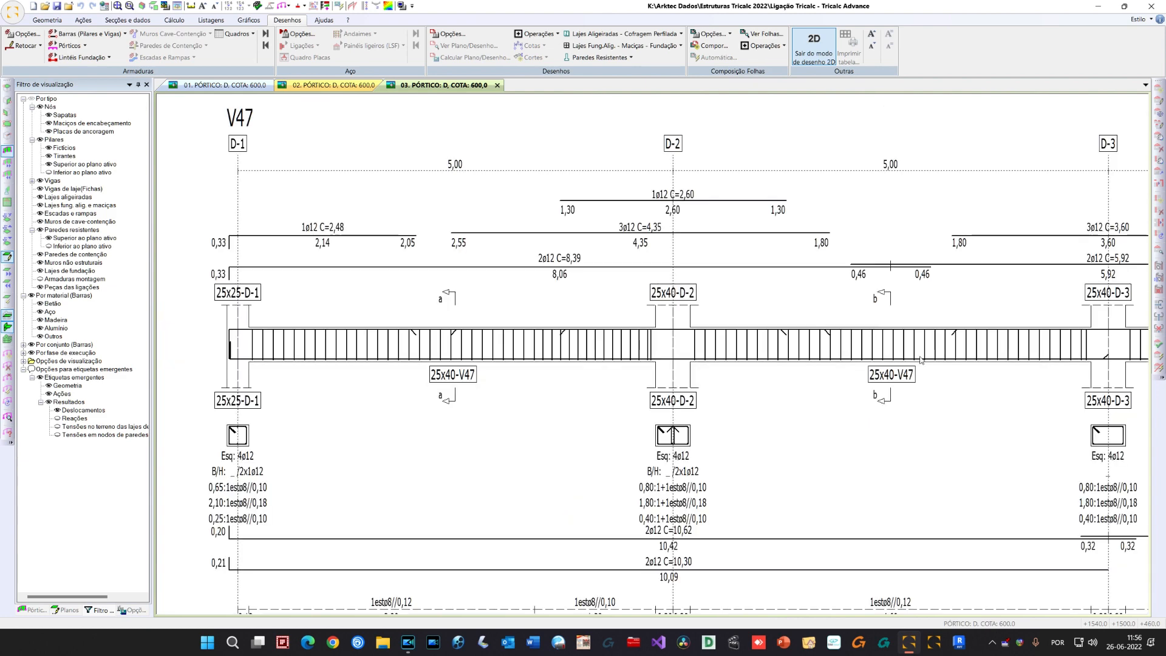
middle_drag(1052, 342, 481, 286)
middle_drag(727, 293, 539, 309)
middle_drag(859, 237, 696, 332)
scroll(695, 332, down, 1)
scroll(689, 322, up, 5)
scroll(681, 315, down, 4)
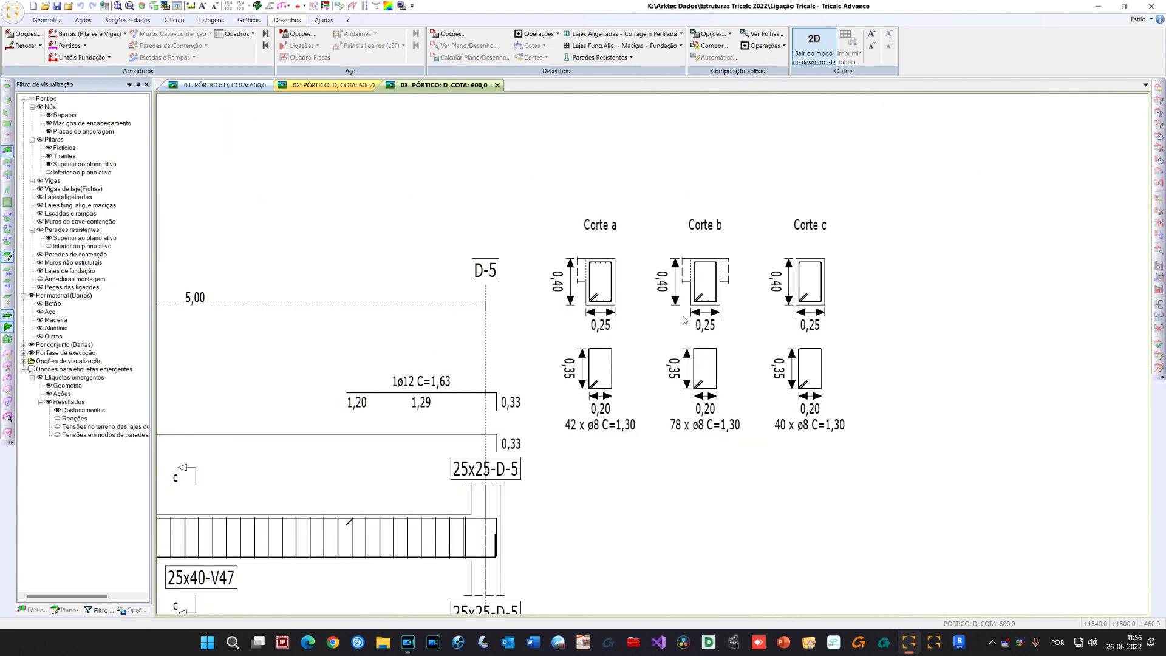
scroll(596, 330, down, 2)
middle_drag(478, 353, 829, 261)
scroll(594, 284, down, 1)
middle_drag(598, 282, 735, 262)
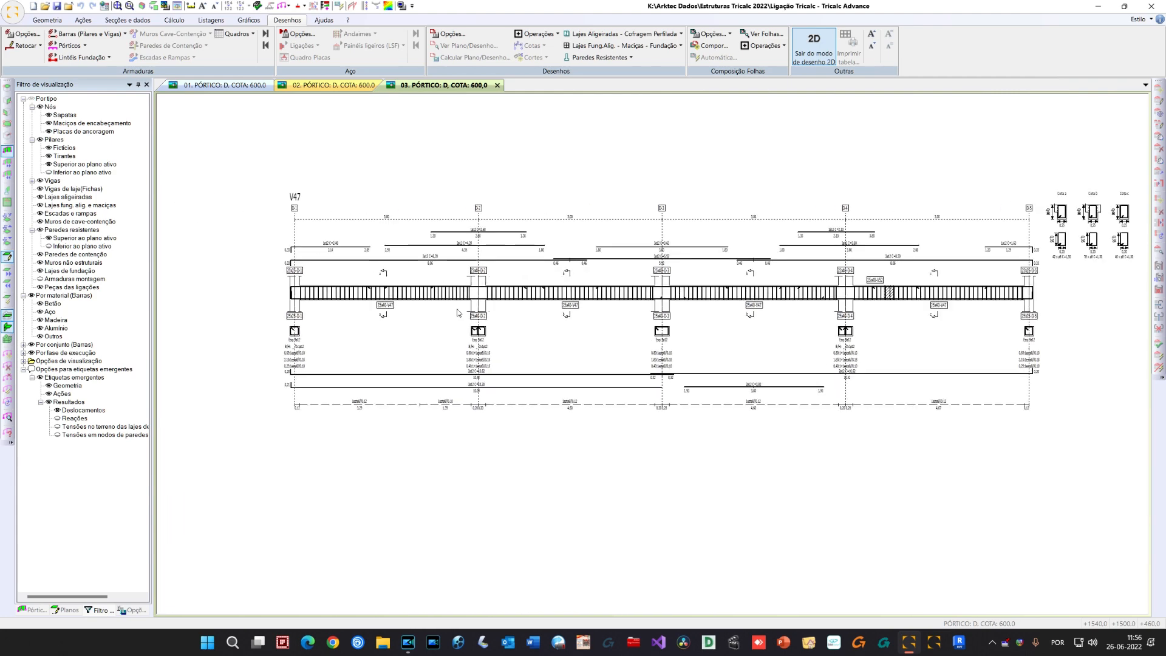
scroll(445, 320, up, 3)
scroll(430, 308, up, 1)
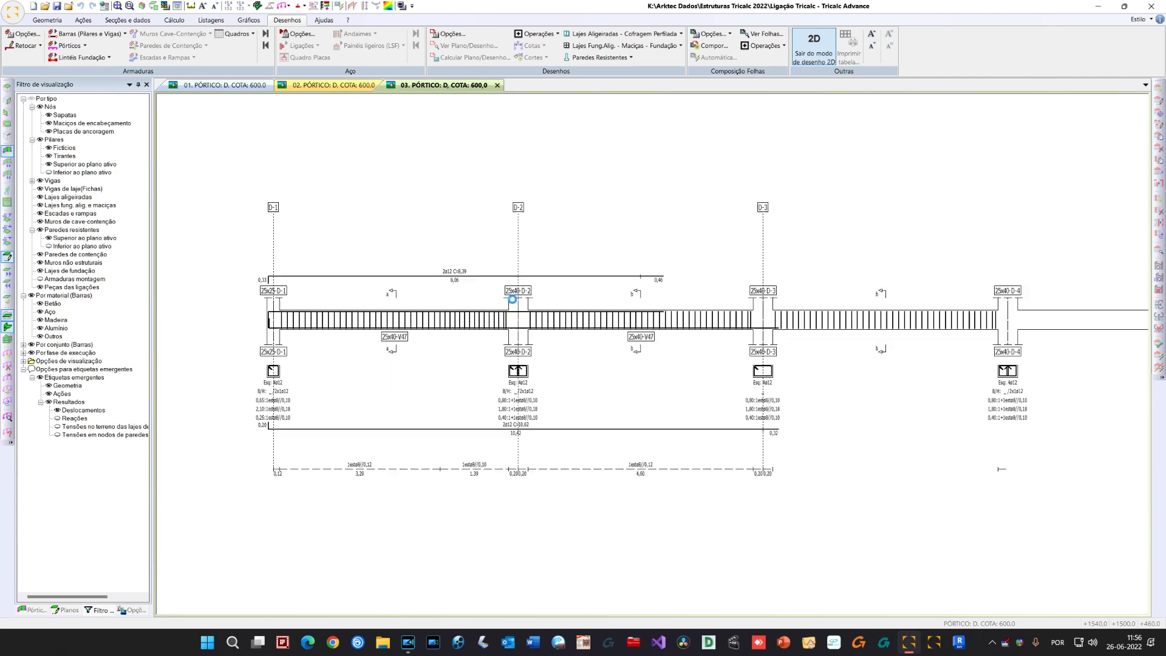
right_click(388, 157)
click(413, 164)
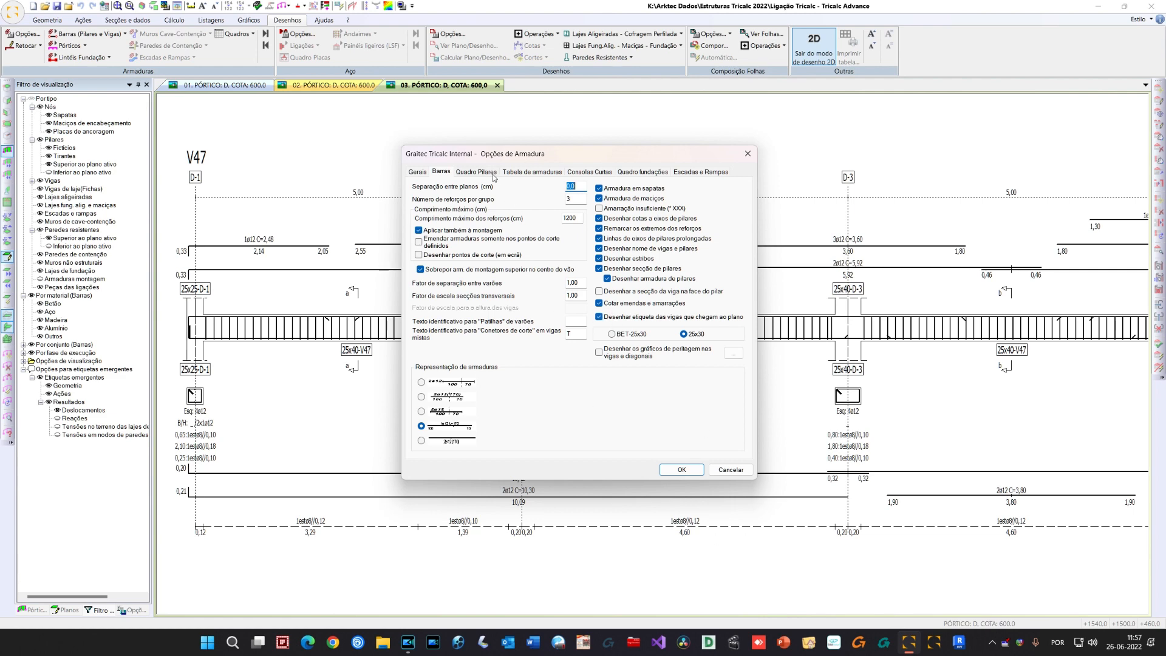
click(740, 468)
Enable the checking graphs for beams and diagonals on the drawing, keeping the As,real, As,res and As,nec graphs shown
right_click(554, 145)
click(575, 155)
click(600, 351)
click(732, 353)
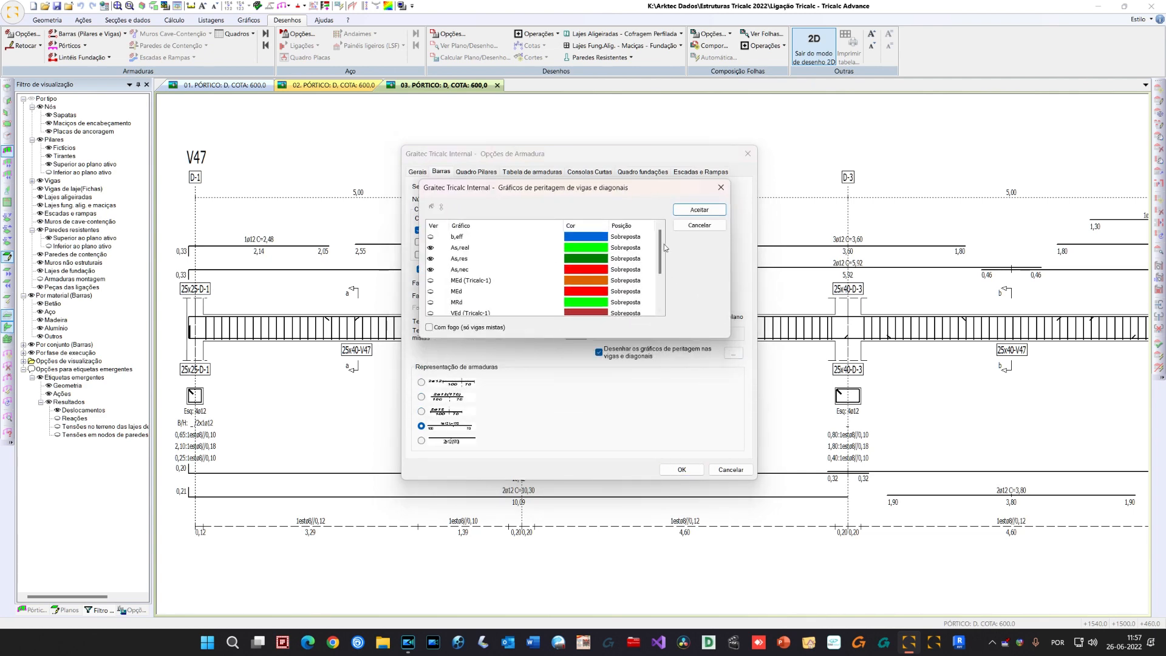
click(451, 249)
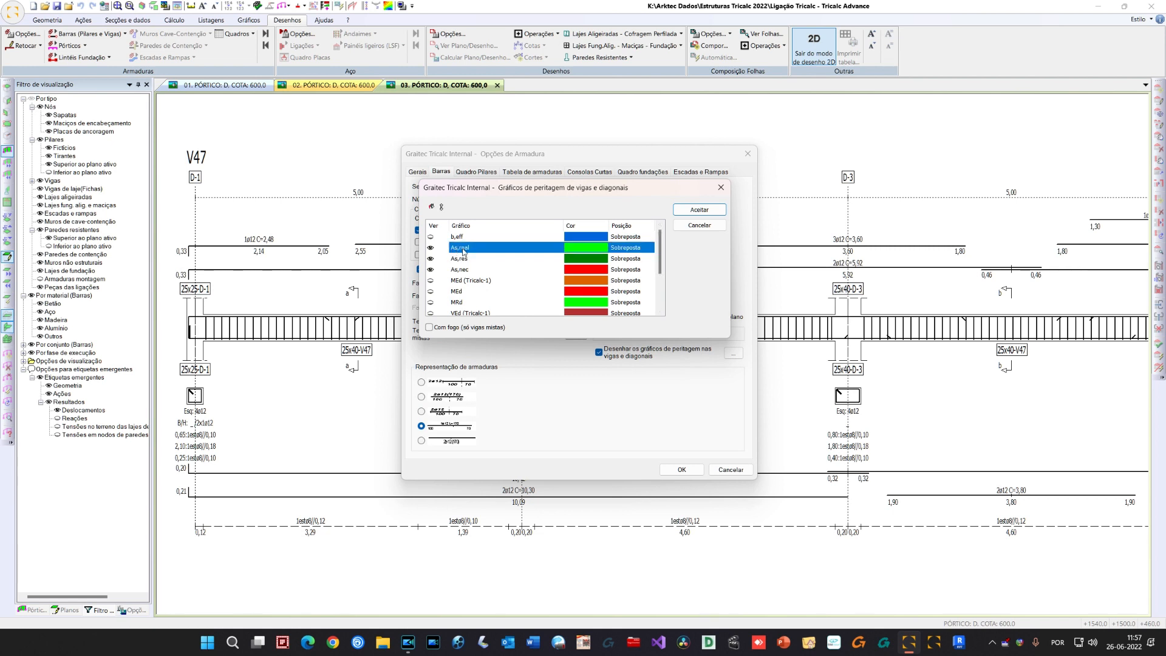
click(458, 259)
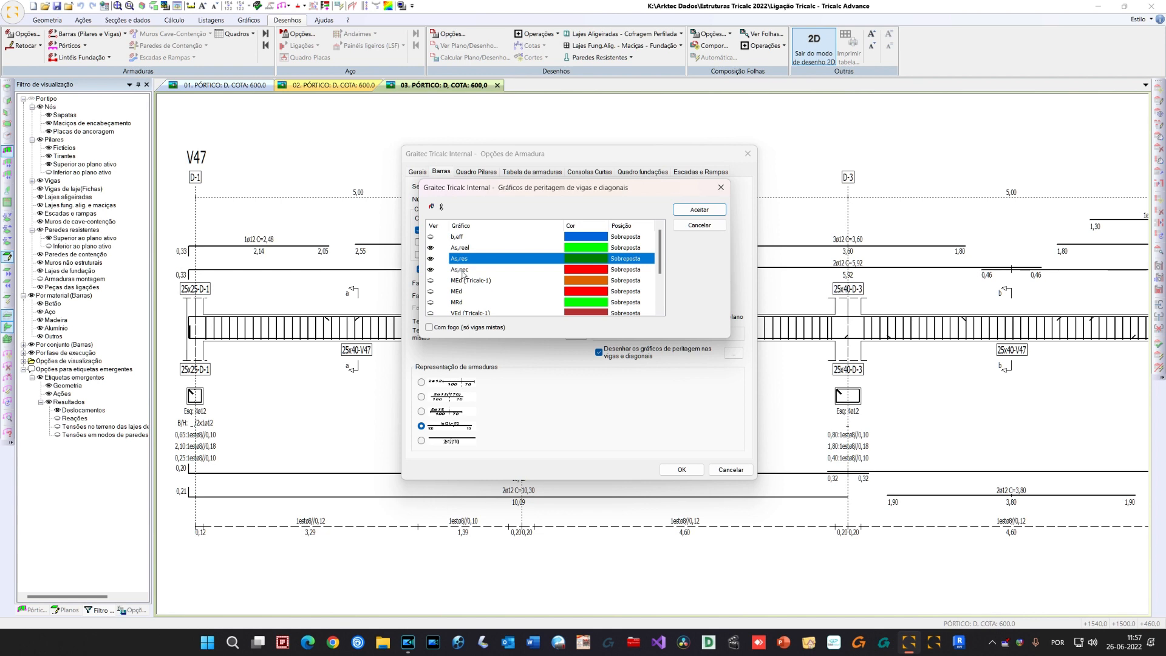
click(462, 273)
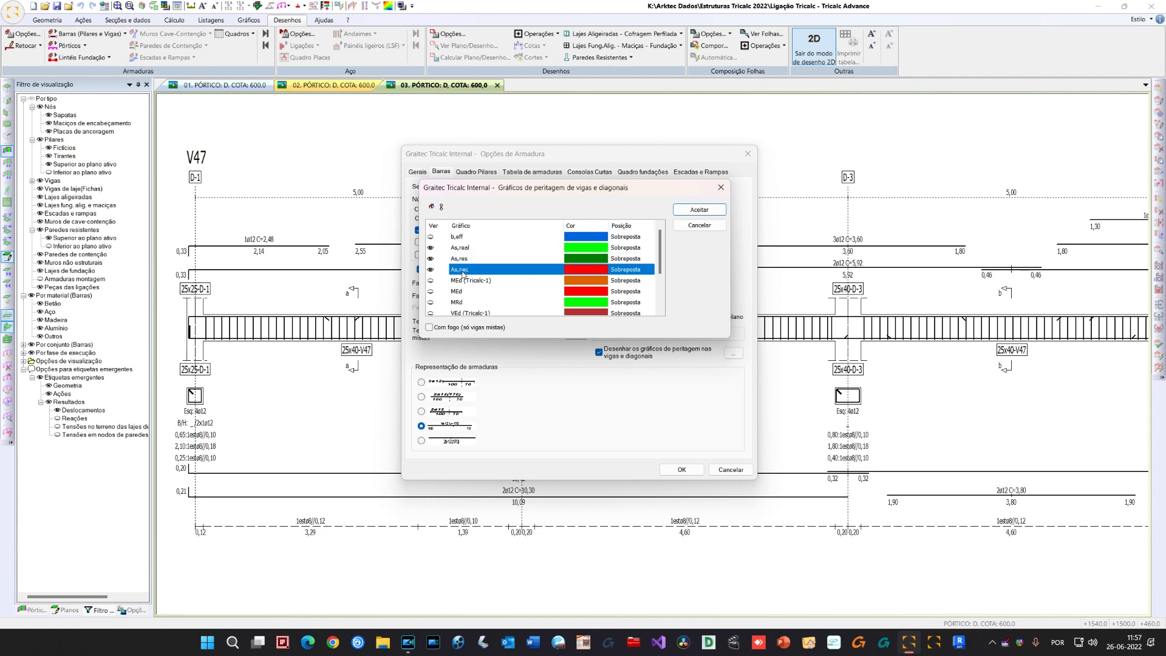
click(456, 249)
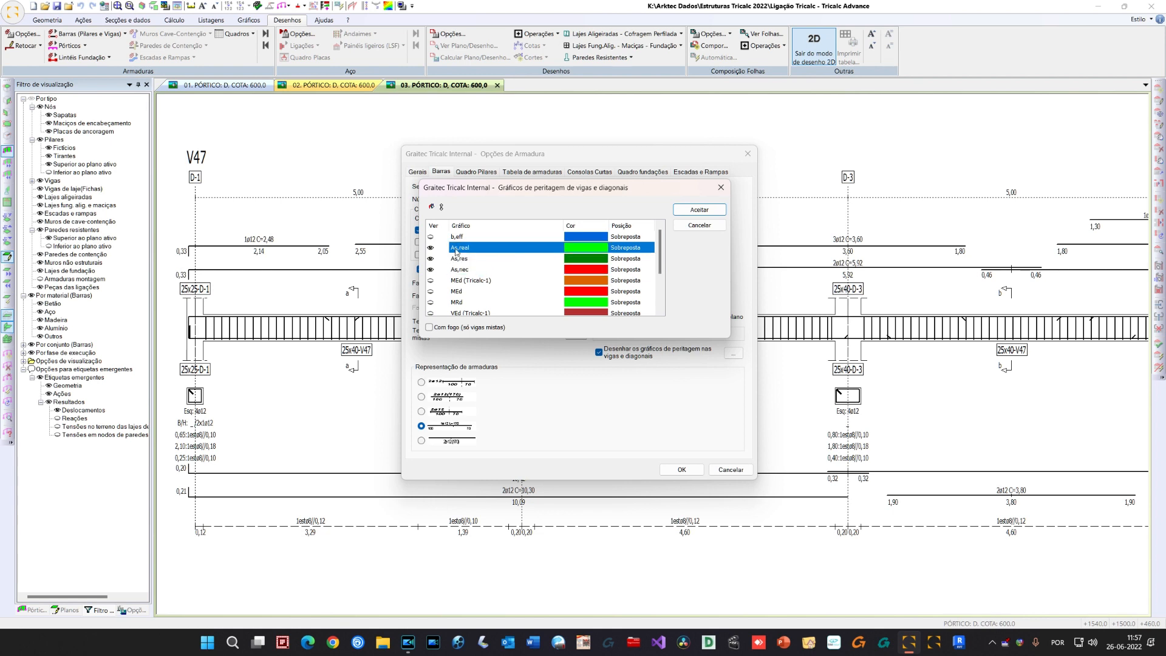
click(462, 260)
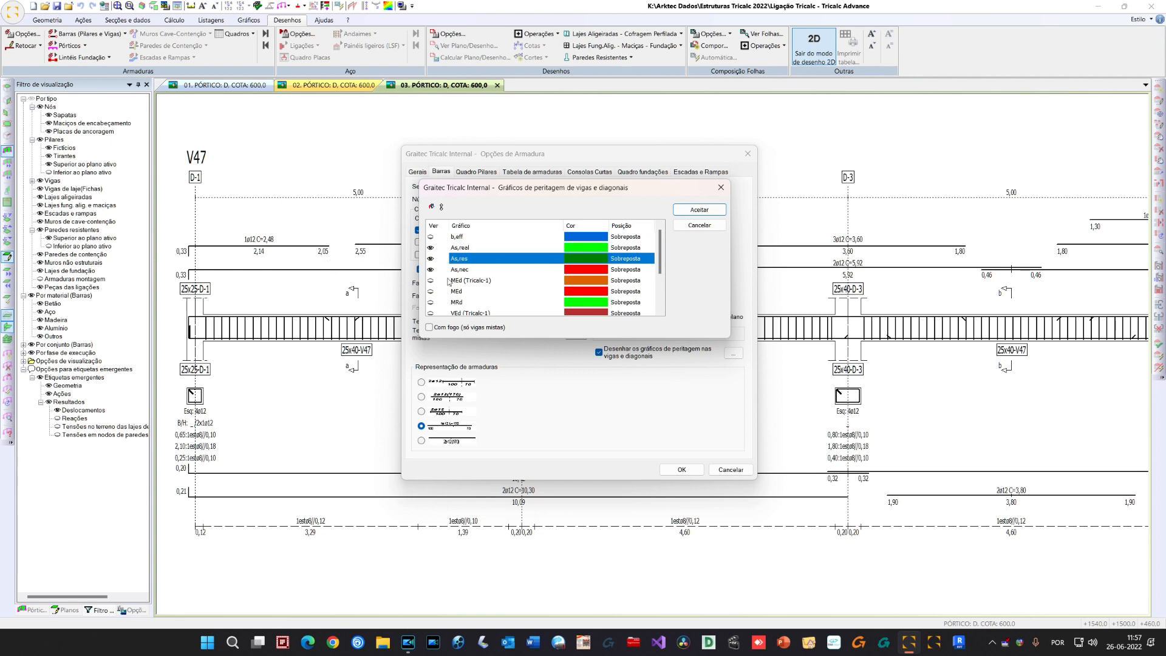
click(456, 271)
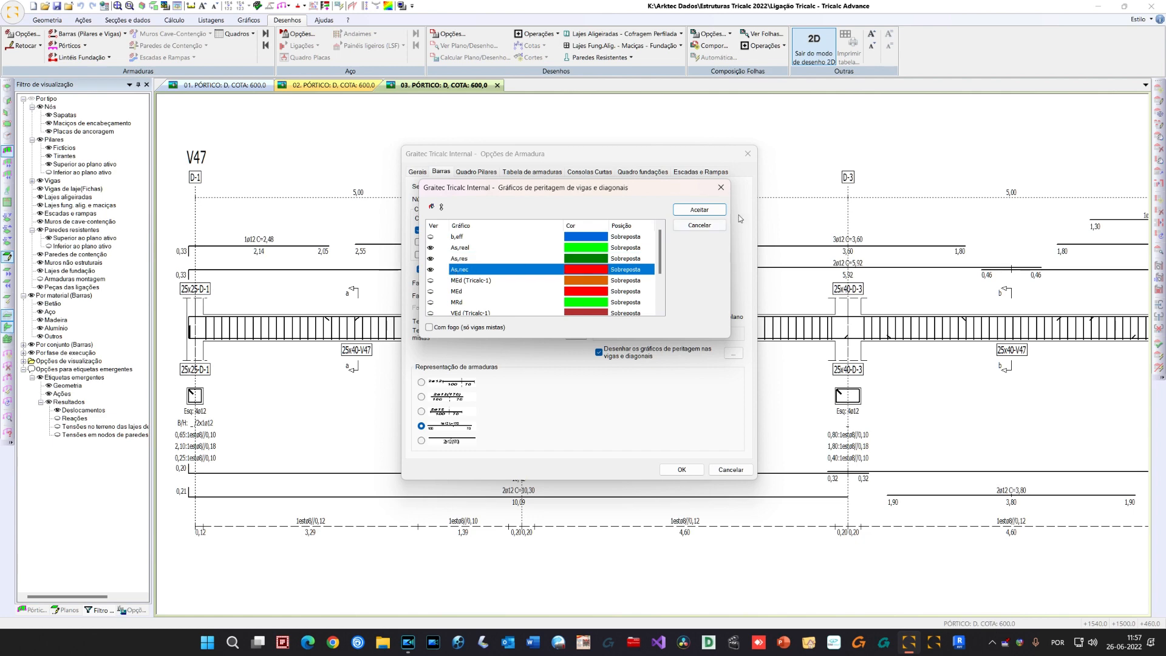
click(698, 210)
click(686, 470)
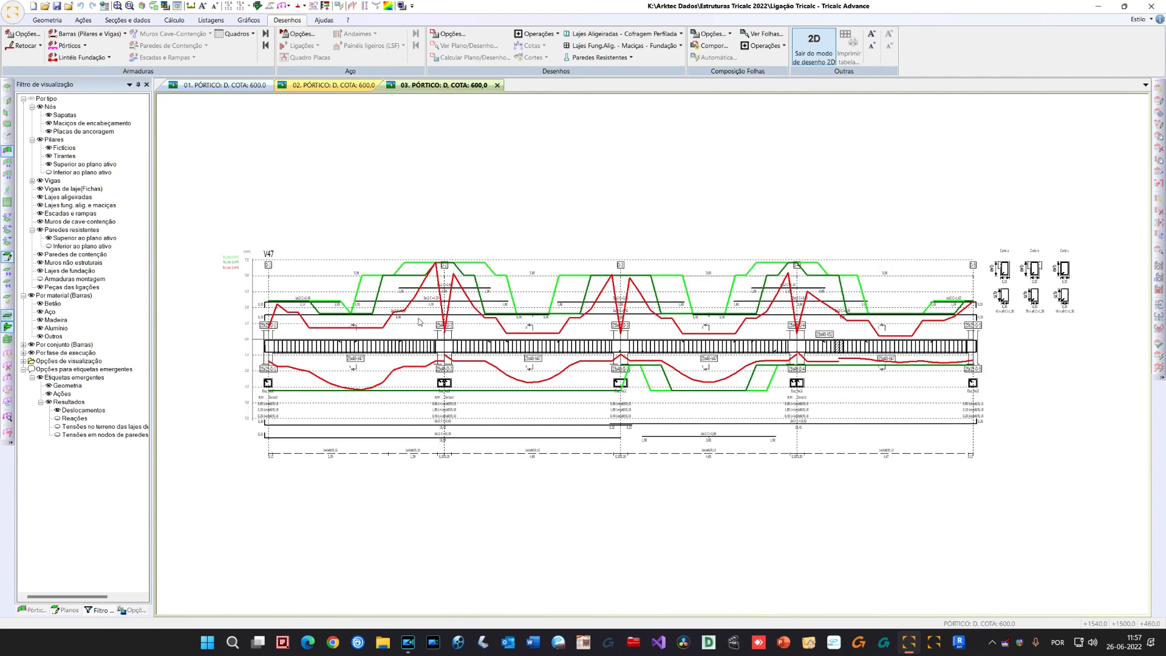
Compare the As,real, As,res and As,nec curves with the upper and lower bars along beam V47
scroll(280, 323, up, 1)
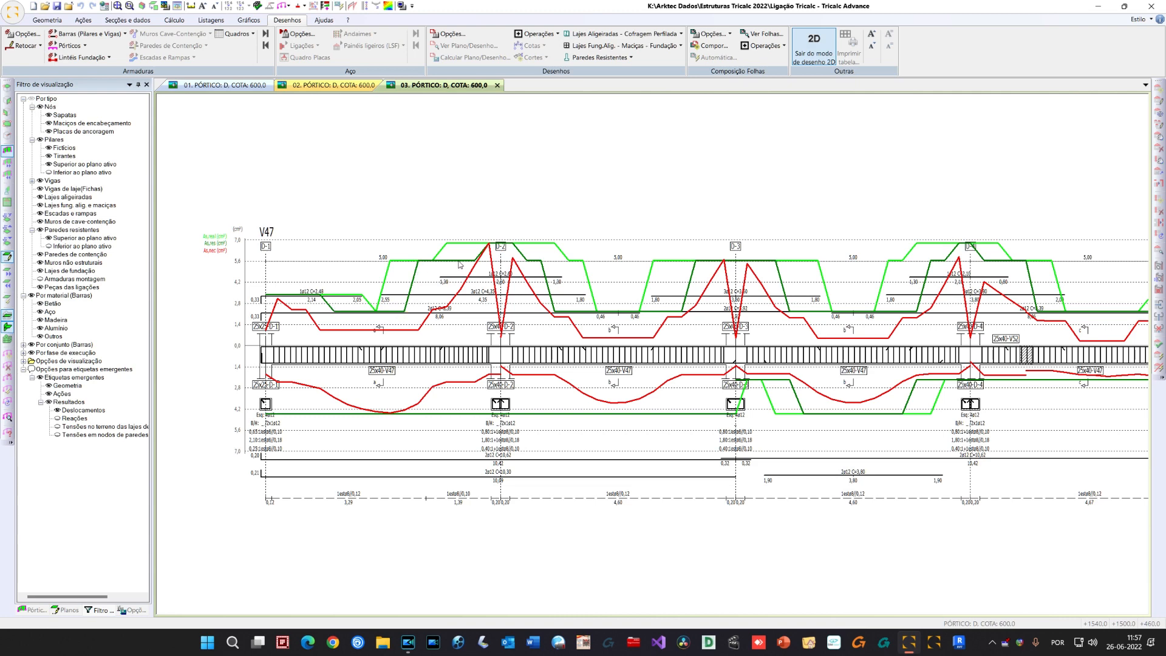
scroll(389, 292, up, 1)
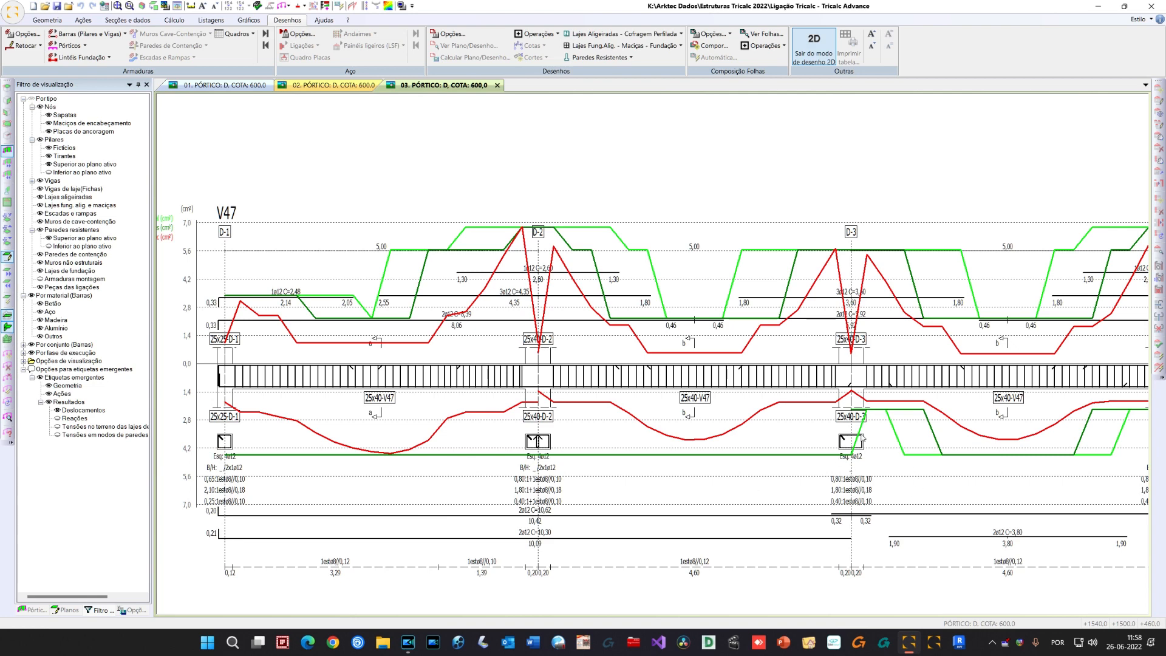
scroll(735, 494, up, 1)
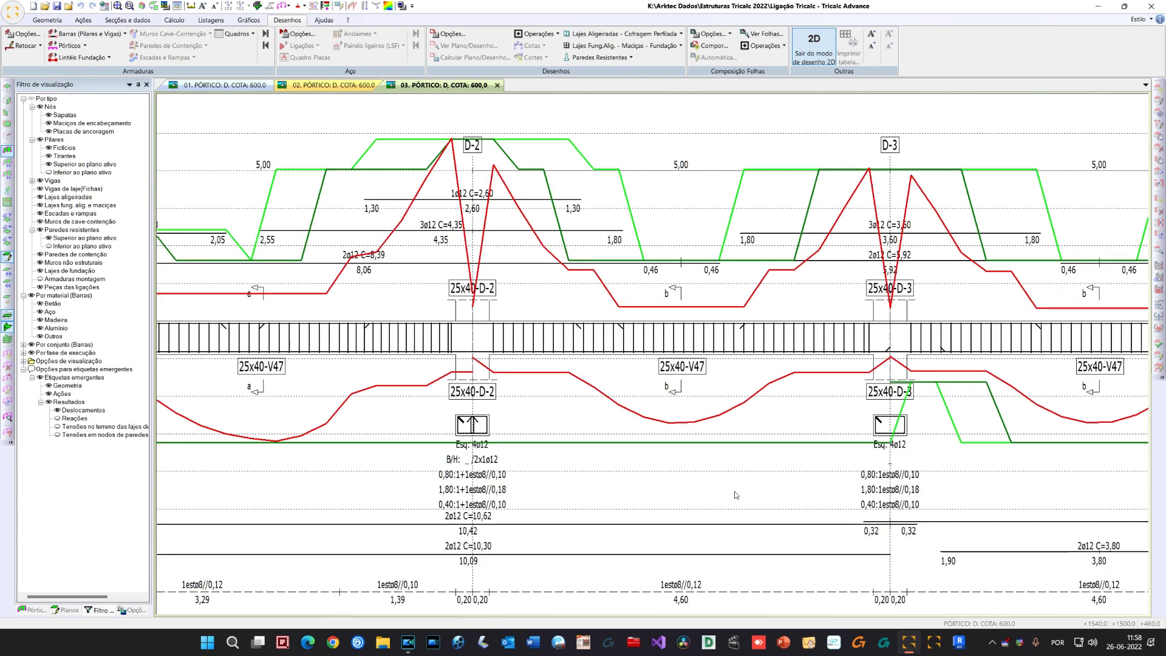
scroll(711, 468, down, 2)
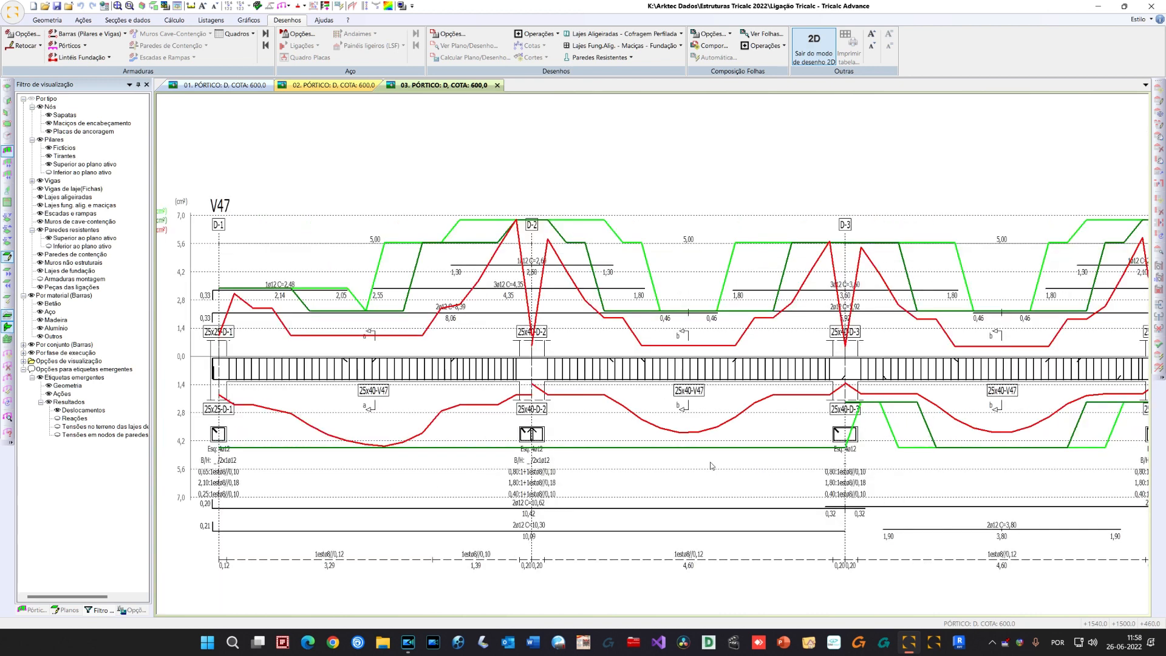
scroll(708, 465, up, 1)
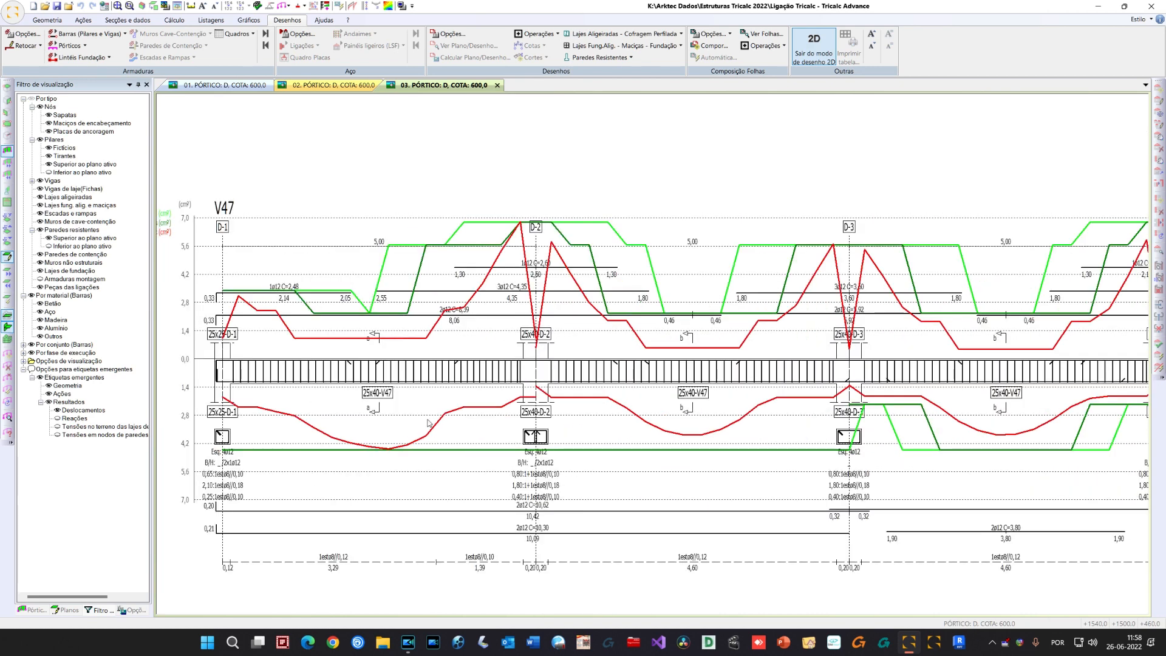
scroll(529, 311, down, 1)
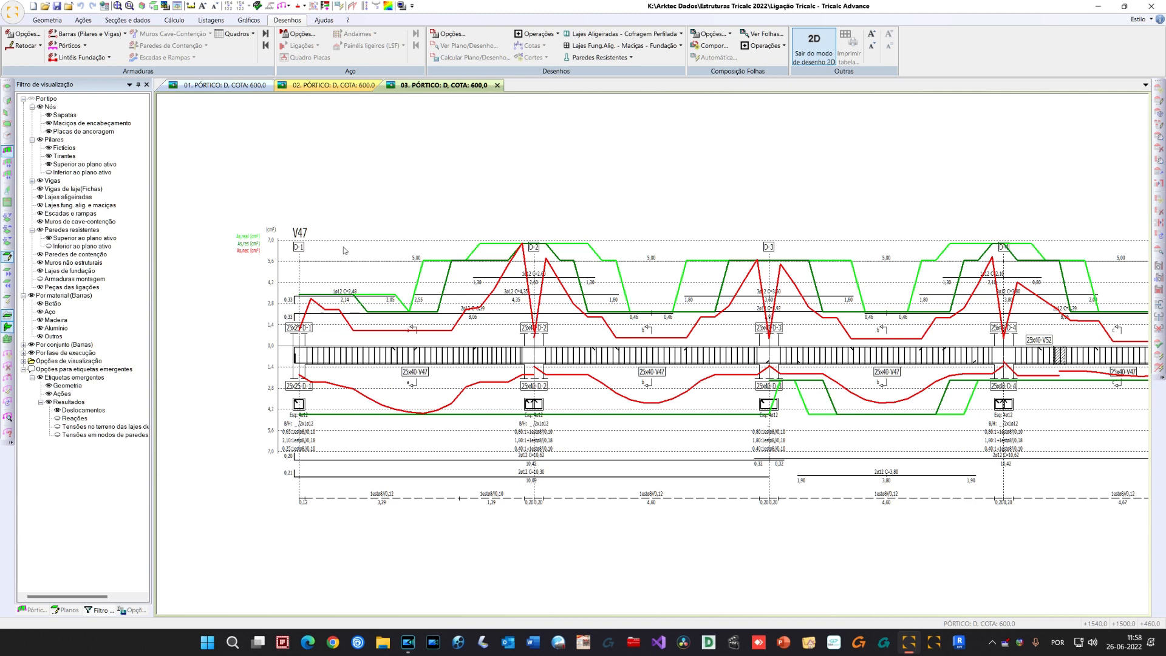
In the beam and diagonal checking graph options, hide the As,real, As,res and As,nec graphs
right_click(313, 176)
click(336, 178)
click(446, 174)
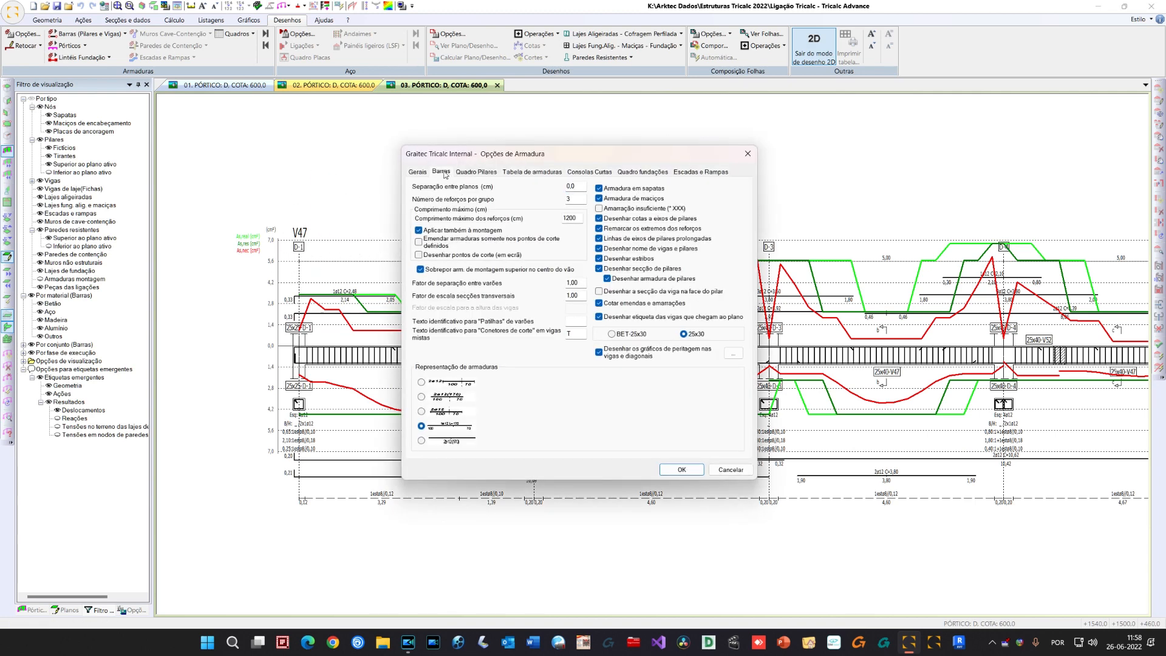
click(733, 352)
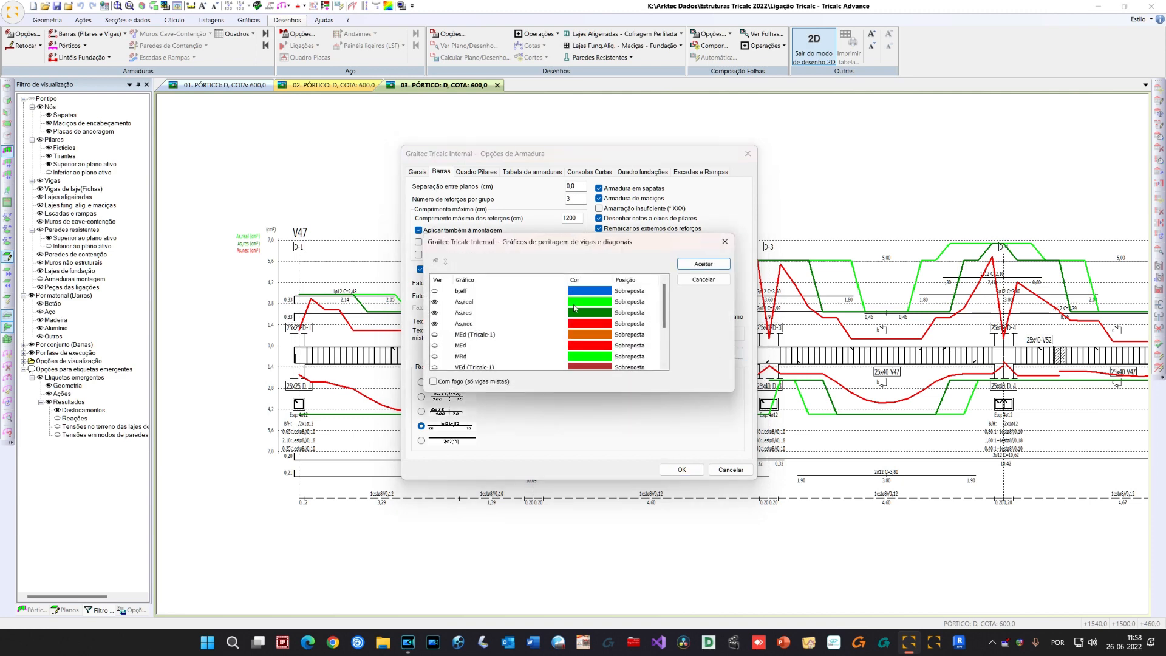
drag(664, 307, 666, 318)
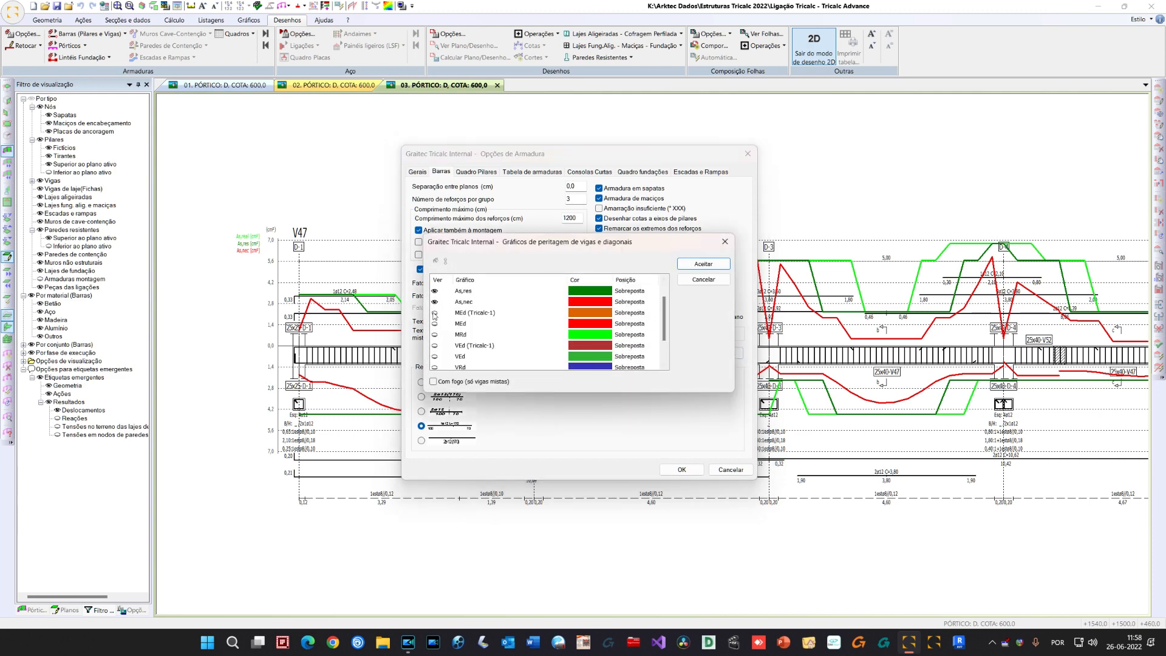
click(435, 303)
click(434, 292)
scroll(479, 306, up, 1)
click(433, 300)
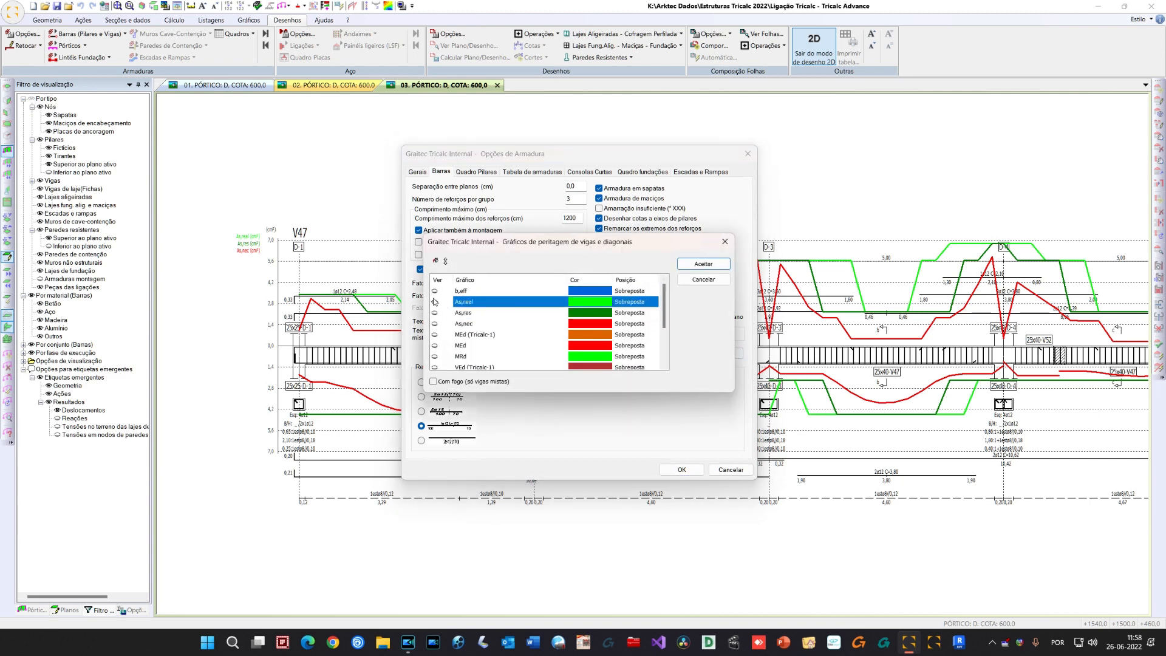
Show the MEd (Tricalc-1), MEd and MRd graphs on the drawing and apply the reinforcement options
scroll(456, 330, down, 1)
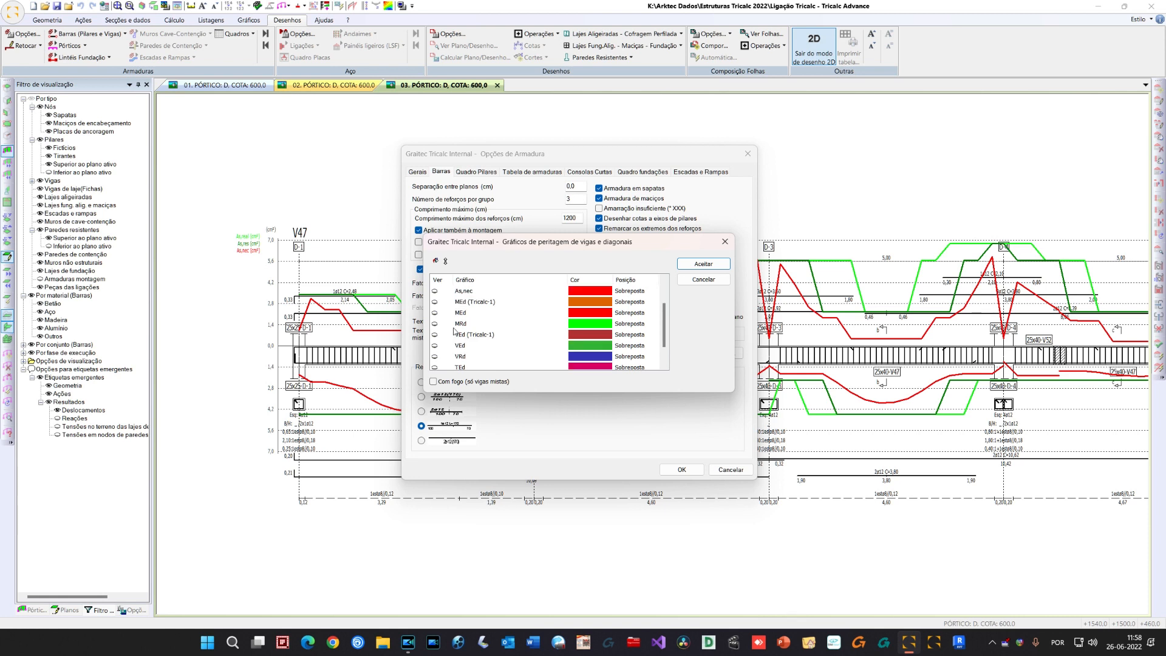
click(435, 301)
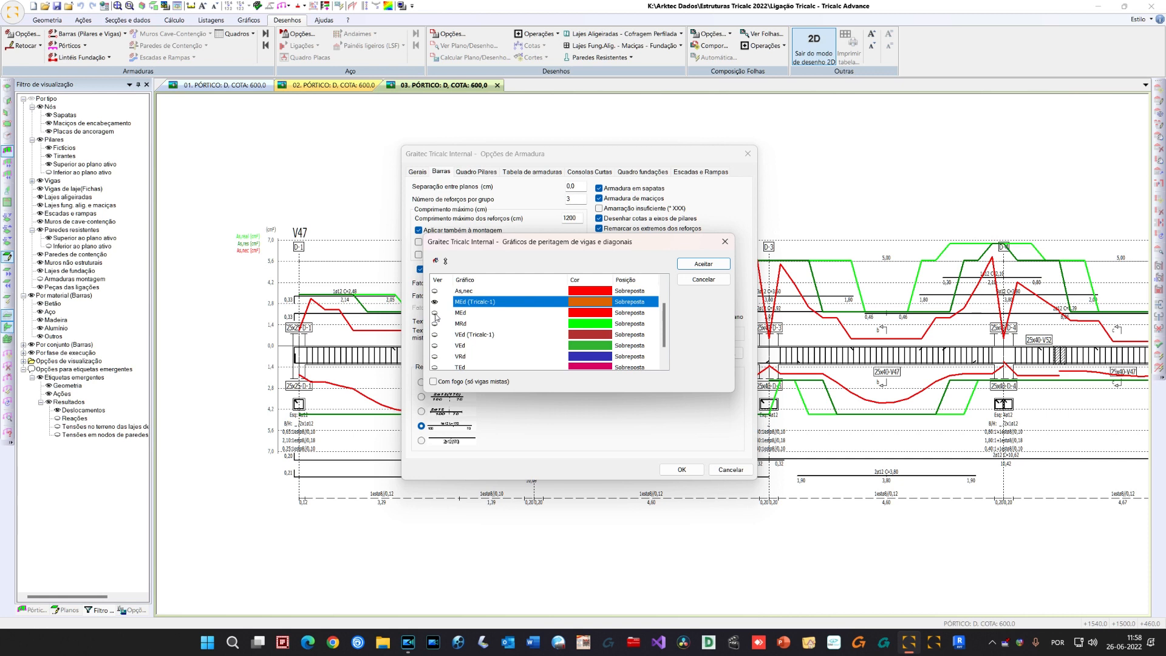
click(436, 313)
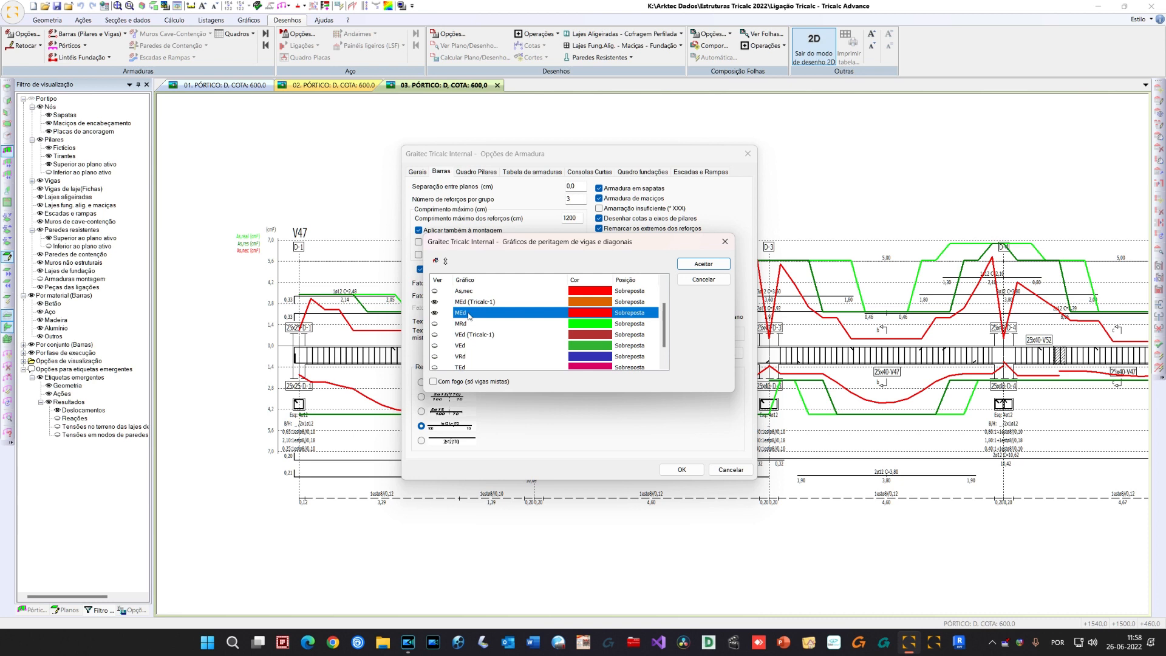
click(456, 326)
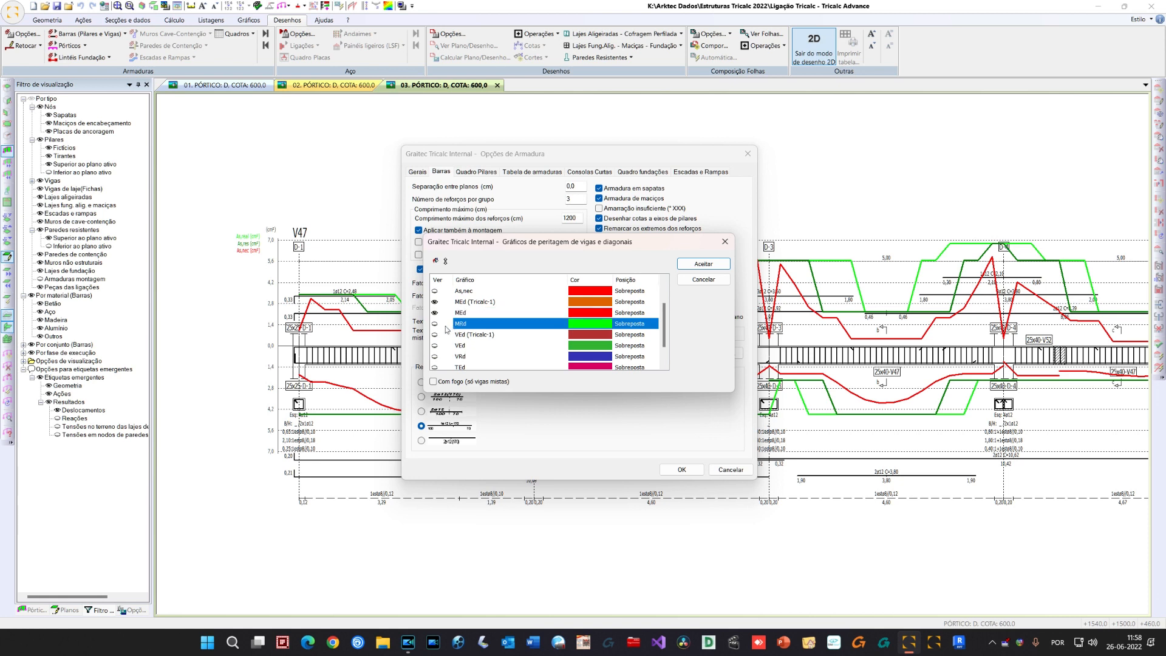
click(434, 323)
click(699, 266)
click(682, 473)
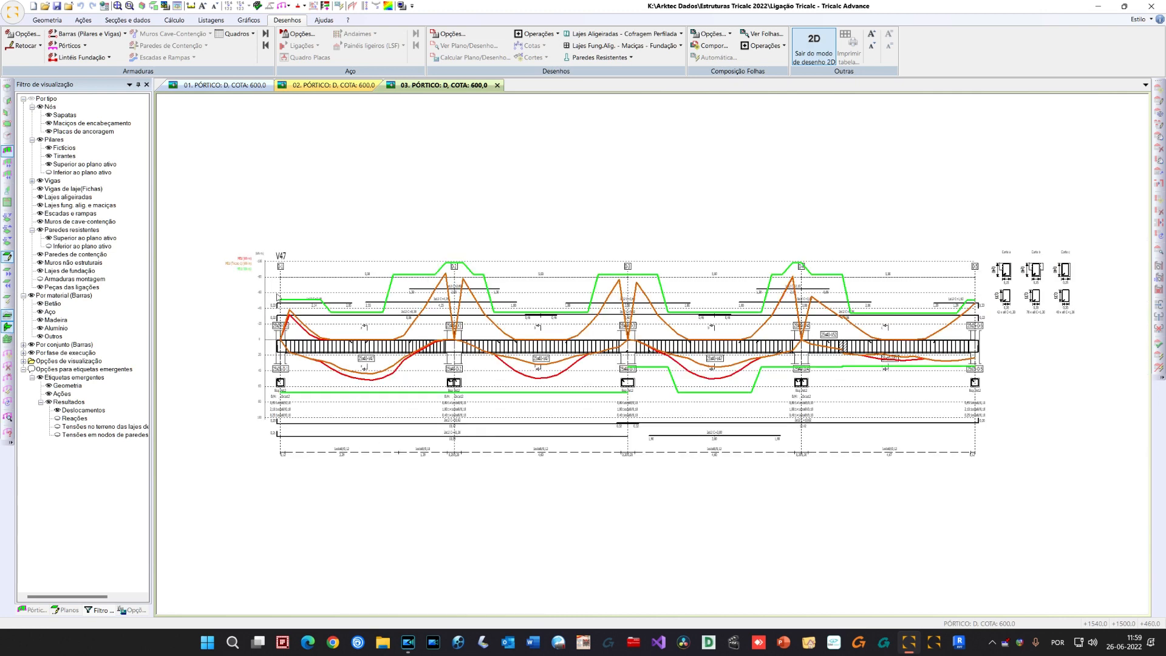
Compare the MEd, MEd (Tricalc-1) and MRd moment curves along the spans of beam V47
scroll(231, 256, up, 3)
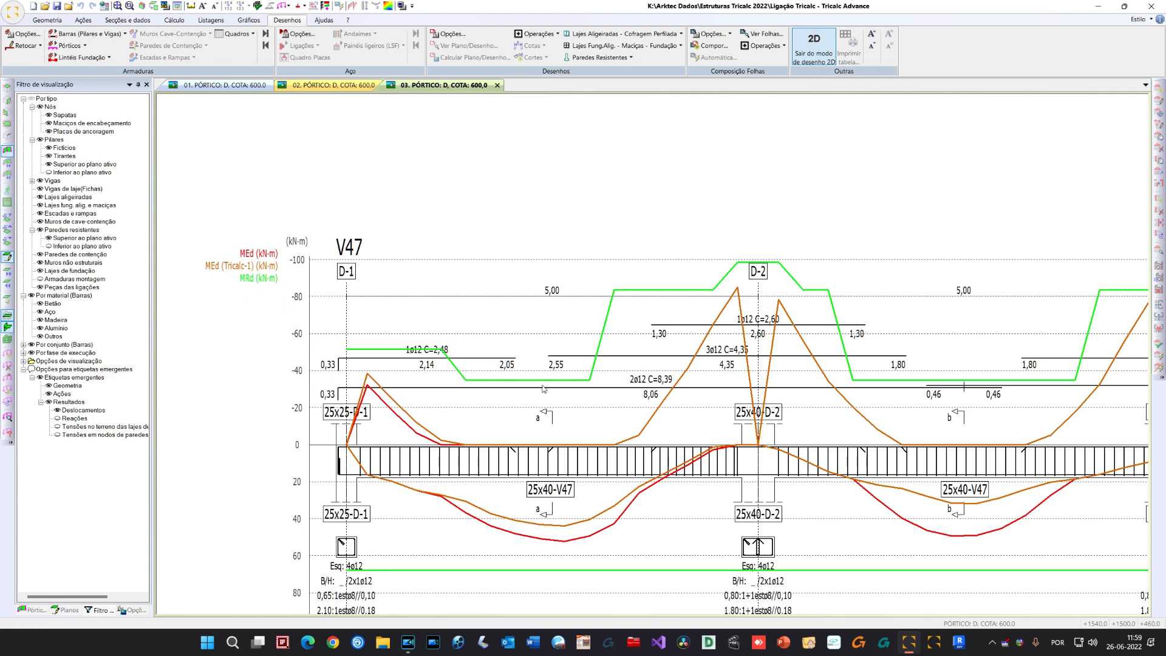
scroll(758, 349, down, 3)
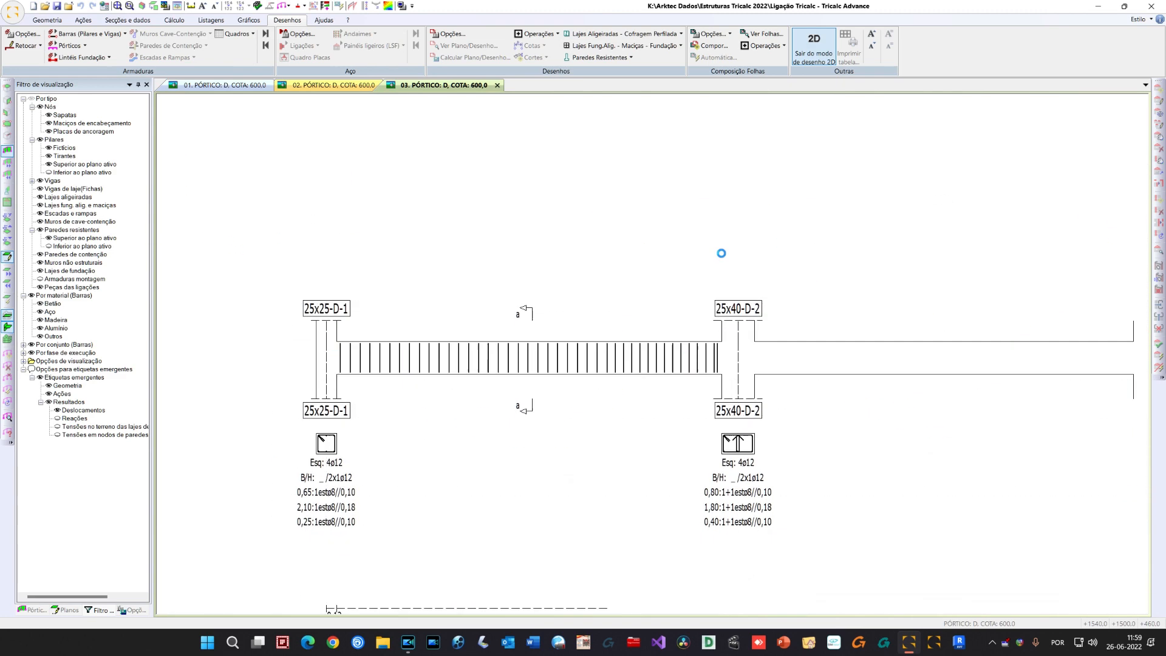
scroll(746, 449, down, 2)
scroll(750, 445, up, 2)
middle_drag(783, 406, 756, 395)
scroll(784, 402, up, 1)
scroll(723, 409, down, 1)
scroll(672, 405, down, 1)
scroll(755, 394, down, 1)
middle_drag(755, 395, 557, 358)
Leave the 2D drawing mode of the frame and generate the column reinforcement schedule (Quadro Pilares)
right_click(432, 207)
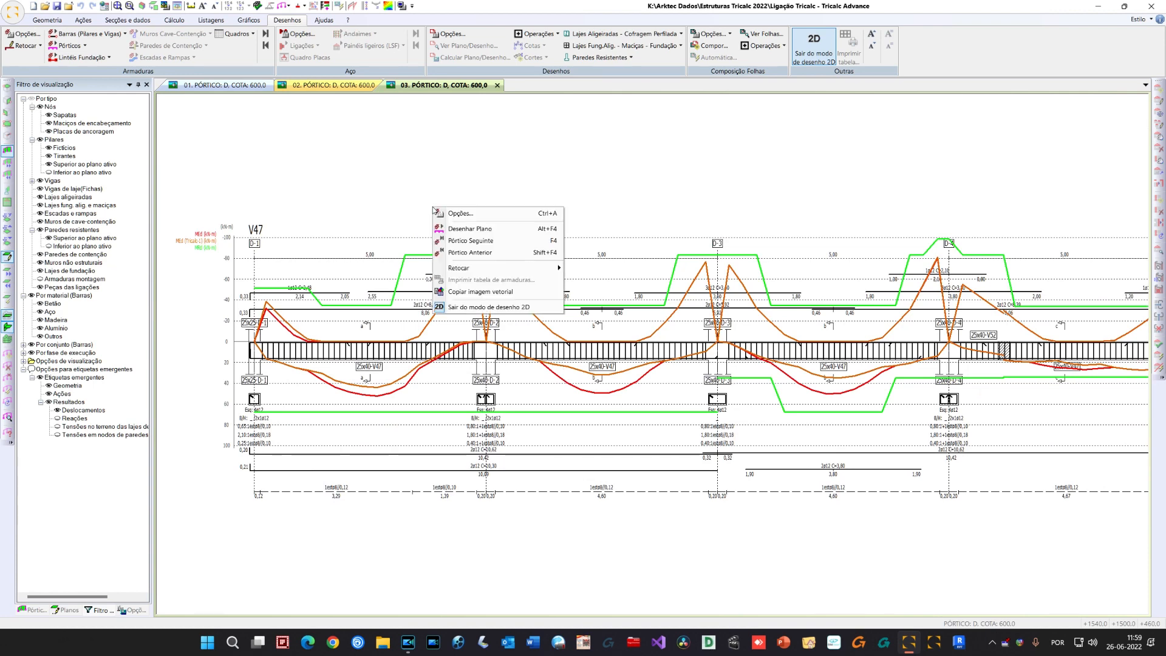
click(488, 307)
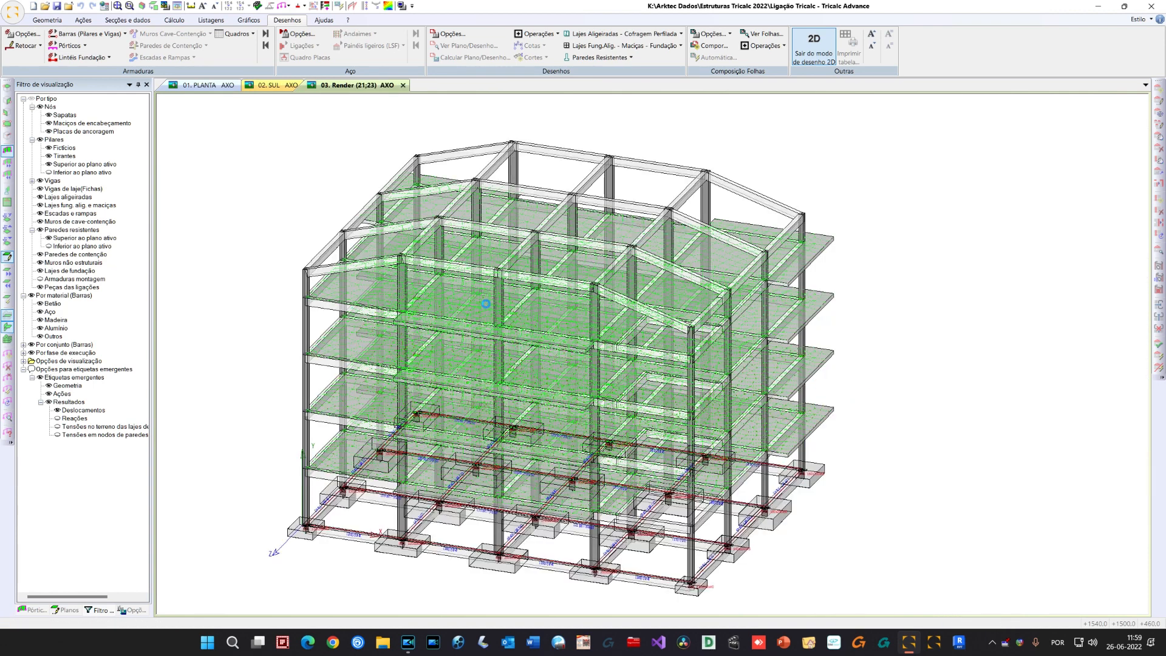
click(236, 33)
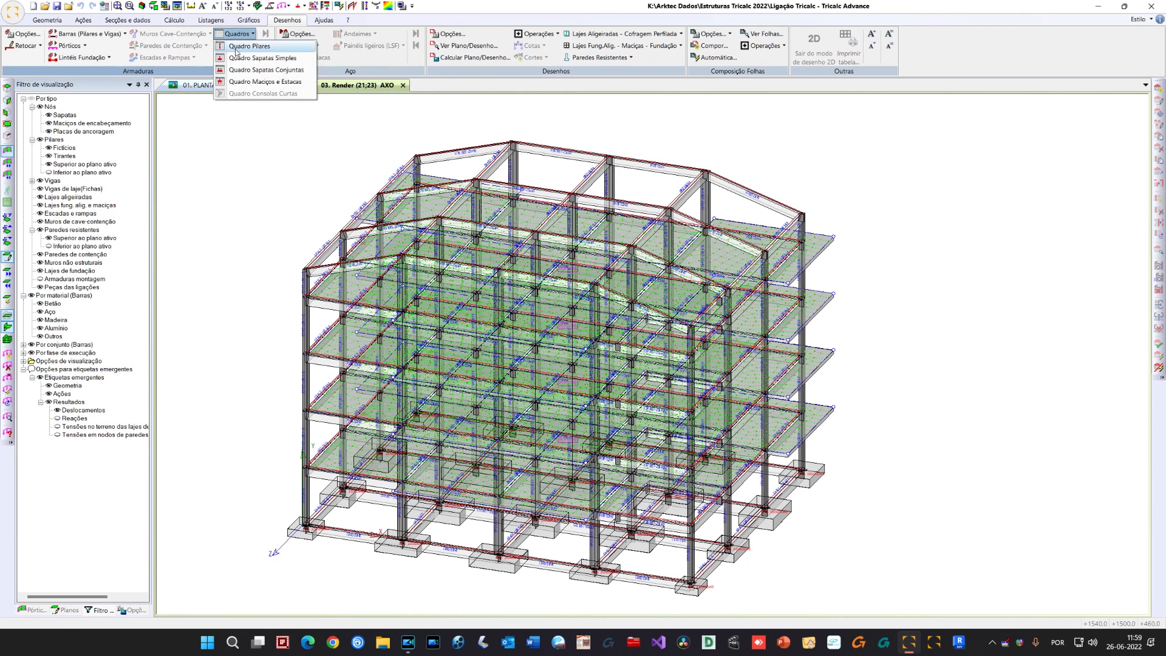
click(249, 47)
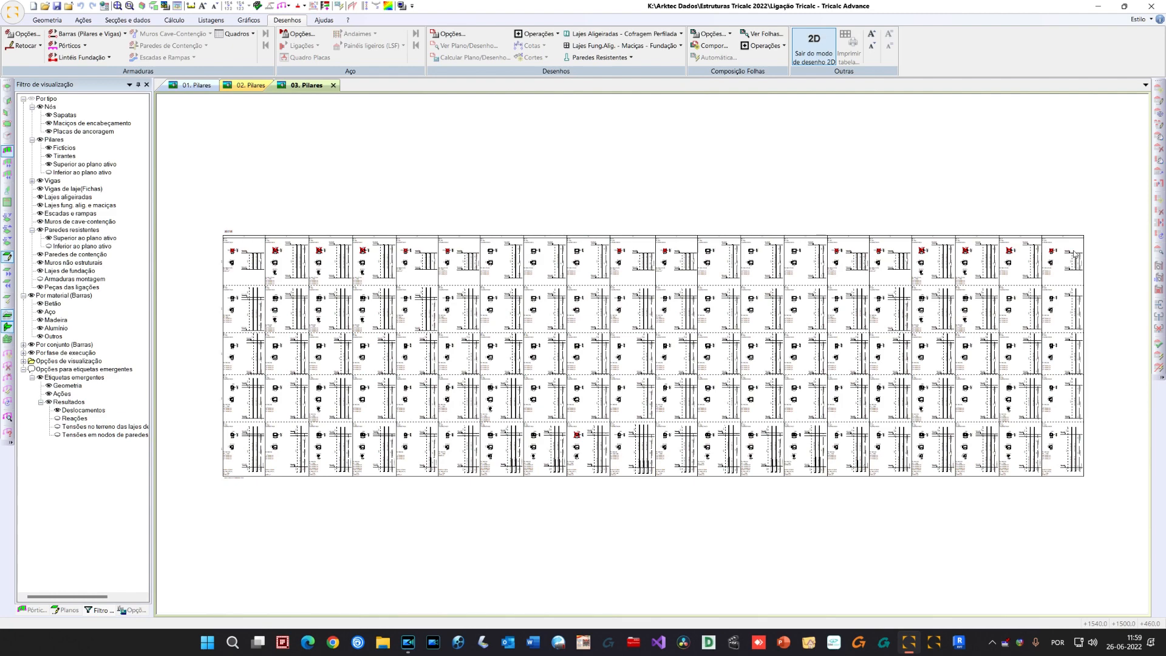
Examine the lowest-storey columns B-3, B-4 and B-5 in the schedule, including the section marked with a red cross
scroll(579, 468, up, 5)
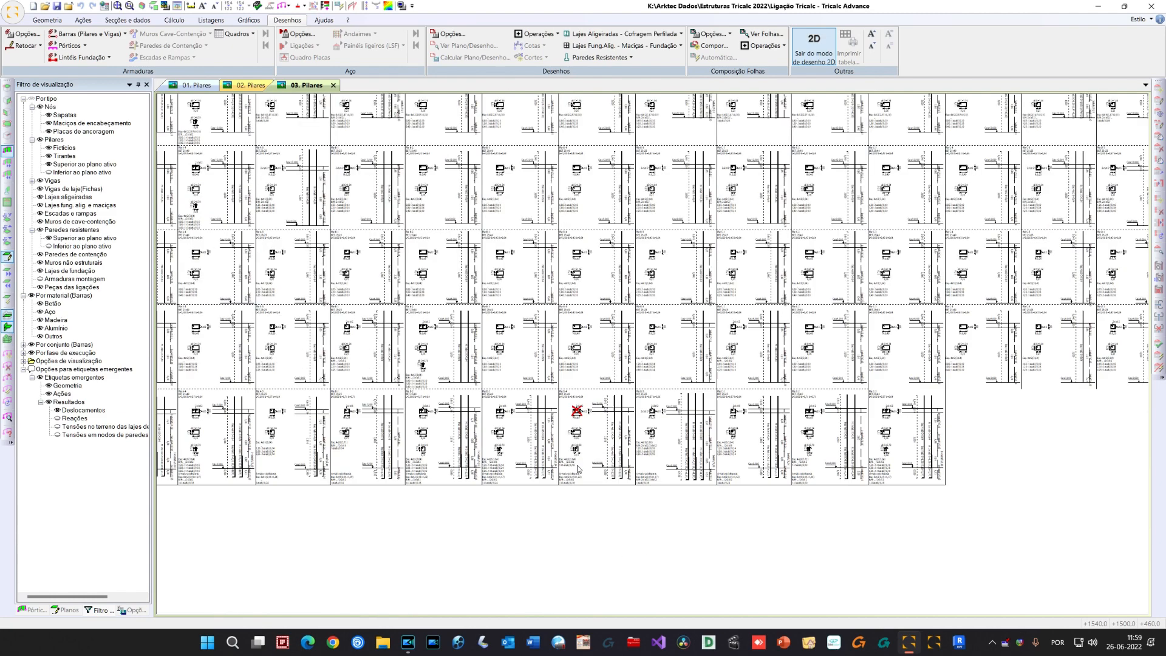
scroll(576, 380, down, 2)
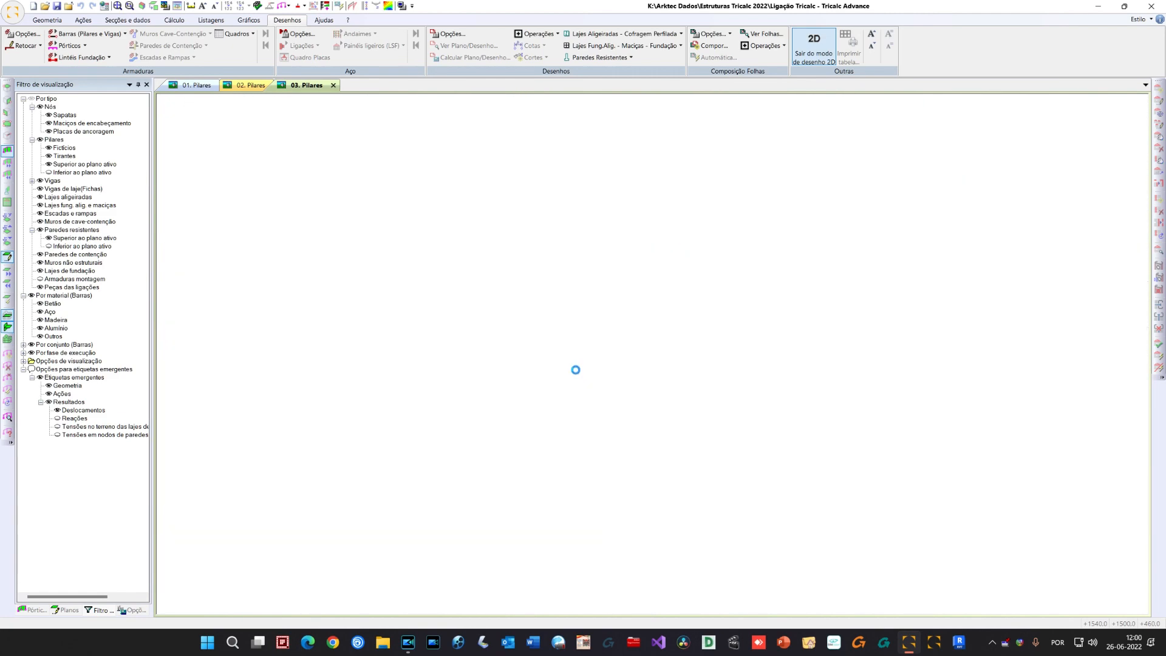
scroll(590, 340, down, 1)
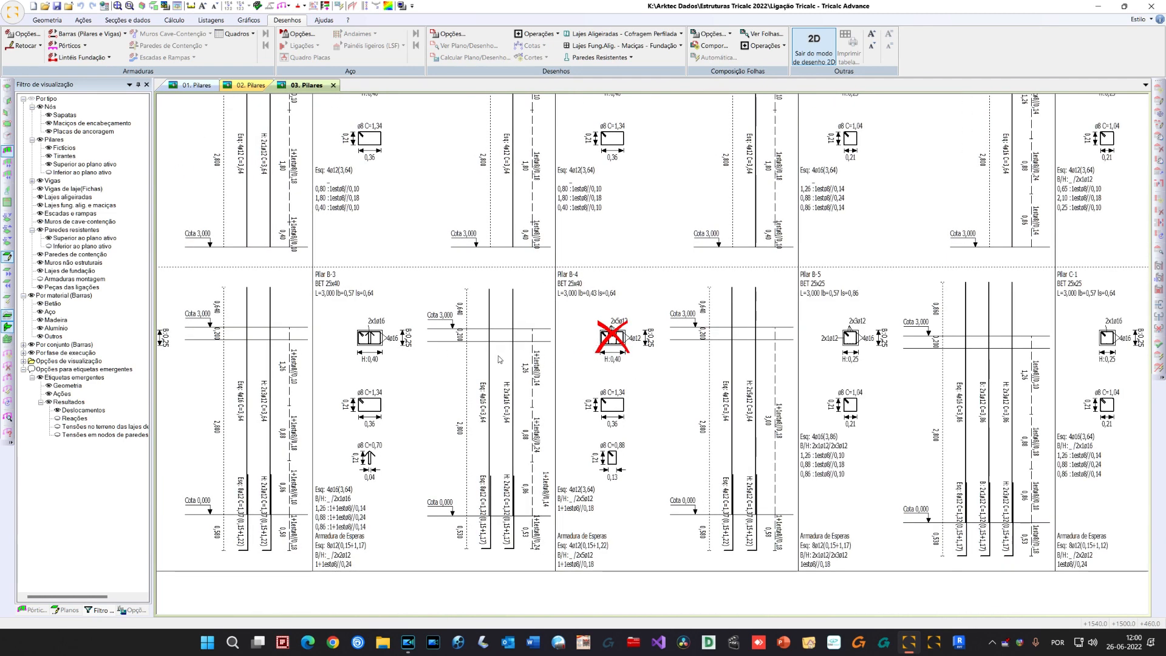
scroll(421, 335, down, 1)
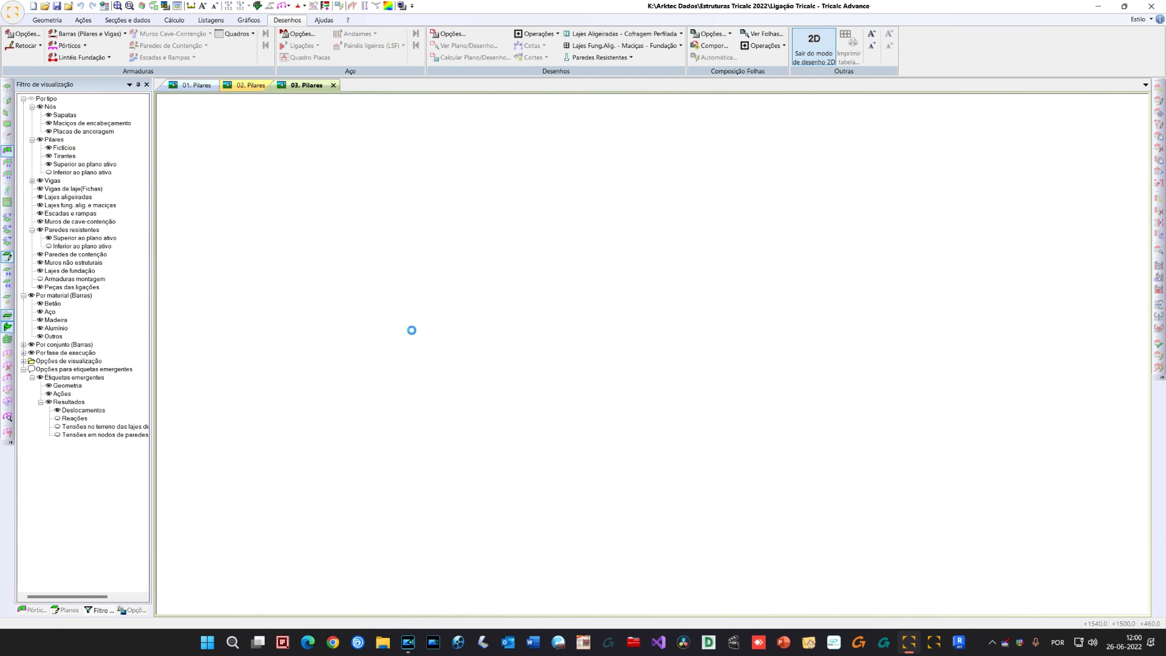
scroll(431, 338, up, 2)
mouse_move(434, 337)
middle_down()
mouse_move(476, 325)
mouse_move(477, 309)
middle_up()
scroll(478, 324, down, 1)
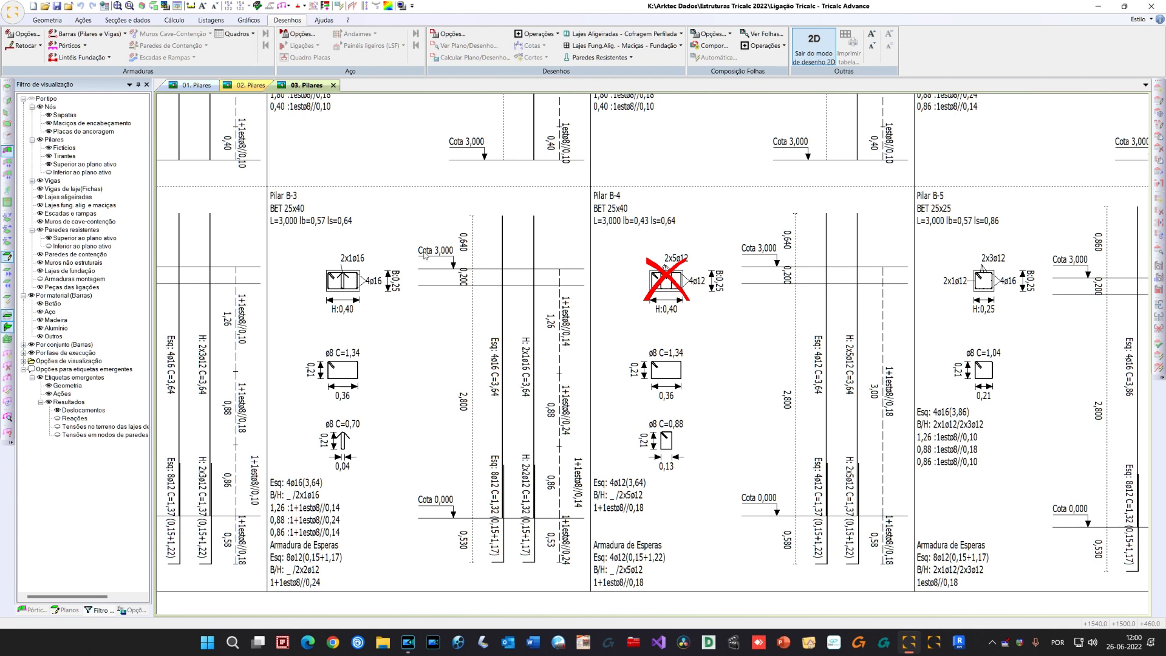
Open the reinforcement editing of lowest-storey column B-3 and inspect its section preview
right_click(416, 185)
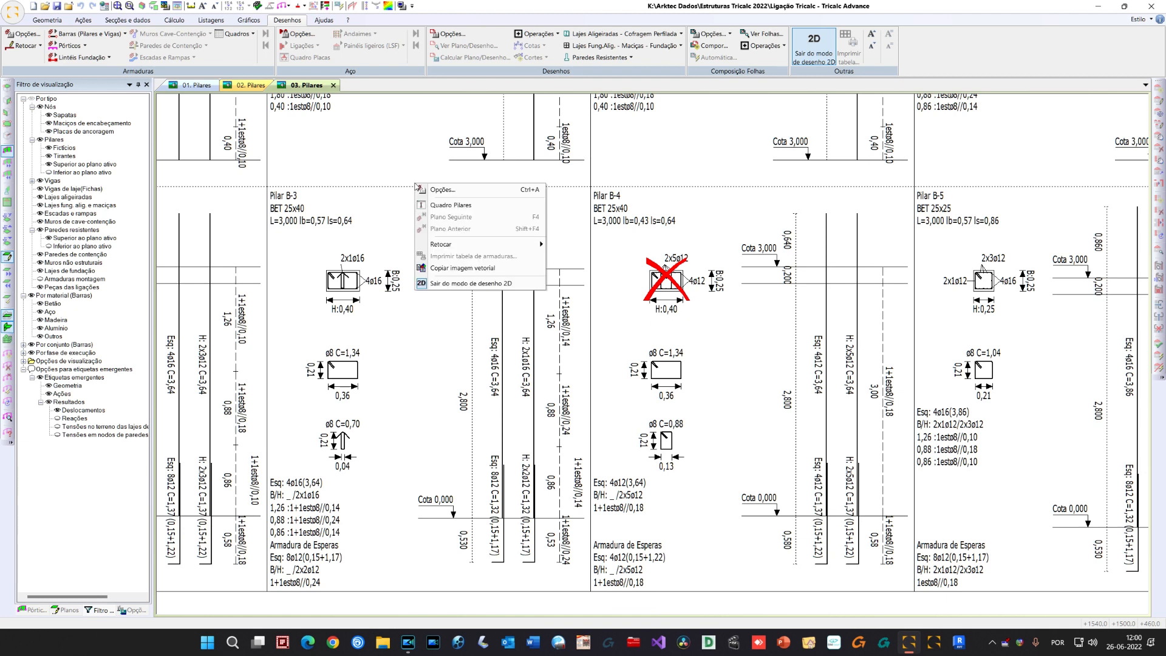
click(468, 244)
click(607, 246)
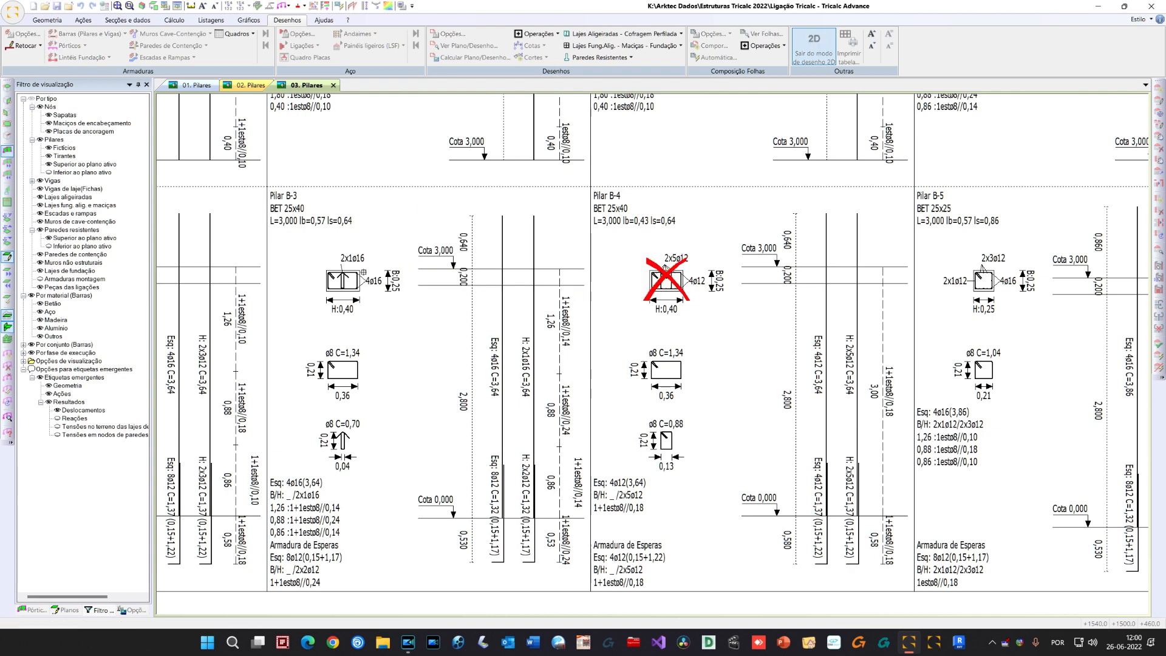
click(666, 279)
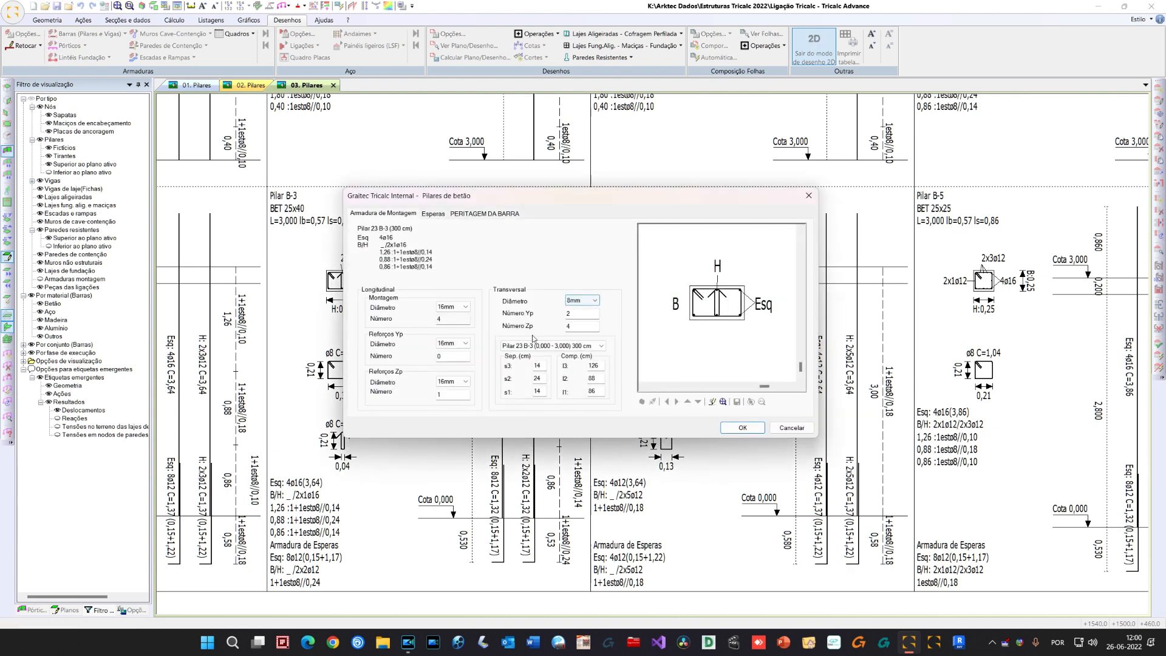
scroll(728, 298, up, 1)
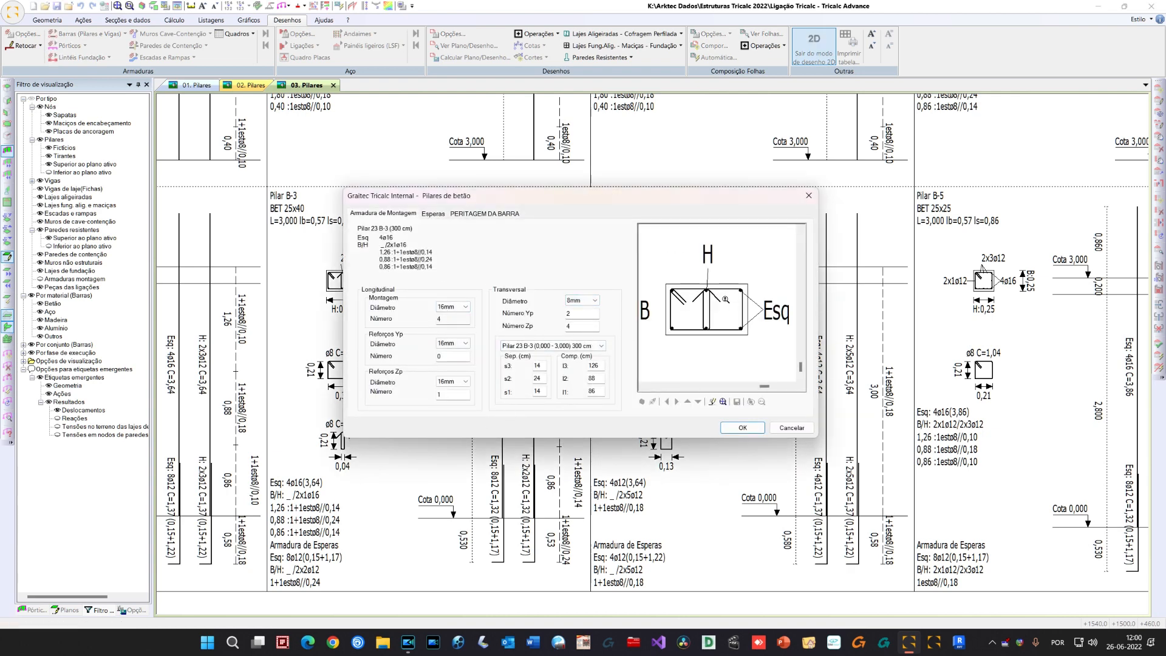
Review column B-3's bar check for the worst bending combination, including the utilisation coefficient, N,Ed, Mz,Ed and My,Ed
click(460, 214)
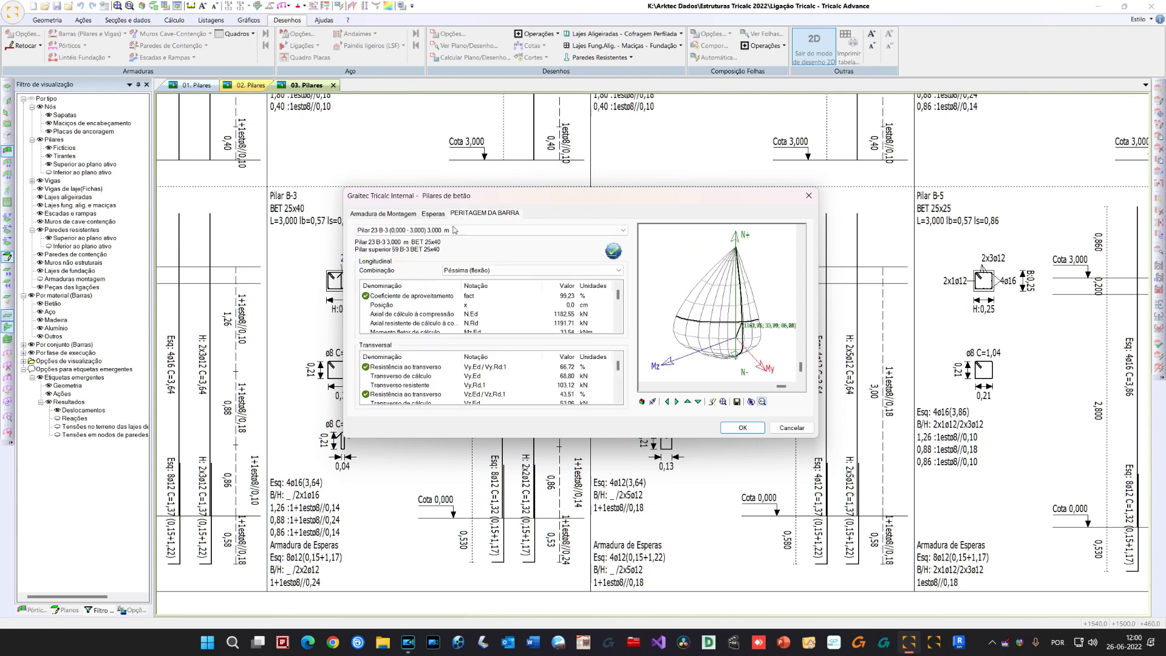
click(400, 297)
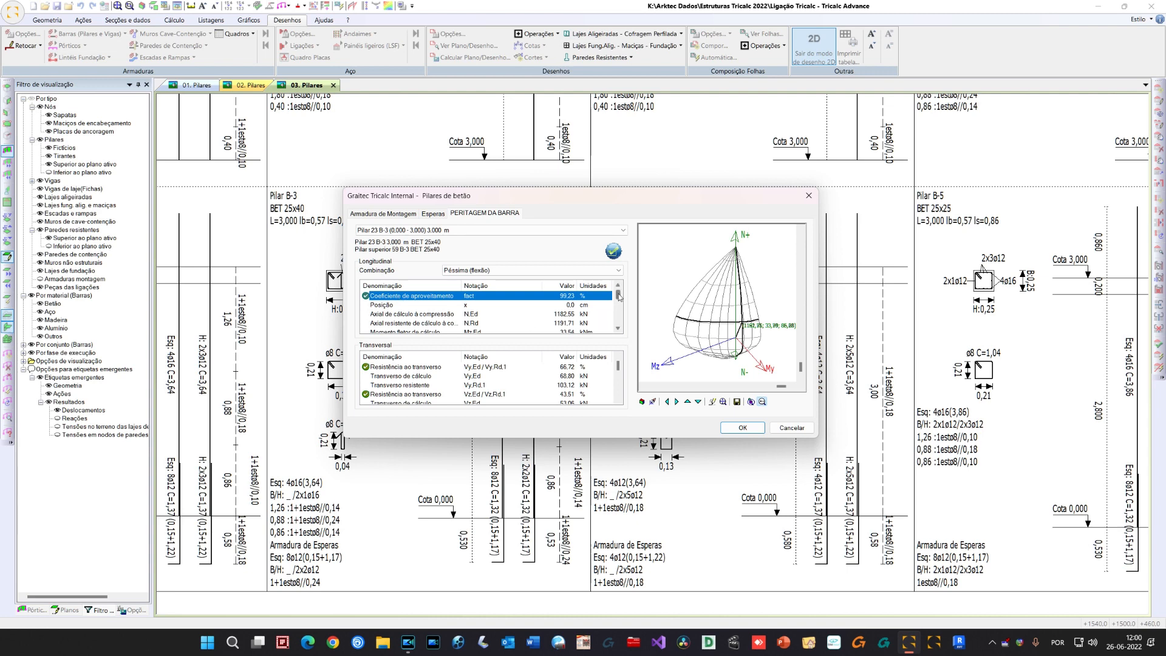
scroll(619, 296, down, 1)
click(428, 308)
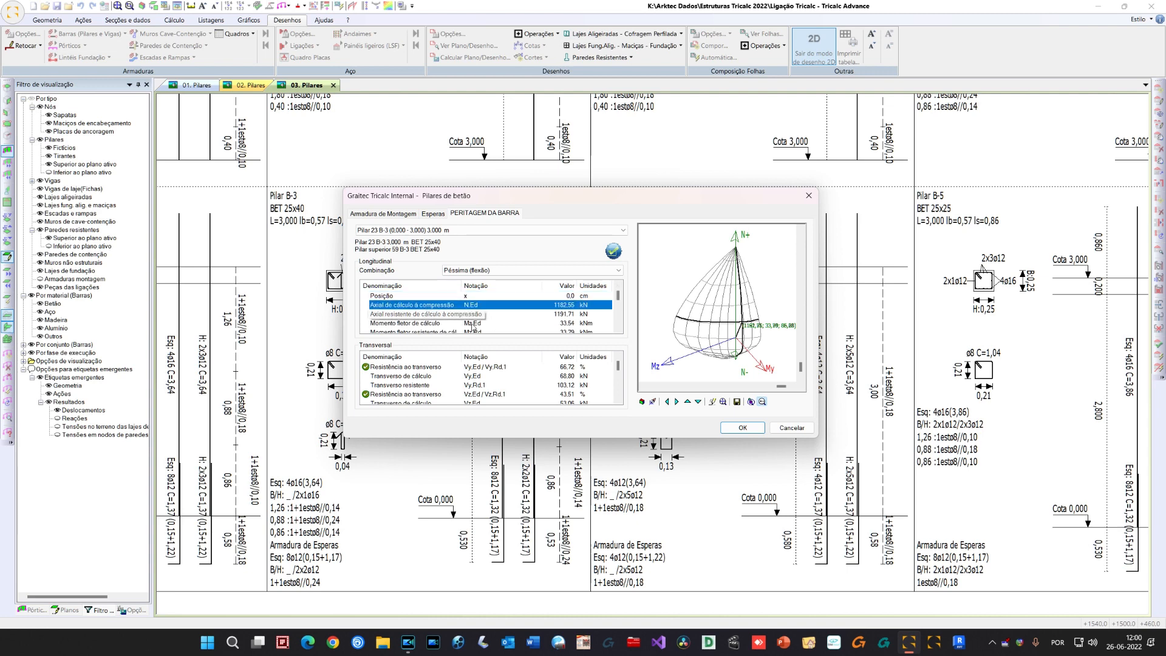
click(446, 323)
click(618, 328)
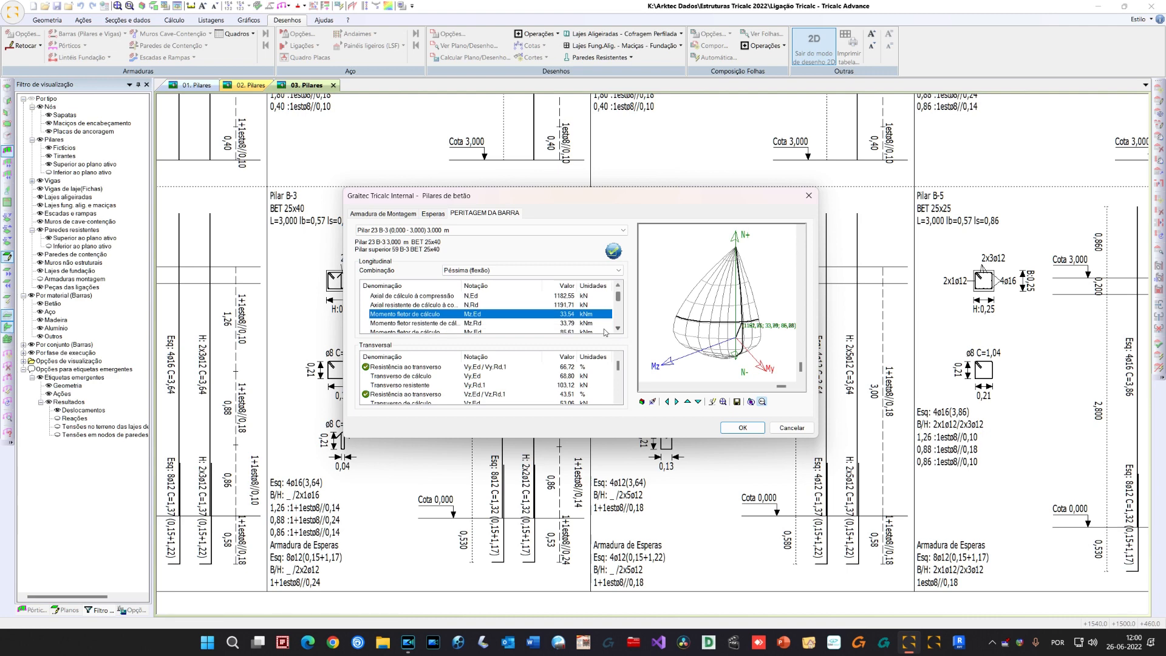
click(618, 328)
click(523, 323)
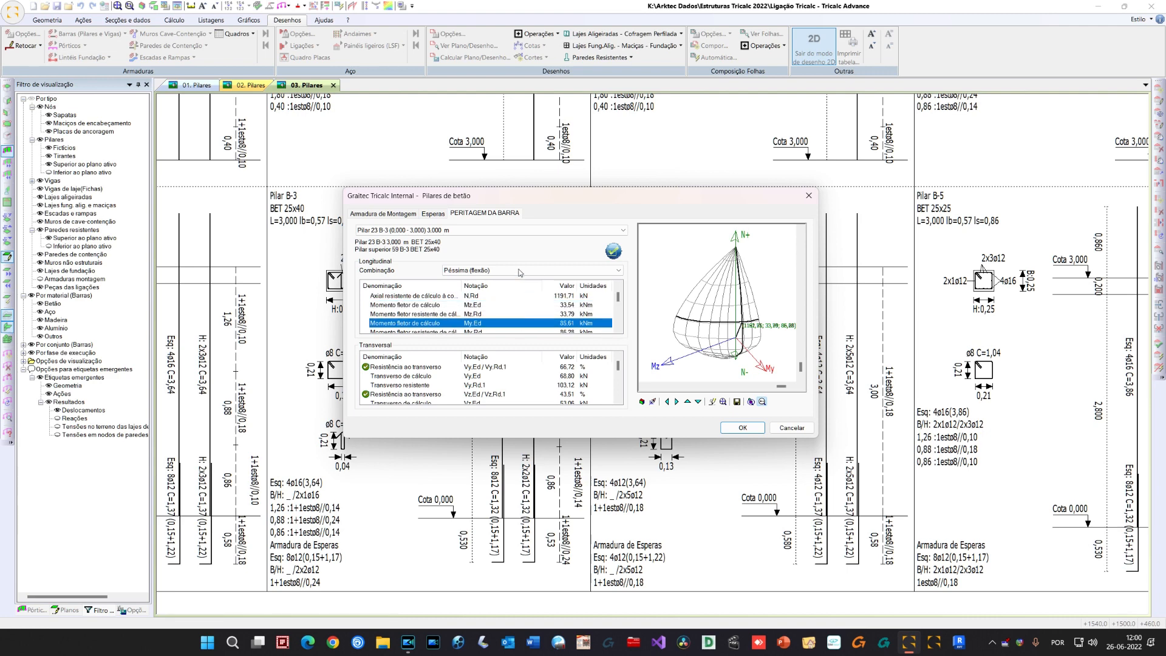
Rotate column B-3's 3D interaction diagram and enlarge the area around the design and resisting force points
click(687, 402)
click(669, 401)
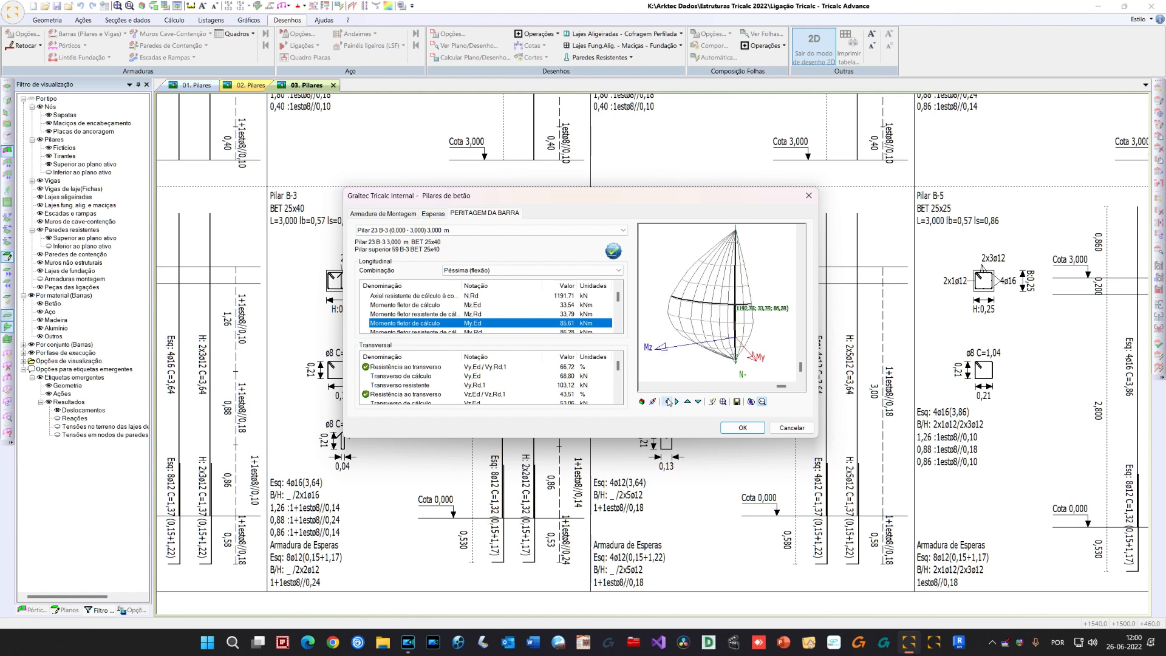
click(669, 402)
click(668, 401)
scroll(714, 303, up, 5)
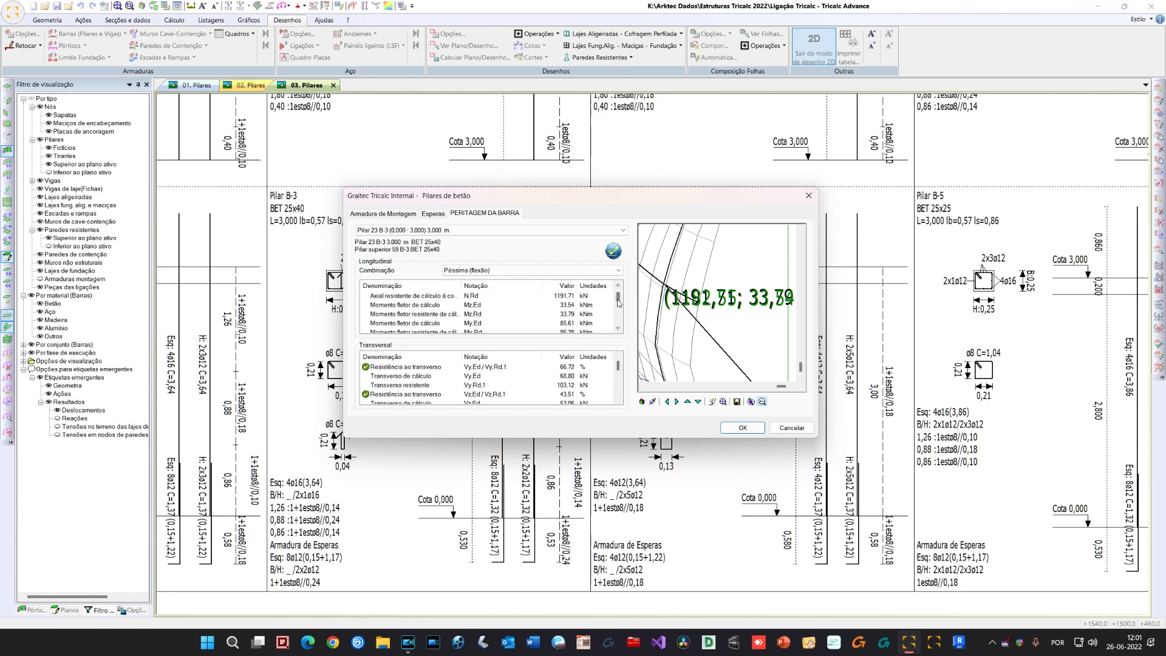
Compare column B-3's utilisation coefficient, design axial force N,Ed and resisting axial force N,Rd with the enlarged interaction diagram
scroll(428, 300, up, 1)
click(447, 296)
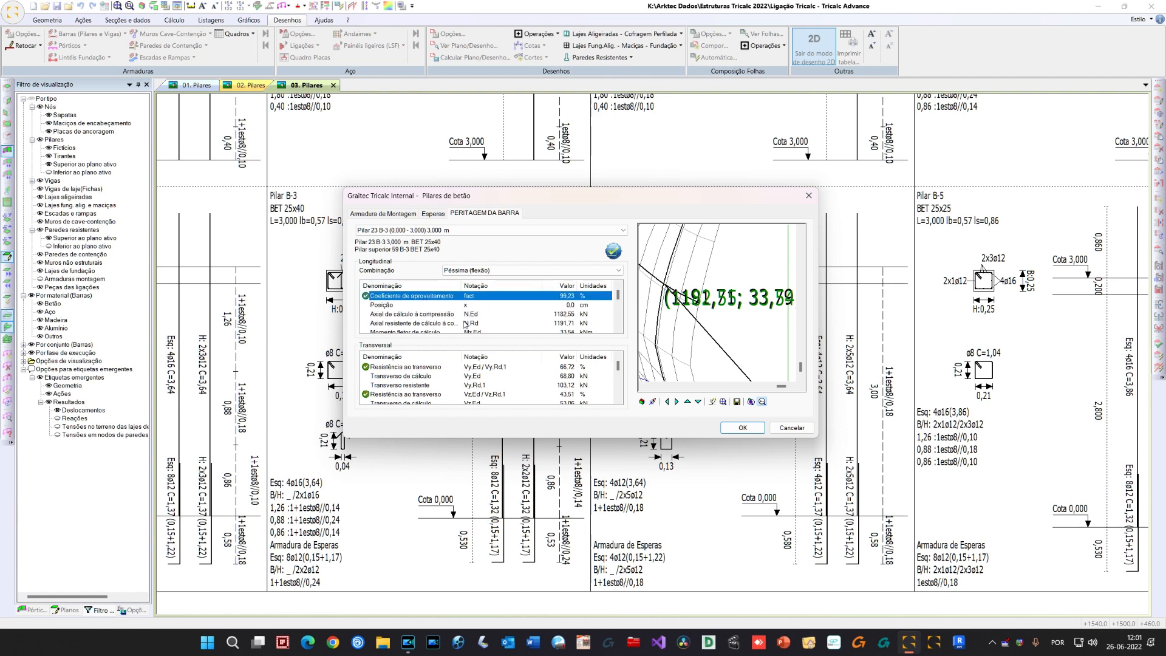
click(437, 316)
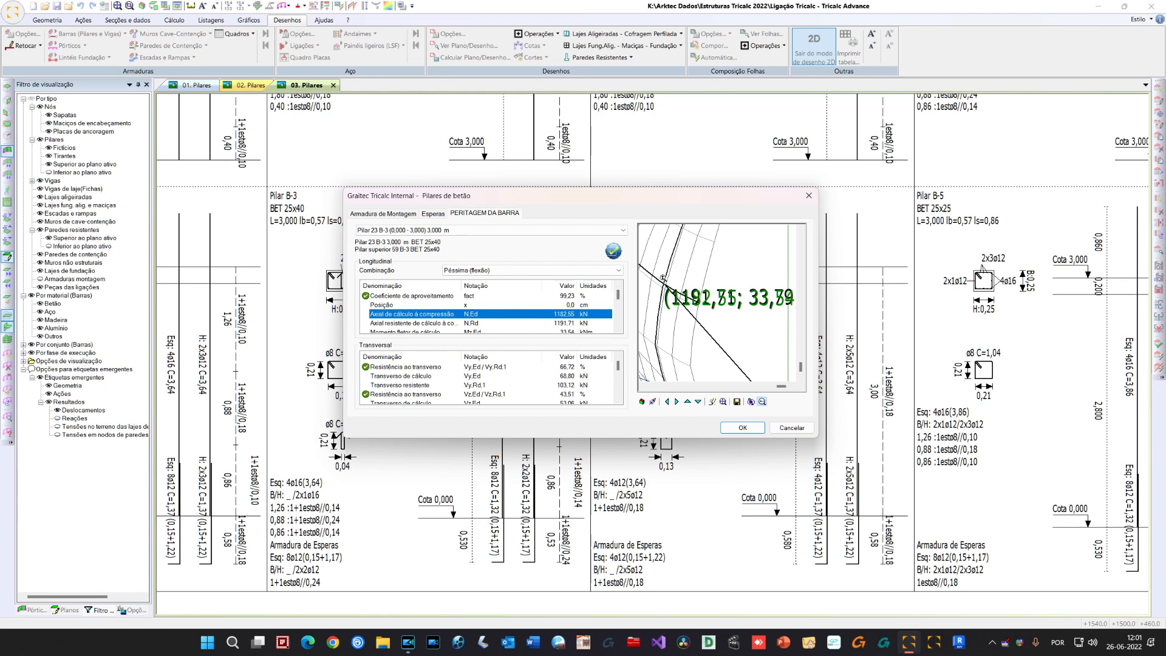
scroll(619, 334, down, 2)
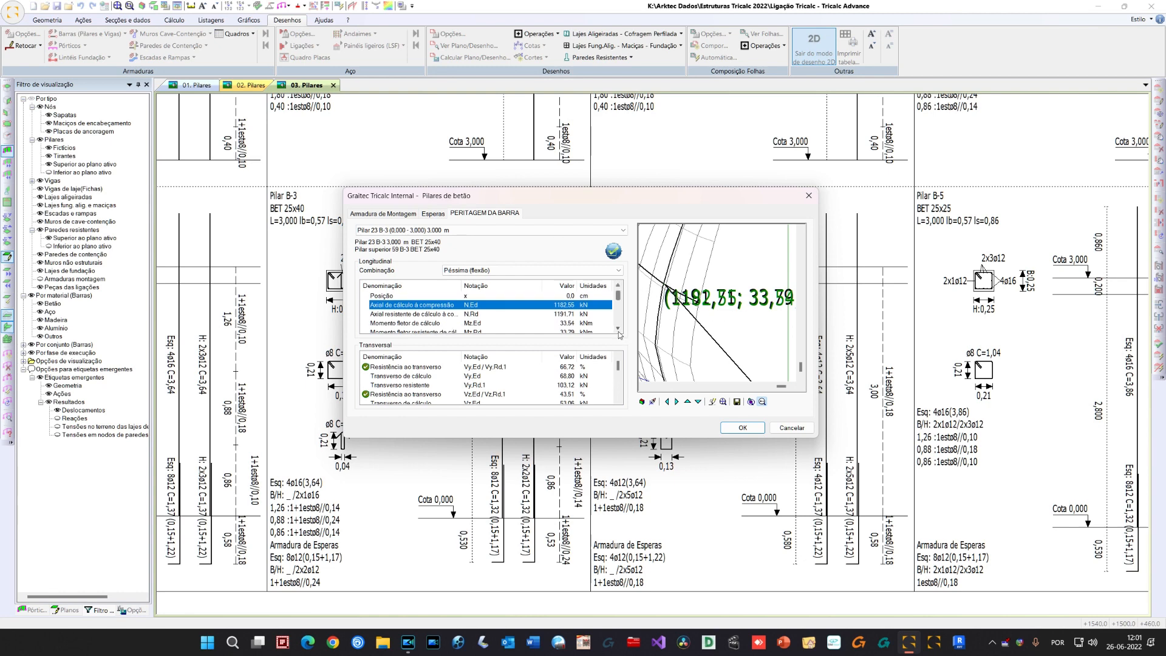
click(527, 306)
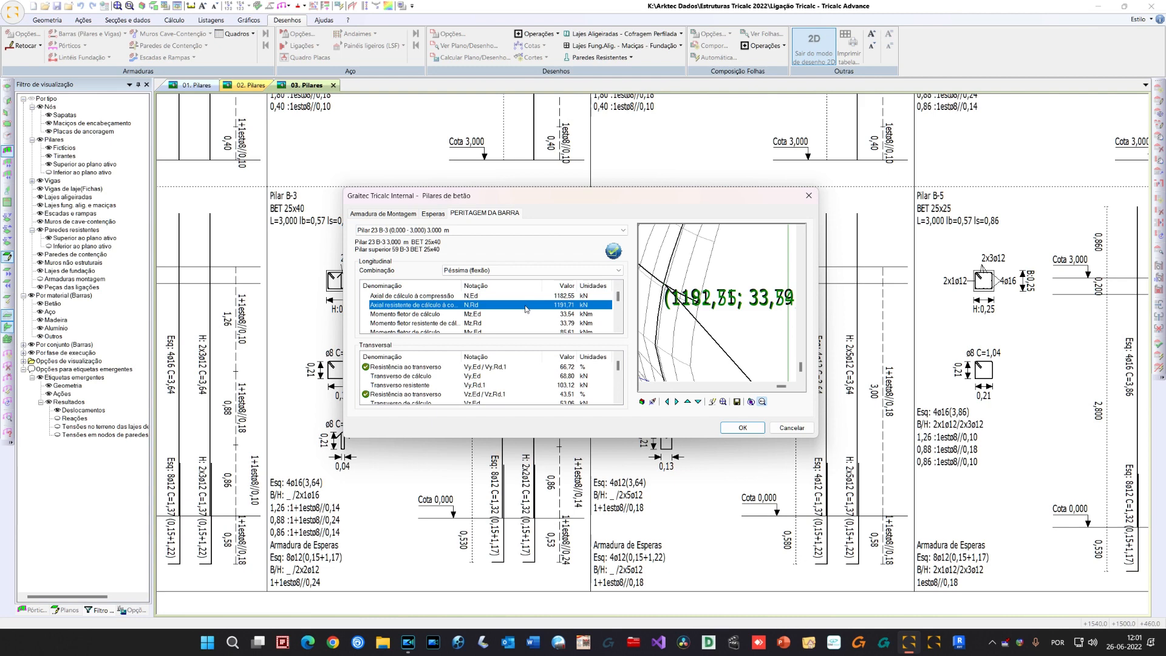
Compare column B-3's design bending moments Mz,Ed and My,Ed with the resisting moments Mz,Rd and My,Rd
click(497, 324)
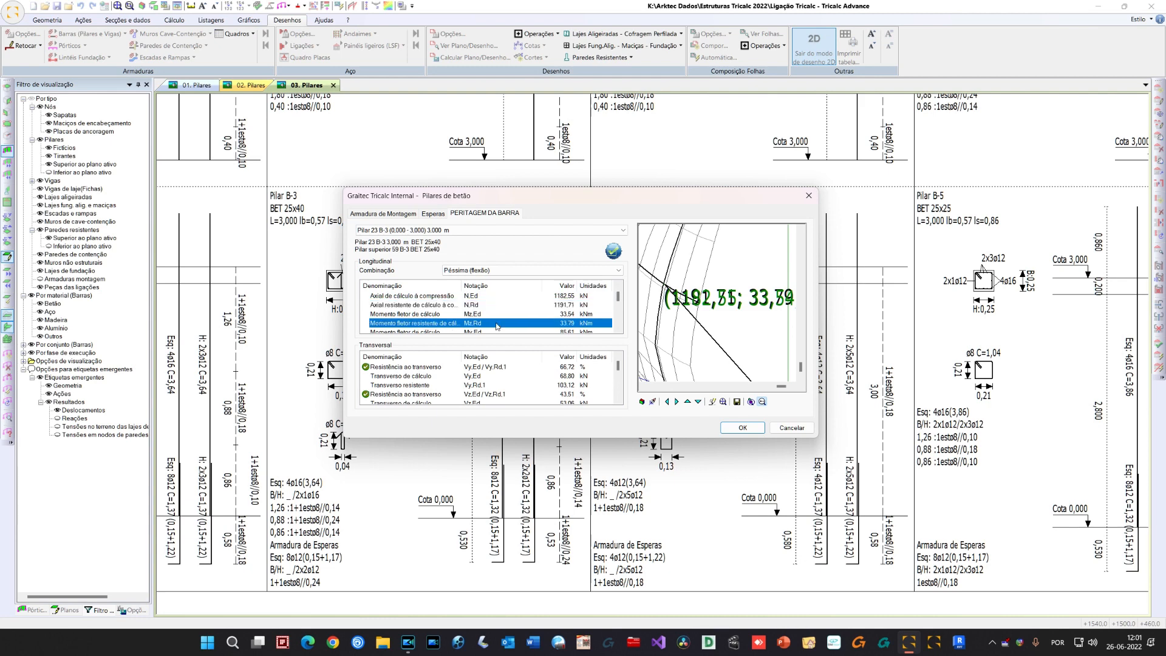
scroll(622, 303, down, 2)
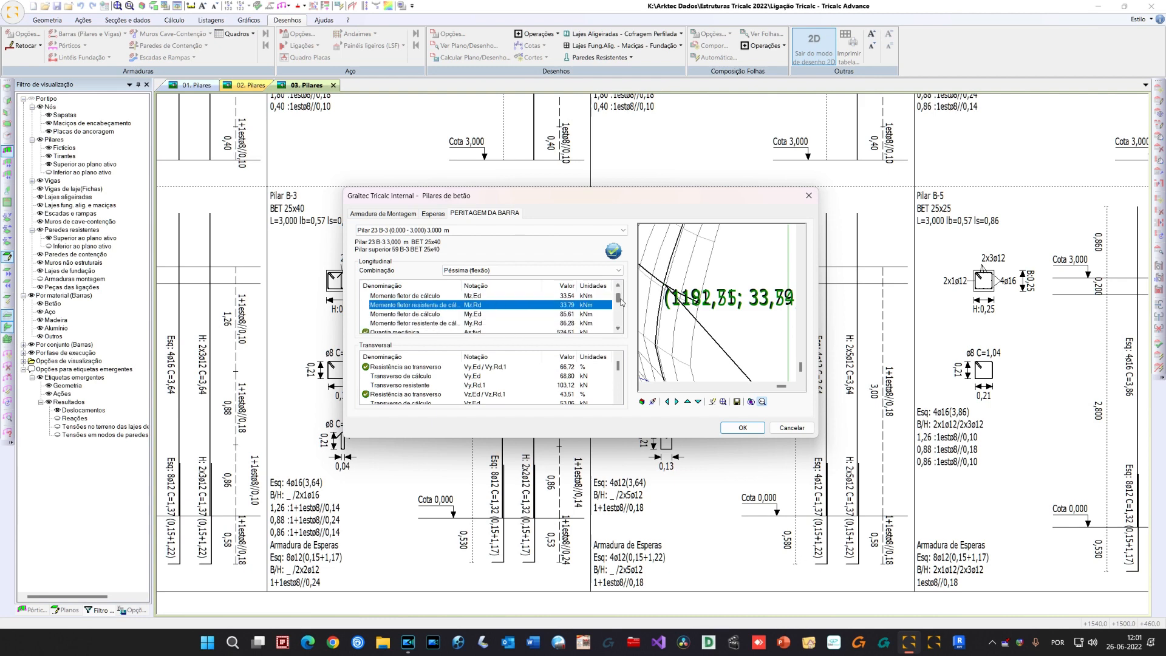
click(494, 323)
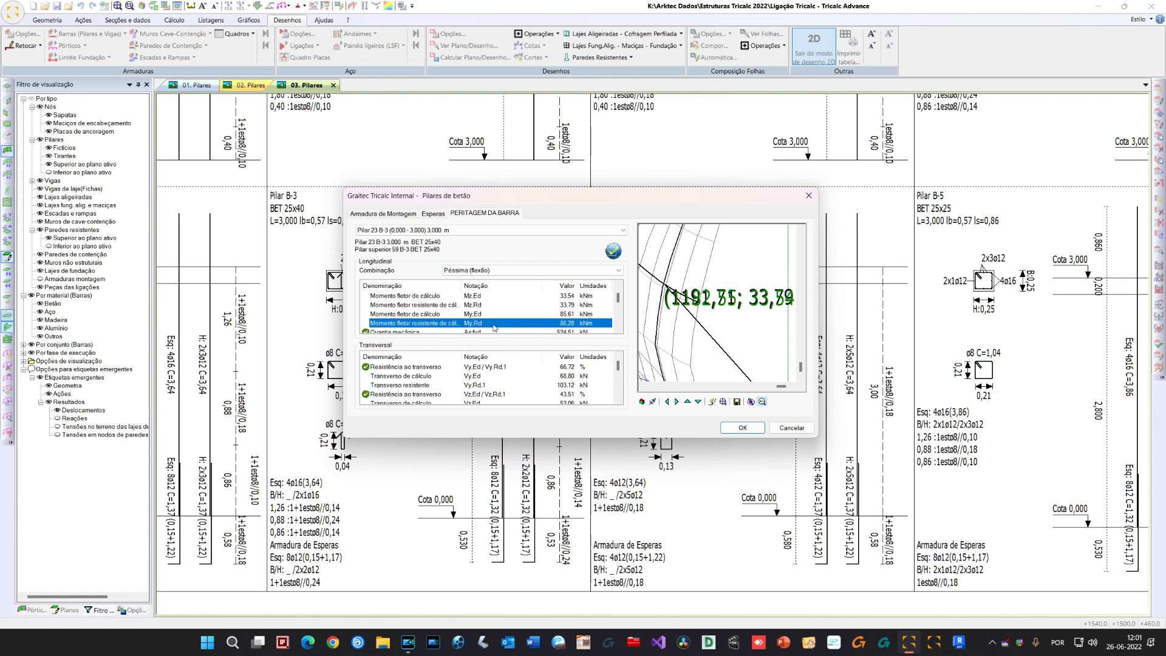
Review column B-3's mechanical reinforcement ratio, longitudinal reinforcement area and geometric ratio rho against their minimum requirements
click(618, 329)
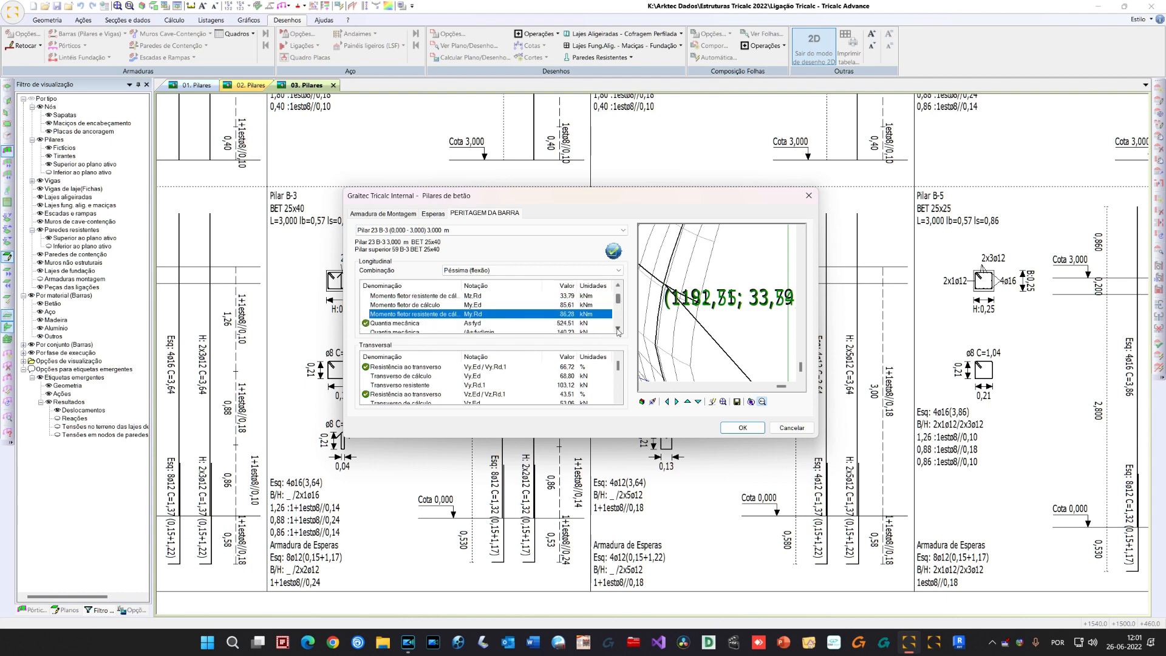
click(618, 329)
click(618, 330)
click(518, 306)
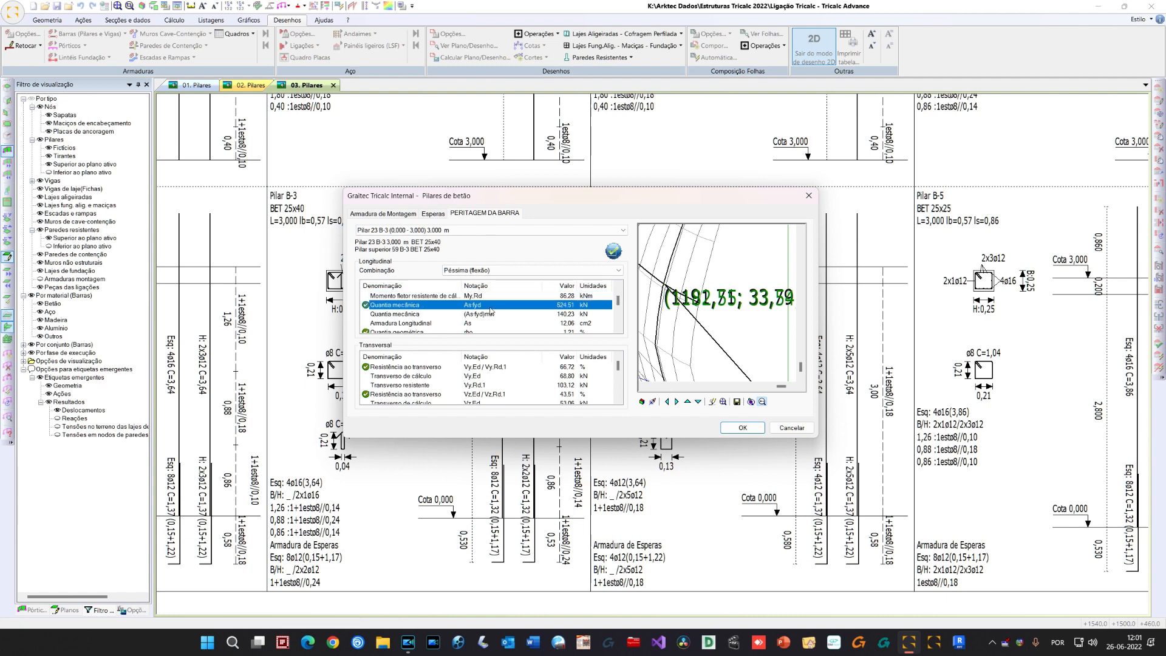
click(618, 329)
click(619, 329)
click(498, 305)
click(506, 314)
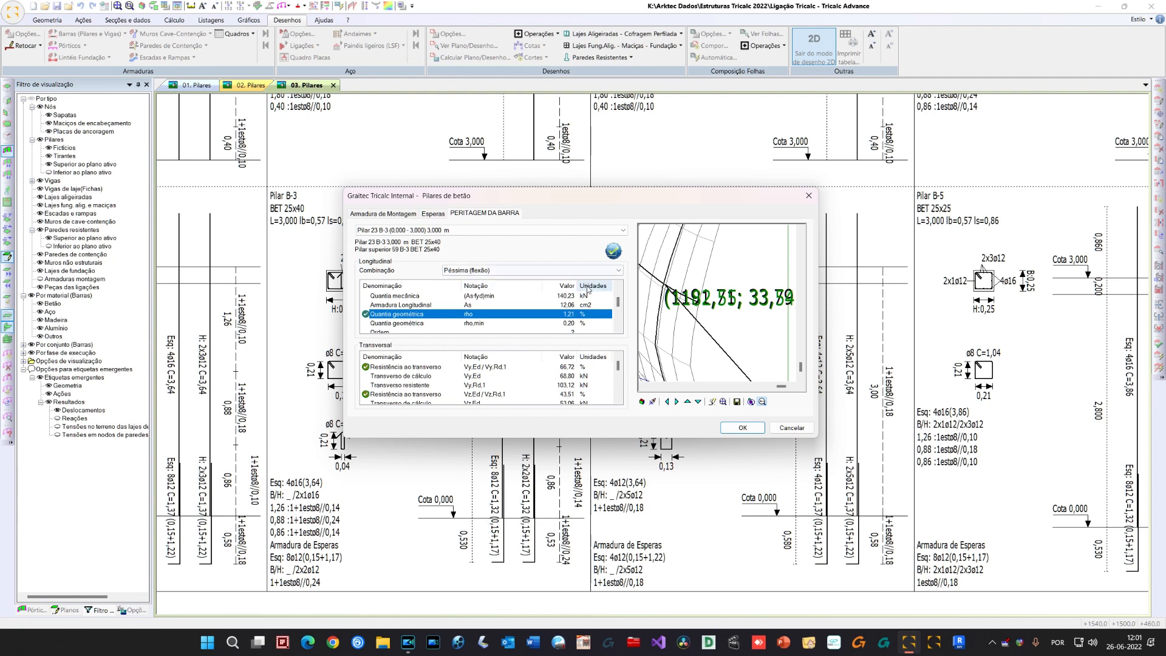
Examine column B-3's slenderness, limit slenderness and buckling length factor in both directions
click(618, 328)
click(618, 328)
click(618, 328)
click(618, 329)
click(618, 328)
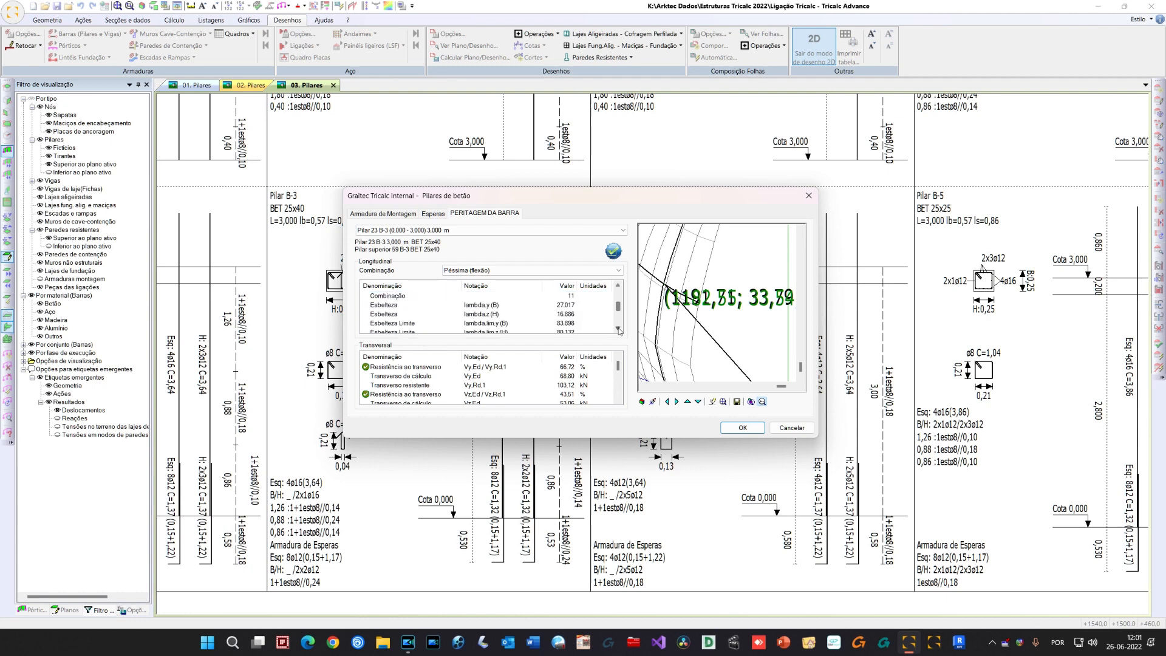
click(618, 329)
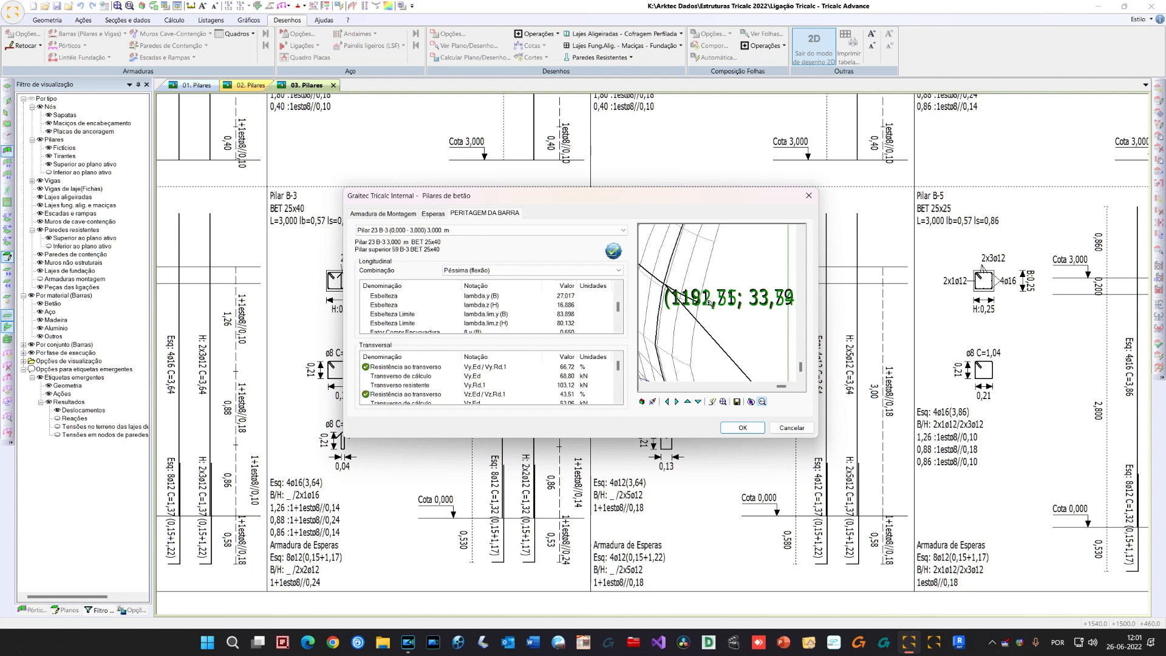
click(398, 295)
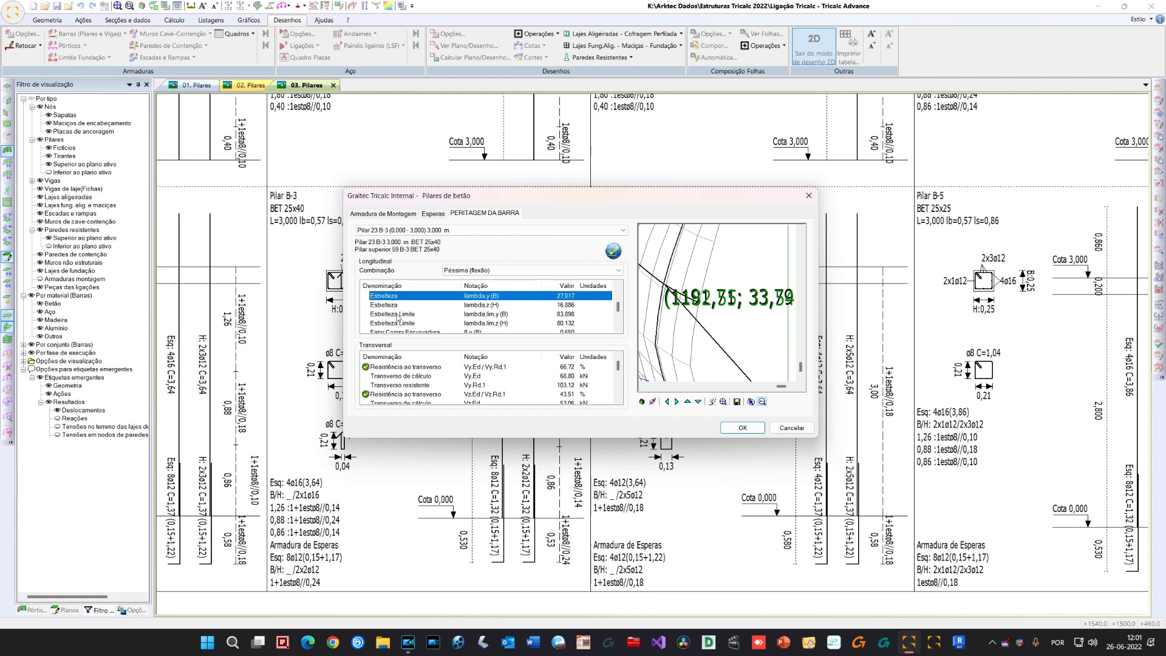
click(406, 322)
click(419, 332)
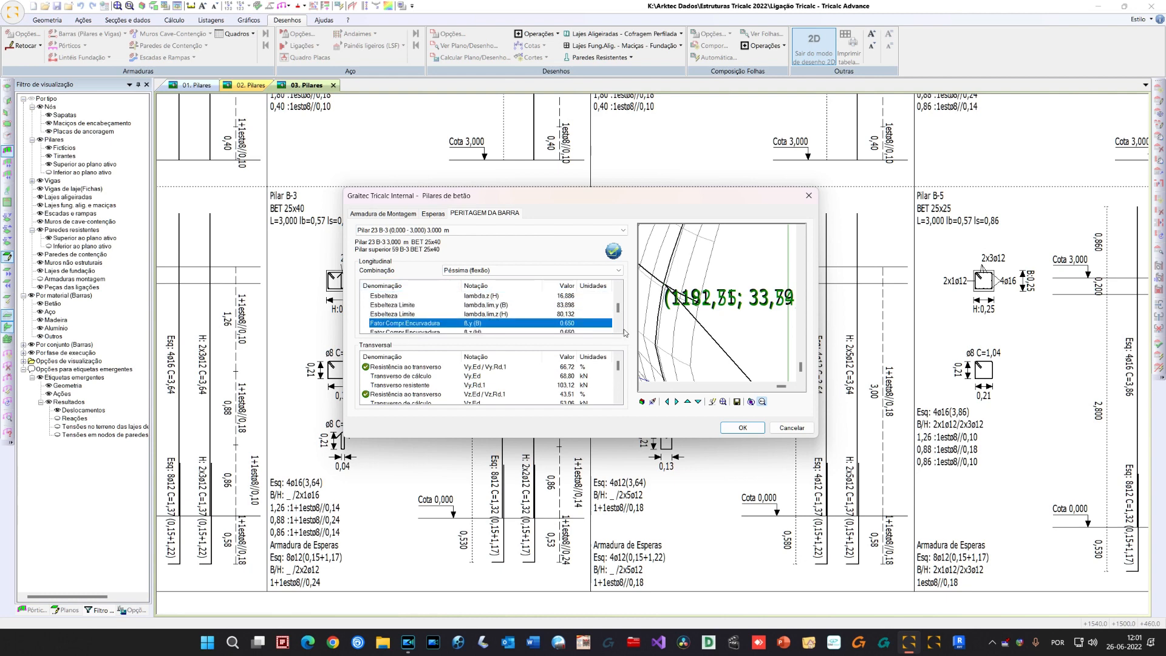
Review column B-3's elastic, minimum, first-order, second-order and total eccentricities in the longitudinal check
scroll(618, 328, down, 4)
click(434, 305)
click(443, 314)
click(445, 323)
click(619, 329)
scroll(619, 330, down, 1)
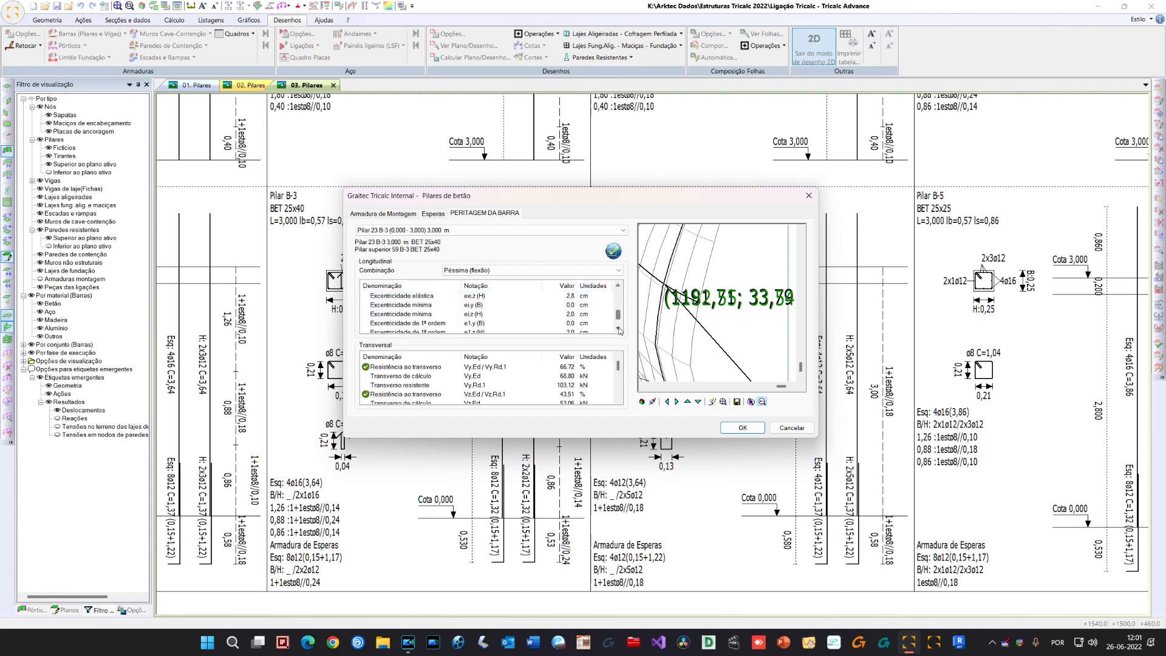
click(426, 315)
click(618, 328)
click(618, 329)
click(619, 329)
click(619, 329)
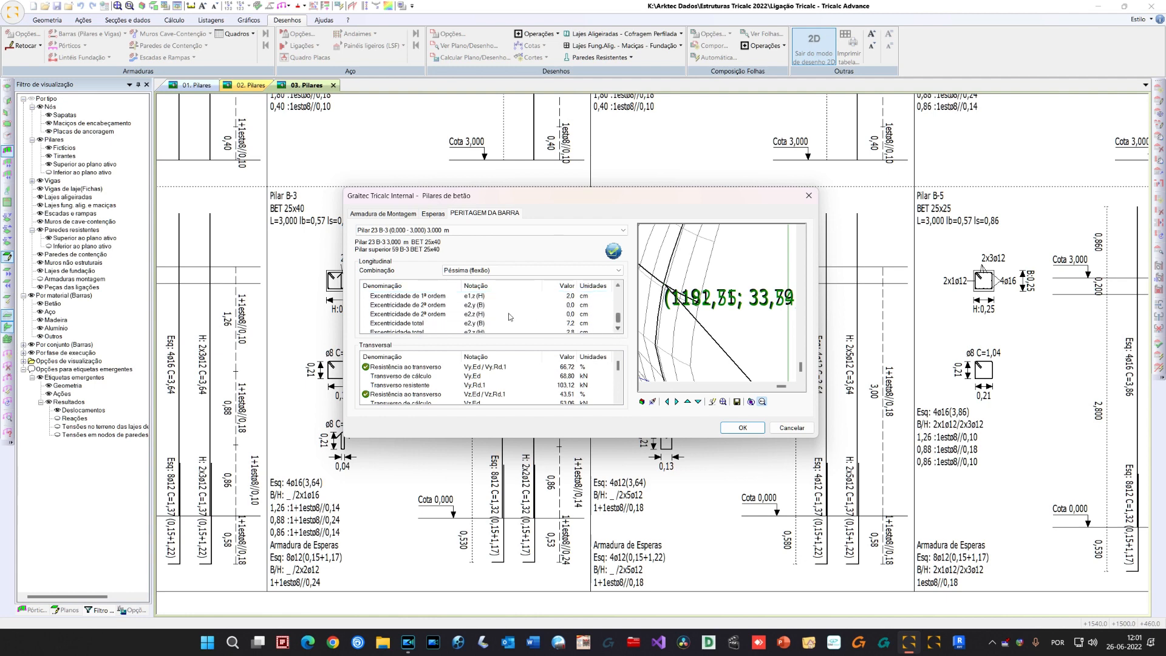
drag(455, 307, 623, 329)
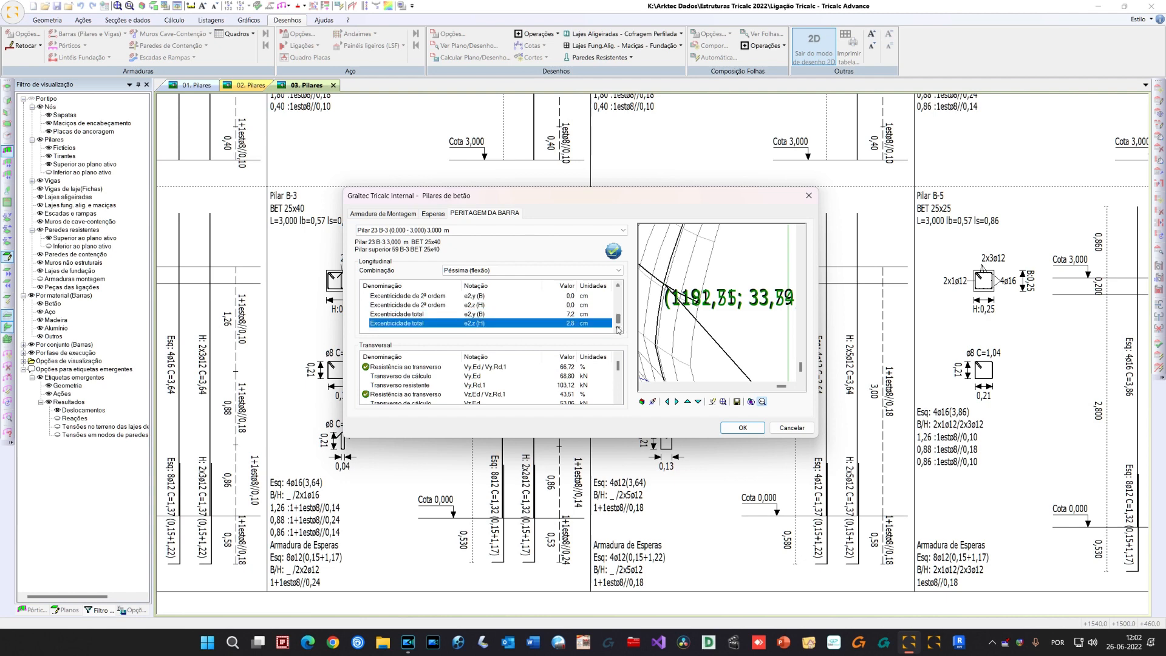
Review column B-3's transverse check, including the shear resistance ratios in the y and z directions
click(444, 367)
click(438, 394)
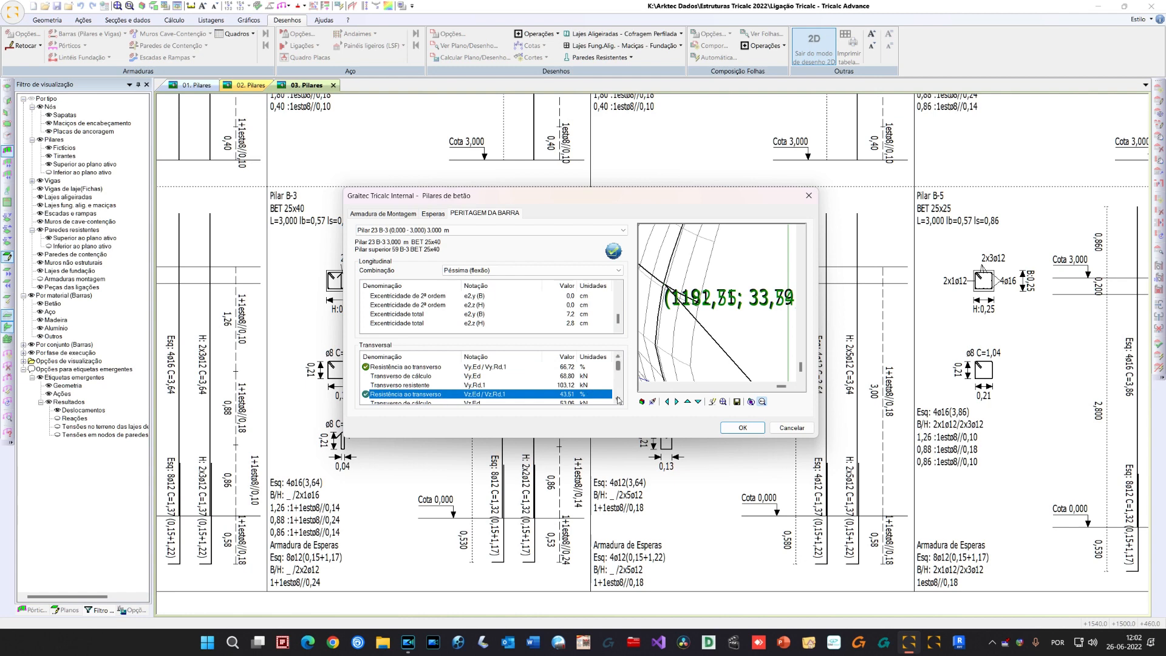
click(579, 369)
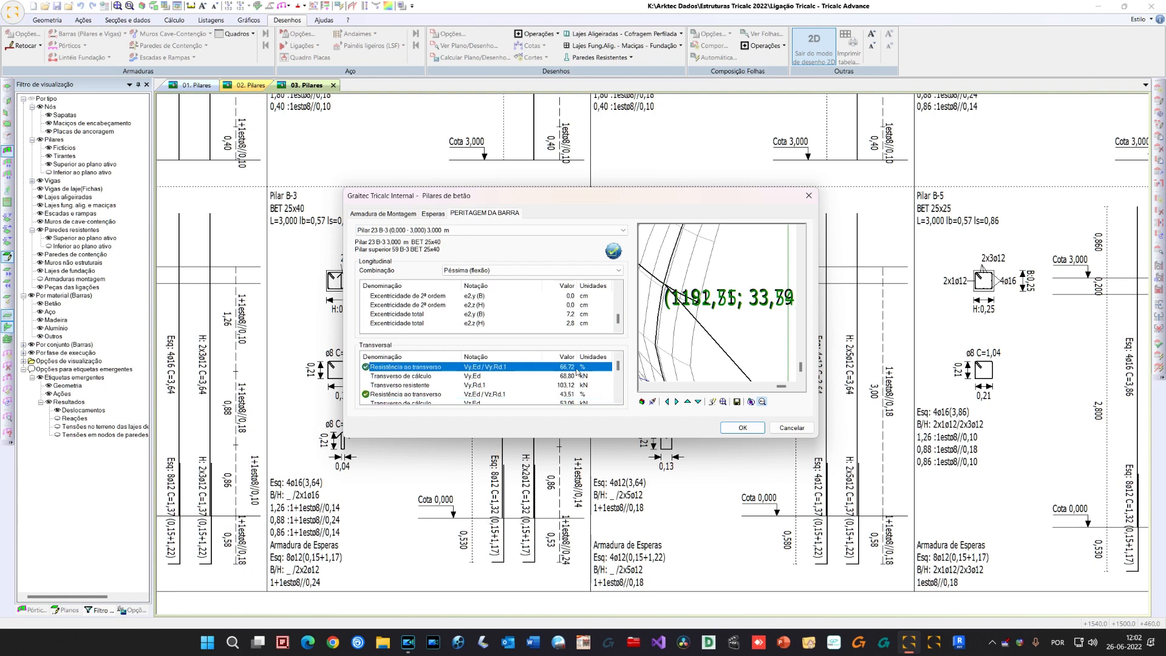
click(617, 400)
click(617, 400)
click(616, 400)
click(616, 400)
click(616, 400)
click(616, 400)
click(617, 400)
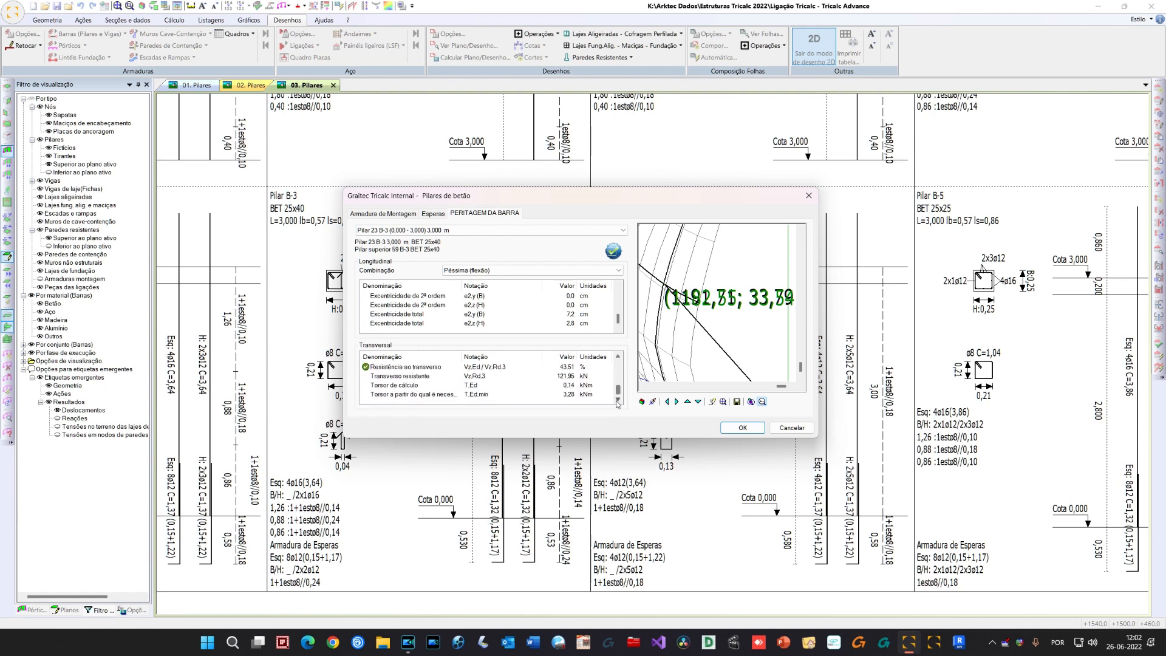
Check column B-3's design torsion T,Ed and shear ratio Vy,Ed/Vy,Rd,1, and leave its reinforcement editing without saving changes
click(414, 386)
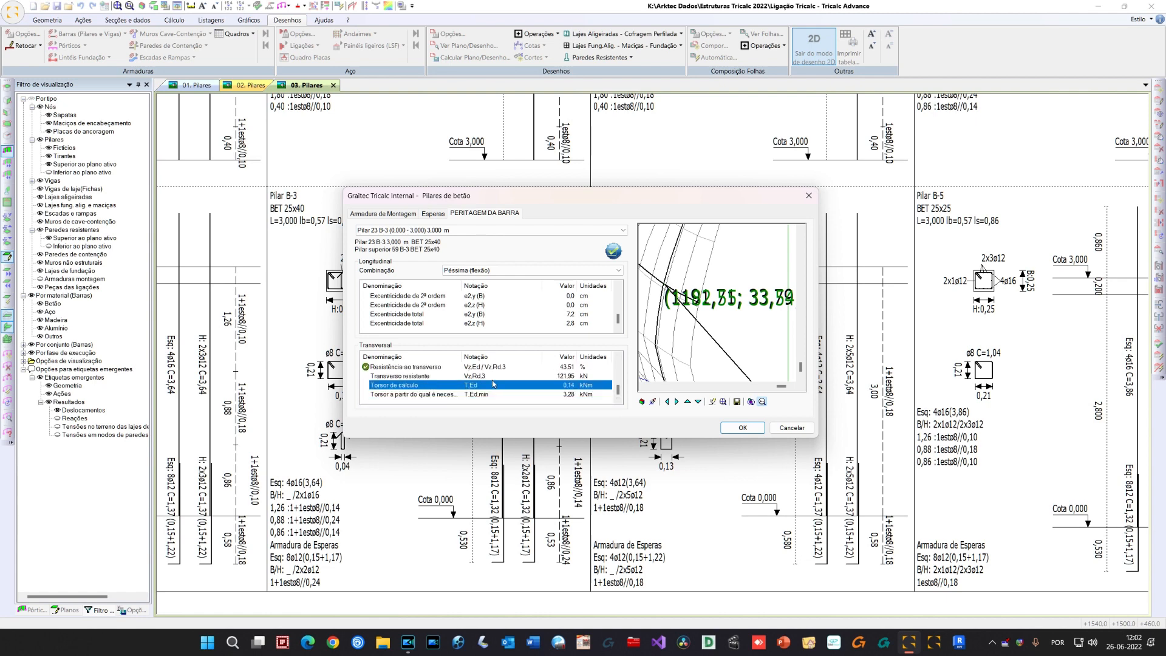
drag(618, 389, 618, 364)
click(520, 368)
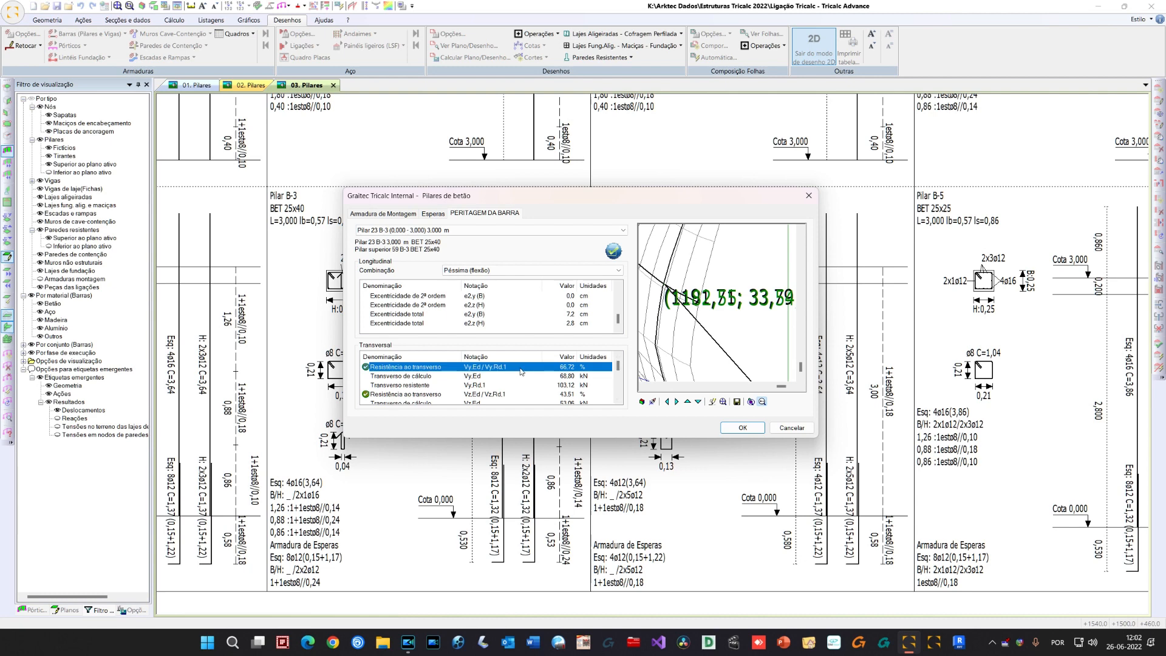
click(390, 214)
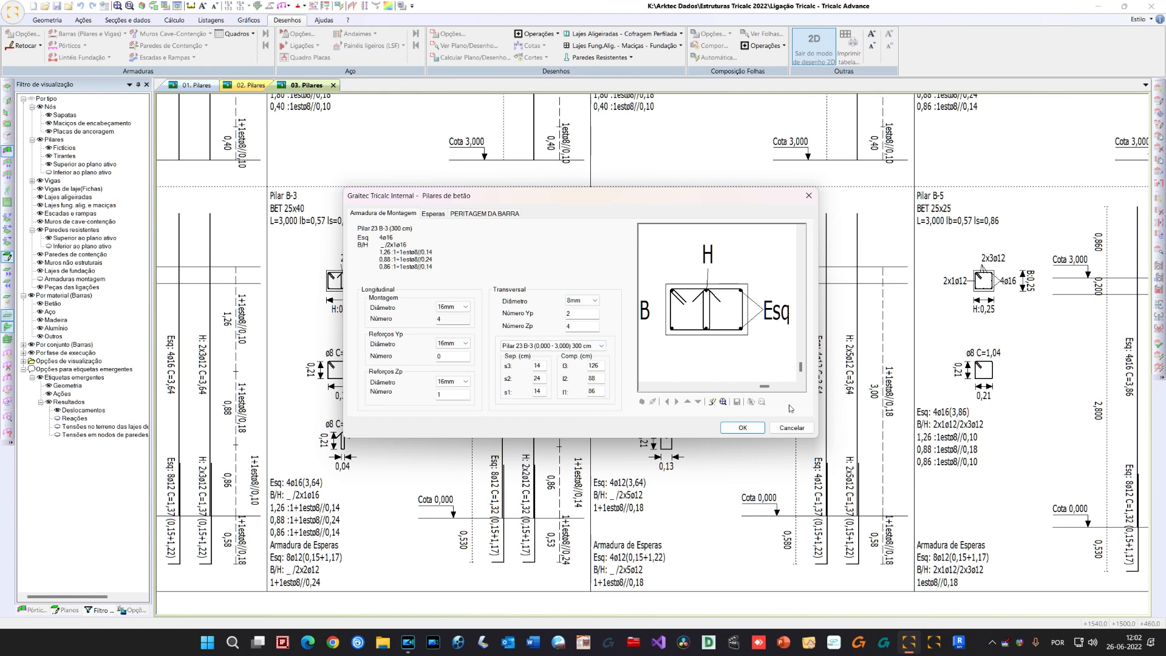
click(791, 427)
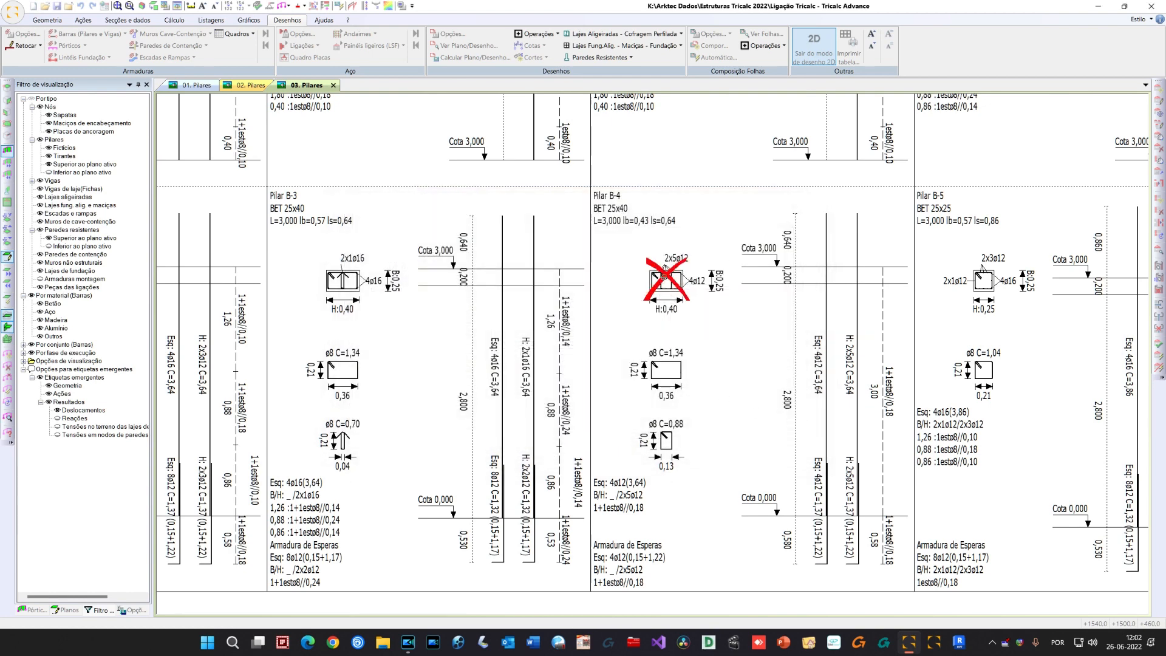
Enlarge the section preview in the reinforcement editing of lowest-storey column B-4 and open its bar check
double_click(665, 268)
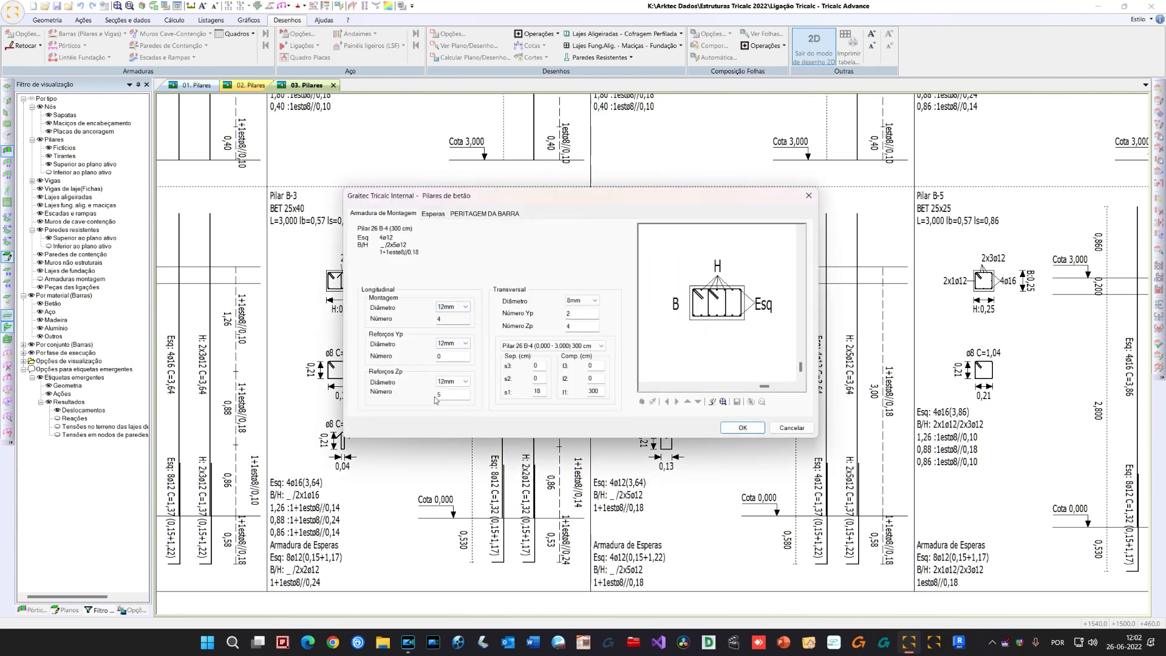
click(731, 269)
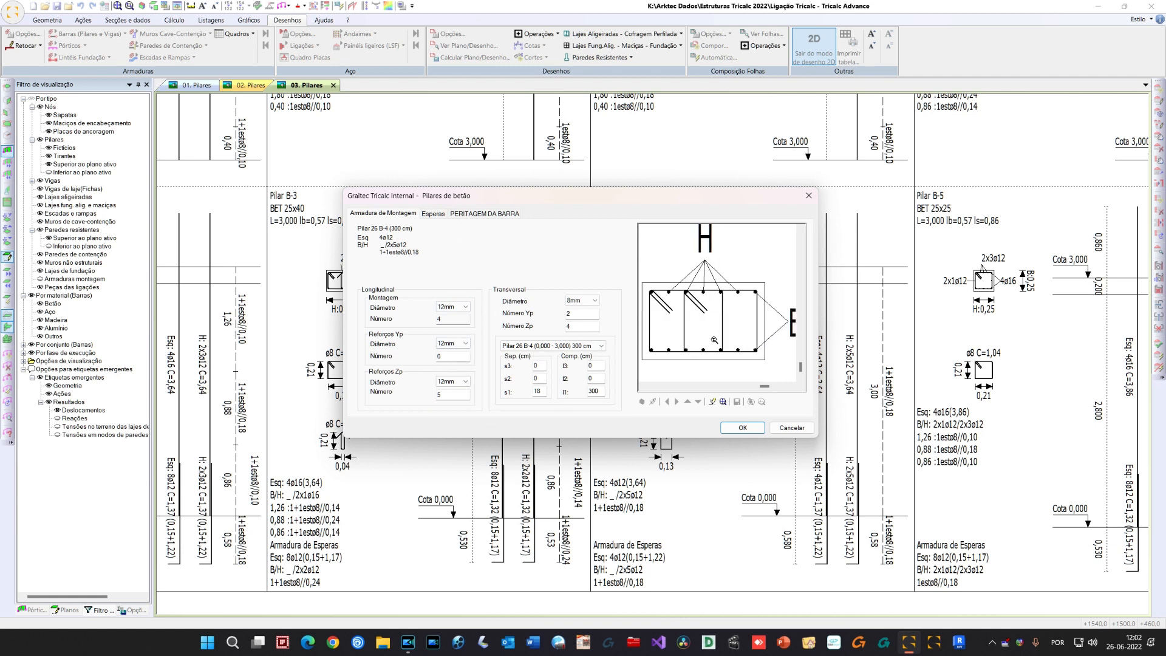
click(484, 213)
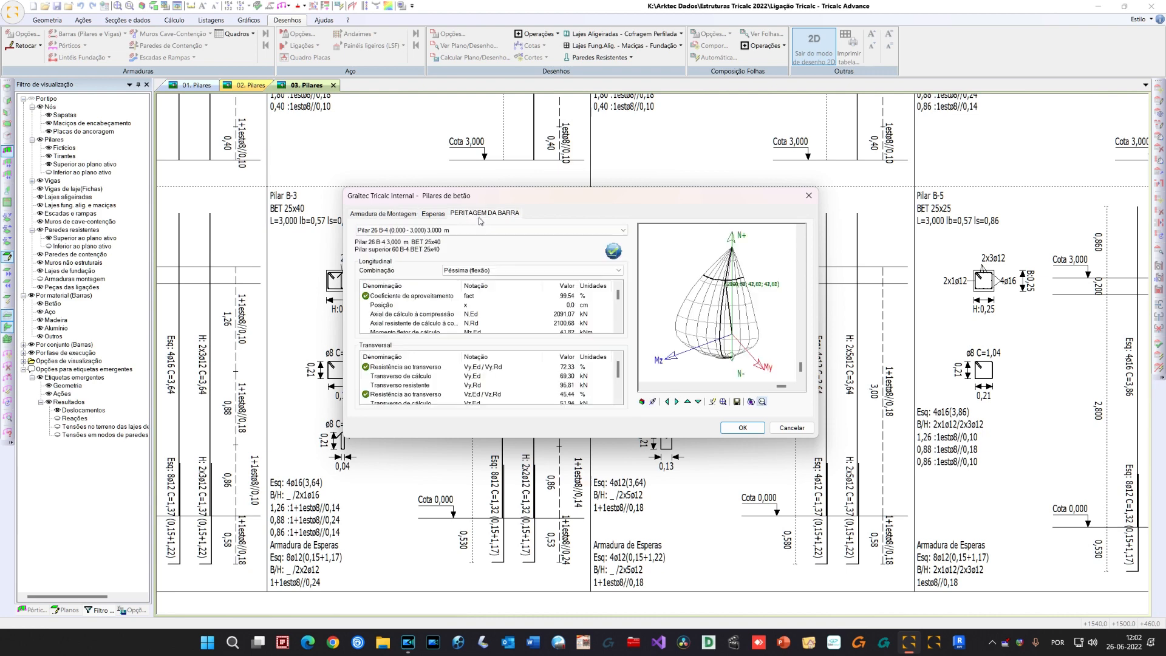
Review column B-4's utilisation coefficient and longitudinal check values, and leave its reinforcement editing without saving changes
click(426, 297)
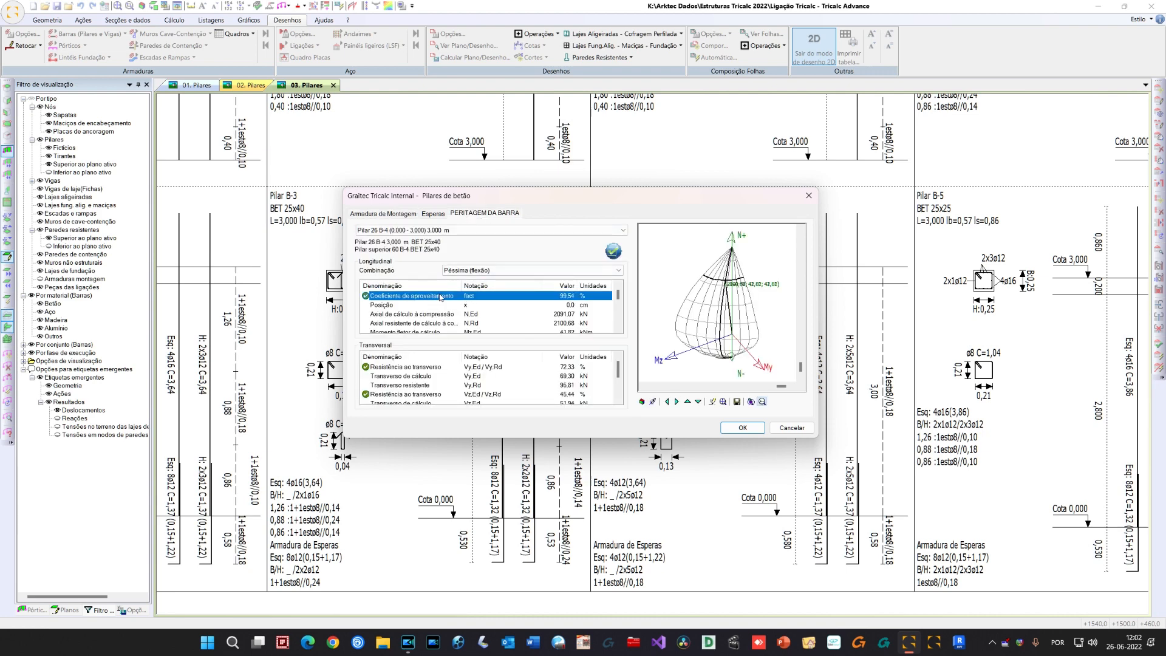
scroll(489, 298, down, 1)
scroll(620, 309, up, 1)
mouse_move(617, 294)
mouse_down()
mouse_move(620, 307)
mouse_move(625, 292)
mouse_up()
mouse_move(629, 303)
mouse_down()
mouse_move(626, 326)
mouse_move(631, 289)
mouse_up()
click(522, 315)
click(523, 324)
mouse_move(620, 301)
mouse_down()
mouse_move(624, 322)
mouse_move(620, 301)
mouse_up()
click(396, 215)
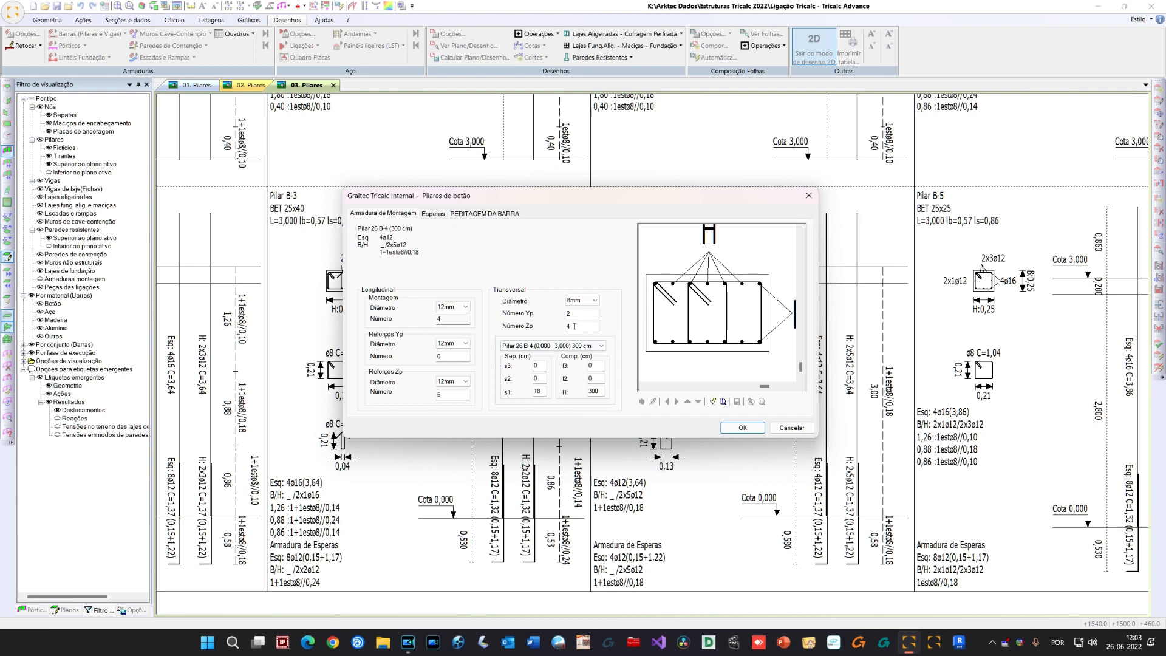
click(802, 430)
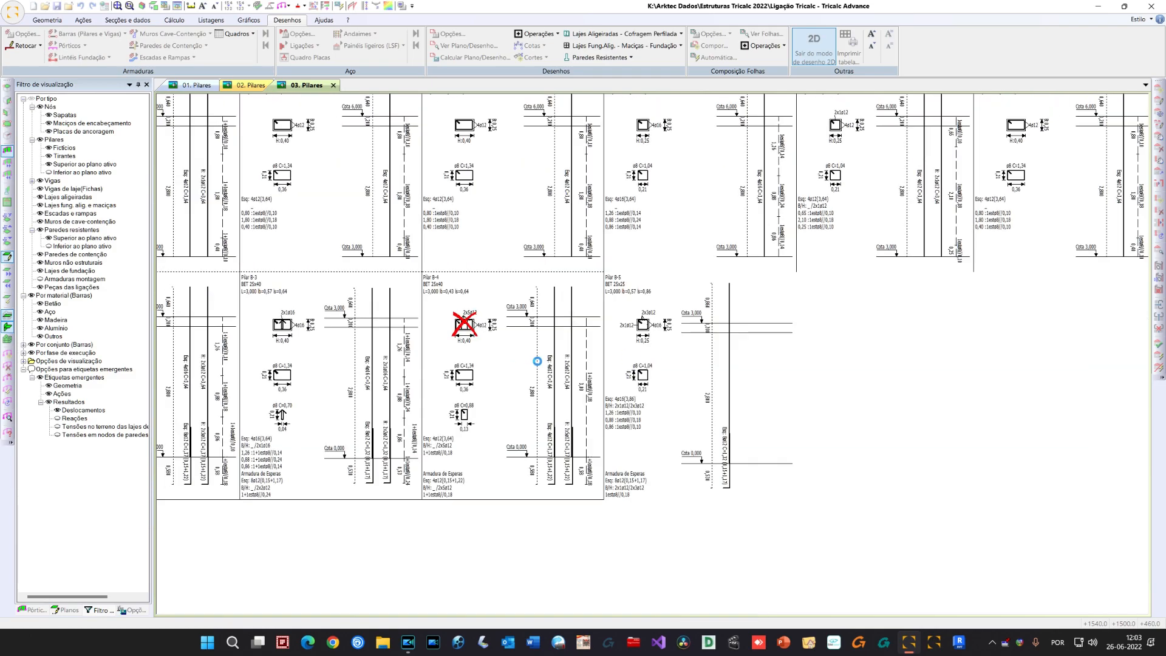
Open the bar check of column B-4 between levels 6.000 and 9.000 and inspect its utilisation coefficient
middle_drag(518, 233, 489, 346)
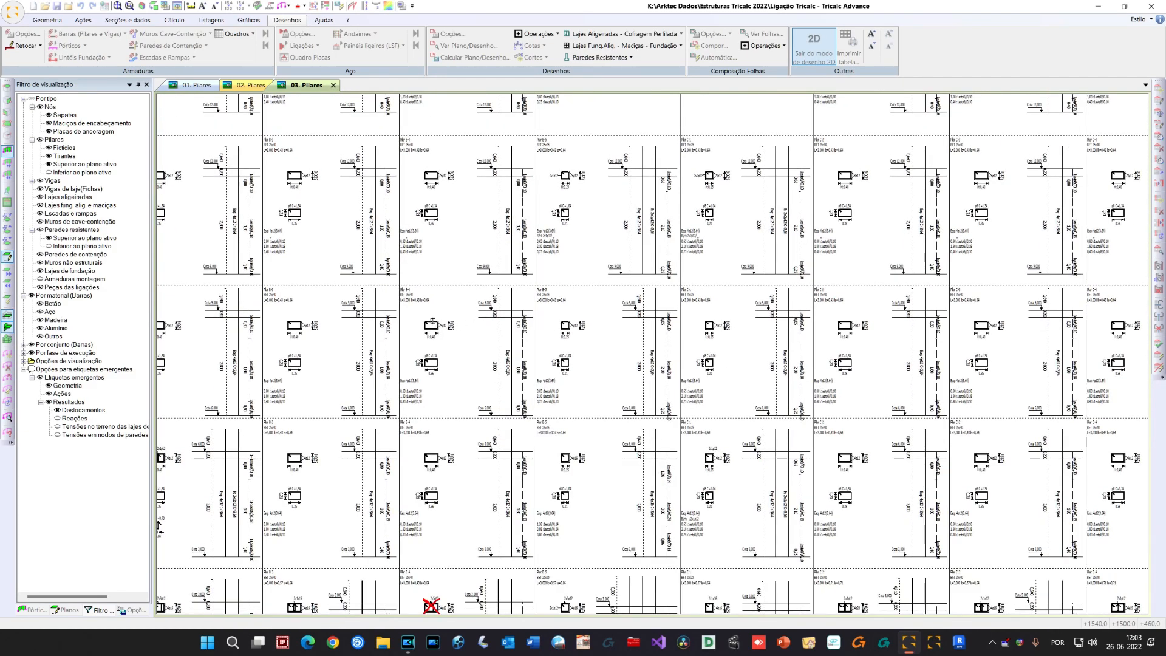
click(432, 322)
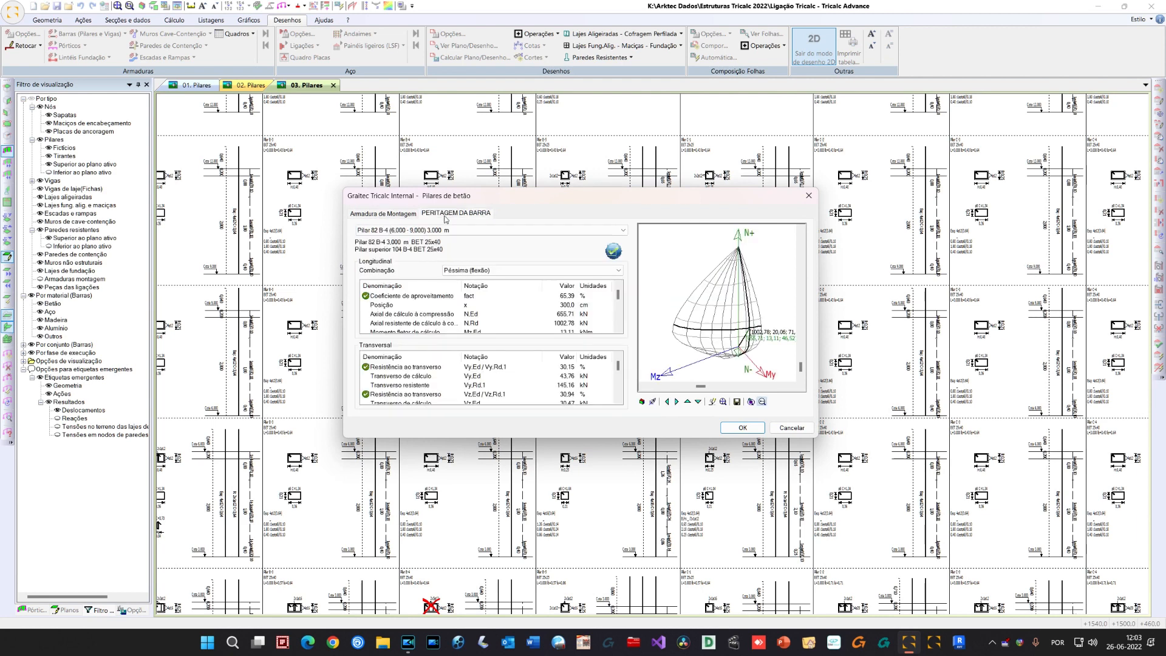
click(425, 297)
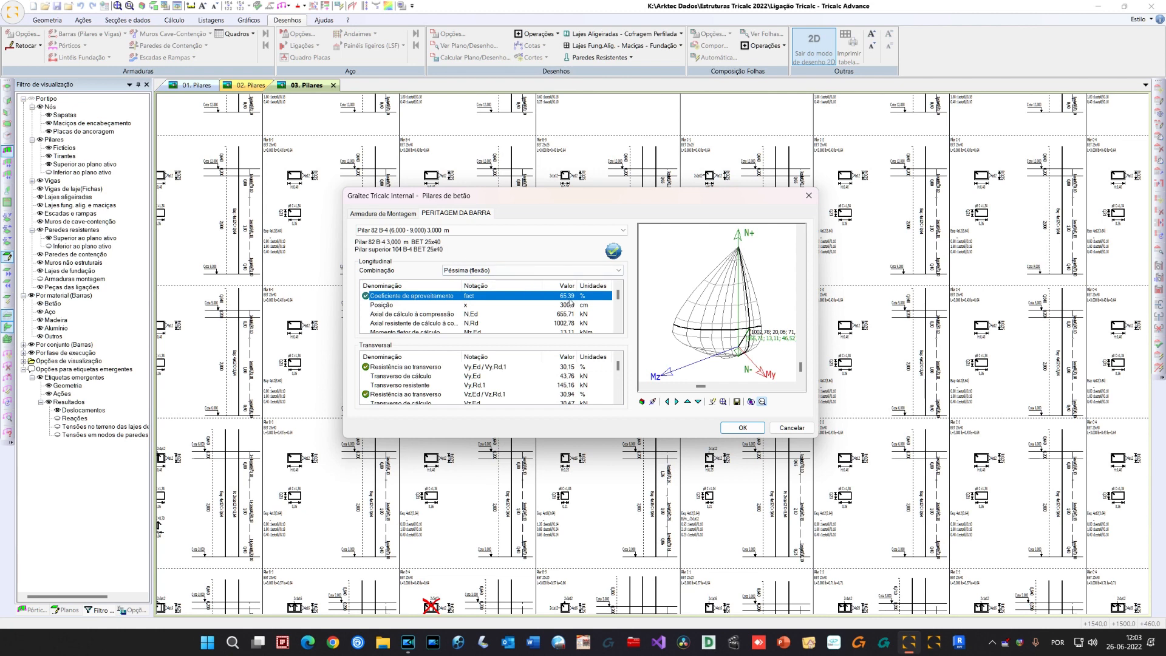
Rotate the upper B-4 column's 3D interaction diagram and enlarge the area around the design and resisting force points
click(688, 401)
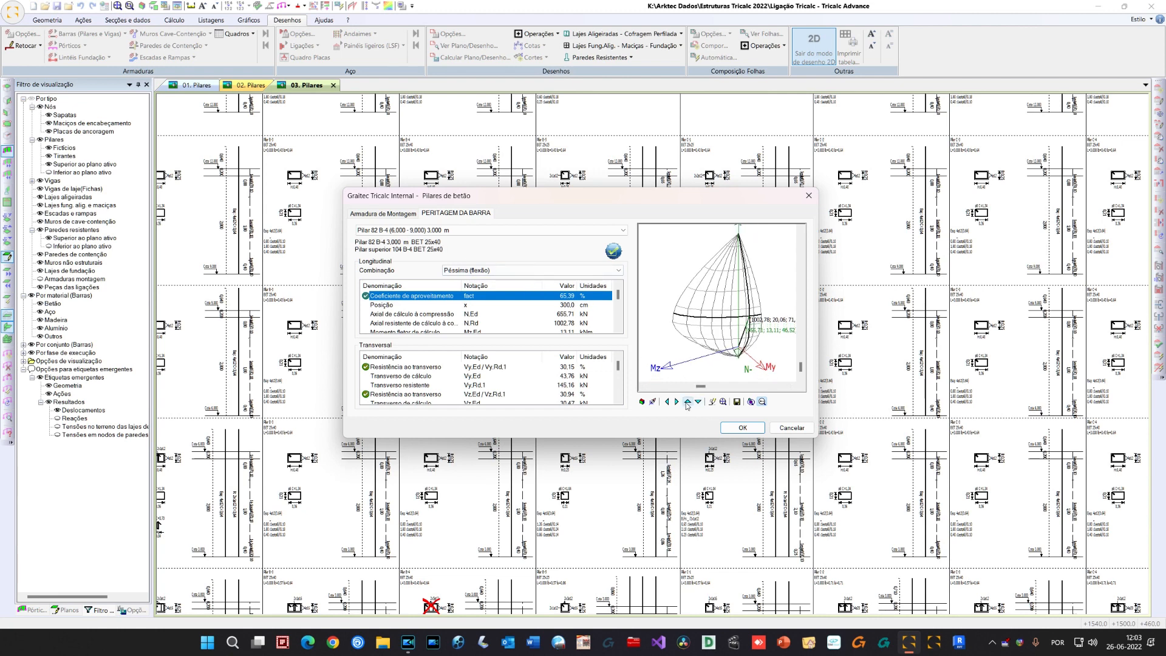
click(667, 401)
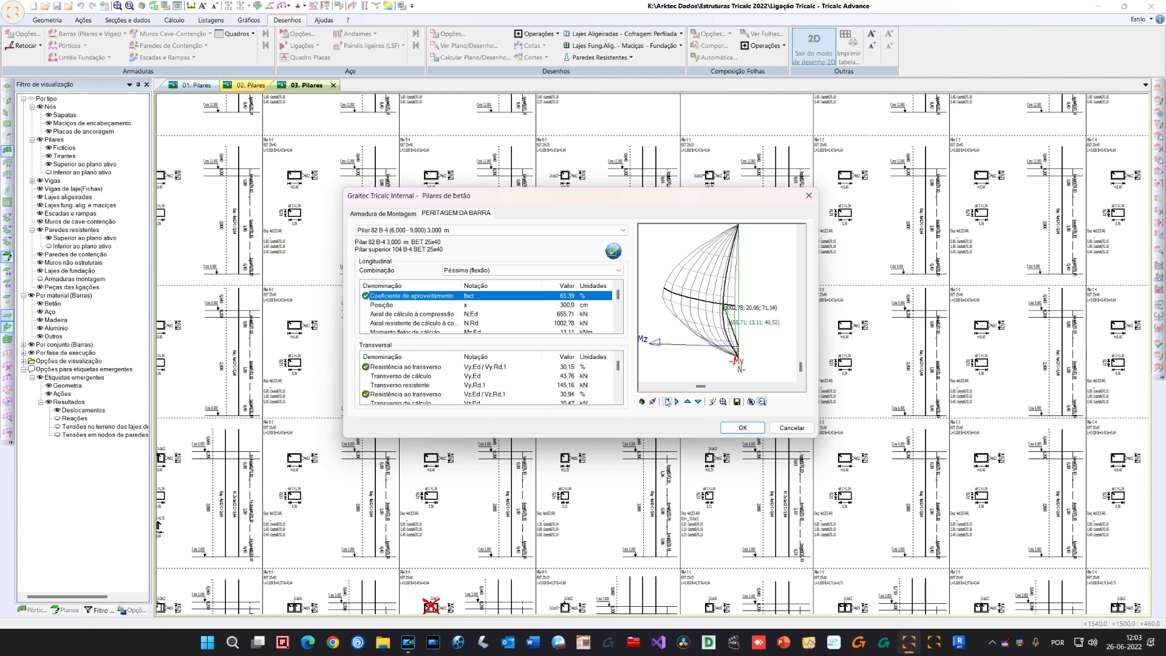
click(667, 402)
scroll(726, 320, up, 4)
middle_drag(726, 366, 711, 323)
scroll(717, 323, up, 3)
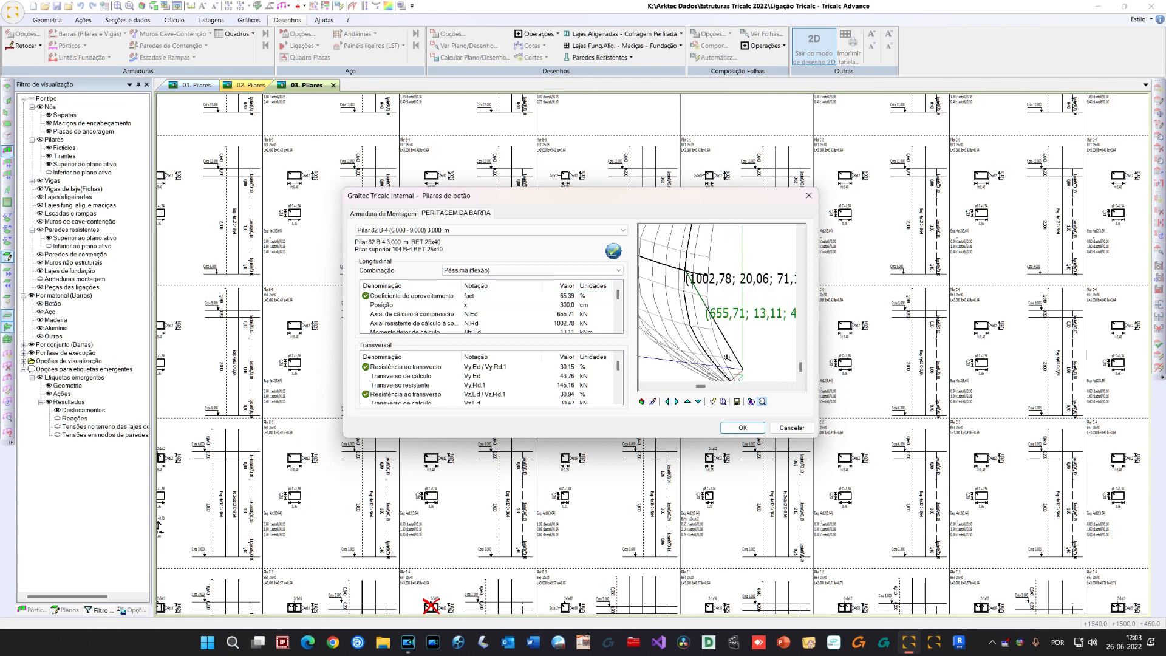
scroll(703, 308, up, 2)
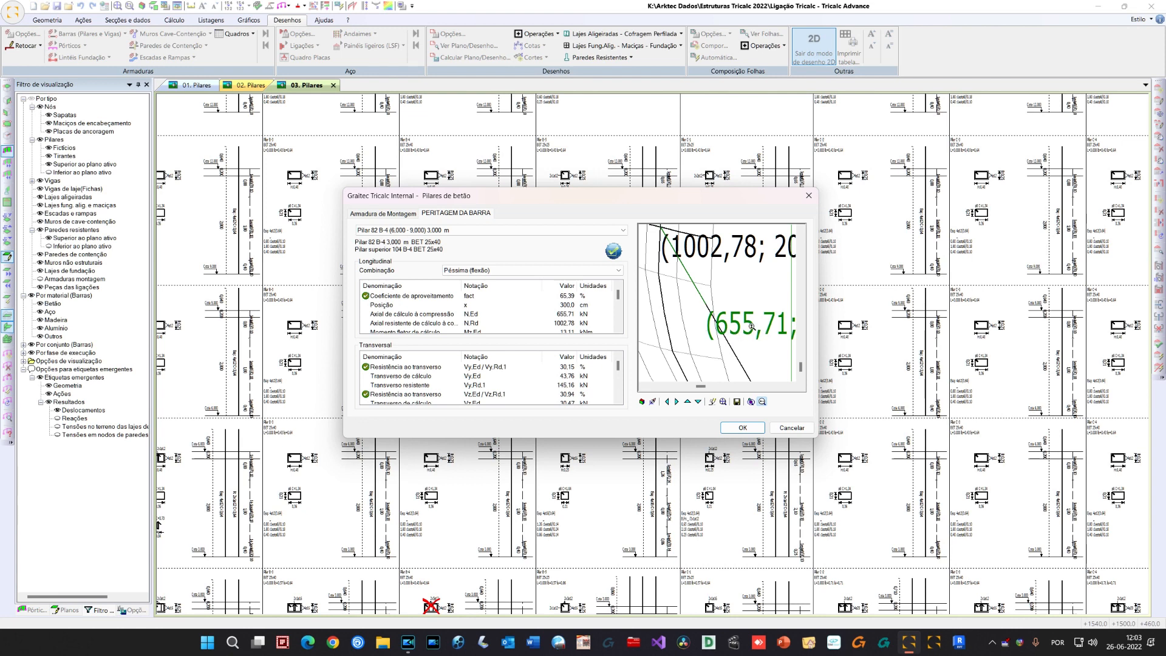
scroll(686, 272, up, 2)
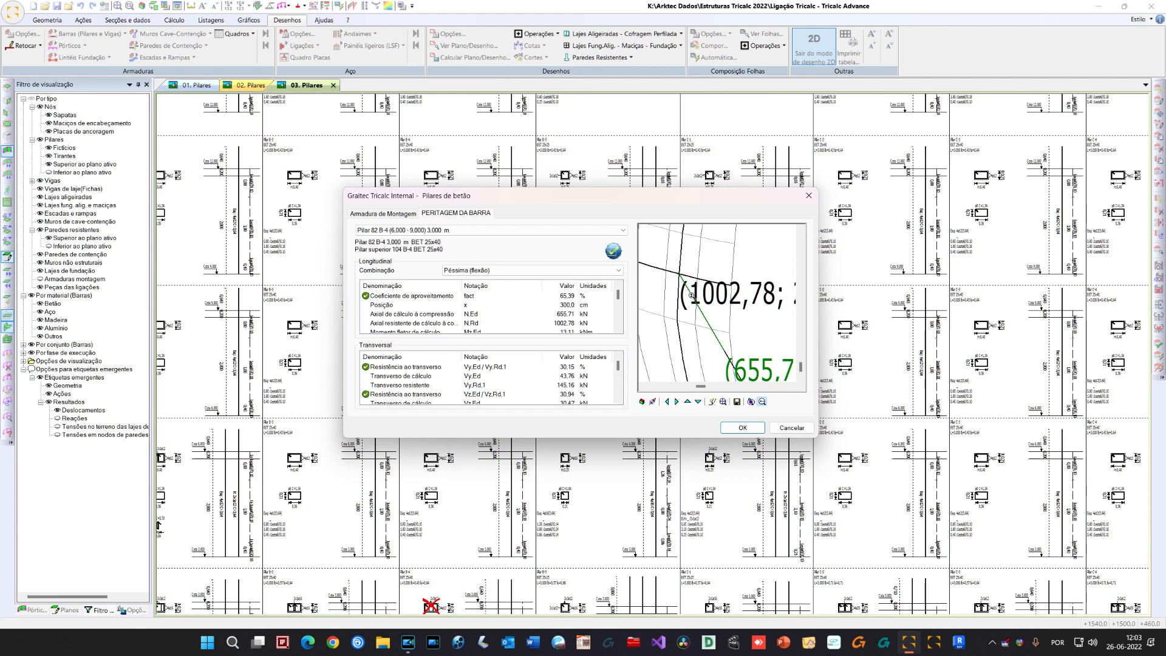
middle_drag(705, 292, 674, 287)
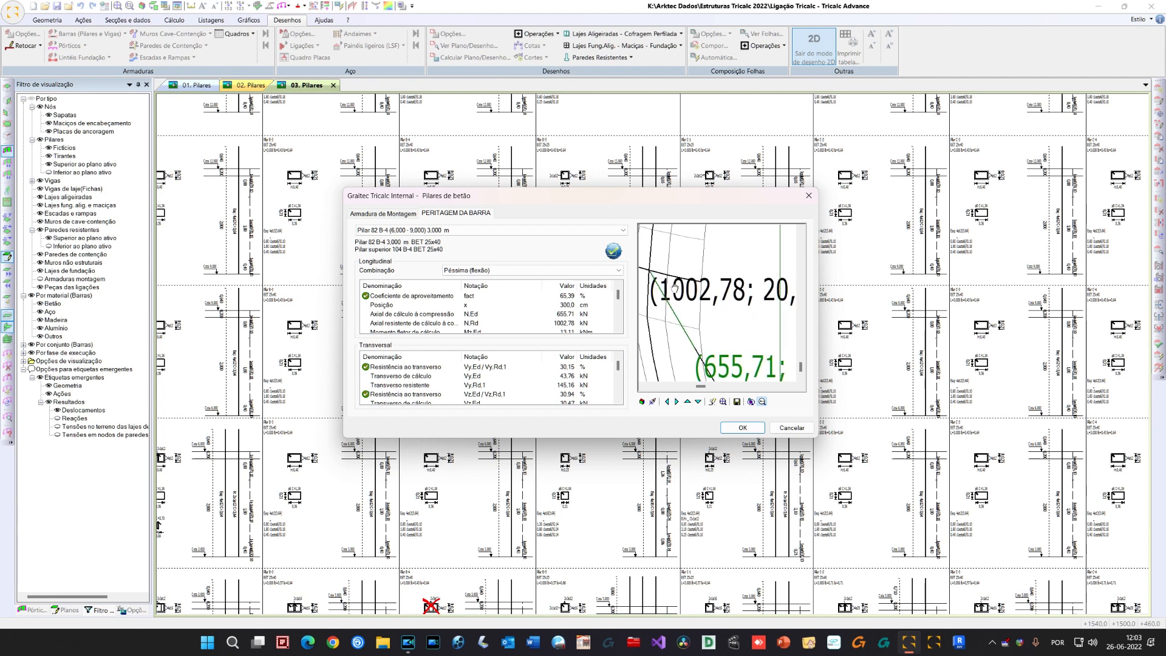
Inspect the resisting and design force points against column B-4's utilisation coefficient, and close the bar check without saving
scroll(674, 288, down, 2)
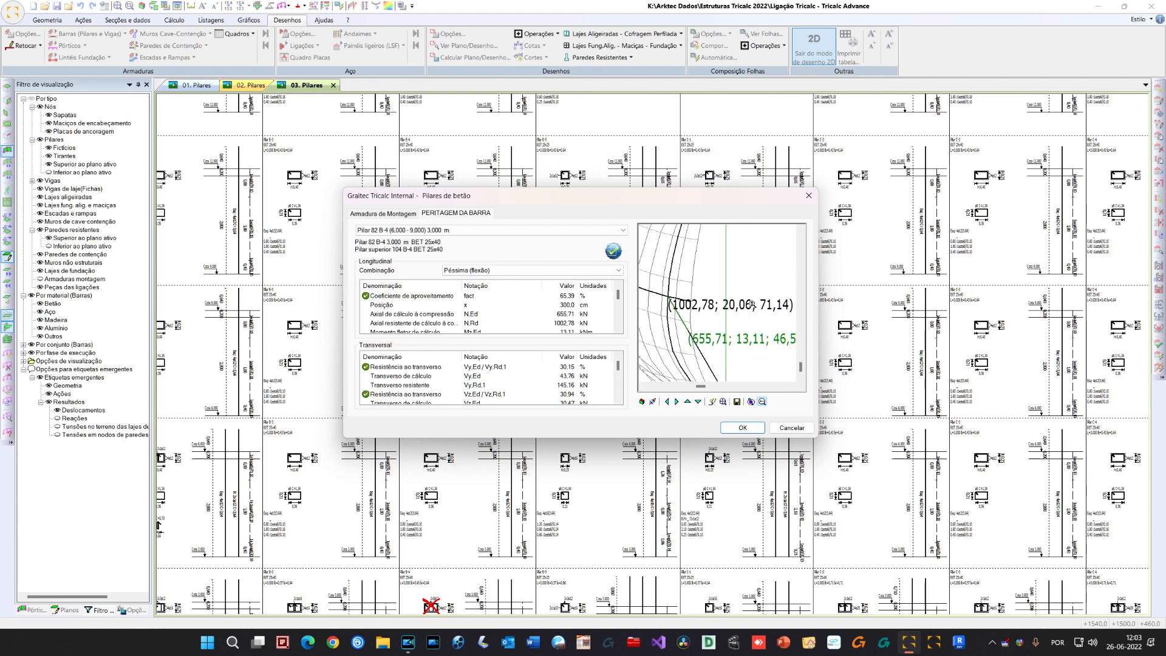
middle_drag(678, 309, 677, 278)
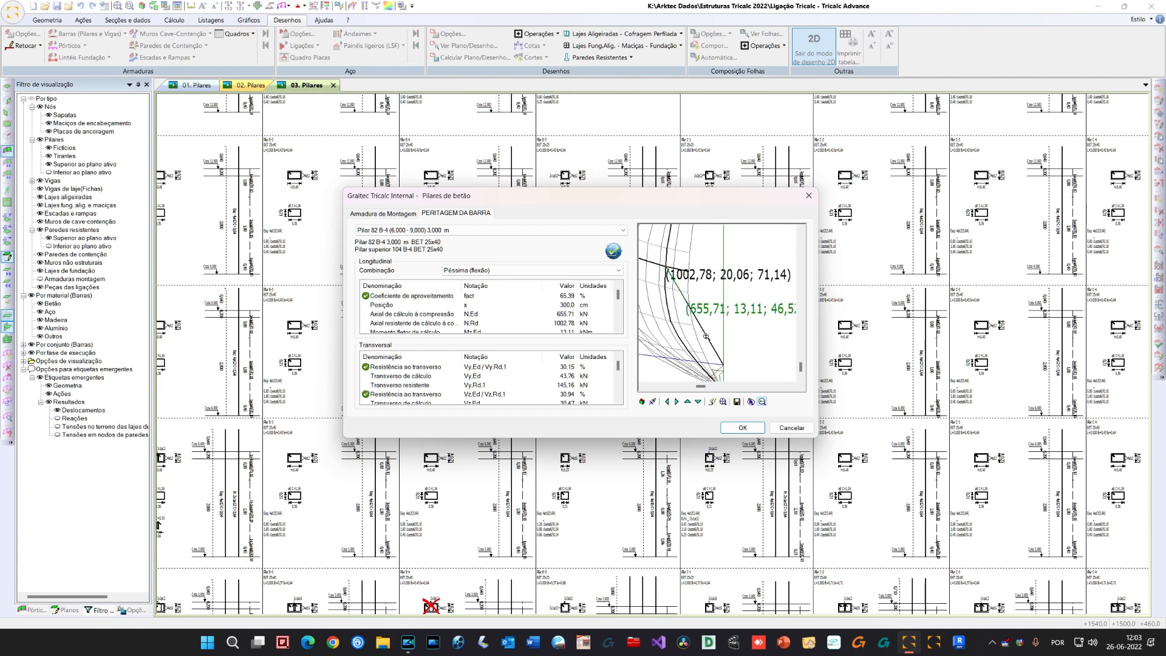
click(421, 297)
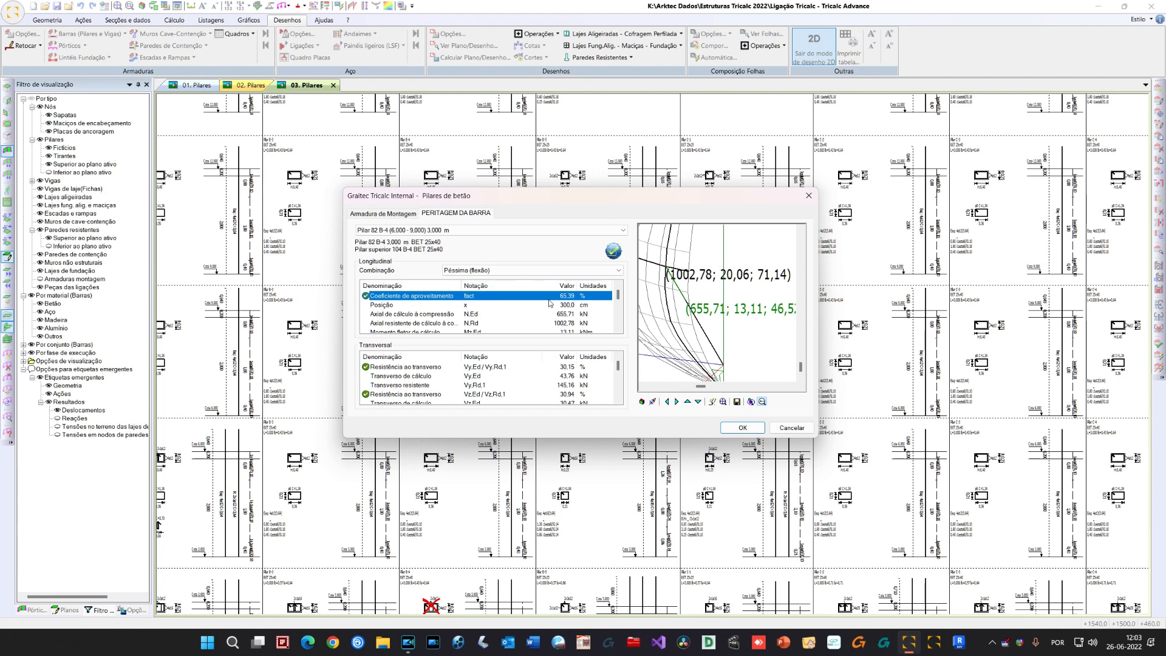
drag(795, 432, 561, 315)
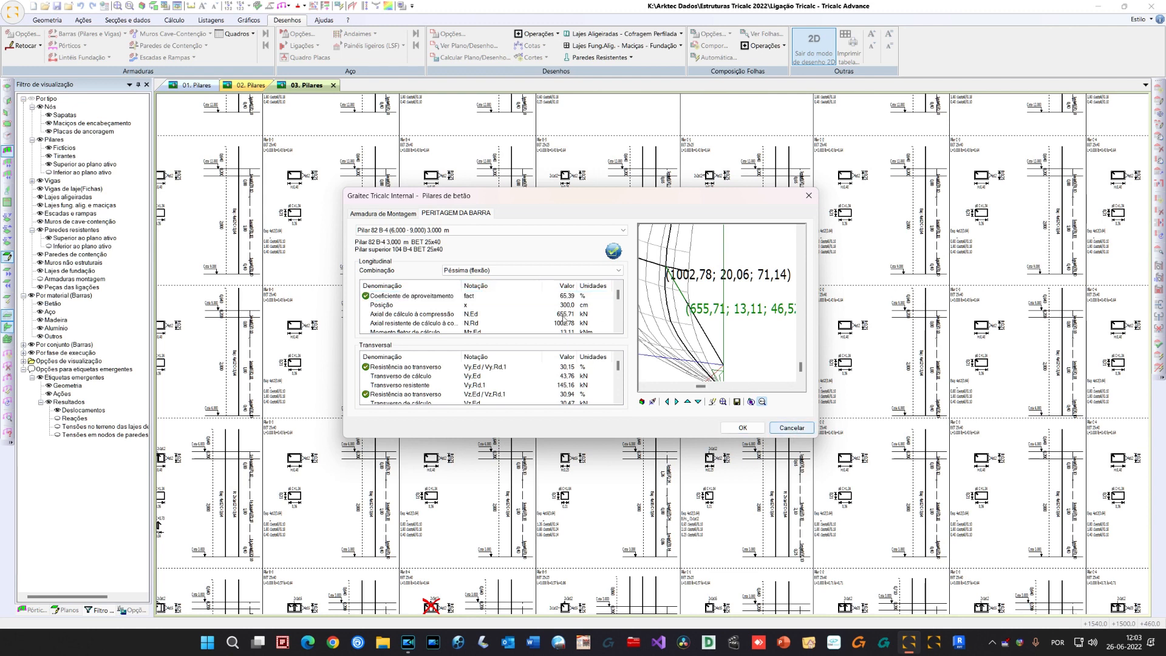
click(429, 299)
mouse_move(619, 296)
mouse_down()
mouse_move(622, 310)
mouse_move(626, 290)
mouse_up()
click(792, 429)
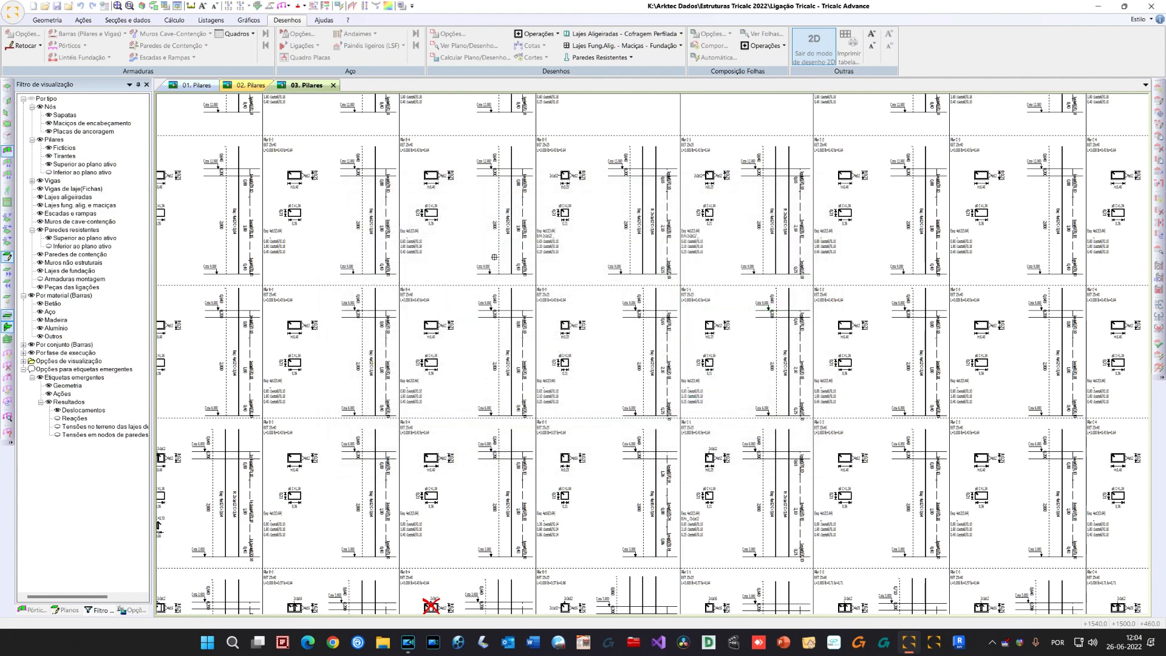
Look over the whole column schedule and leave its 2D drawing mode
scroll(495, 256, down, 2)
scroll(498, 267, down, 1)
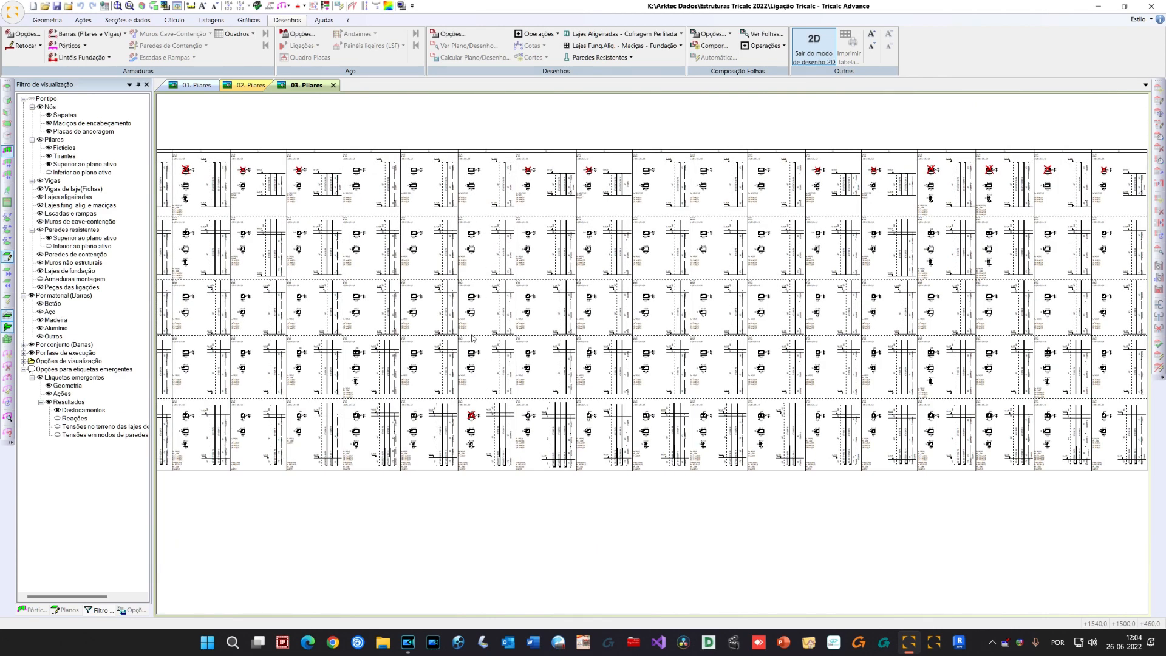
scroll(472, 335, down, 2)
scroll(393, 266, up, 1)
right_click(381, 165)
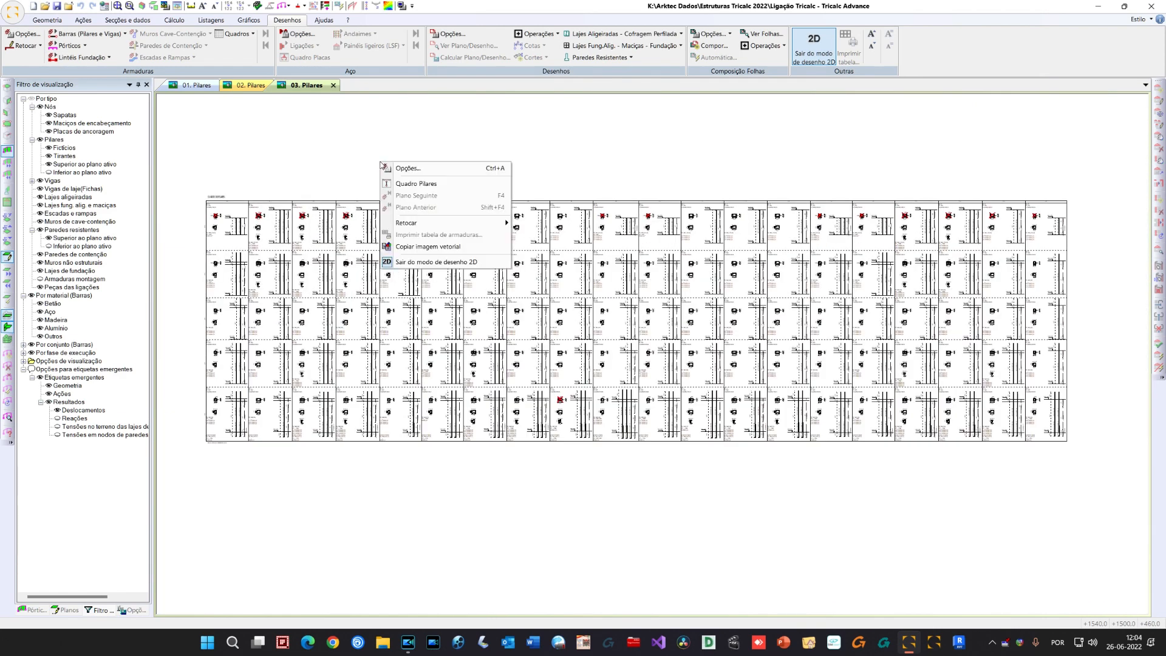
click(425, 263)
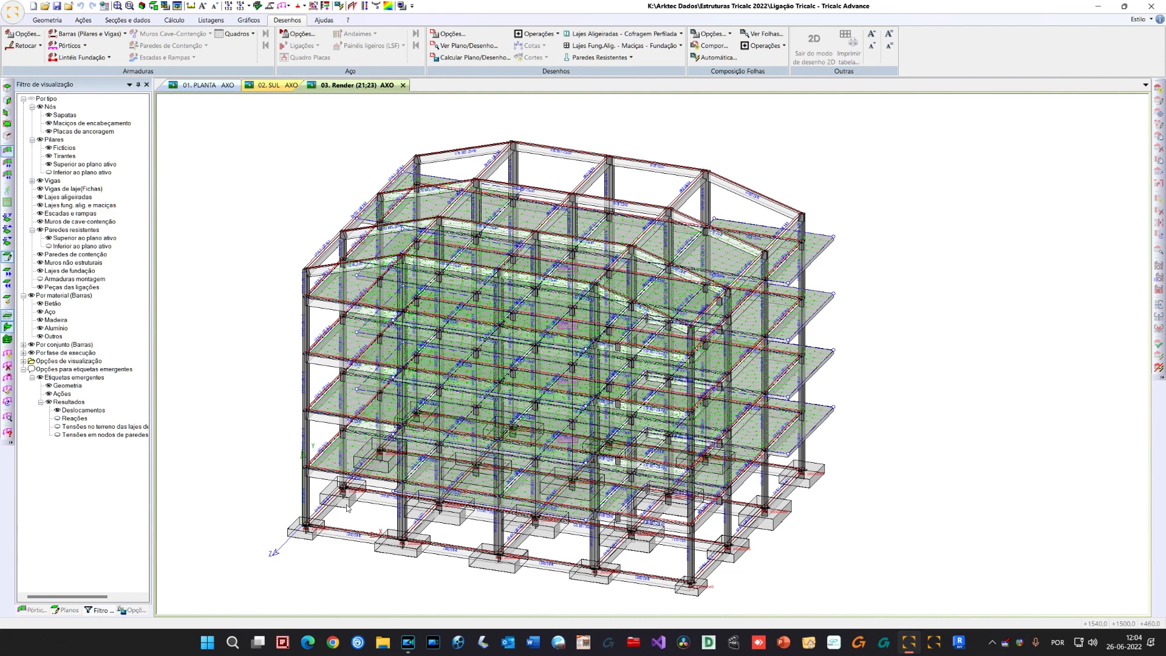
Display the foundation plan at level 0 as a 2D drawing
click(467, 46)
click(596, 296)
click(582, 302)
click(581, 322)
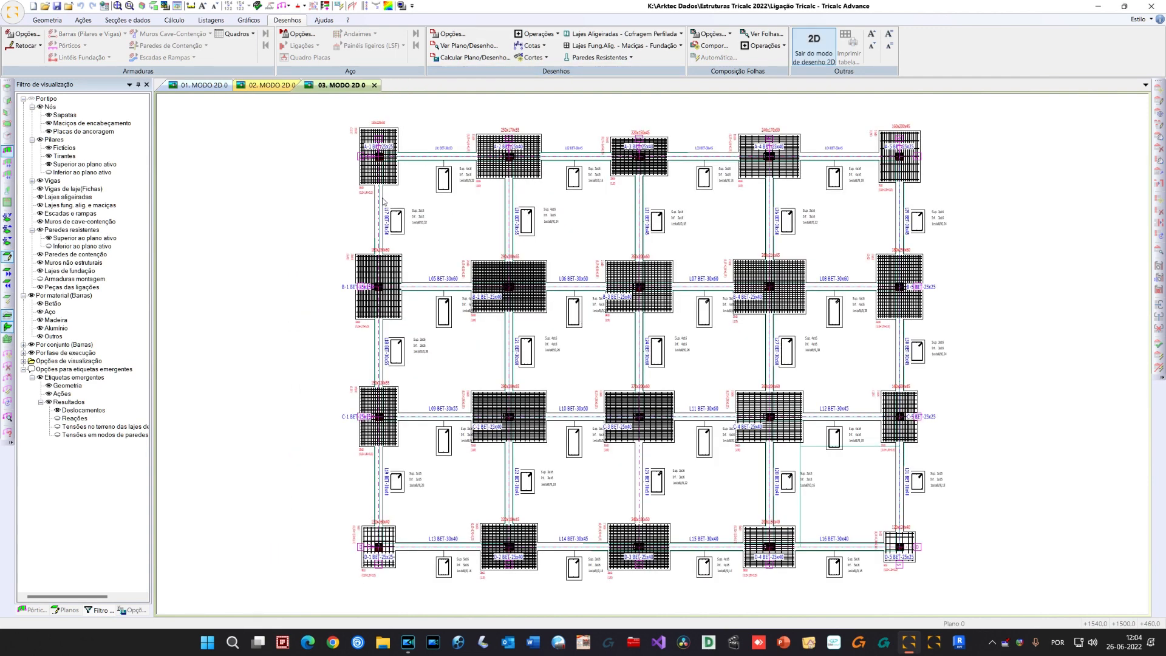
right_click(306, 155)
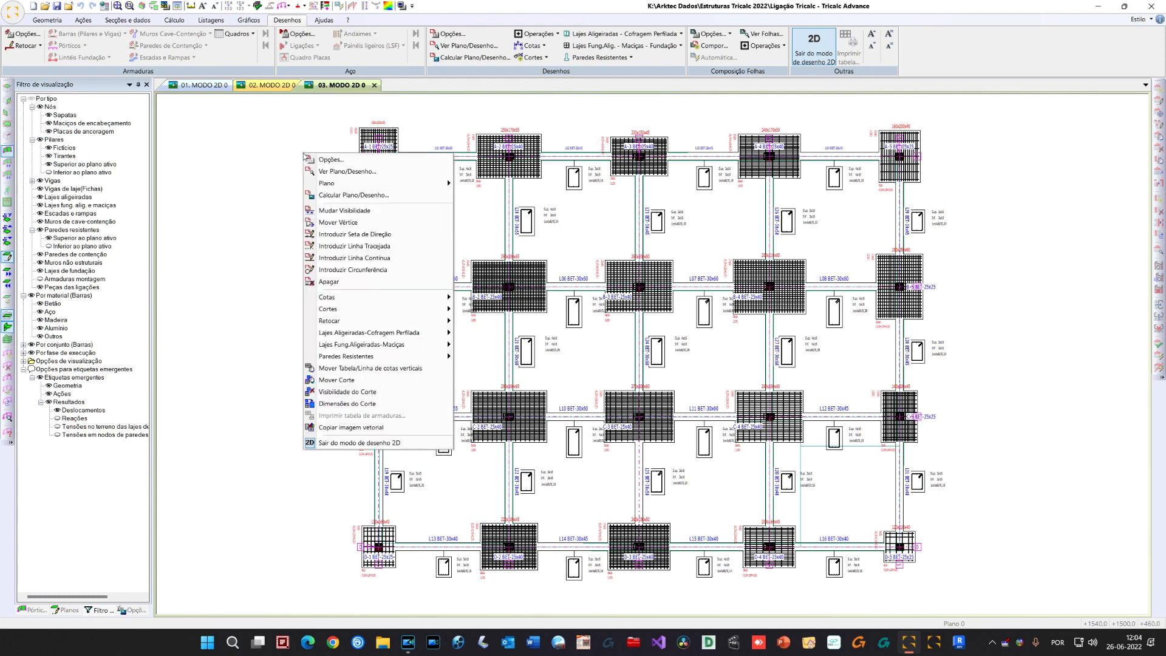
click(316, 159)
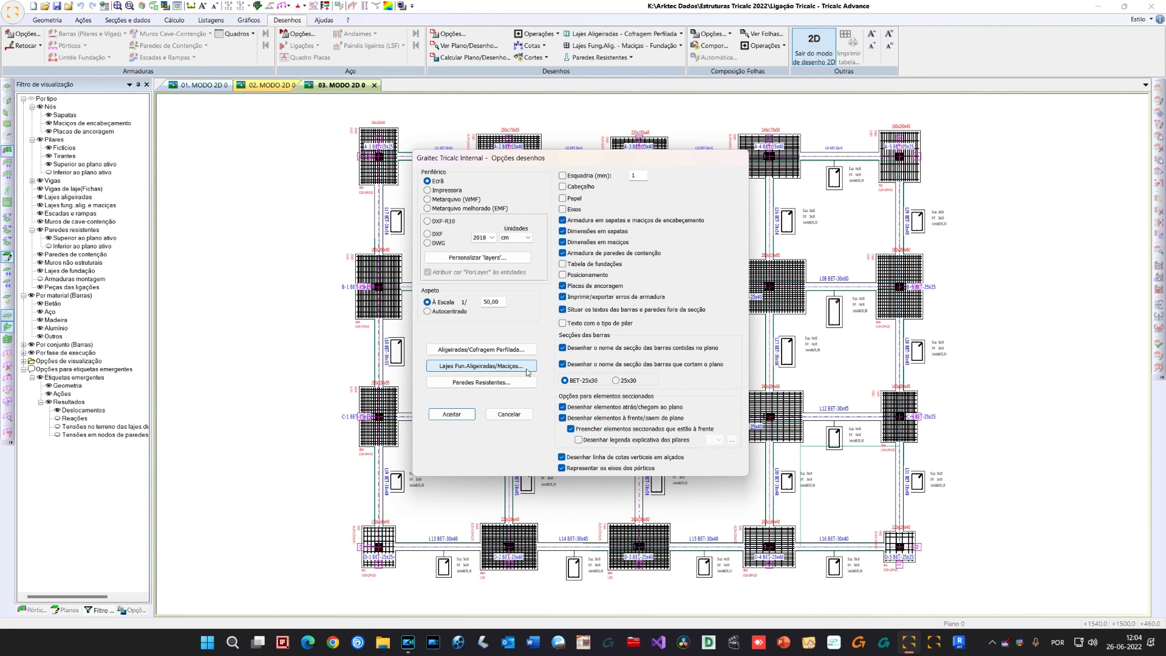
click(525, 418)
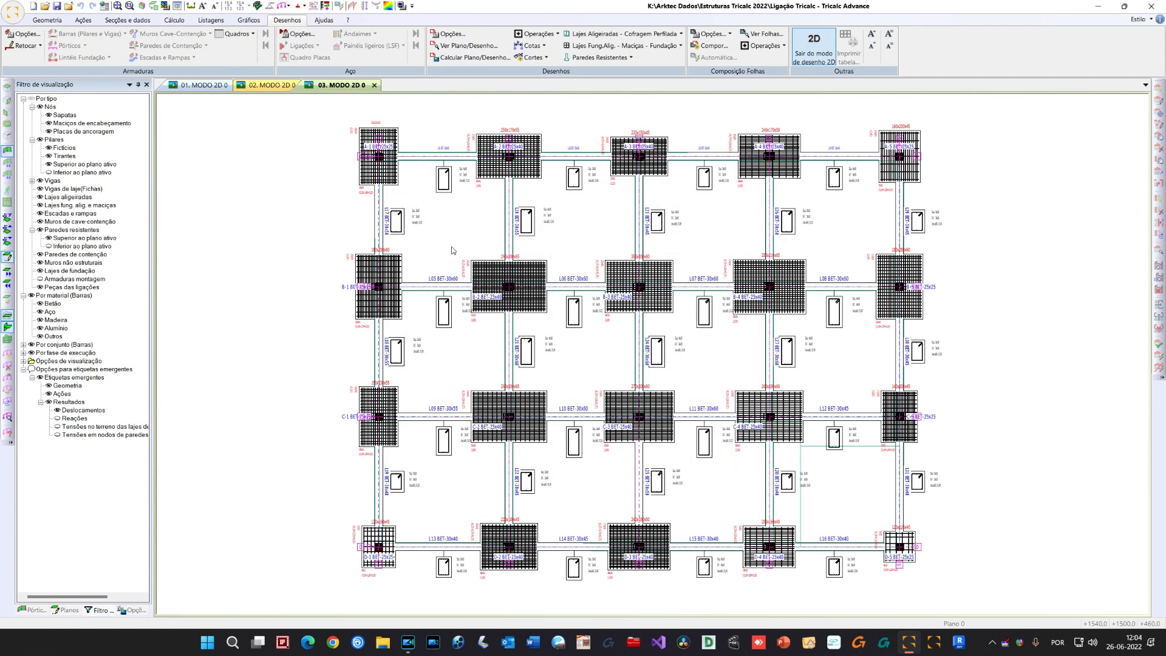
Scale down the beam cross-sections shown in the foundation plan, using the section dimensions command
right_click(451, 247)
mouse_move(531, 405)
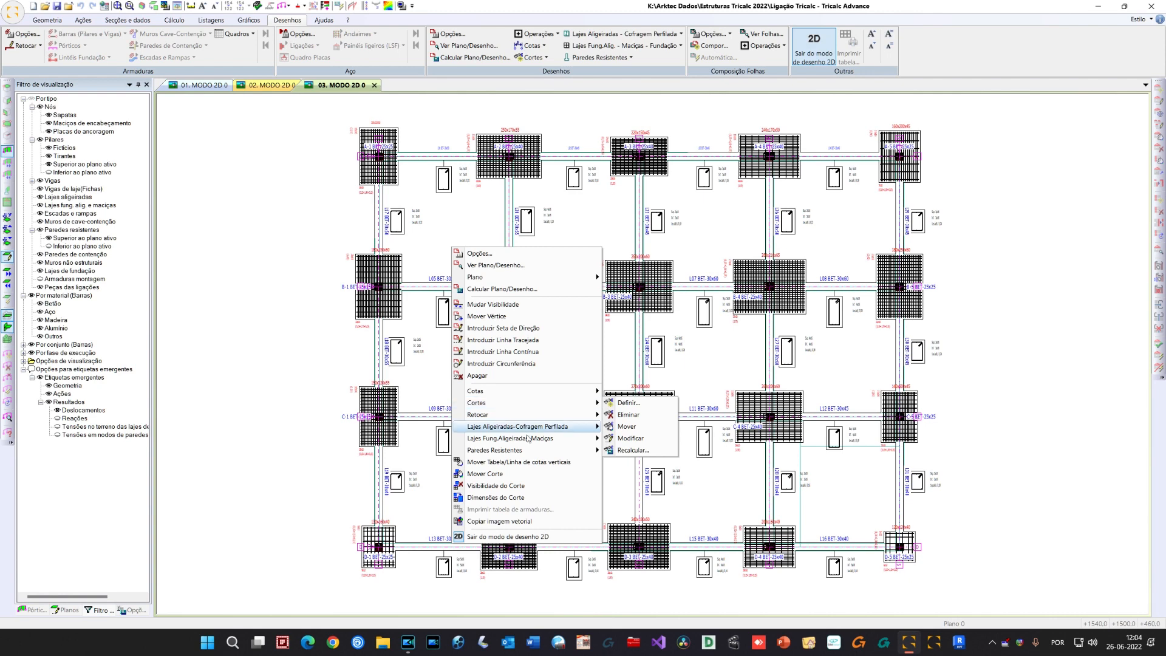
click(528, 498)
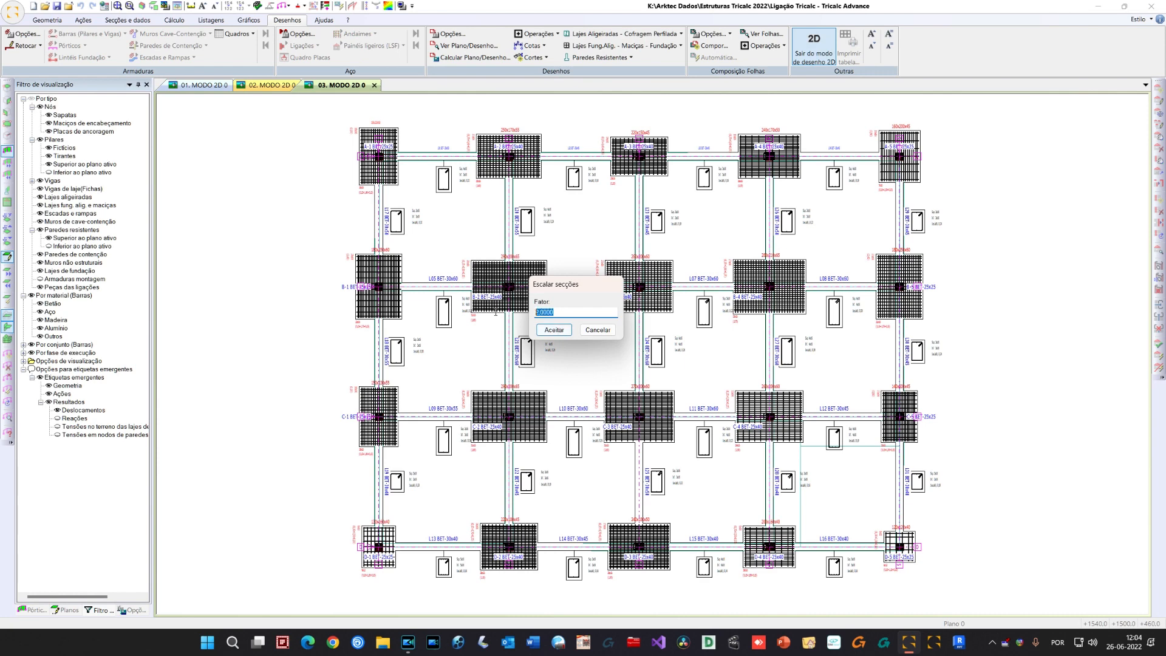
click(553, 329)
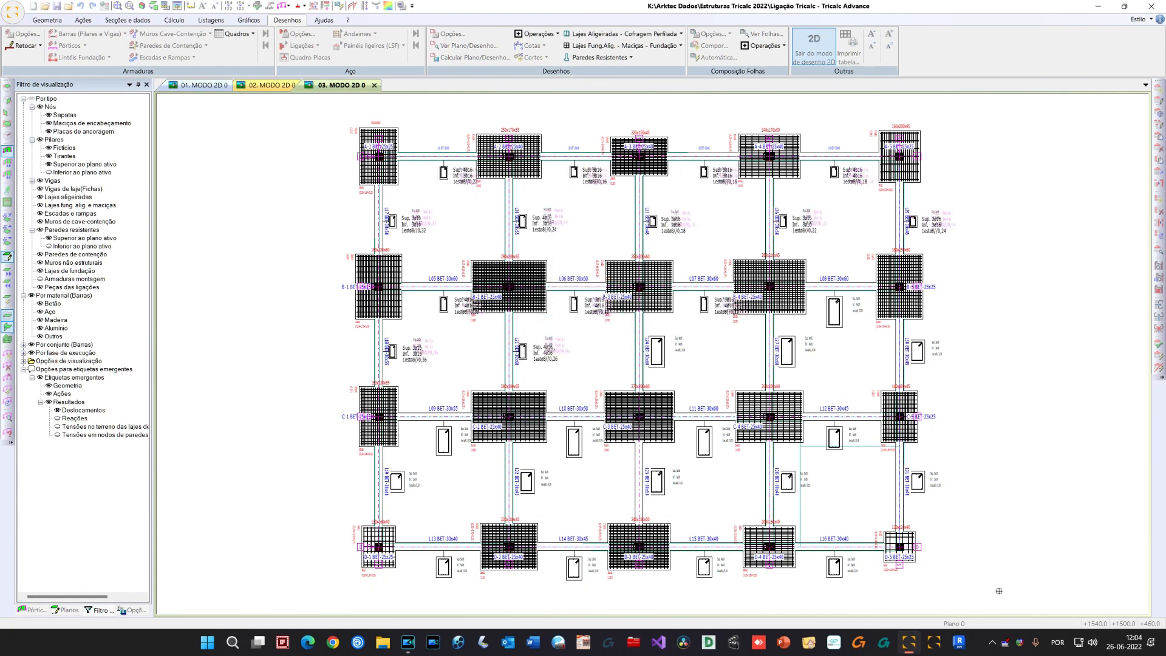
scroll(556, 234, up, 5)
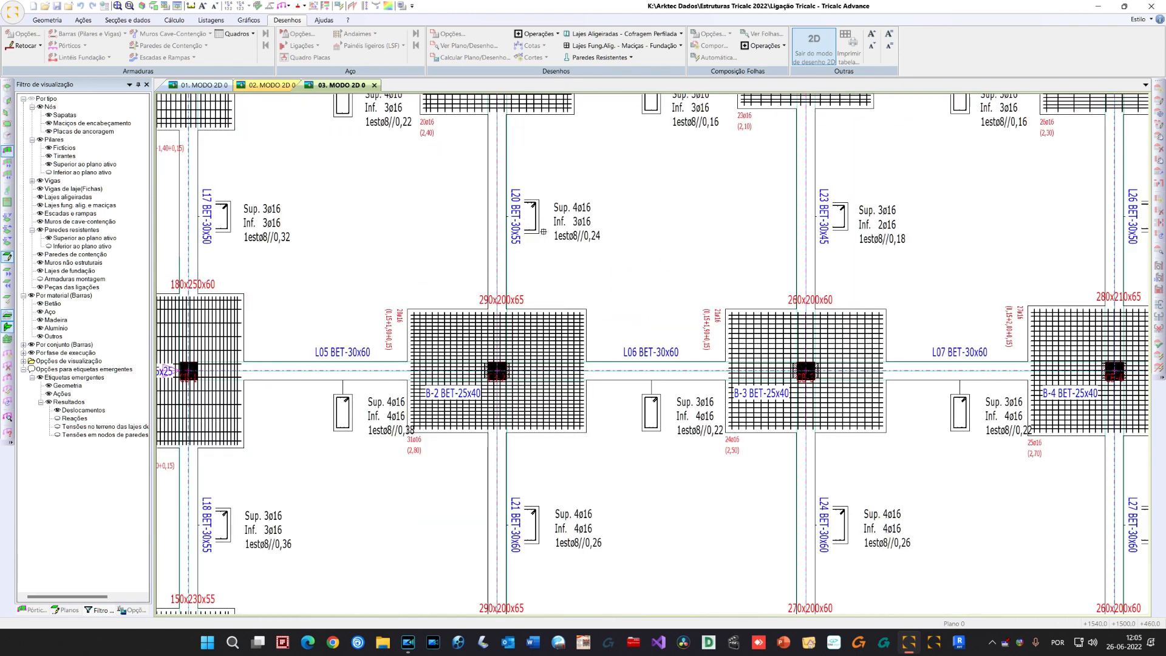
key(Return)
key(Escape)
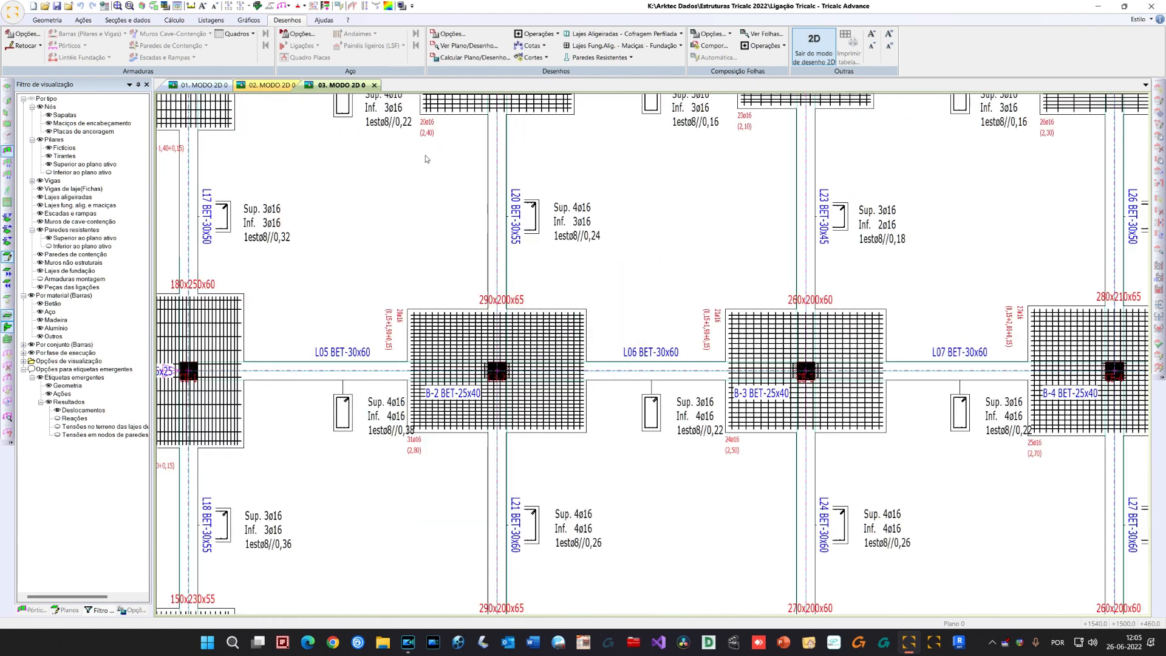
Reduce the text size of the foundation plan drawing by several increments
click(213, 7)
click(213, 6)
click(213, 7)
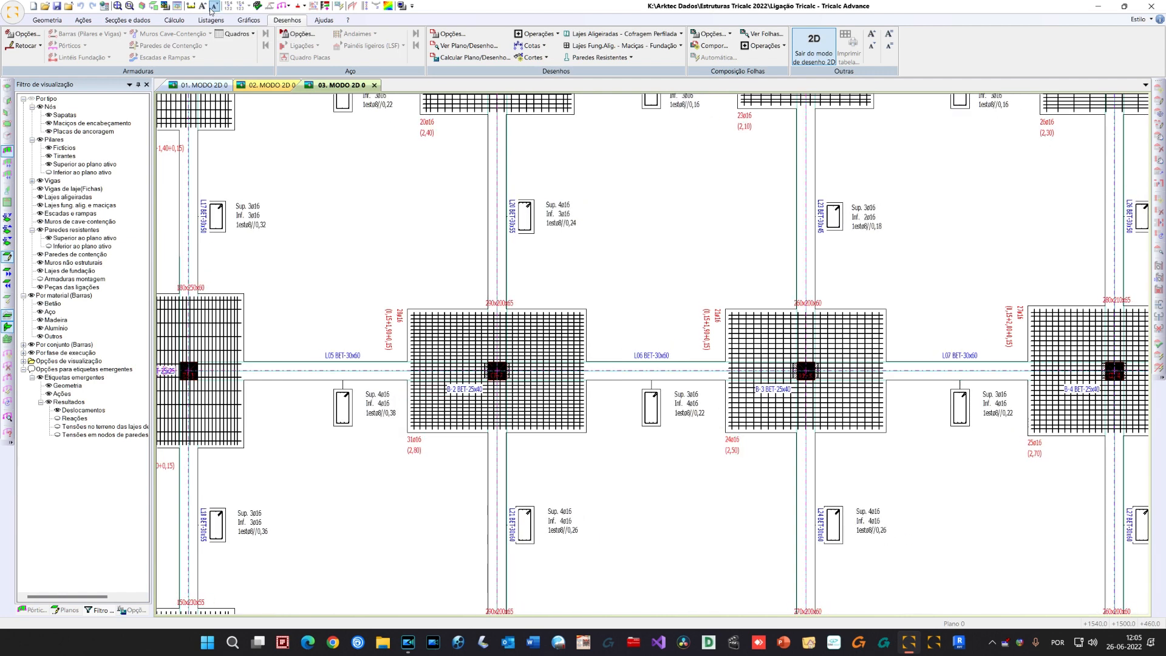
click(213, 6)
click(214, 7)
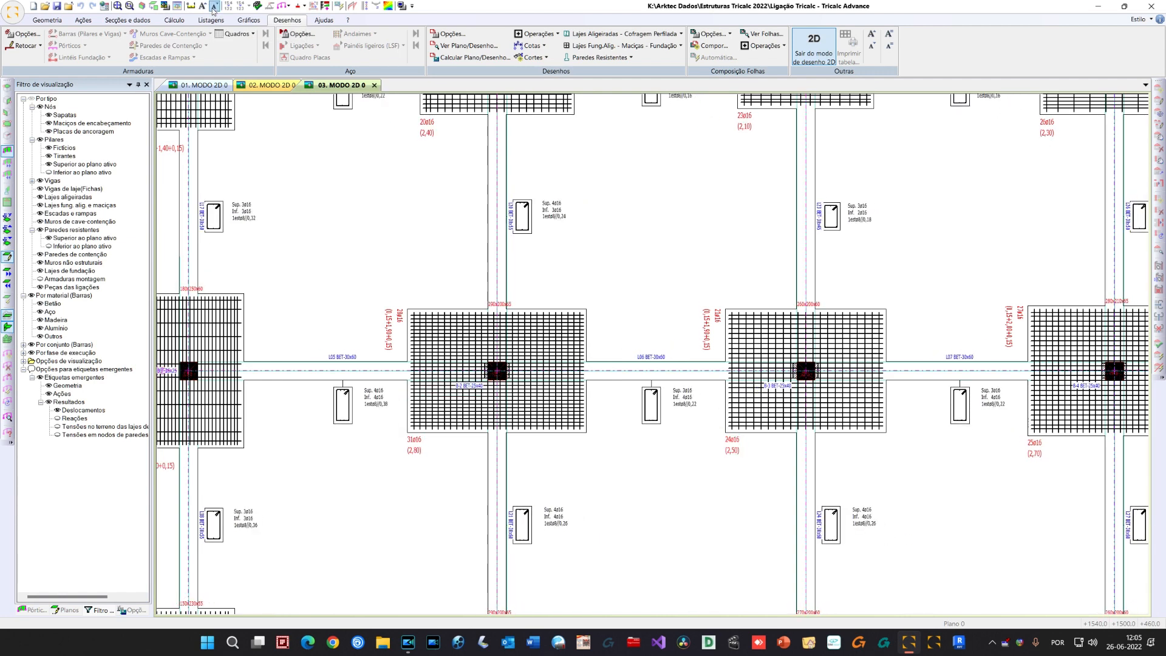
Disable the drawing option that places bar and wall texts outside the section, and check the label placement on the foundation plan
right_click(338, 163)
click(377, 172)
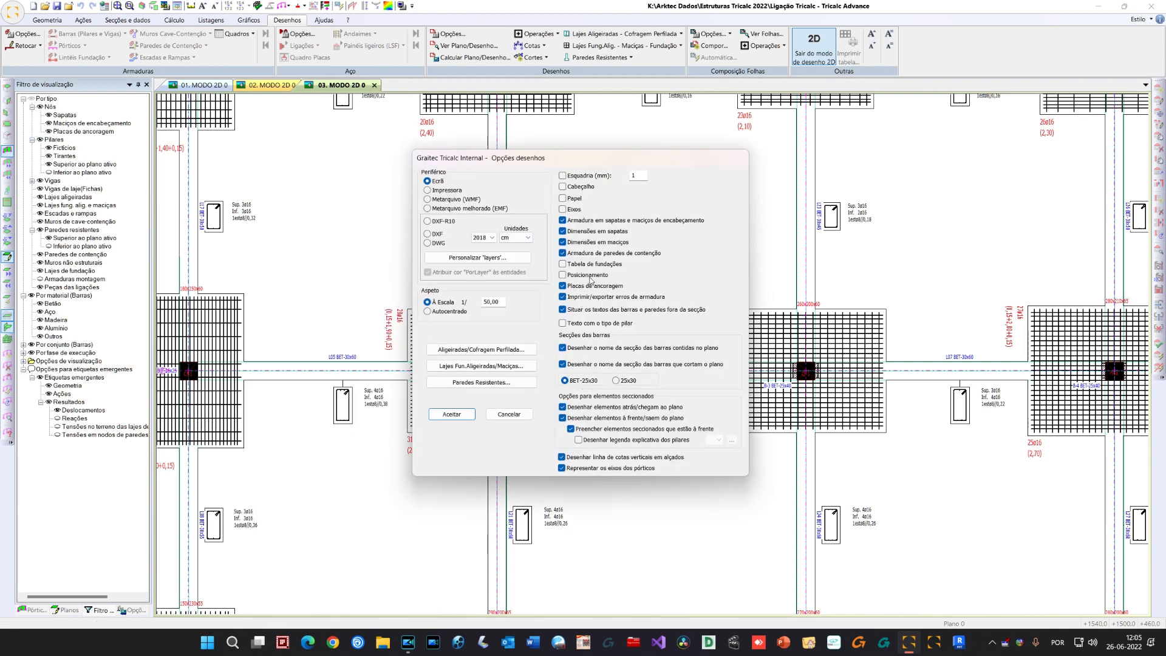
click(598, 309)
click(451, 415)
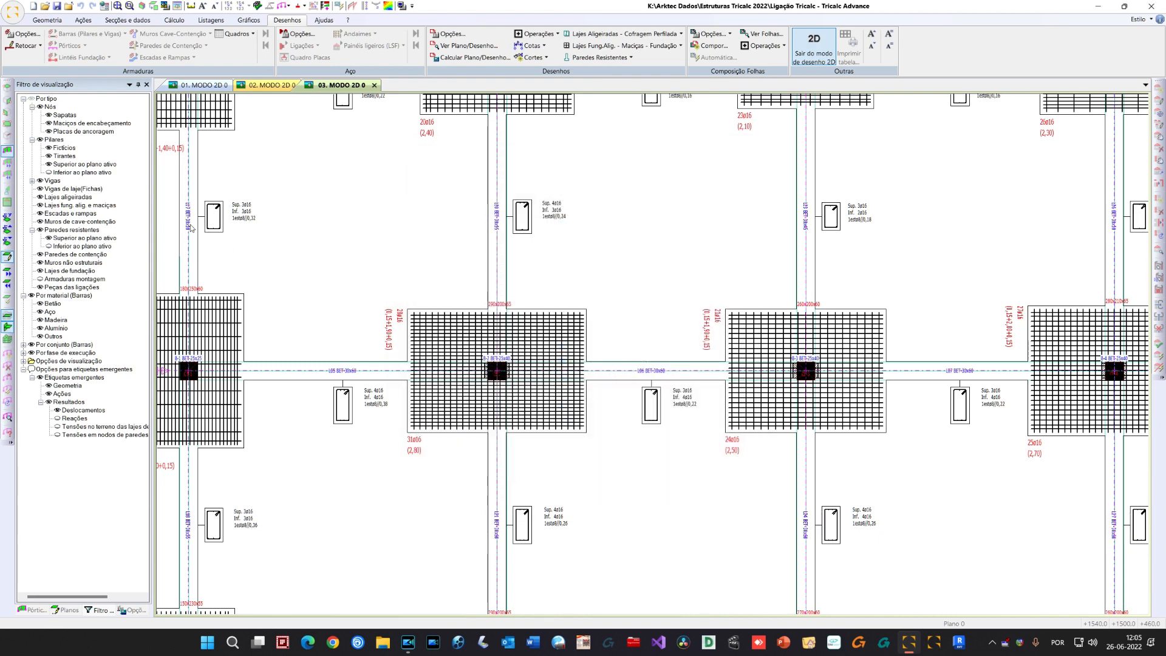
scroll(190, 229, up, 3)
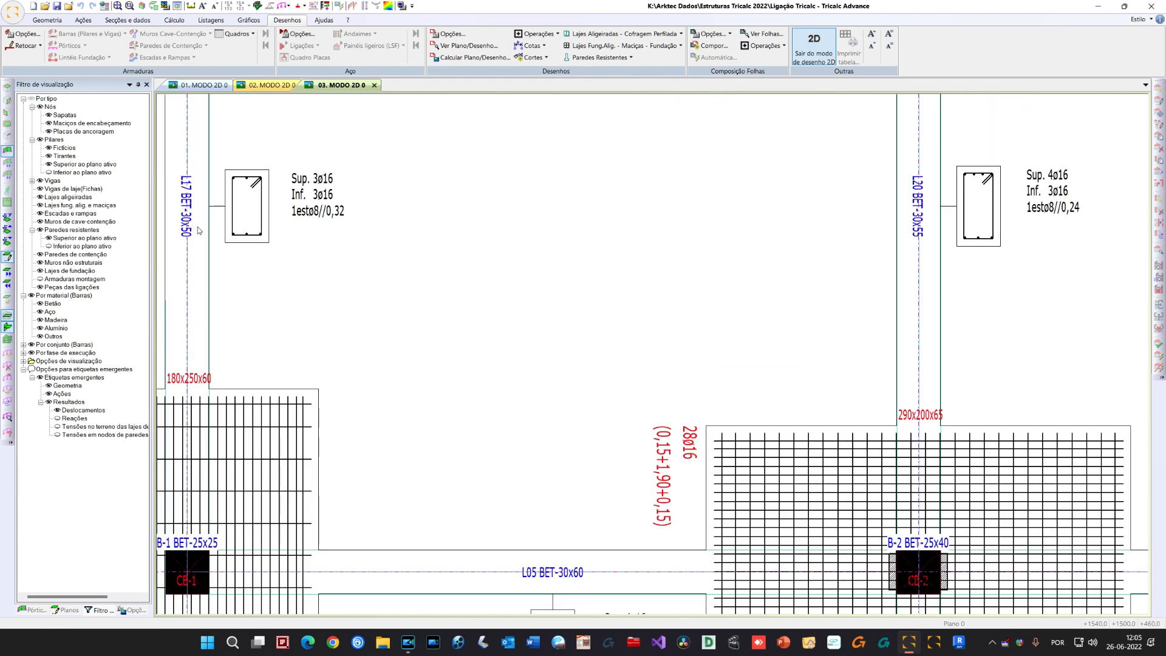
scroll(197, 230, down, 5)
scroll(297, 266, down, 1)
mouse_move(301, 264)
middle_down()
mouse_move(320, 232)
mouse_move(412, 235)
middle_up()
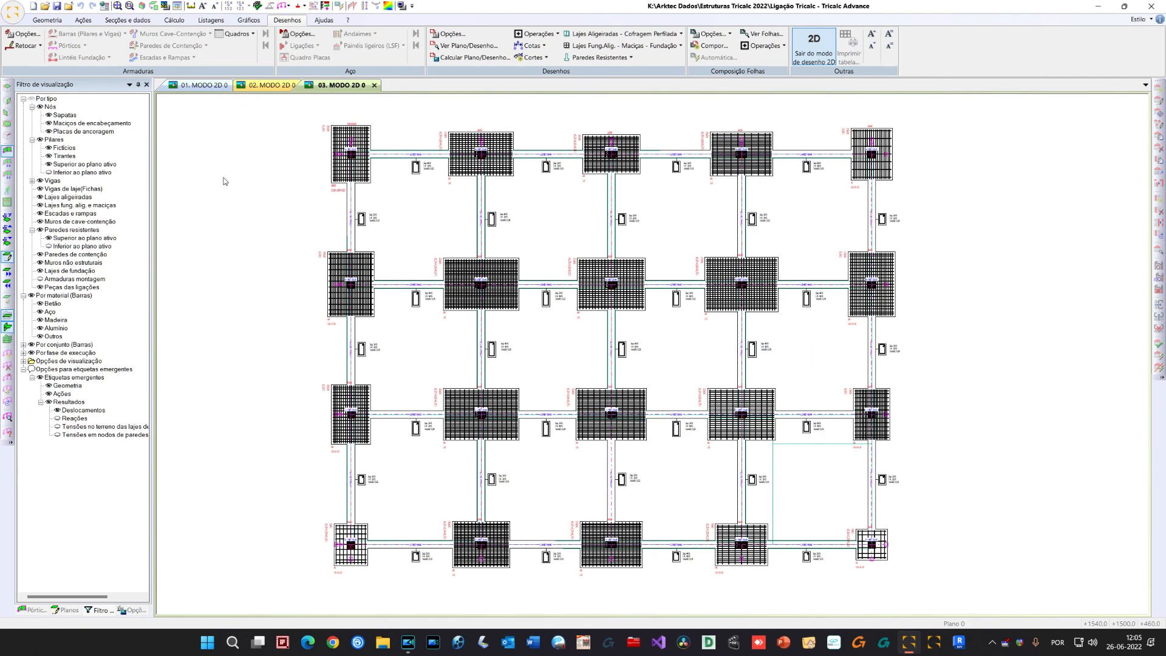
Switch the 2D drawing to the next higher level, plane 300
key(alt)
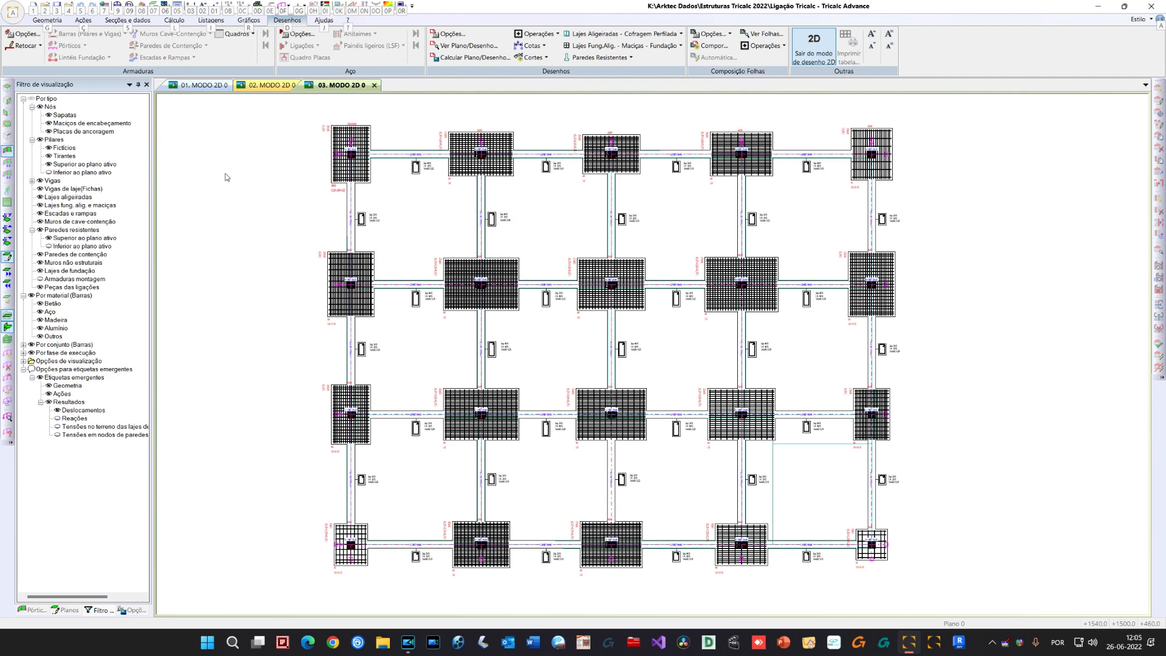
right_click(225, 176)
mouse_move(247, 207)
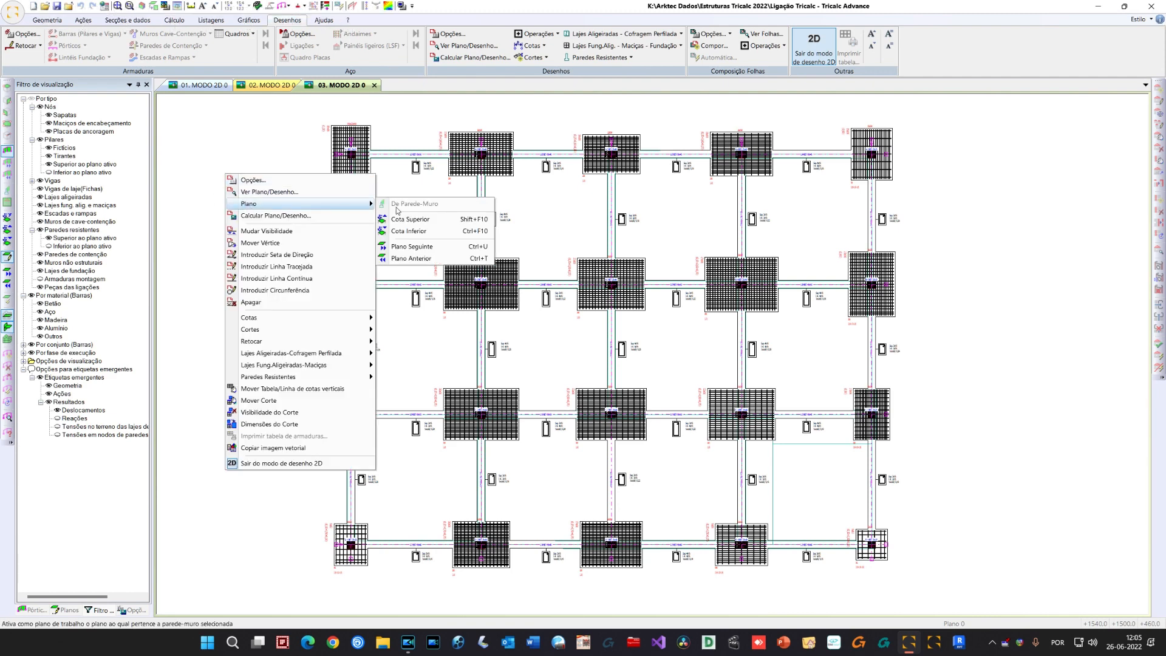
click(391, 220)
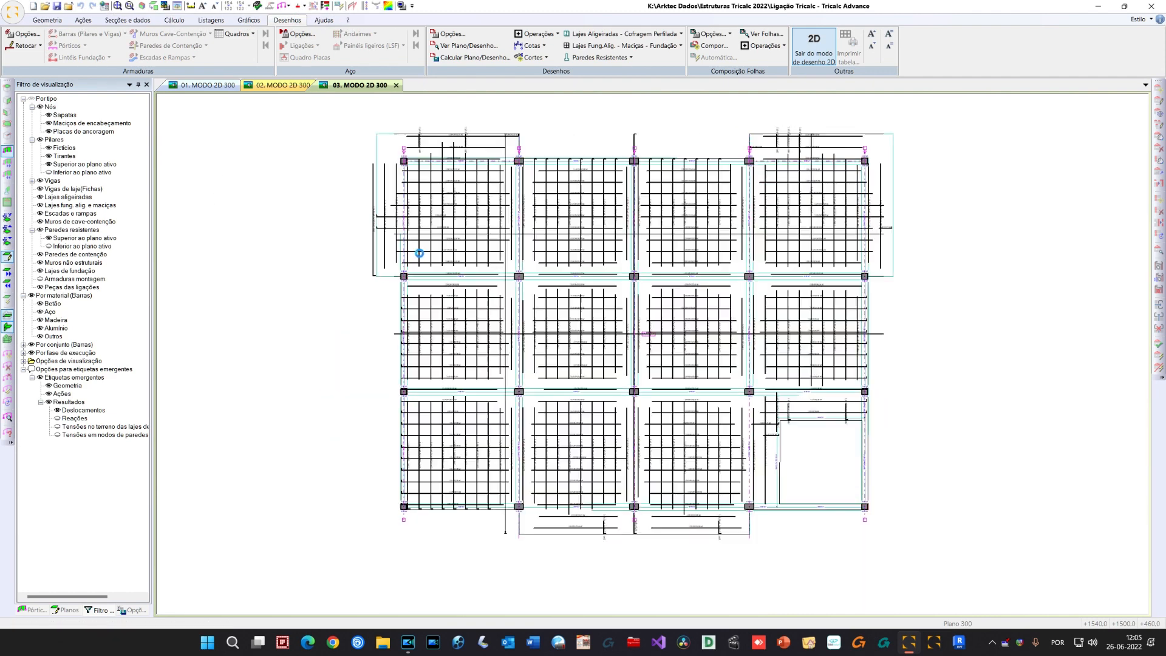
right_click(279, 250)
click(260, 190)
right_click(279, 246)
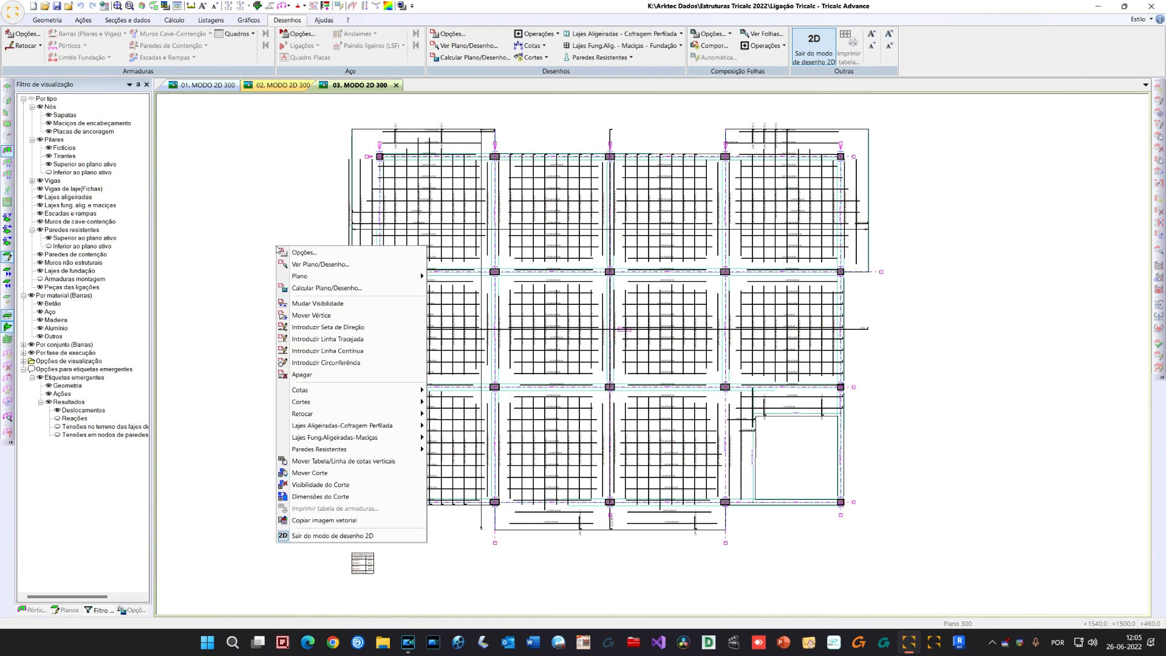
click(789, 379)
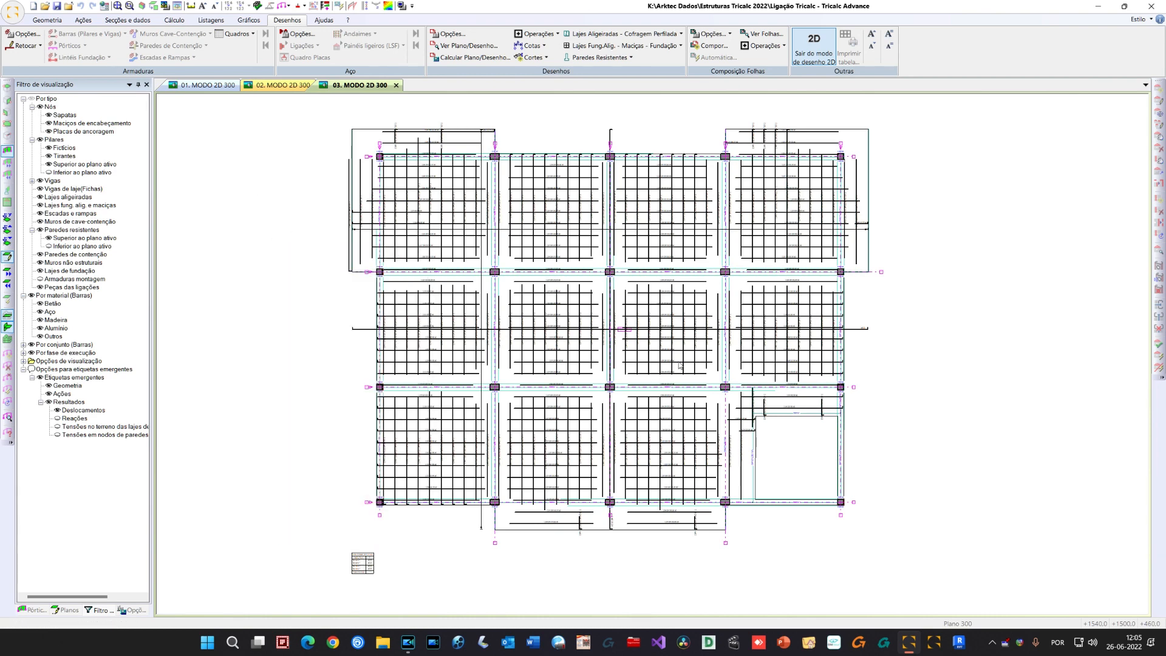
right_click(297, 184)
click(271, 188)
right_click(252, 176)
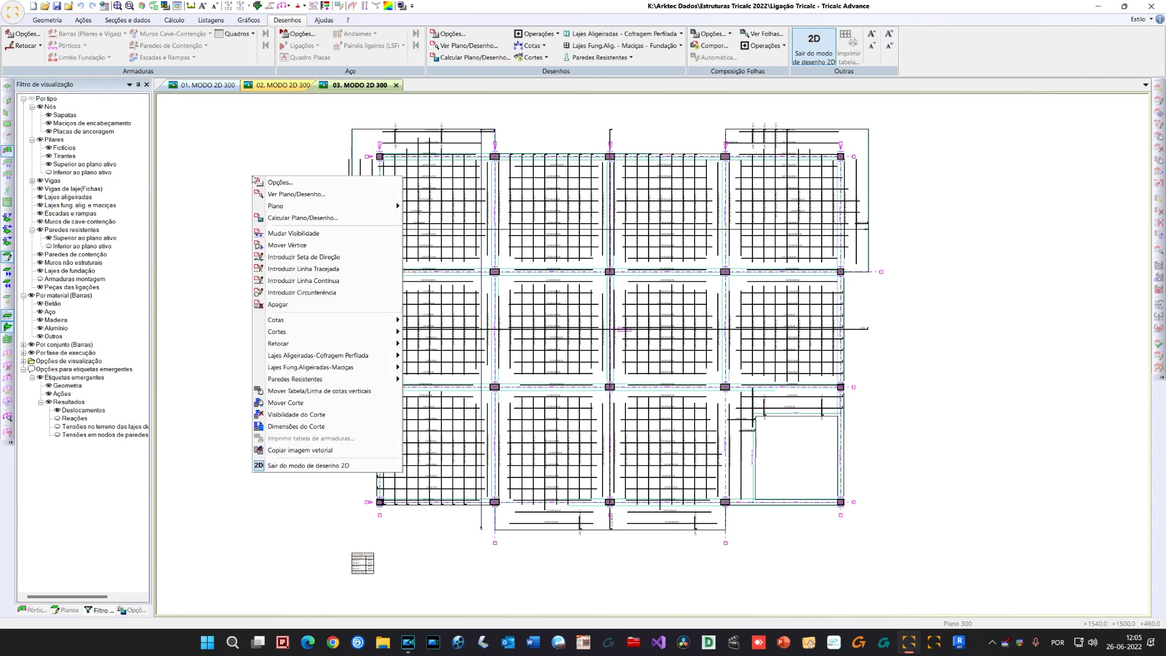
Leave the 2D drawing of plane 300 and open the general reinforcement calculation options for solid slabs
right_click(199, 311)
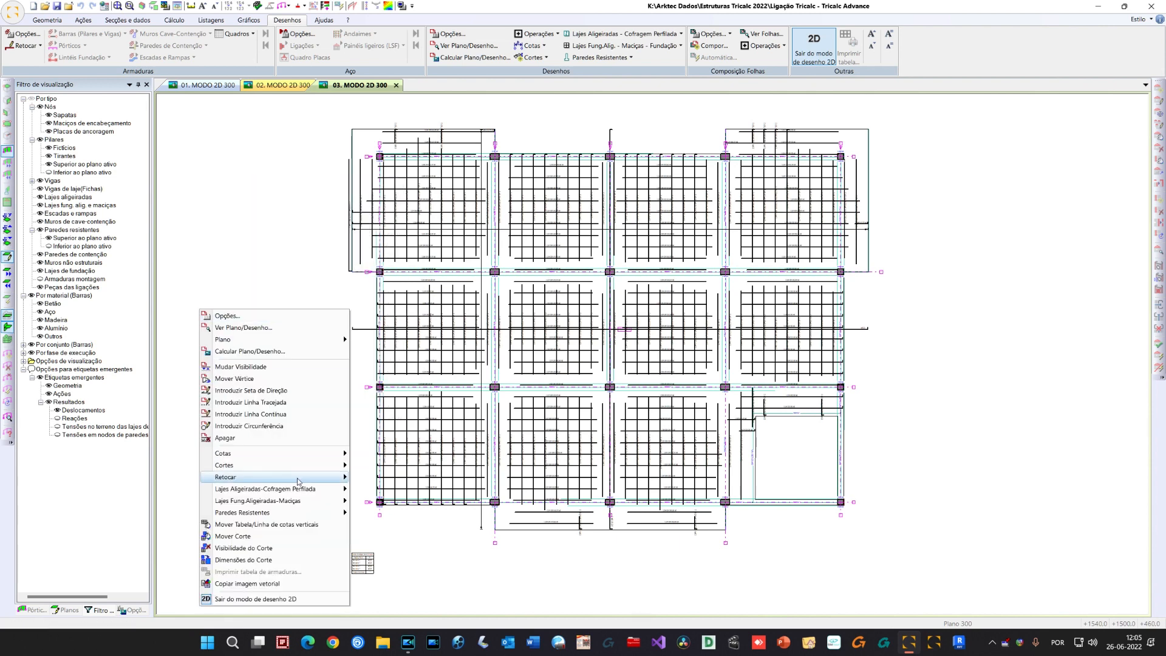
click(249, 599)
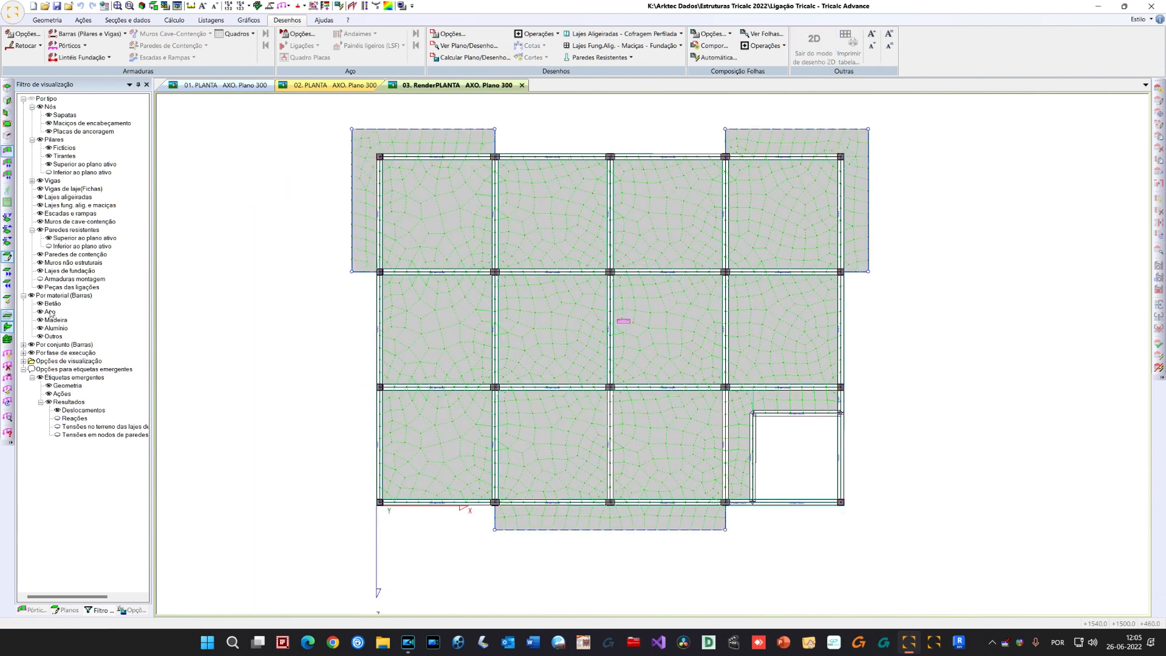
click(133, 609)
click(38, 243)
double_click(29, 245)
double_click(46, 250)
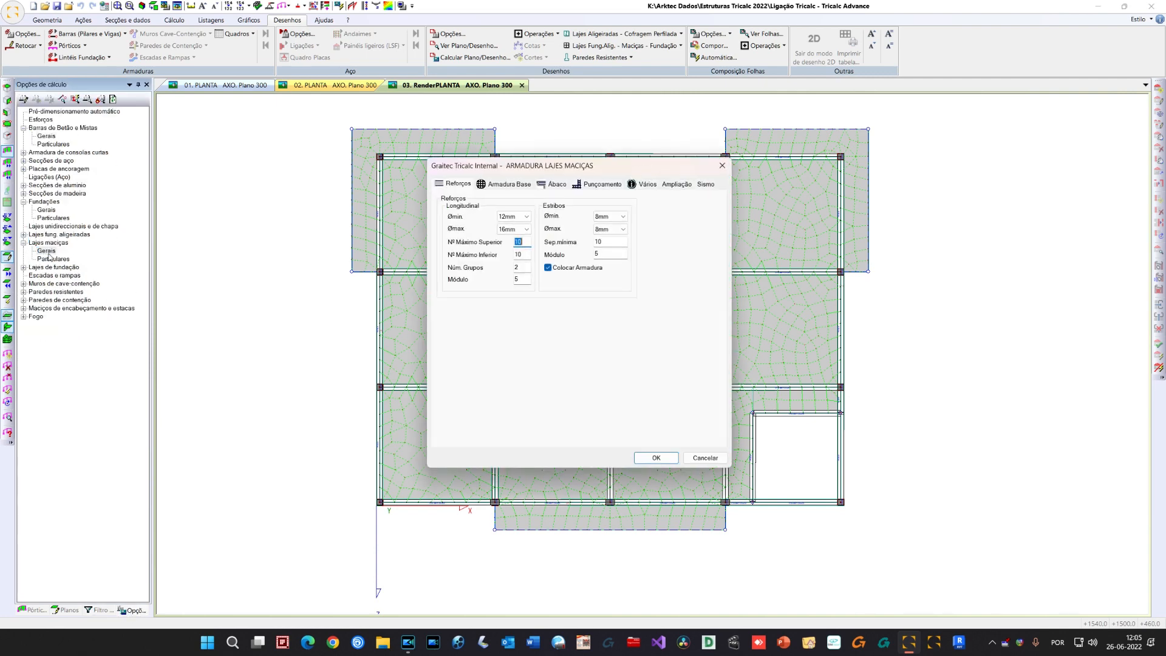
Fix the solid slabs' base reinforcement by diameter and separation, with 12 mm bars at 20 cm, check the drop-panel and punching settings, and accept
click(513, 185)
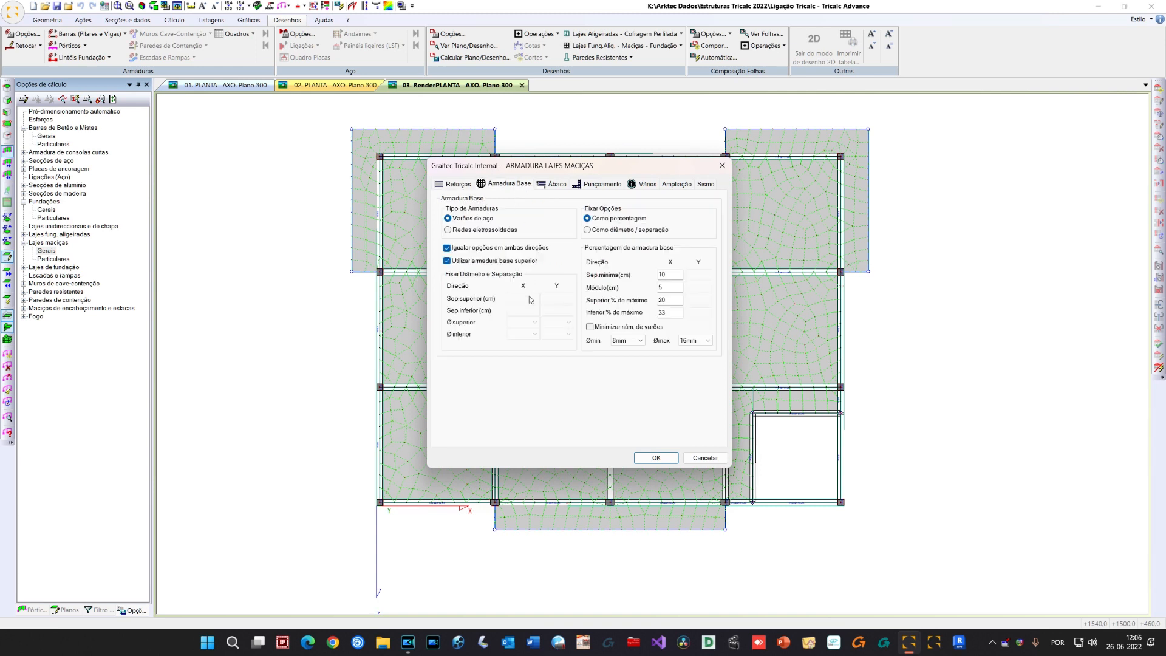
click(610, 231)
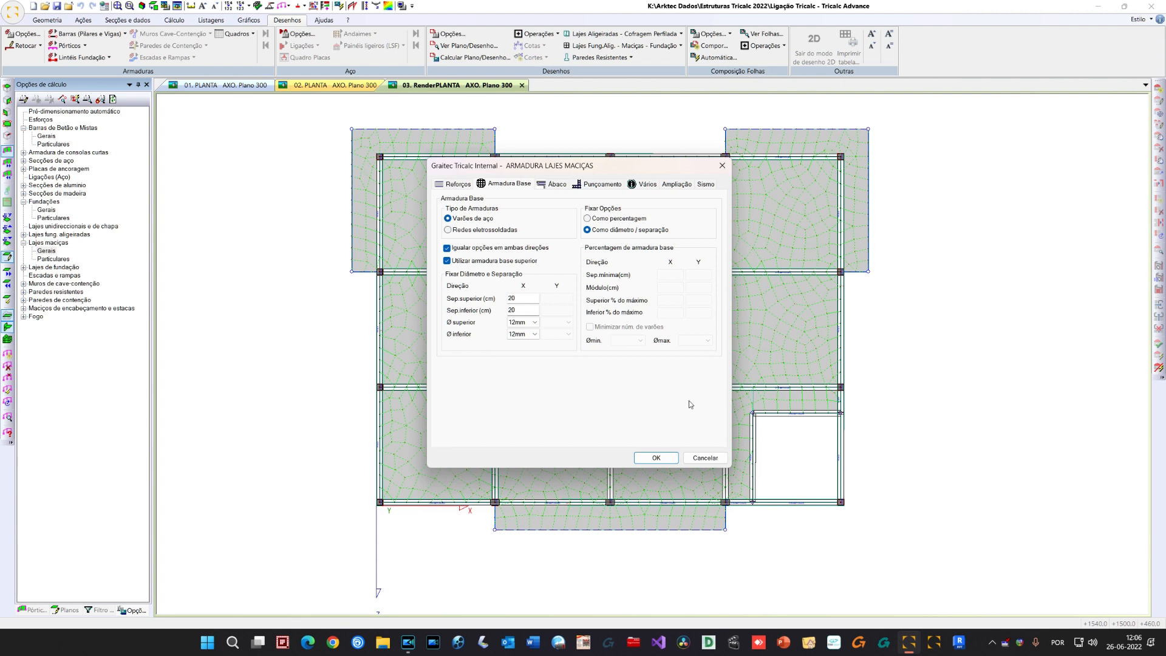
click(557, 184)
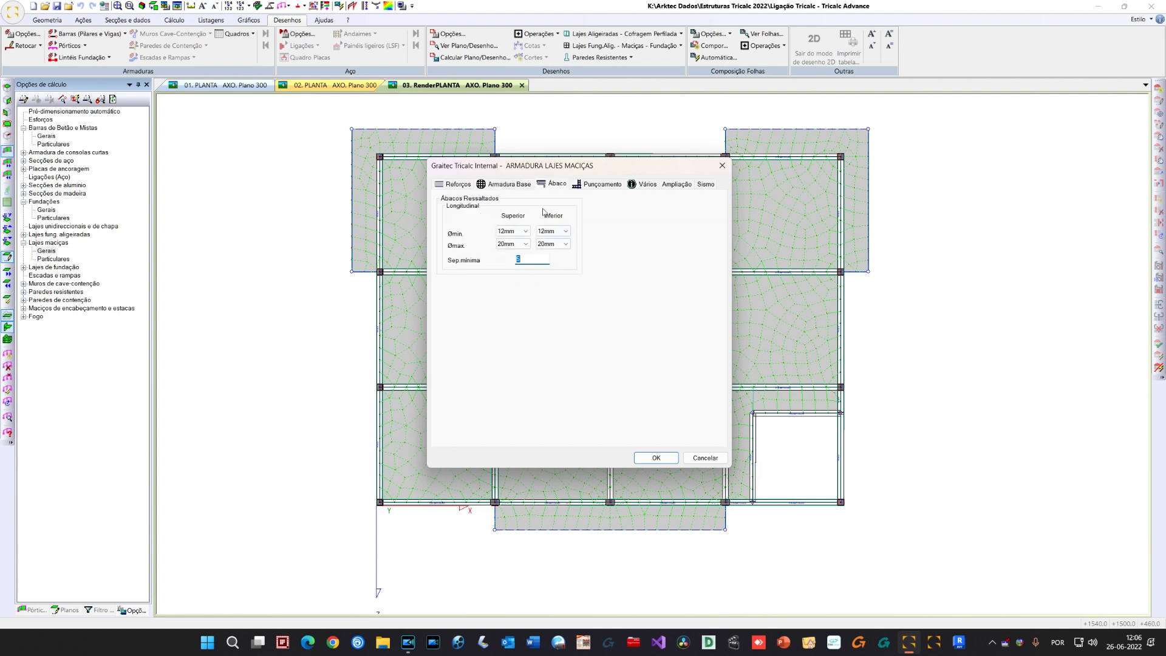
click(599, 185)
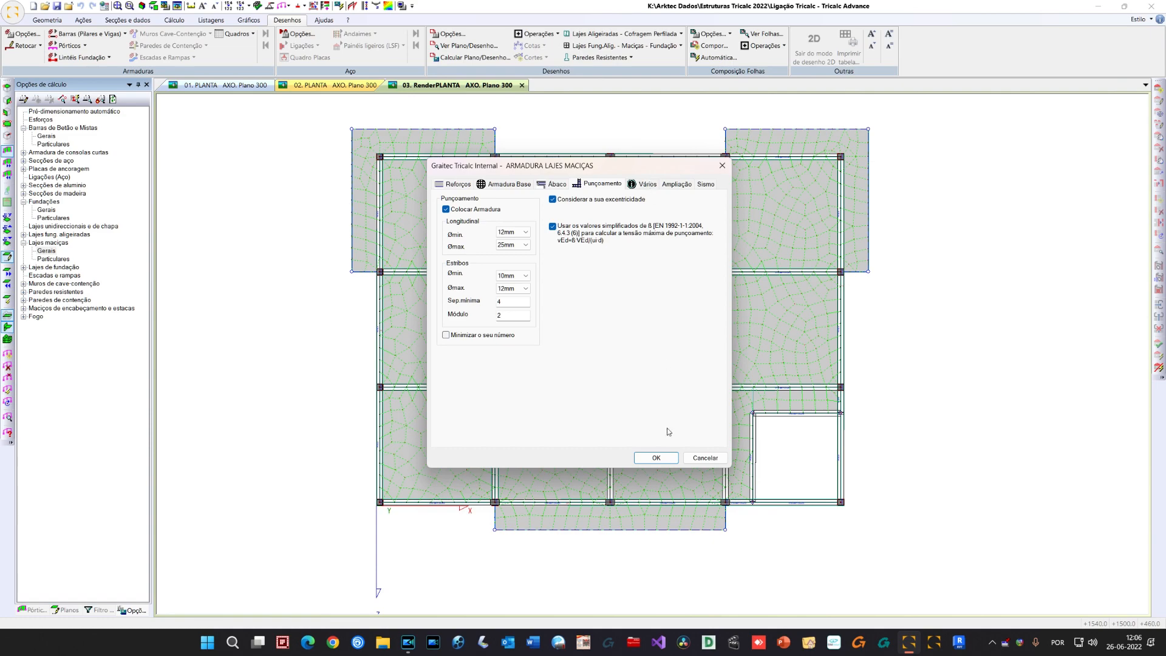
click(656, 458)
Return to a 3D view of the whole structure and inspect the data and forces of the topmost B-3 column
middle_drag(337, 333, 433, 331)
key(Escape)
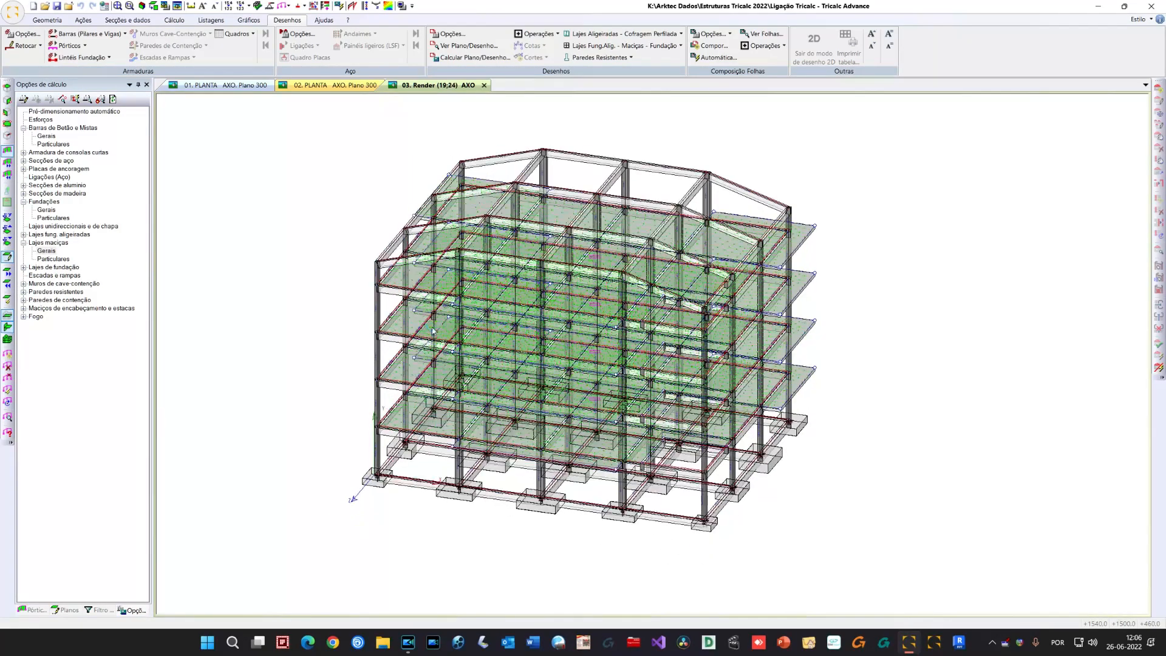
scroll(495, 326, up, 2)
mouse_move(495, 328)
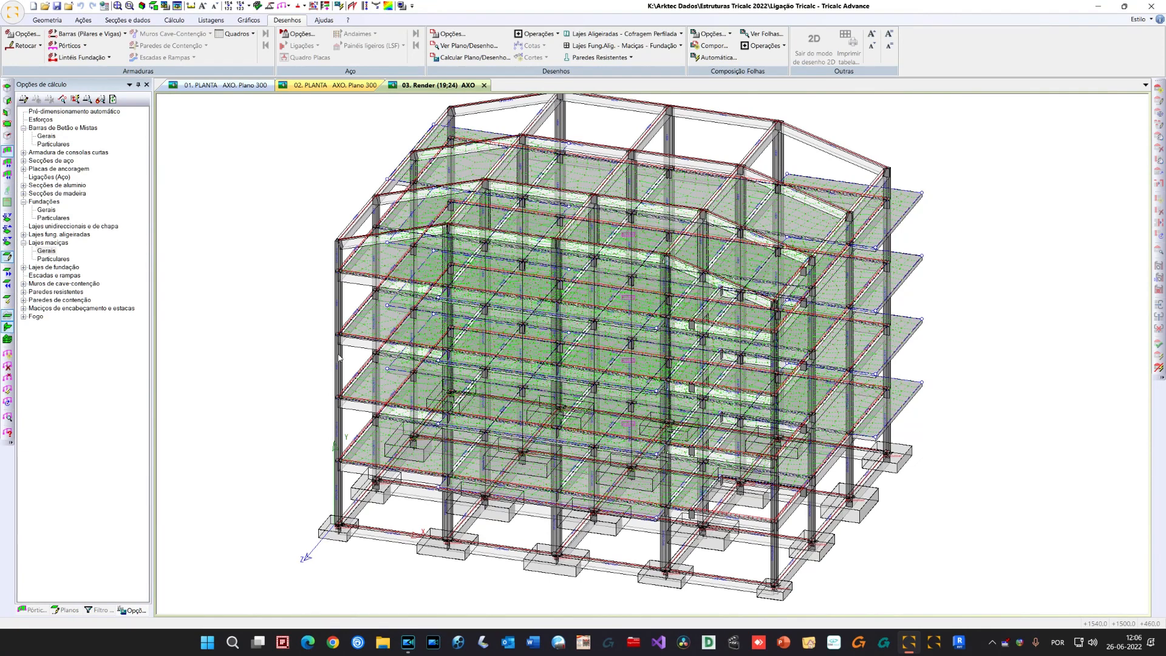
mouse_move(339, 357)
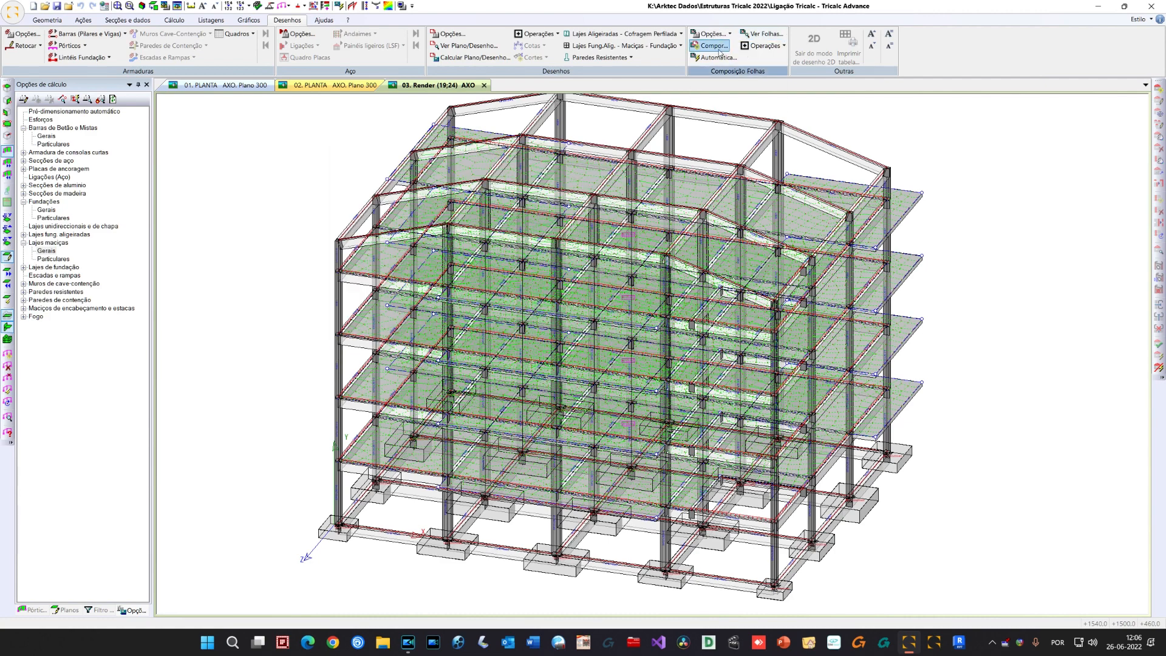
middle_drag(635, 184, 629, 199)
mouse_move(630, 201)
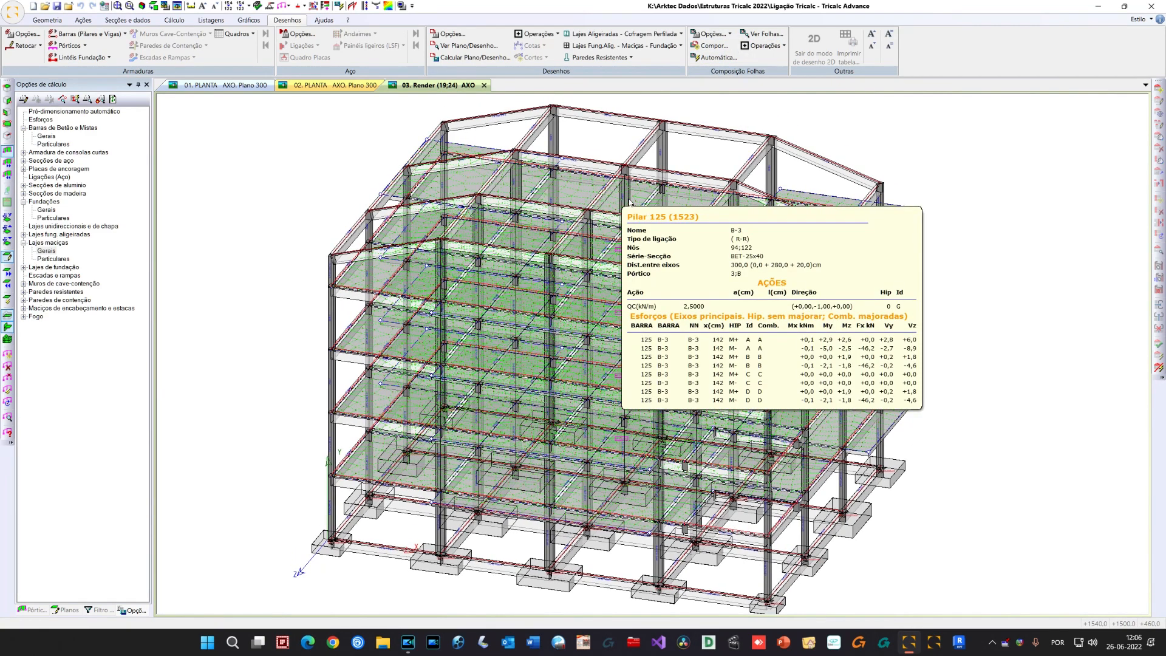